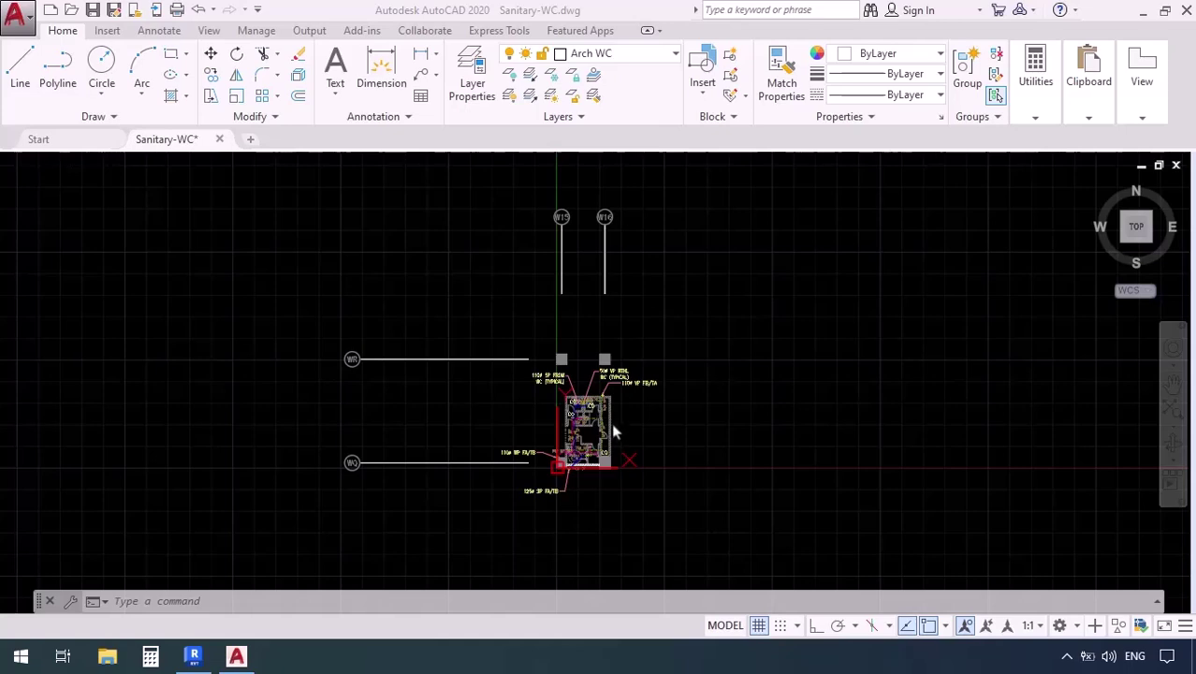
- Examine the toilet block's drainage layout from the upper WCs and washbasins down to the accessible toilet and floor drains
scroll(614, 431, up, 10)
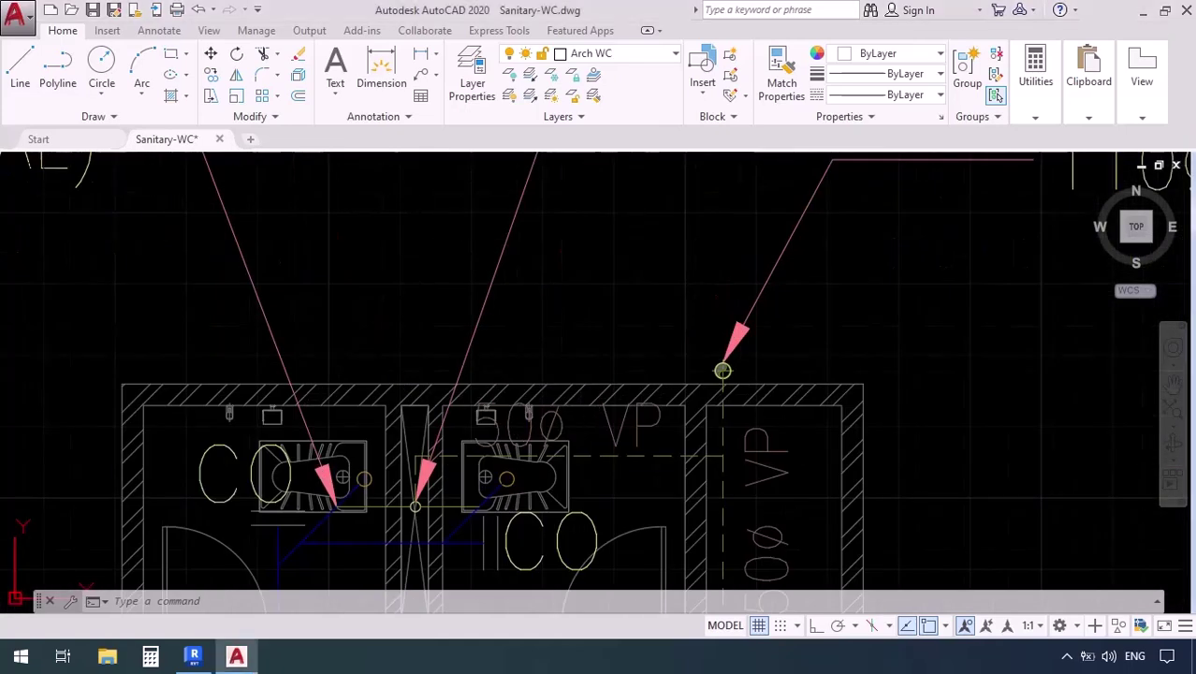
mouse_move(469, 465)
middle_down()
mouse_move(615, 340)
mouse_move(657, 324)
middle_up()
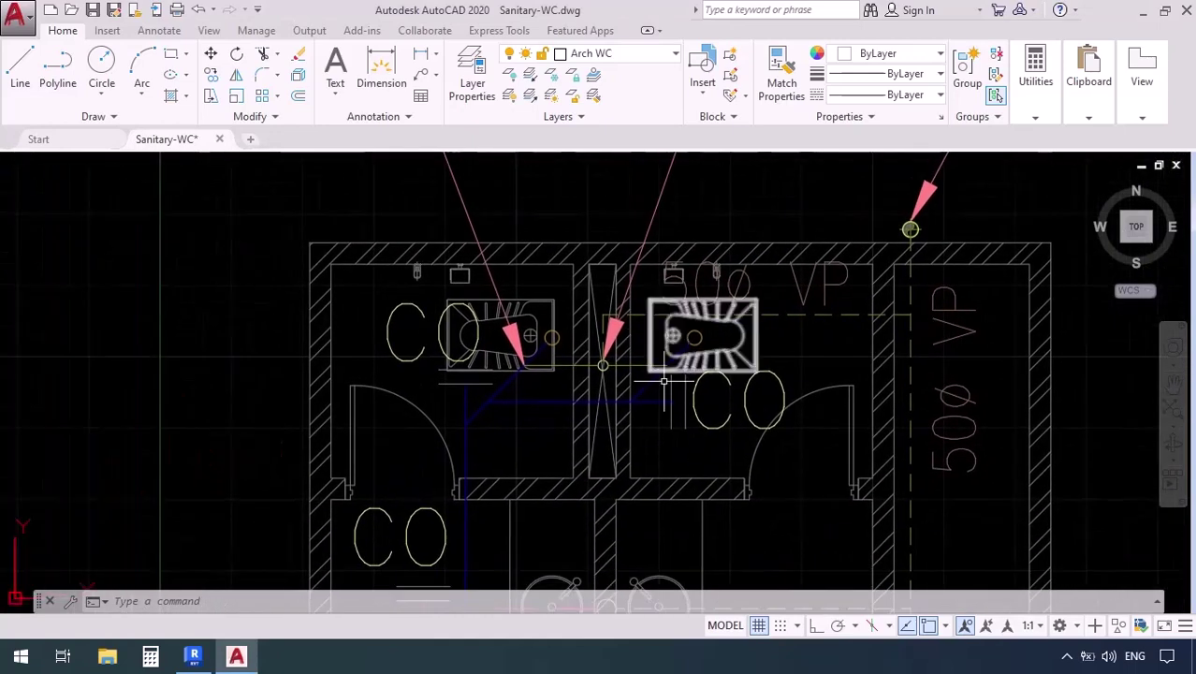
scroll(522, 348, down, 5)
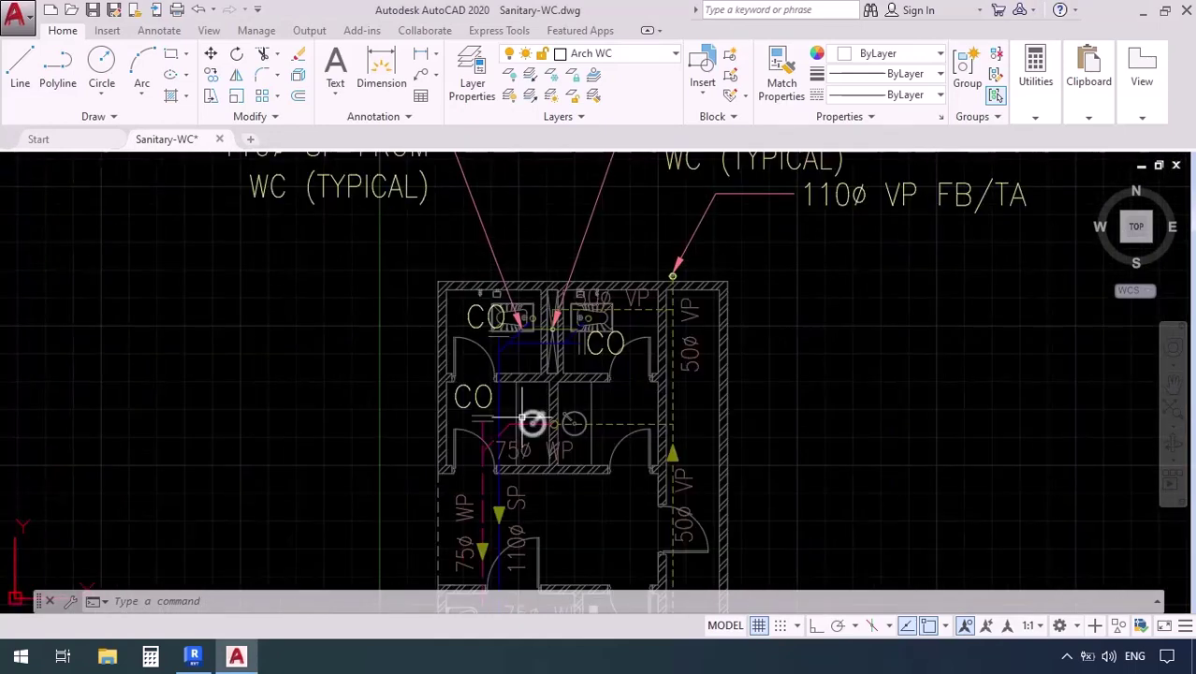
middle_drag(528, 418, 530, 331)
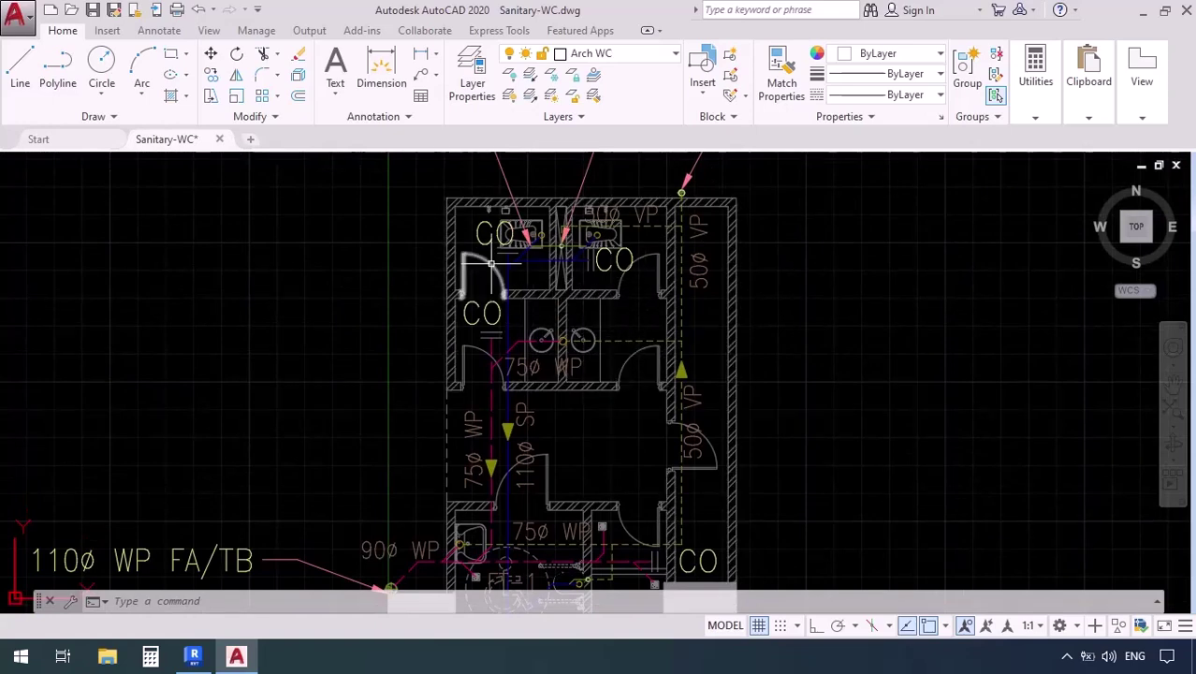
middle_drag(497, 372, 499, 297)
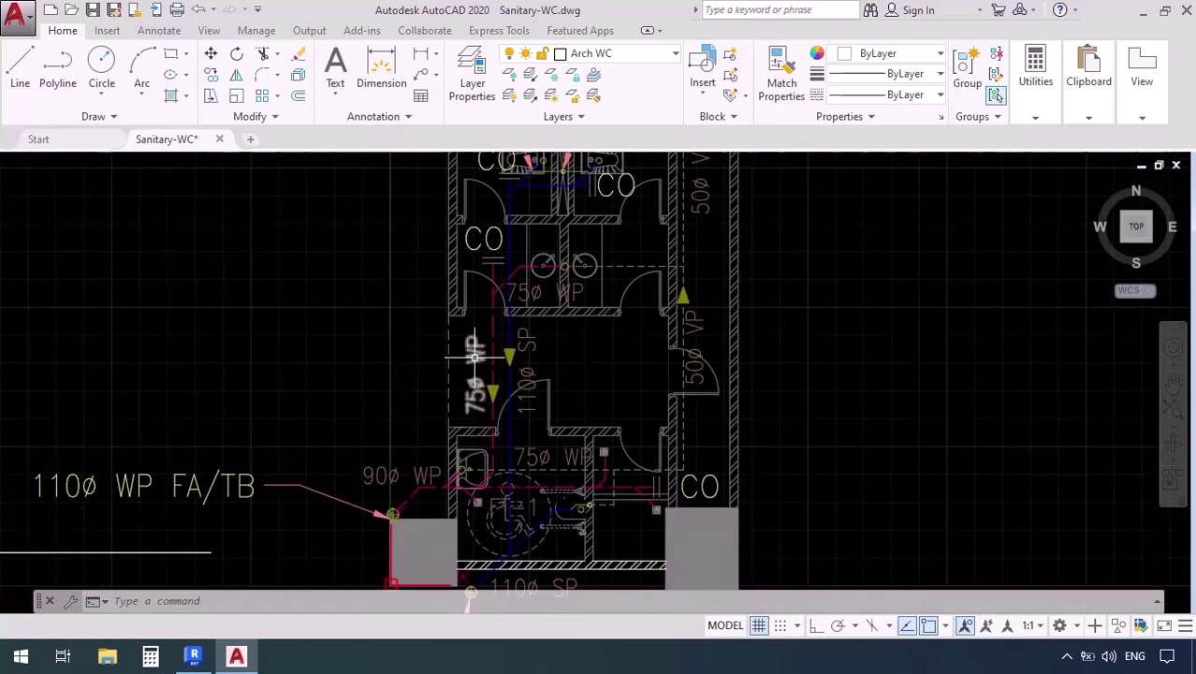
middle_drag(590, 392, 600, 355)
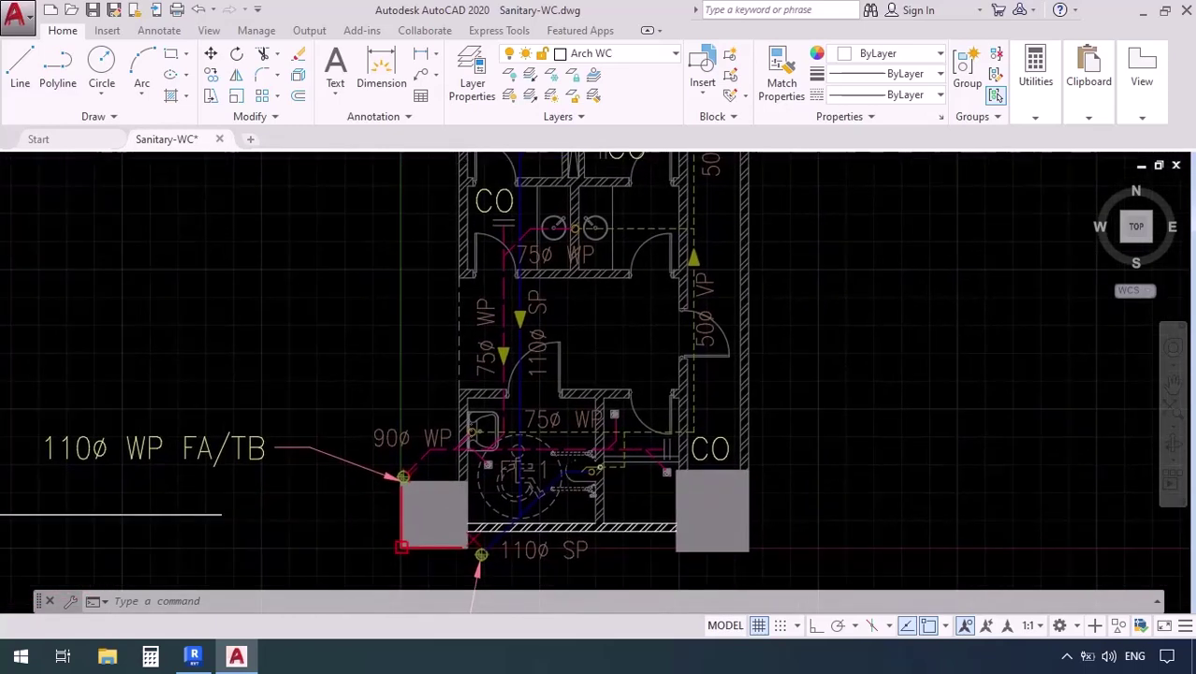
scroll(562, 484, up, 5)
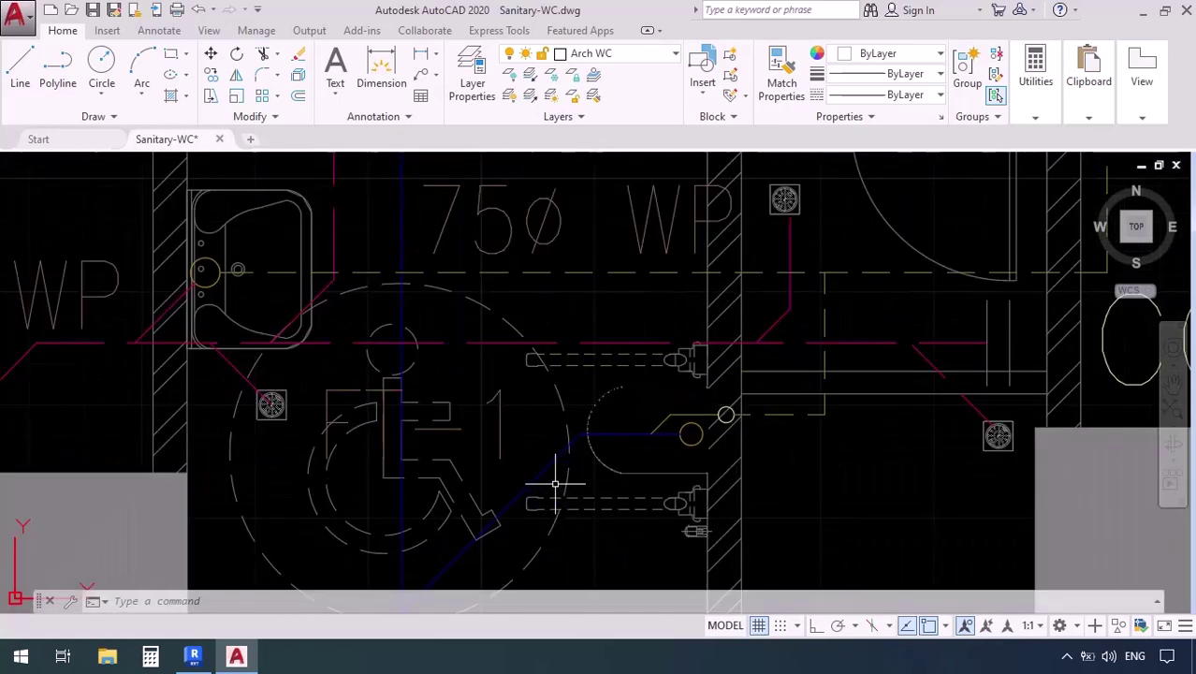
middle_drag(447, 384, 501, 427)
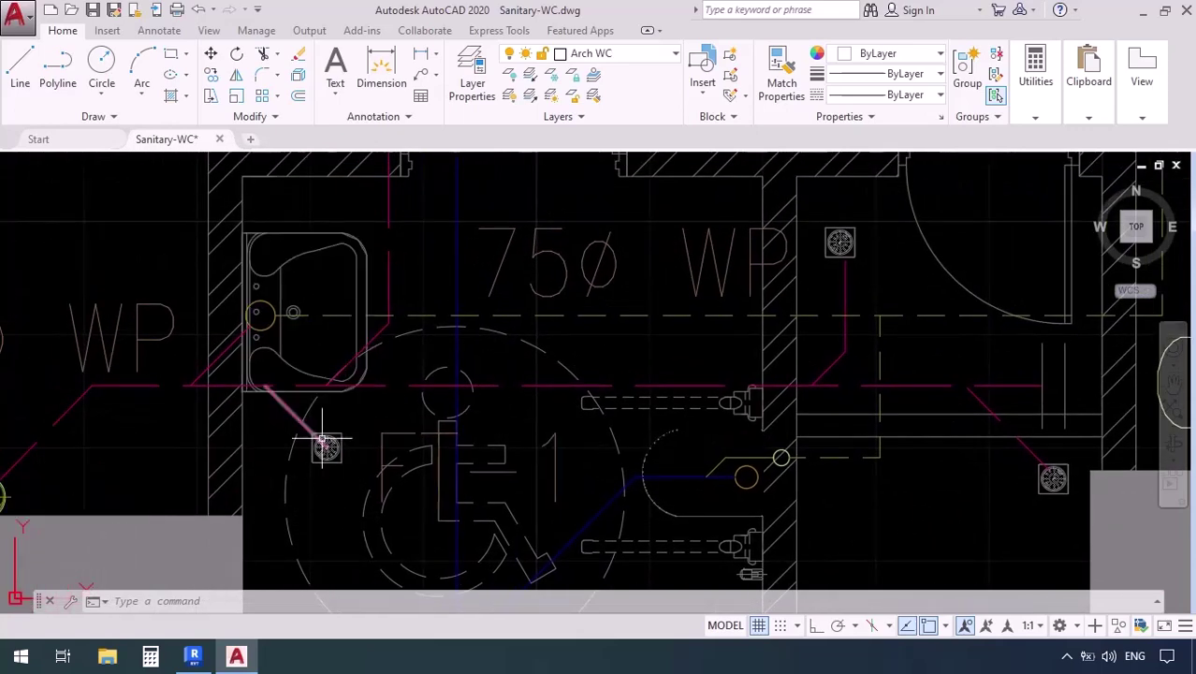
scroll(323, 440, down, 4)
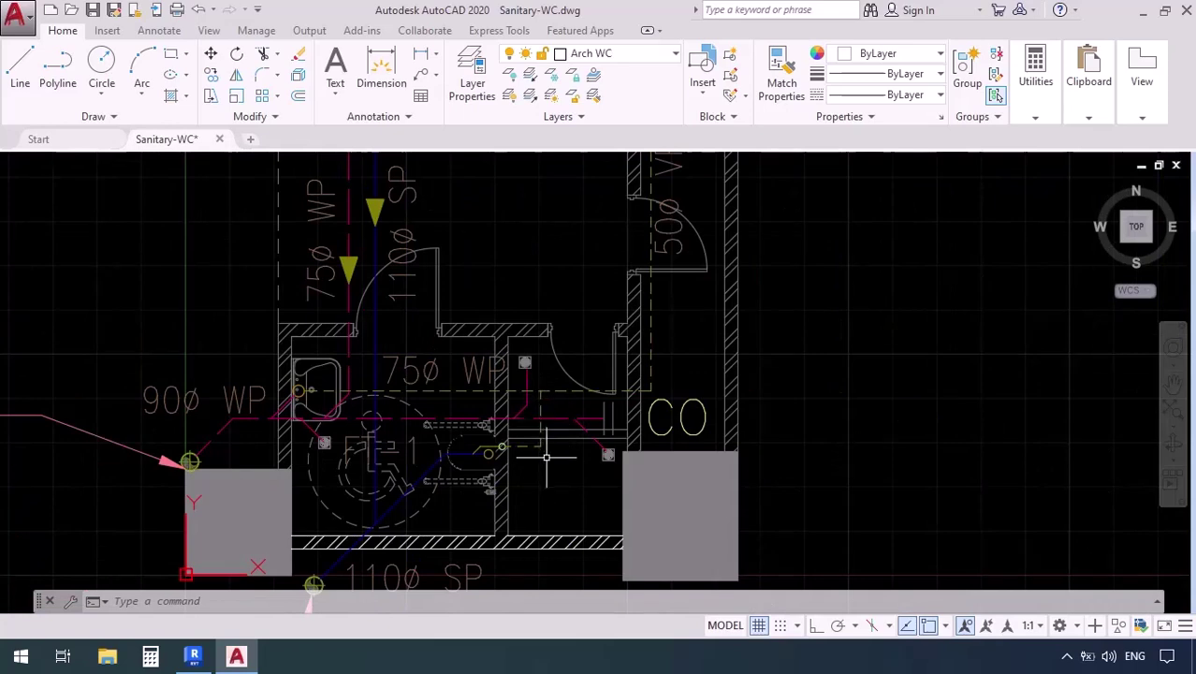
scroll(564, 476, down, 2)
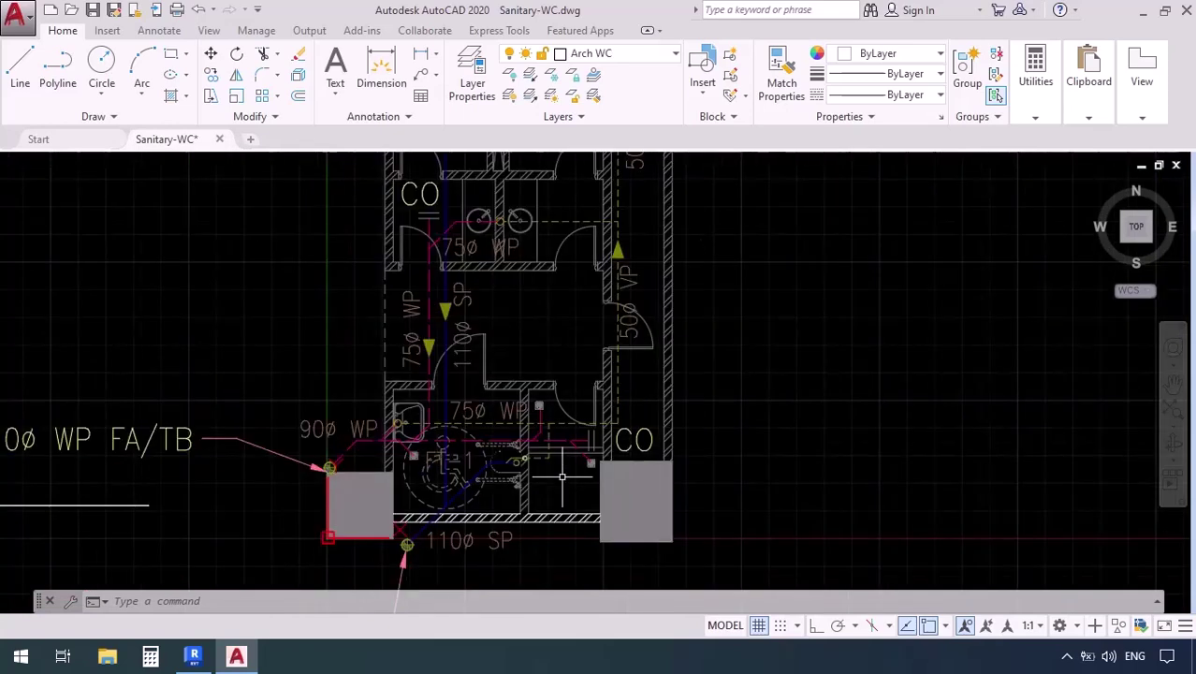
scroll(561, 477, down, 2)
middle_drag(544, 442, 557, 449)
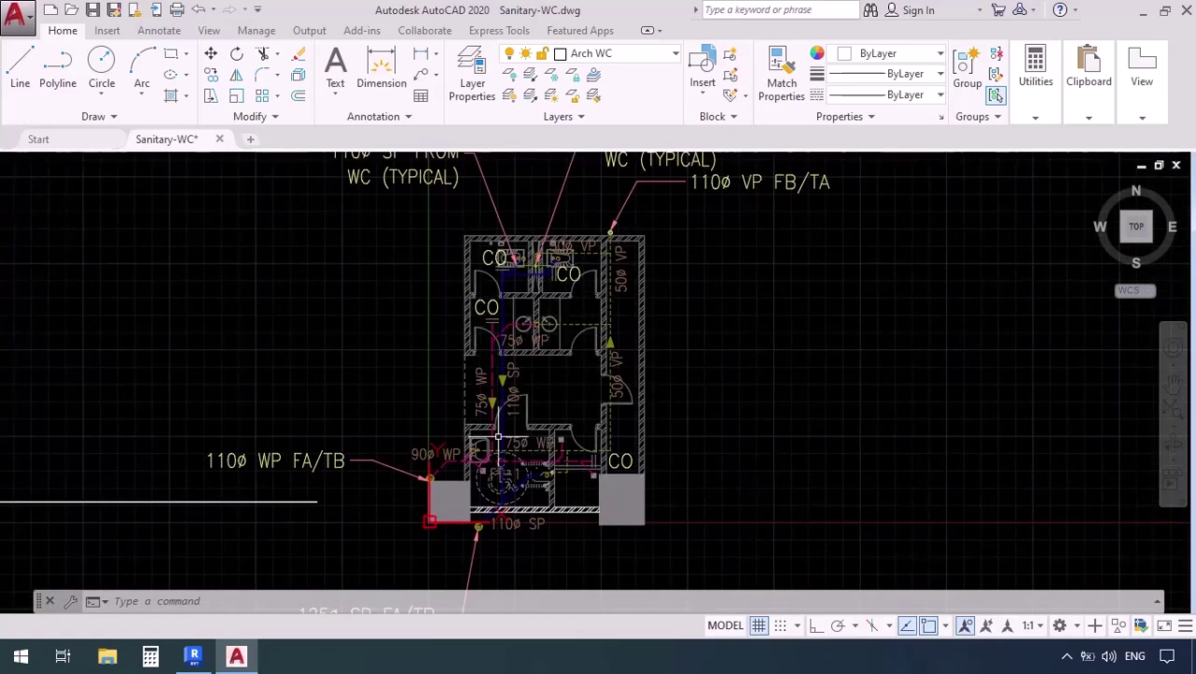
- Trace the 110ø soil pipe and 75ø waste pipe from the upper fixtures down to the risers beside the lower column
scroll(510, 271, up, 4)
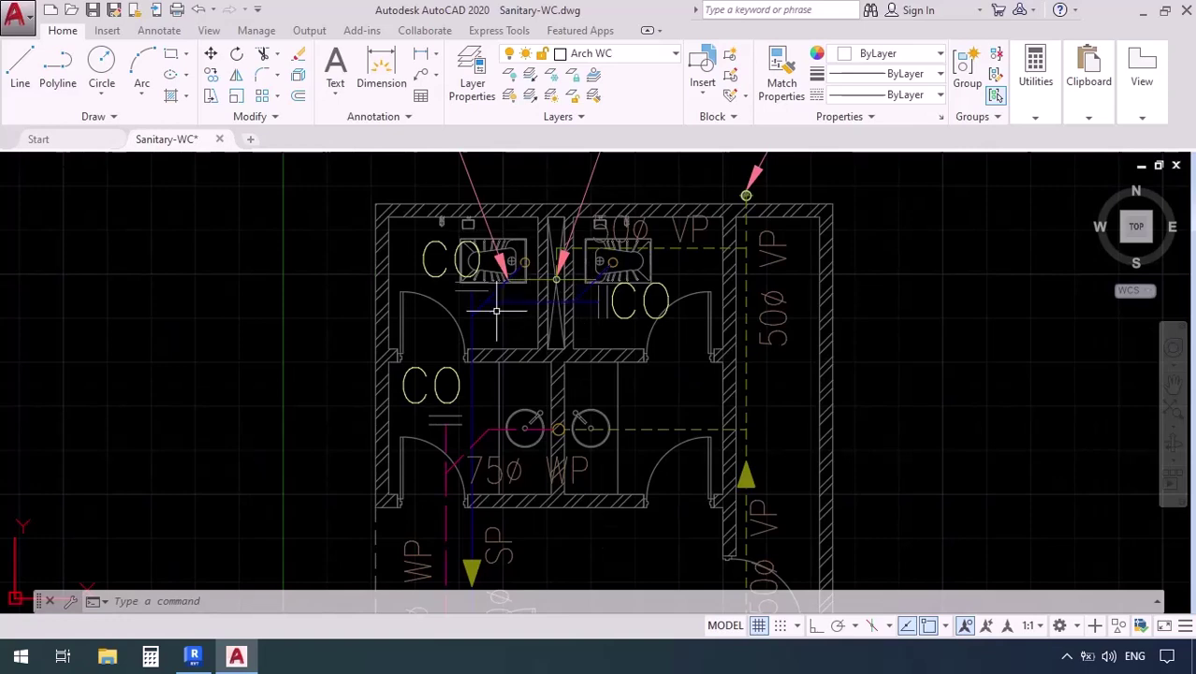
middle_drag(495, 512, 493, 224)
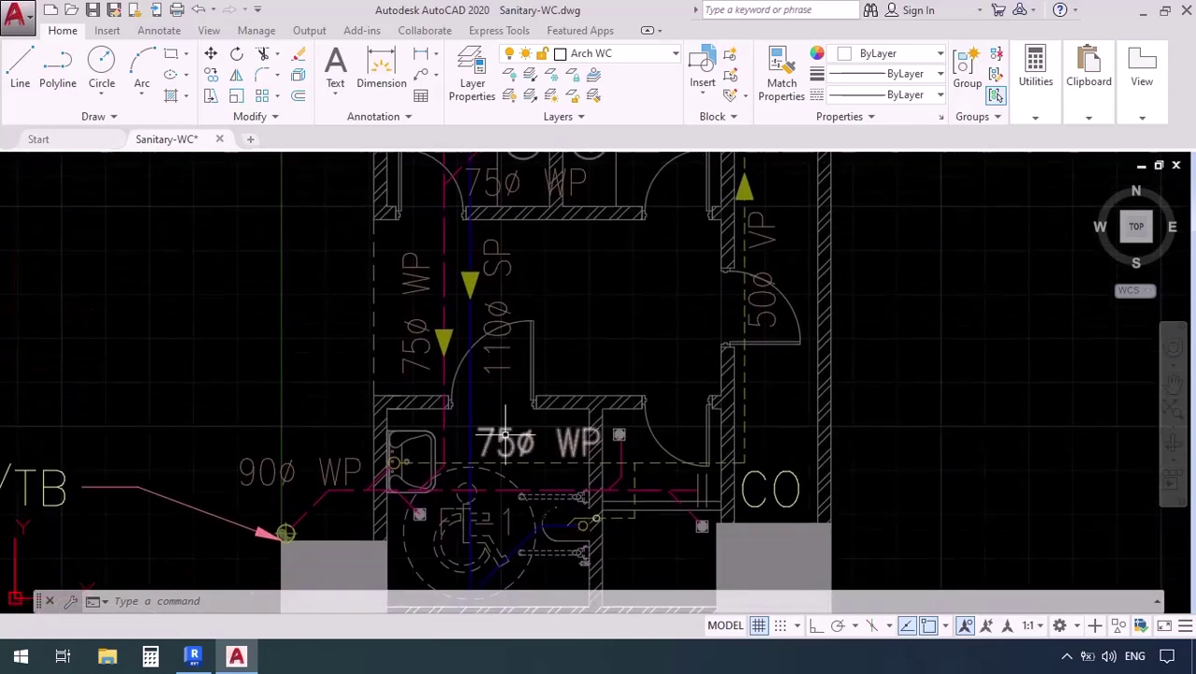
middle_drag(560, 510, 562, 379)
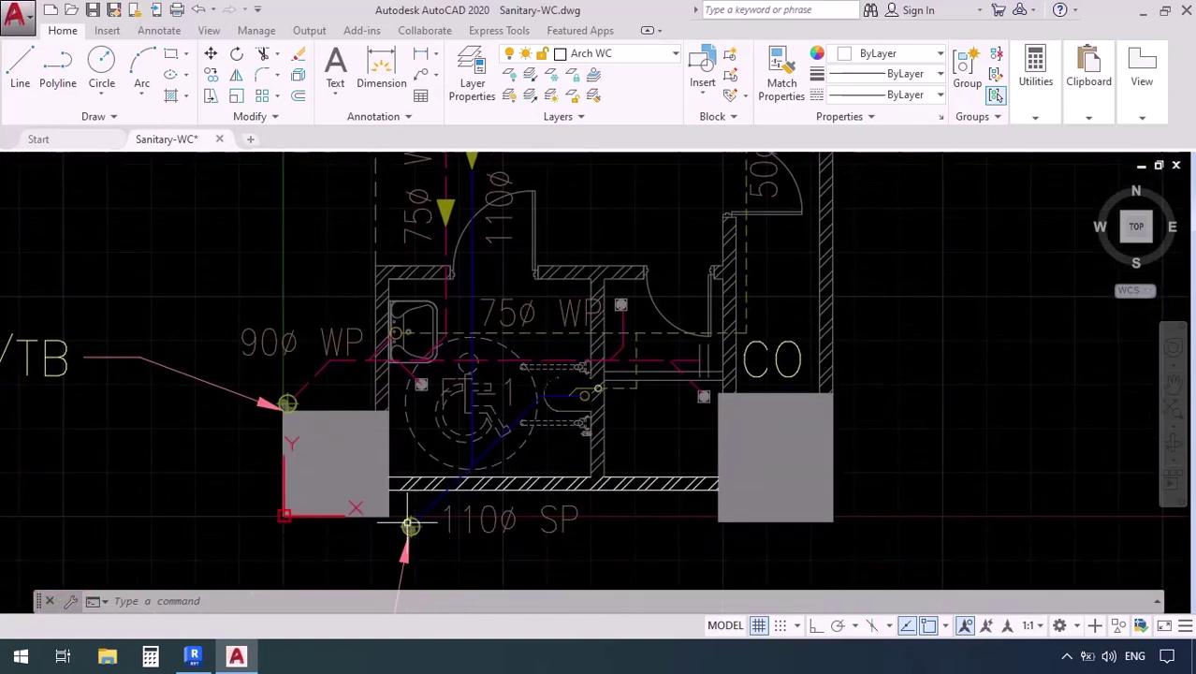
scroll(414, 537, down, 2)
middle_drag(418, 421, 439, 479)
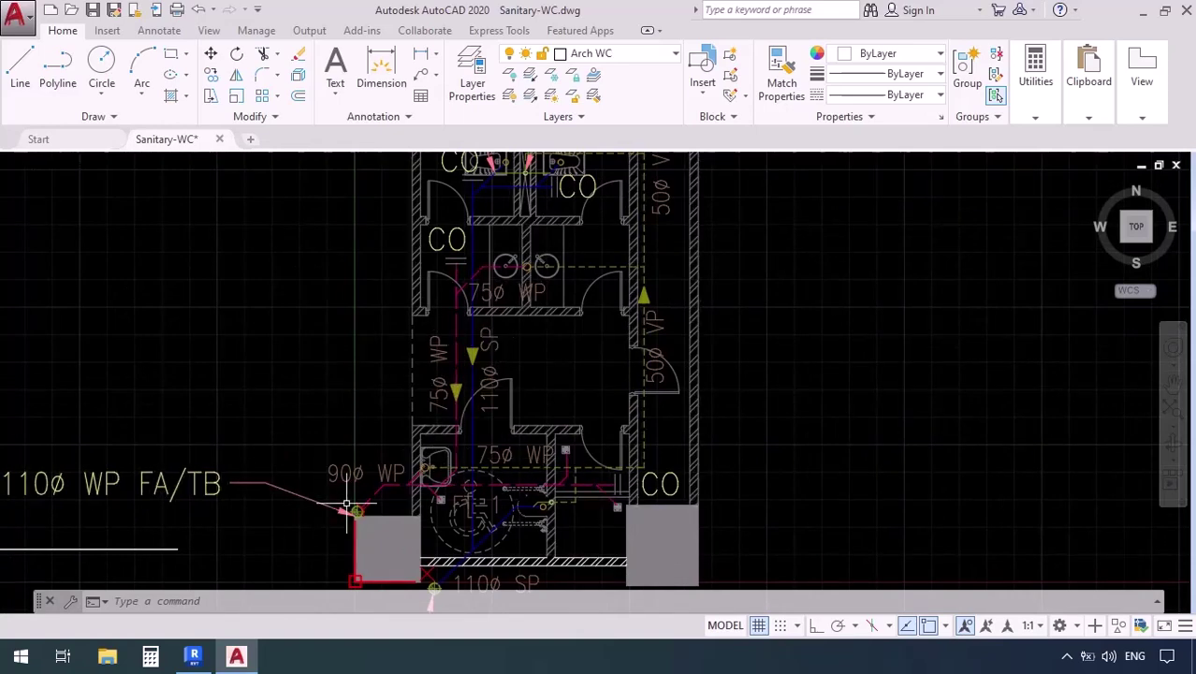
middle_drag(285, 458, 348, 381)
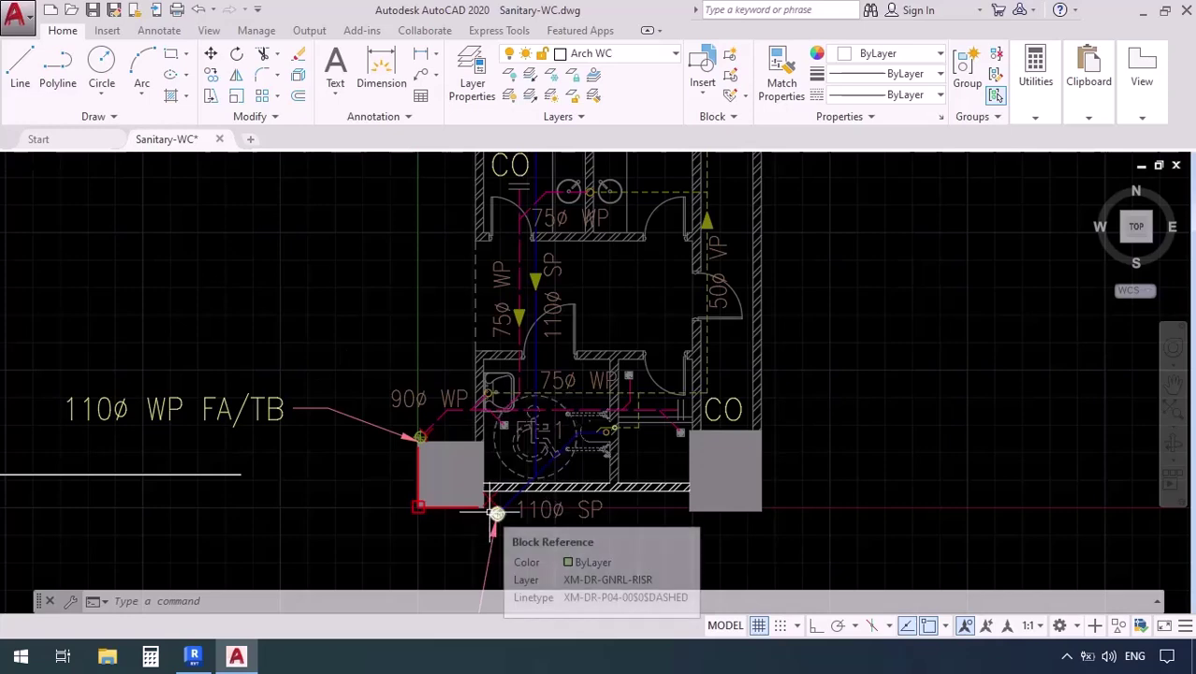
scroll(400, 538, down, 2)
middle_drag(394, 526, 414, 534)
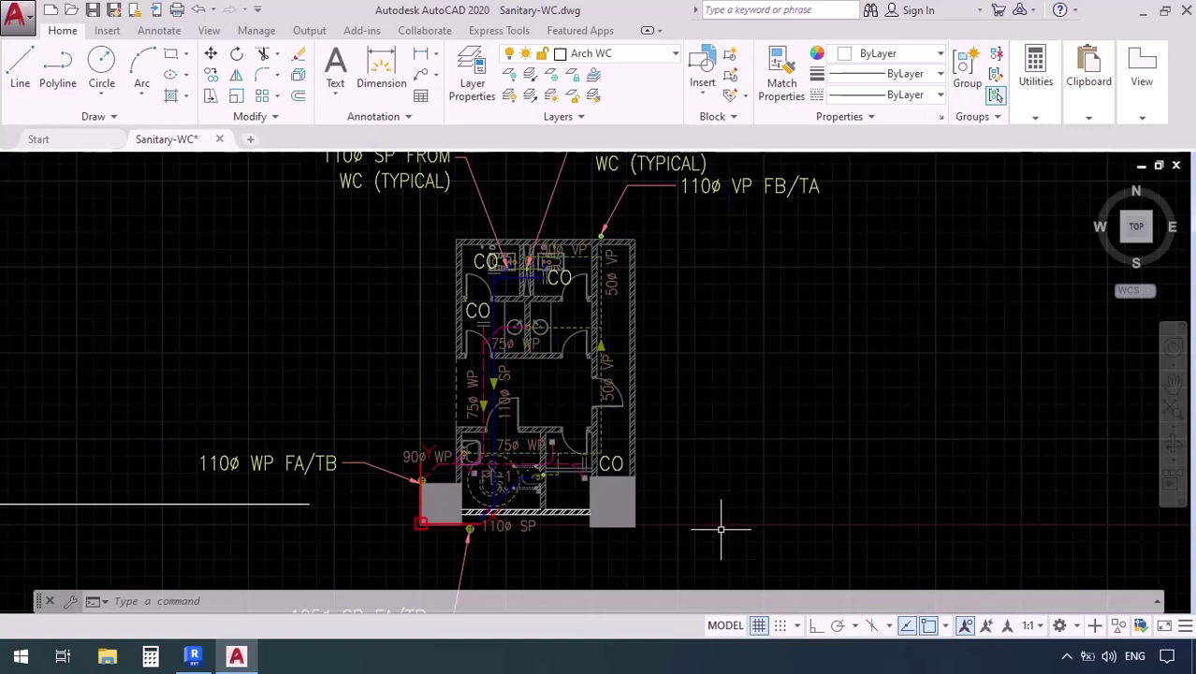
- Examine the pipe size labels, flow arrows, cleanouts and 50ø vent pipe run, together with the riser callouts around the block
scroll(502, 404, up, 4)
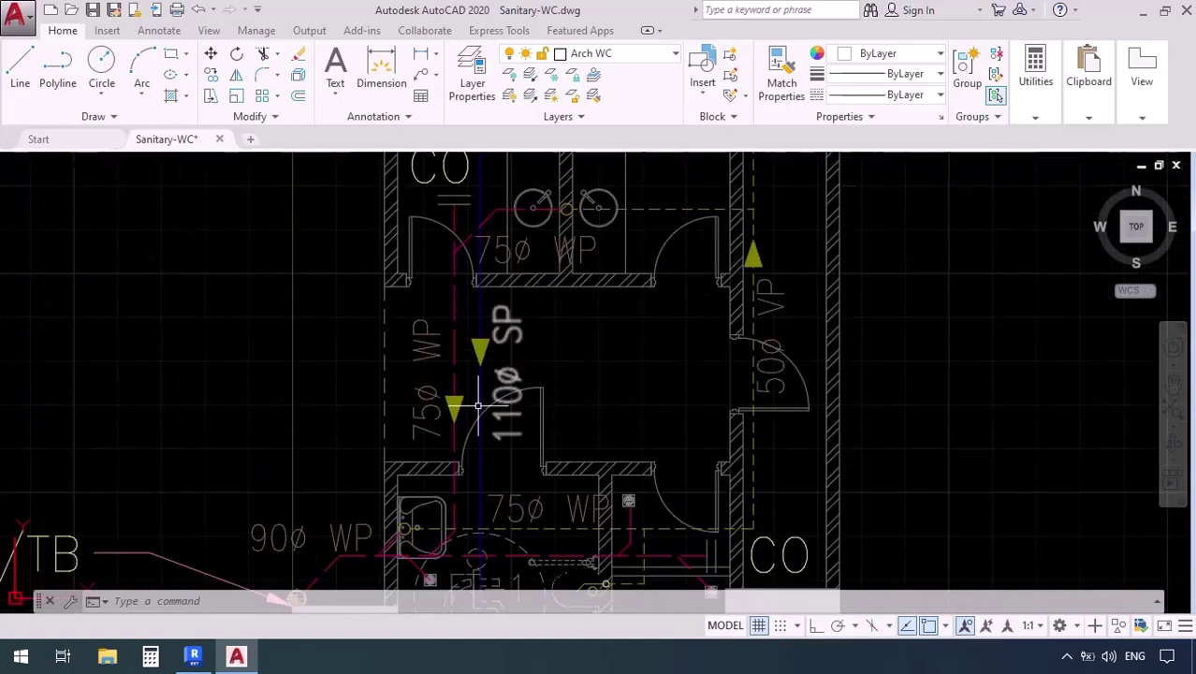
mouse_move(548, 347)
middle_down()
mouse_move(542, 435)
mouse_move(562, 383)
mouse_move(571, 281)
middle_up()
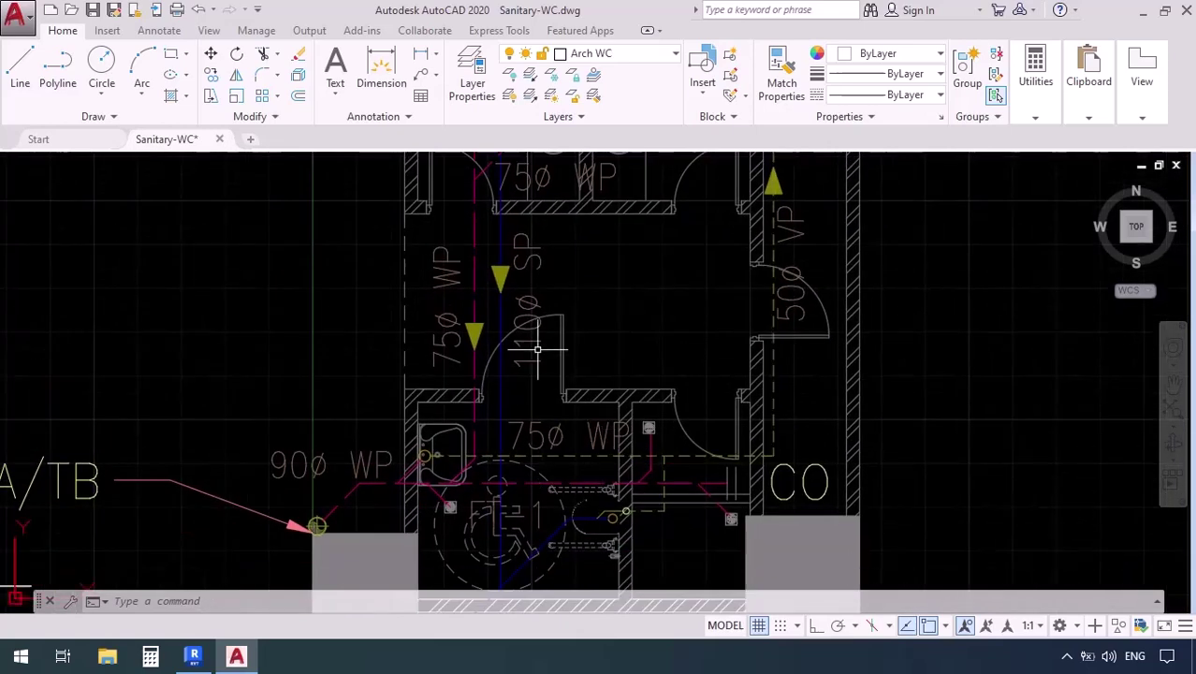
middle_drag(542, 342, 567, 430)
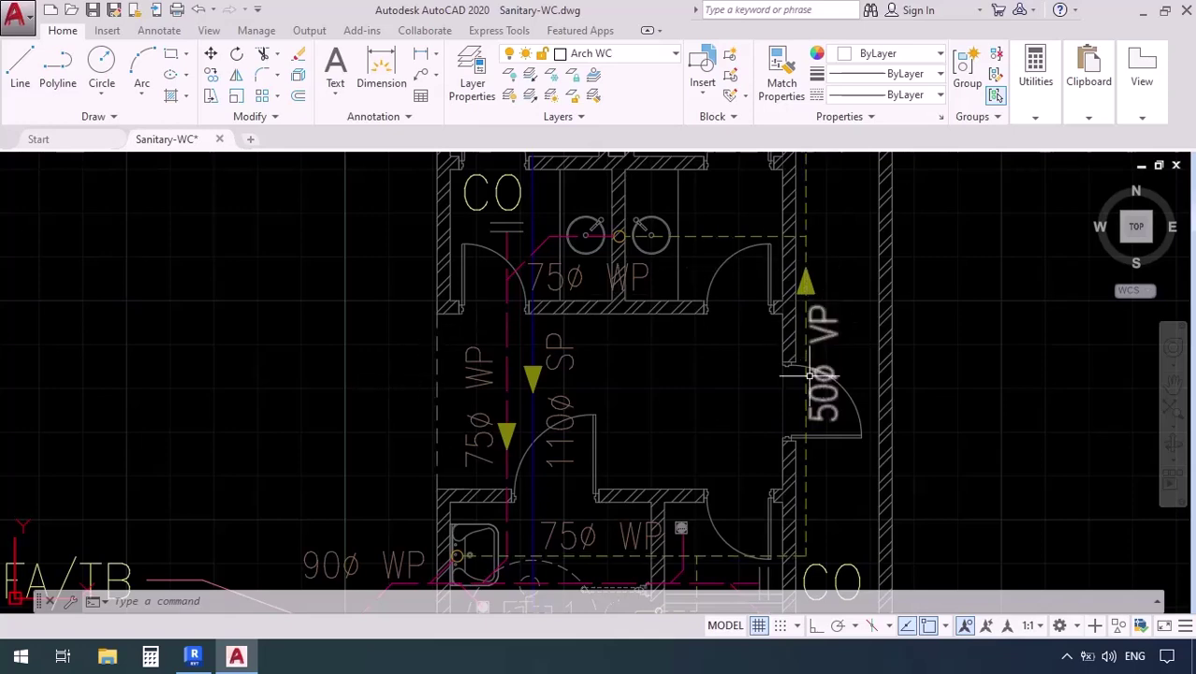
scroll(720, 388, down, 2)
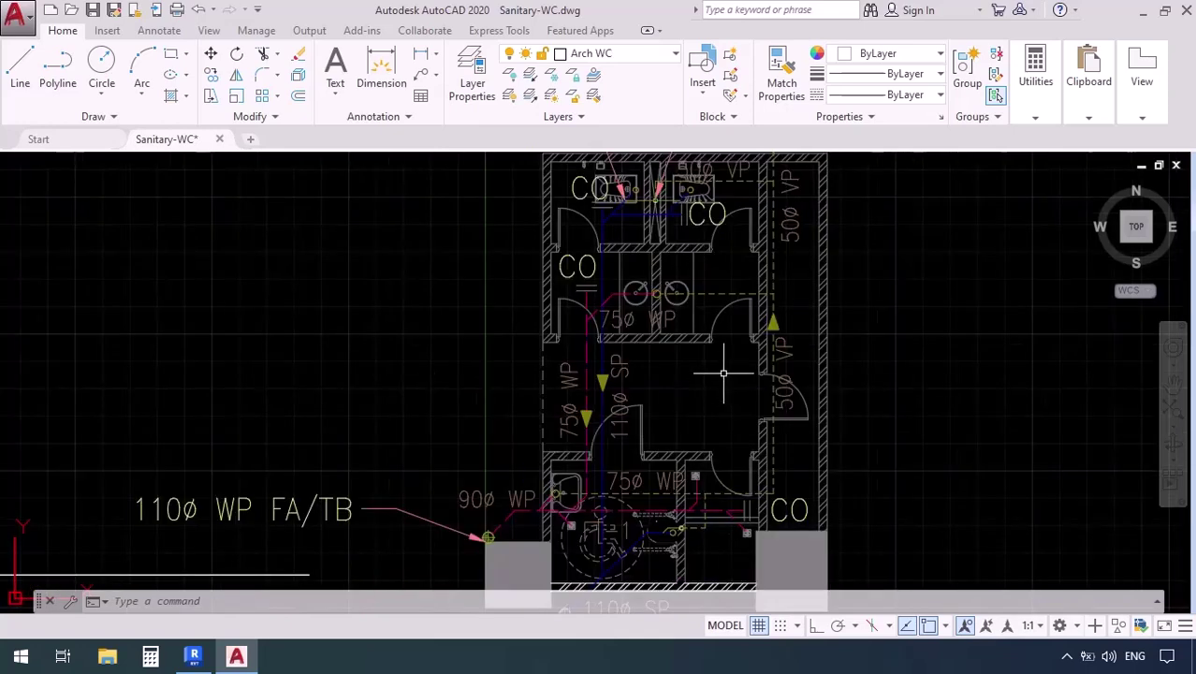
middle_drag(723, 372, 660, 419)
middle_drag(655, 369, 623, 468)
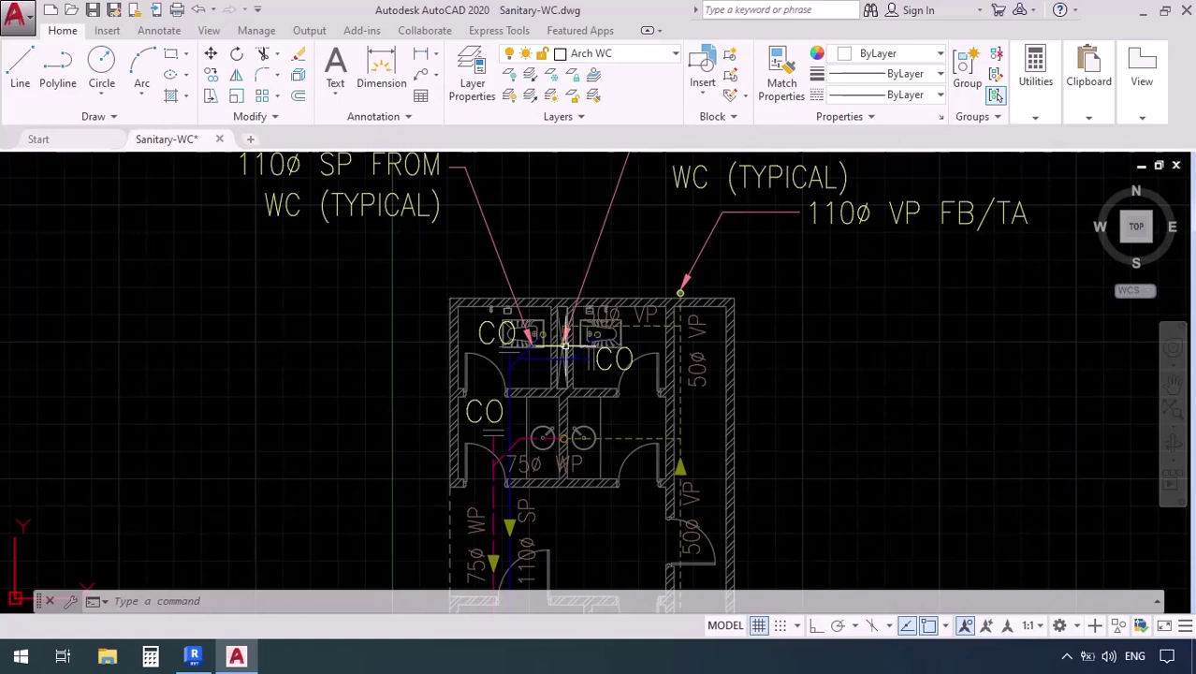
mouse_move(503, 452)
middle_down()
mouse_move(525, 251)
mouse_move(535, 297)
middle_up()
middle_drag(568, 432, 584, 337)
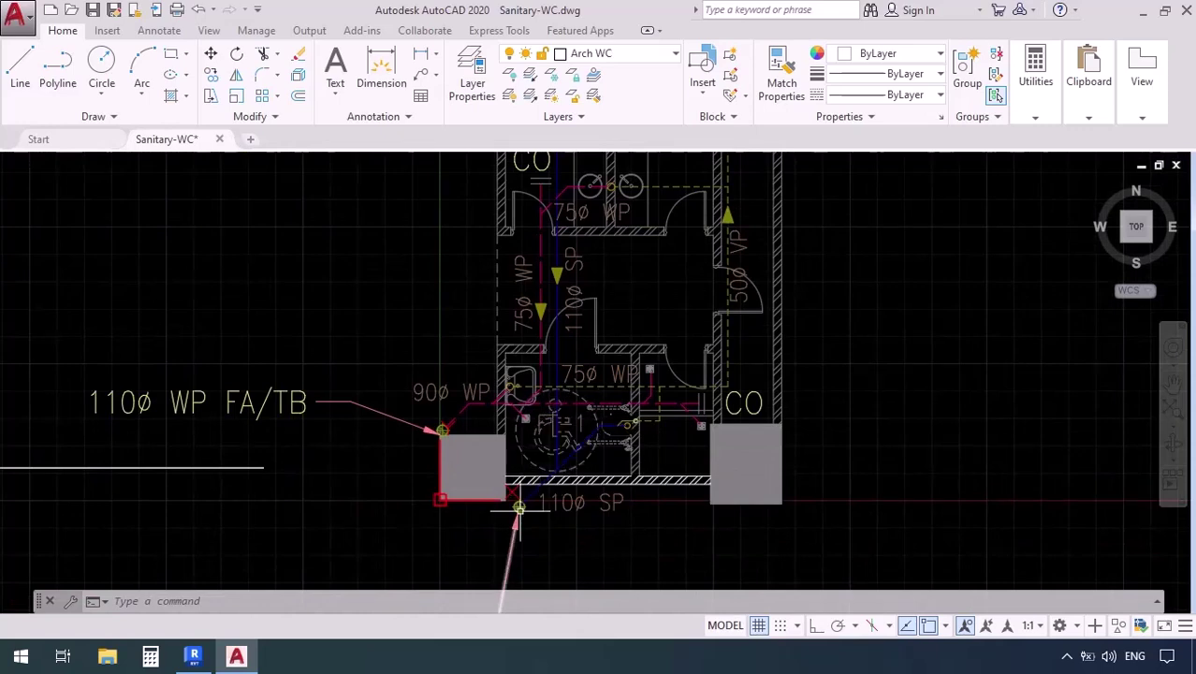
scroll(384, 547, down, 4)
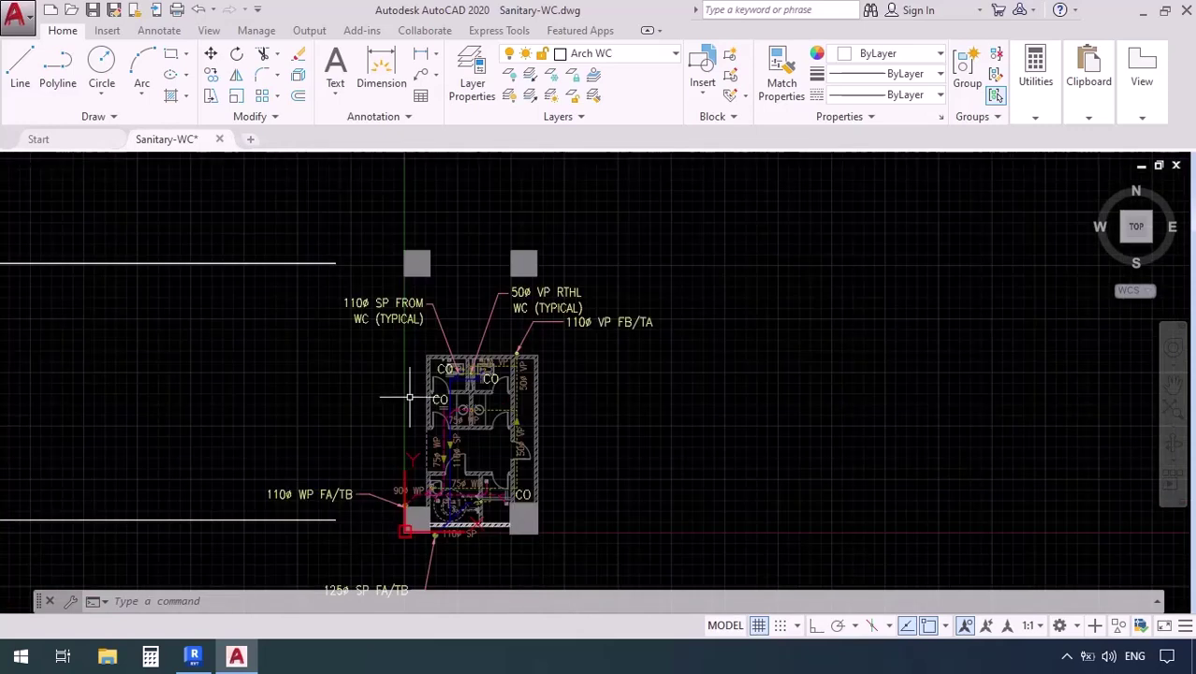
scroll(412, 393, up, 2)
scroll(506, 495, up, 4)
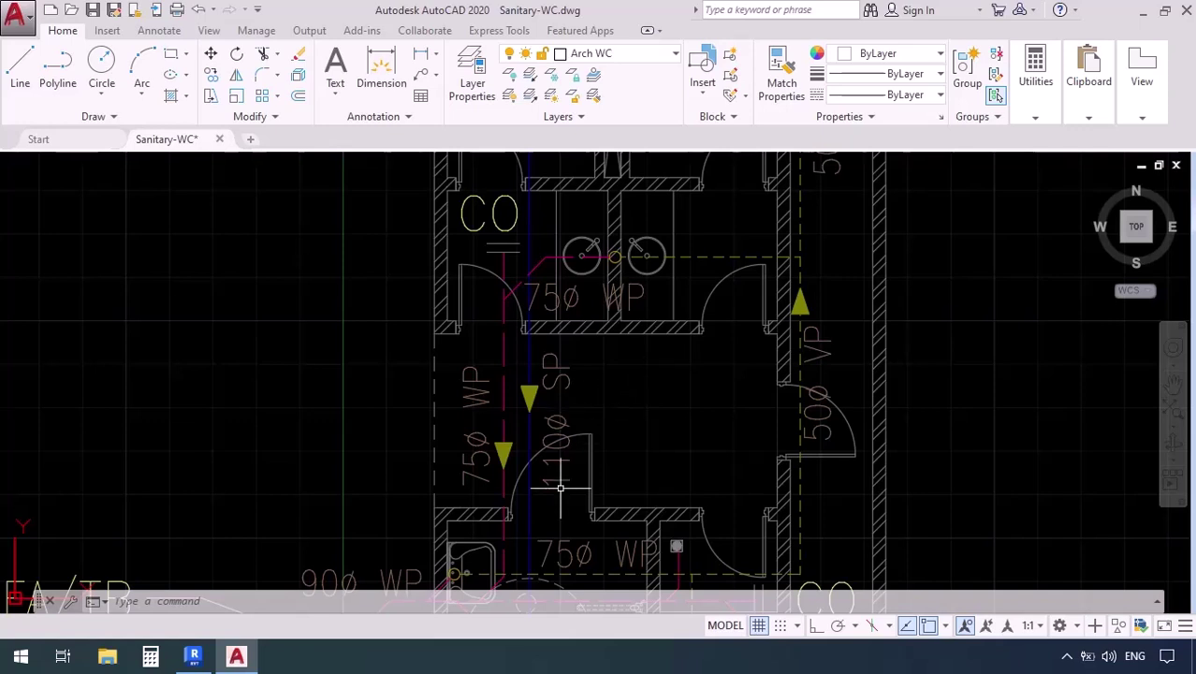
scroll(561, 473, down, 4)
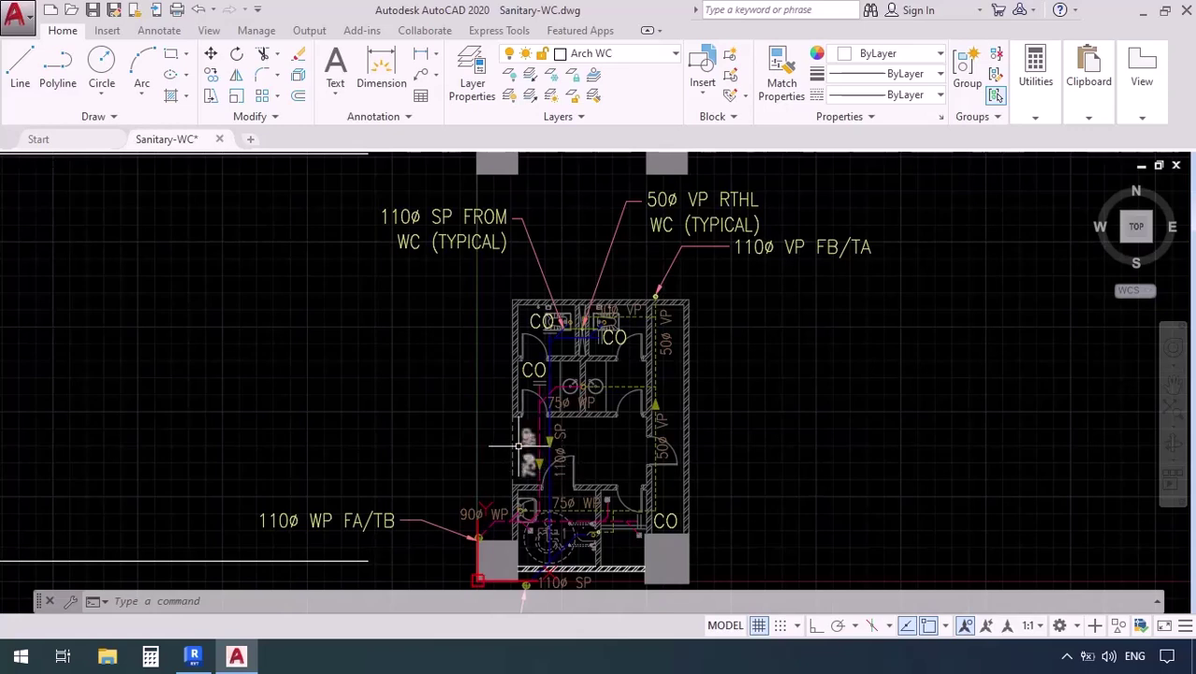
- Add a linear dimension across the thickness of the horizontal wall below the washbasins, at the edge of the door opening
scroll(510, 426, up, 2)
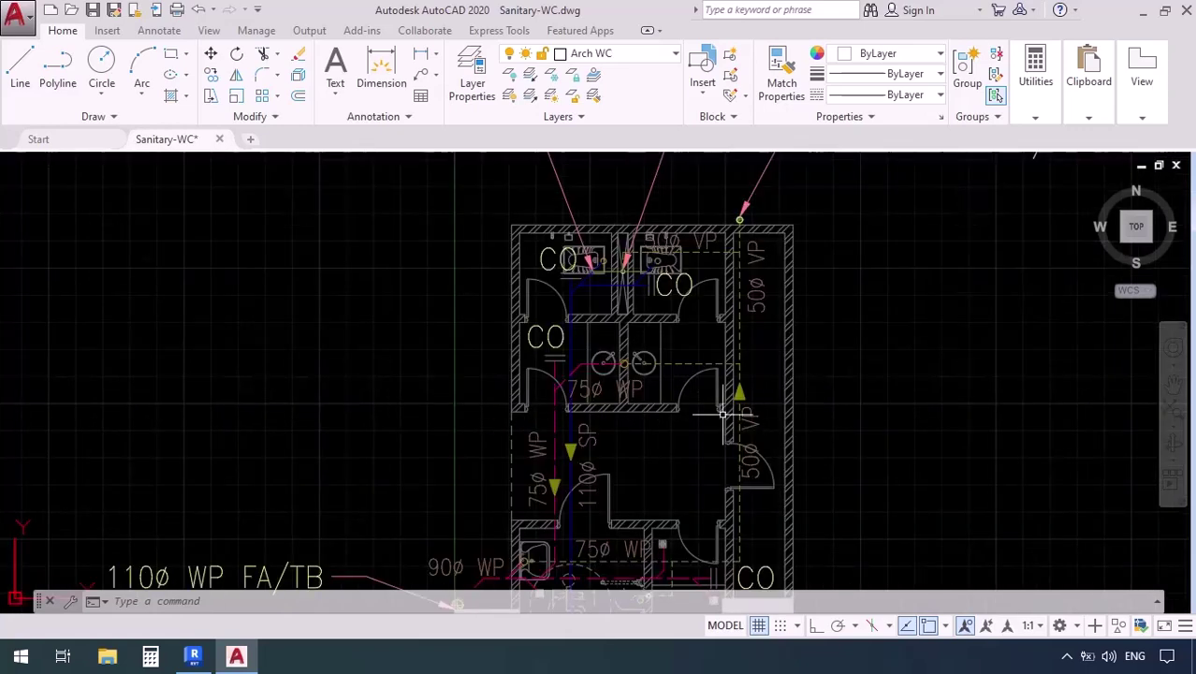
scroll(707, 405, up, 6)
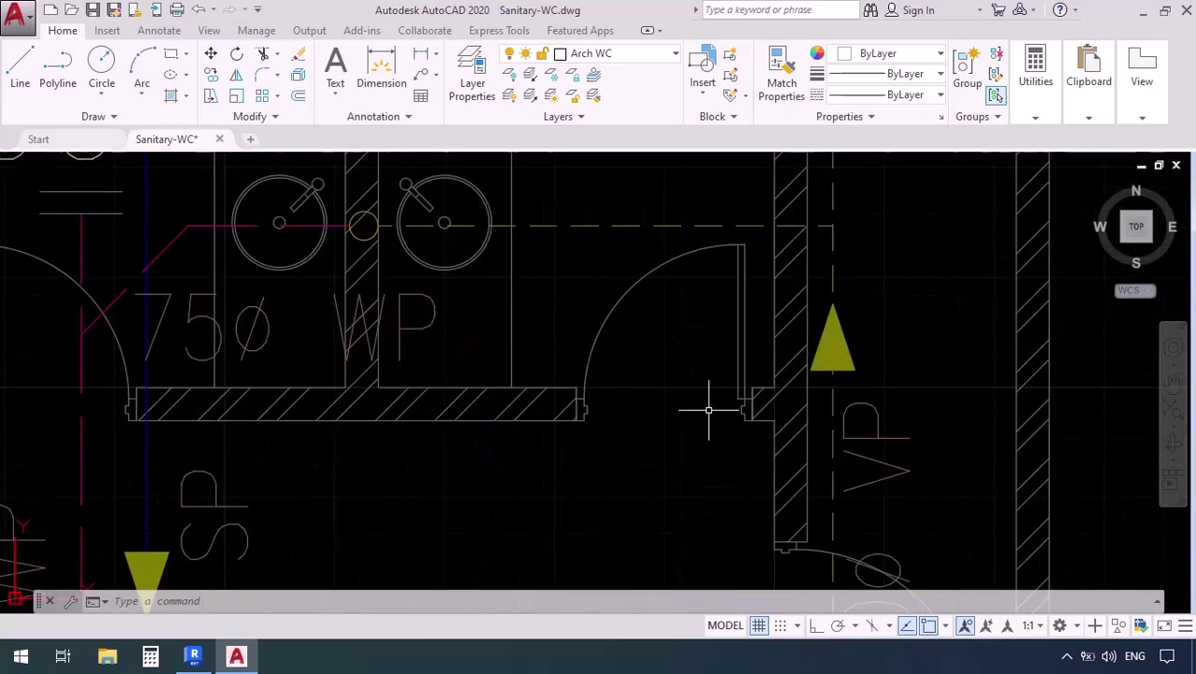
click(420, 56)
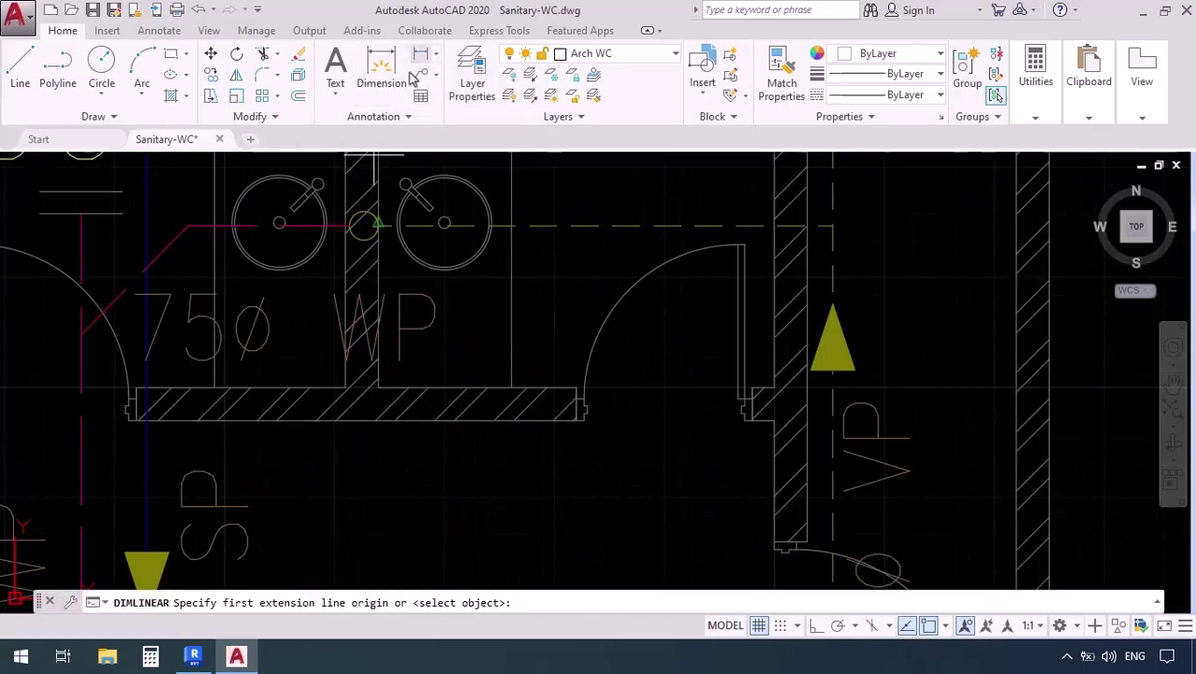
click(576, 386)
click(576, 421)
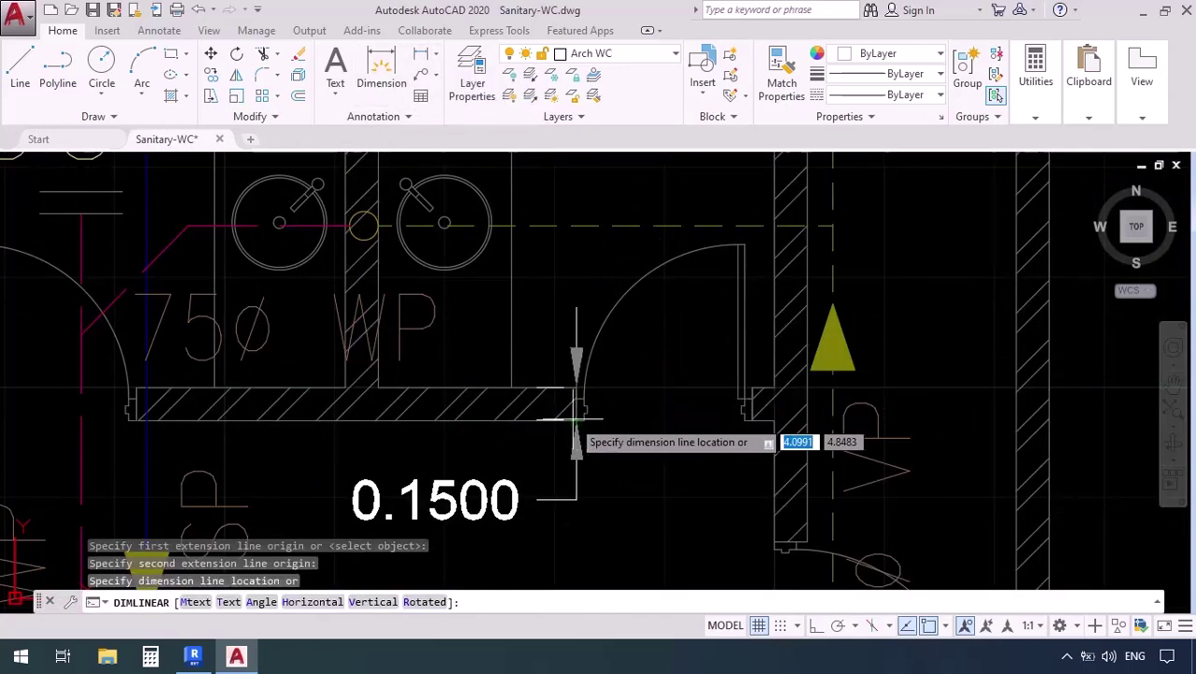
click(530, 482)
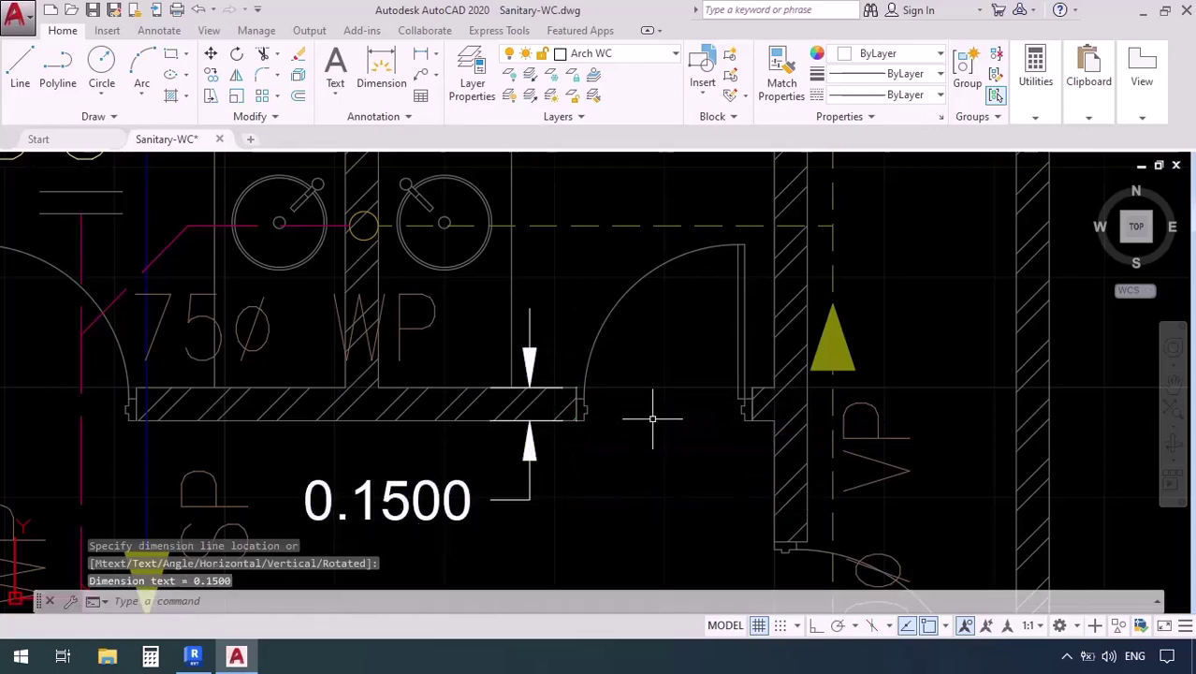
- Review the primary units settings of the Standard dimension style, then close the dimension style dialogs
scroll(652, 418, down, 4)
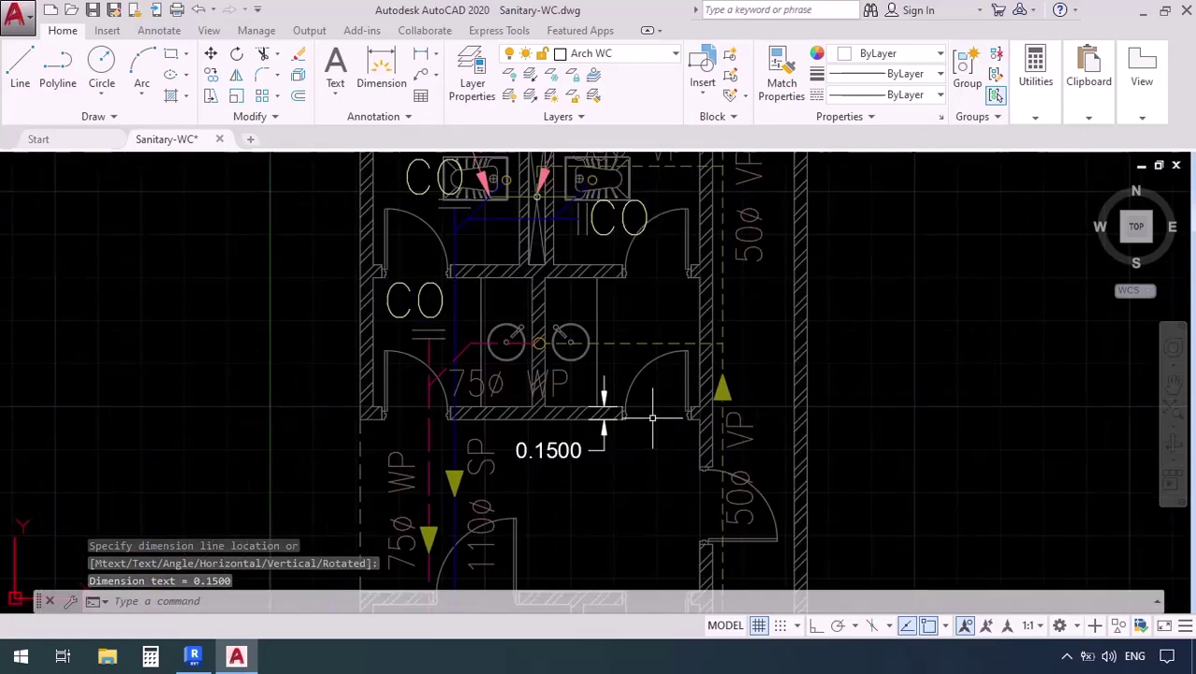
click(396, 122)
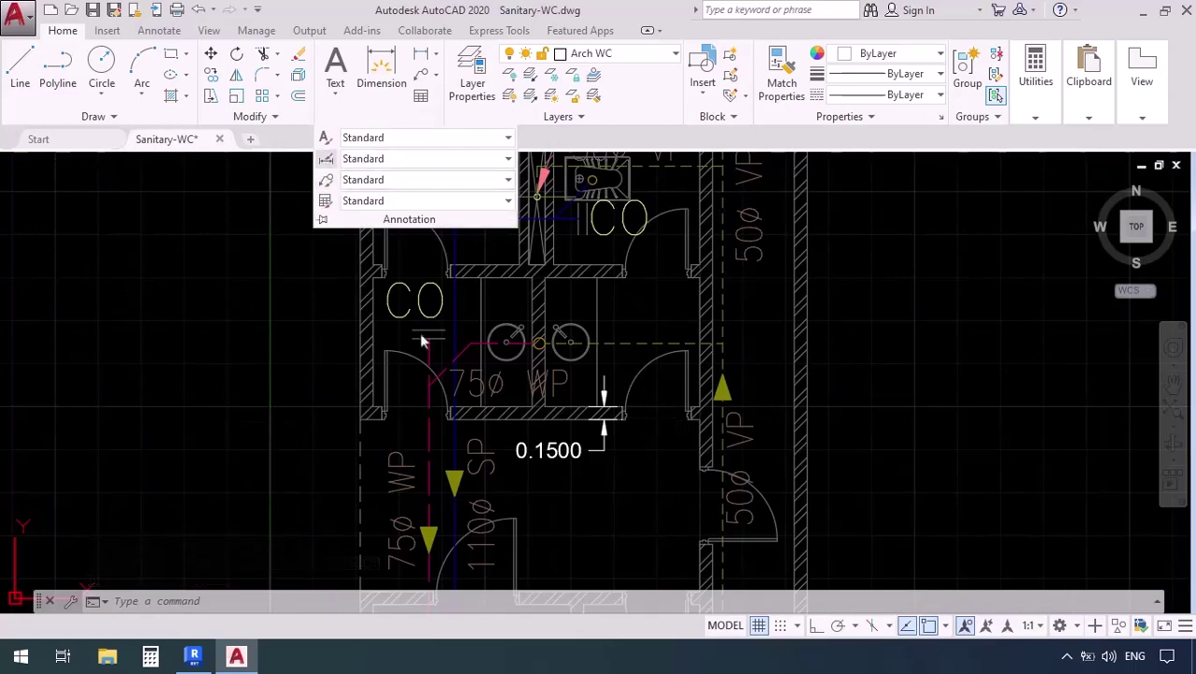
click(326, 158)
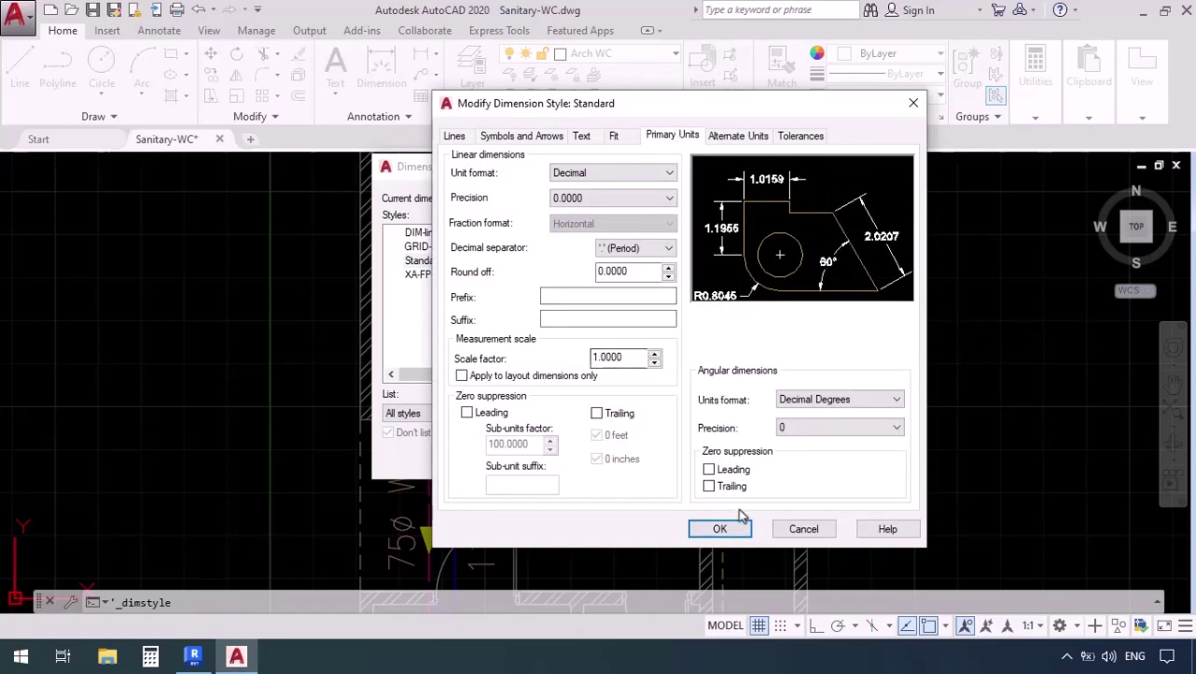
click(791, 528)
click(711, 463)
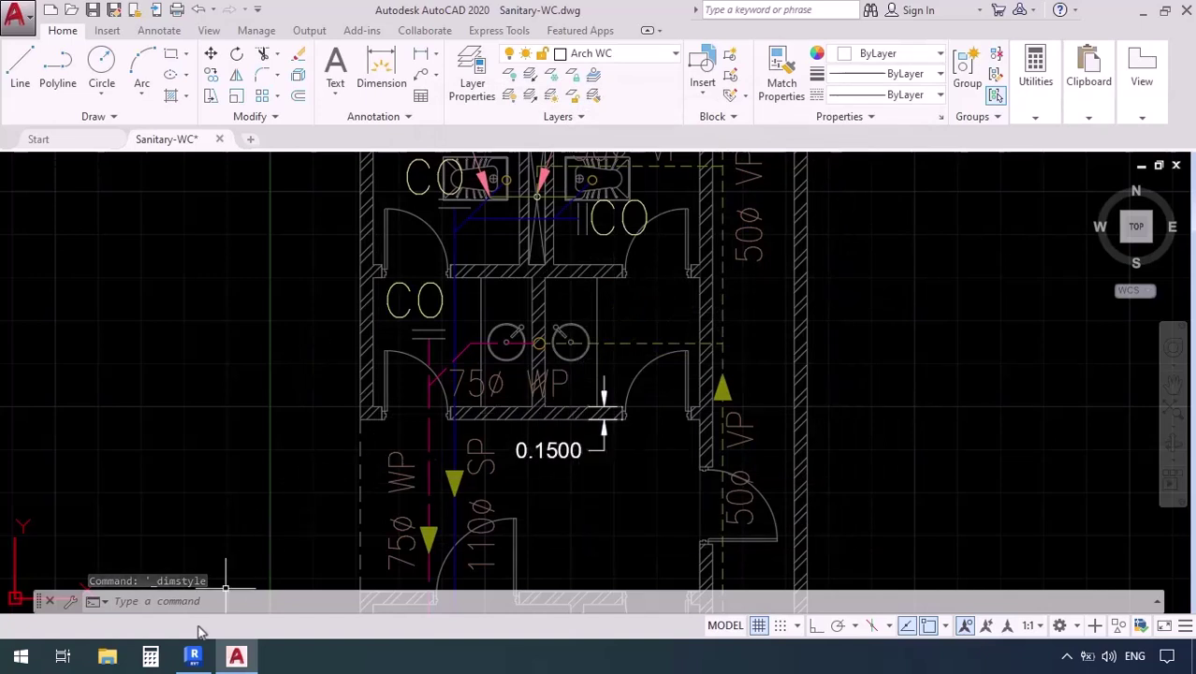
- Switch to Revit and link Sanitary-WC.dwg from the Desktop's Project/WC Project/DWG folder into the 1 - Plumbing floor plan, with import units in meter
click(193, 655)
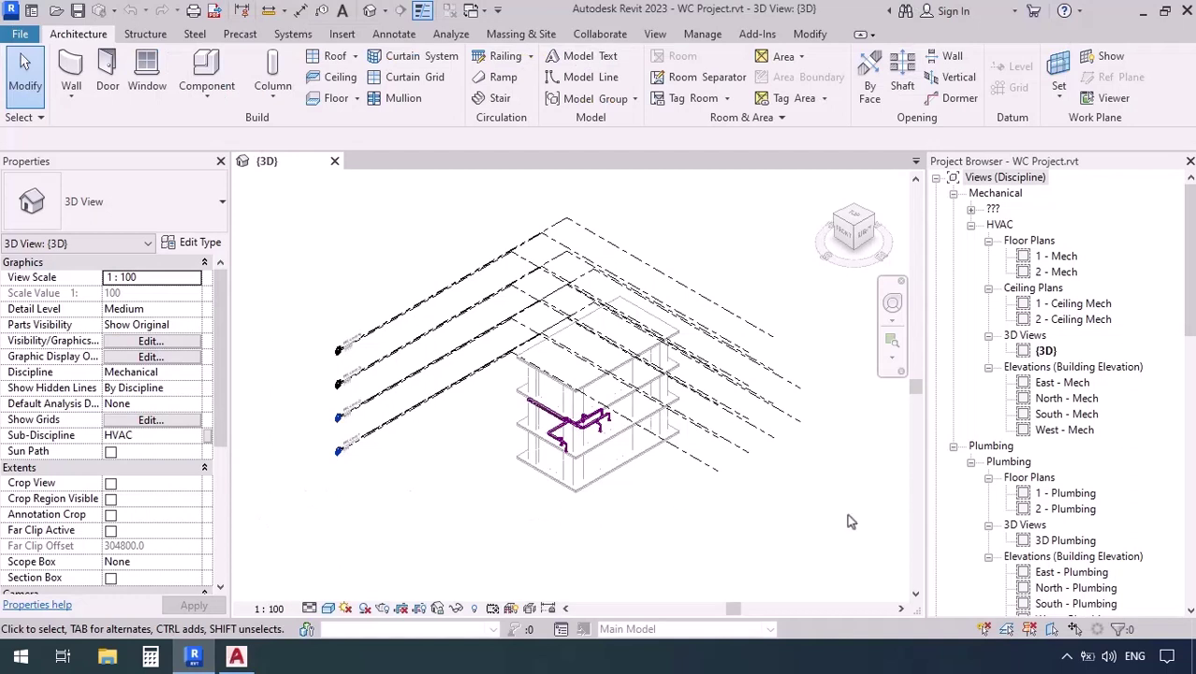
double_click(1055, 495)
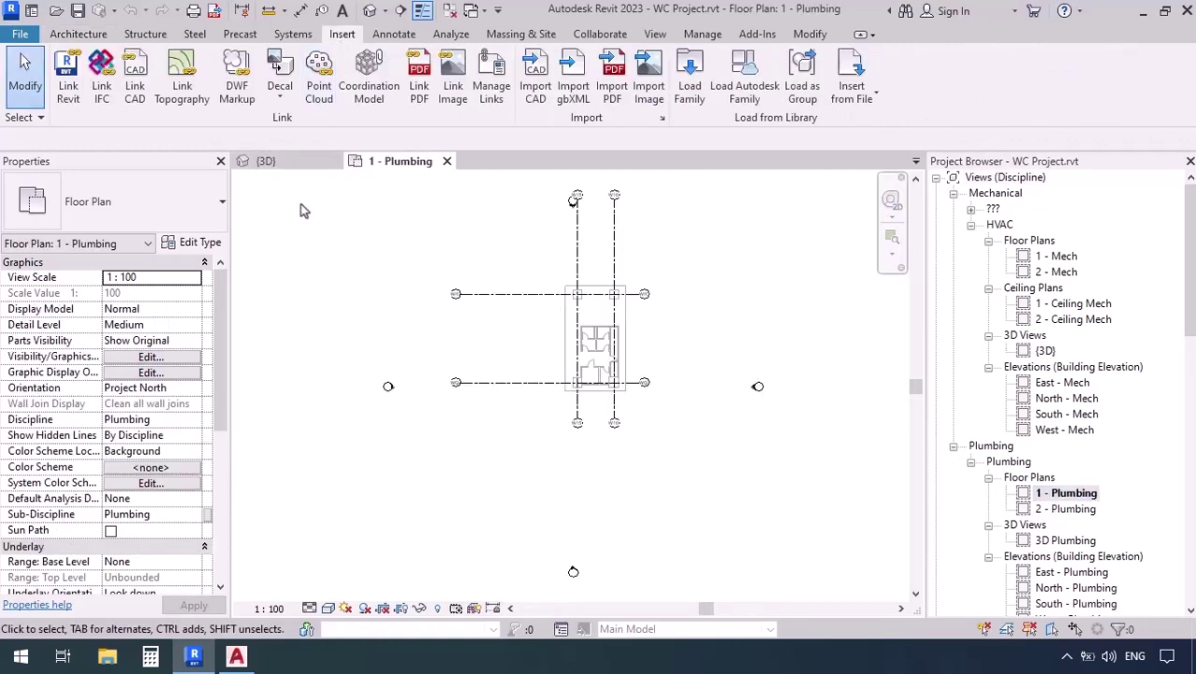
click(135, 84)
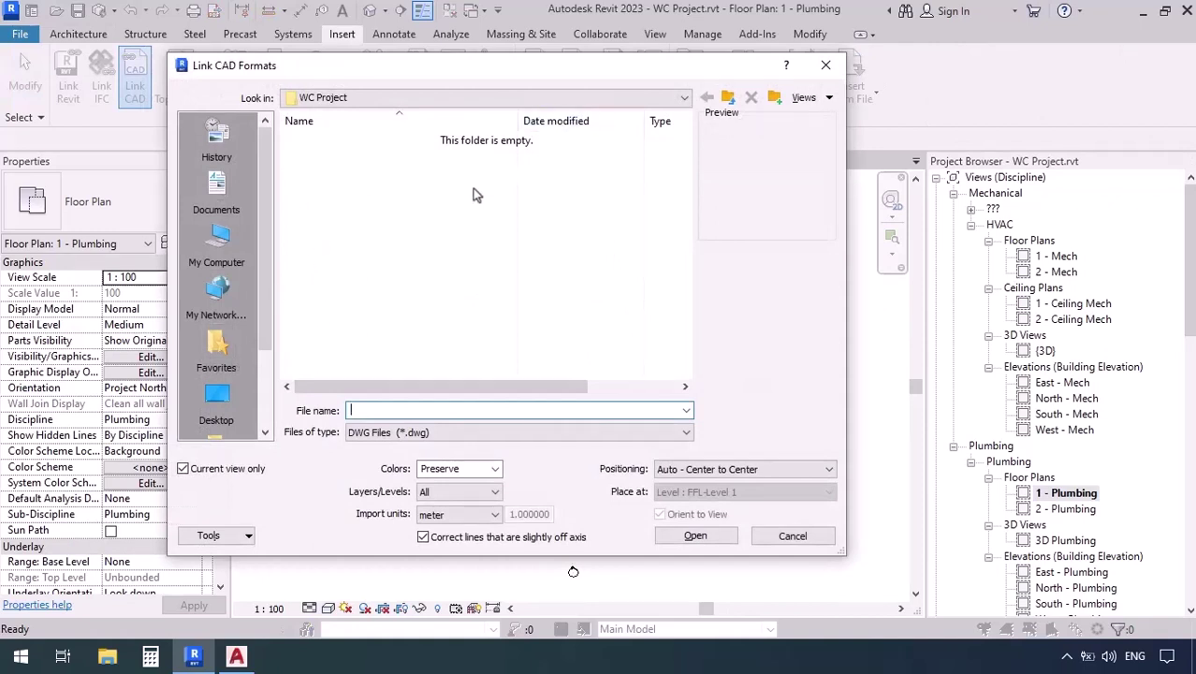
click(225, 407)
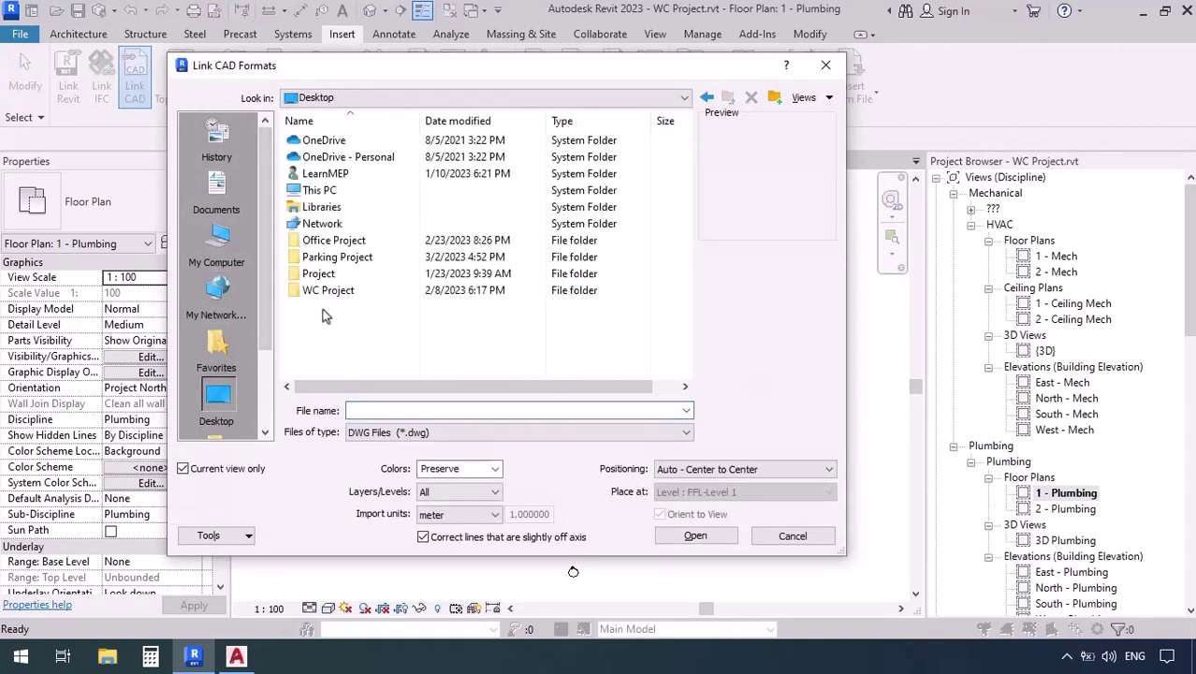
double_click(316, 279)
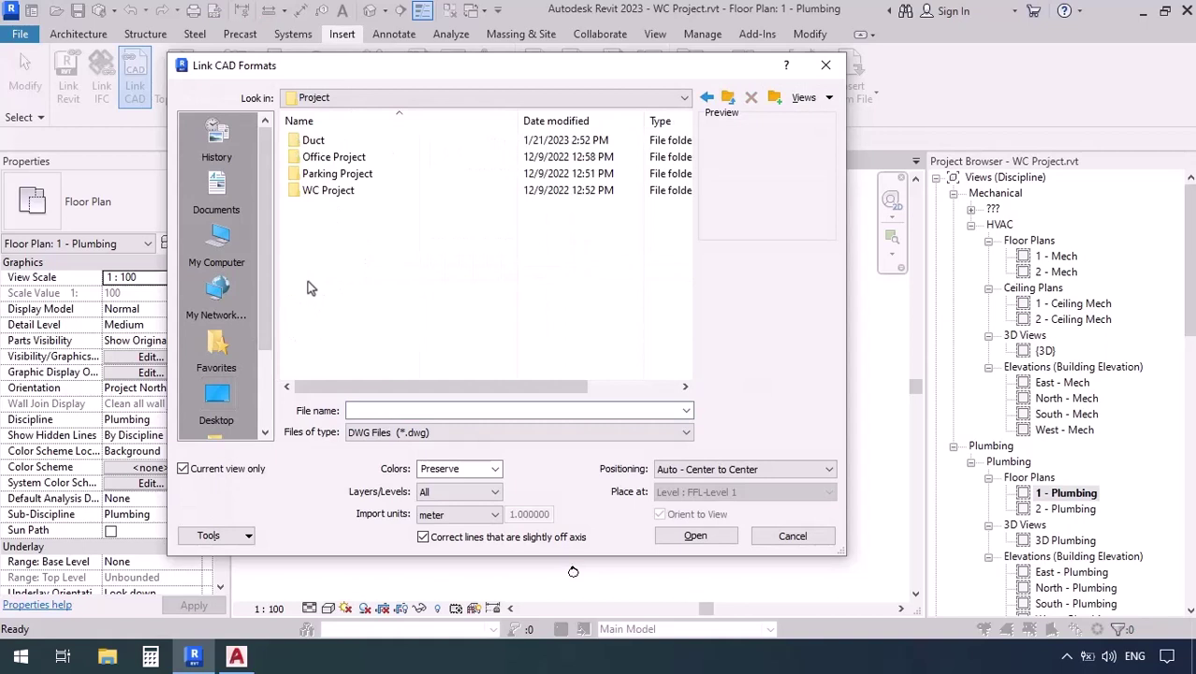
double_click(327, 192)
double_click(315, 141)
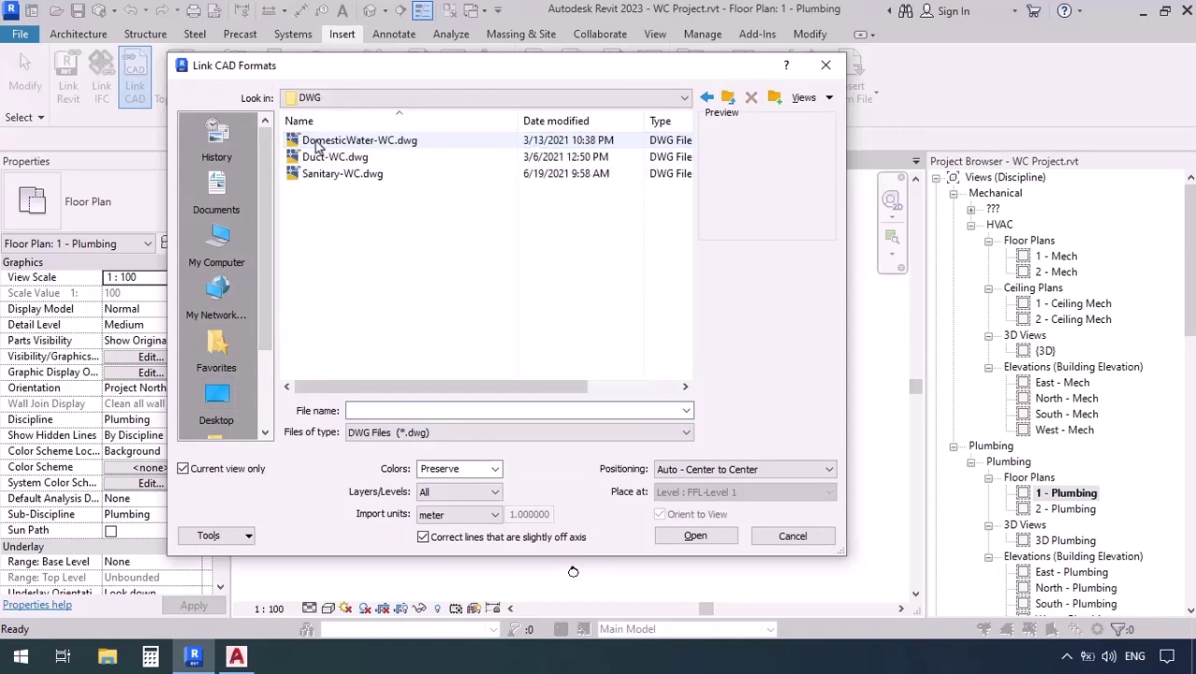
click(323, 175)
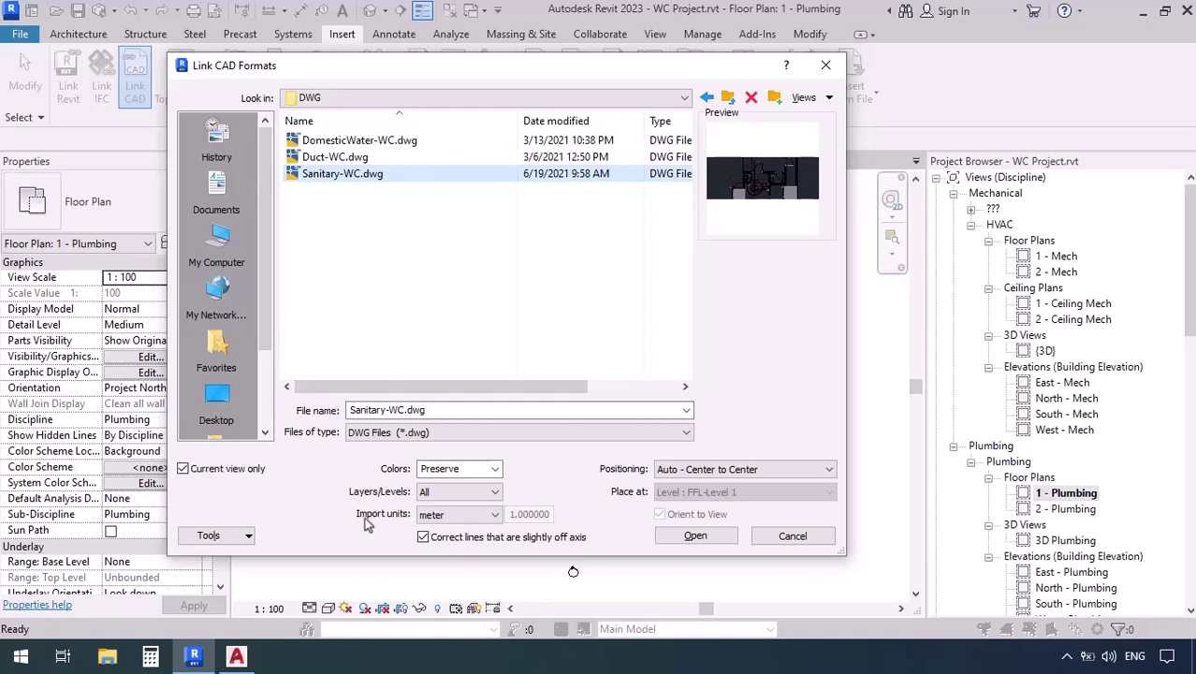
click(421, 515)
click(698, 536)
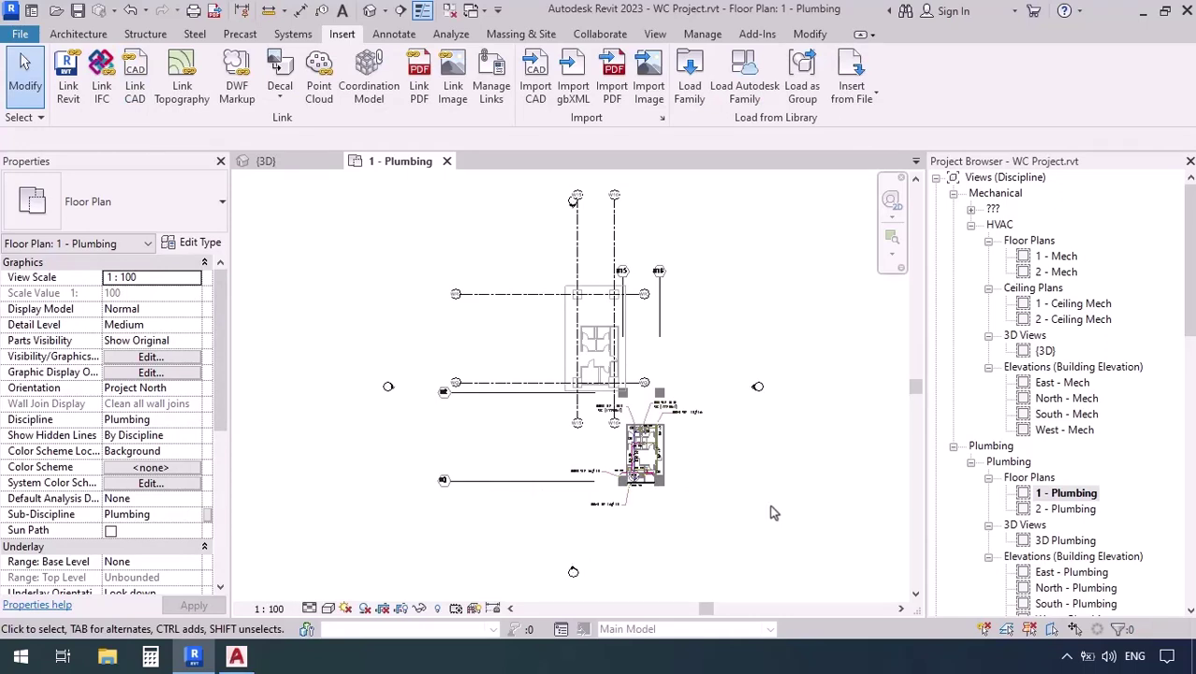
- Align the linked drawing's W15 grid line with the W15 grid of the model
key(a)
key(l)
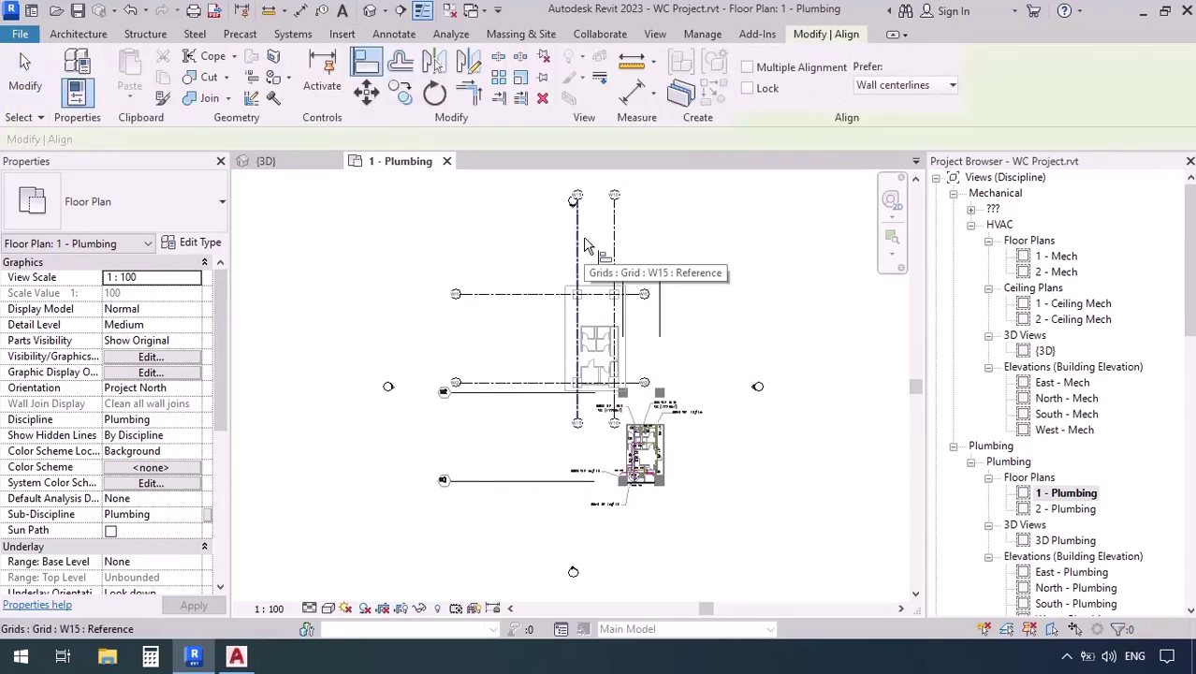
scroll(624, 308, up, 1)
scroll(624, 302, up, 3)
click(623, 308)
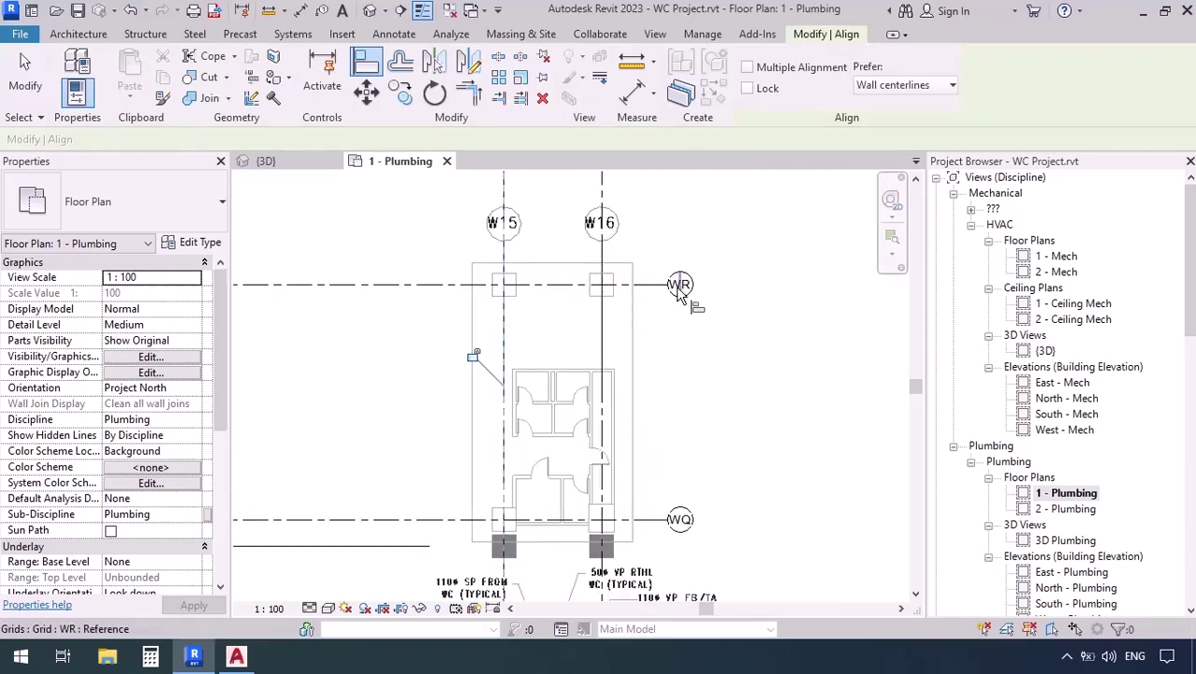
- Align the linked drawing's WR grid line with the WR grid of the model and finish aligning
scroll(675, 289, down, 3)
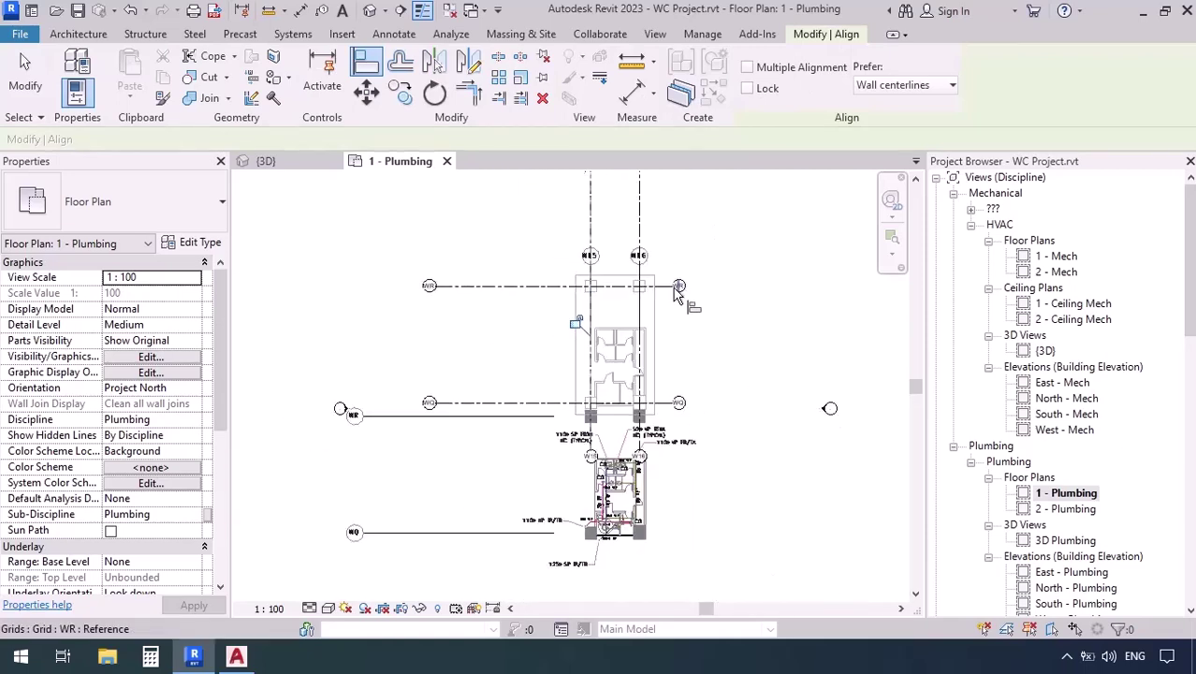
click(470, 288)
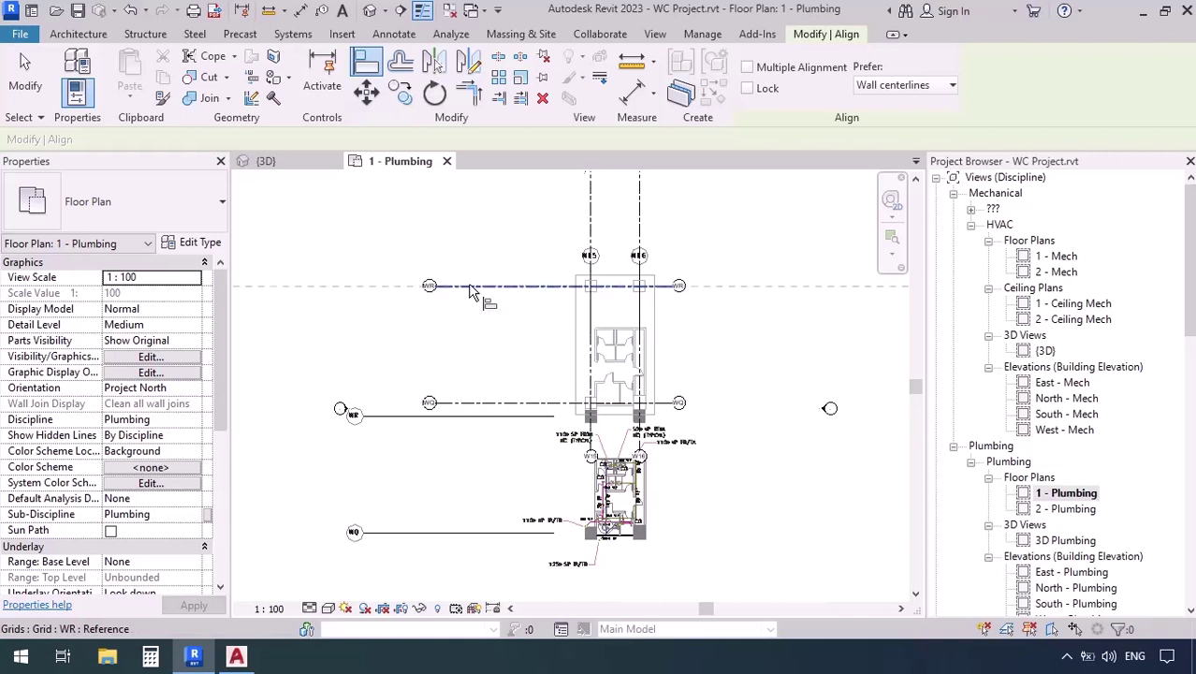
click(383, 419)
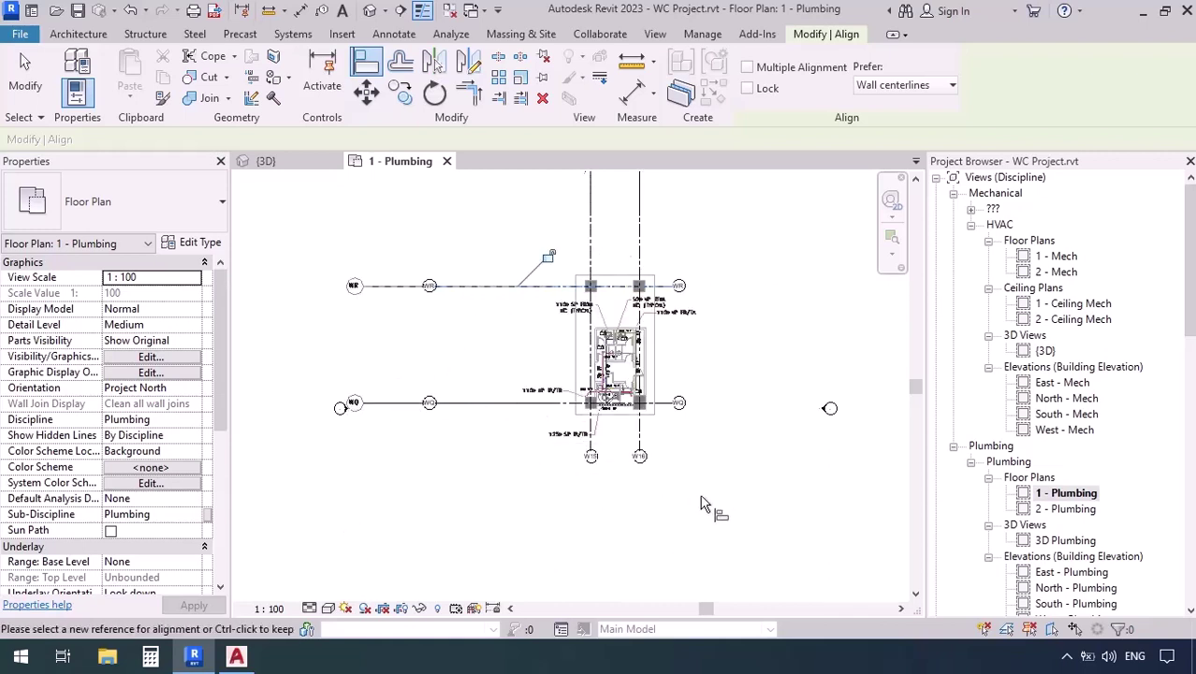
key(Escape)
key(Escape)
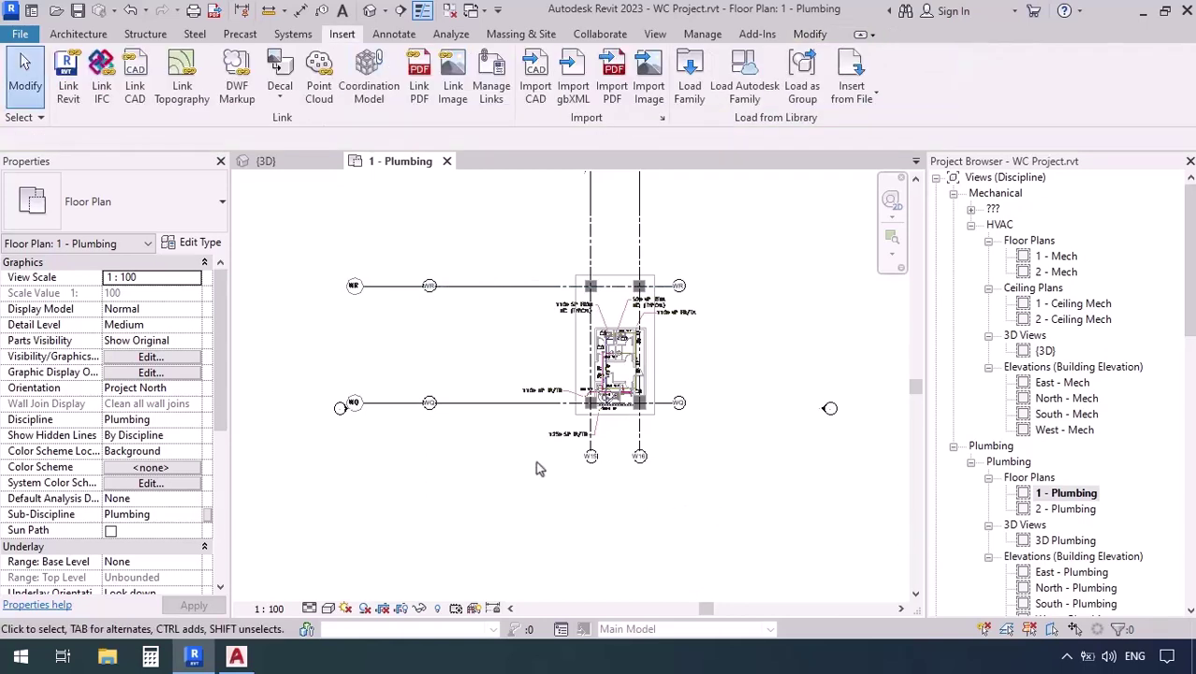
- Enable selection of links, select the linked Sanitary-WC.dwg drawing and clear the selection
click(985, 629)
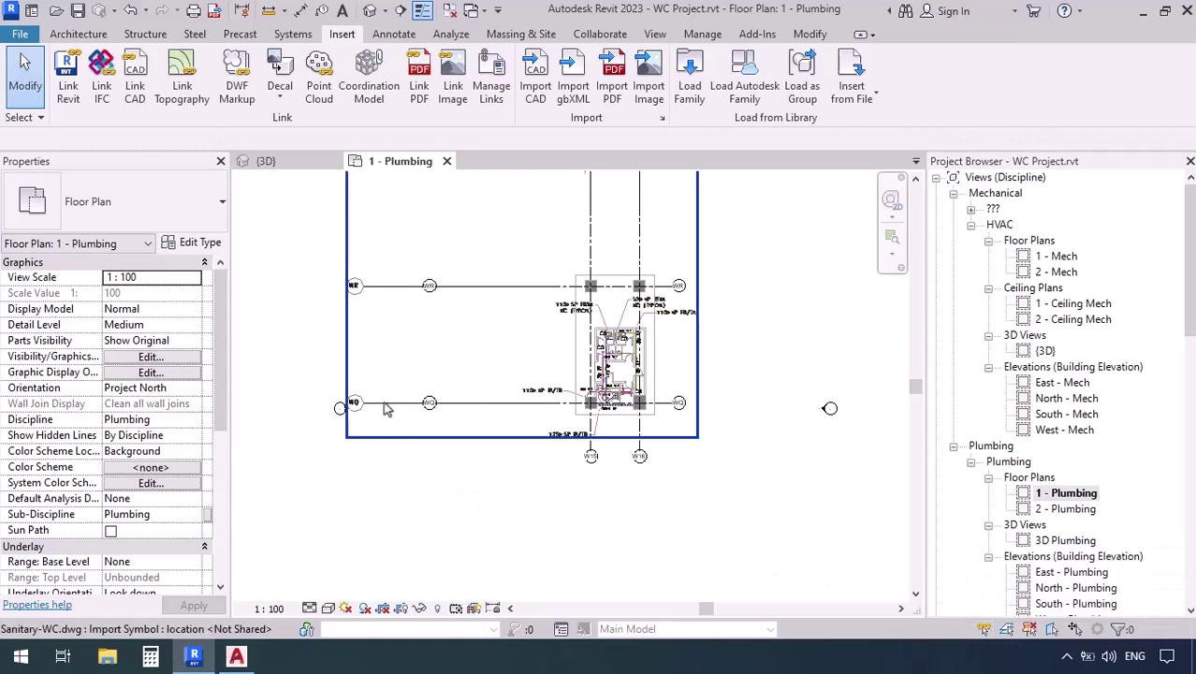
click(416, 447)
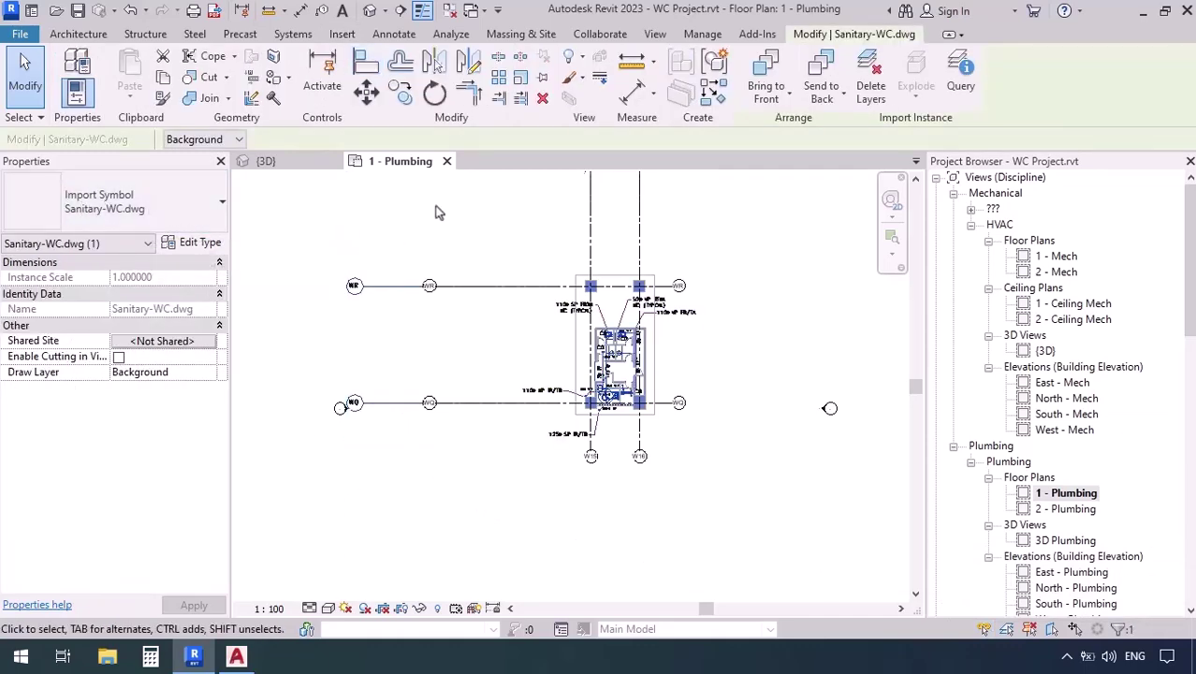
click(494, 521)
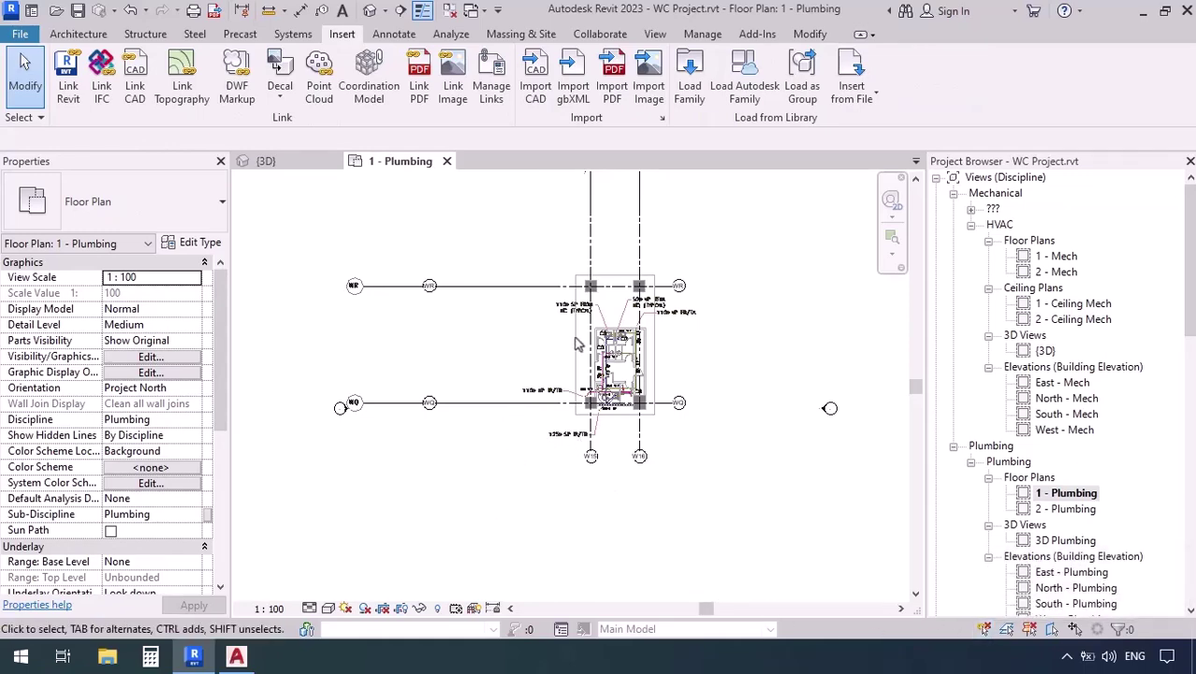
- Examine the two squat toilets and their soil and vent pipe connections in the linked plan, and compare them with the original drawing in AutoCAD
scroll(627, 330, up, 5)
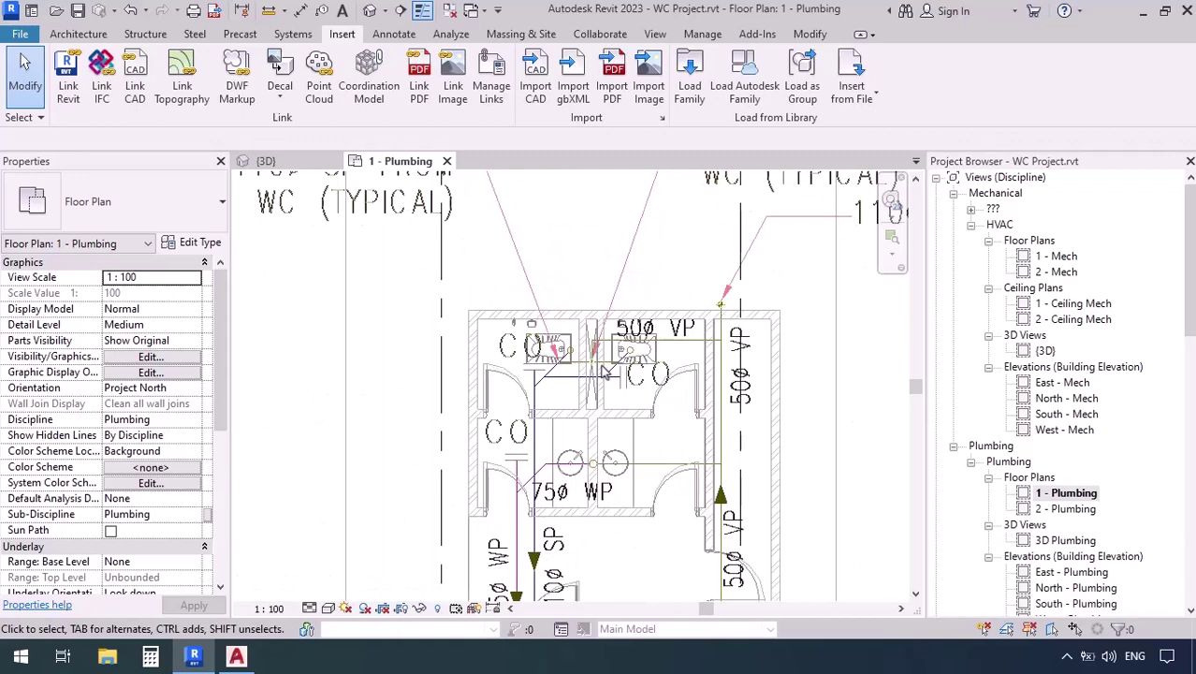
scroll(602, 373, up, 2)
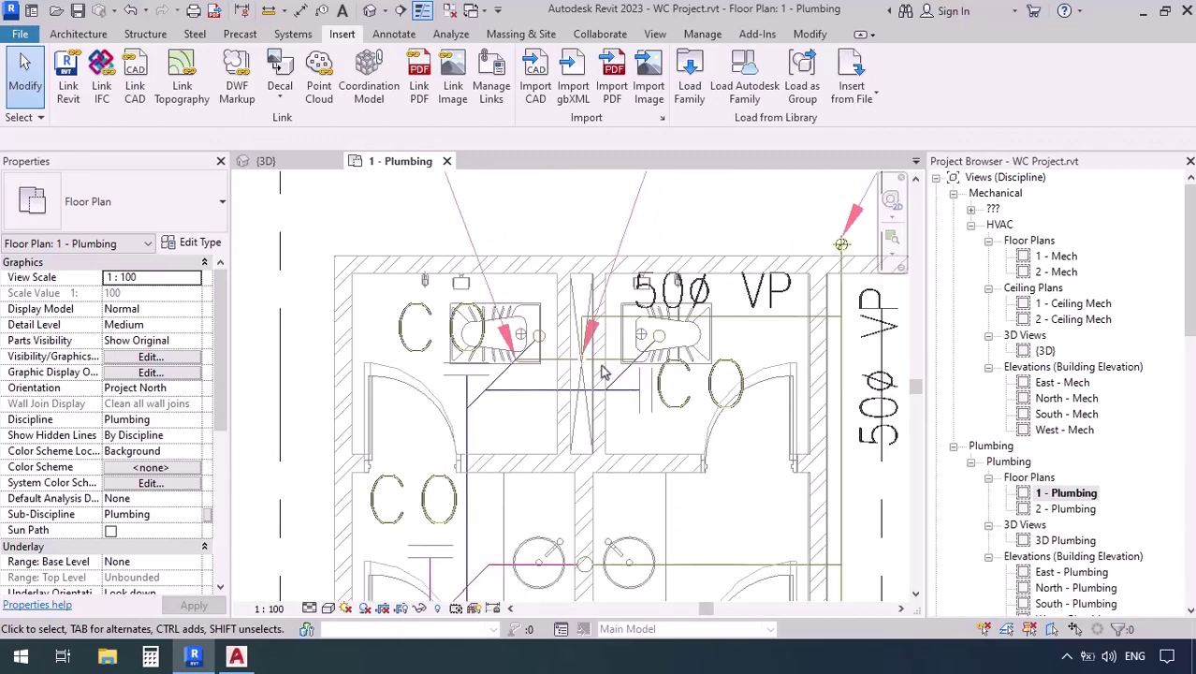
scroll(582, 352, up, 1)
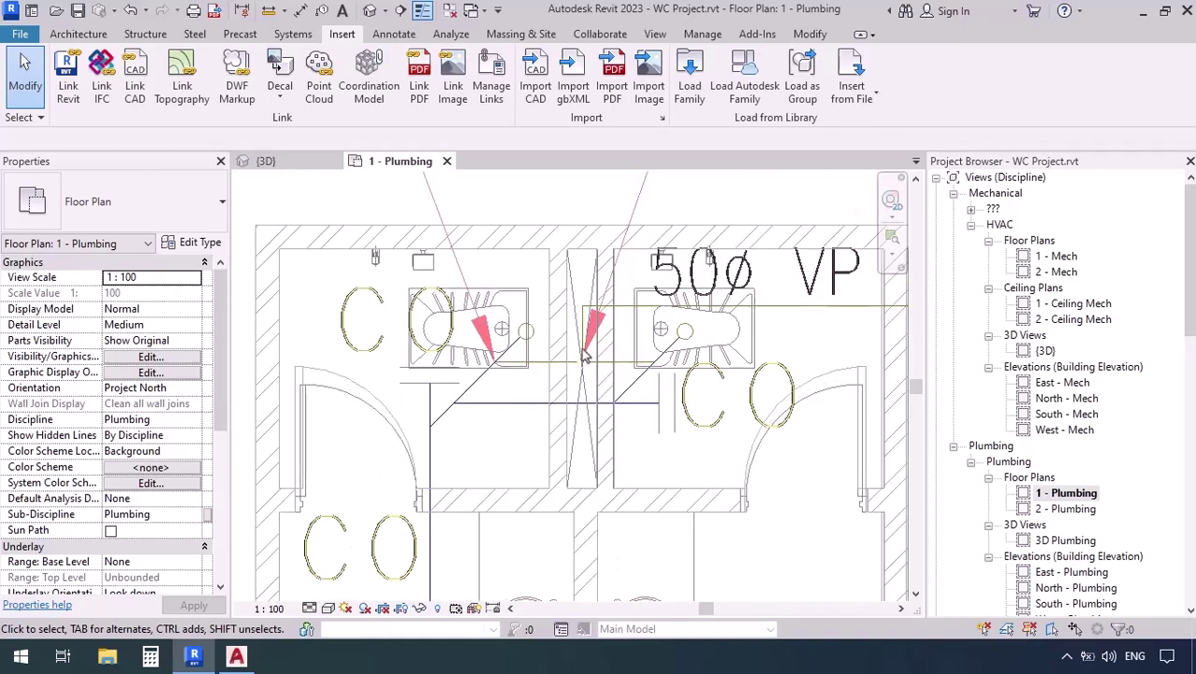
click(237, 656)
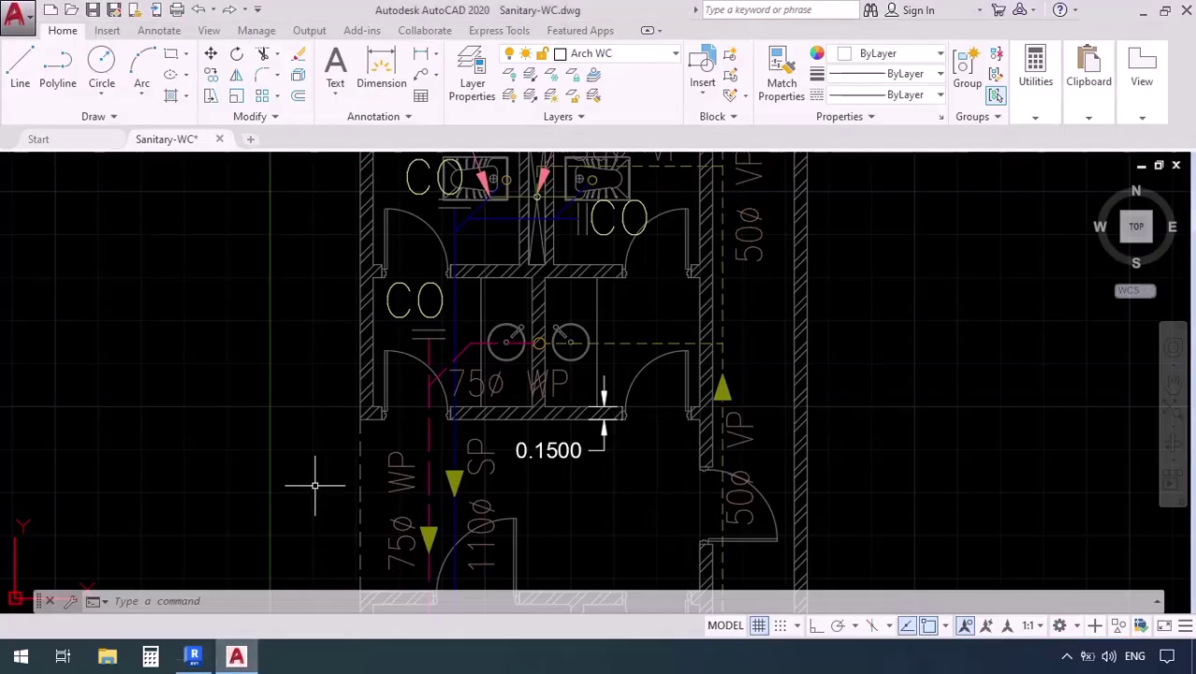
scroll(502, 241, up, 6)
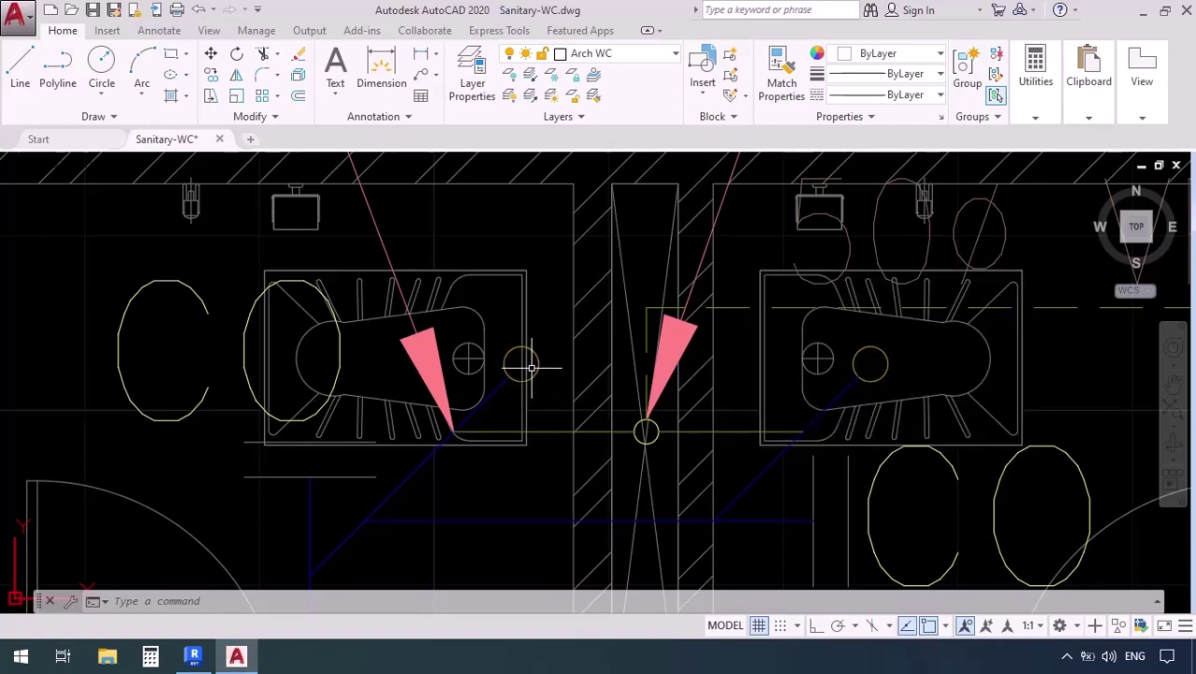
scroll(530, 367, down, 4)
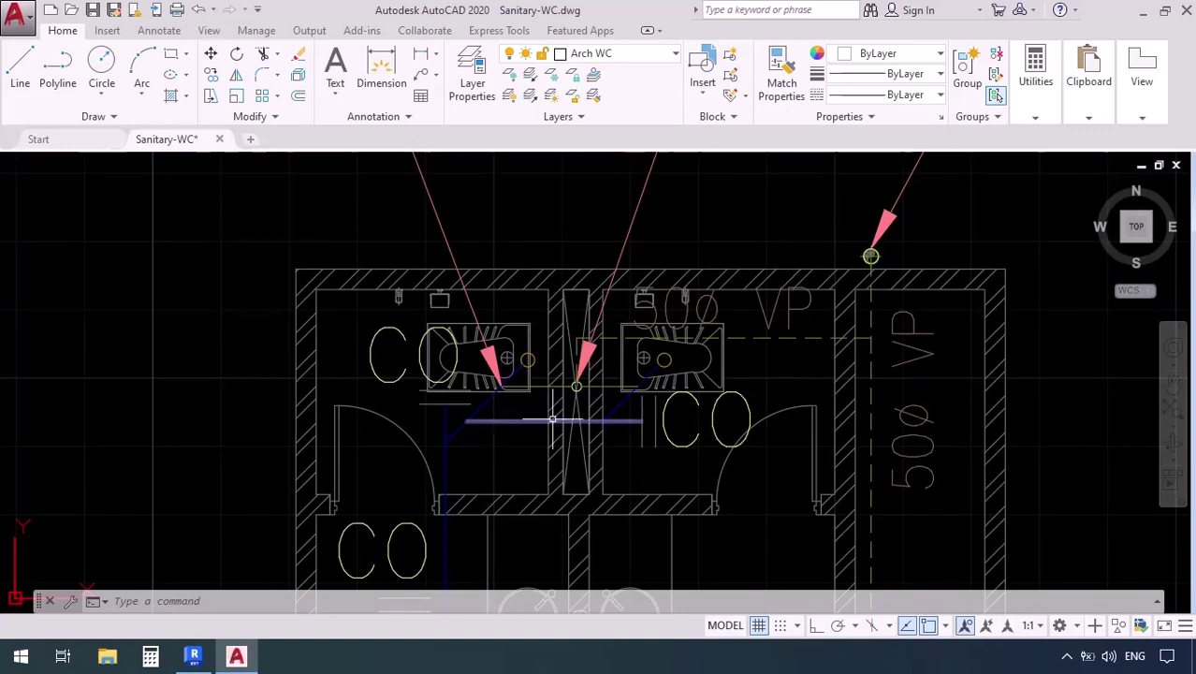
- Switch back to Revit and load the family Asian WC Fixture 100mm.rfa from the Desktop's Project/WC Project/Revit/Family folder
click(193, 656)
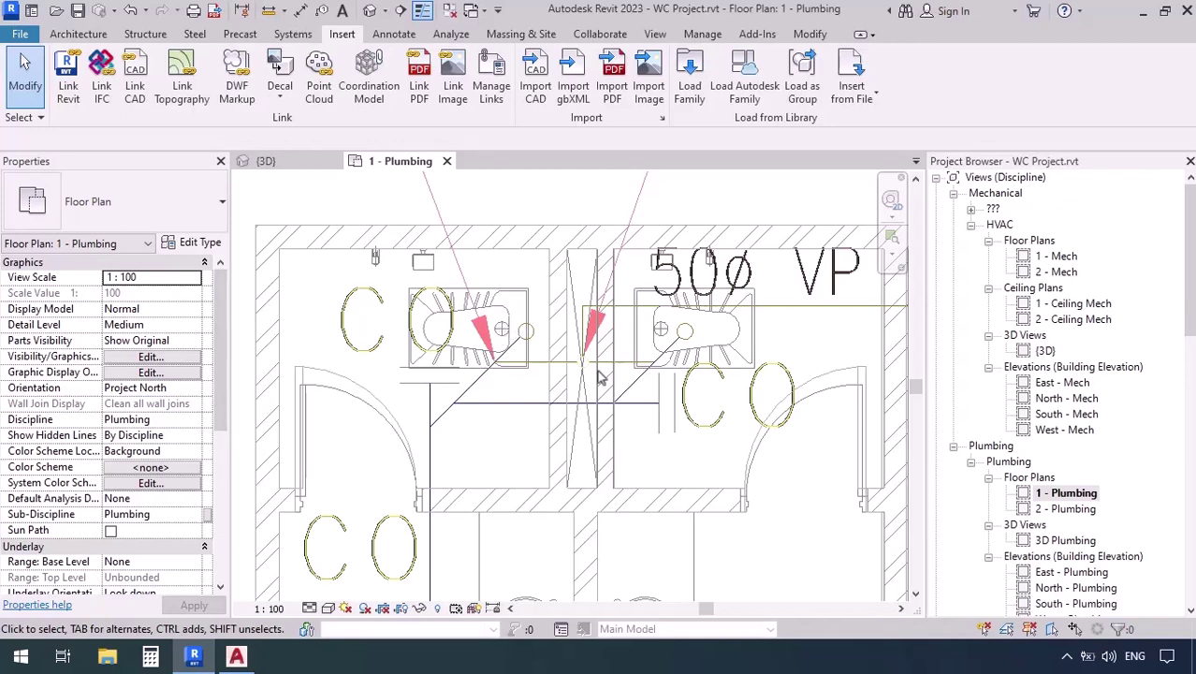
click(689, 83)
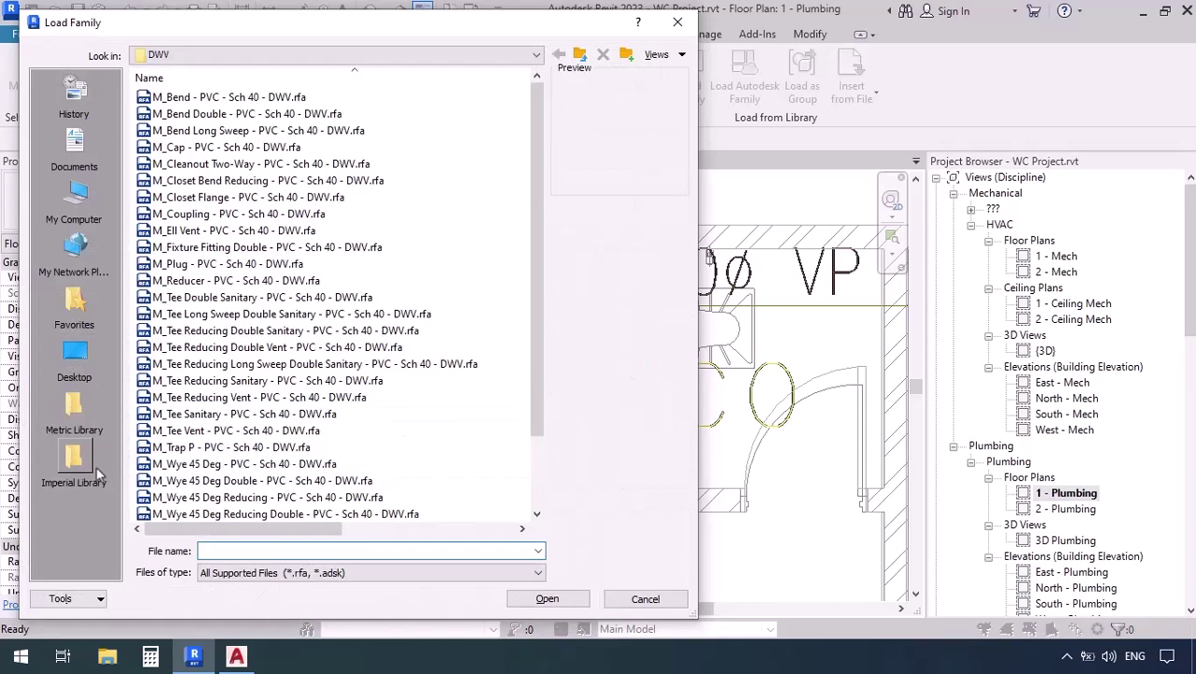
click(75, 355)
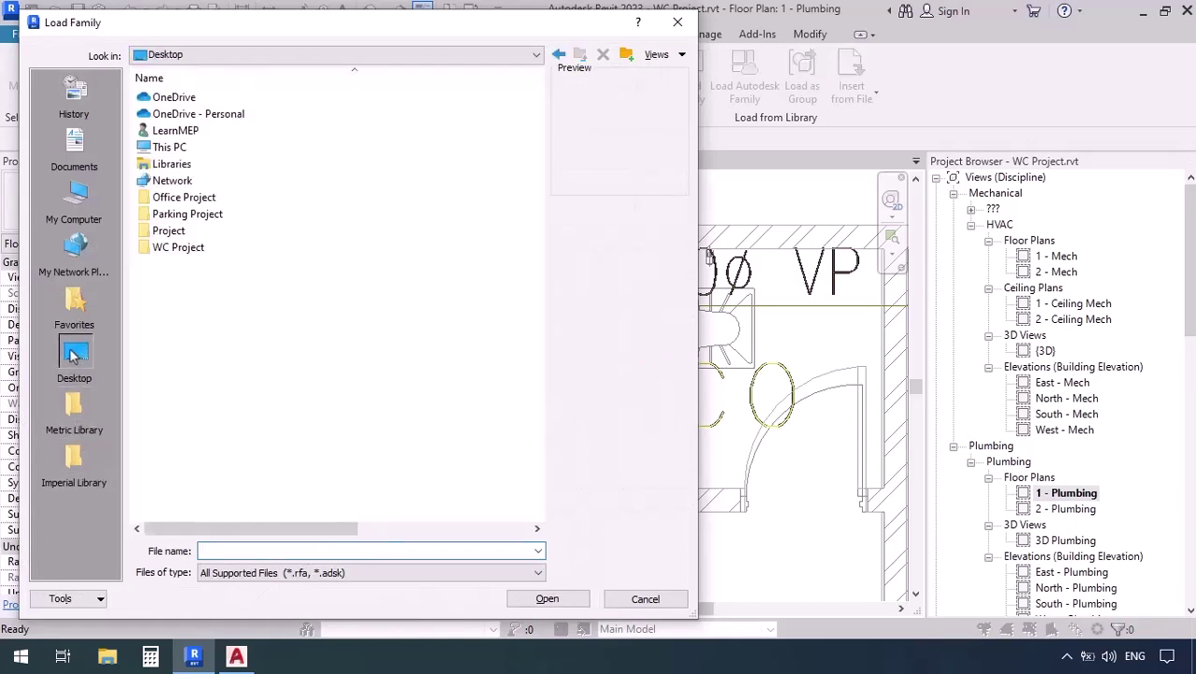
double_click(167, 231)
double_click(168, 150)
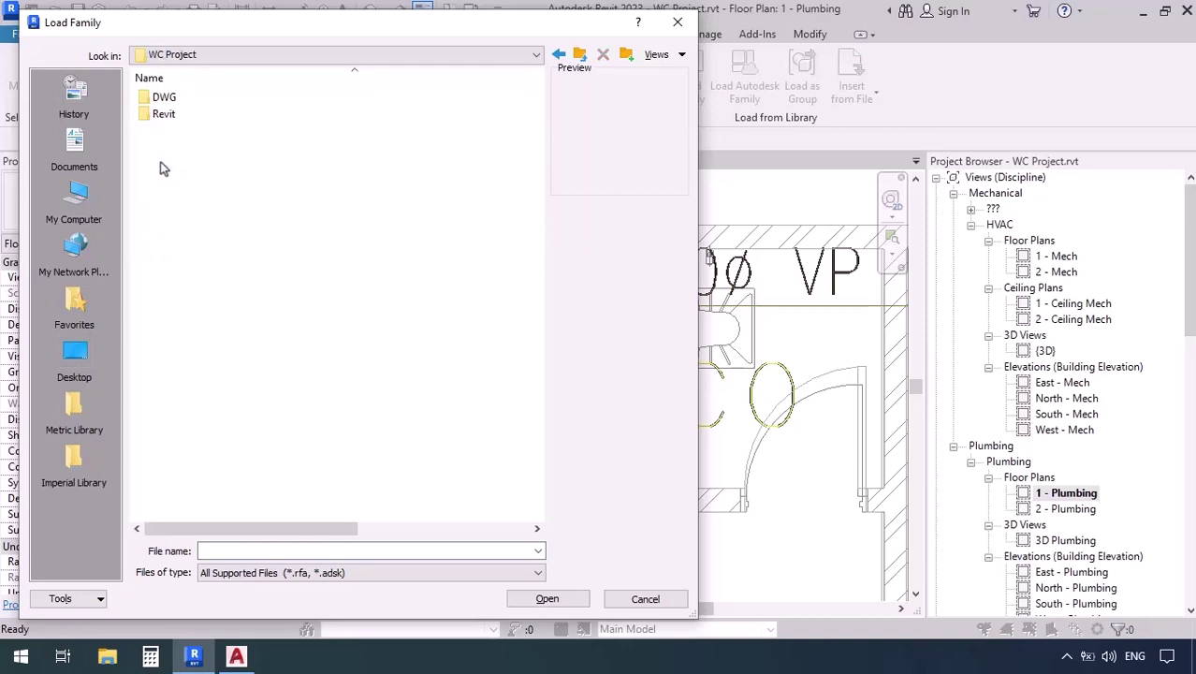
double_click(167, 115)
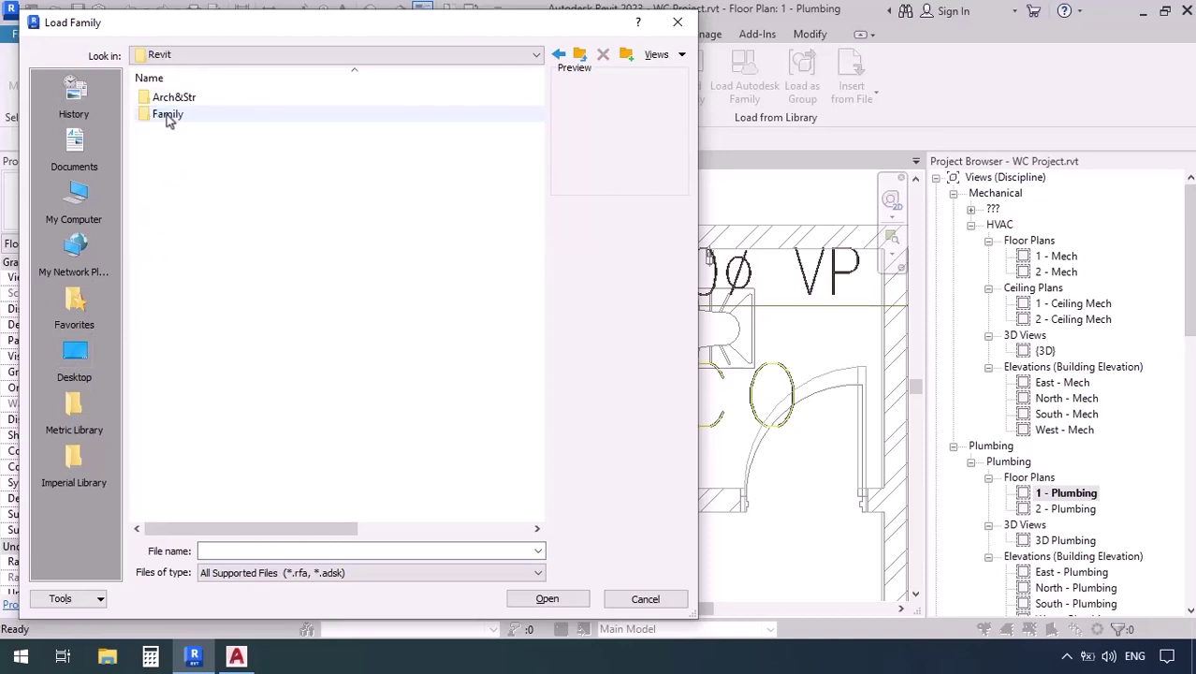
double_click(167, 114)
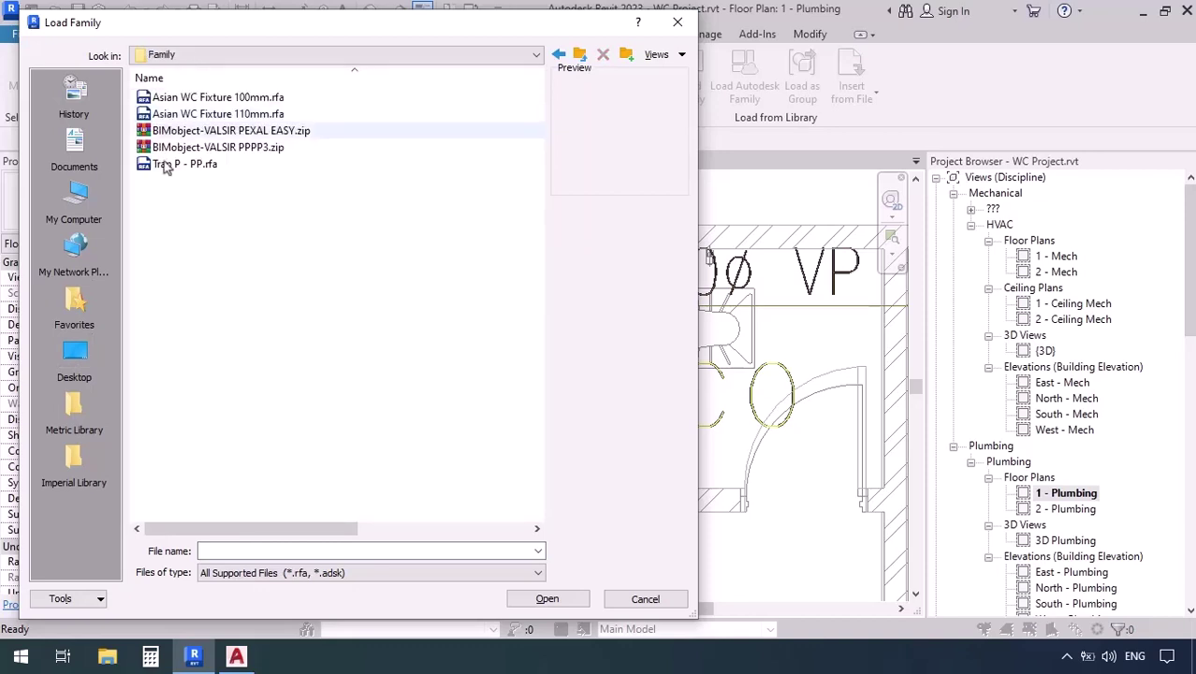
click(241, 100)
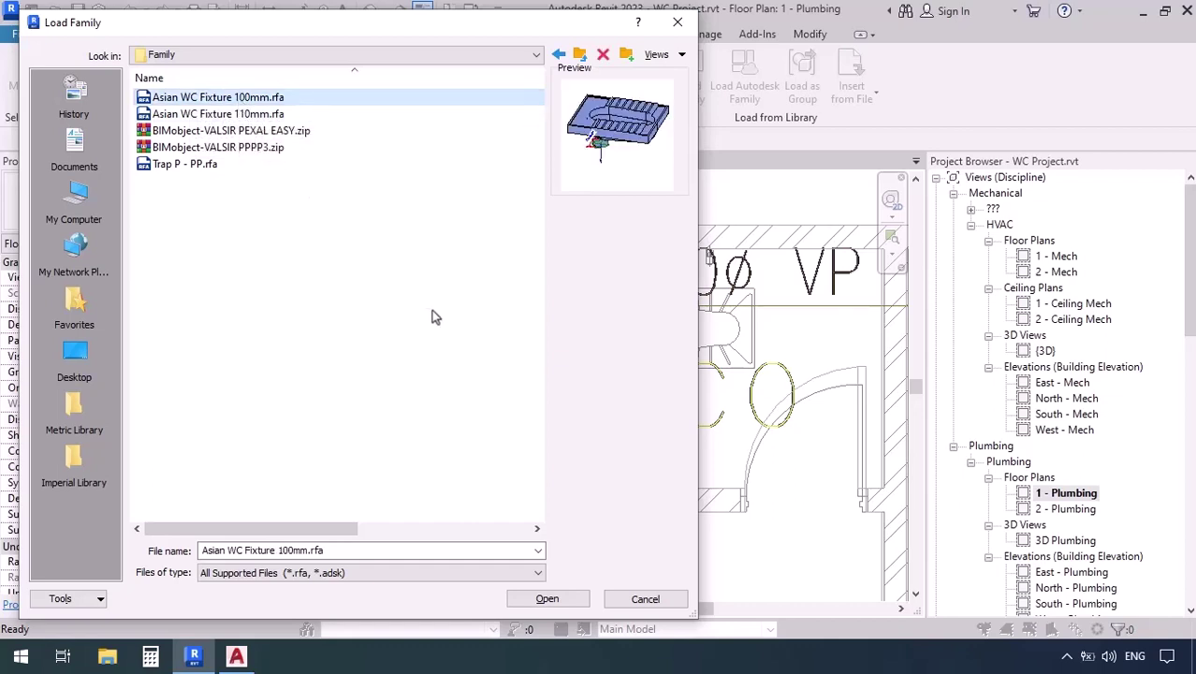
click(549, 598)
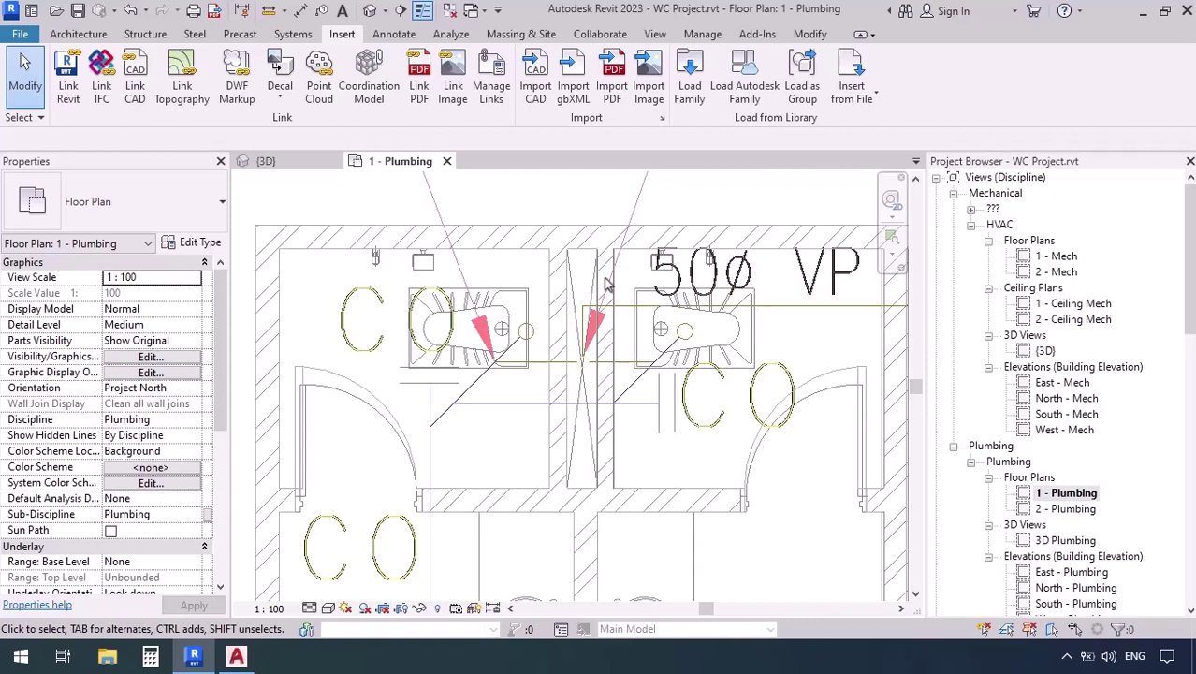
- Place an Asian WC Fixture 100mm, 500x404 mm, on FFL-Level 2 at the drain of the linked plan's right-hand squat toilet
click(297, 35)
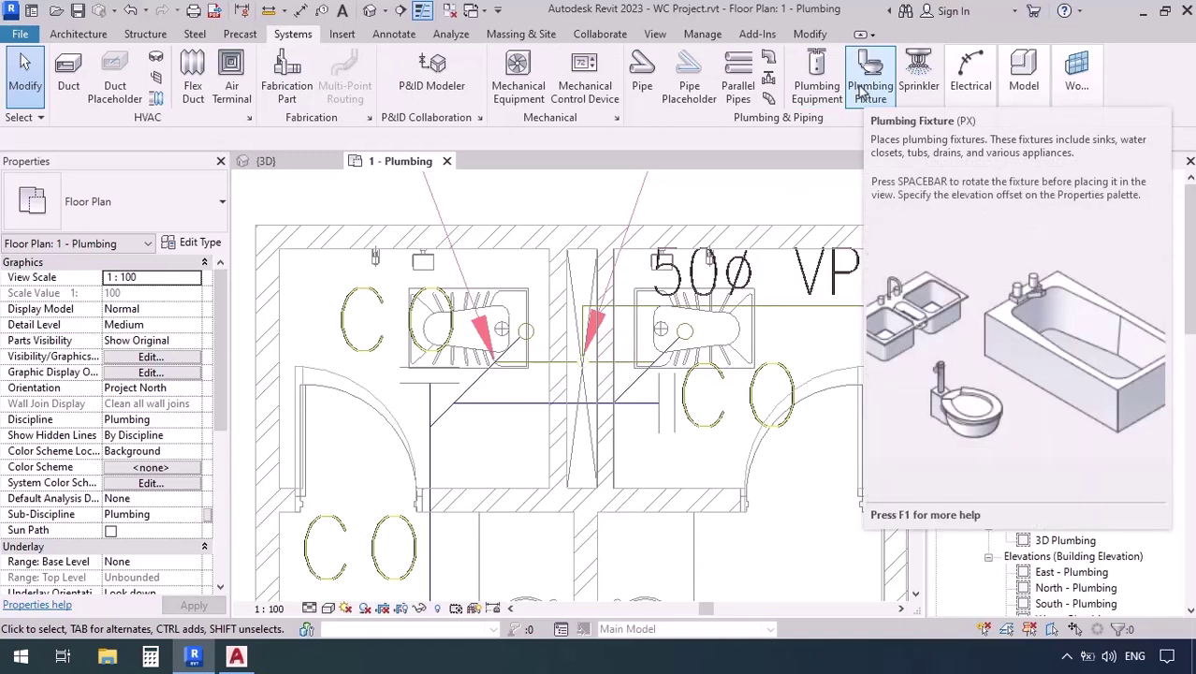
click(862, 91)
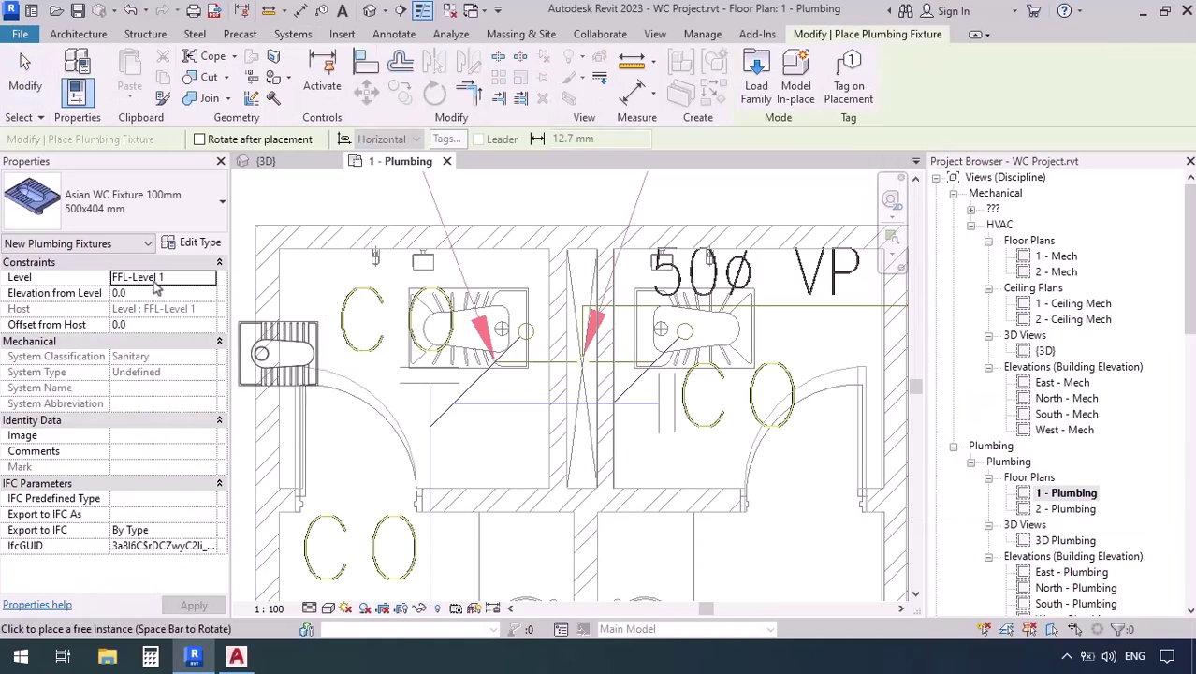
click(145, 215)
click(145, 215)
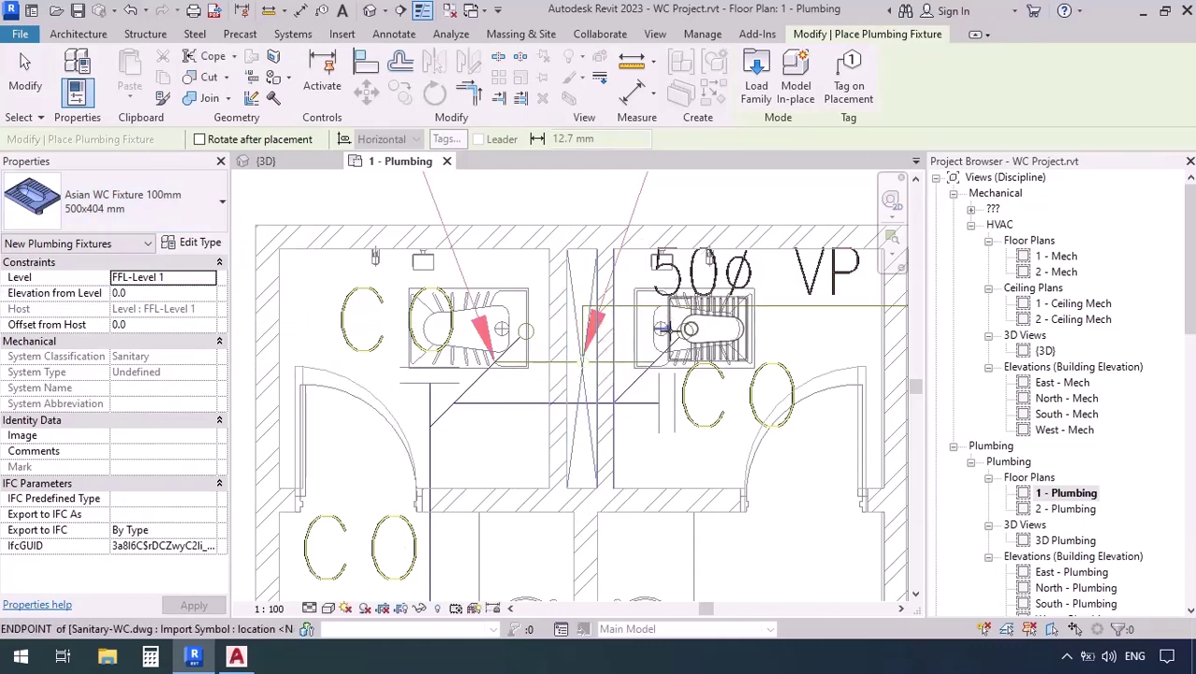
scroll(670, 331, up, 3)
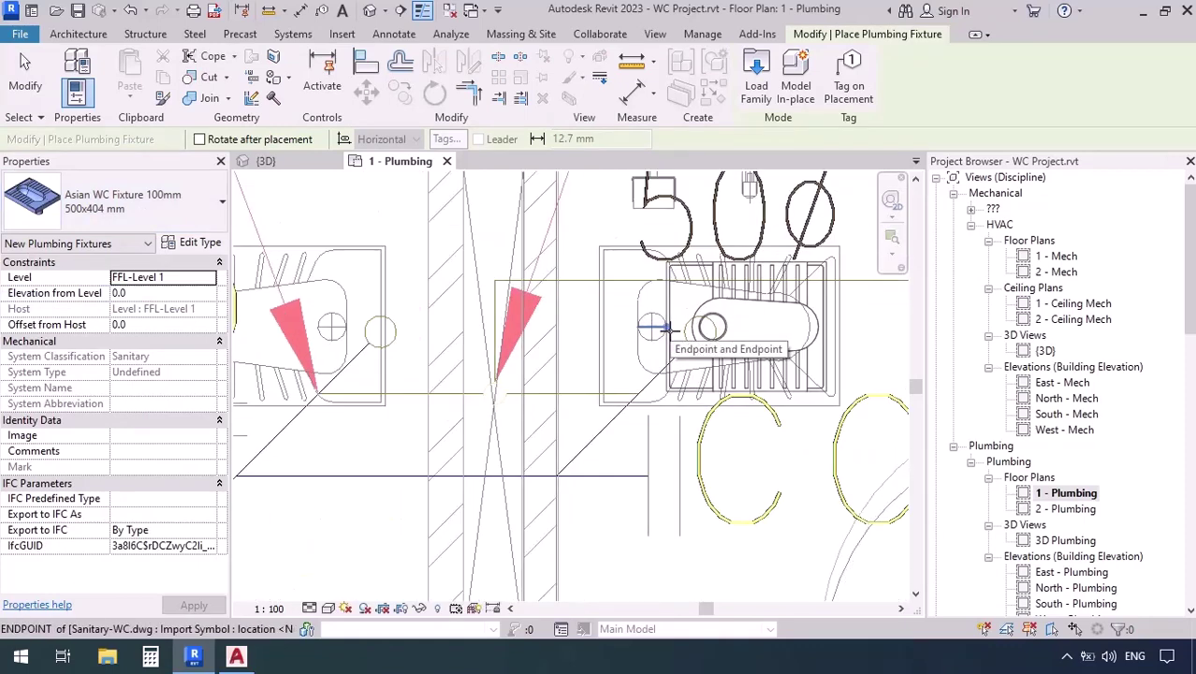
scroll(596, 327, down, 1)
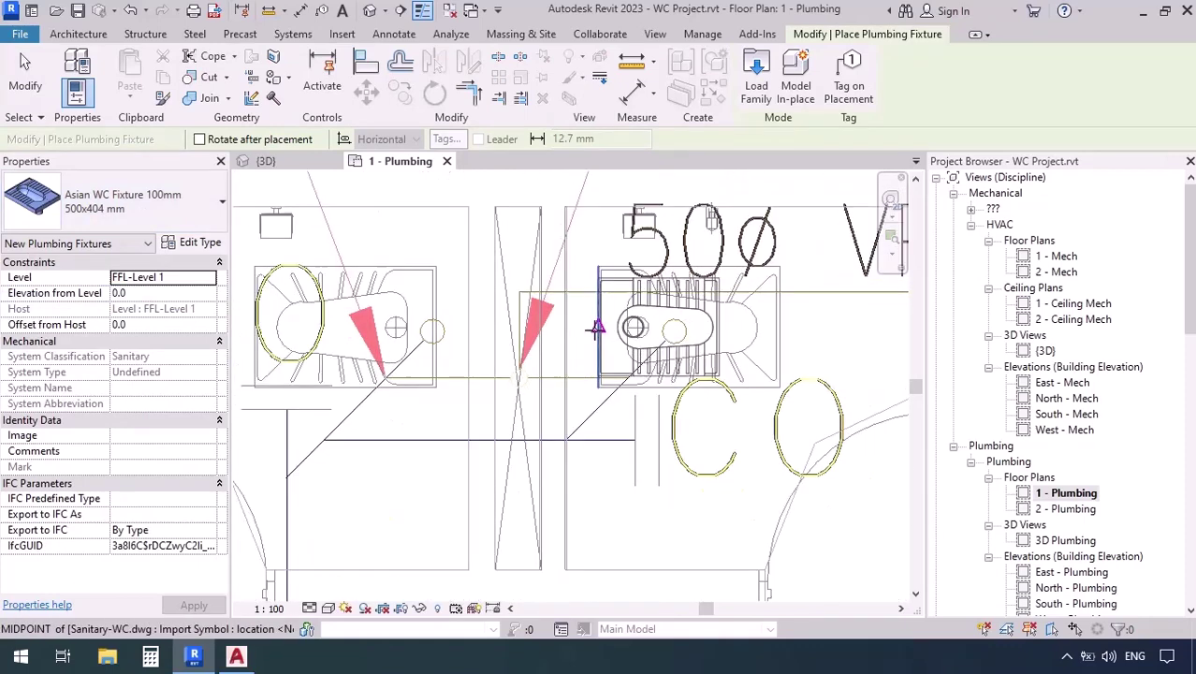
scroll(596, 327, down, 1)
middle_drag(601, 334, 645, 345)
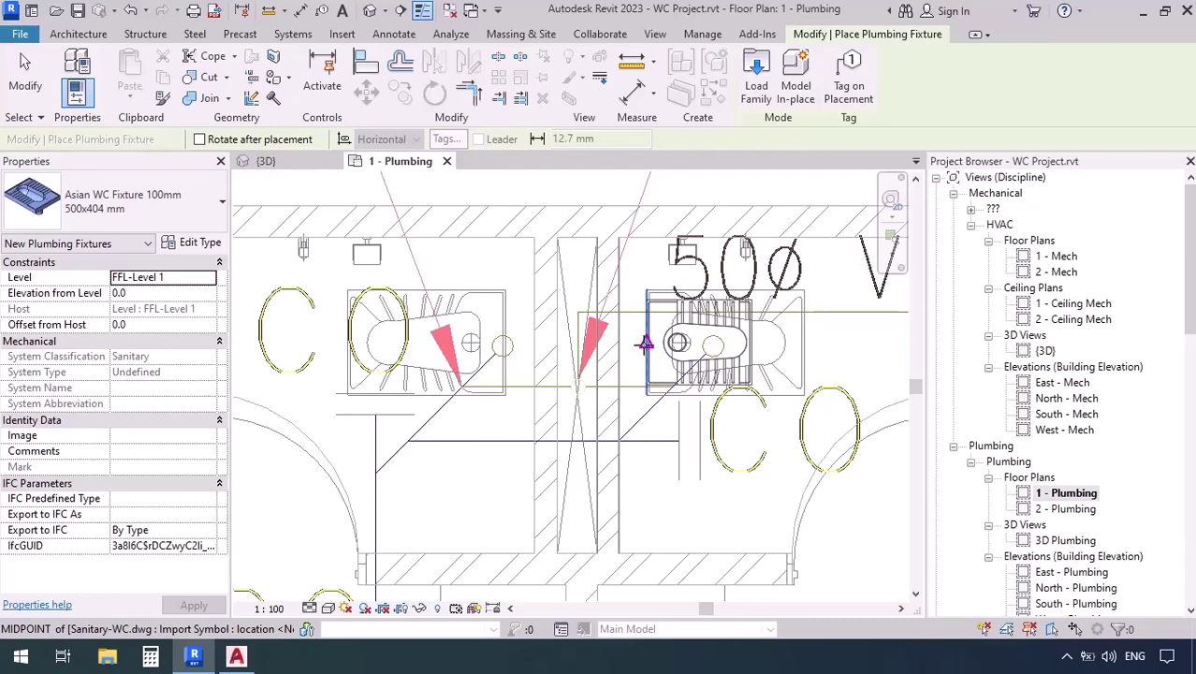
click(210, 280)
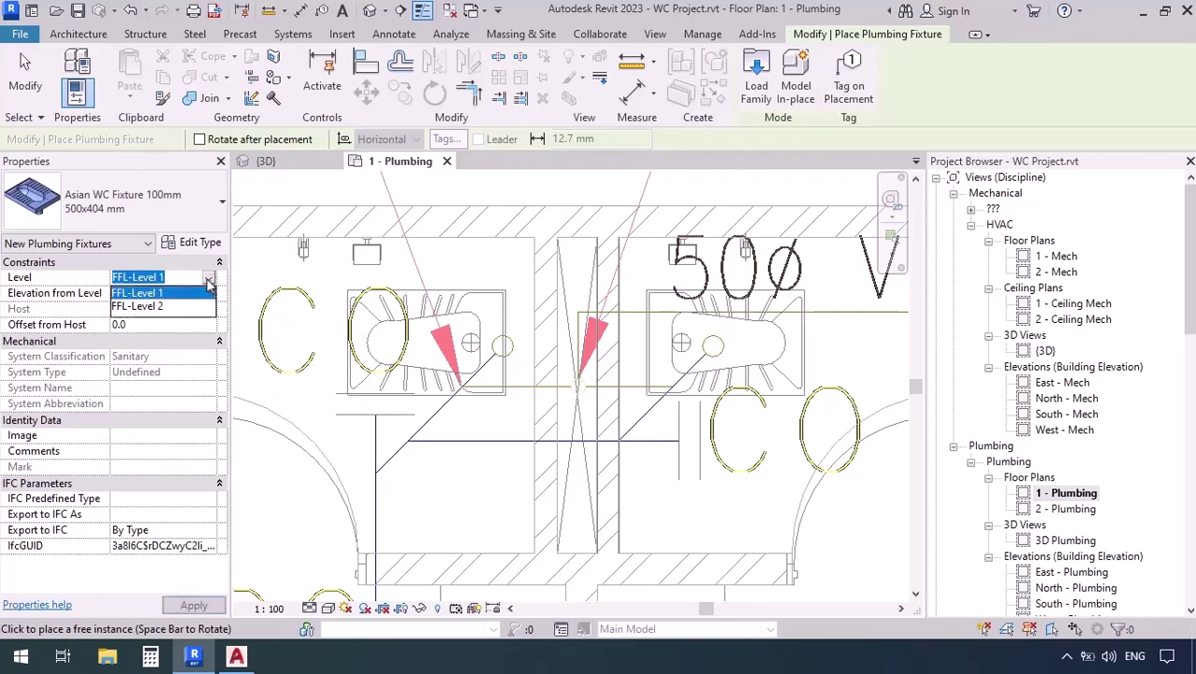
click(128, 310)
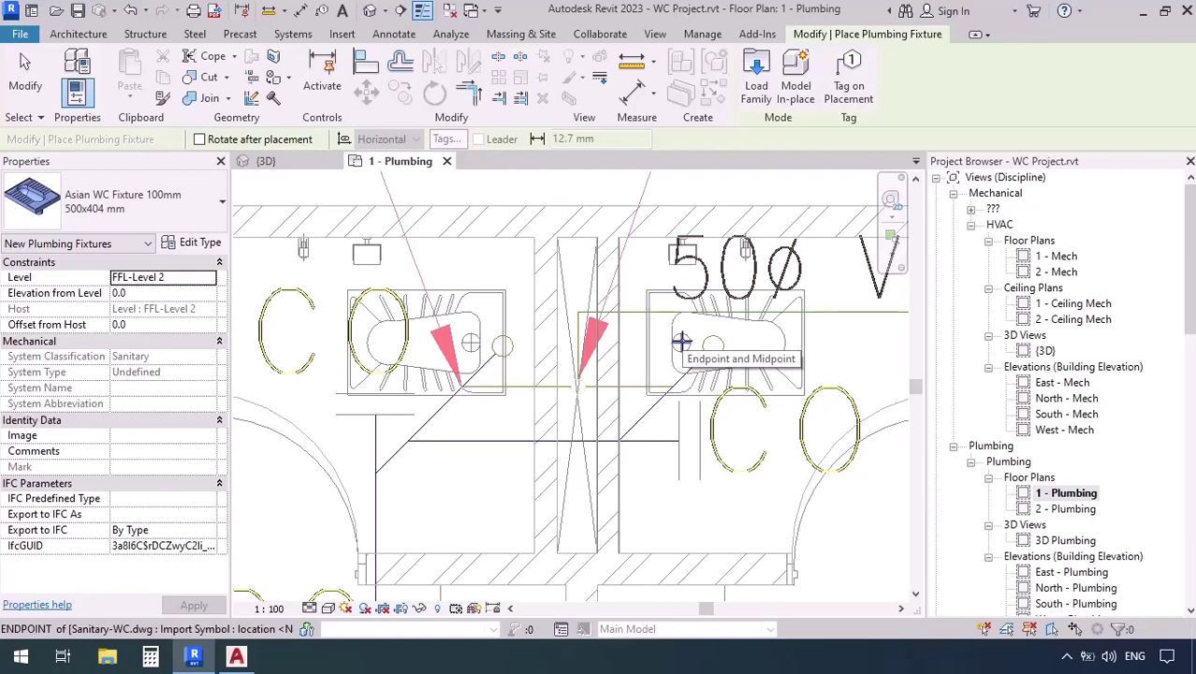
click(680, 343)
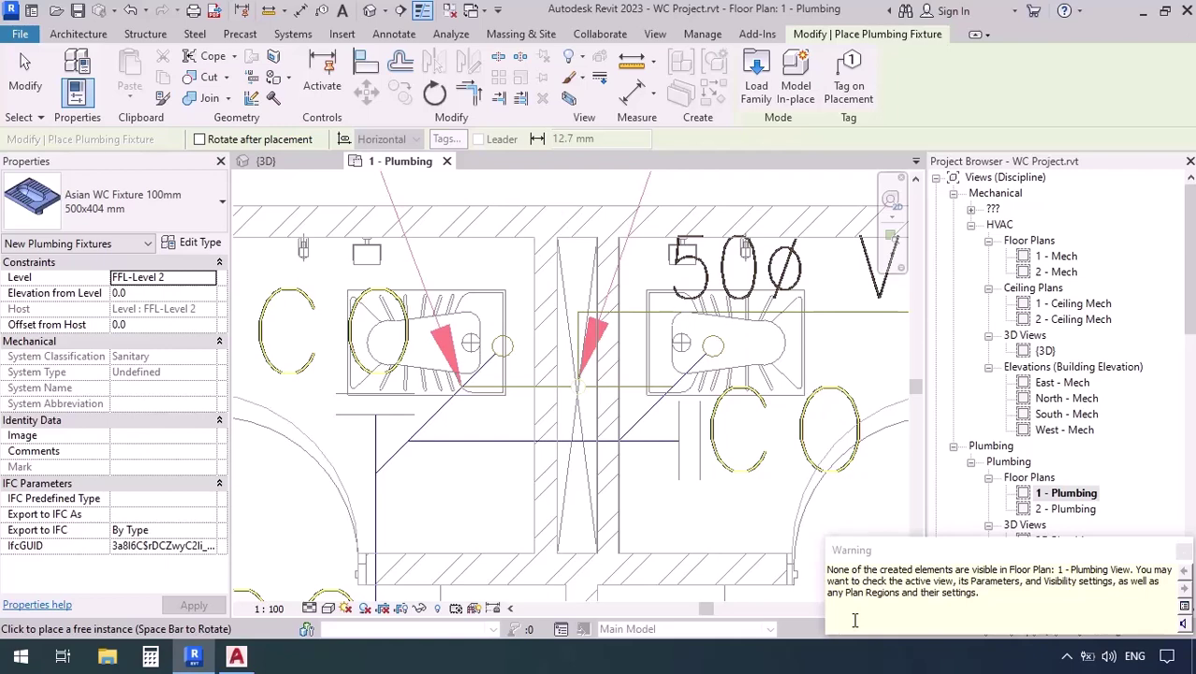
key(Escape)
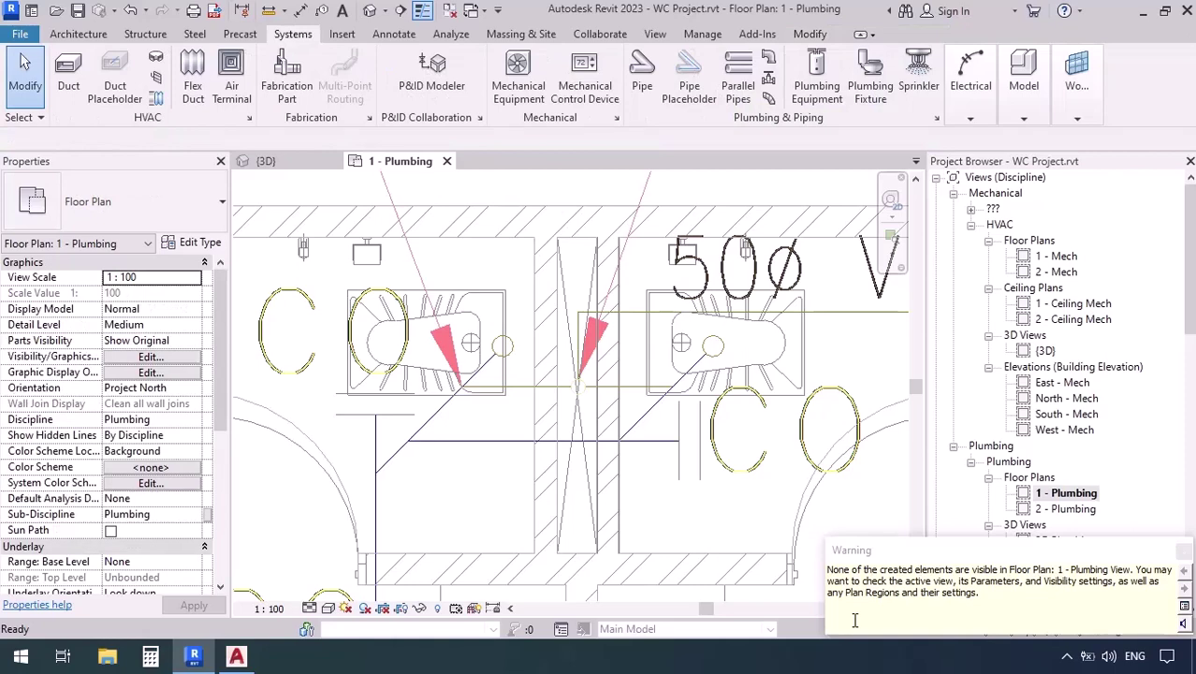
- Create a horizontal section just below the two squat toilets, looking towards them, and go to its view
click(400, 10)
click(294, 418)
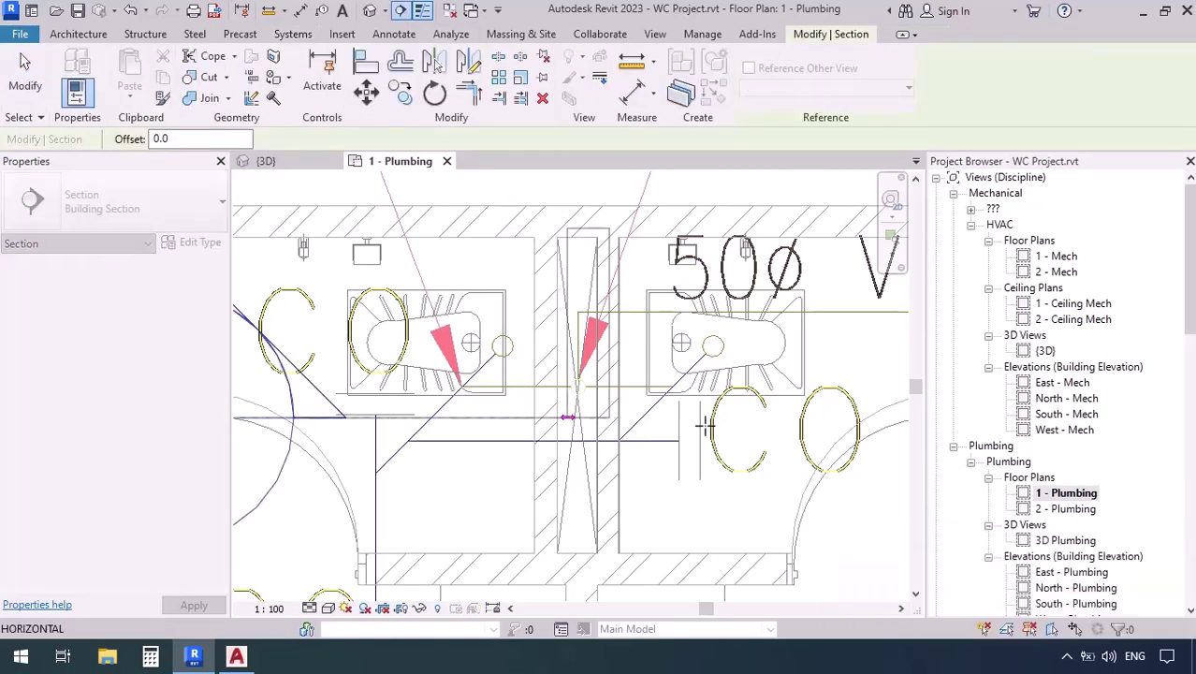
click(858, 418)
scroll(440, 482, down, 3)
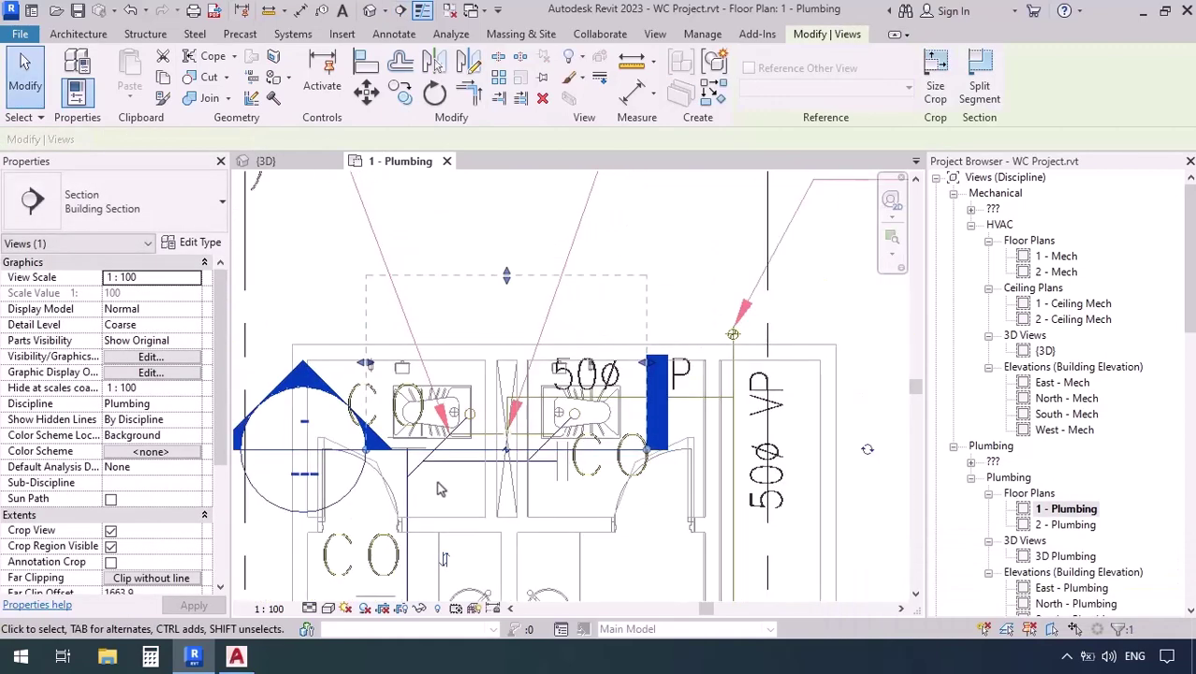
right_click(548, 457)
click(575, 255)
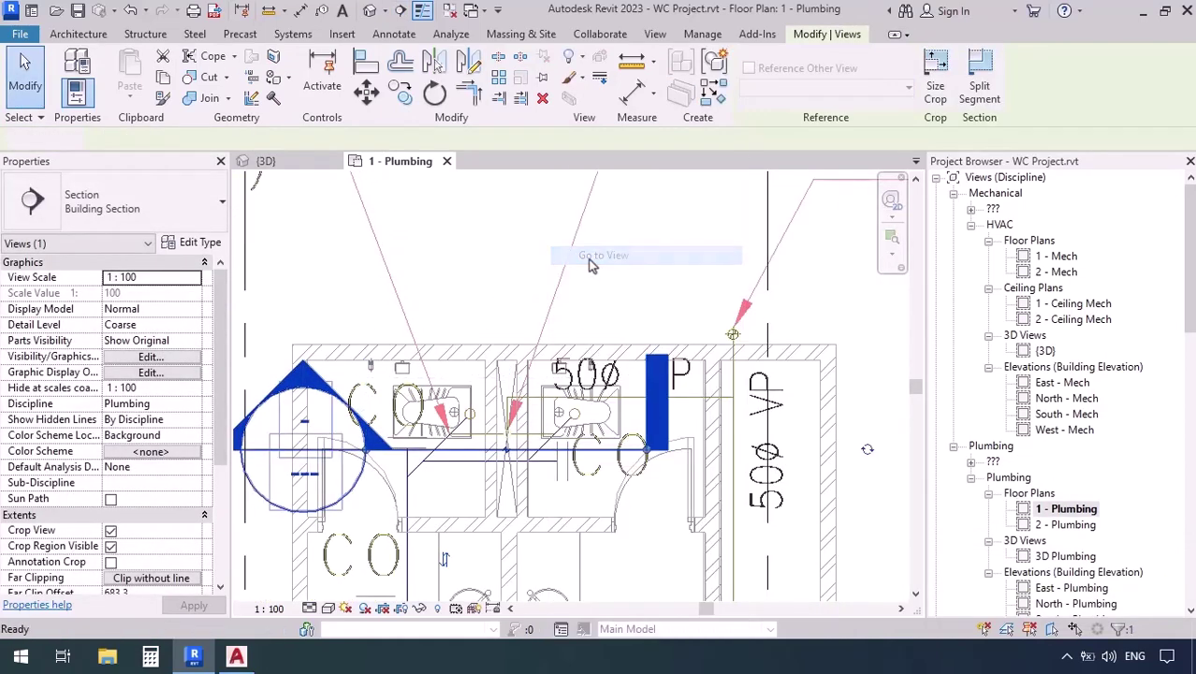
- Extend the section's crop region downward to below FFL-Level 1
scroll(538, 262, down, 2)
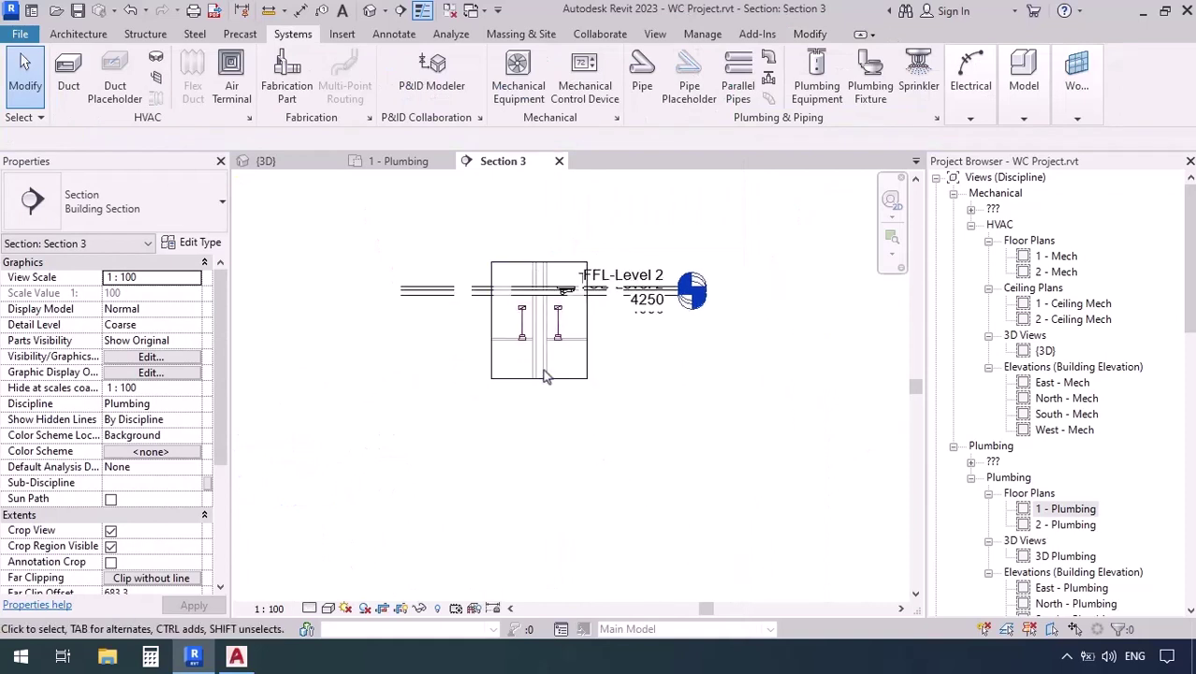
click(539, 379)
drag(539, 379, 539, 498)
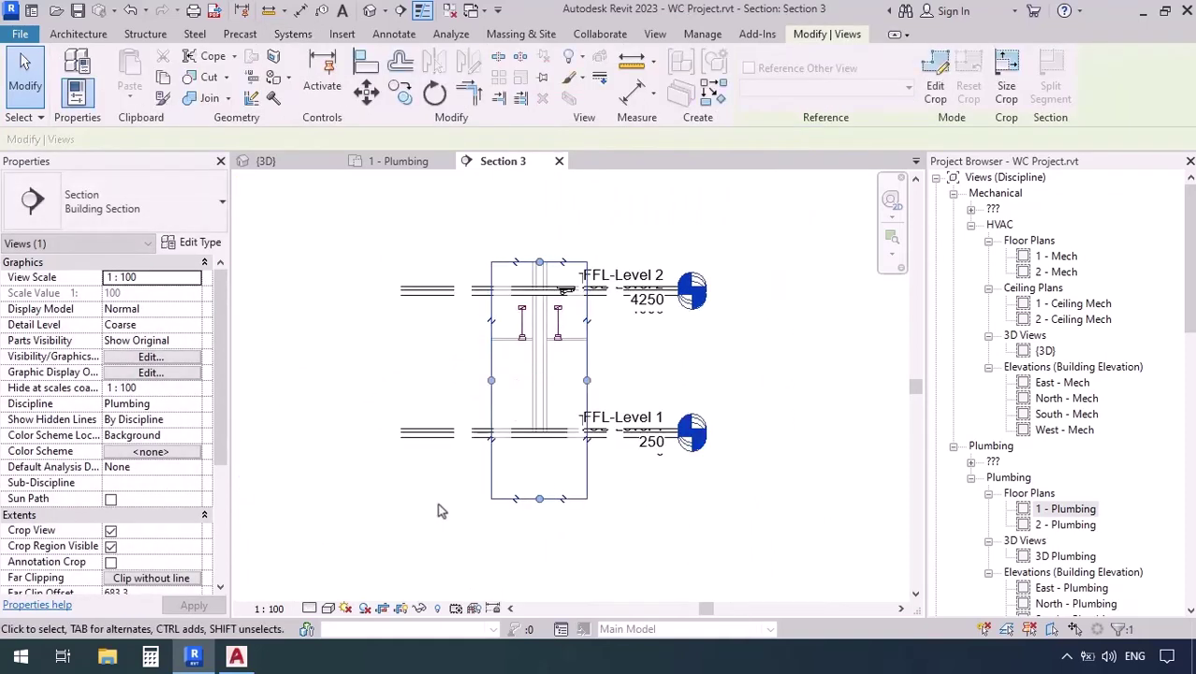
- Set the section view's detail level to Fine and its visual style to Shaded
click(310, 608)
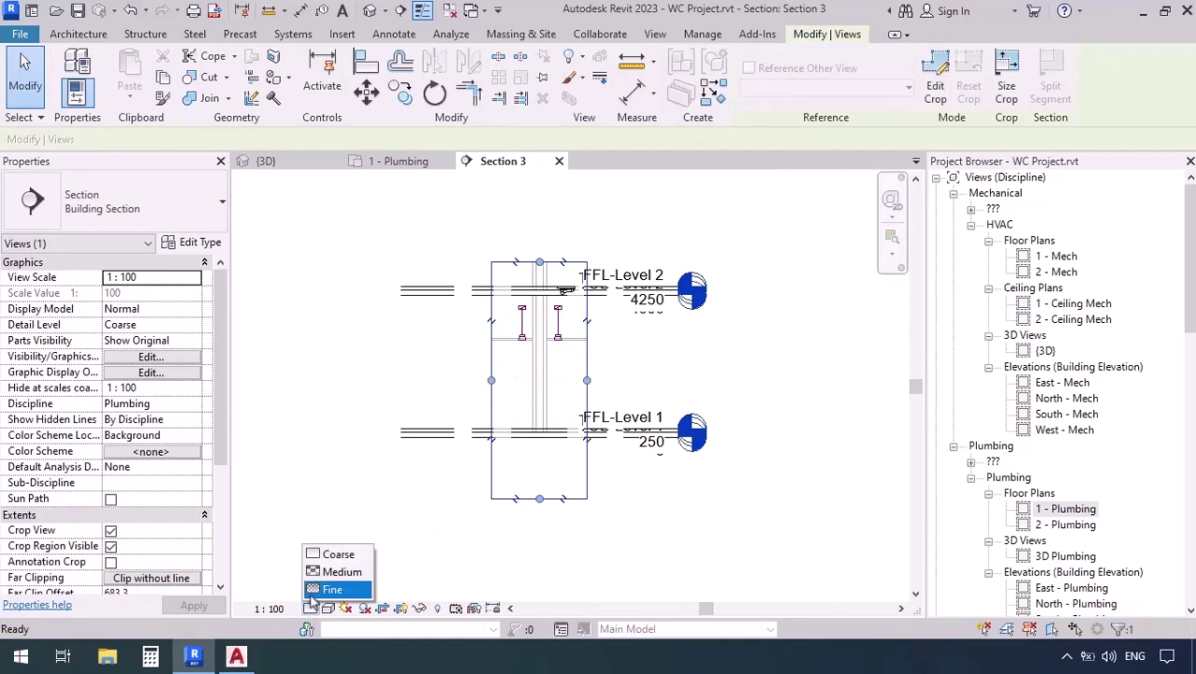
click(341, 660)
click(328, 609)
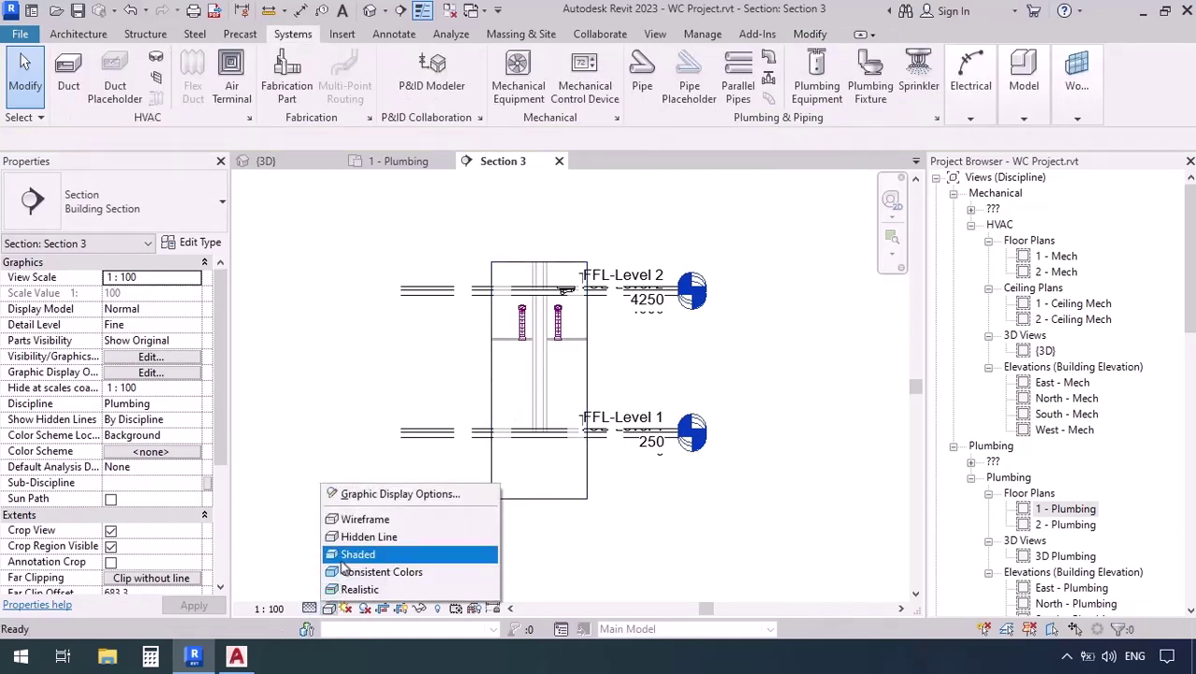
click(356, 551)
scroll(552, 295, up, 2)
scroll(552, 295, up, 2)
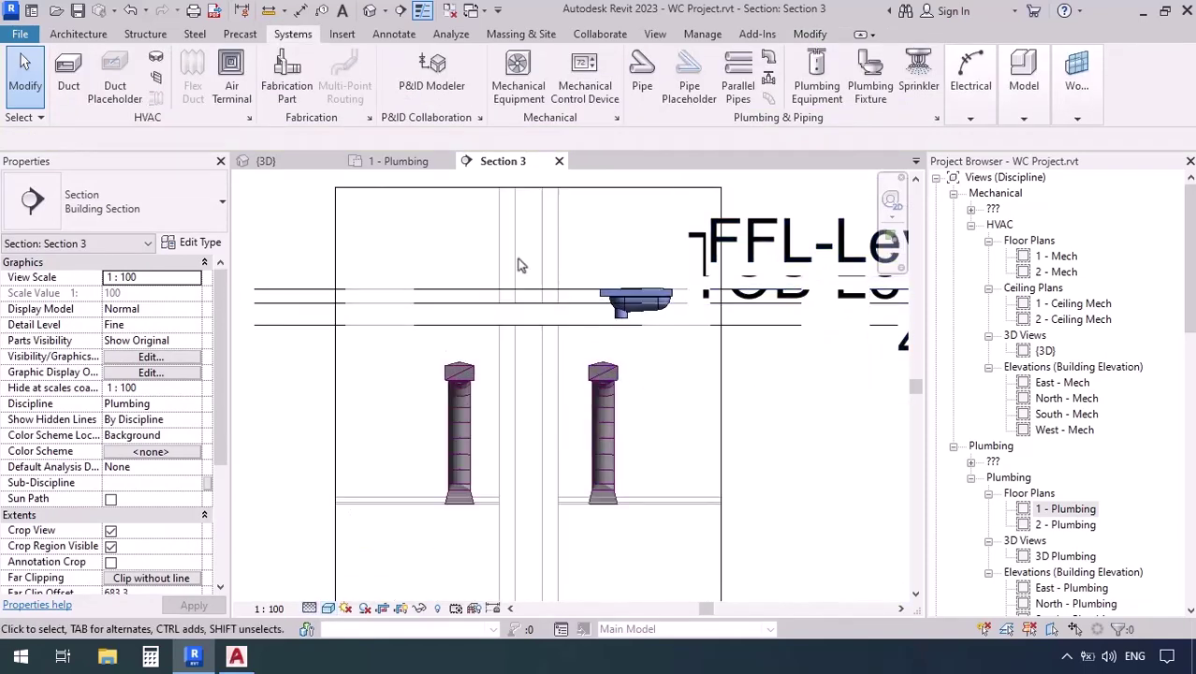
- Widen the section's crop region sideways beyond the wall on the placed fixture's side
scroll(564, 370, down, 5)
click(566, 374)
drag(567, 378, 608, 378)
scroll(520, 250, up, 5)
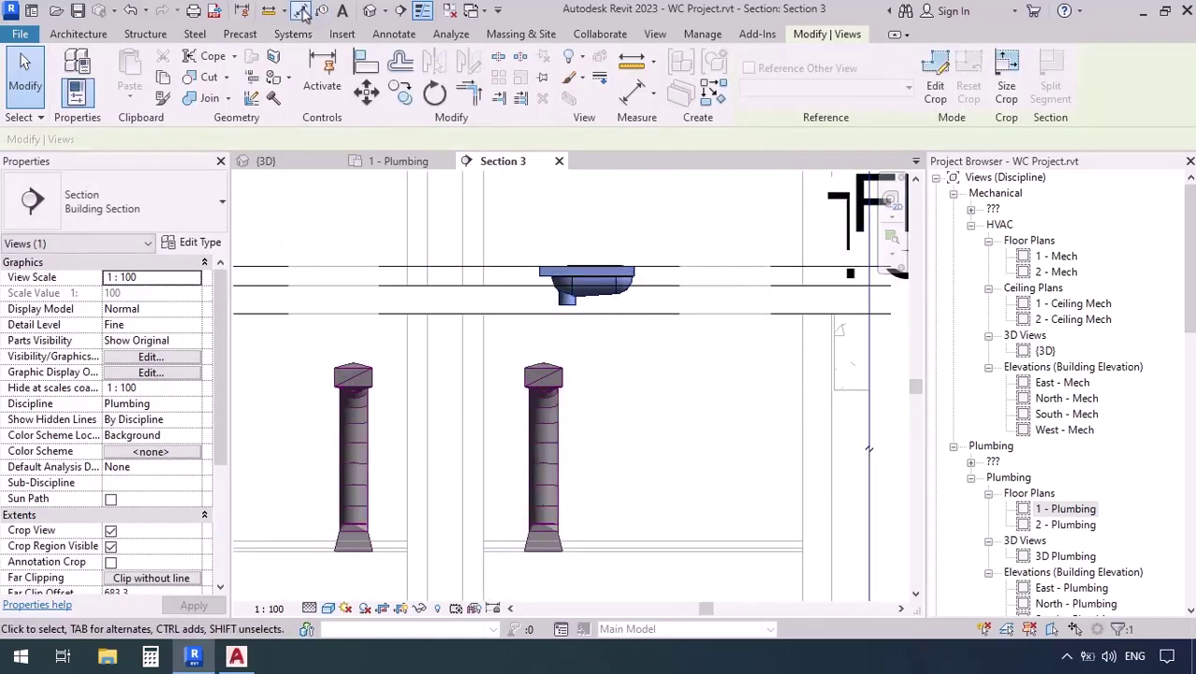
- Add an aligned dimension from the underside of the WC fixture's outlet down to FFL-Level 1, placed beside the section
key(d)
key(i)
scroll(575, 321, down, 4)
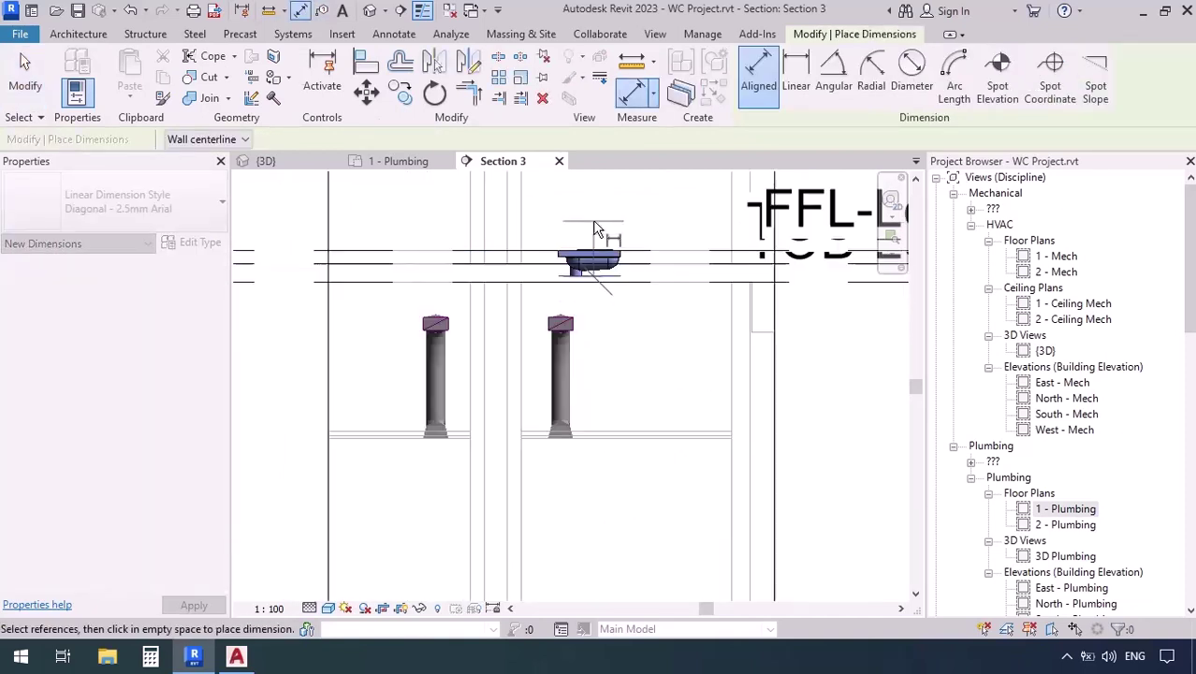
click(572, 529)
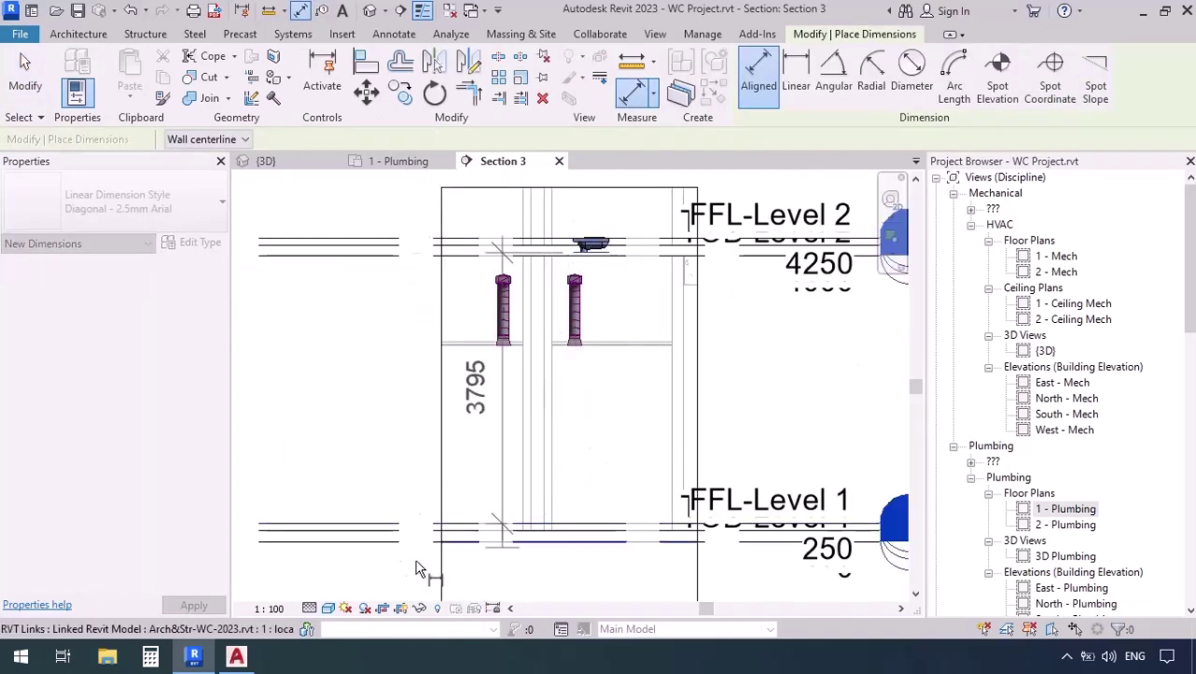
click(356, 566)
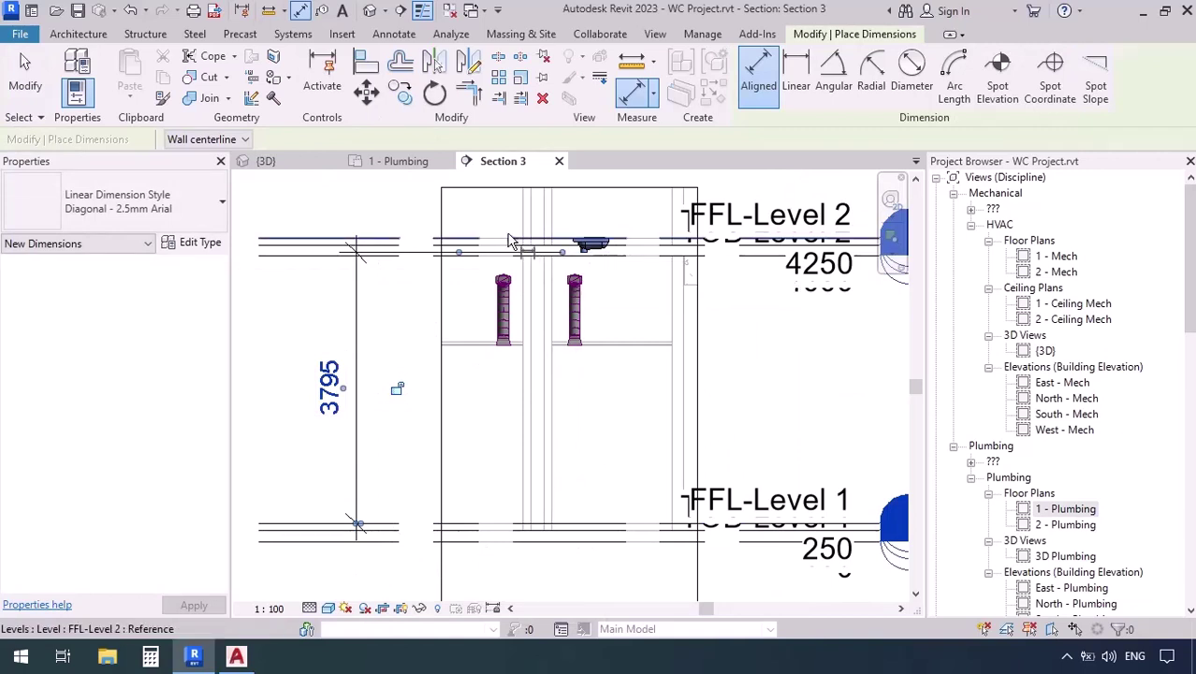
- Dimension the height between FFL-Level 2 and FFL-Level 1 beside the first dimension and finish dimensioning
click(560, 248)
click(470, 532)
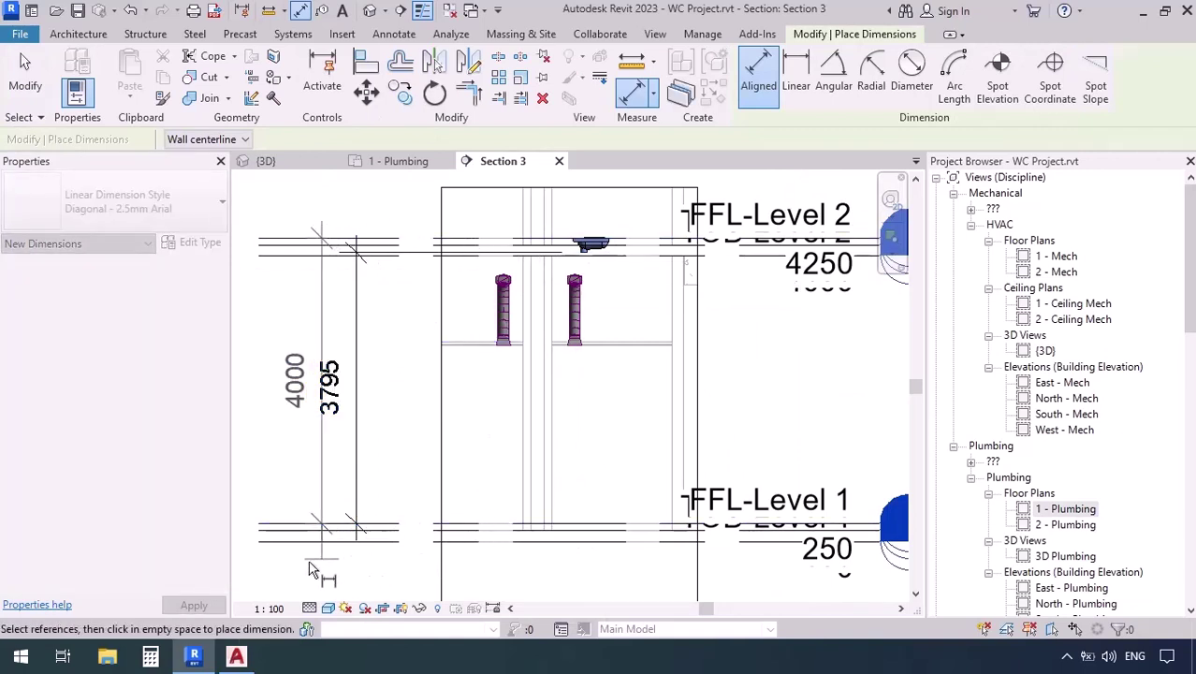
click(269, 567)
middle_drag(426, 463, 528, 454)
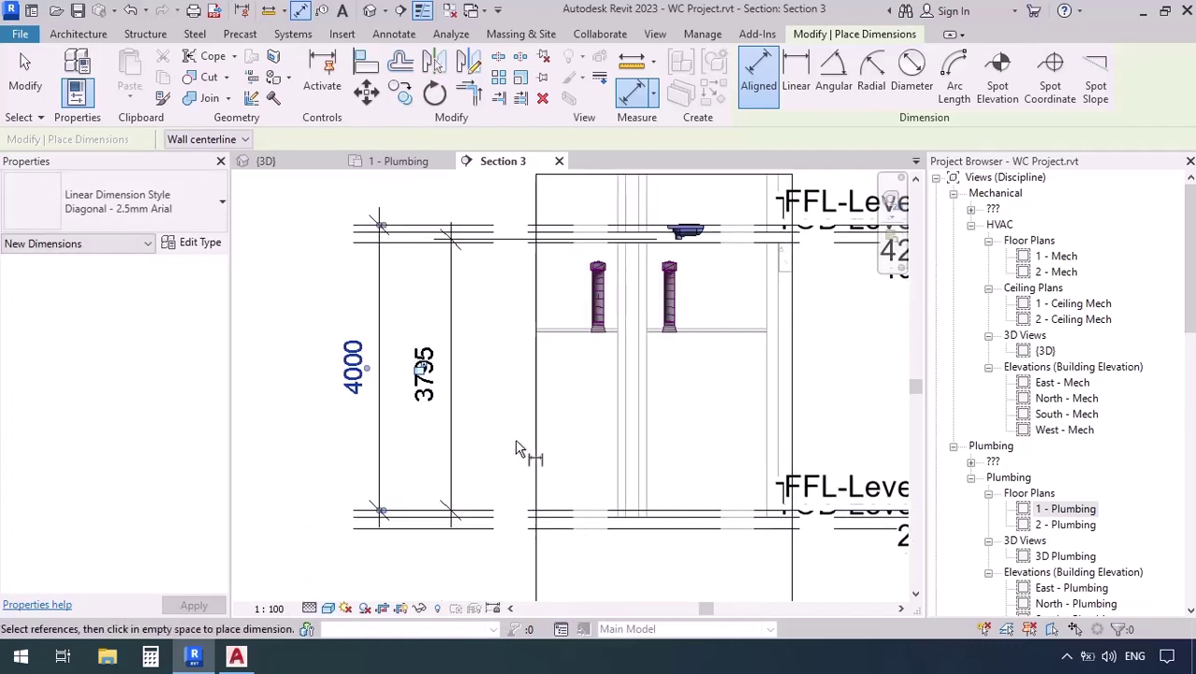
key(Escape)
key(Escape)
- Close the 3D view and tile the section and the 1 - Plumbing plan side by side, framing the fixture area in both
click(334, 162)
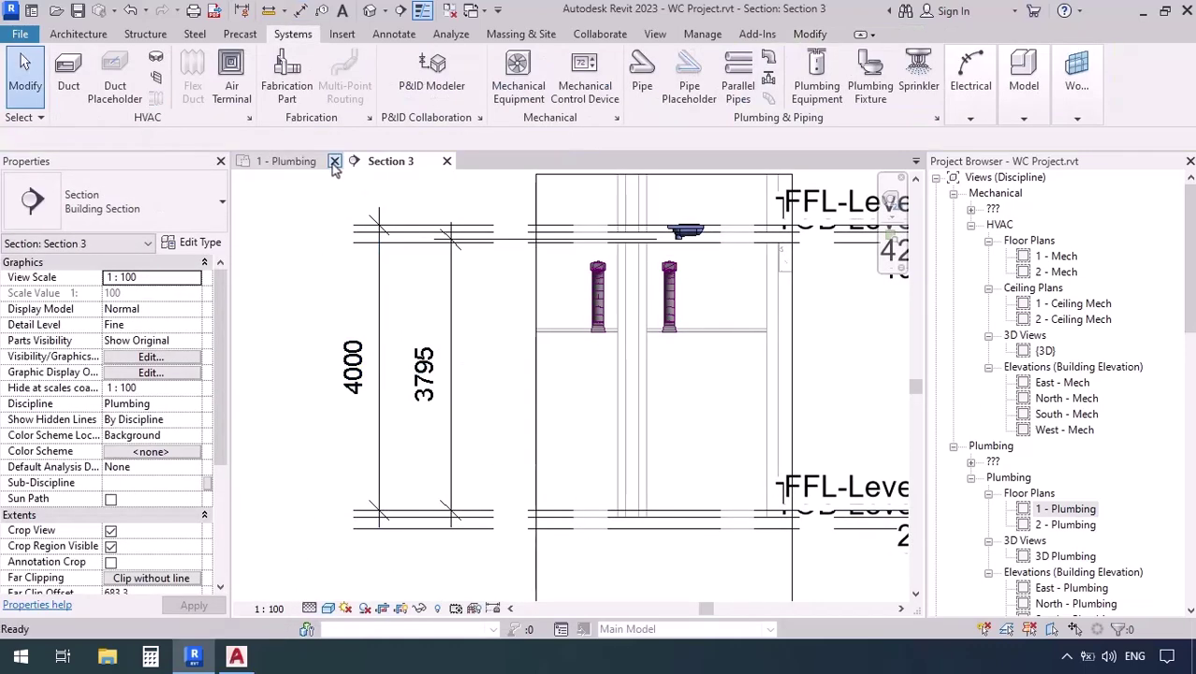
click(655, 34)
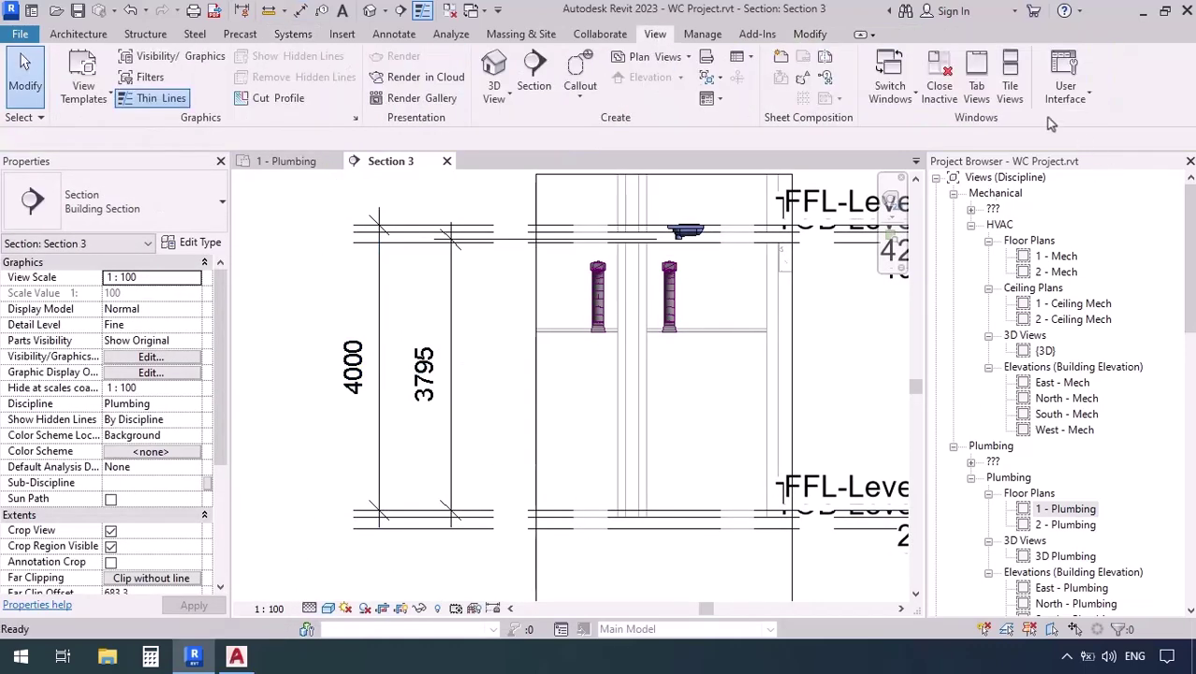
click(1009, 84)
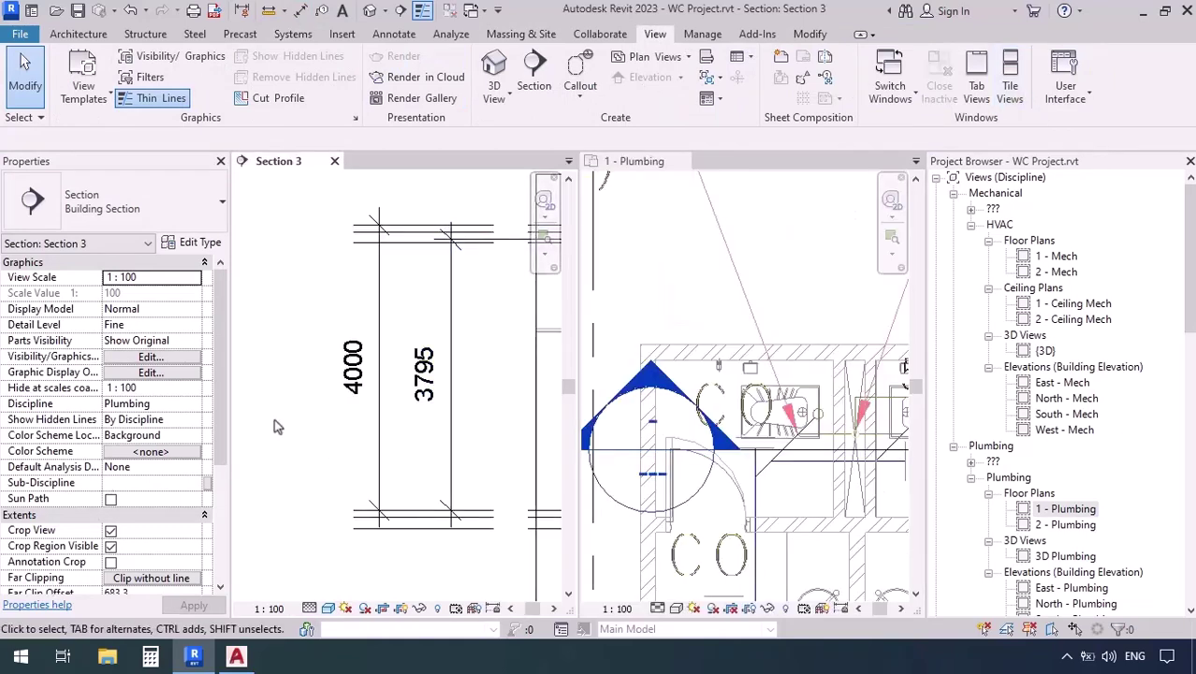
scroll(275, 426, down, 4)
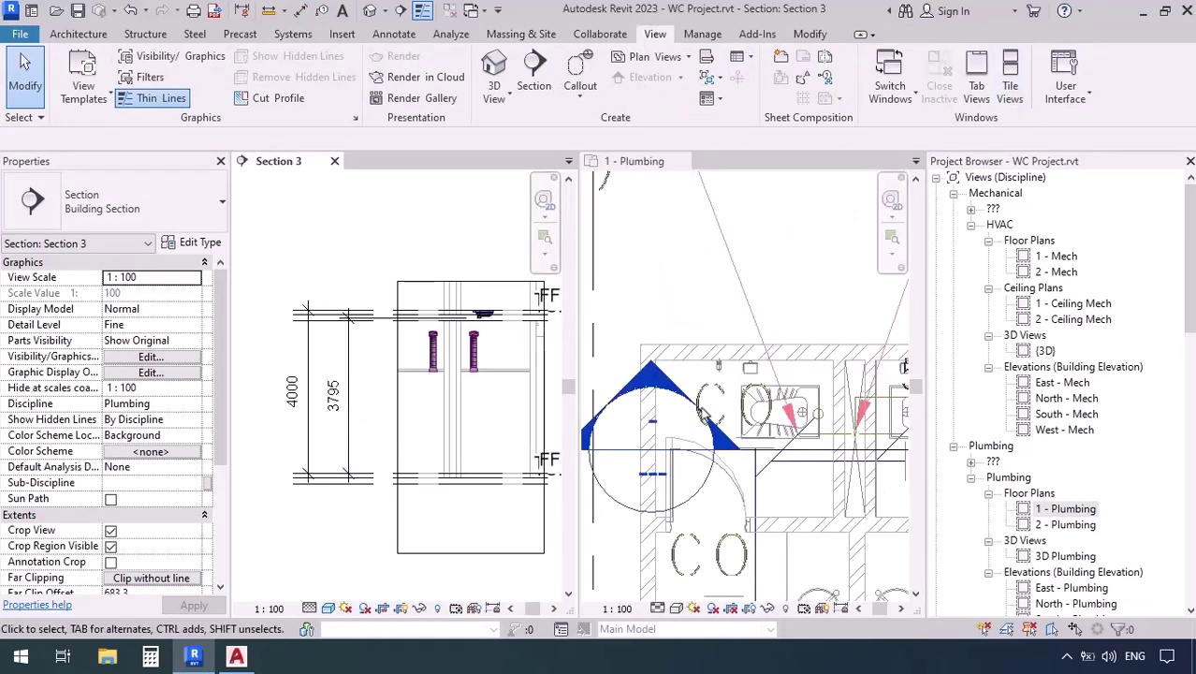
scroll(661, 336, down, 4)
scroll(885, 379, up, 5)
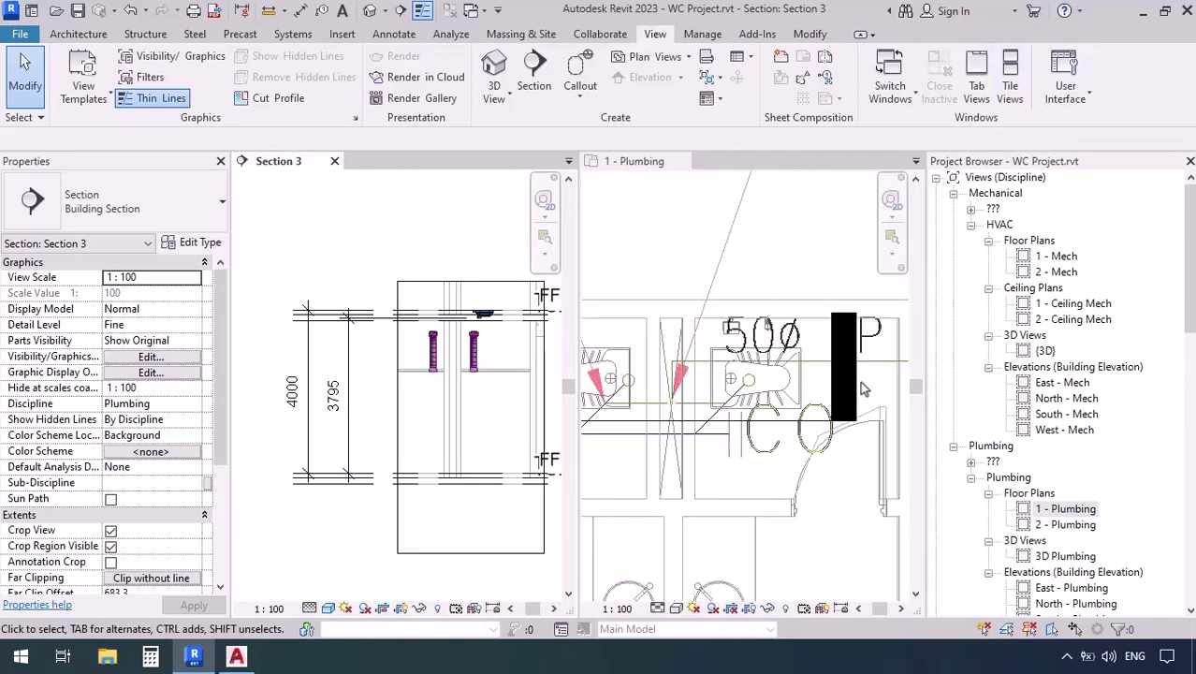
- Set the cut plane offset in the 1 - Plumbing plan's view range to 3800
click(629, 259)
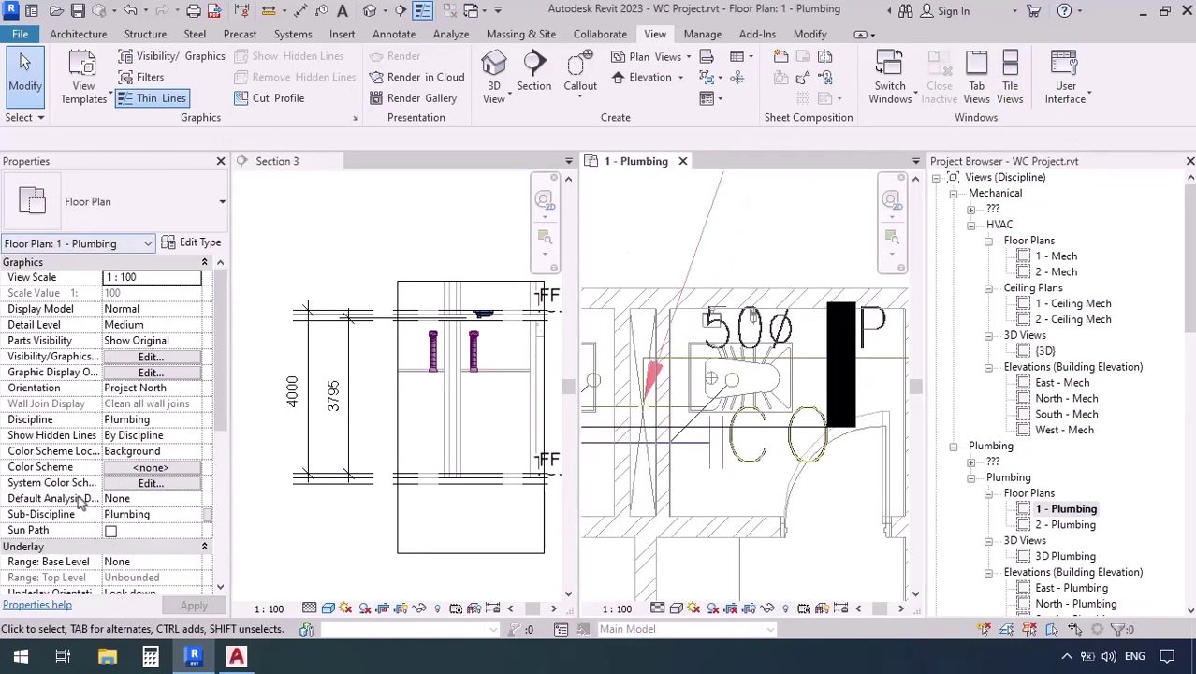
scroll(80, 502, down, 3)
scroll(68, 490, down, 1)
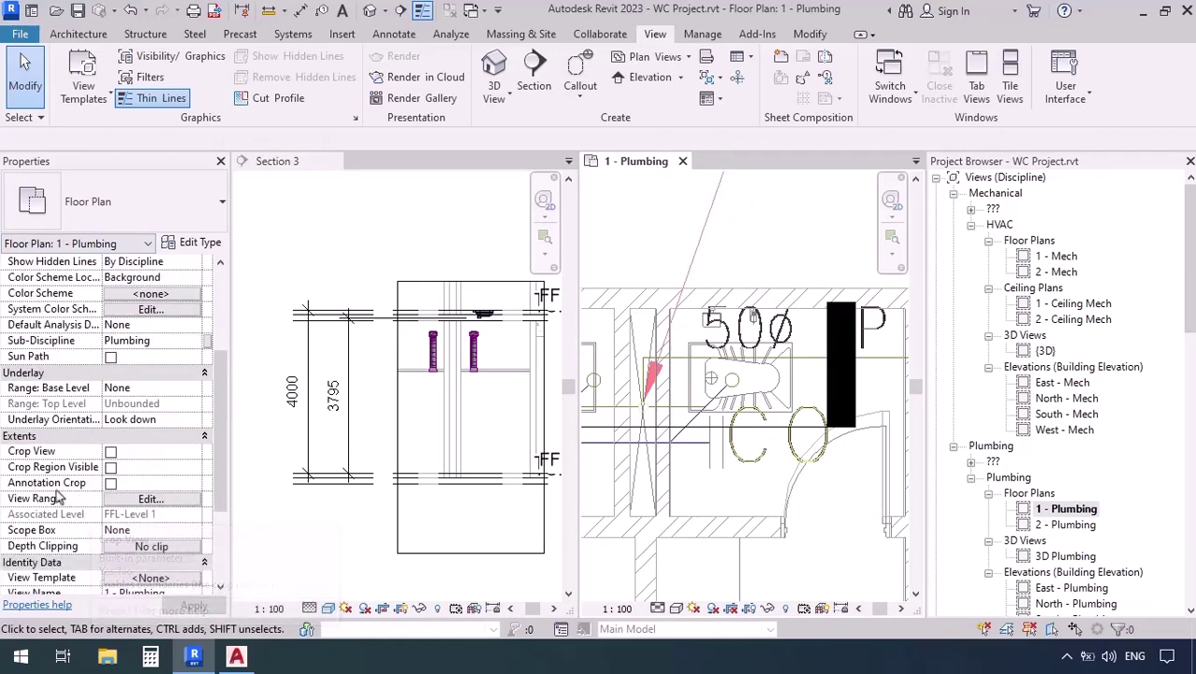
click(150, 498)
drag(269, 290, 865, 35)
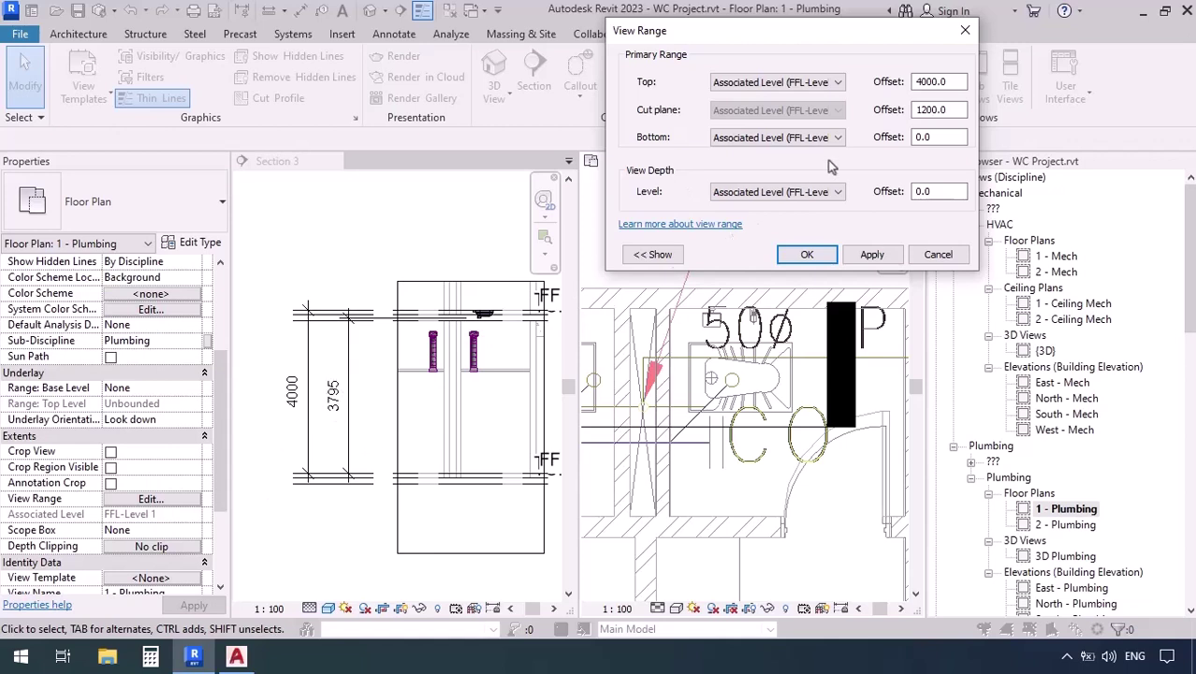
drag(948, 109, 920, 111)
text(3800)
click(805, 254)
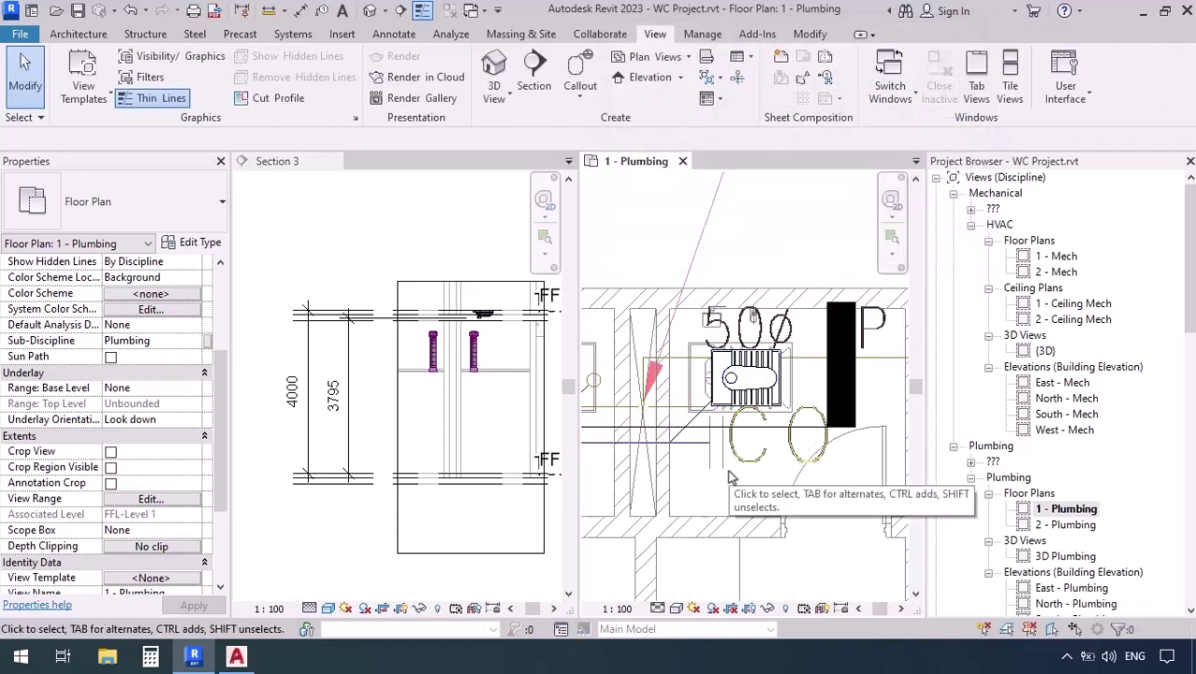
- Return the tiled views to a tabbed layout and set the 1 - Plumbing plan's visual style to Shaded
click(979, 108)
middle_drag(464, 393, 639, 474)
scroll(603, 422, up, 2)
middle_drag(550, 433, 530, 470)
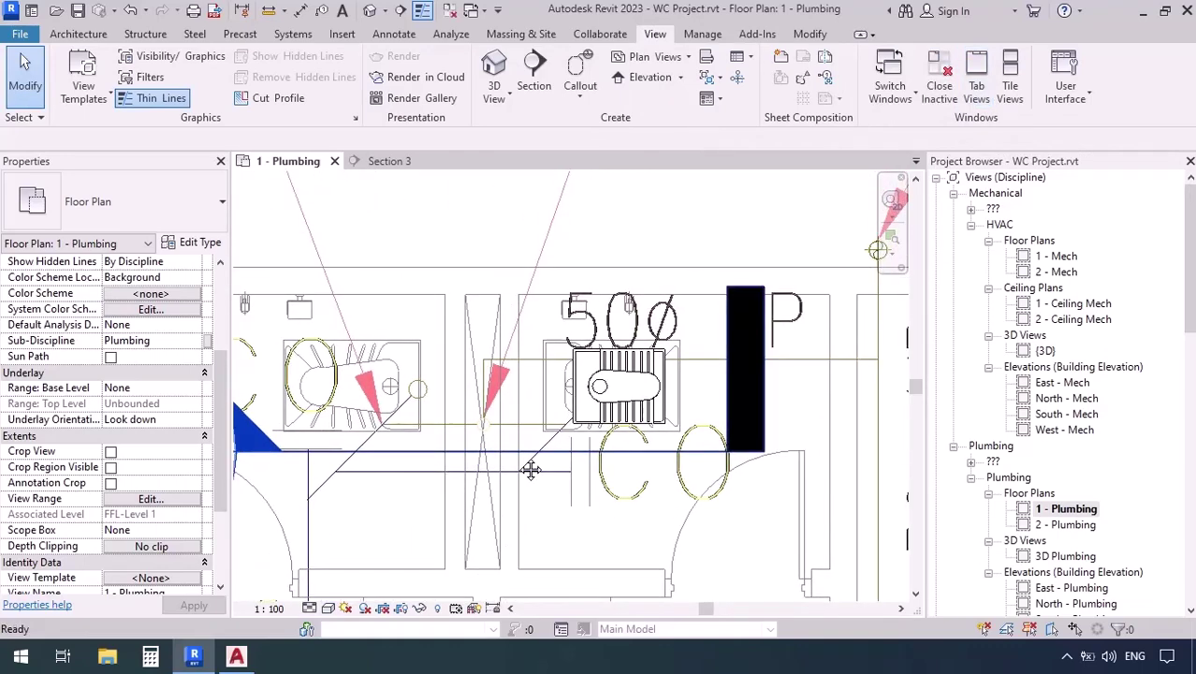
click(329, 609)
click(379, 553)
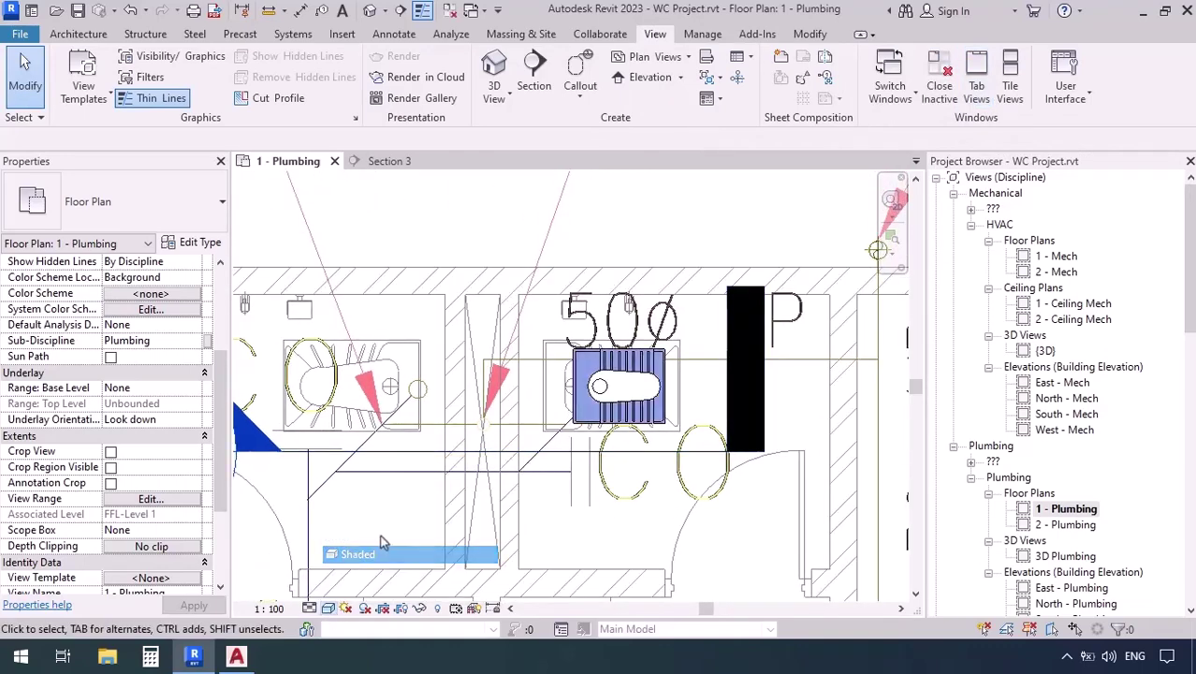
- Examine the squat toilet placement plan on page 91 of Code128-6-1.pdf for the required wall clearances, and return to Revit
middle_drag(529, 494, 579, 525)
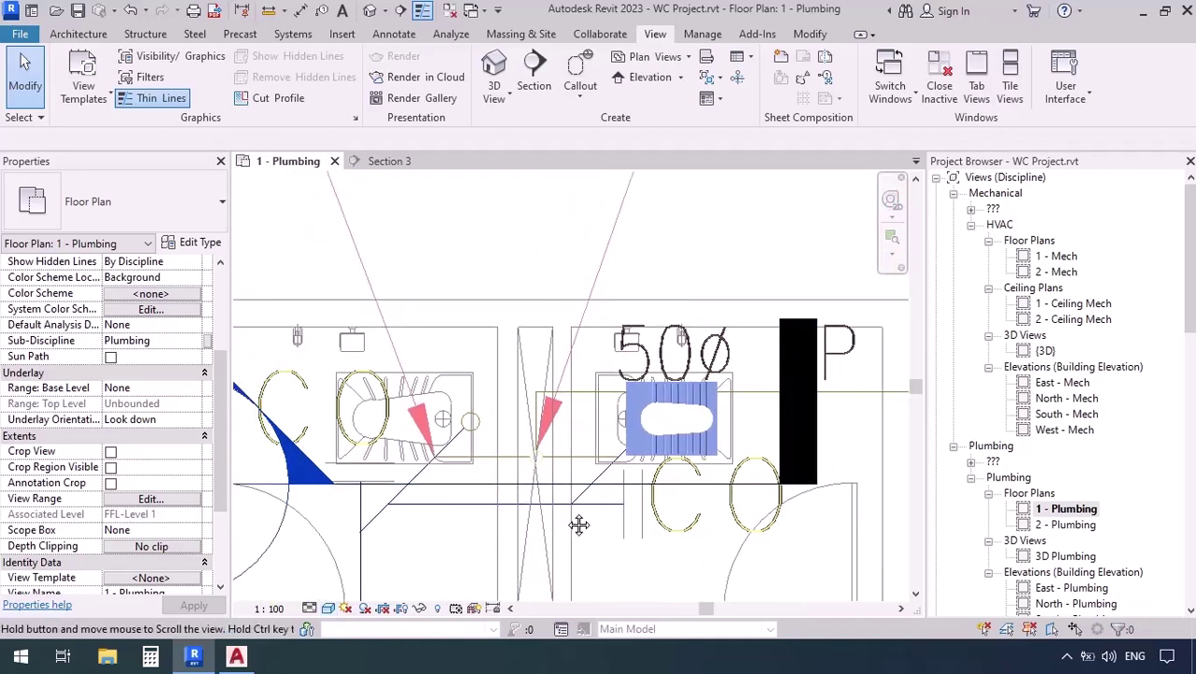
scroll(603, 482, up, 1)
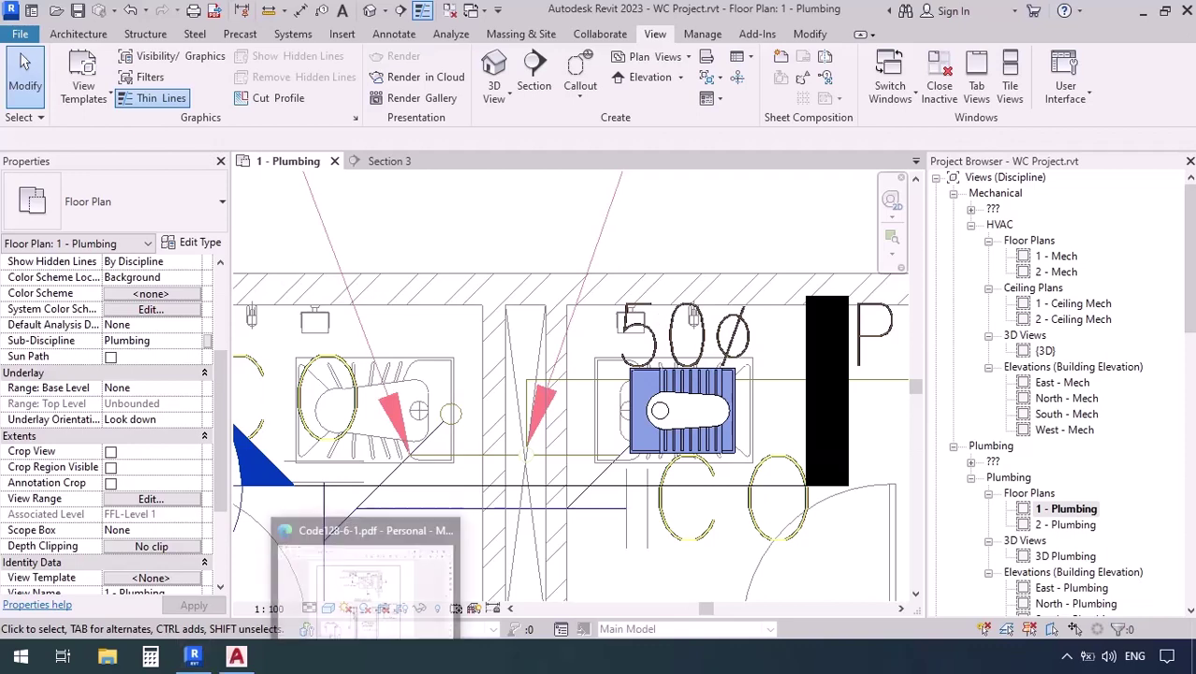
click(411, 590)
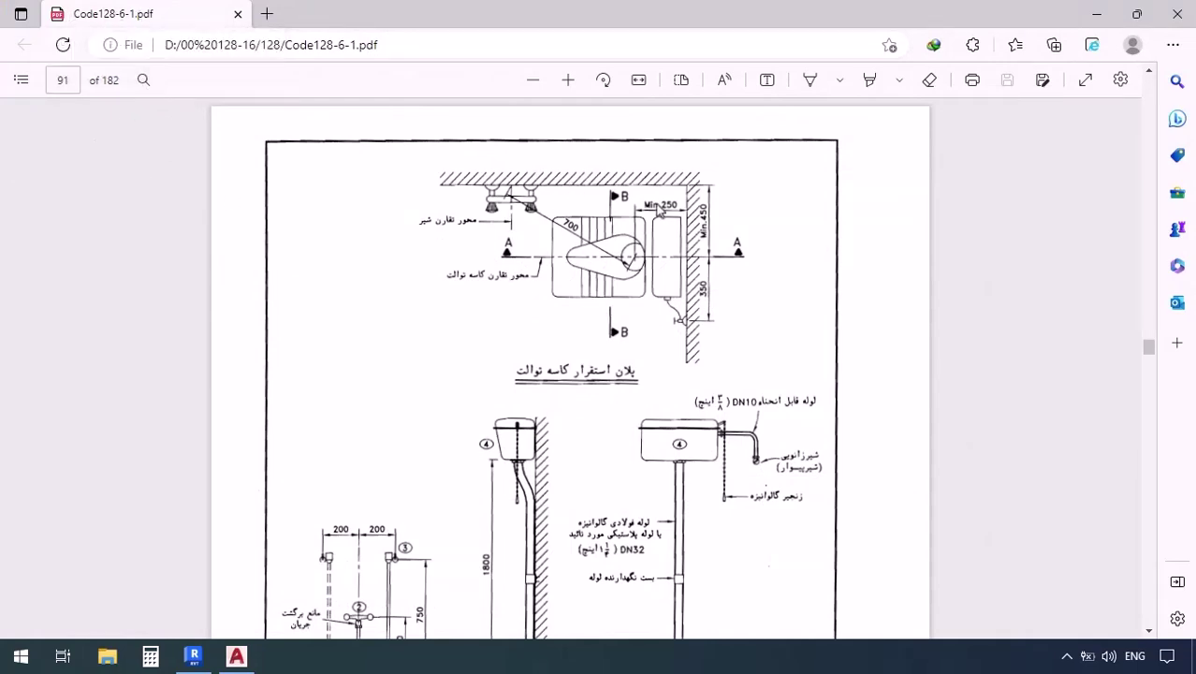
ctrl+scroll(659, 211, up, 5)
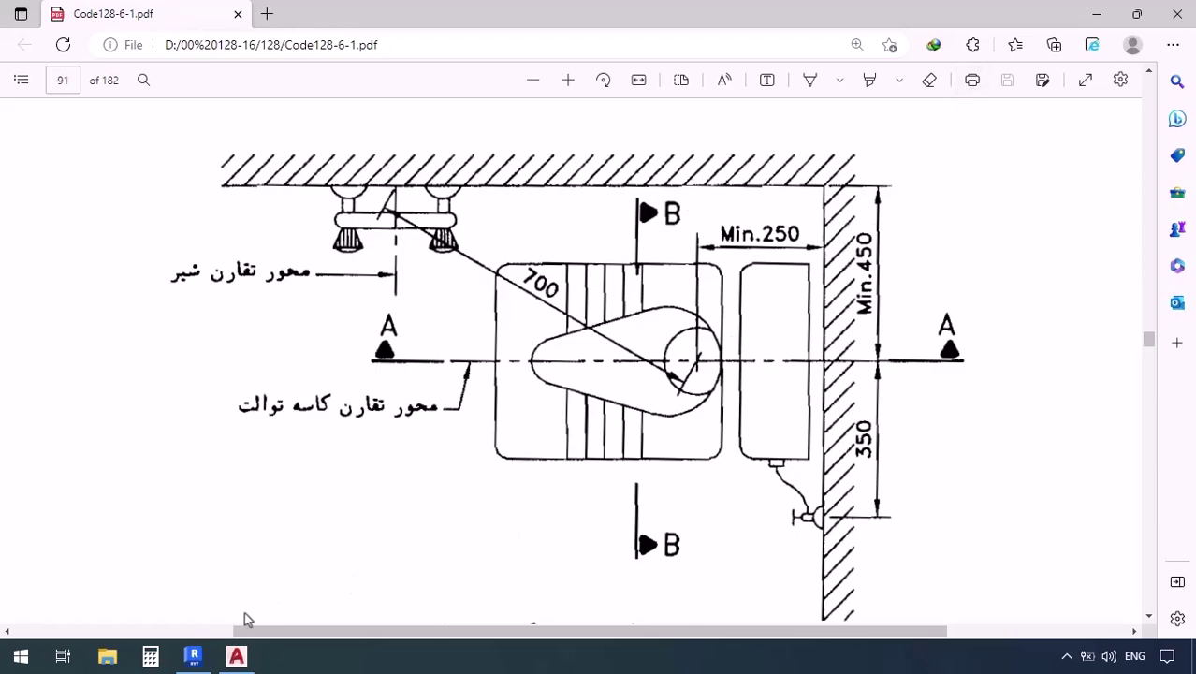
click(193, 656)
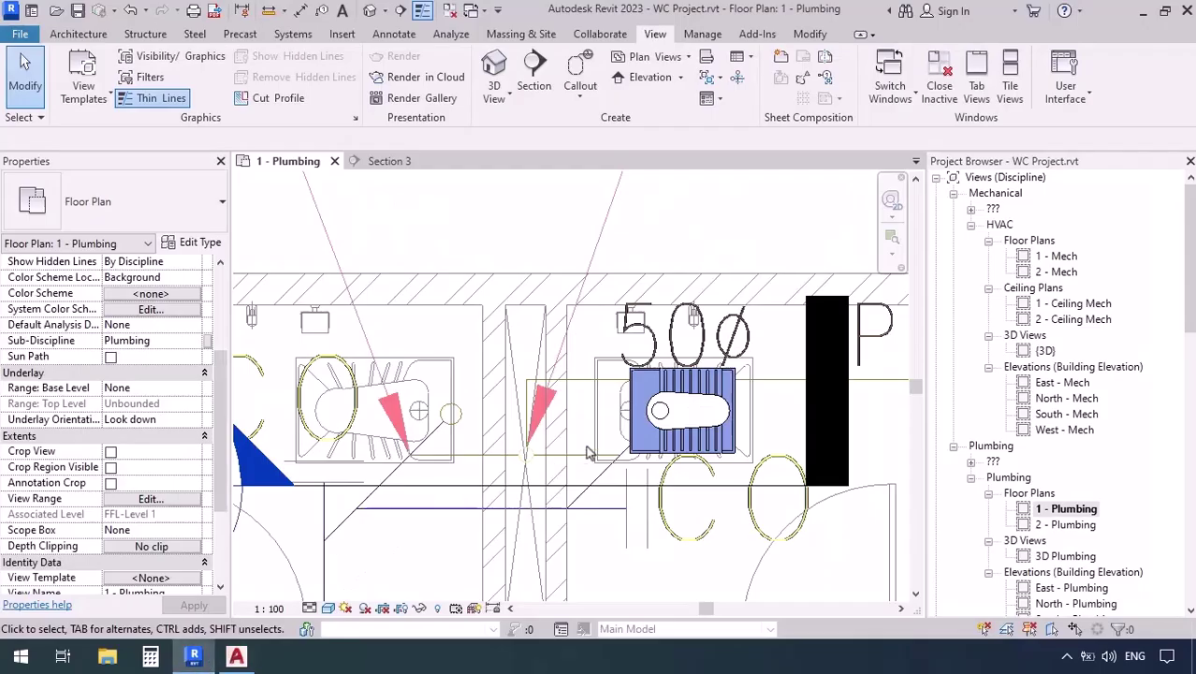
- Add an aligned dimension between the upper wall's inner face and the WC fixture's centerline, placed outside the building's right-hand wall
click(302, 11)
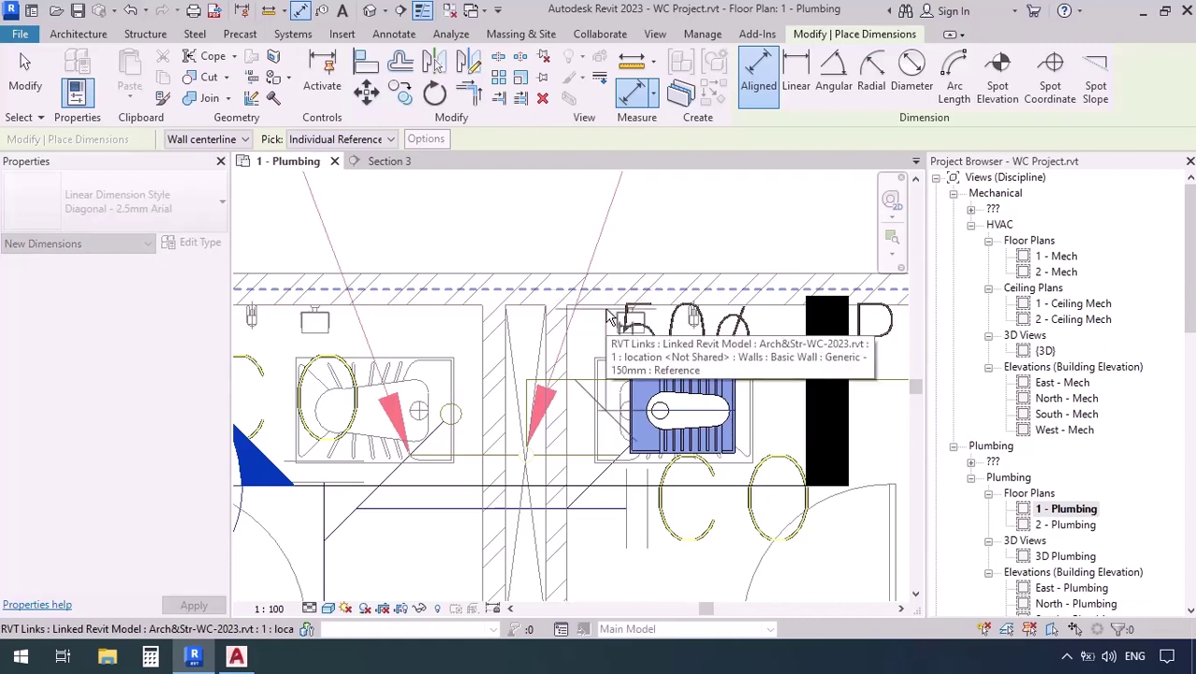
key(Tab)
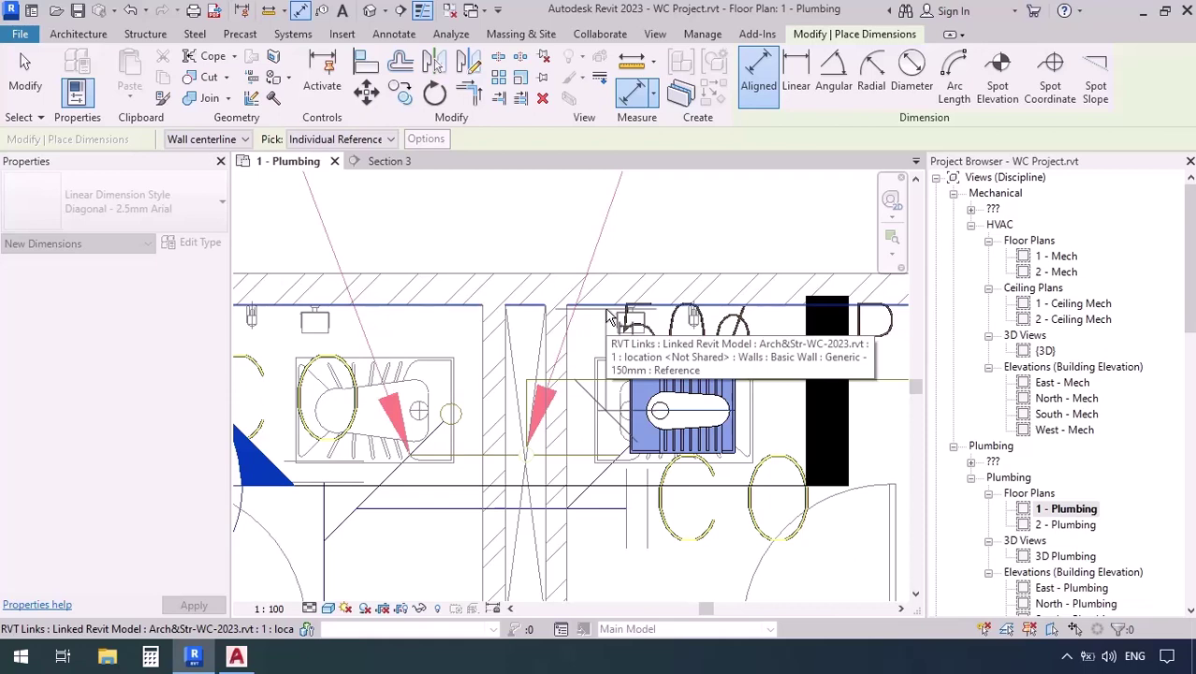
scroll(606, 318, down, 5)
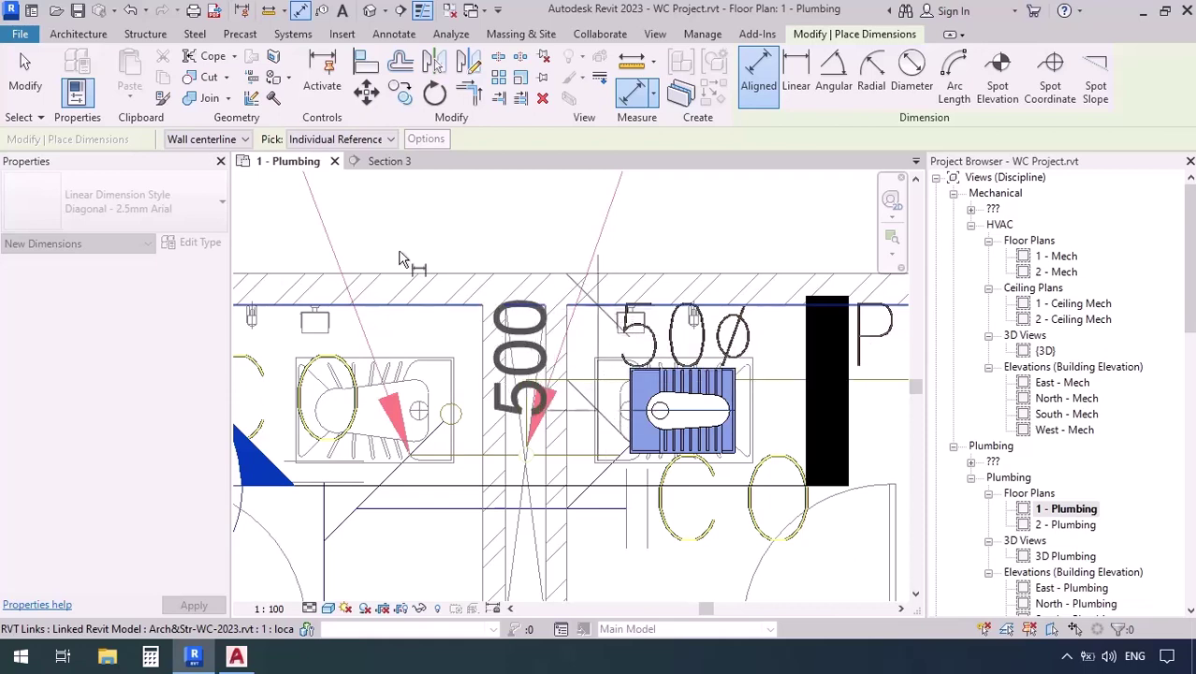
scroll(356, 239, down, 2)
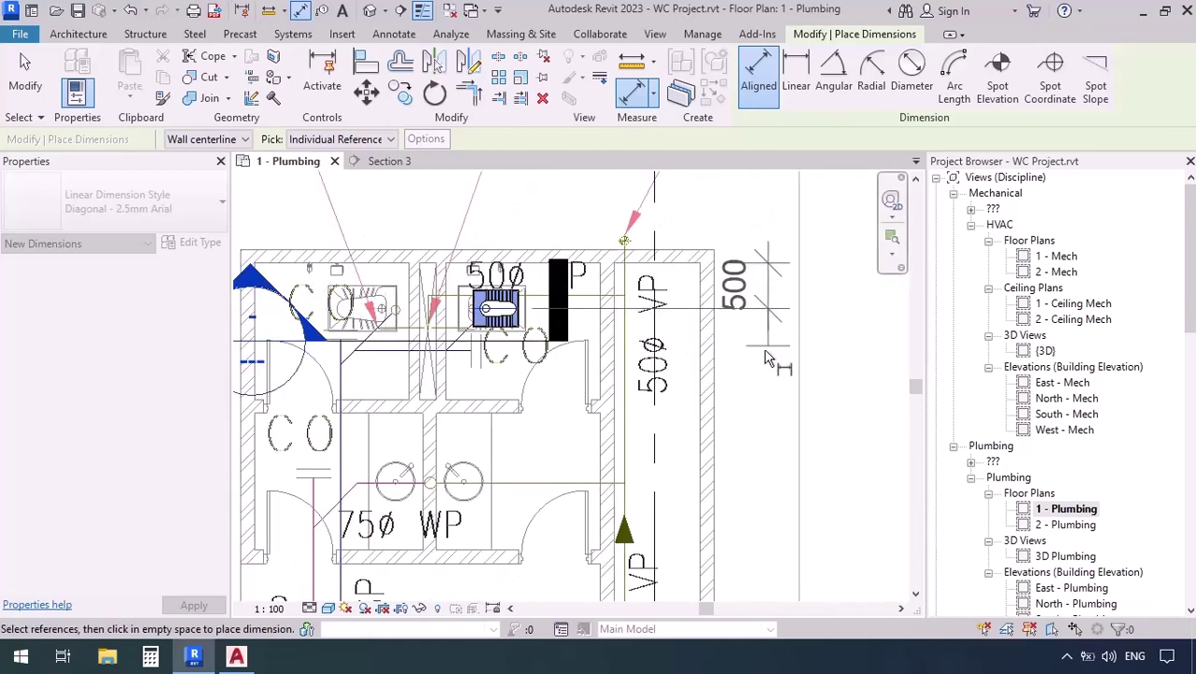
scroll(333, 290, up, 2)
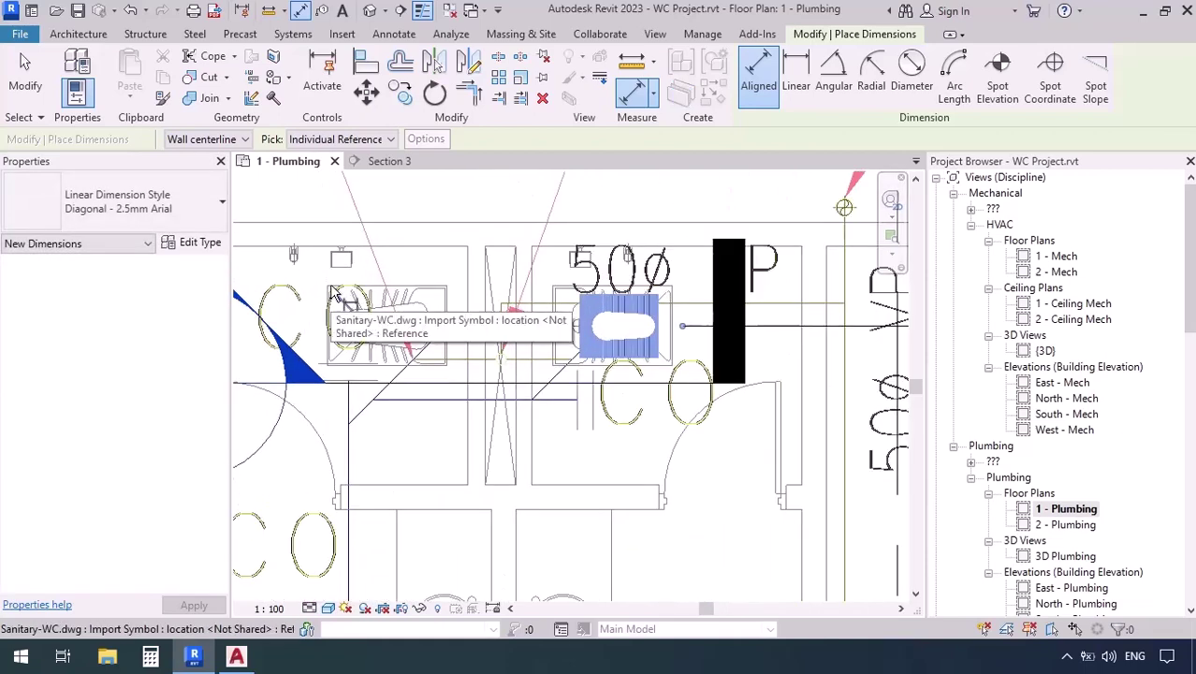
- Dimension the WC drain center from the adjacent shaft wall's face, place the dimension above the building, and finish dimensioning
click(604, 323)
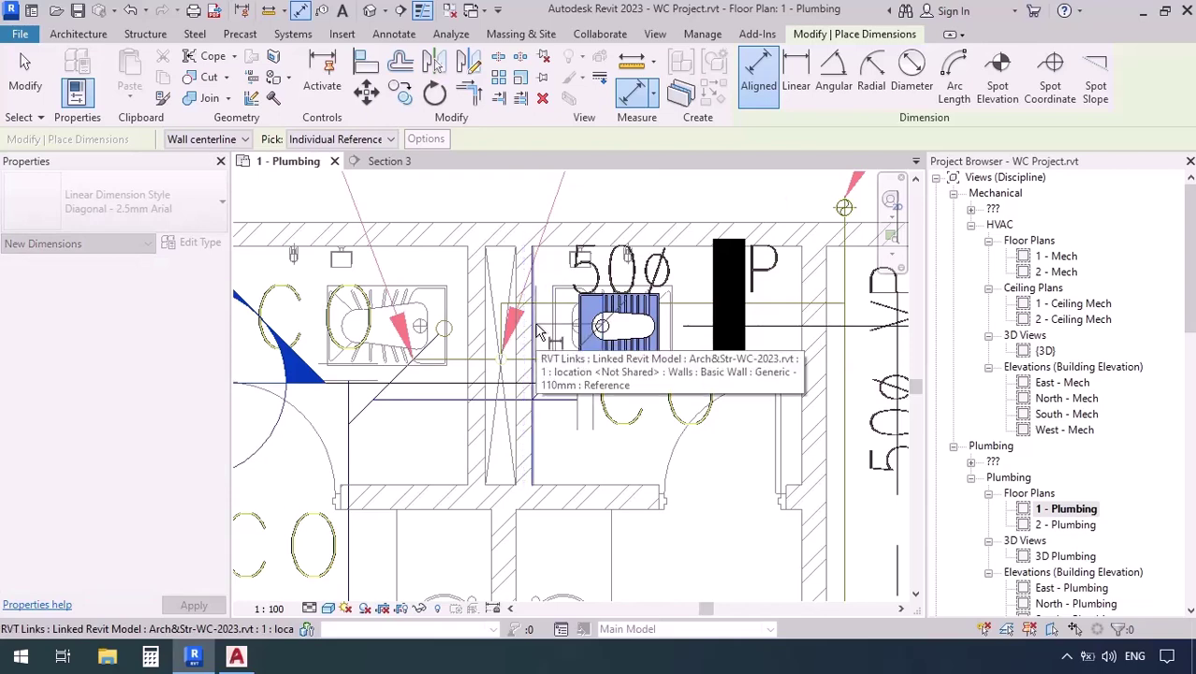
click(538, 332)
scroll(536, 395, down, 3)
click(510, 235)
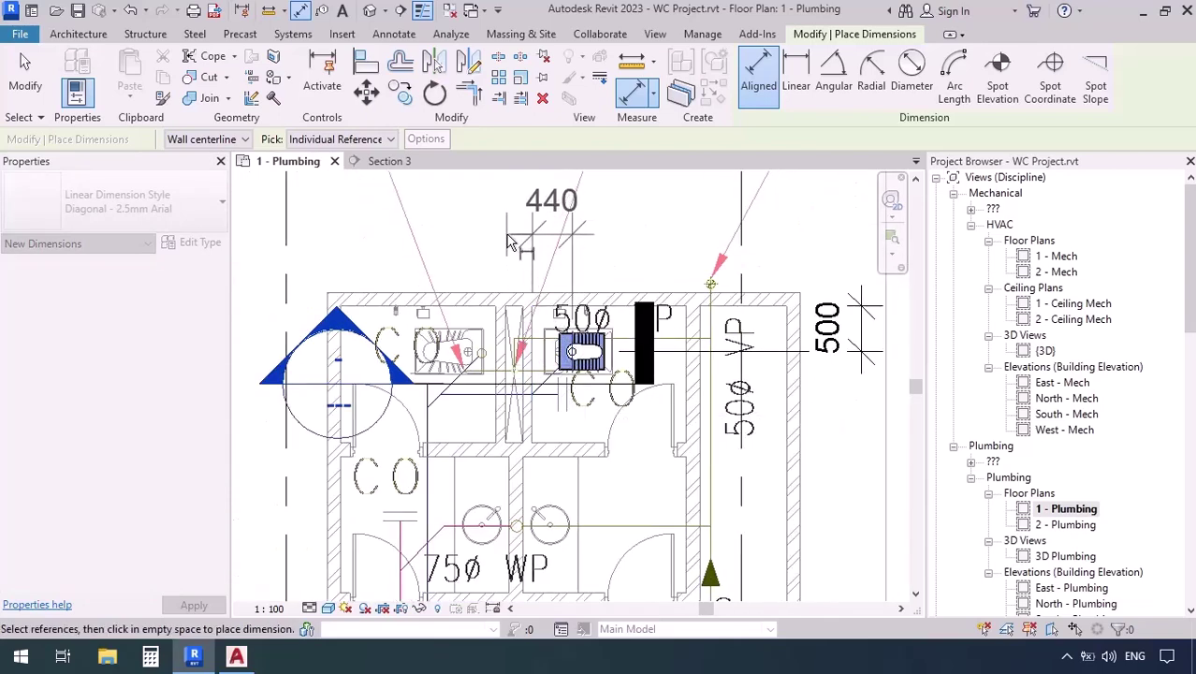
key(Escape)
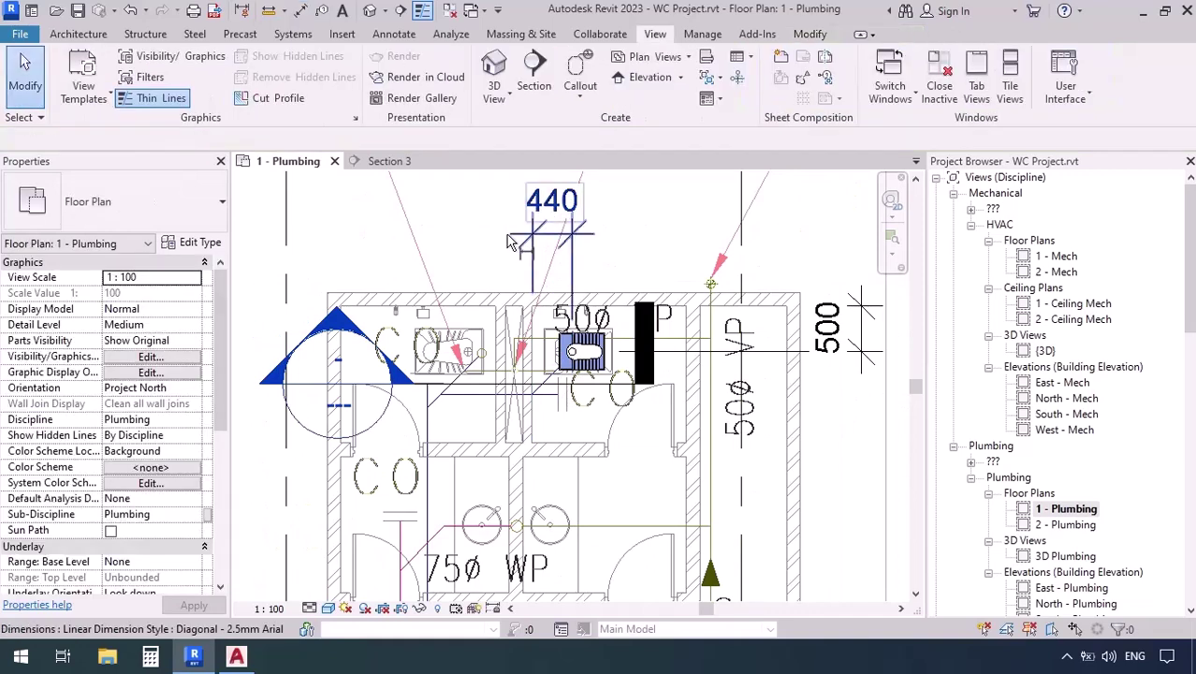
- Move the WC fixture by setting its drain's dimension from the shaft wall to 300
scroll(578, 354, up, 2)
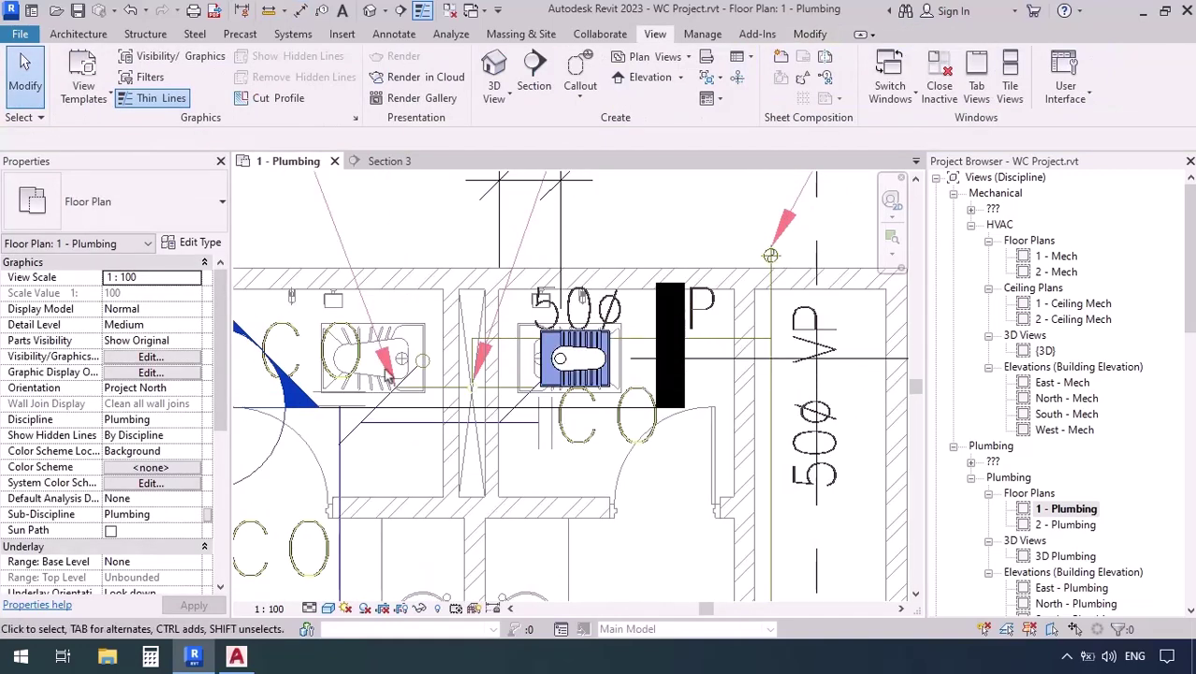
middle_drag(388, 374, 278, 456)
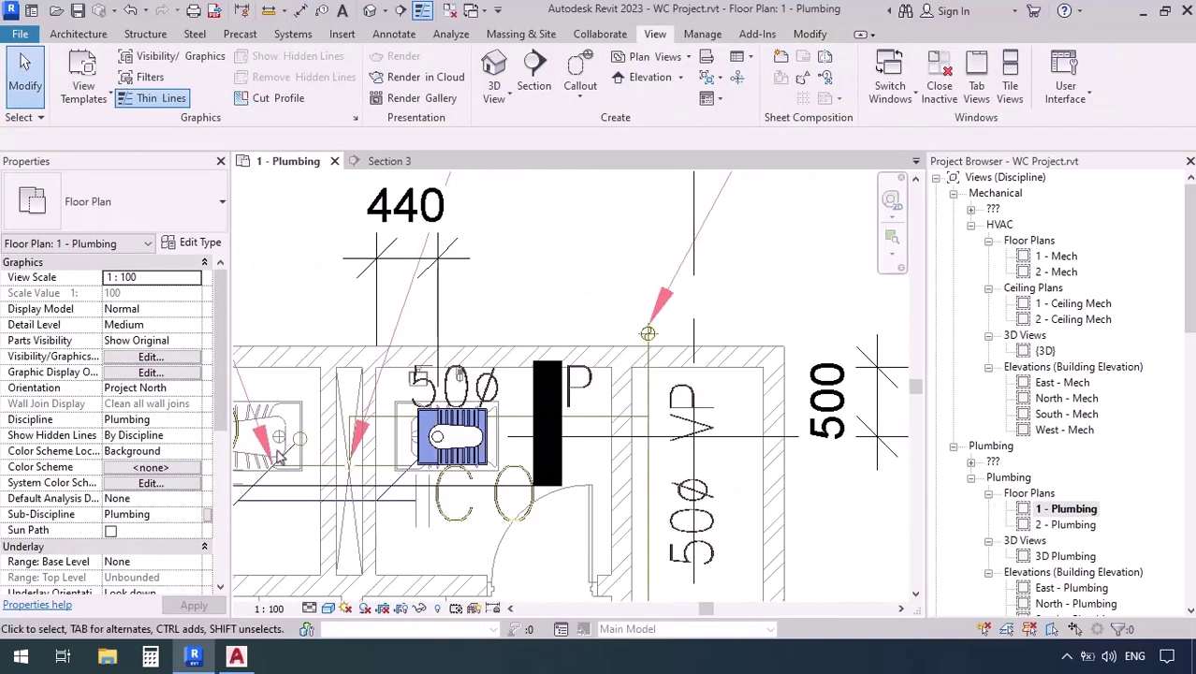
click(449, 436)
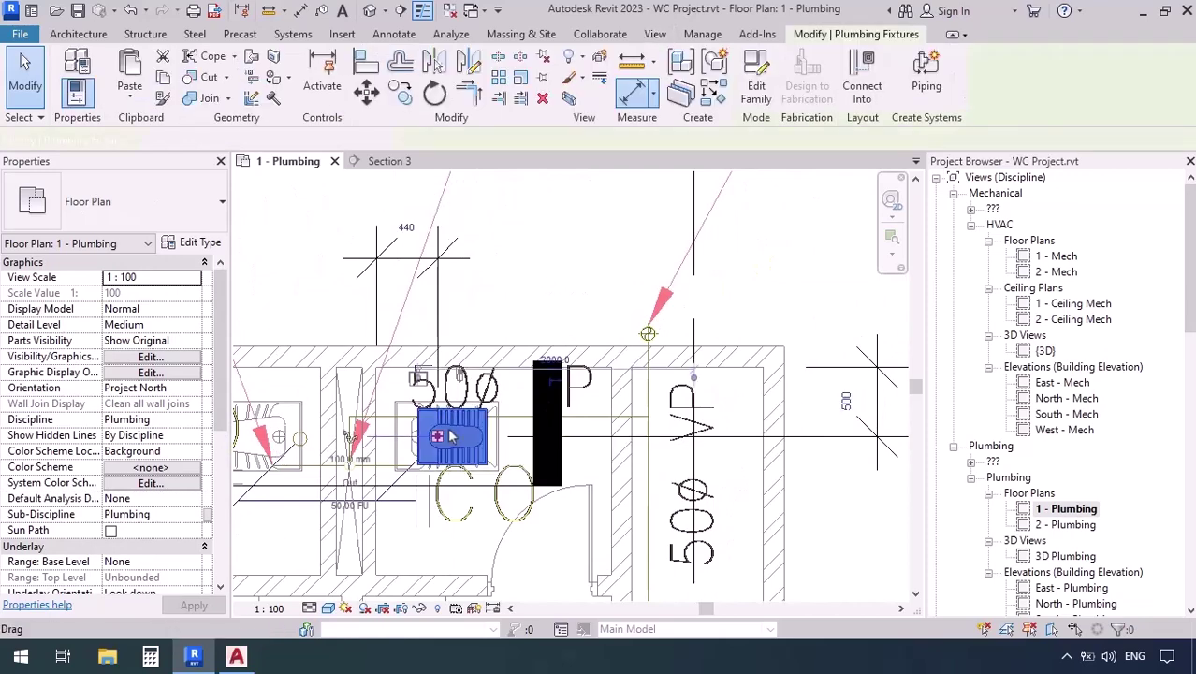
click(405, 230)
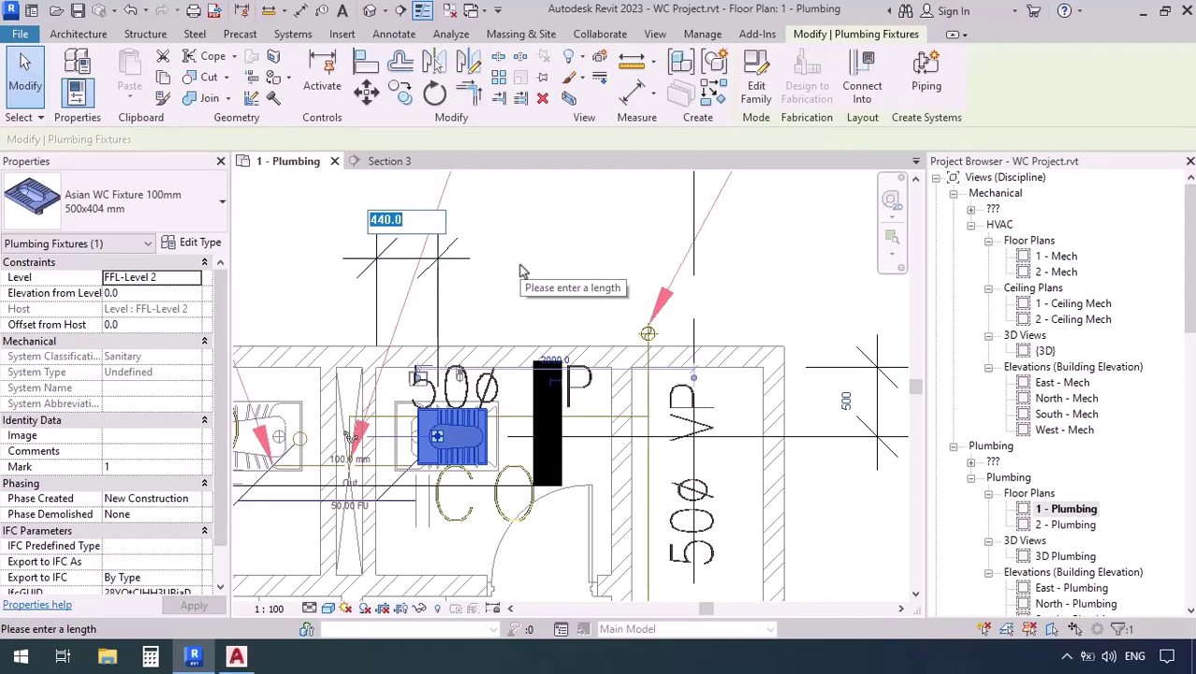
text(300)
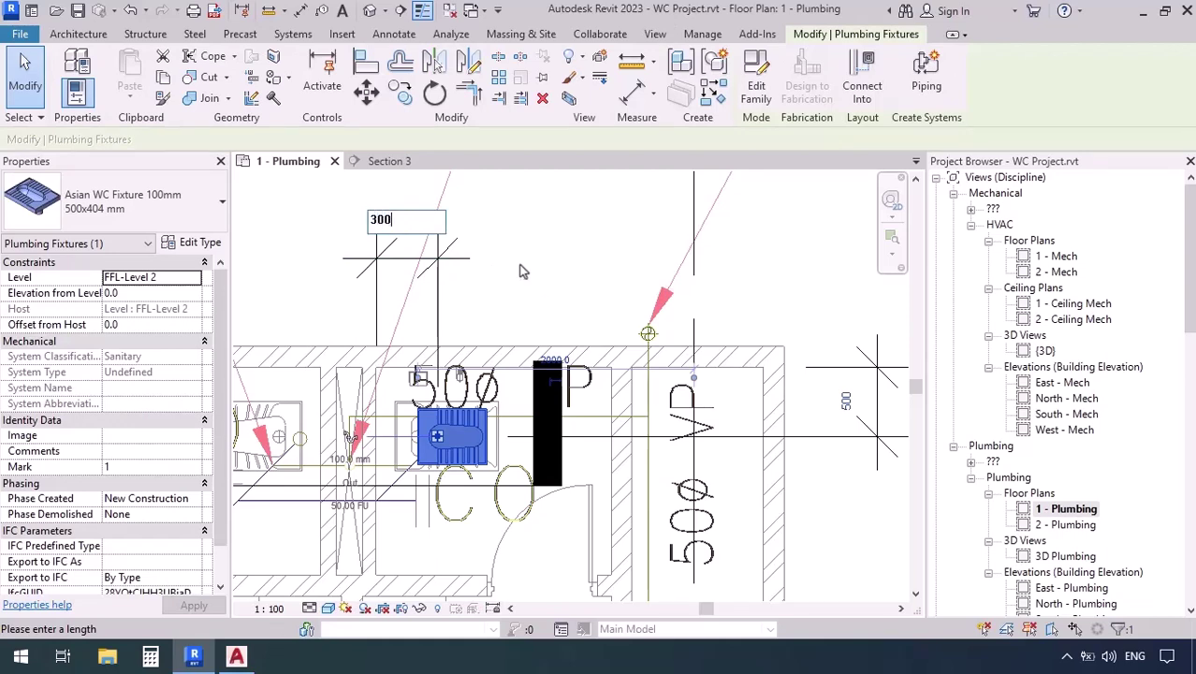
key(Return)
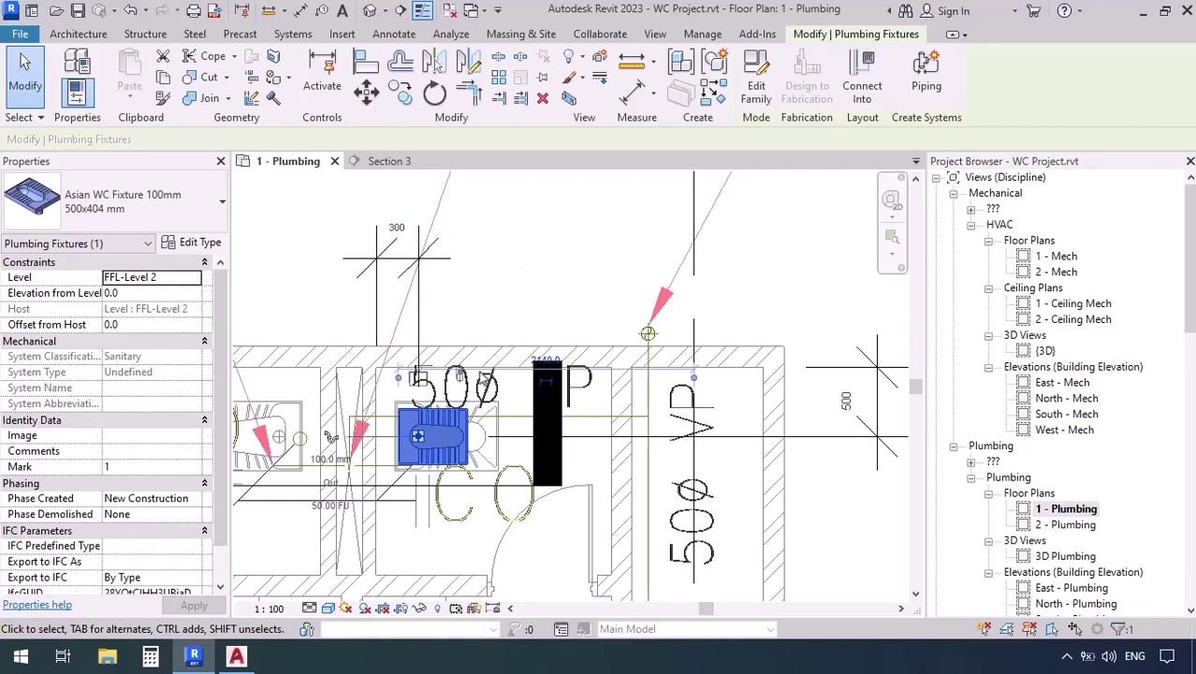
- Set the WC fixture's dimension from the upper wall to 450 and deselect the fixture
click(842, 403)
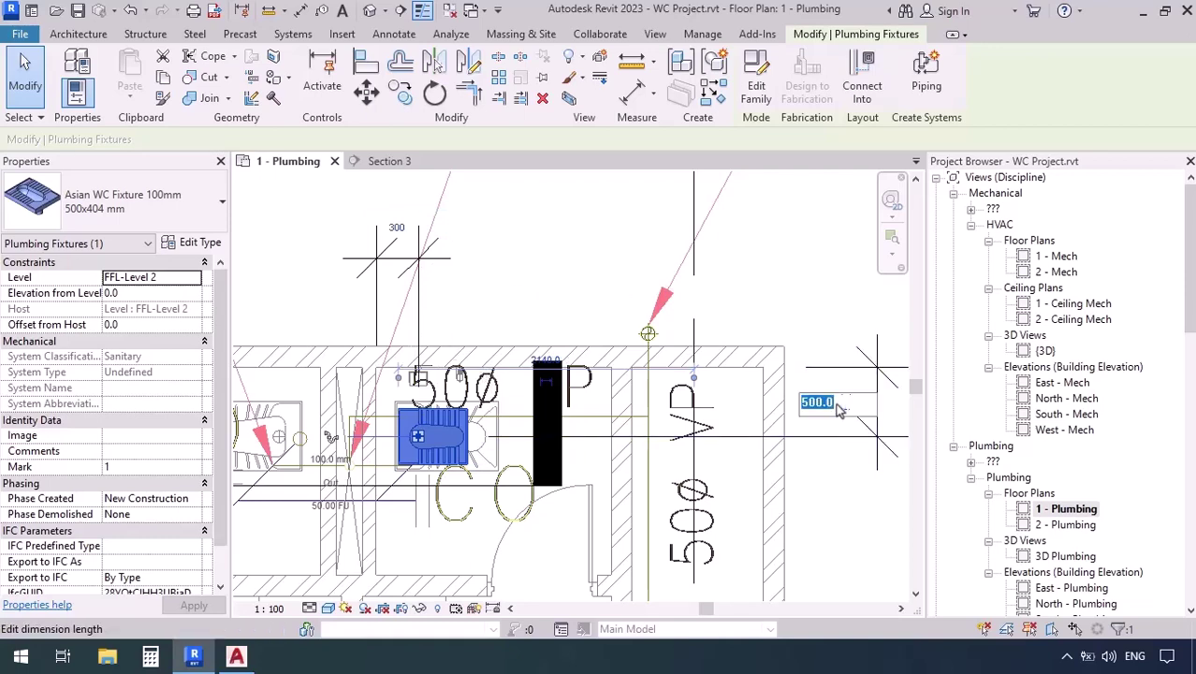
text(45)
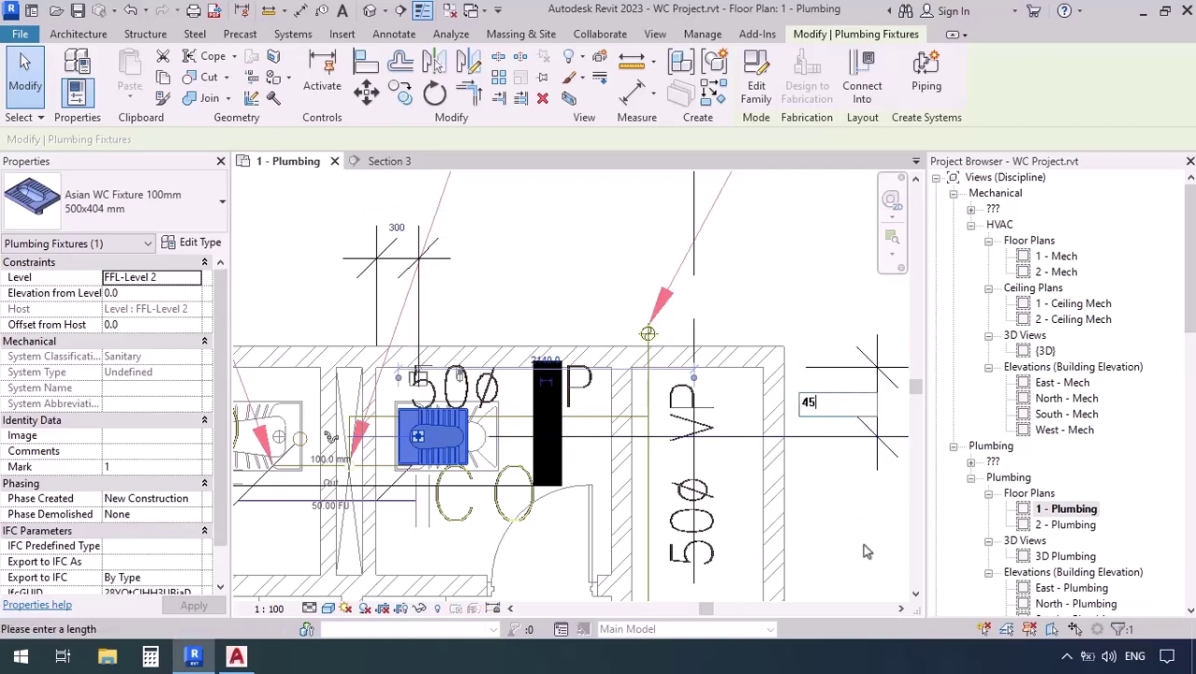
text(0)
key(Return)
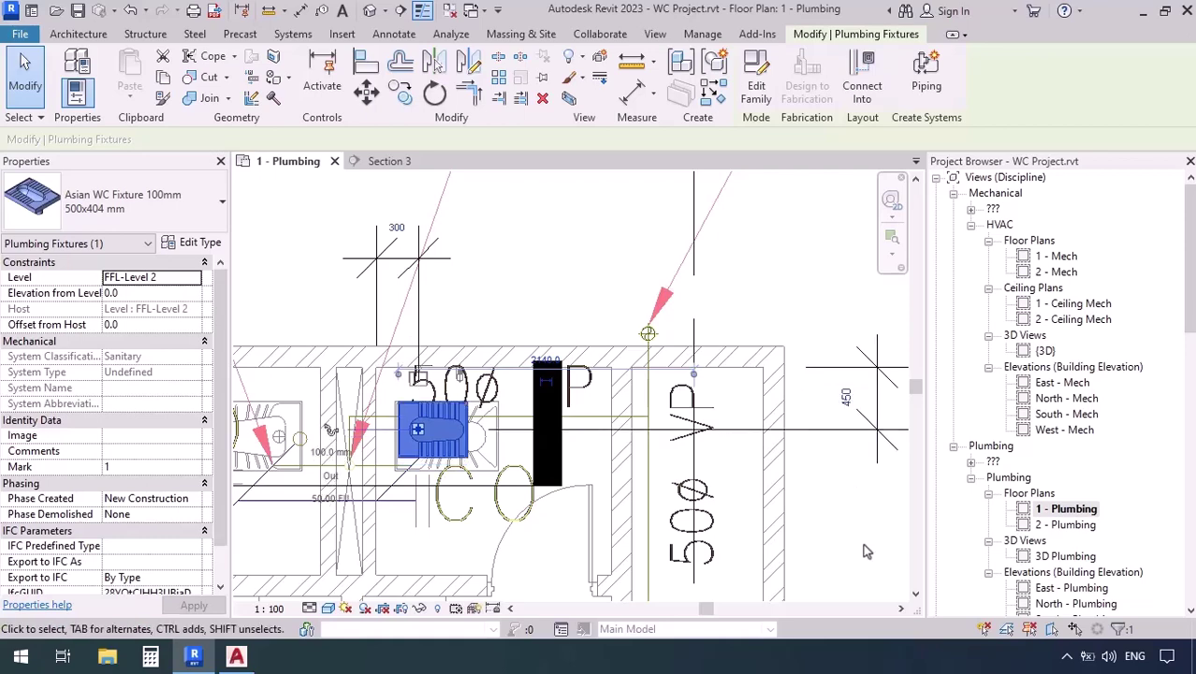
click(867, 552)
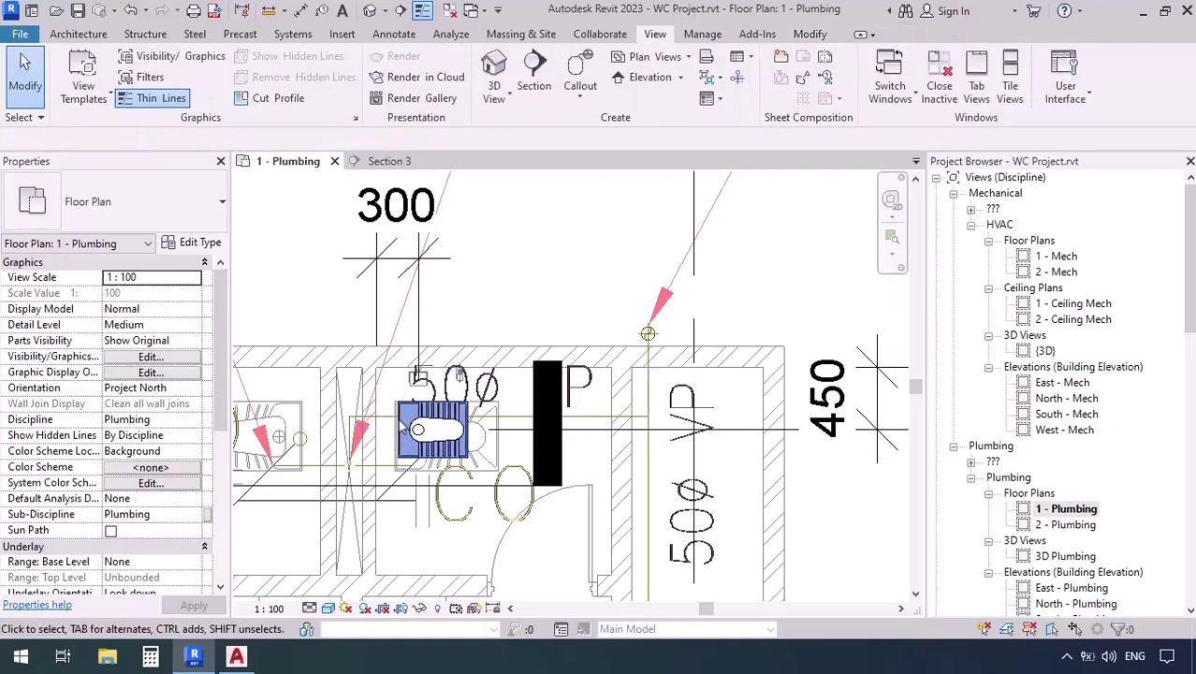
- Compare the repositioned WC fixture with the underlying drawing in Wireframe style, and return the view to Shaded
middle_drag(409, 428, 497, 420)
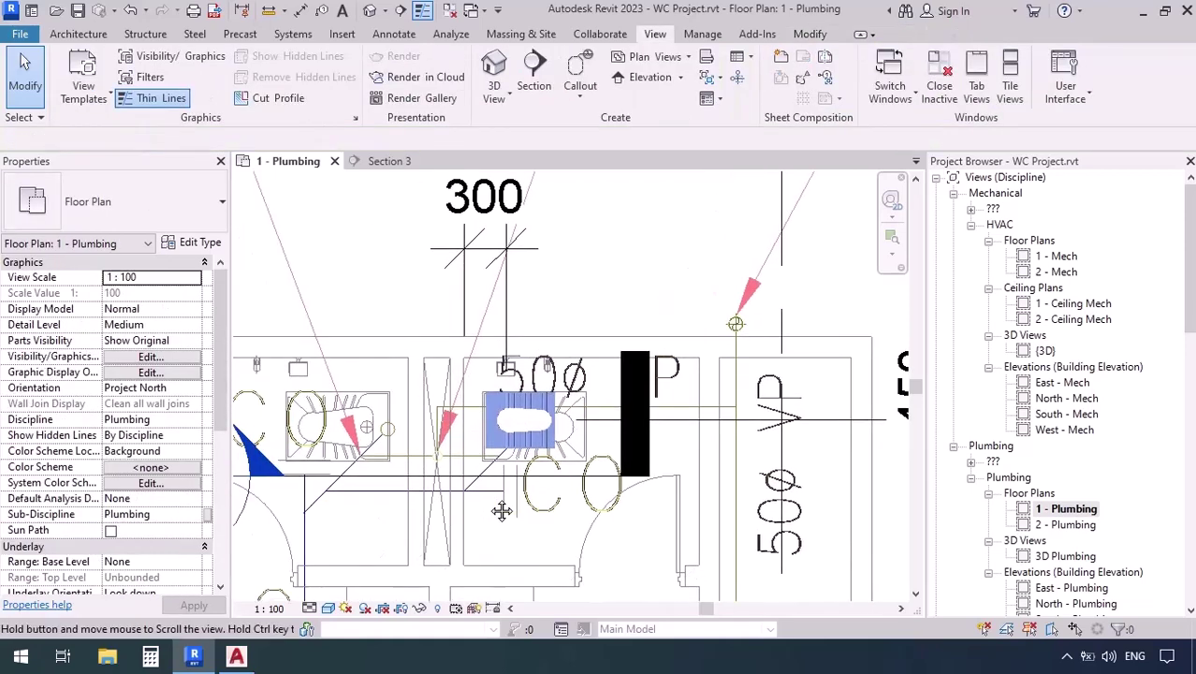
click(329, 608)
click(369, 519)
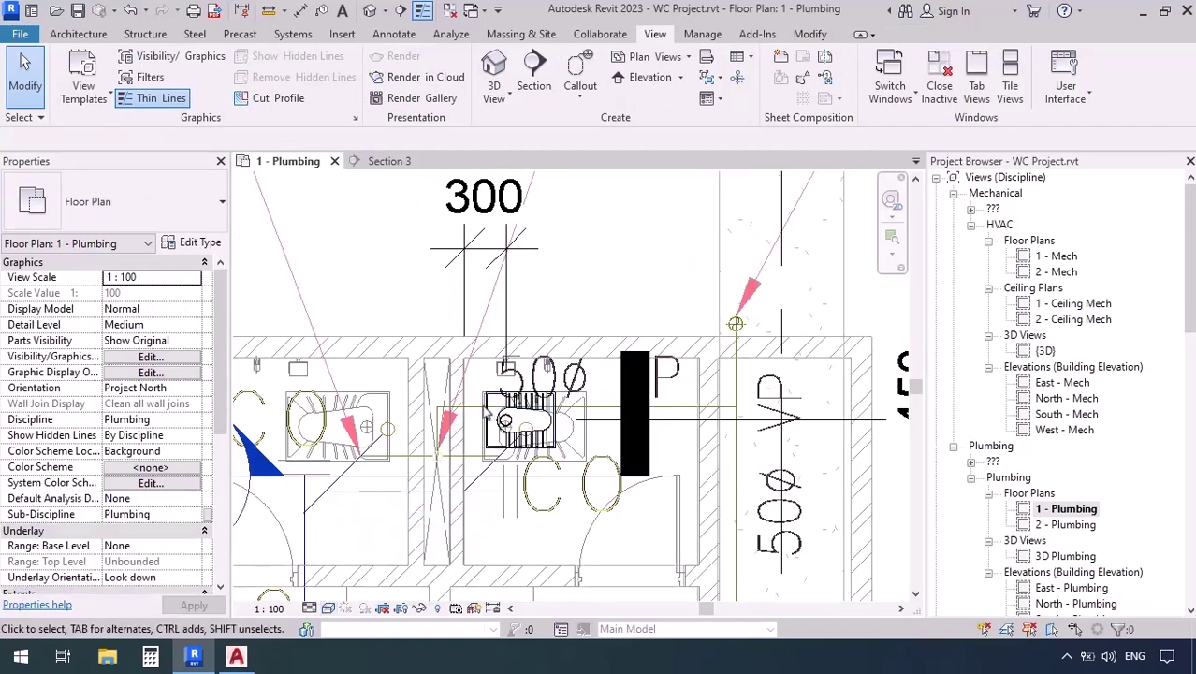
scroll(494, 415, up, 5)
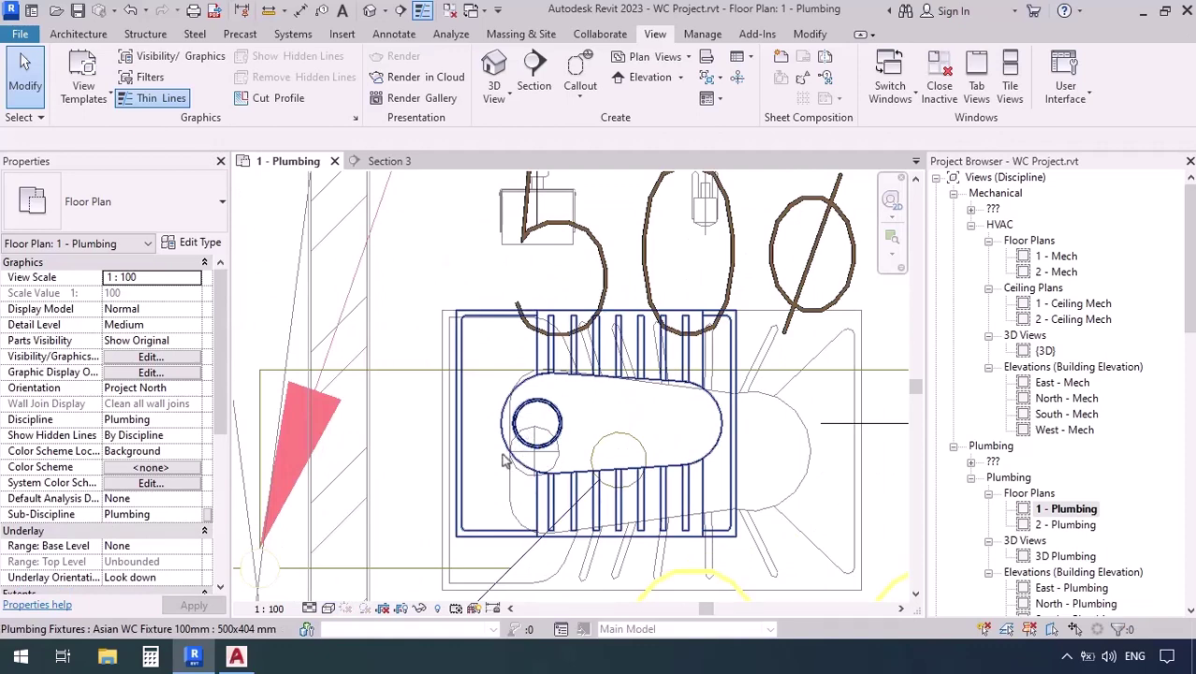
scroll(687, 433, down, 4)
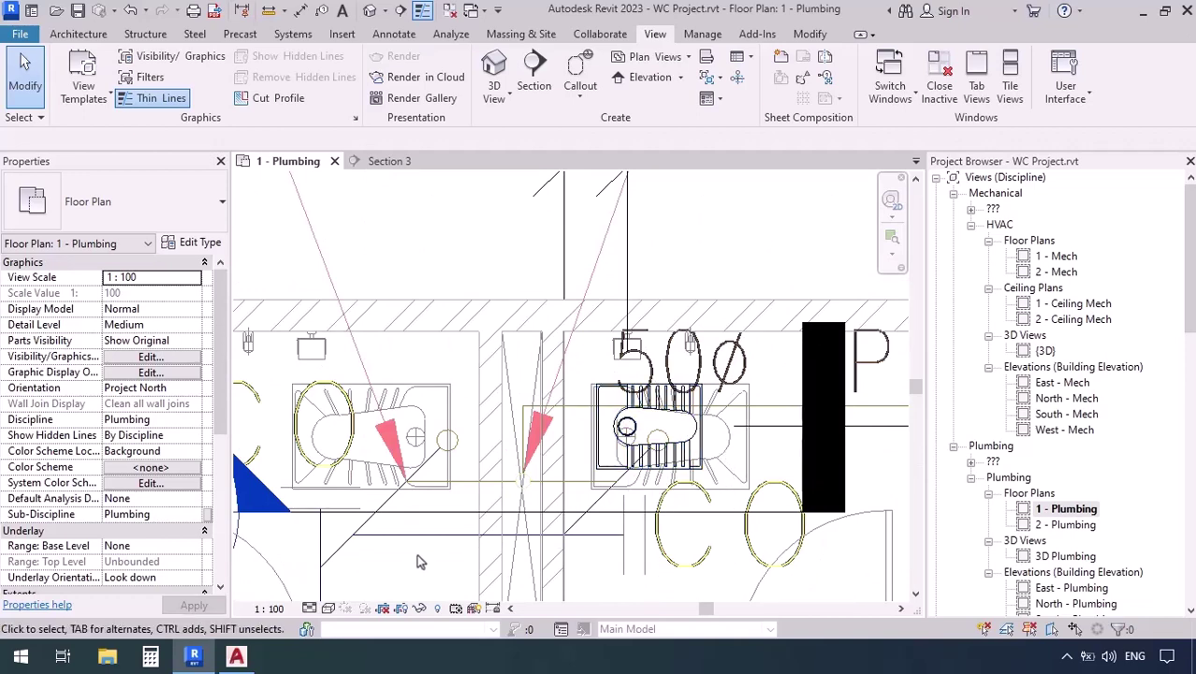
click(327, 608)
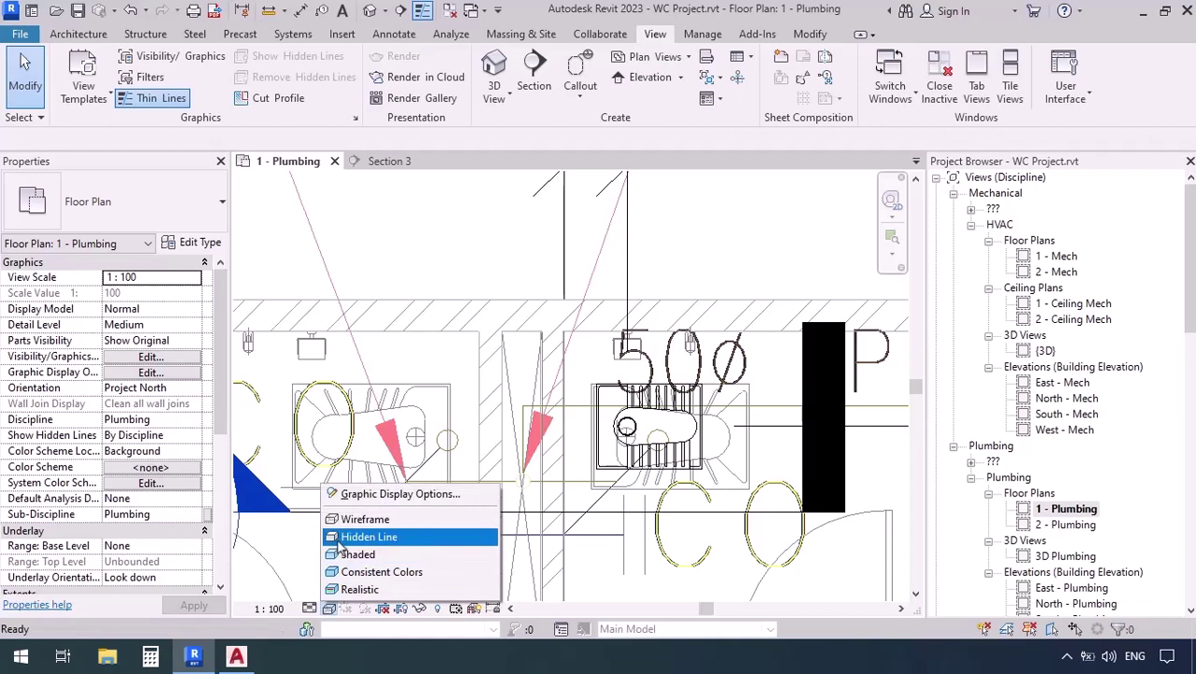
click(354, 555)
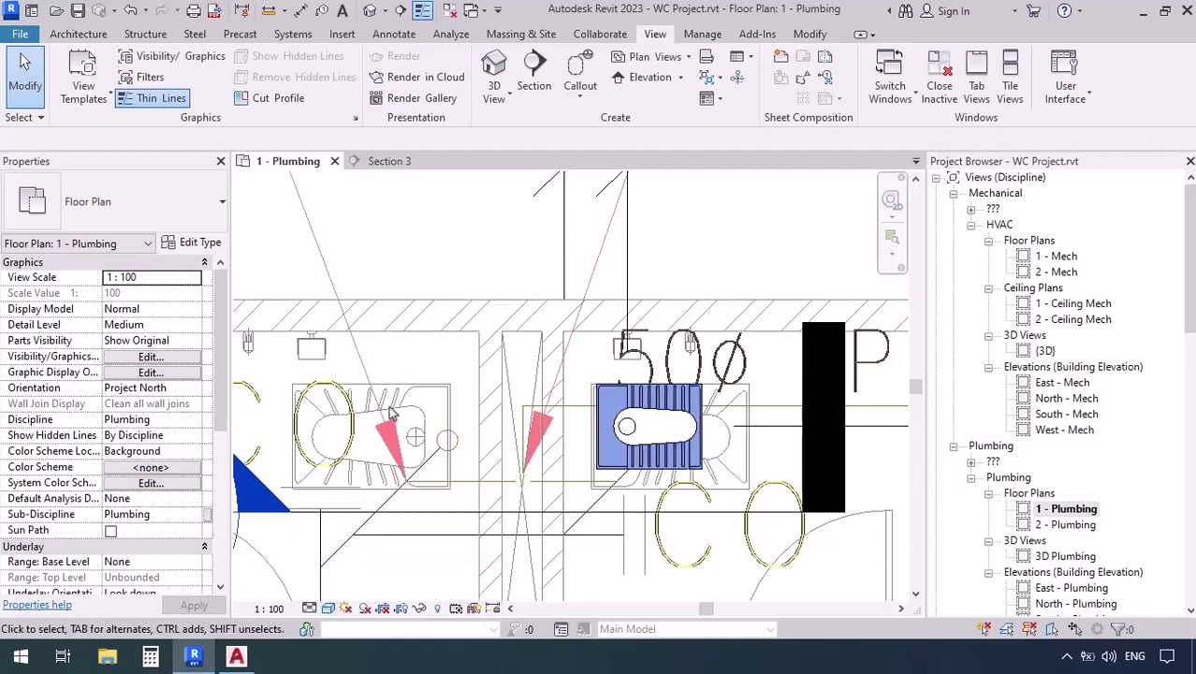
- Mirror a copy of the WC fixture into the adjacent toilet room about a vertical axis drawn through the shaft's midpoint
scroll(617, 323, down, 3)
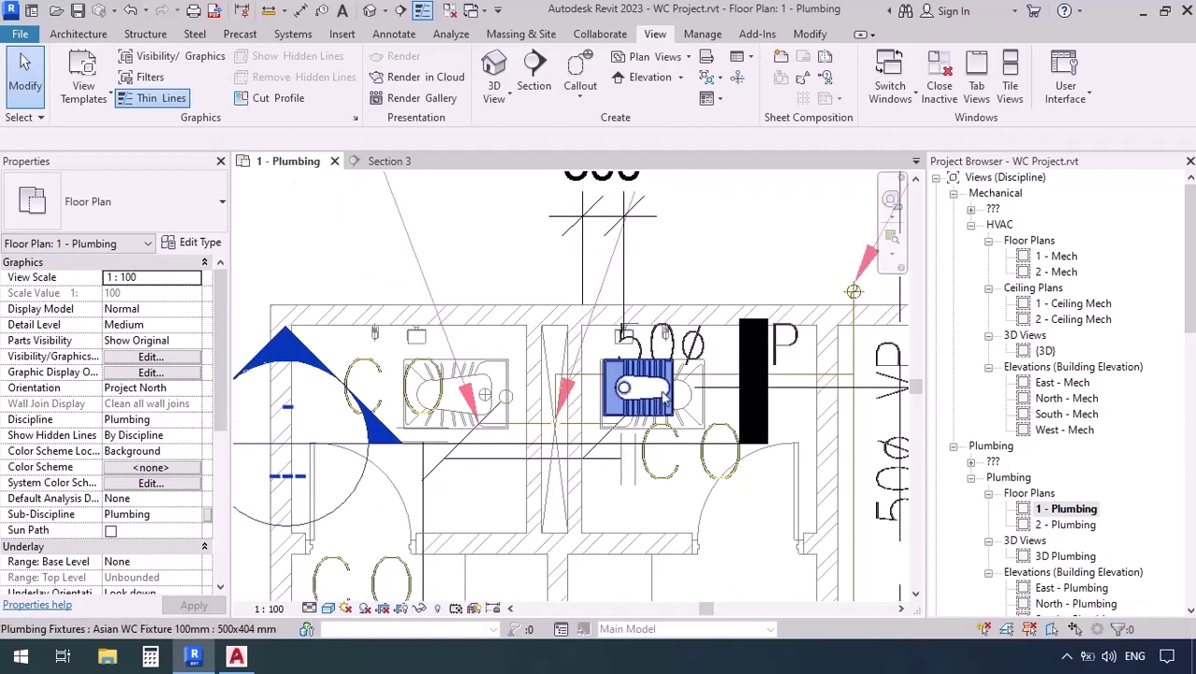
scroll(636, 375, up, 3)
click(634, 378)
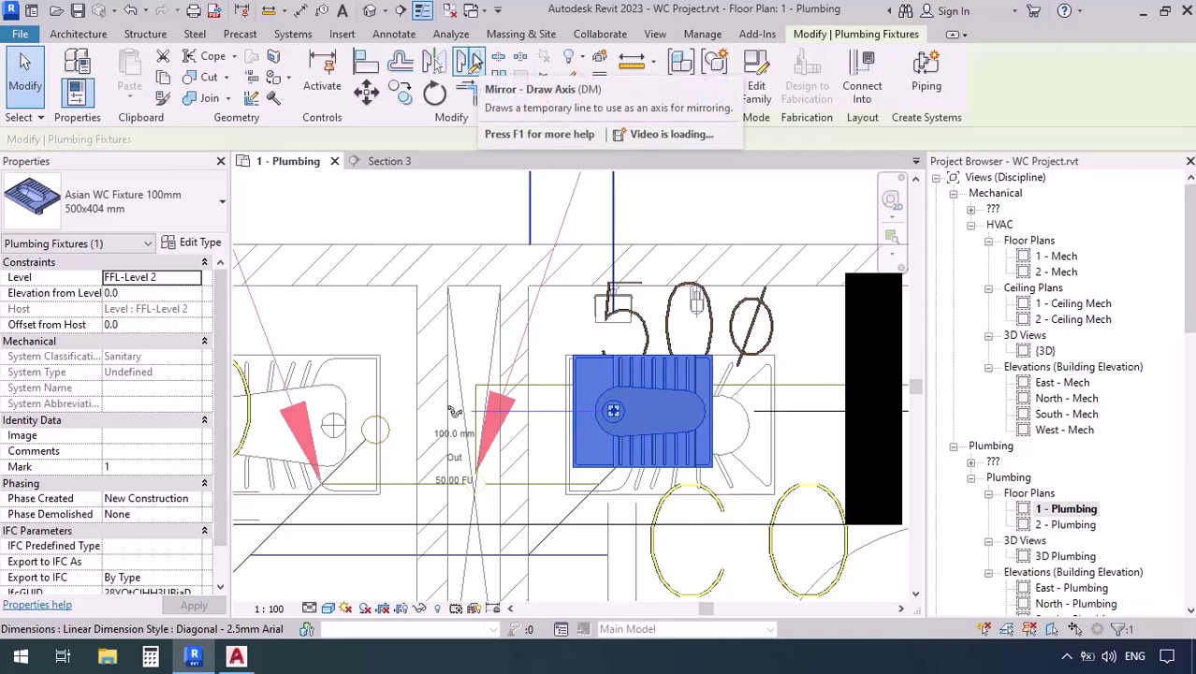
click(469, 62)
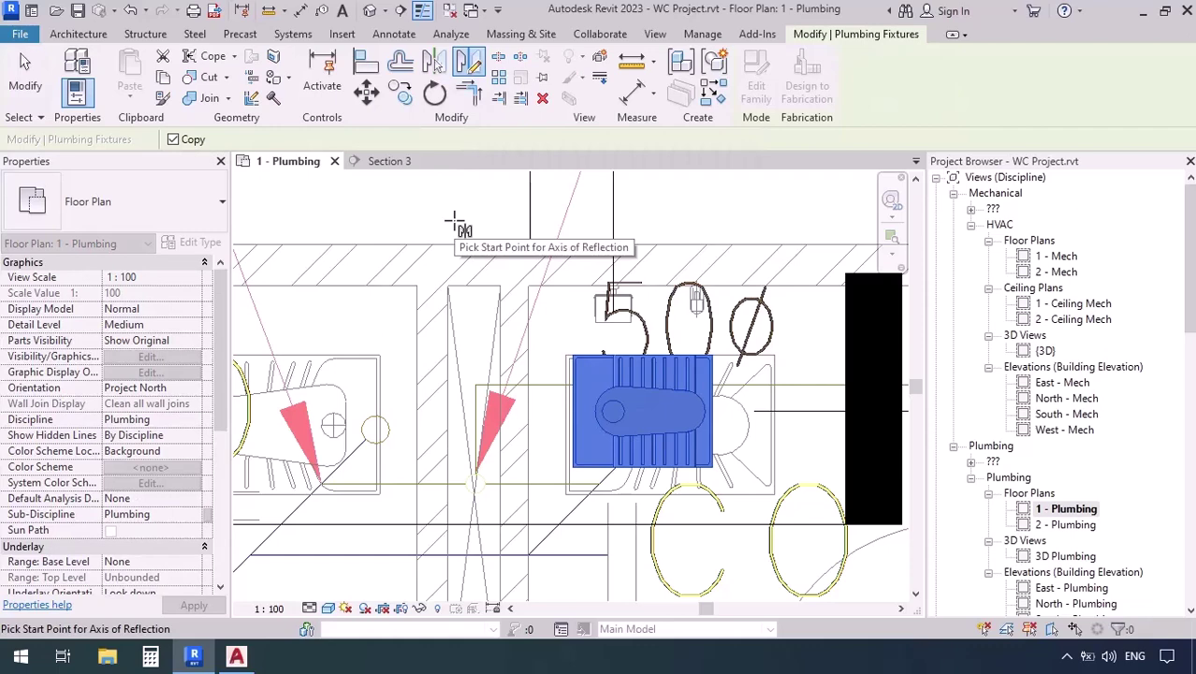
click(474, 285)
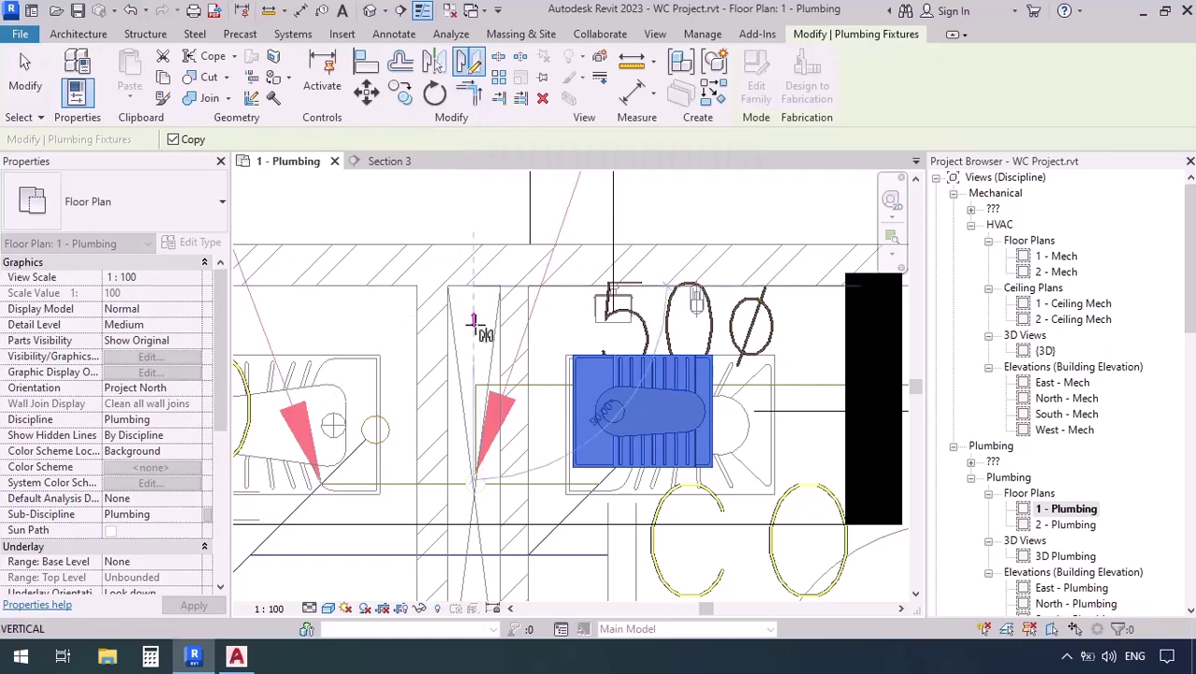
click(475, 334)
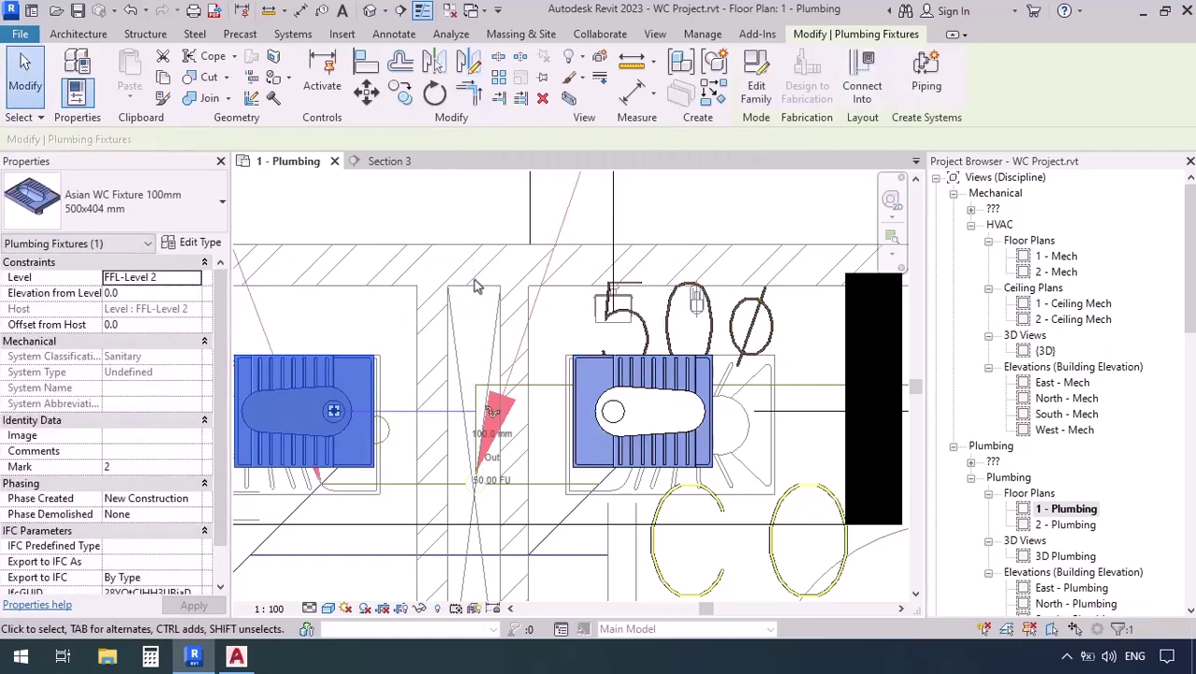
scroll(608, 242, down, 2)
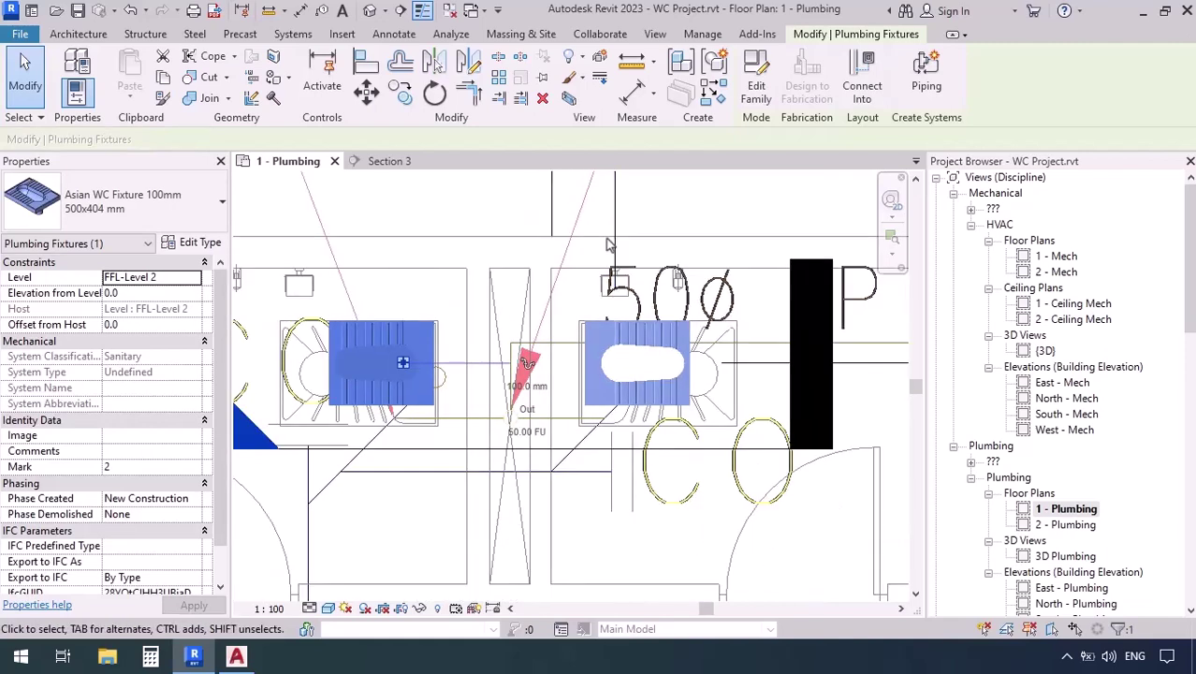
- Deselect the mirrored WC fixture and examine the accessible toilet room's WC in the linked sanitary drawing
scroll(608, 242, down, 1)
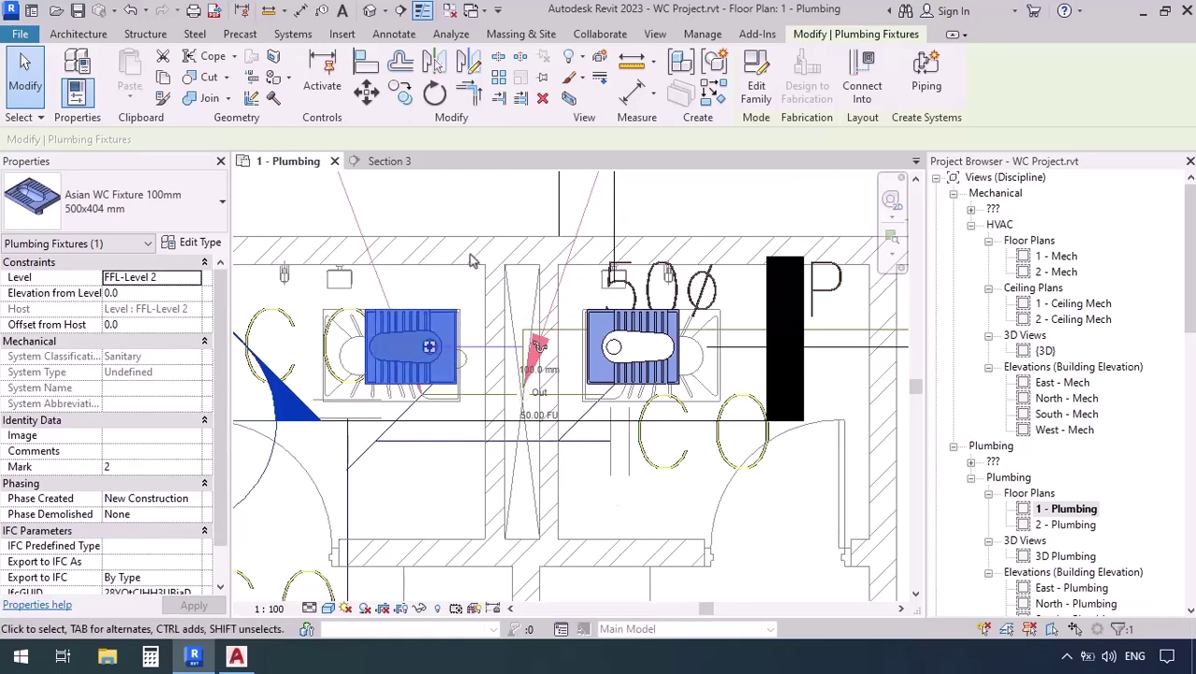
key(Escape)
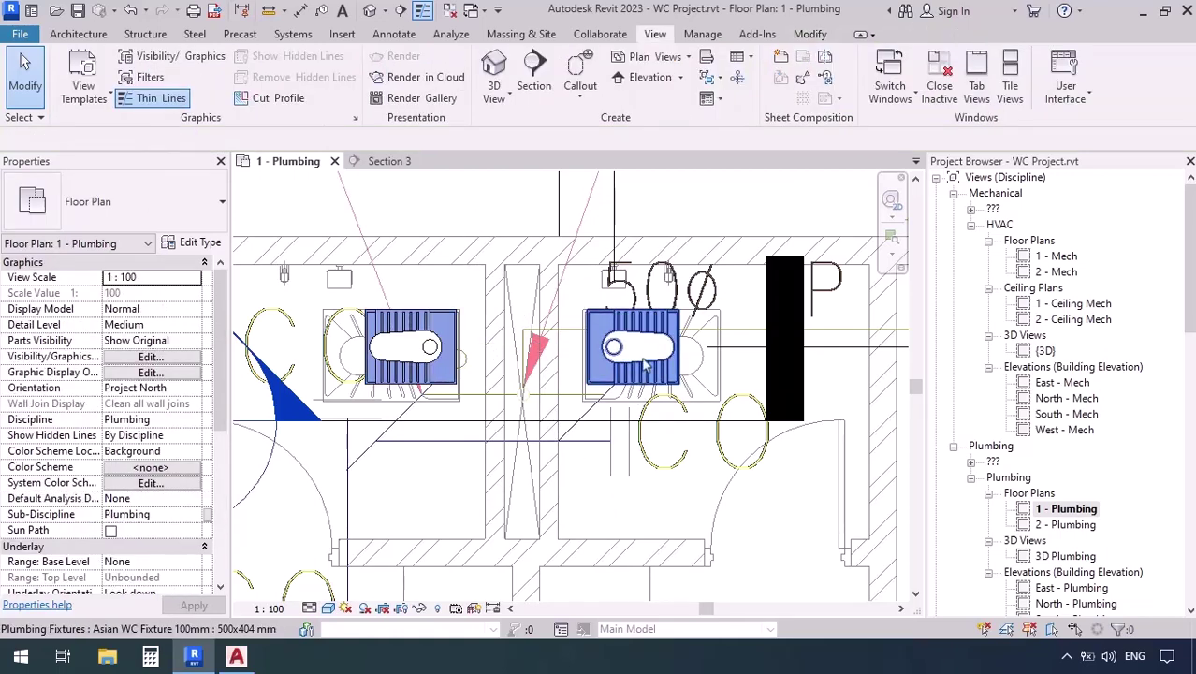
scroll(643, 365, down, 2)
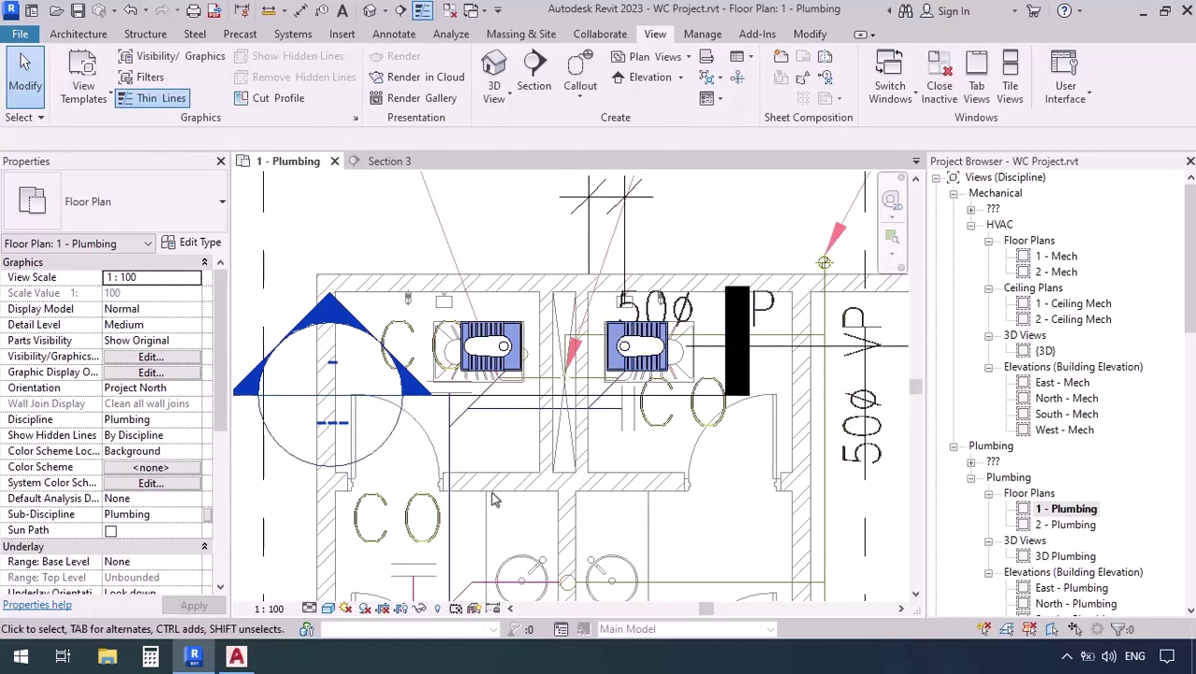
middle_drag(504, 498, 478, 337)
scroll(475, 249, down, 3)
middle_drag(502, 465, 514, 408)
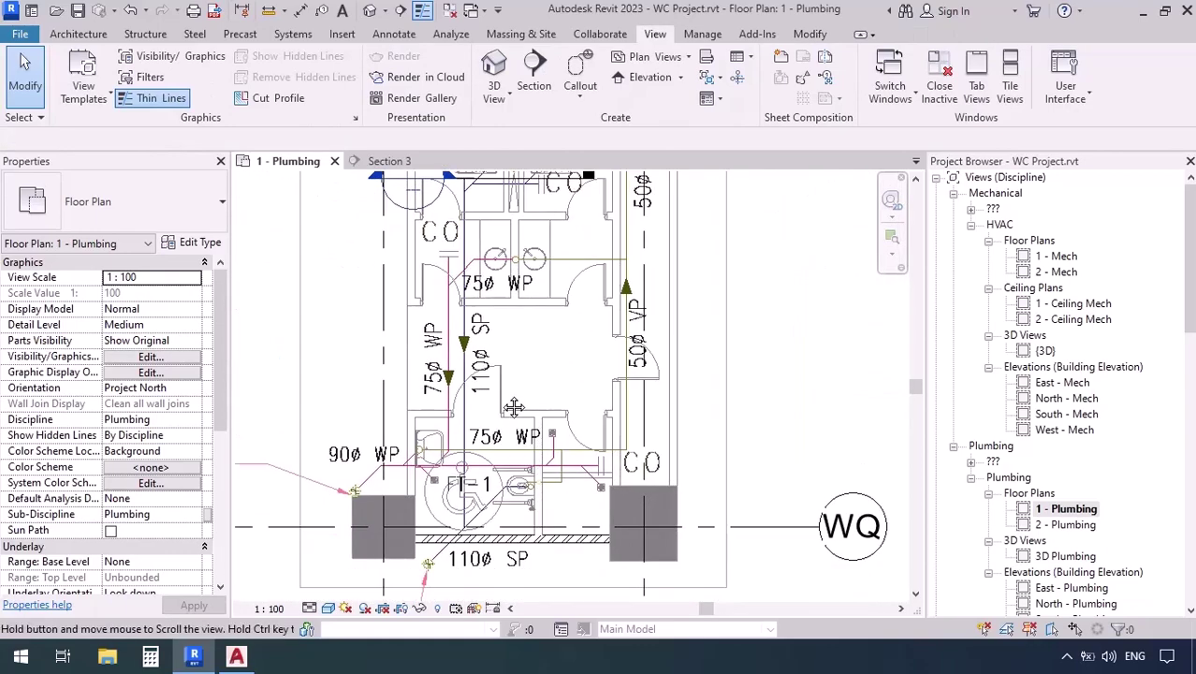
scroll(522, 477, up, 5)
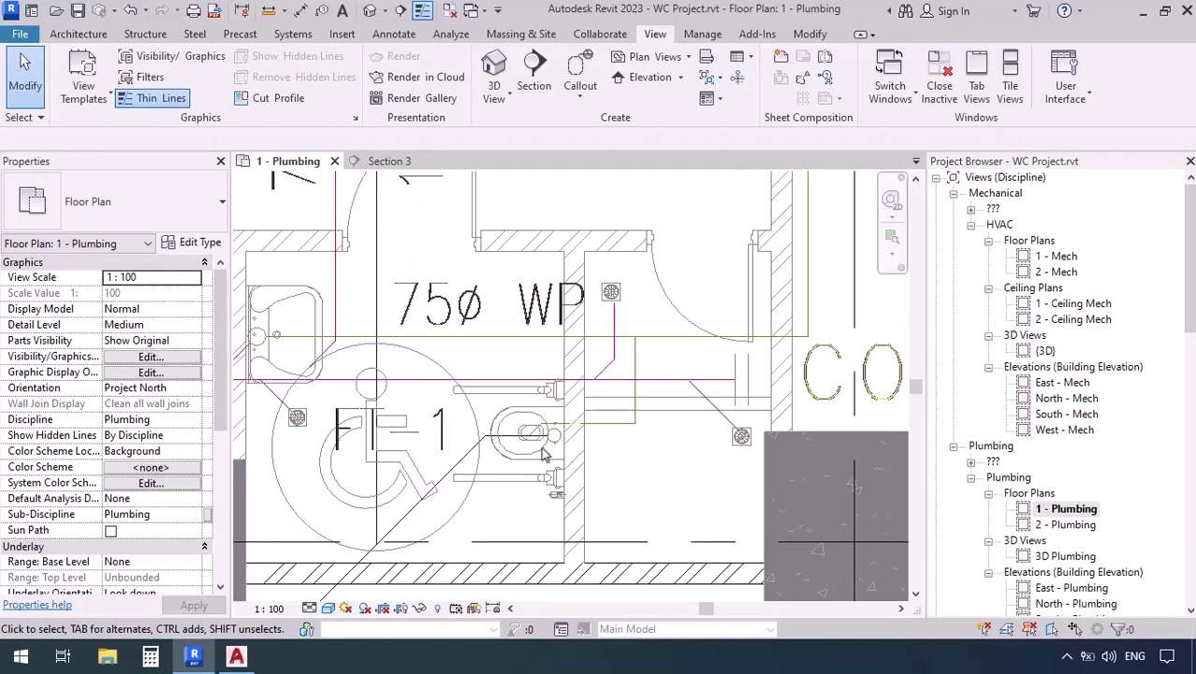
- Browse for a family to load in the Metric Library folder US > Plumbing > MEP > Fixtures > Water Closets
click(342, 34)
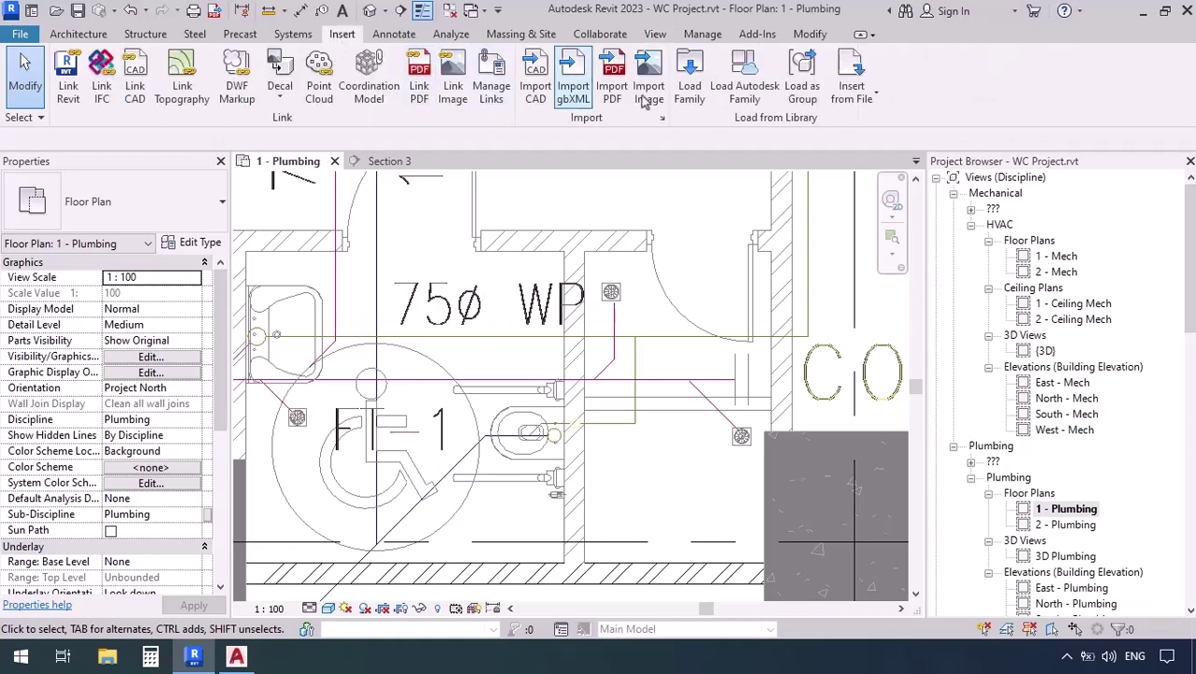
click(690, 79)
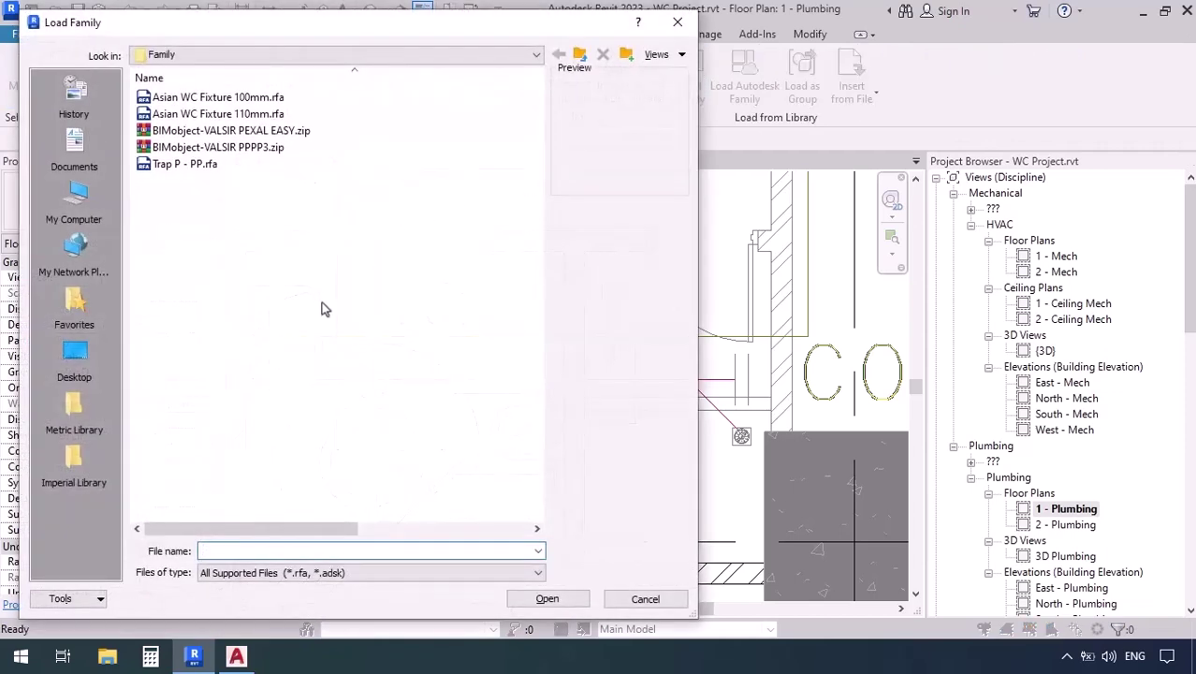
click(69, 416)
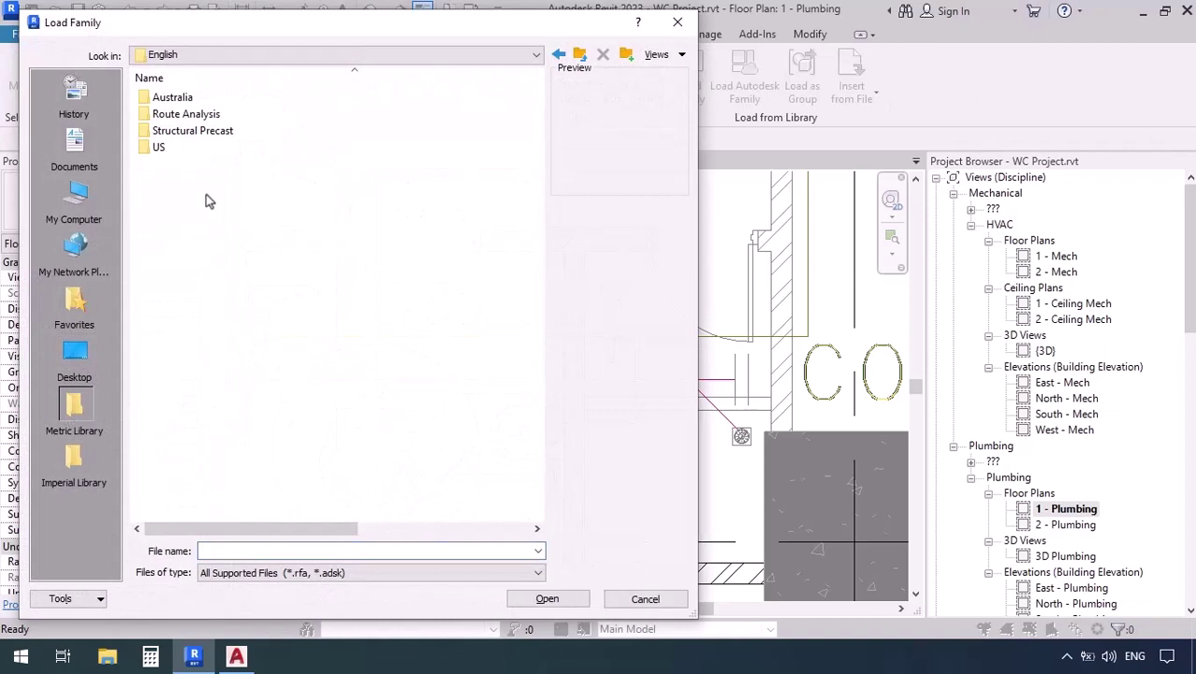
double_click(174, 150)
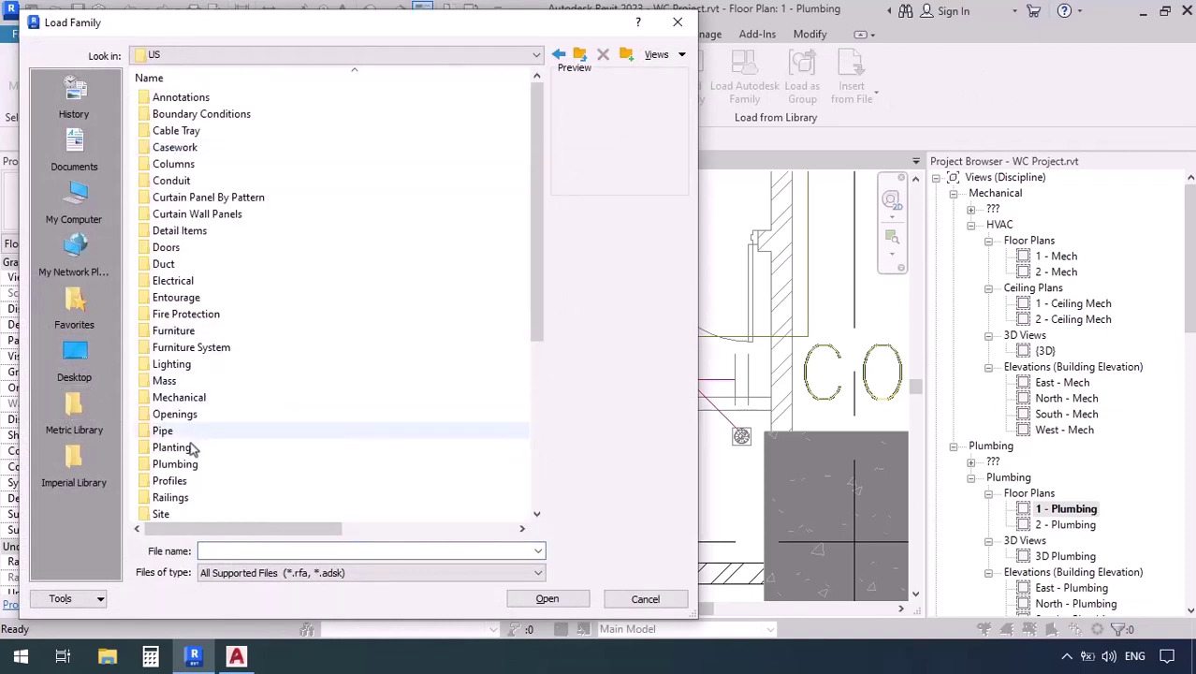
double_click(184, 464)
double_click(166, 113)
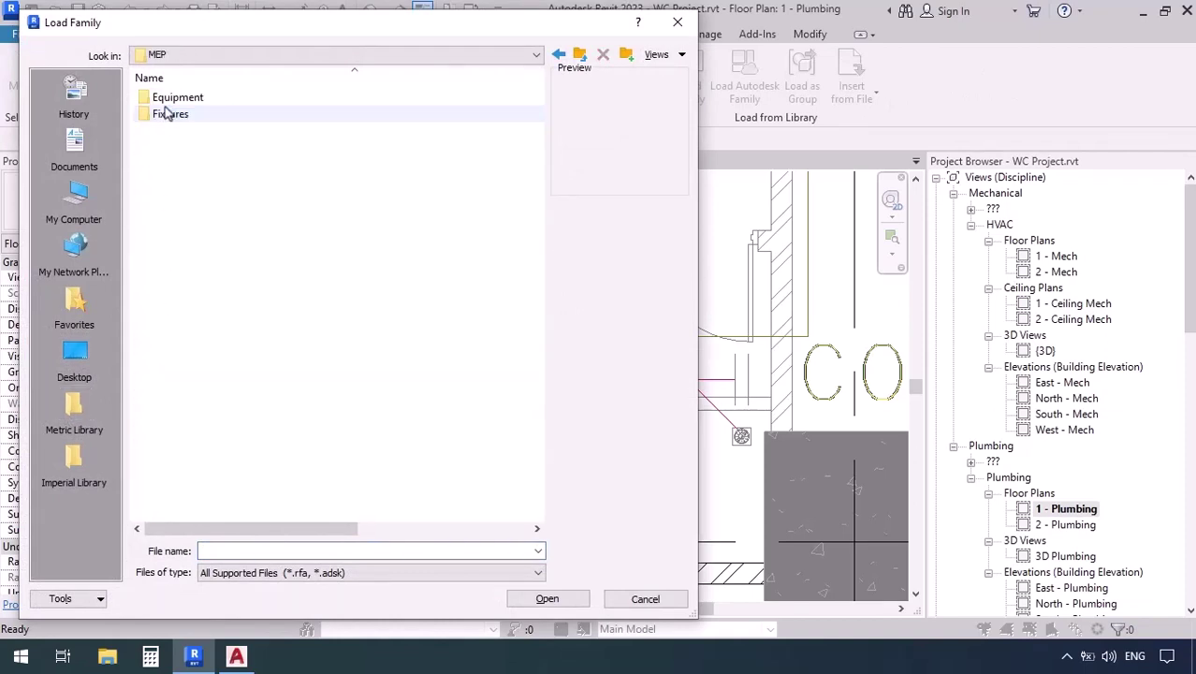
double_click(166, 113)
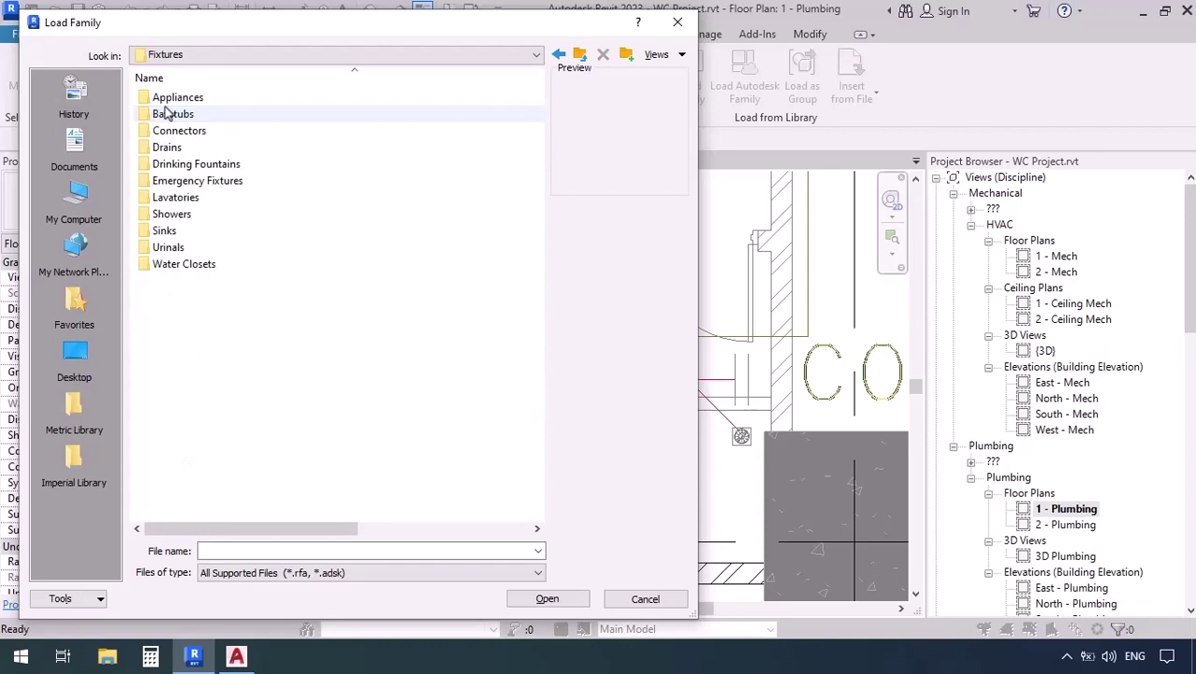
double_click(191, 265)
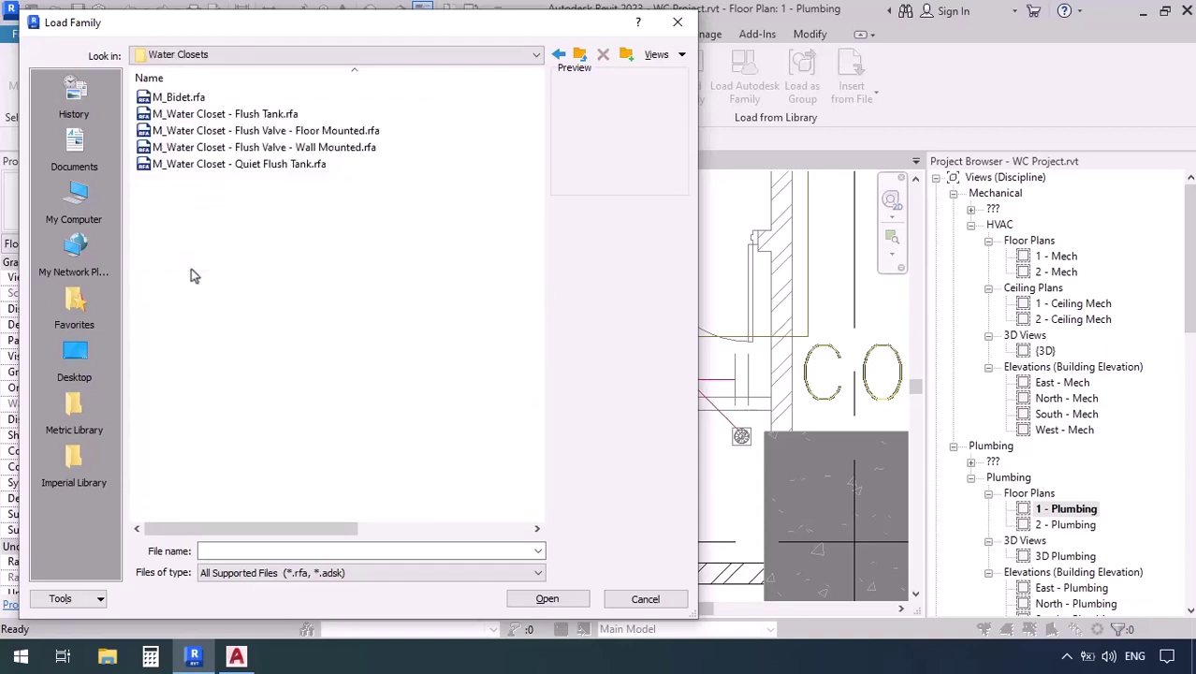
- Preview the bidet and water closet families, and load M_Water Closet - Flush Tank.rfa into the project
click(179, 98)
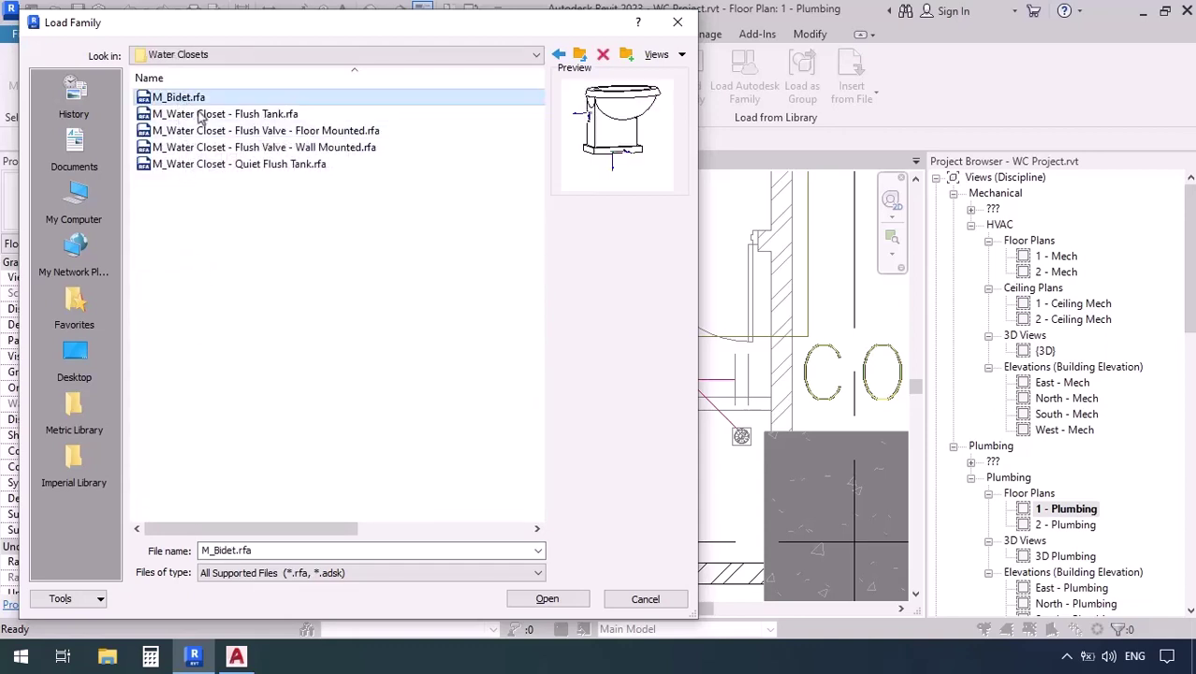
click(199, 115)
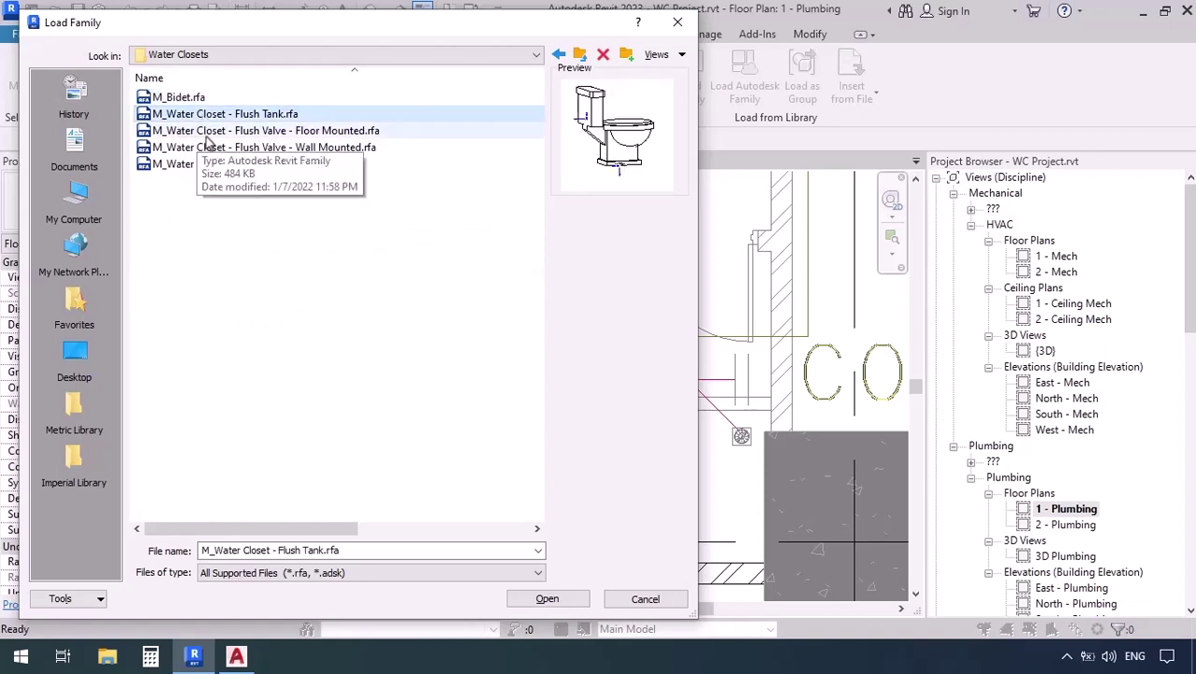
click(209, 133)
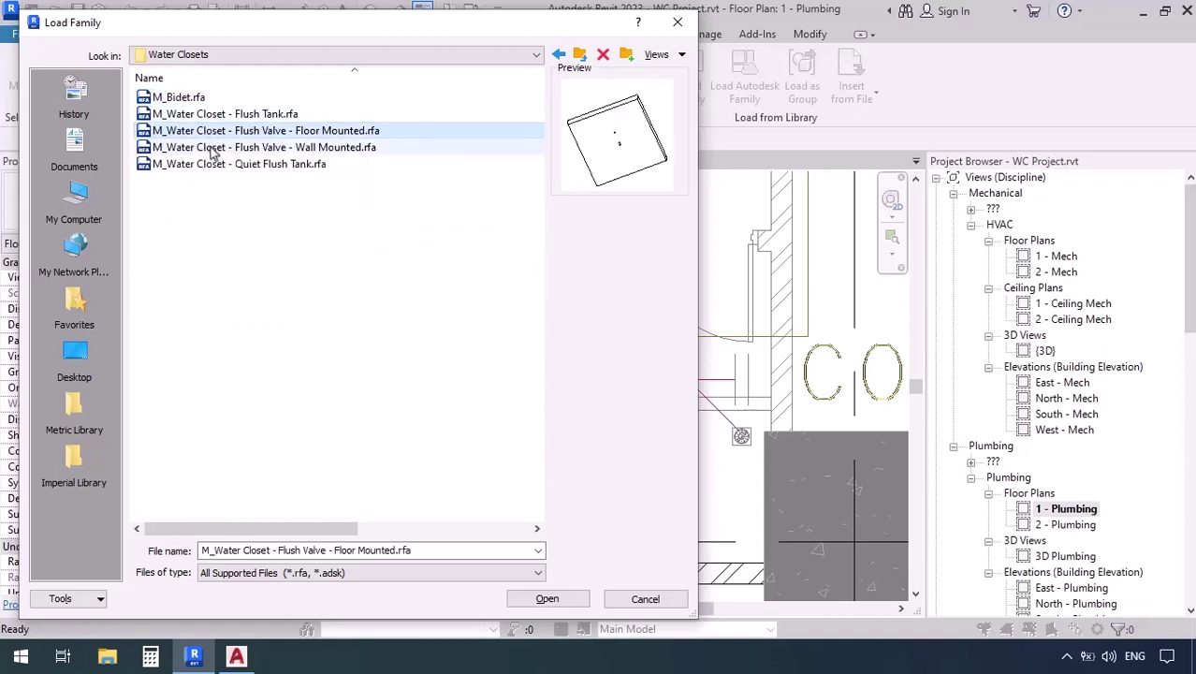
click(218, 148)
click(234, 134)
click(235, 148)
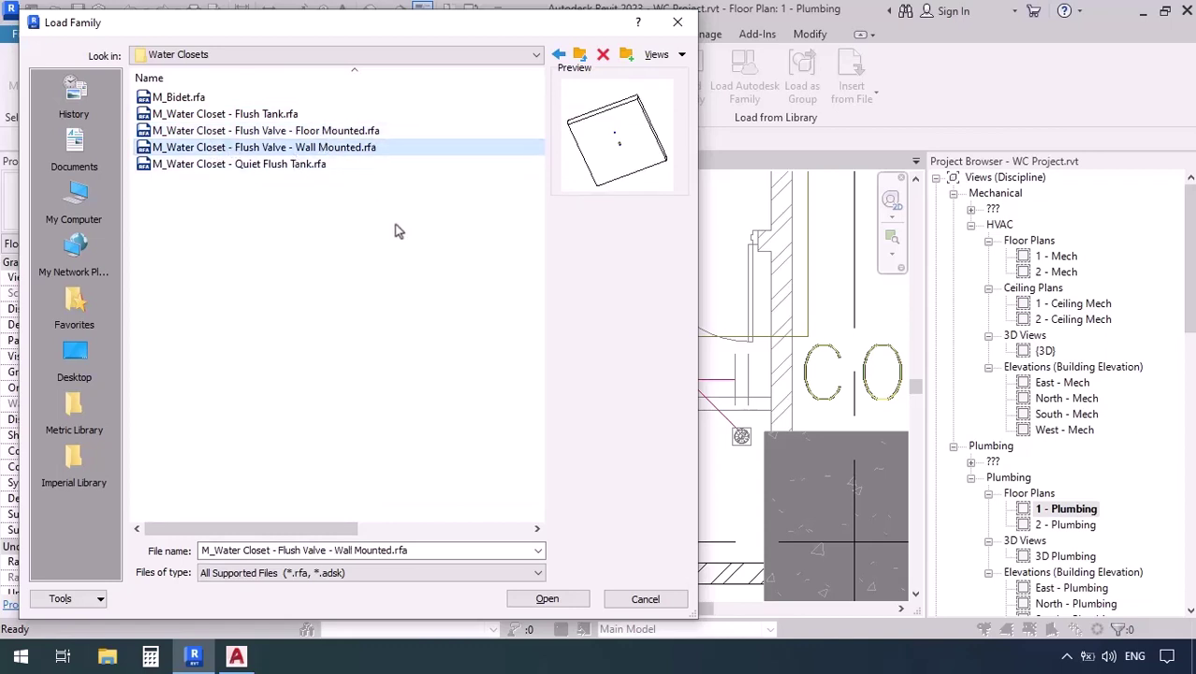
click(240, 165)
click(253, 115)
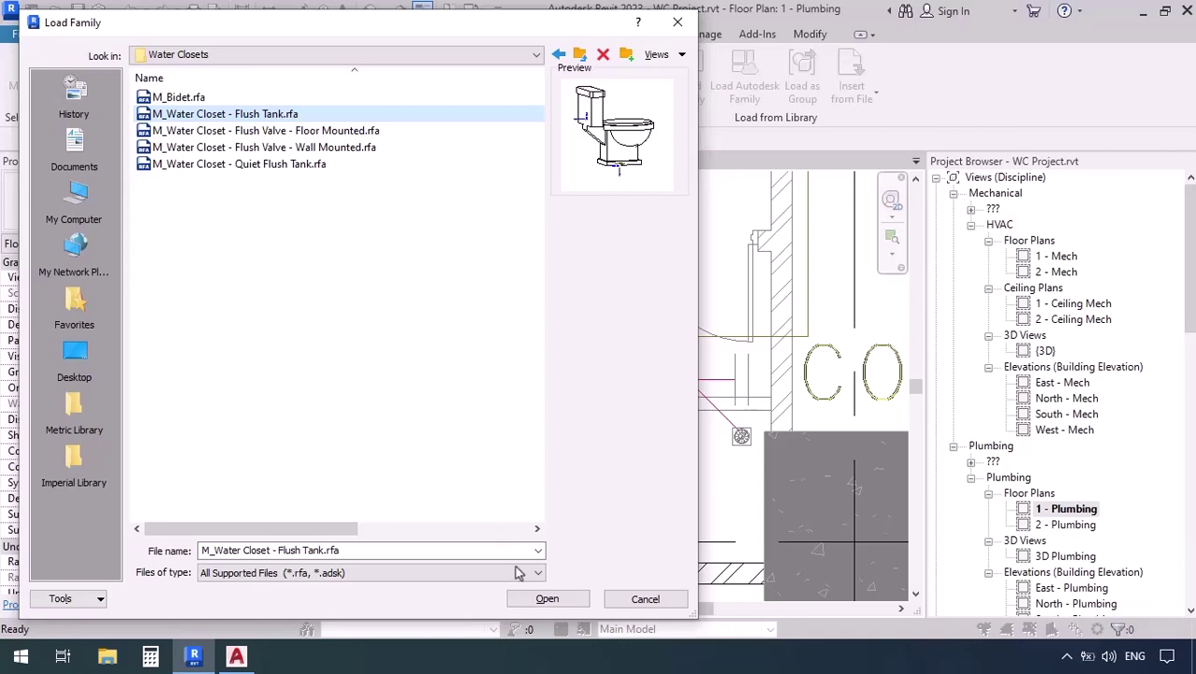
click(546, 602)
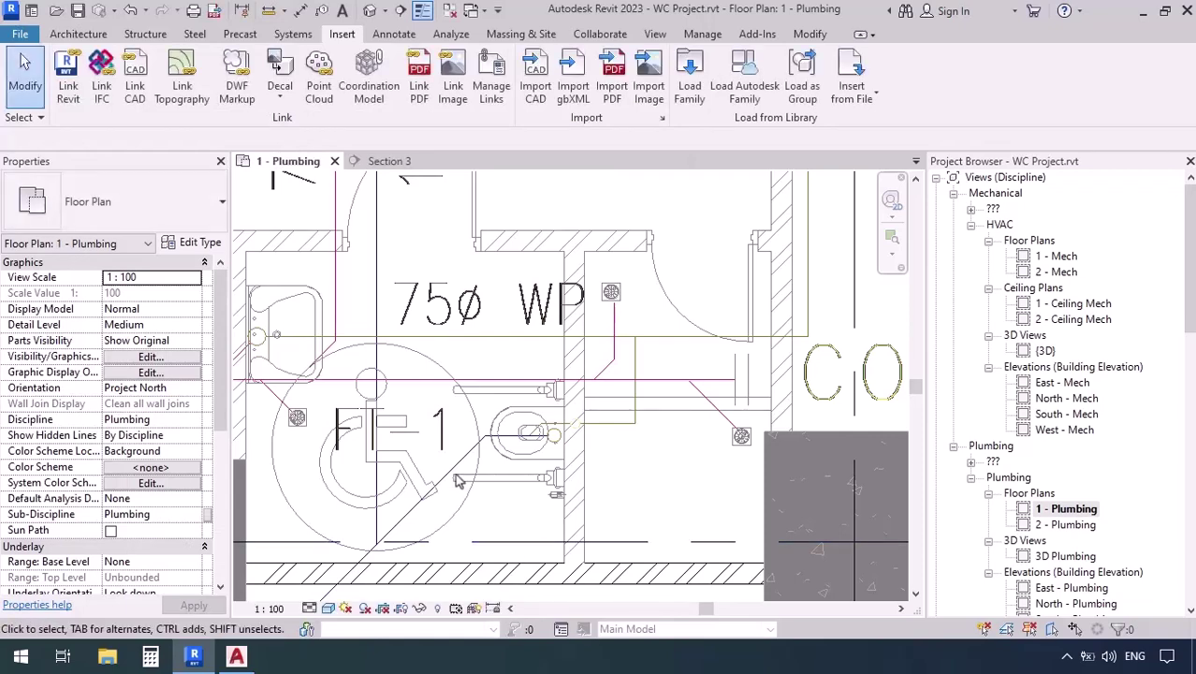
- Start placing a plumbing fixture with the M_Water Closet - Flush Tank type Public - 6.1 Lpf
click(293, 34)
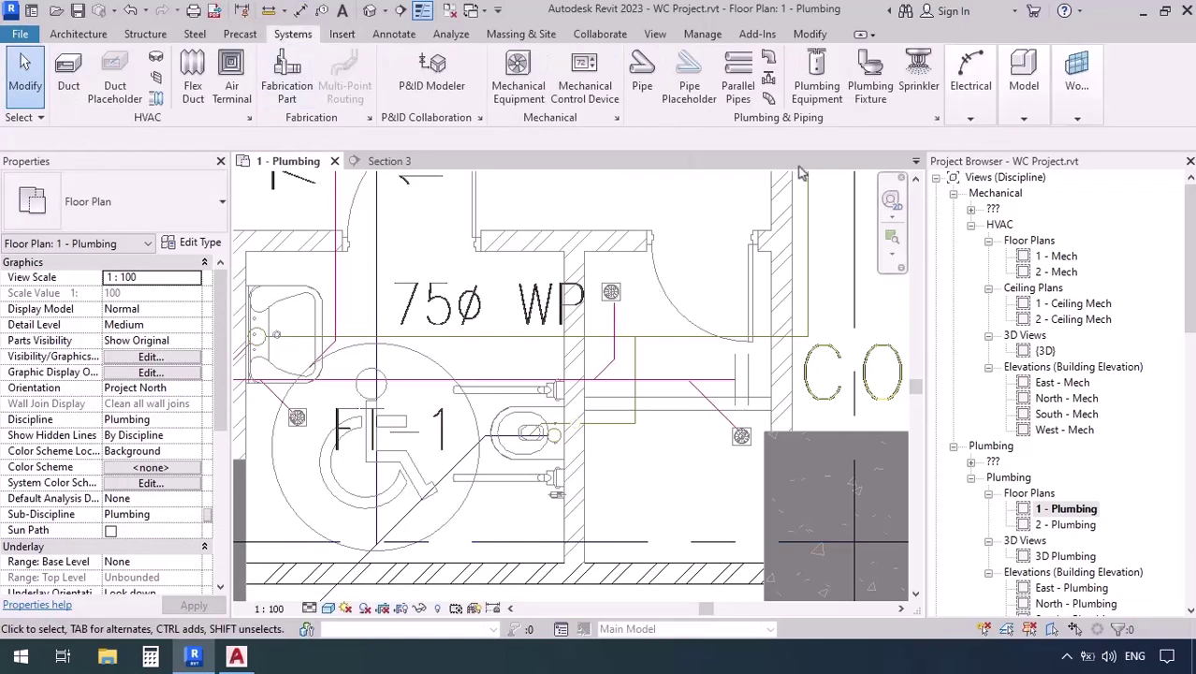
click(870, 78)
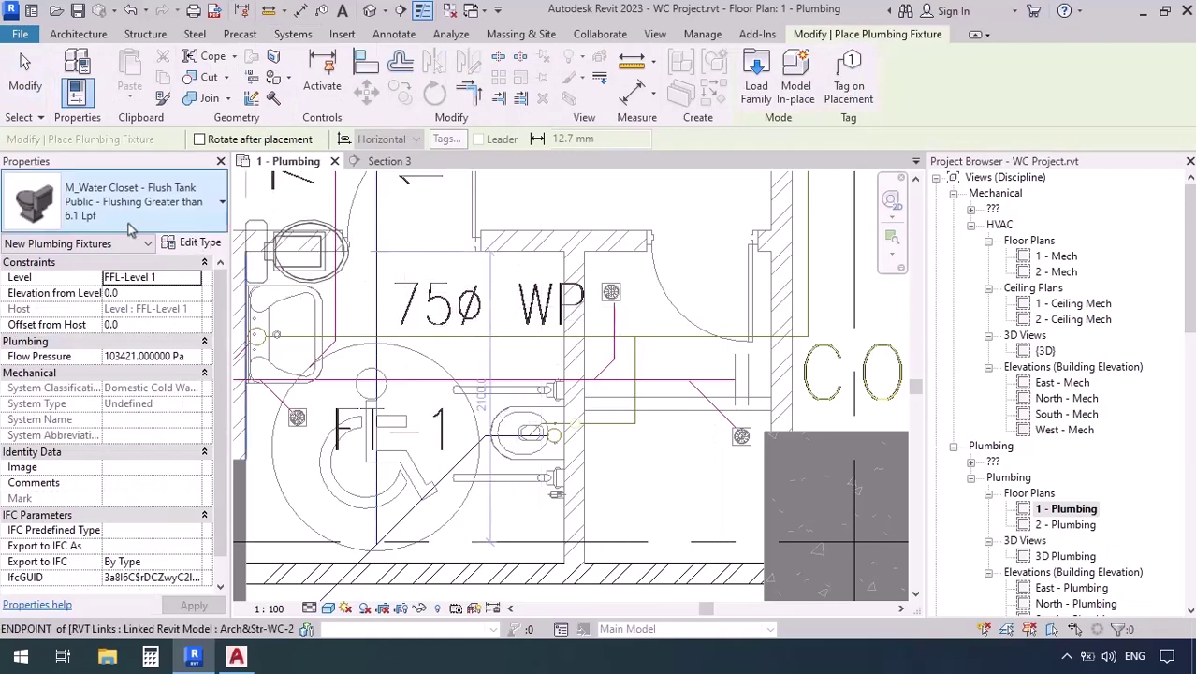
click(158, 207)
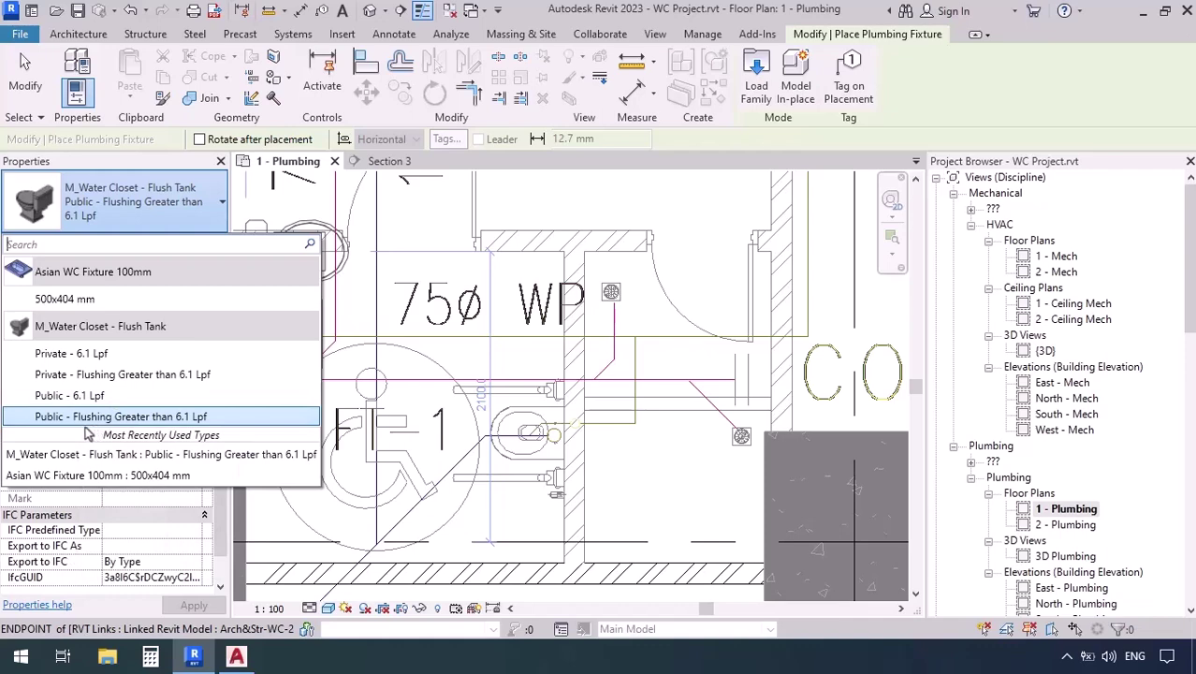
mouse_move(82, 426)
mouse_move(45, 419)
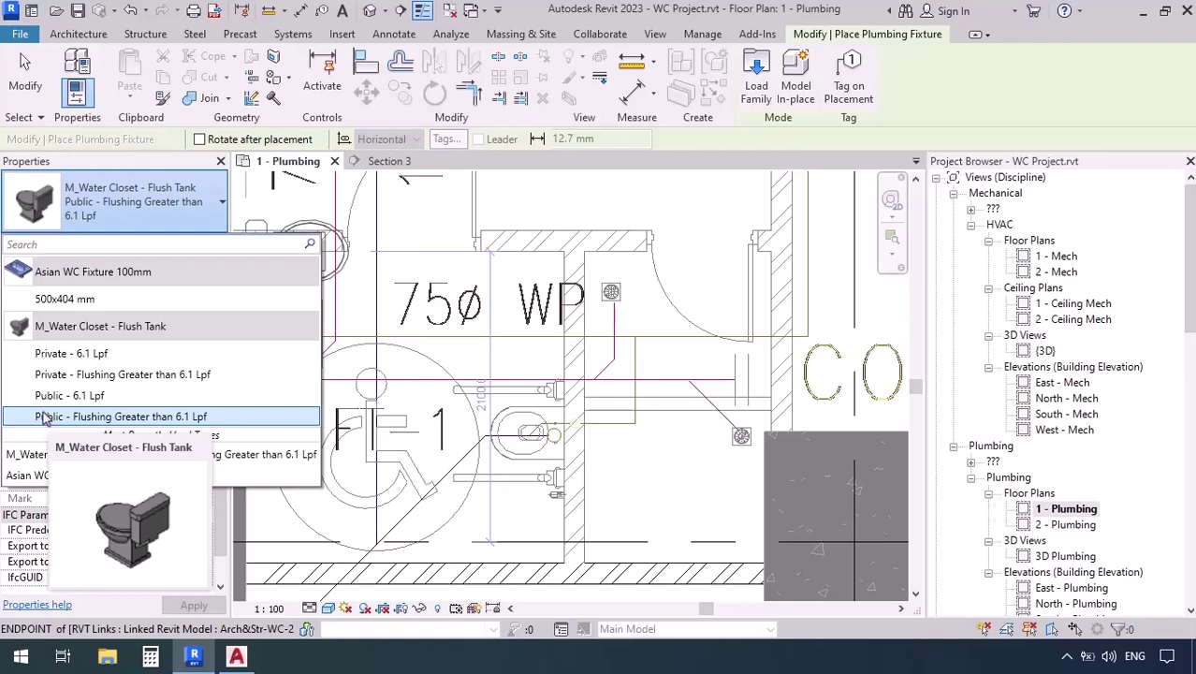
click(51, 395)
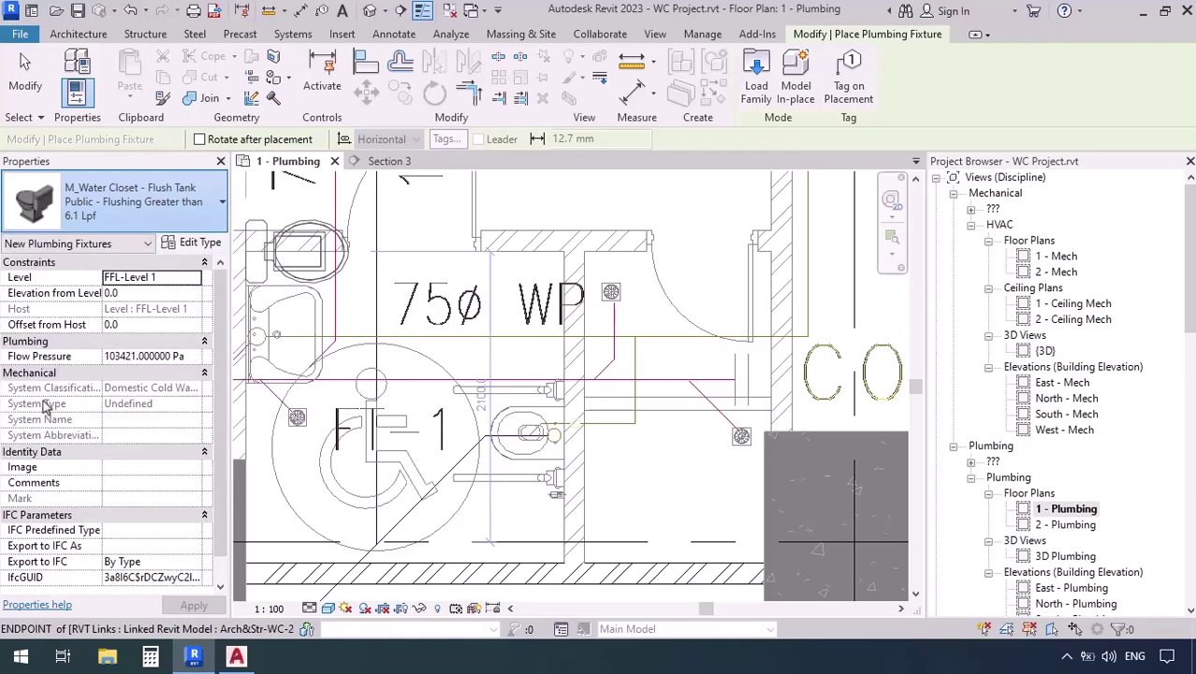
- Compare the type properties of Private - 6.1 Lpf and Public - 6.1 Lpf, keeping Public - 6.1 Lpf selected
click(192, 242)
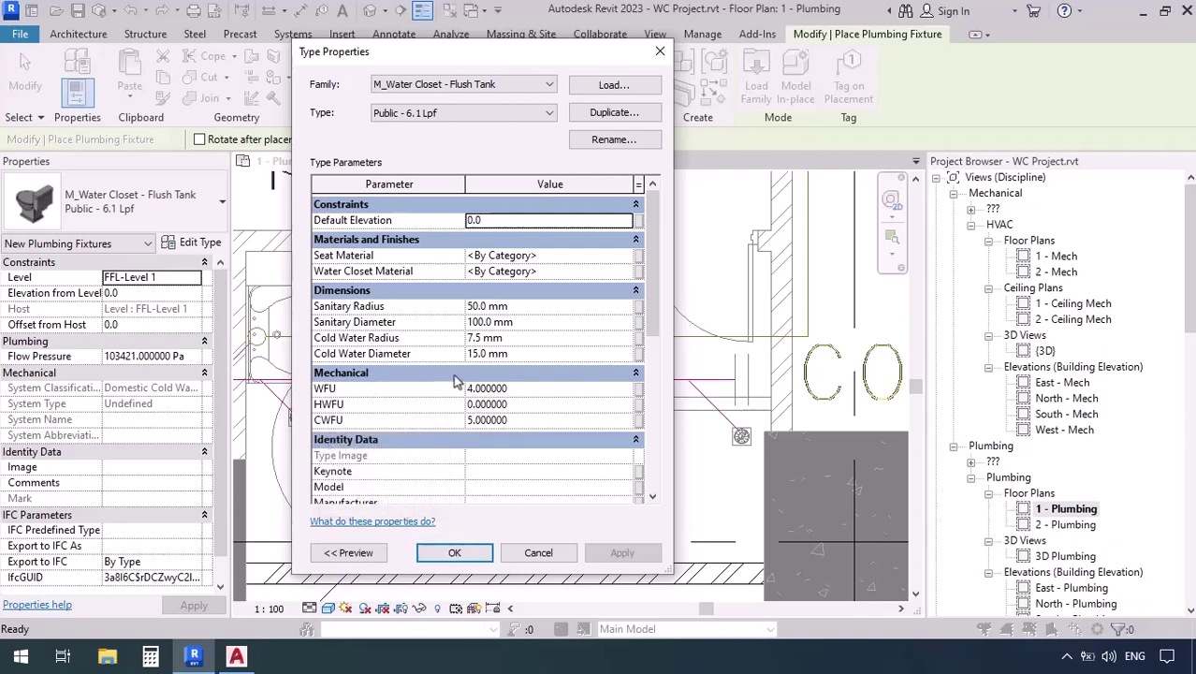
click(404, 113)
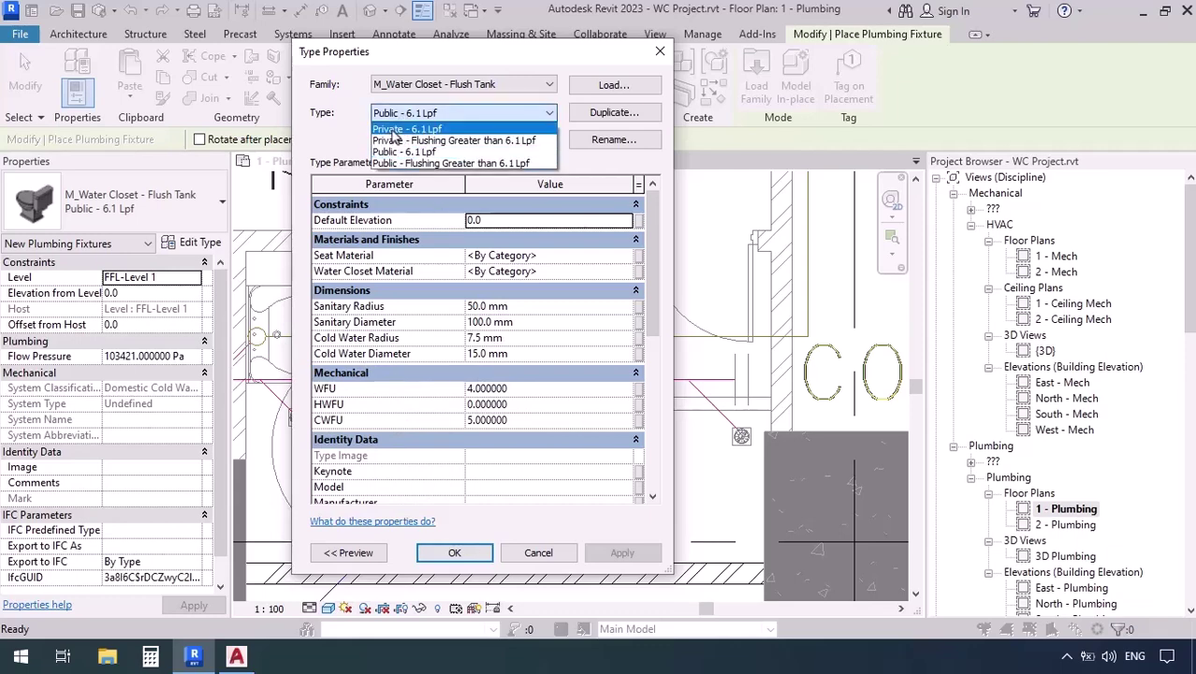
click(394, 131)
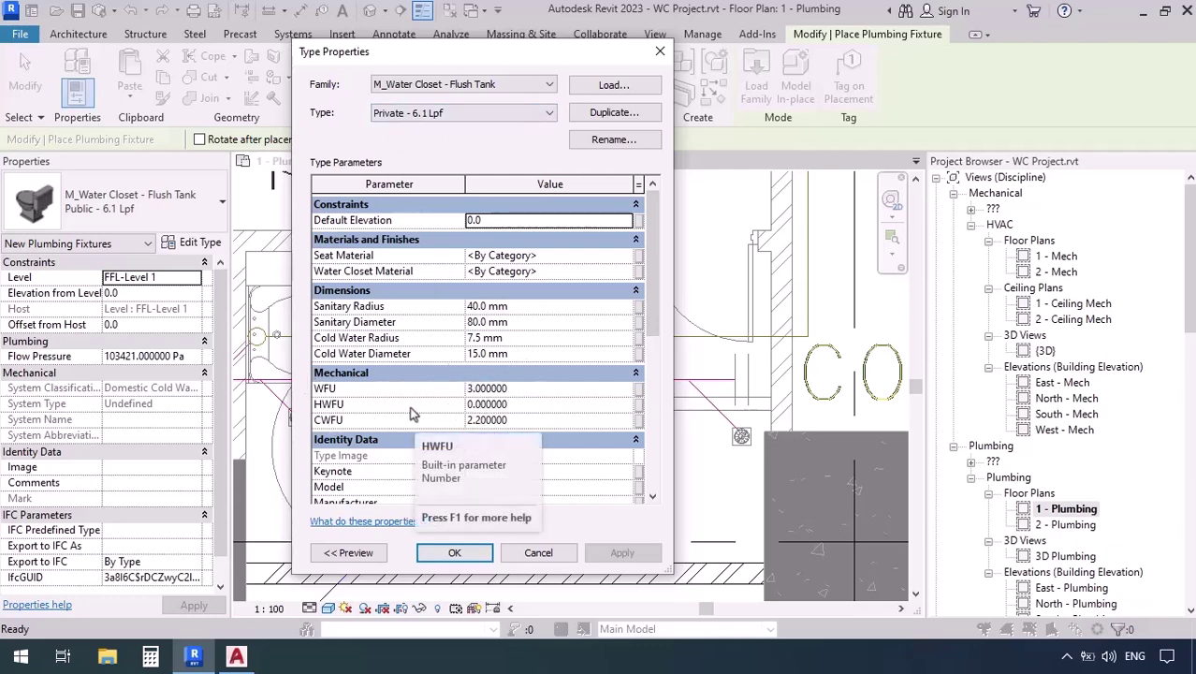
click(385, 112)
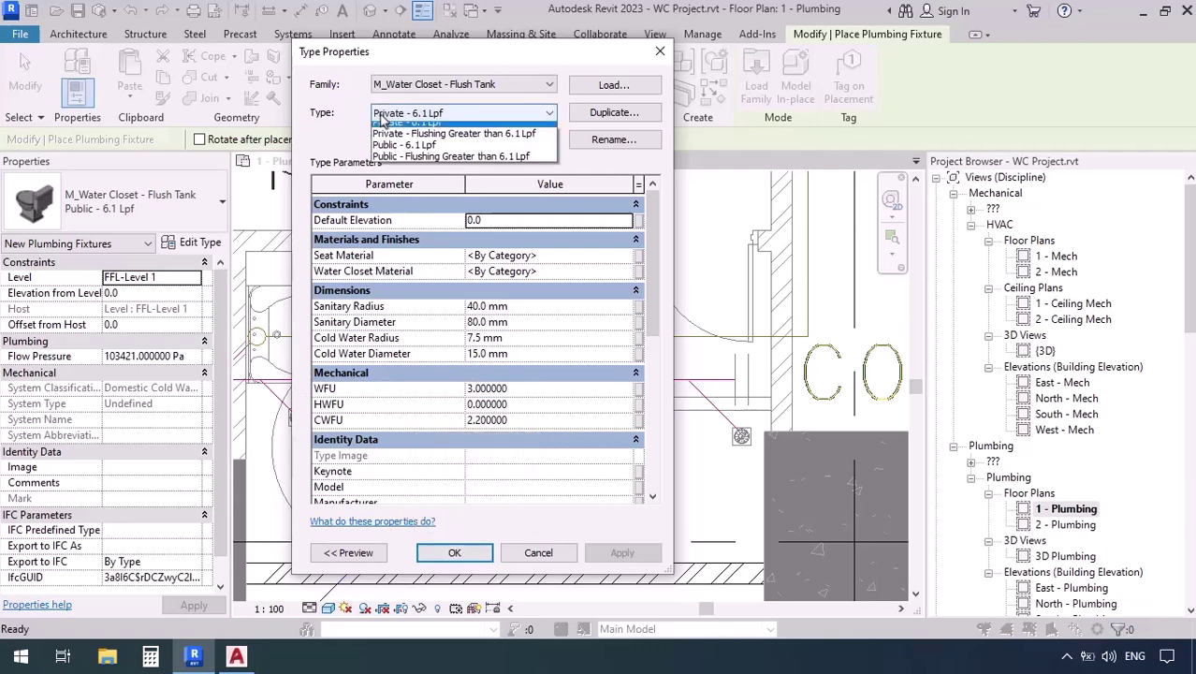
click(386, 152)
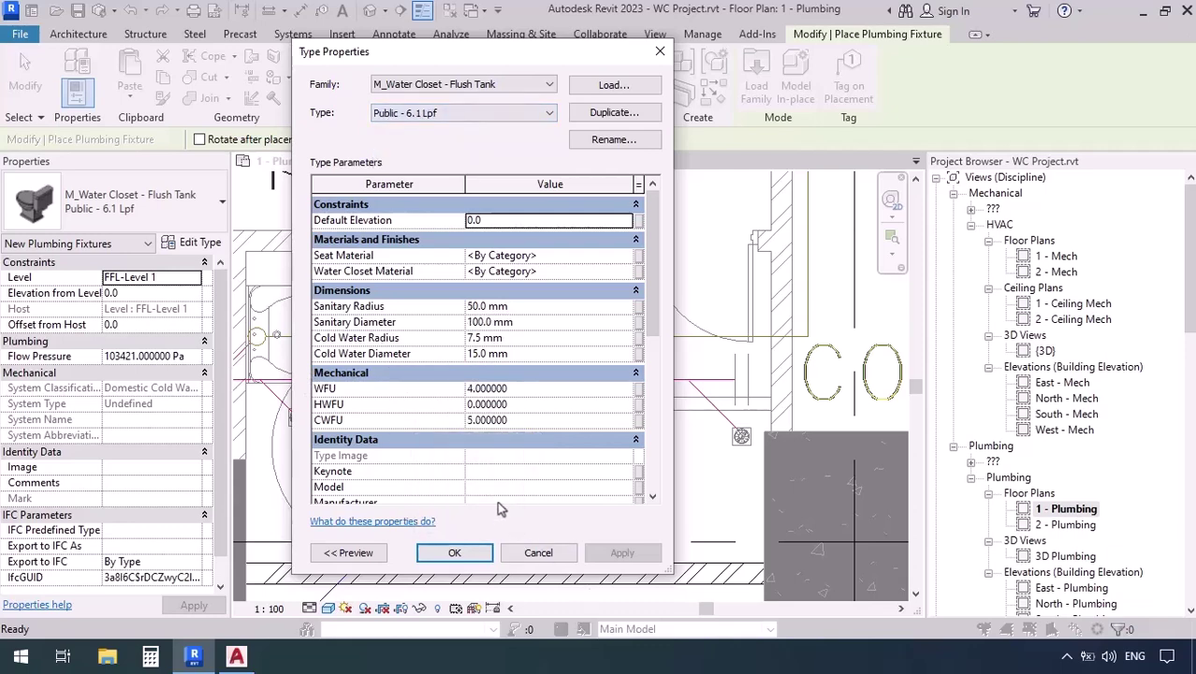
click(454, 552)
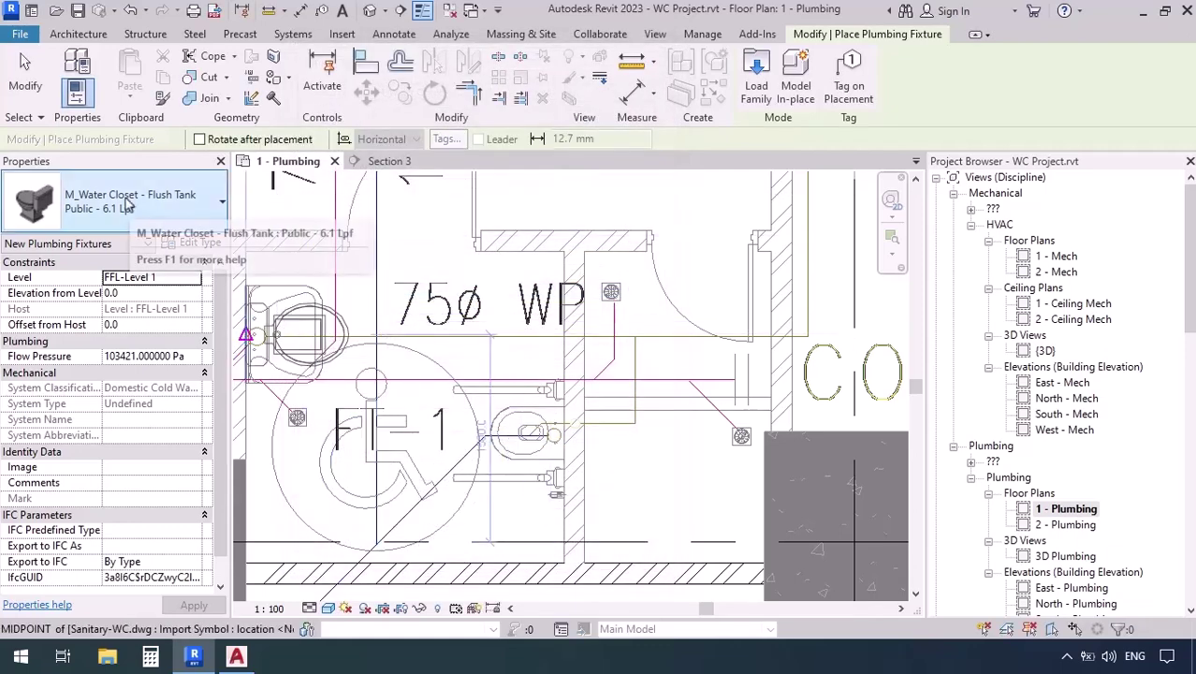
- Place the water closet on FFL-Level 2 over the drawing's WC symbol in the accessible toilet room and end placement
click(192, 277)
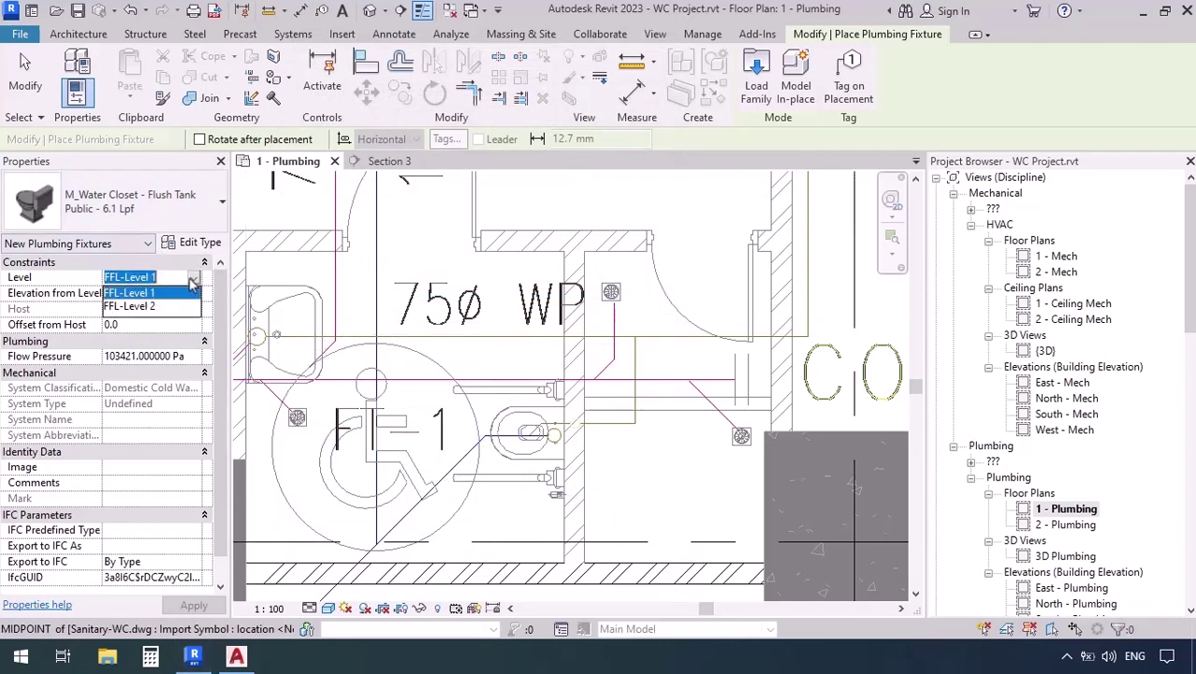
click(150, 307)
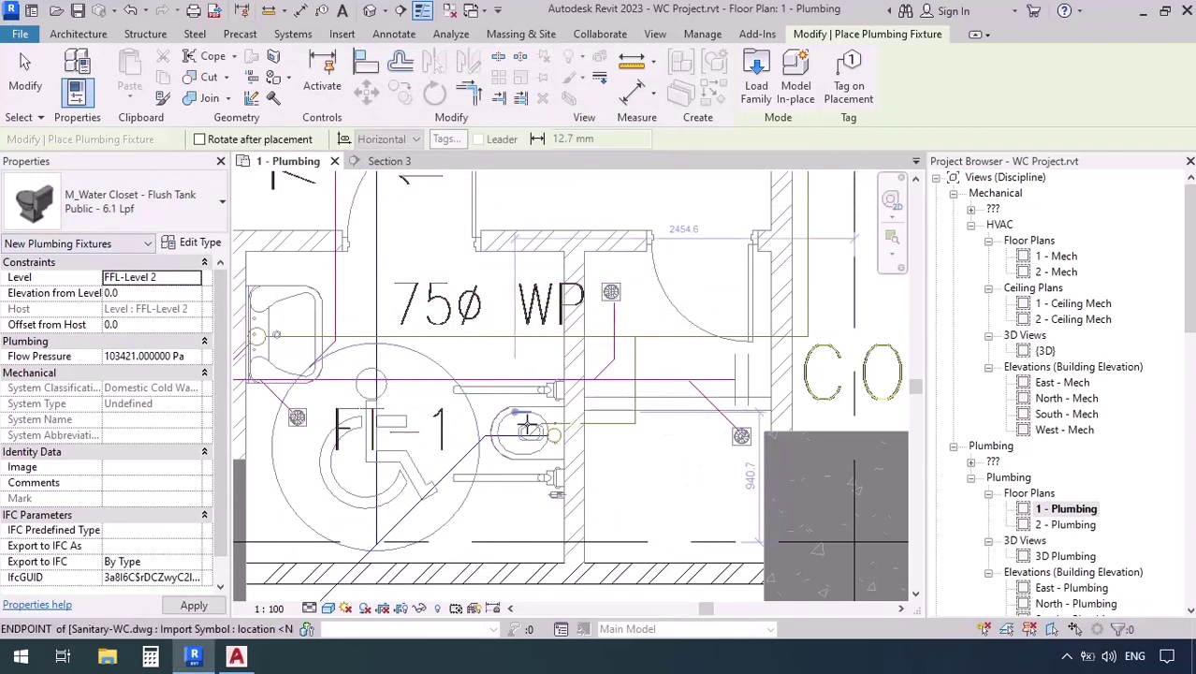
click(517, 432)
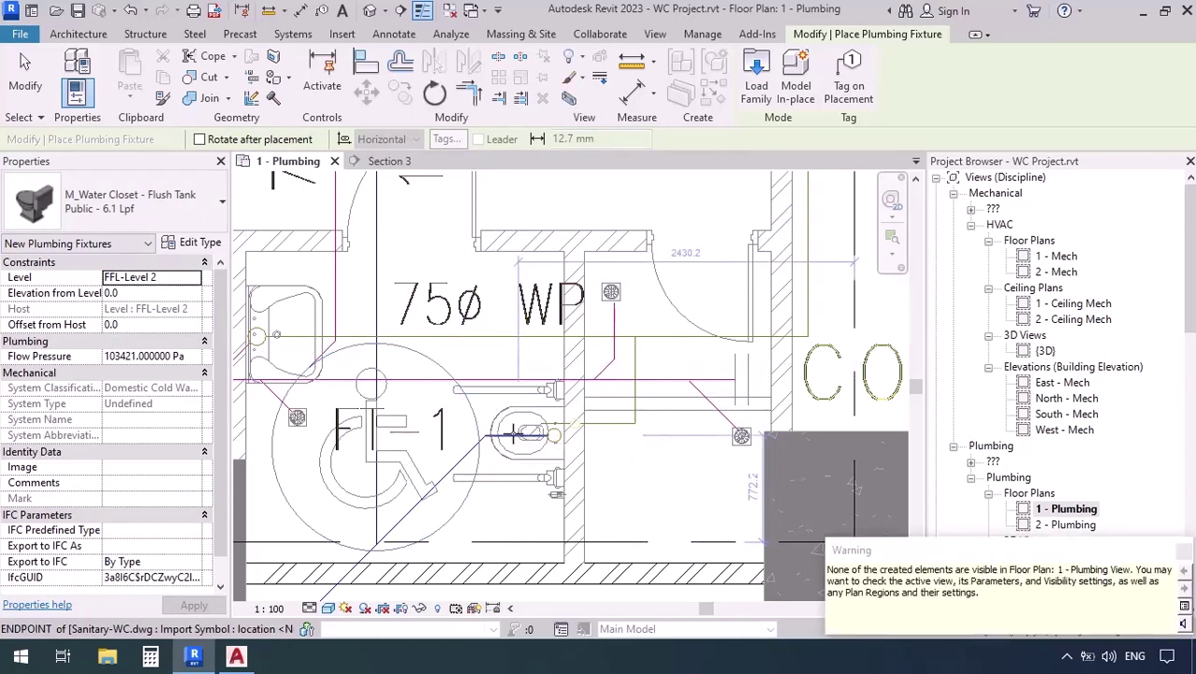
key(Escape)
key(Escape)
- Move the Section 3 line down through the accessible toilet room and open its section view
scroll(513, 478, down, 3)
scroll(512, 477, down, 2)
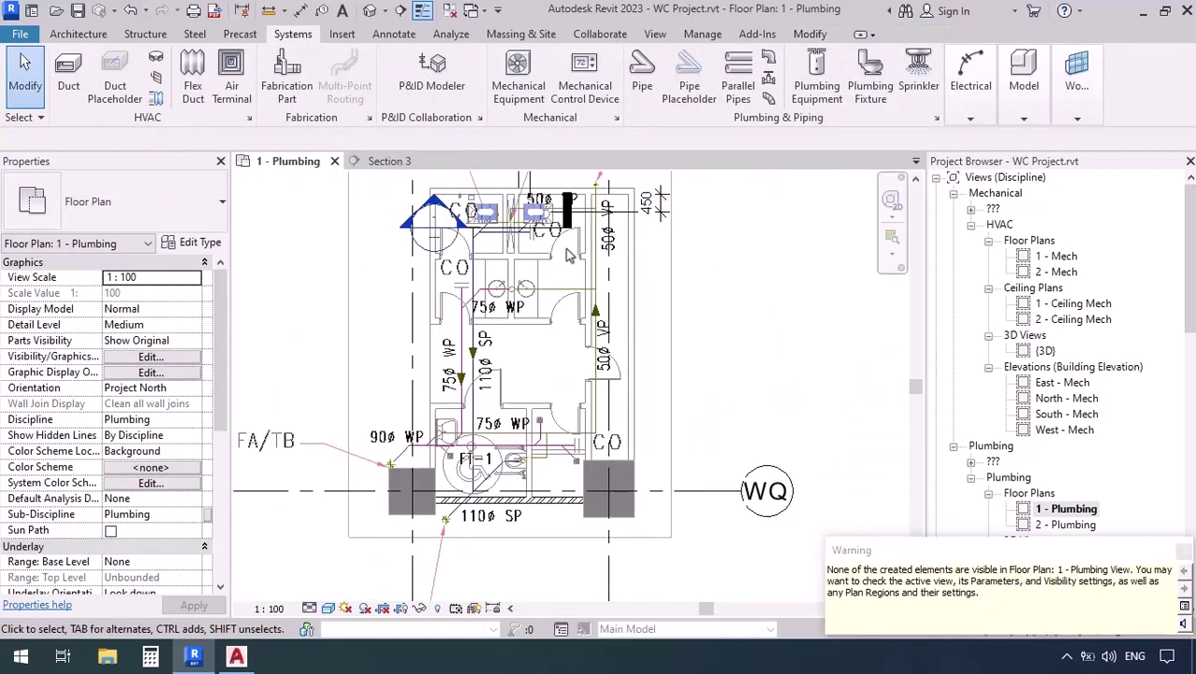
click(530, 225)
drag(530, 225, 530, 473)
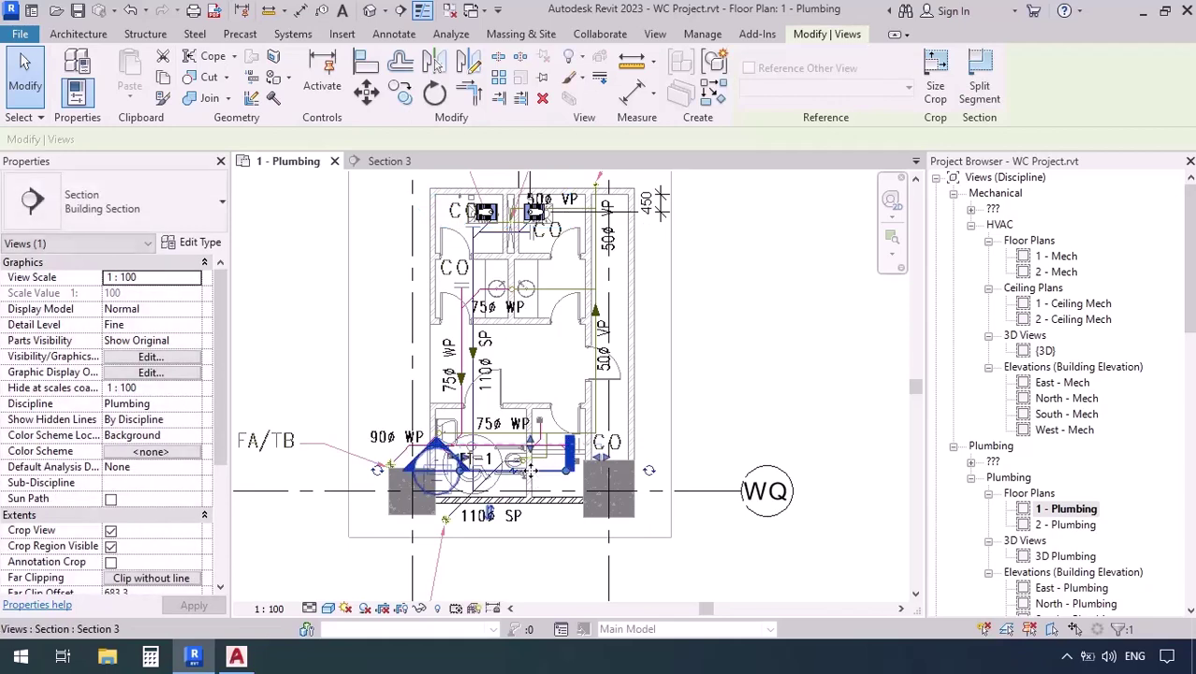
right_click(527, 473)
click(575, 255)
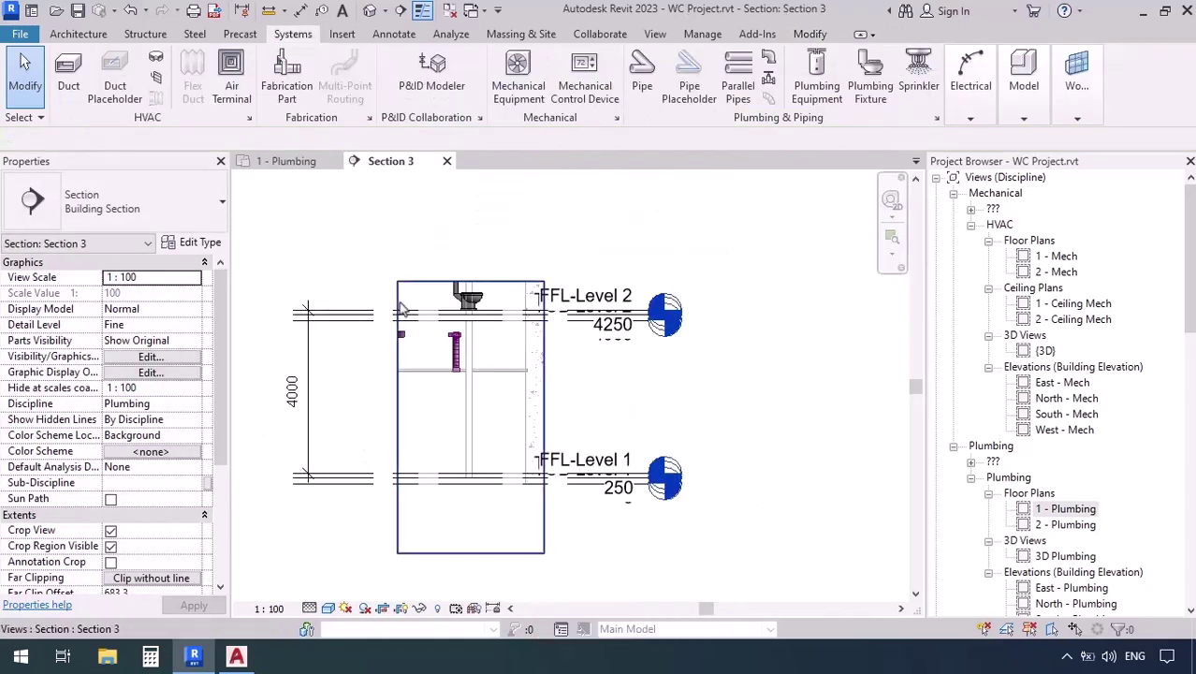
- Extend the Section 3 crop region upward above FFL-Level 2 and inspect the water closet's elevation against the level
scroll(400, 307, up, 1)
click(475, 280)
drag(479, 280, 481, 204)
scroll(423, 343, up, 2)
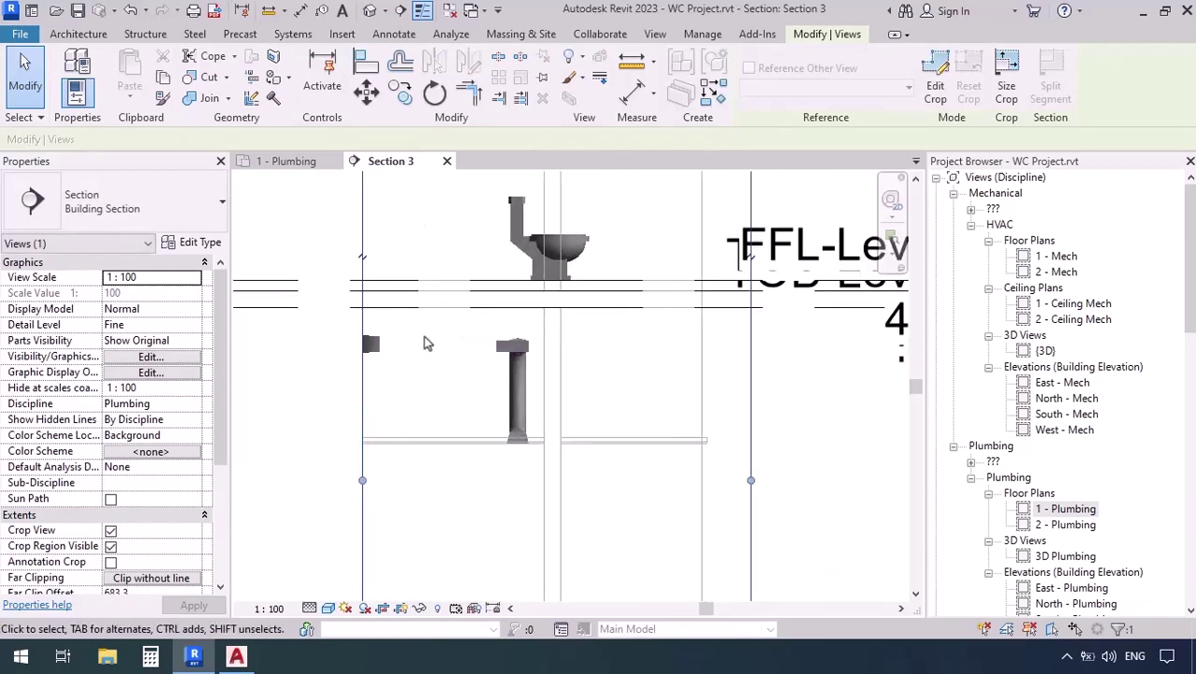
scroll(440, 329, up, 2)
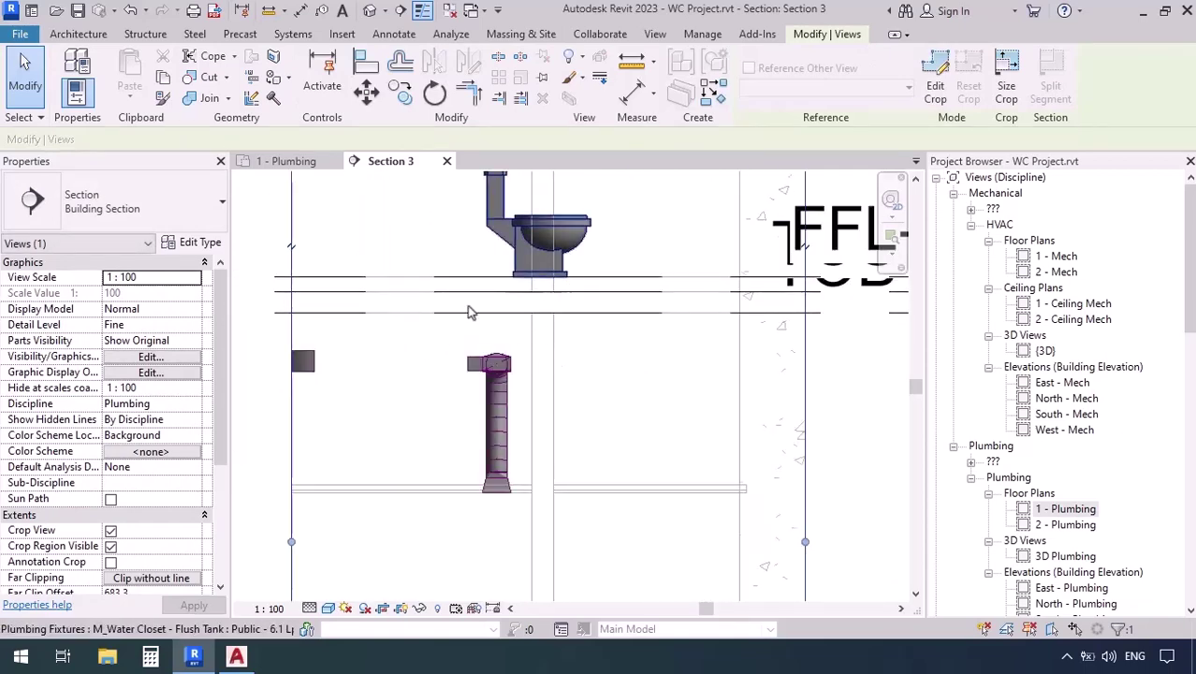
scroll(394, 342, down, 2)
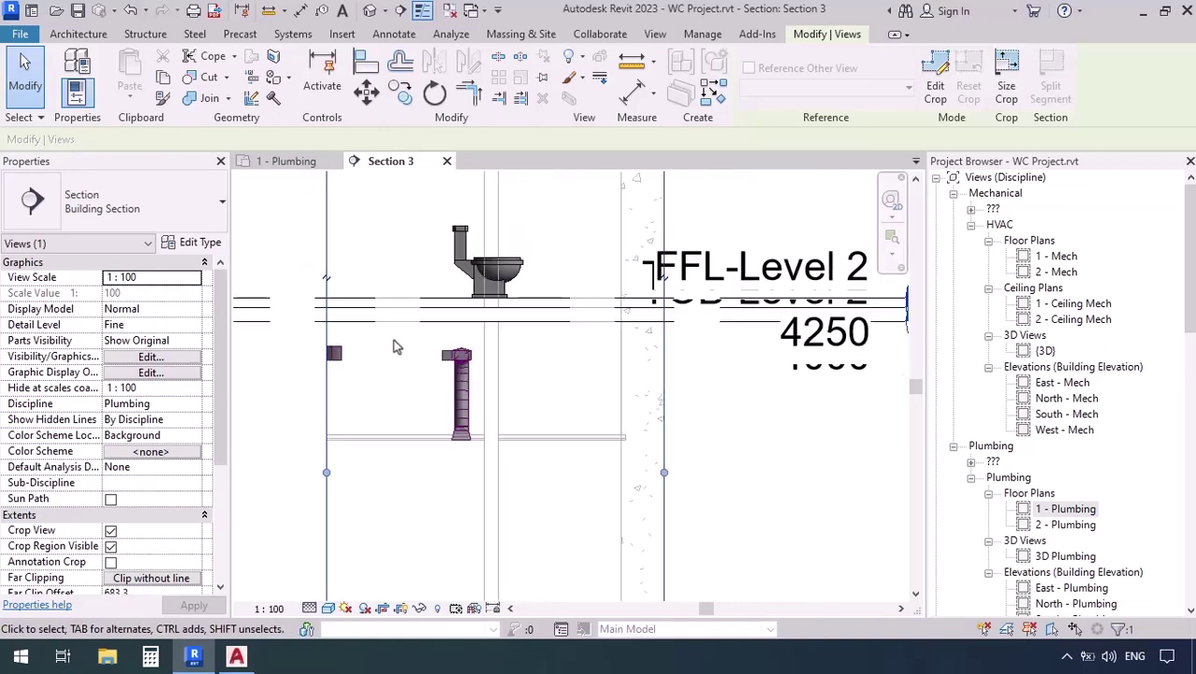
middle_drag(348, 395, 370, 379)
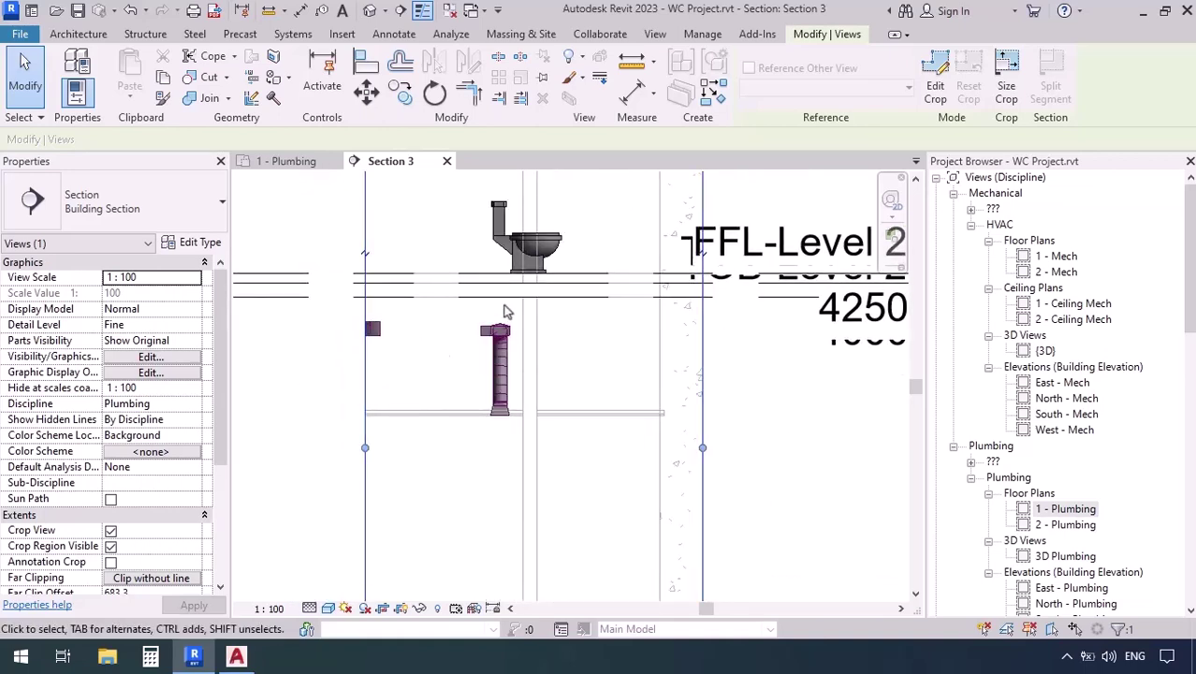
scroll(506, 311, down, 2)
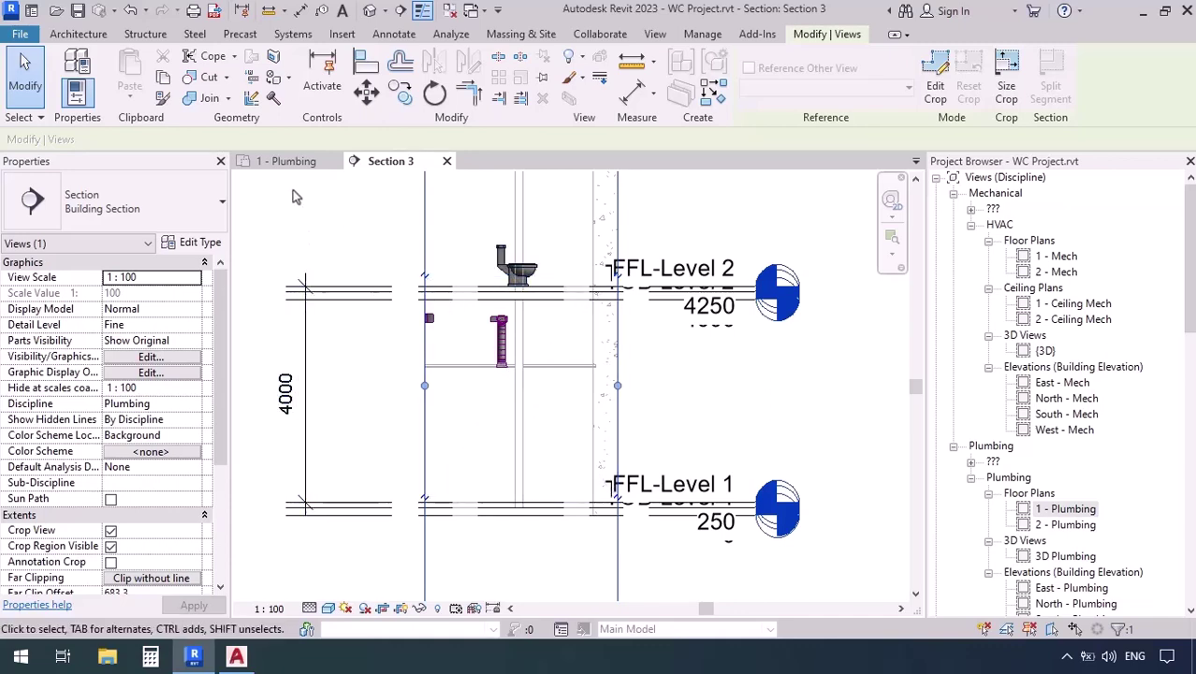
- In the 1 - Plumbing floor plan, set the view range's top offset to 5000 and cut plane offset to 4900
click(285, 161)
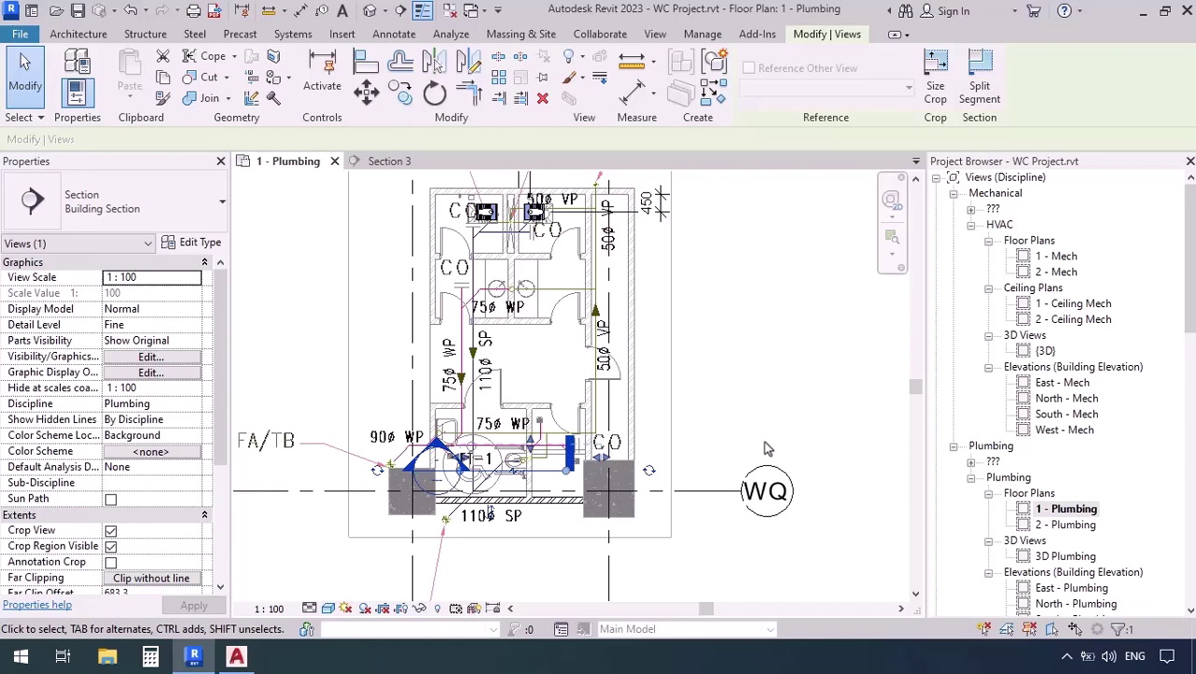
key(Escape)
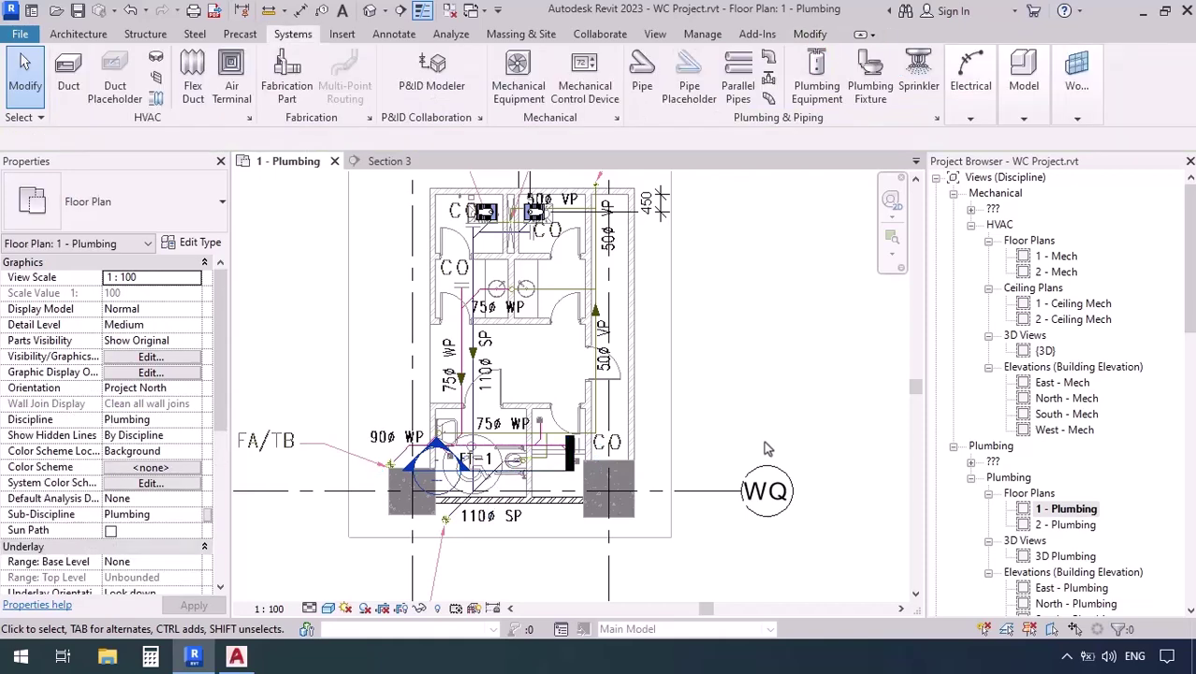
key(v)
key(r)
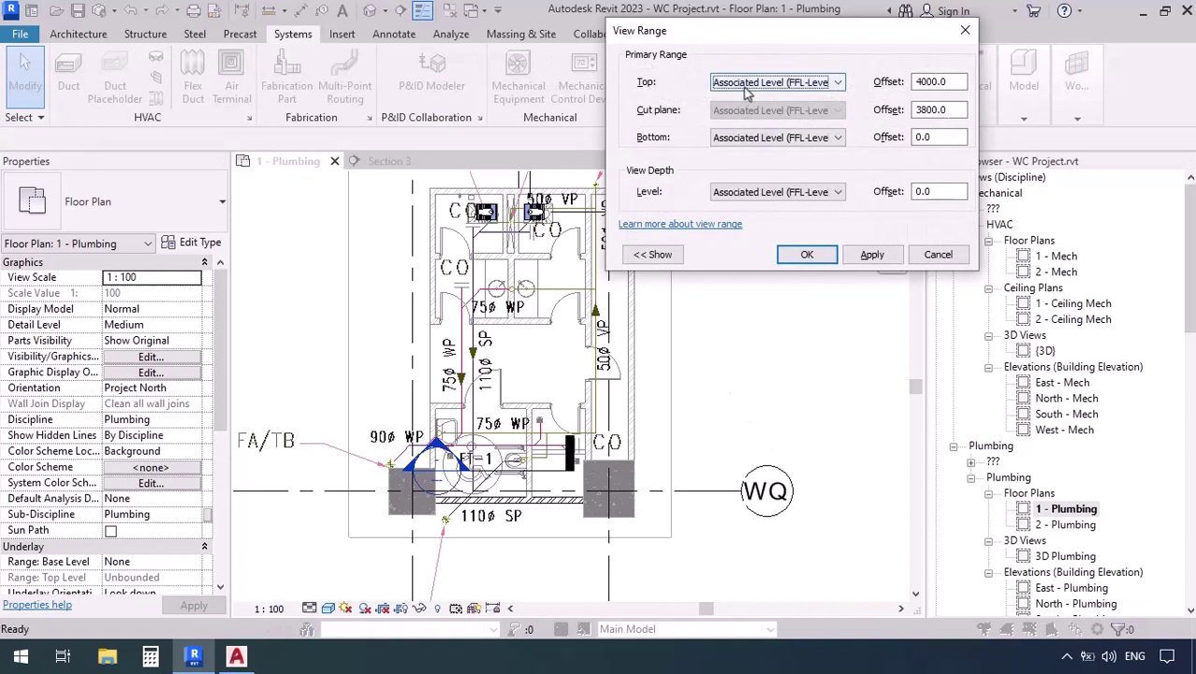
drag(958, 82, 896, 82)
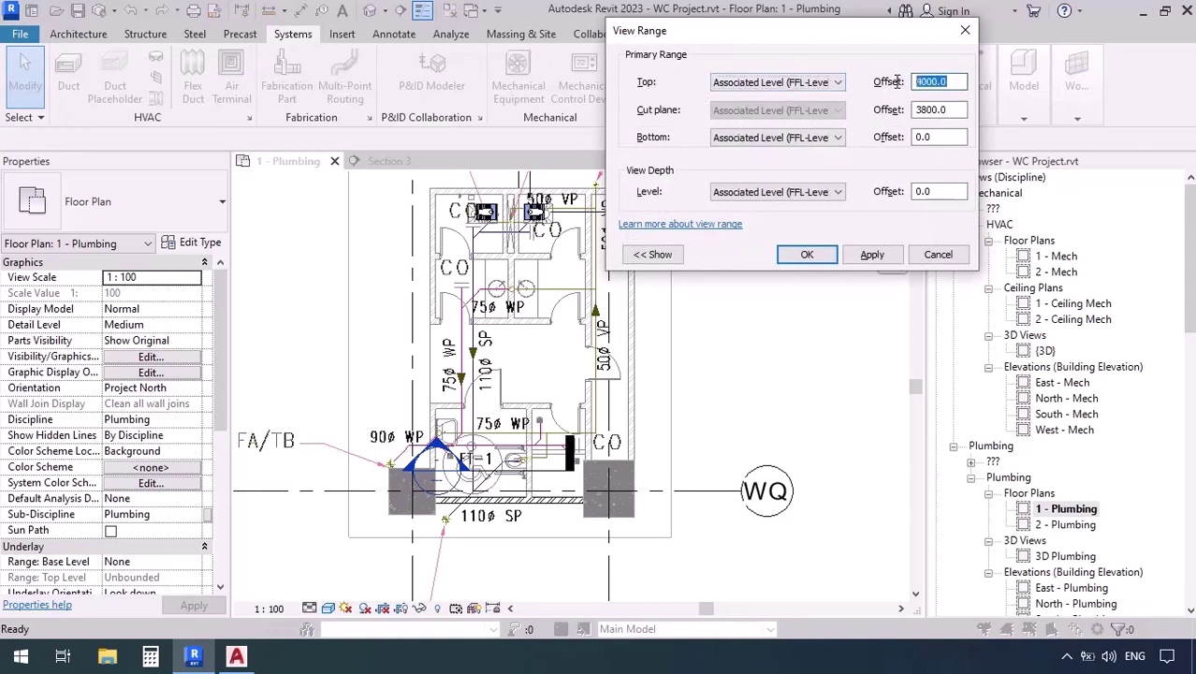
text(50)
drag(954, 109, 896, 103)
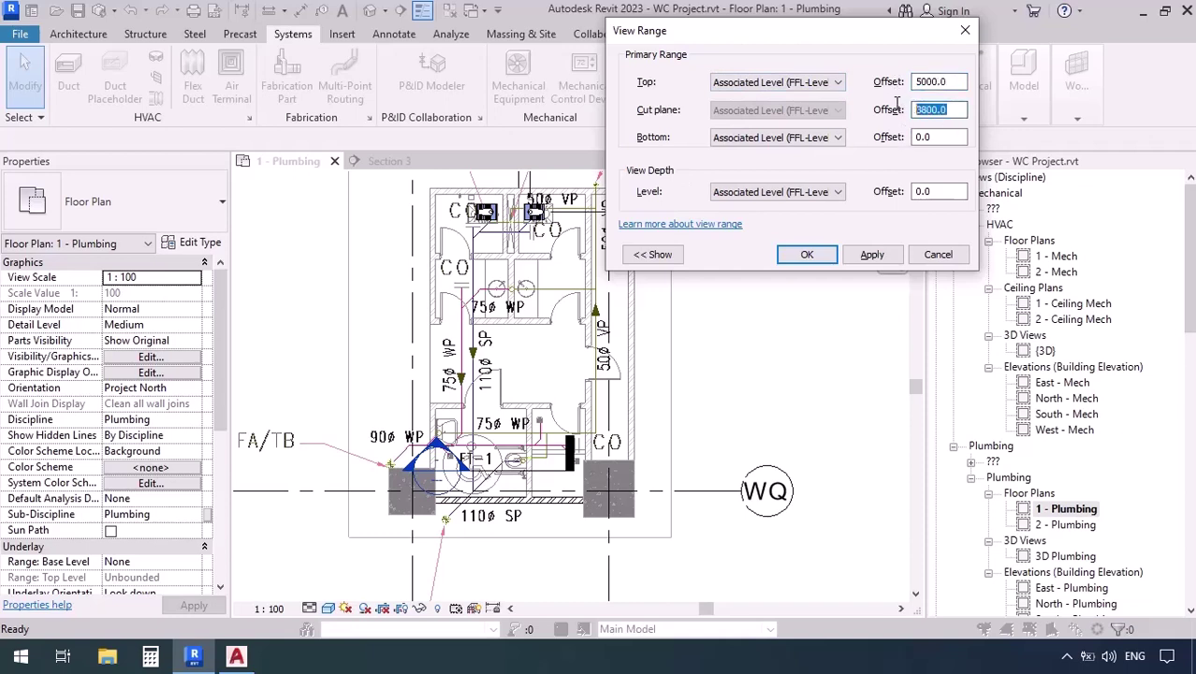
text(4900)
click(807, 254)
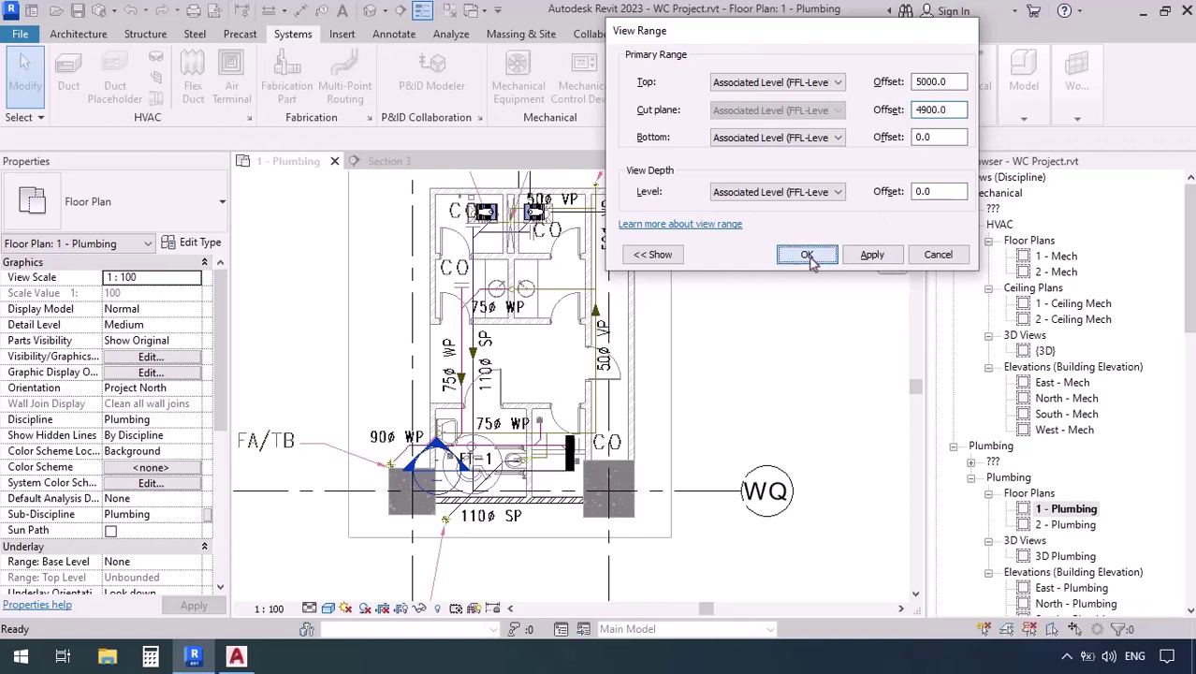
- Rotate the flush-tank water closet in the accessible toilet room by 180 degrees to match the drawing's WC symbol
scroll(527, 440, up, 3)
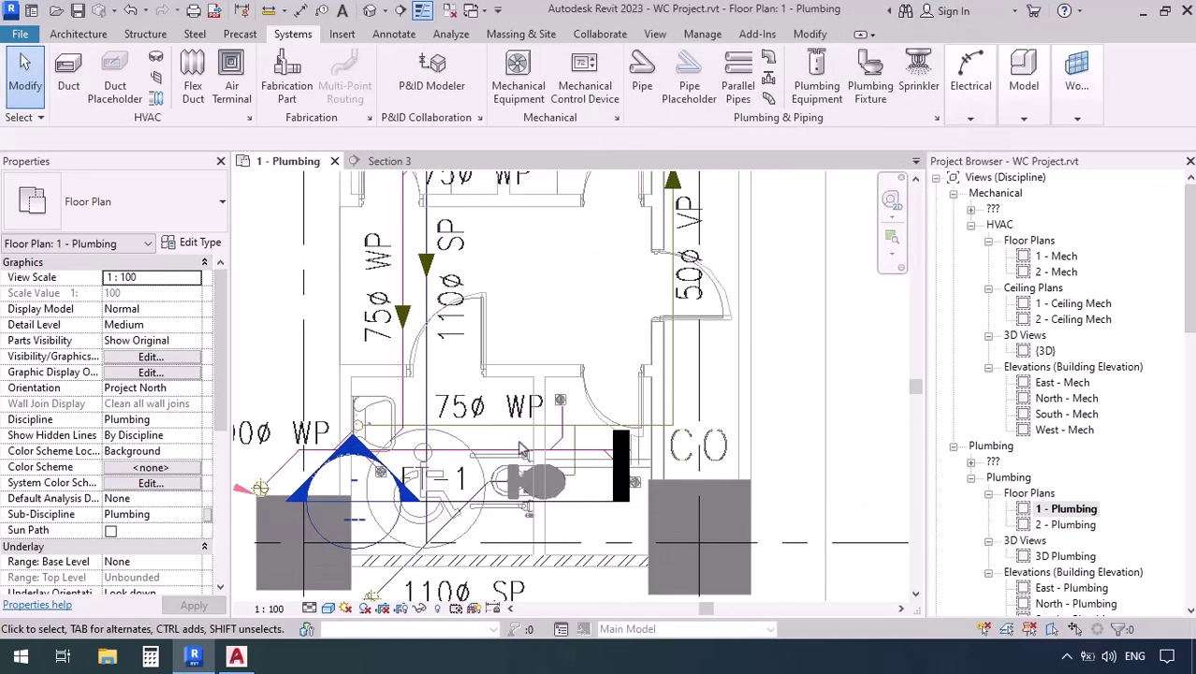
click(553, 480)
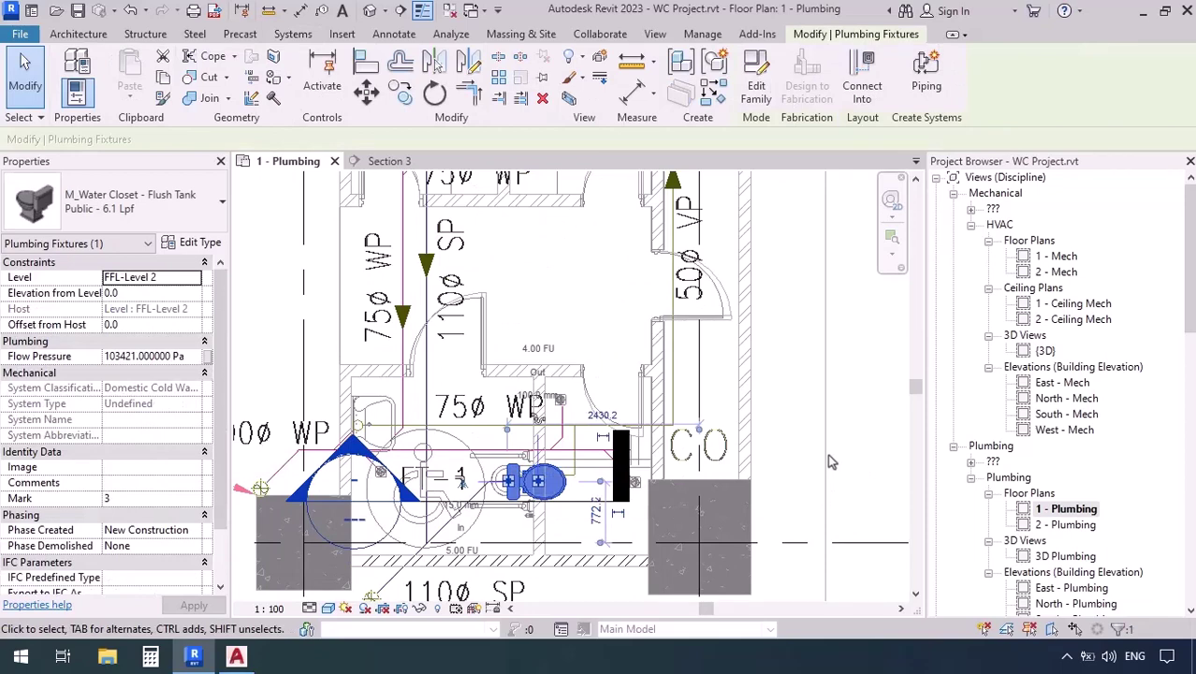
key(space)
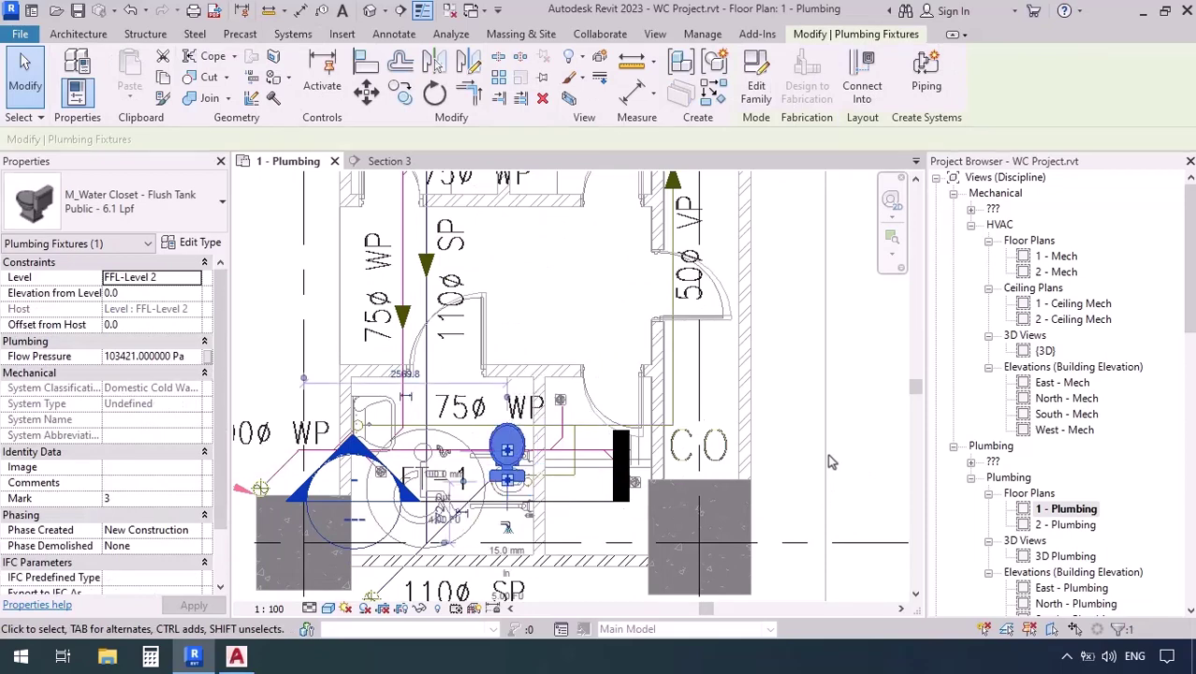
key(space)
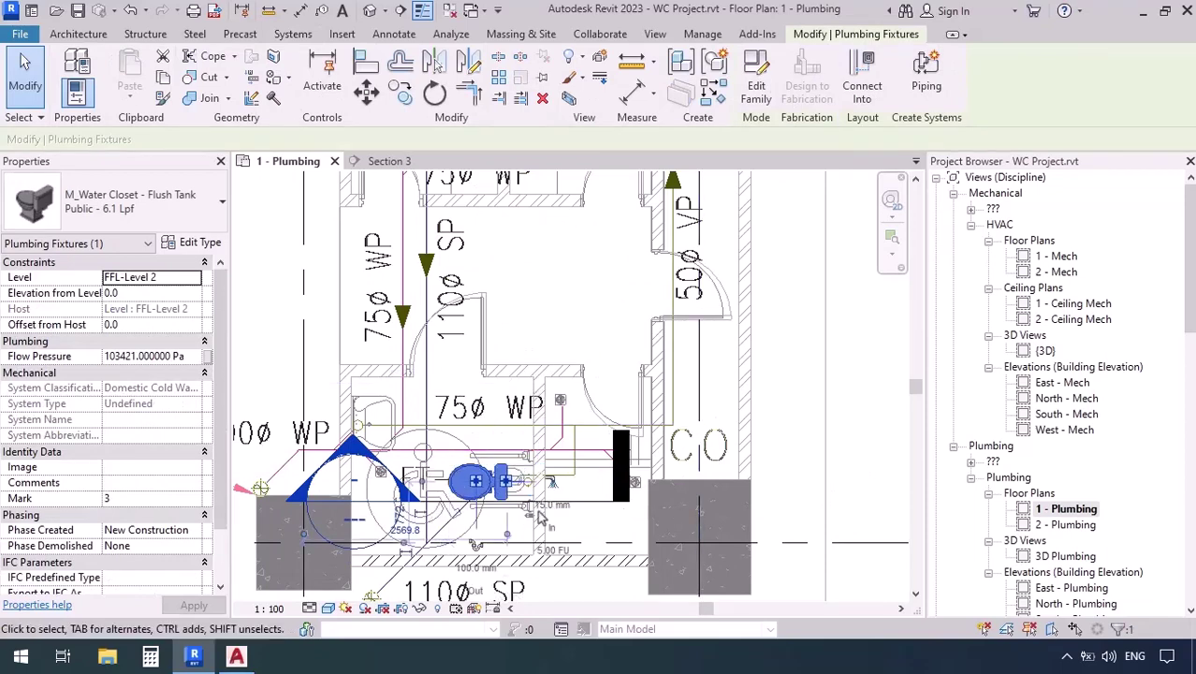
- Align the back of the water closet's tank to the inner face of the wall behind it and end the Align command
scroll(511, 486, up, 8)
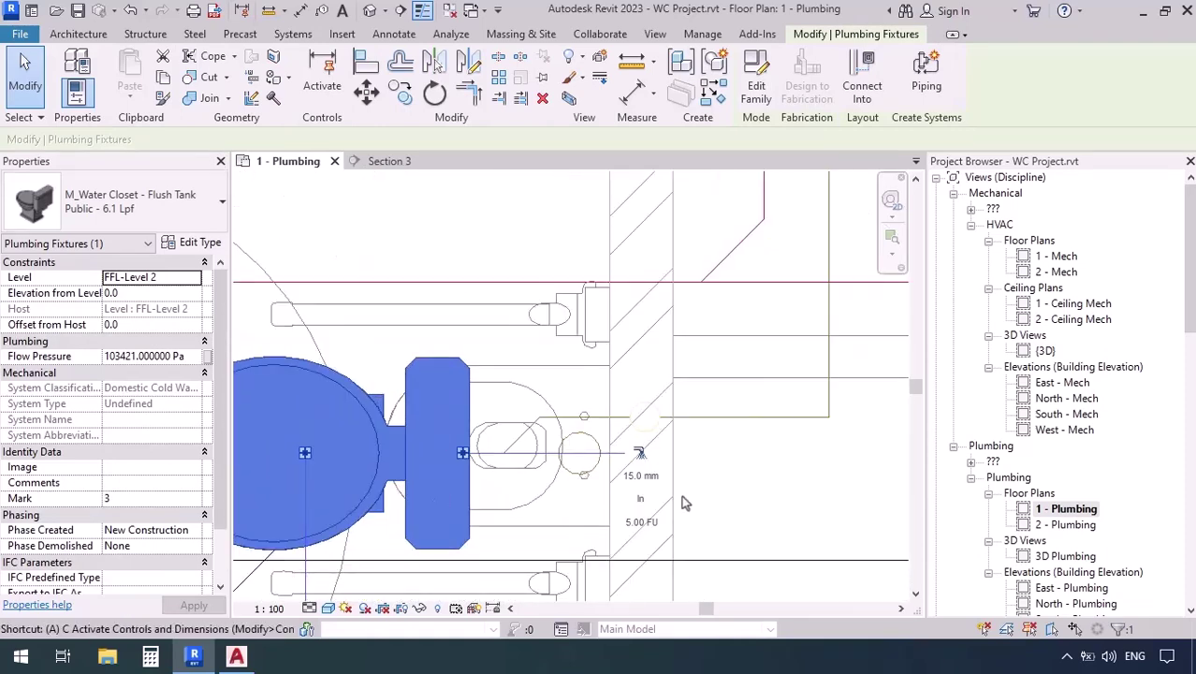
key(a)
key(l)
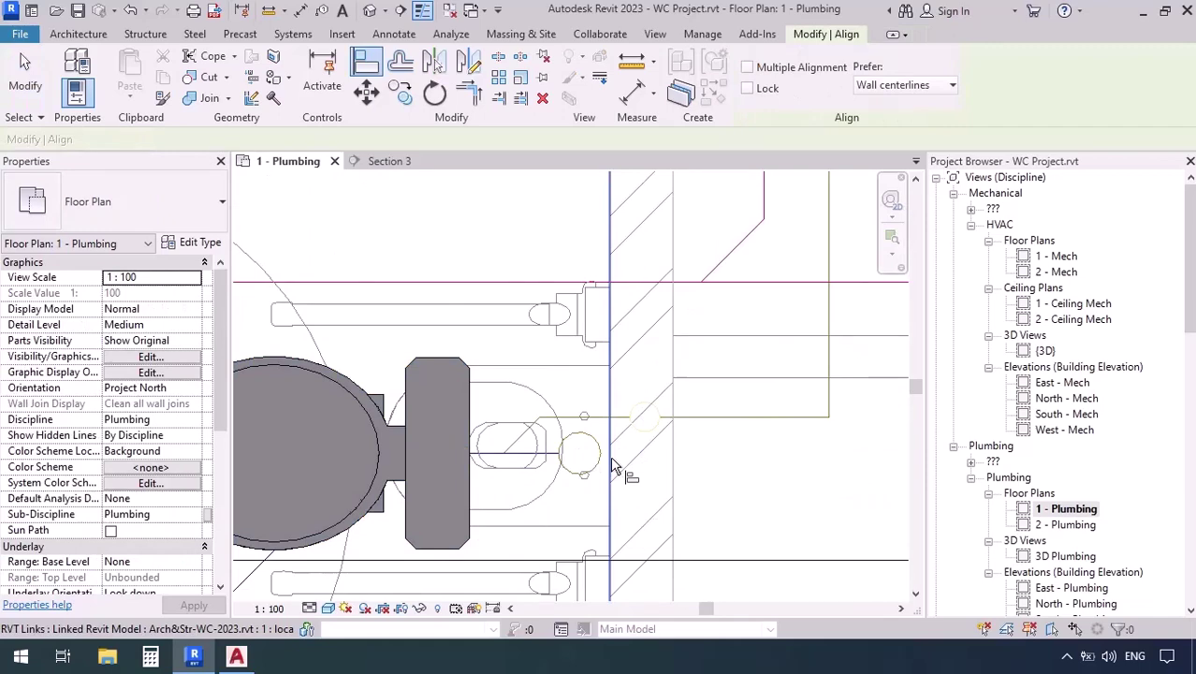
click(612, 465)
click(469, 487)
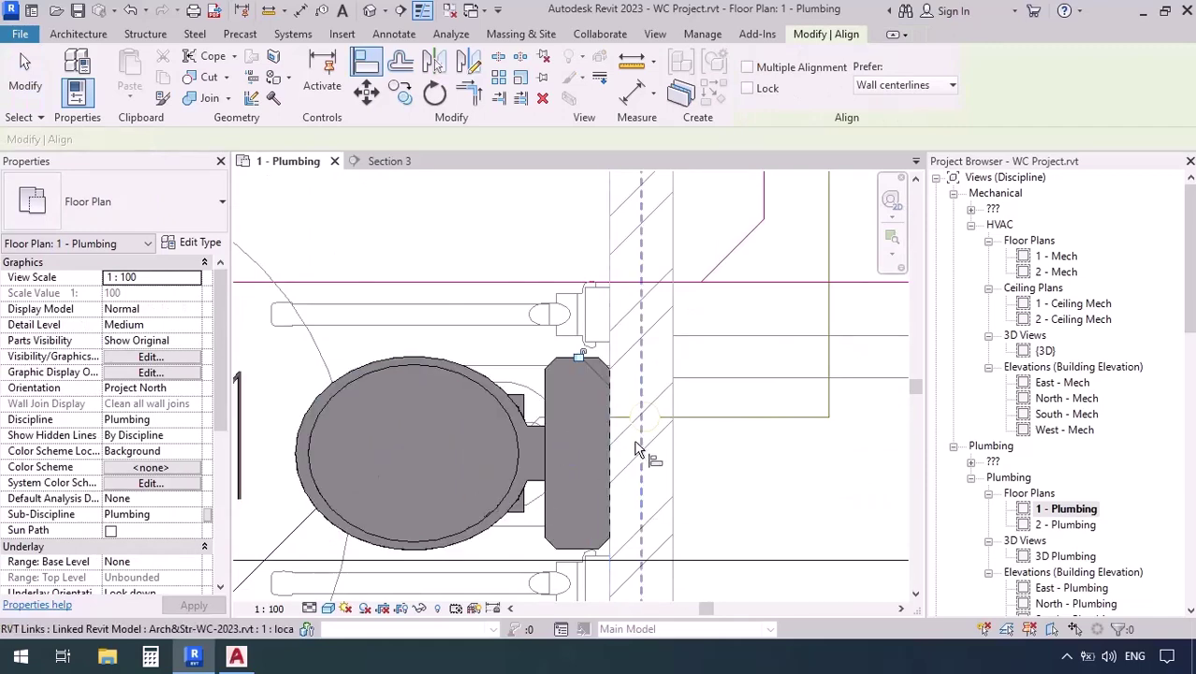
key(Escape)
key(Escape)
scroll(599, 458, down, 3)
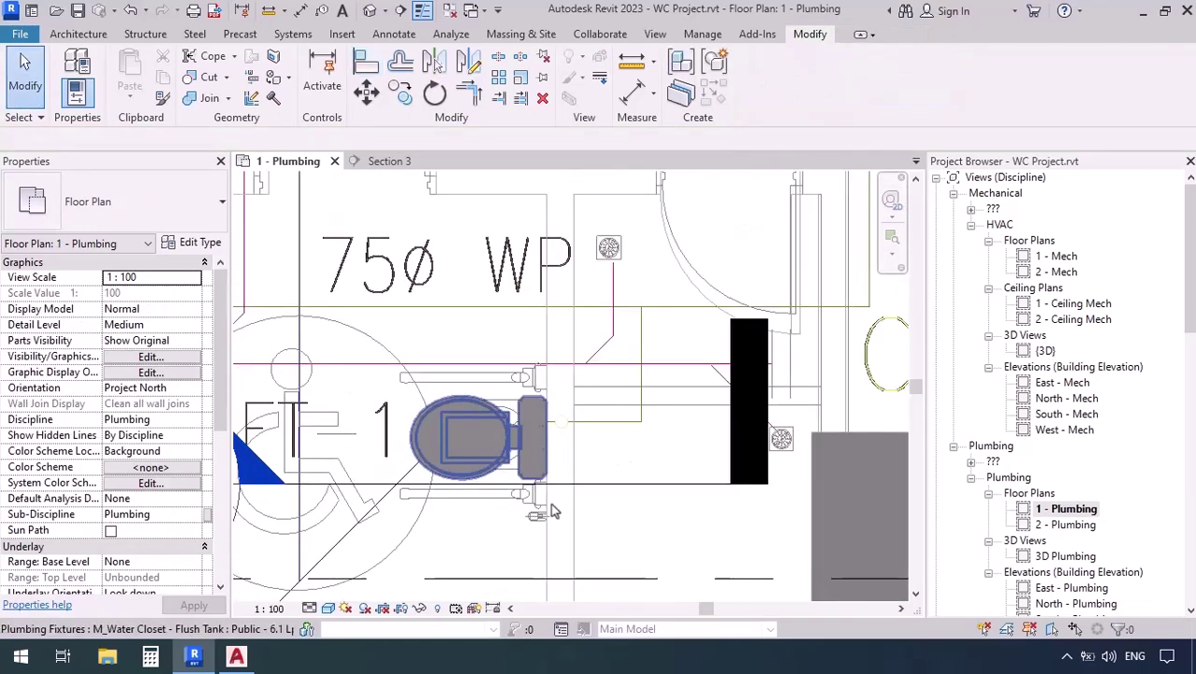
- Draw a diagonal reference plane at 135° from the right Asian WC's drain centre, running down-left across the shaft between the toilets
scroll(663, 533, down, 3)
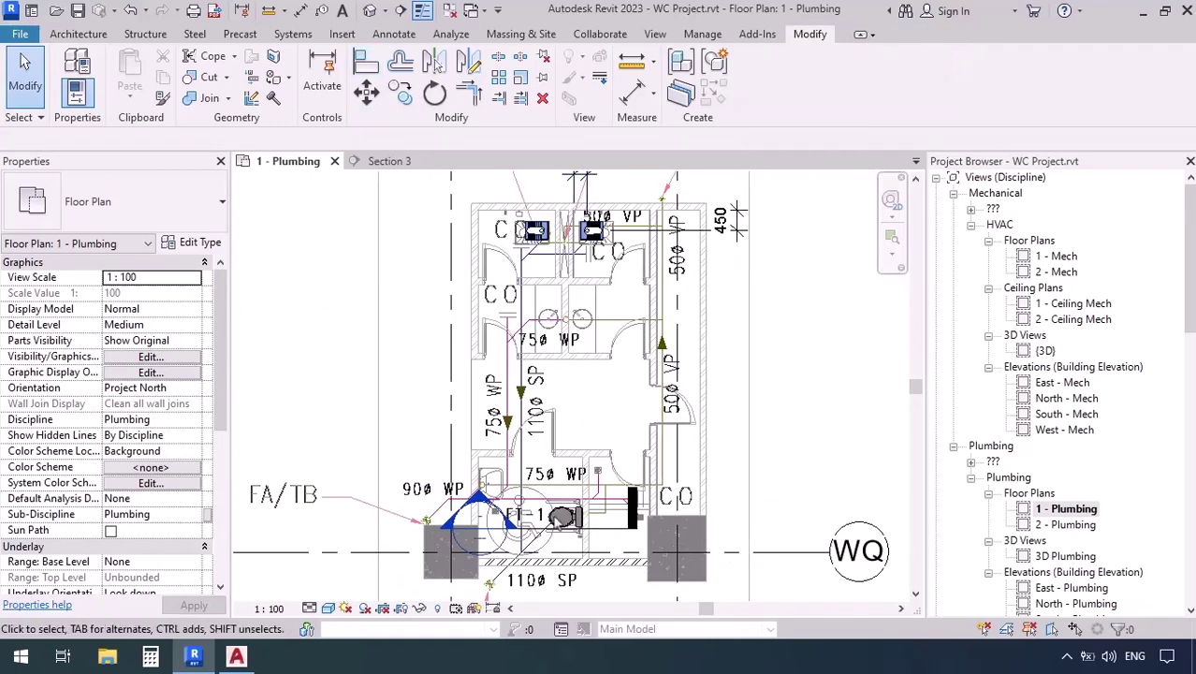
scroll(547, 241, up, 8)
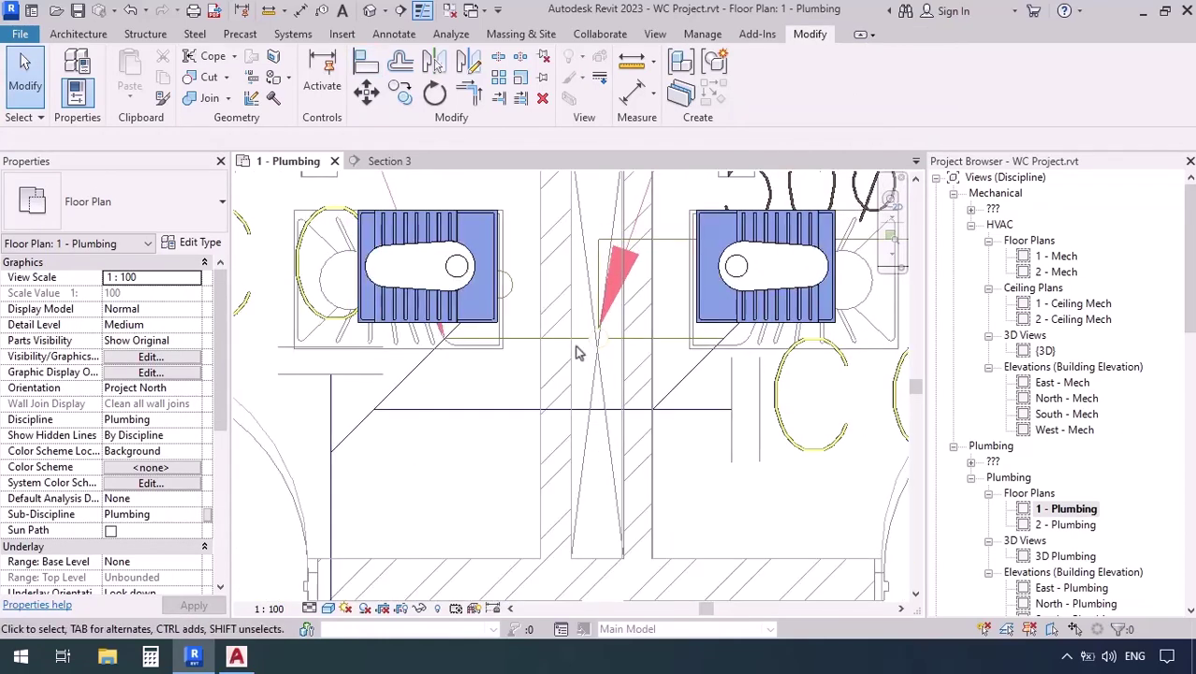
middle_drag(578, 353, 519, 434)
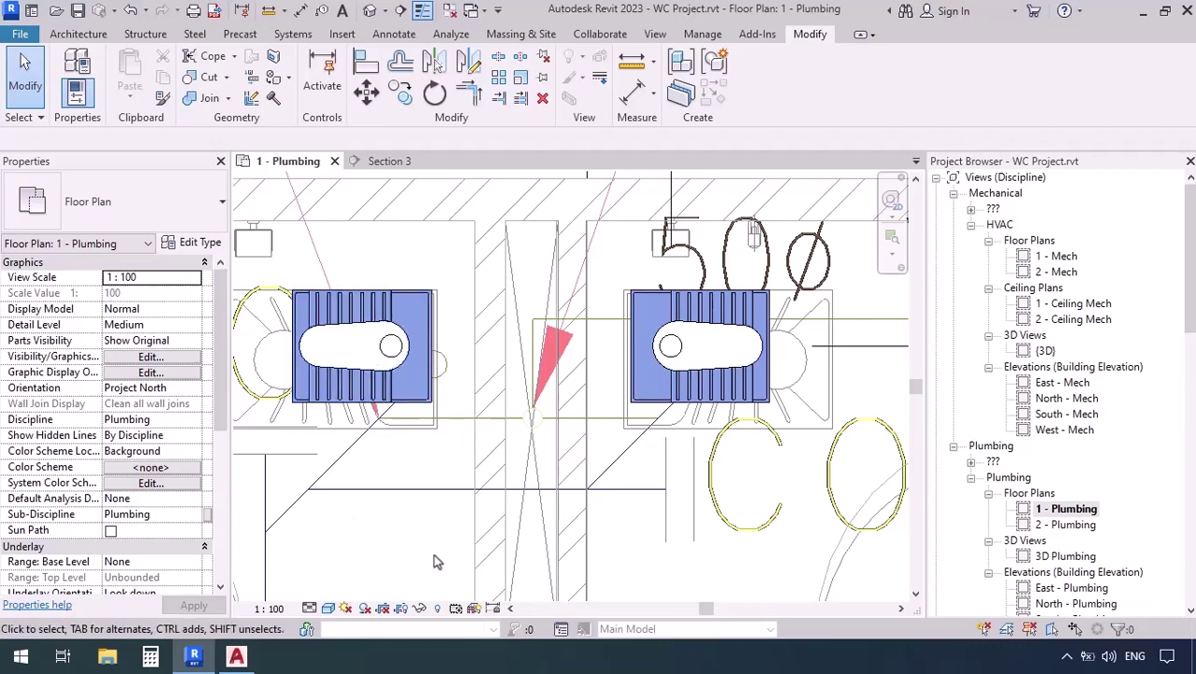
middle_drag(436, 561, 522, 519)
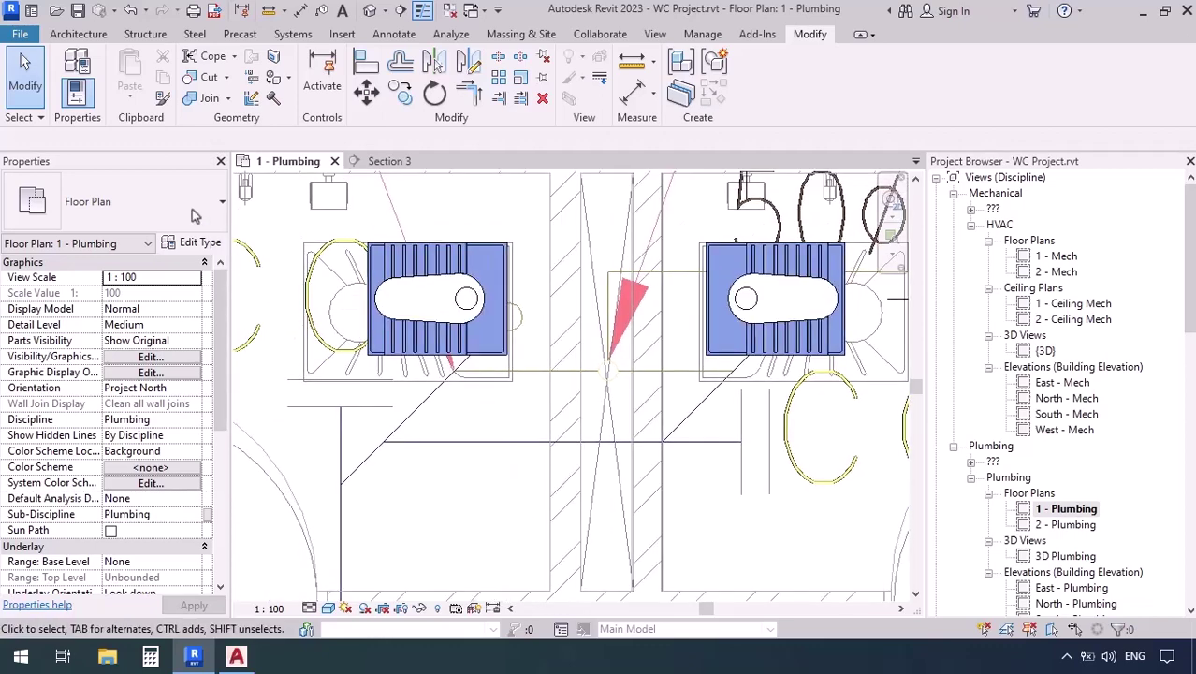
key(r)
key(p)
click(285, 34)
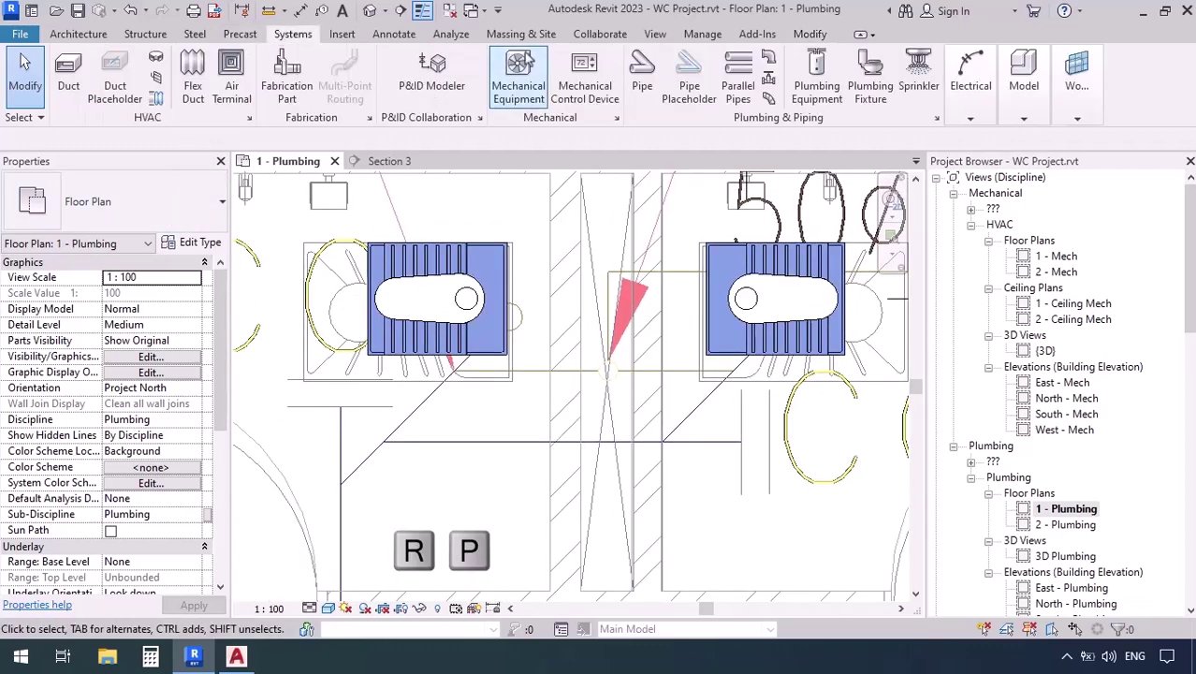
mouse_move(1057, 105)
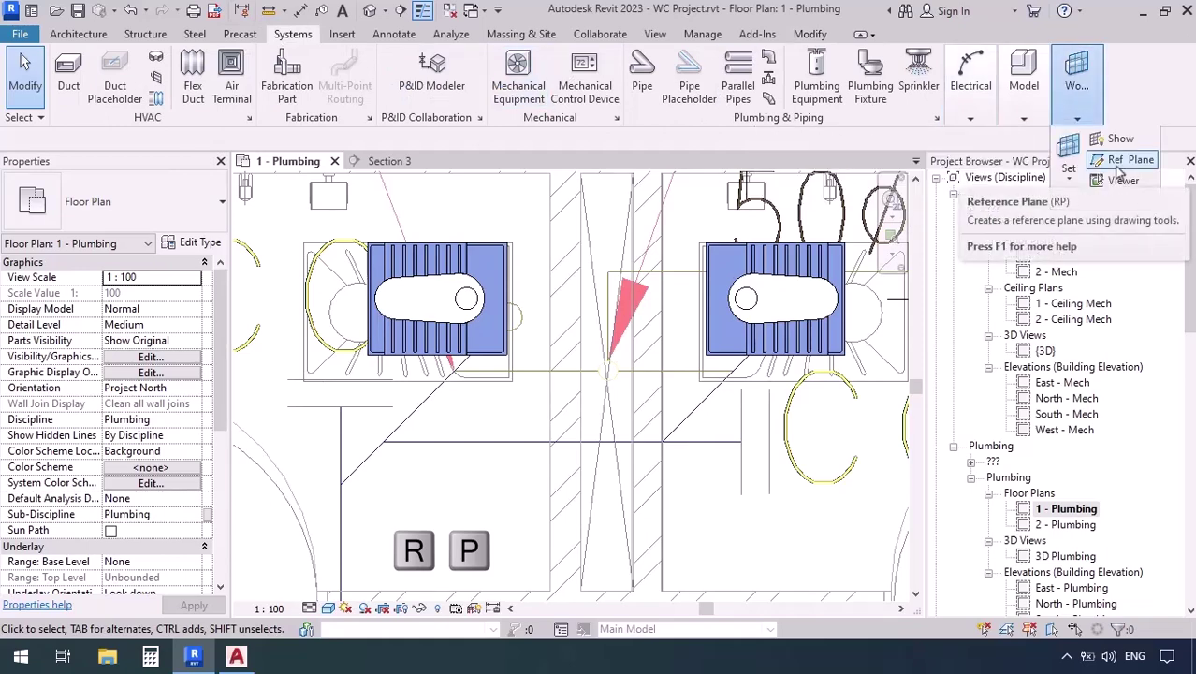
click(1120, 163)
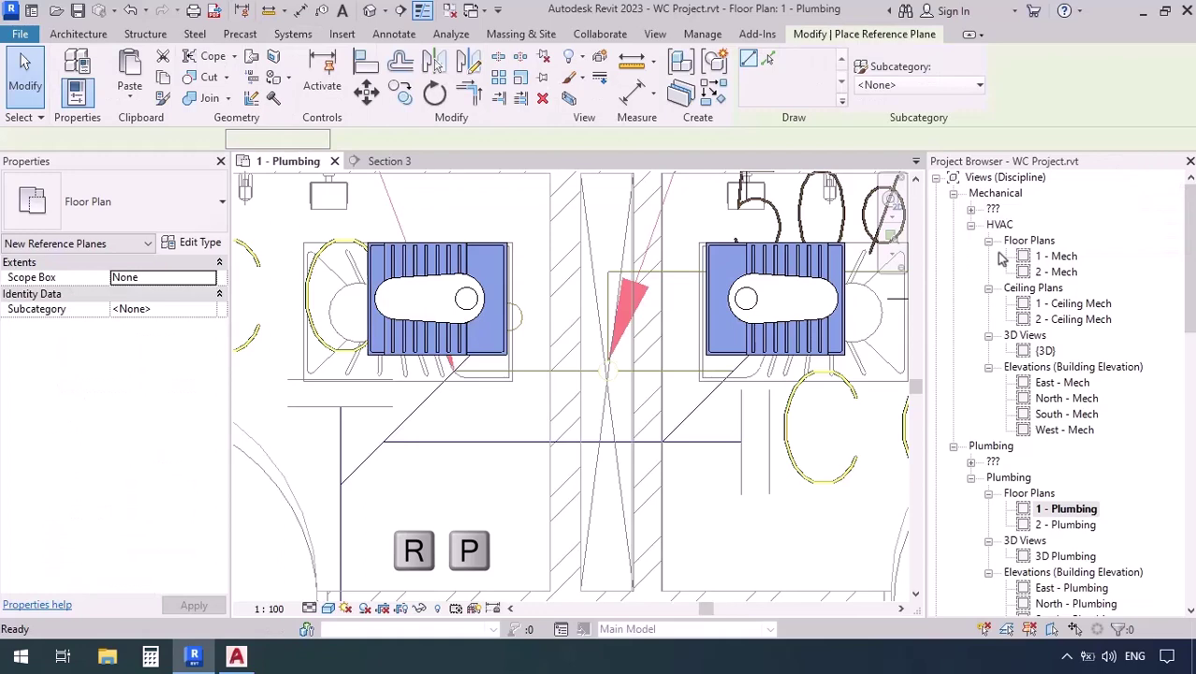
click(746, 296)
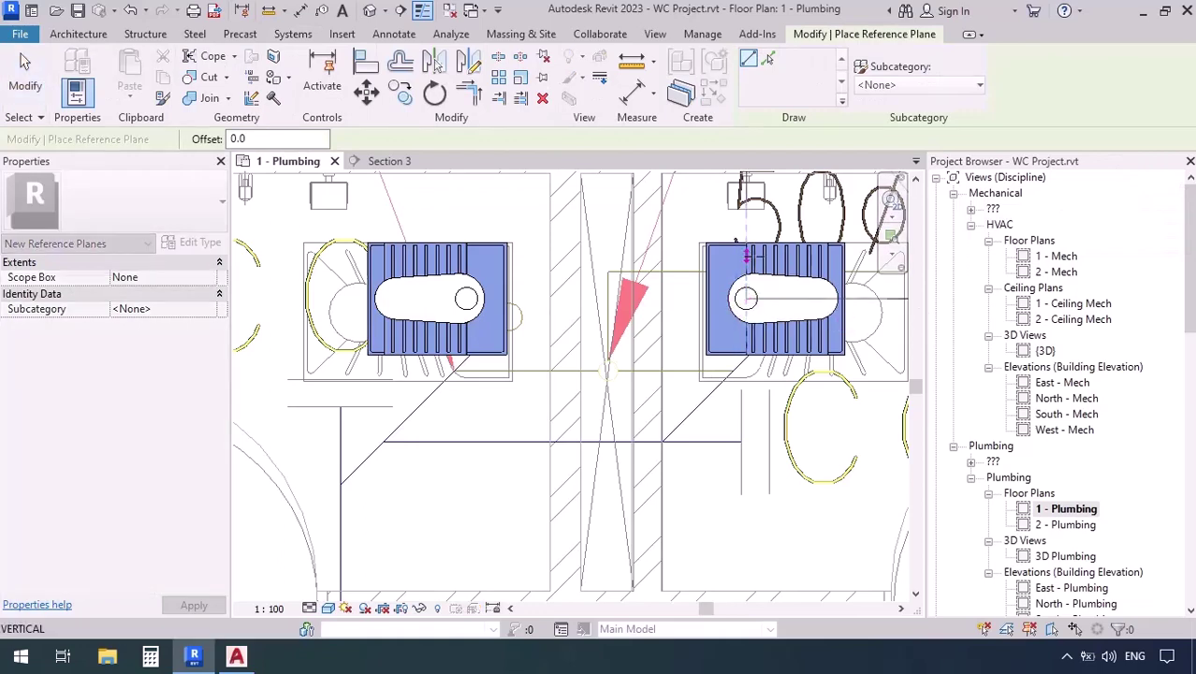
scroll(747, 253, down, 1)
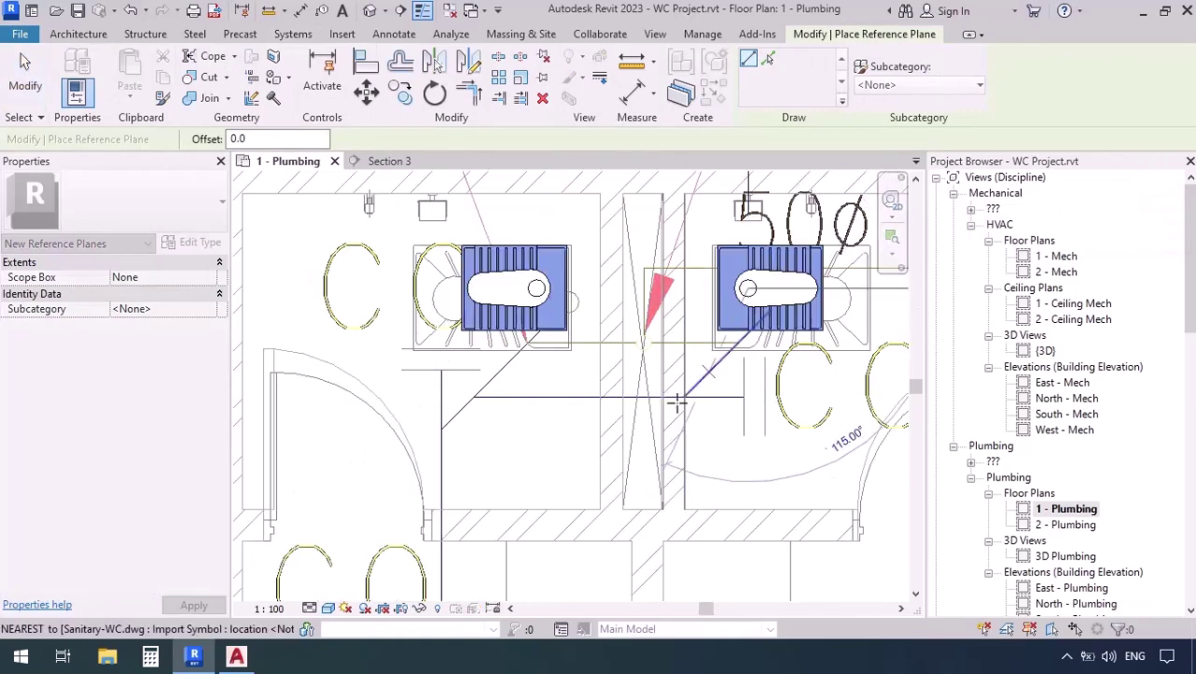
click(567, 460)
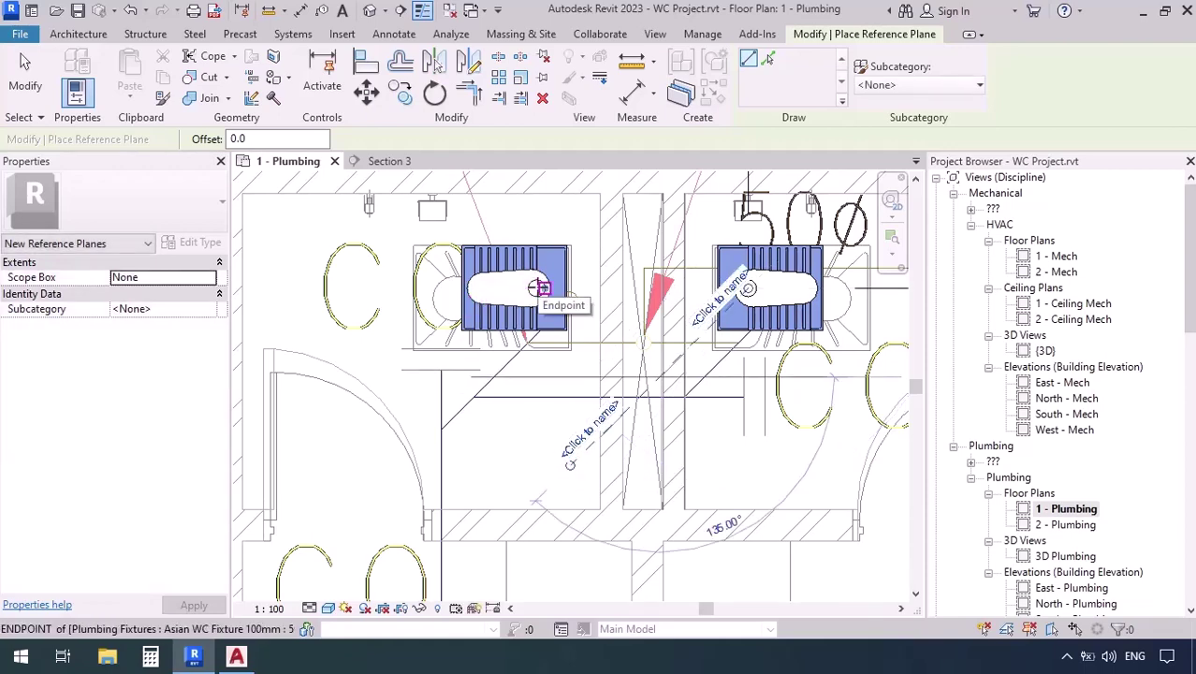
- Draw a second diagonal reference plane at 135° from the left Asian WC's drain centre toward the door and end the command
scroll(539, 289, up, 3)
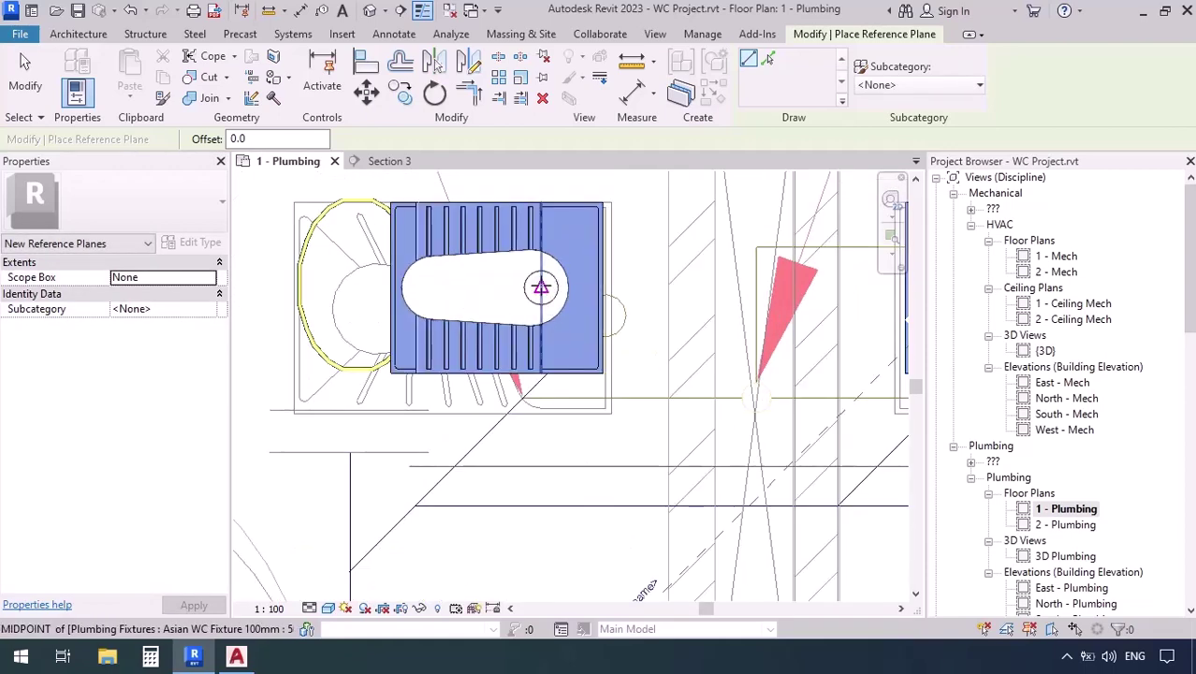
scroll(580, 245, down, 3)
click(581, 242)
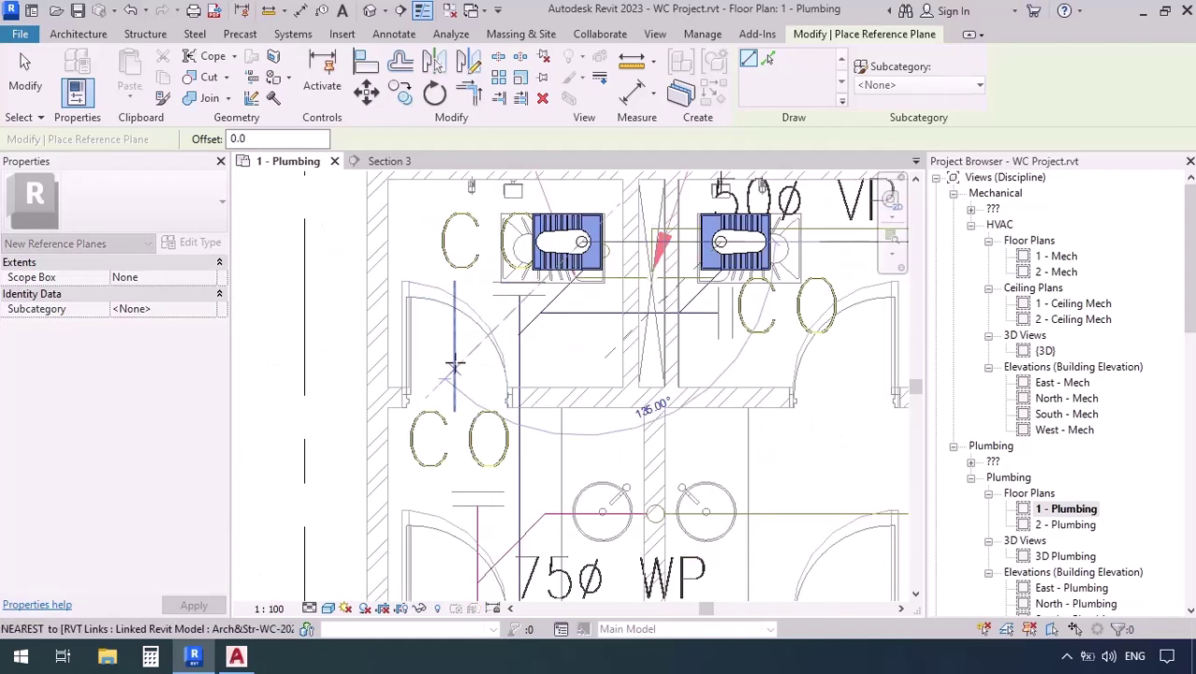
click(452, 369)
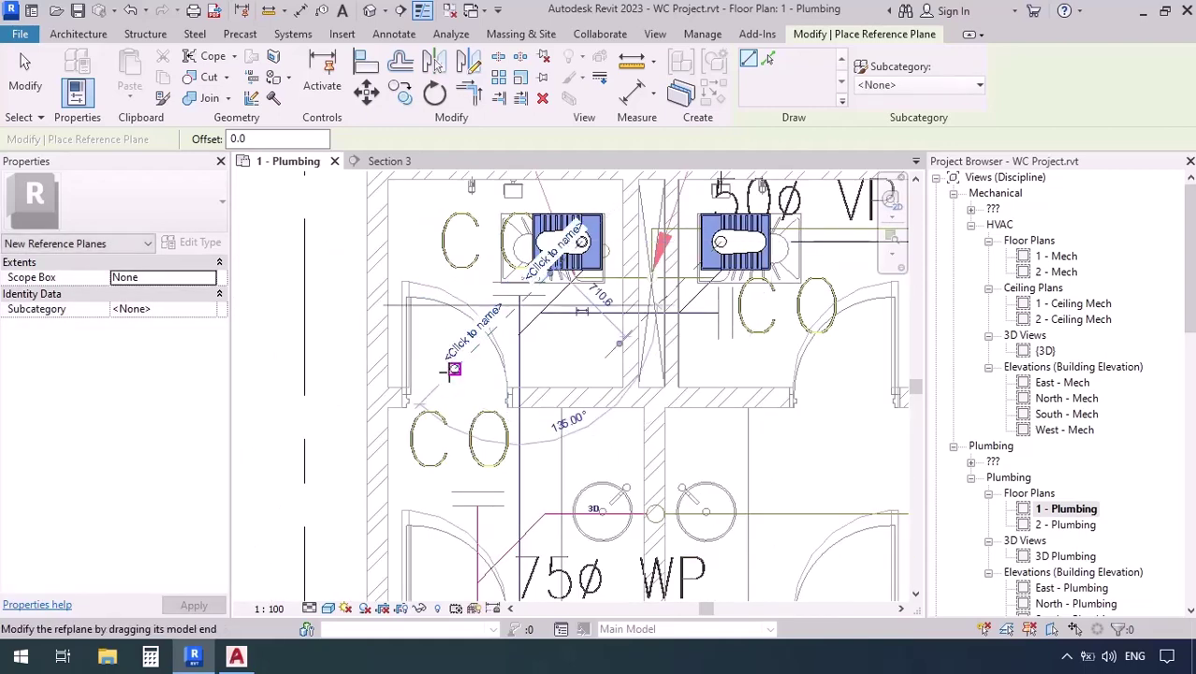
key(Escape)
key(Escape)
scroll(660, 320, up, 3)
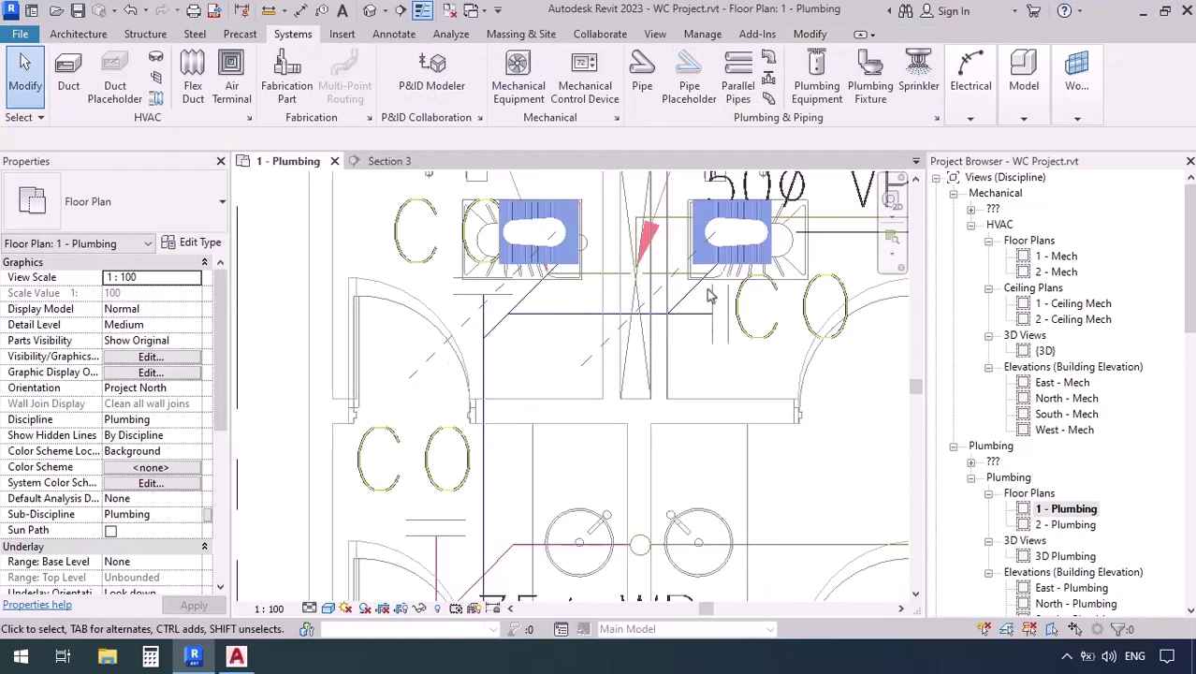
middle_drag(660, 320, 716, 419)
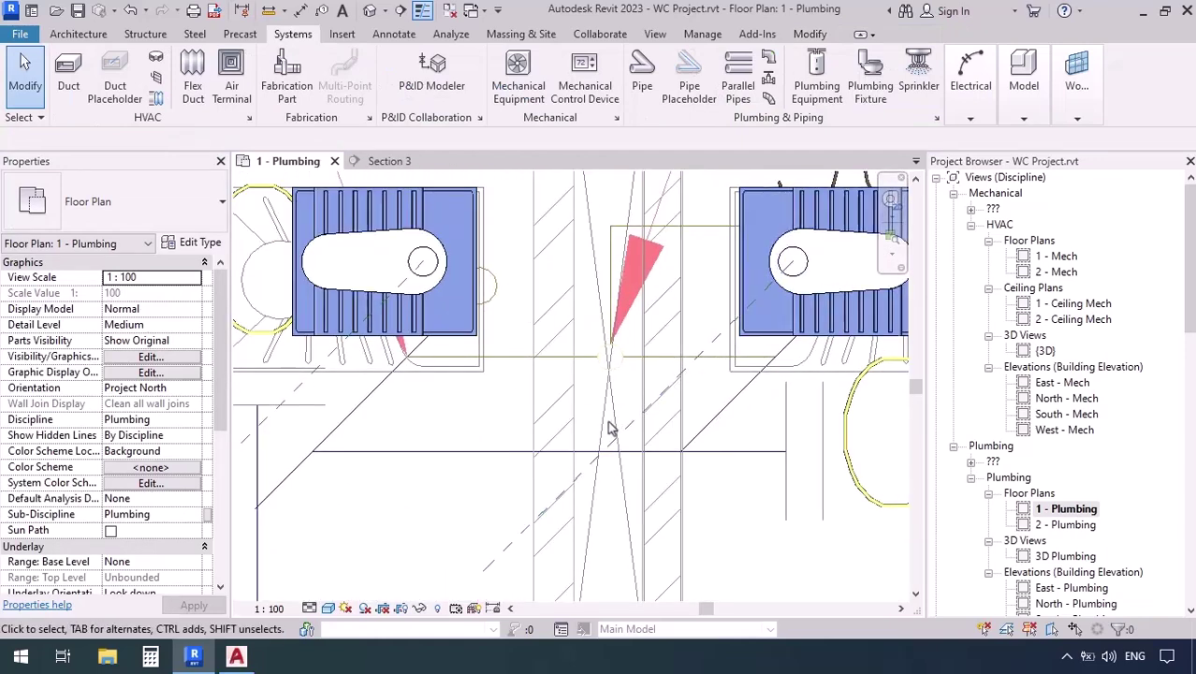
scroll(539, 314, down, 5)
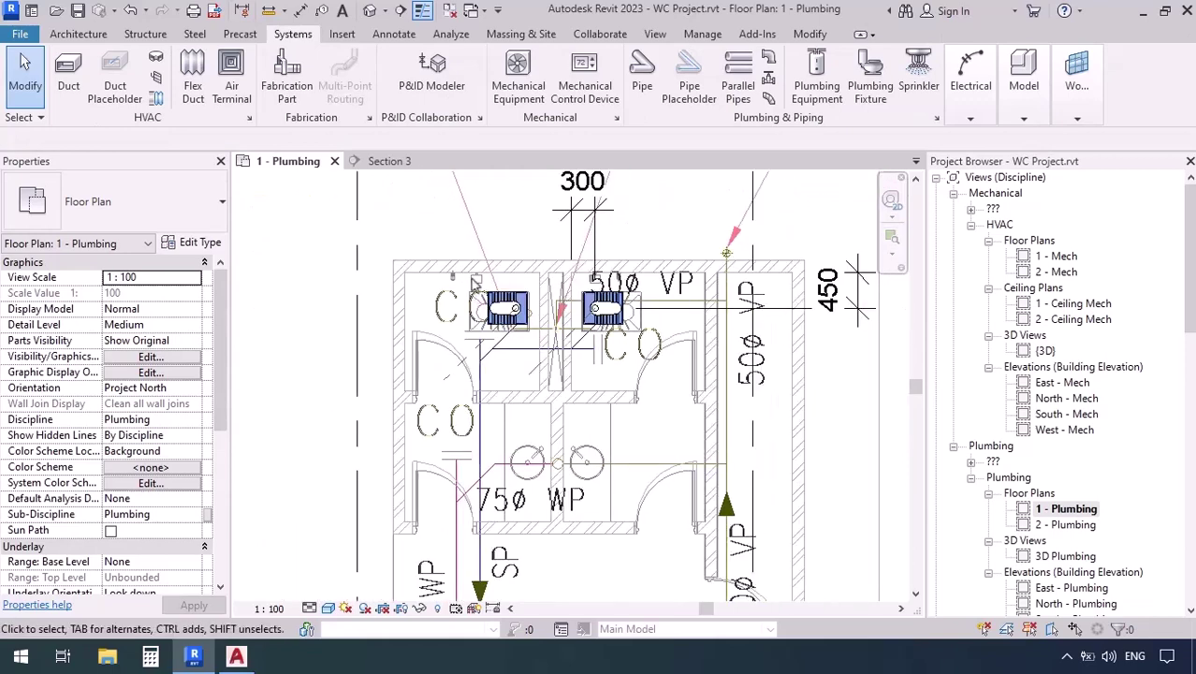
- Draw a vertical section line down the full toilet block beside the 110ø SP pipe and reduce its view depth to about 537 mm
middle_drag(516, 415, 518, 407)
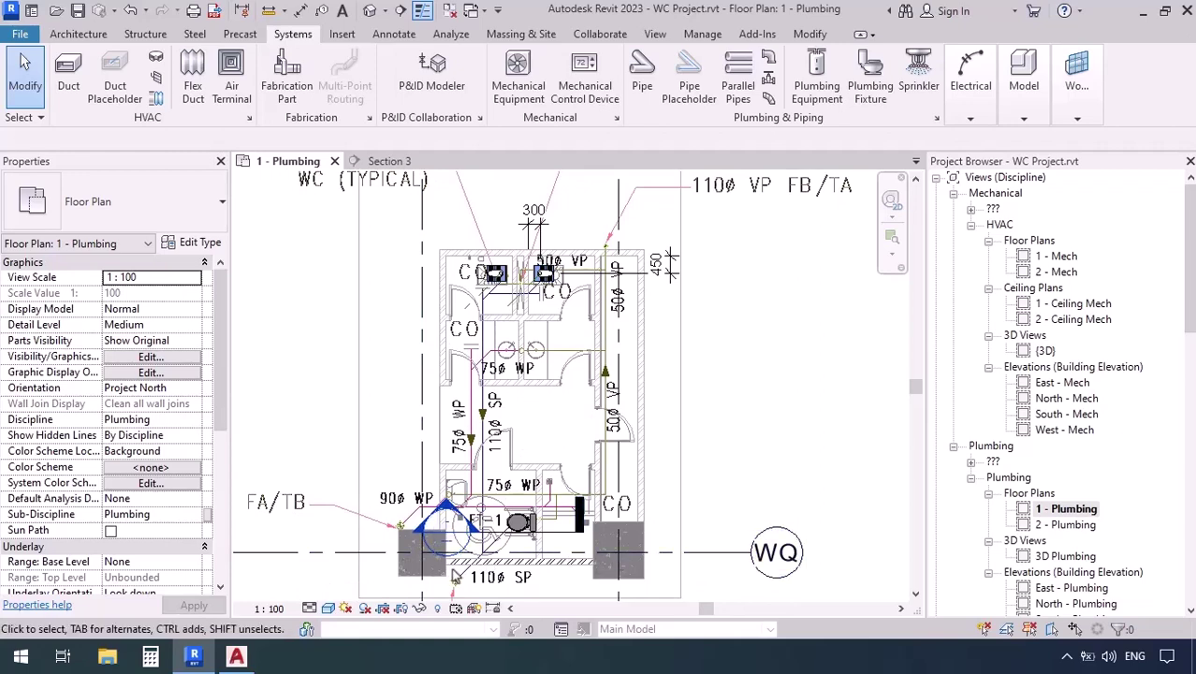
middle_drag(501, 542, 525, 494)
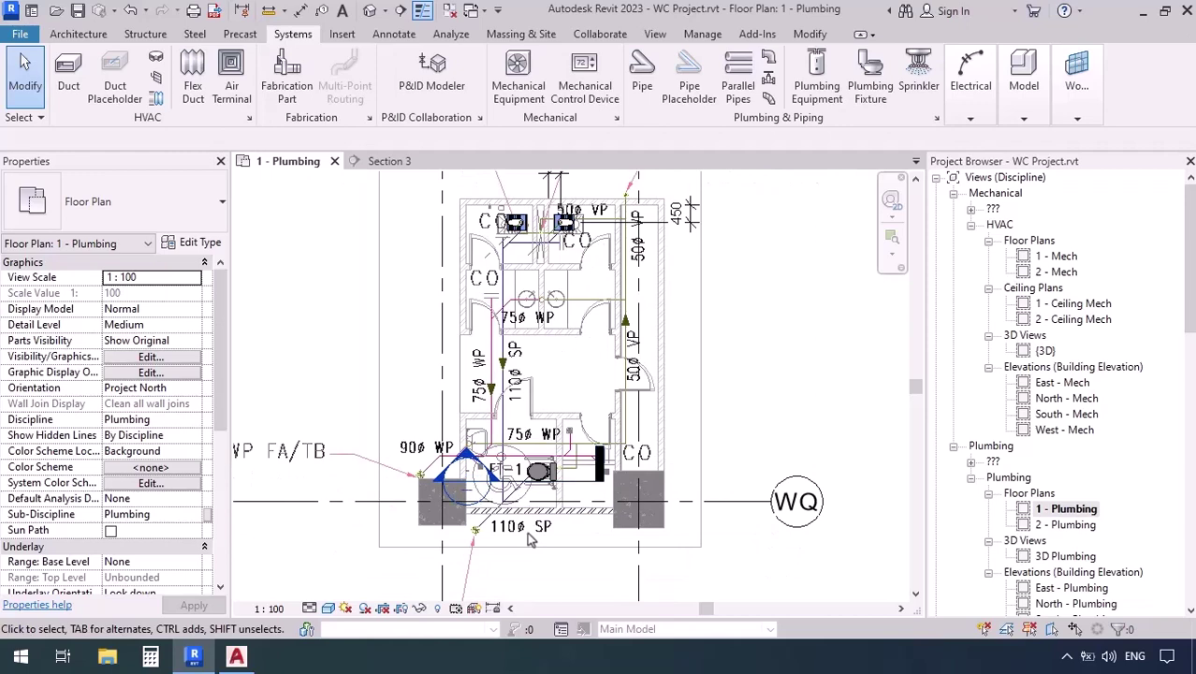
scroll(530, 540, down, 1)
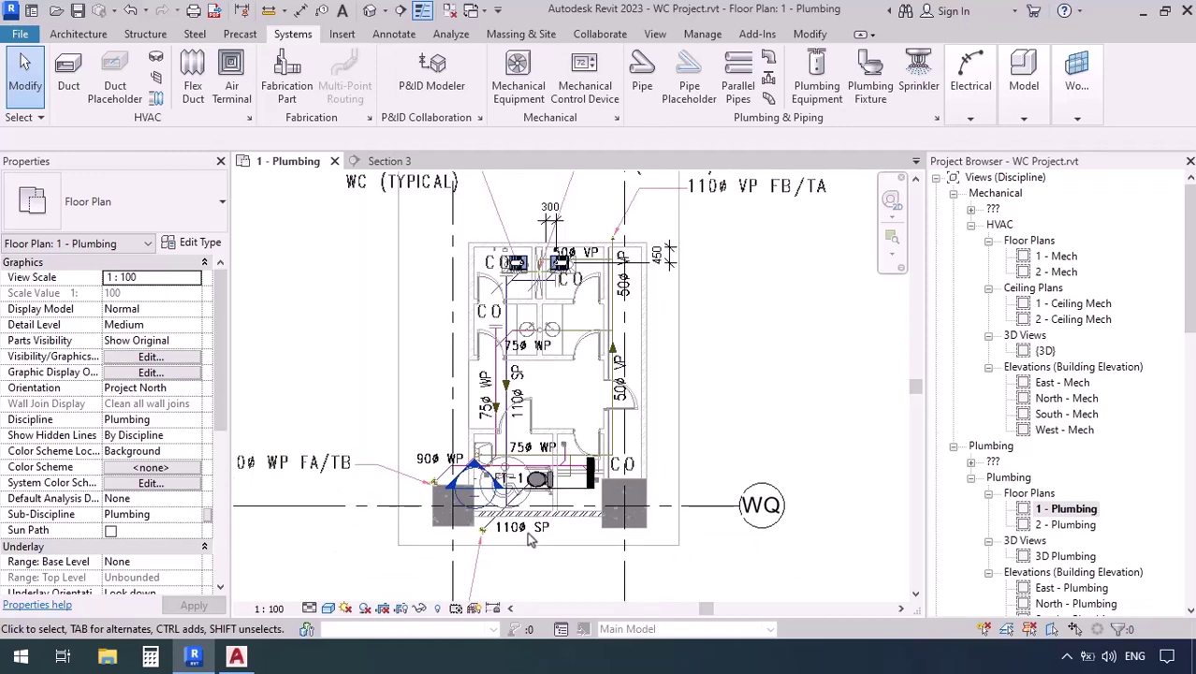
click(400, 11)
scroll(501, 541, up, 1)
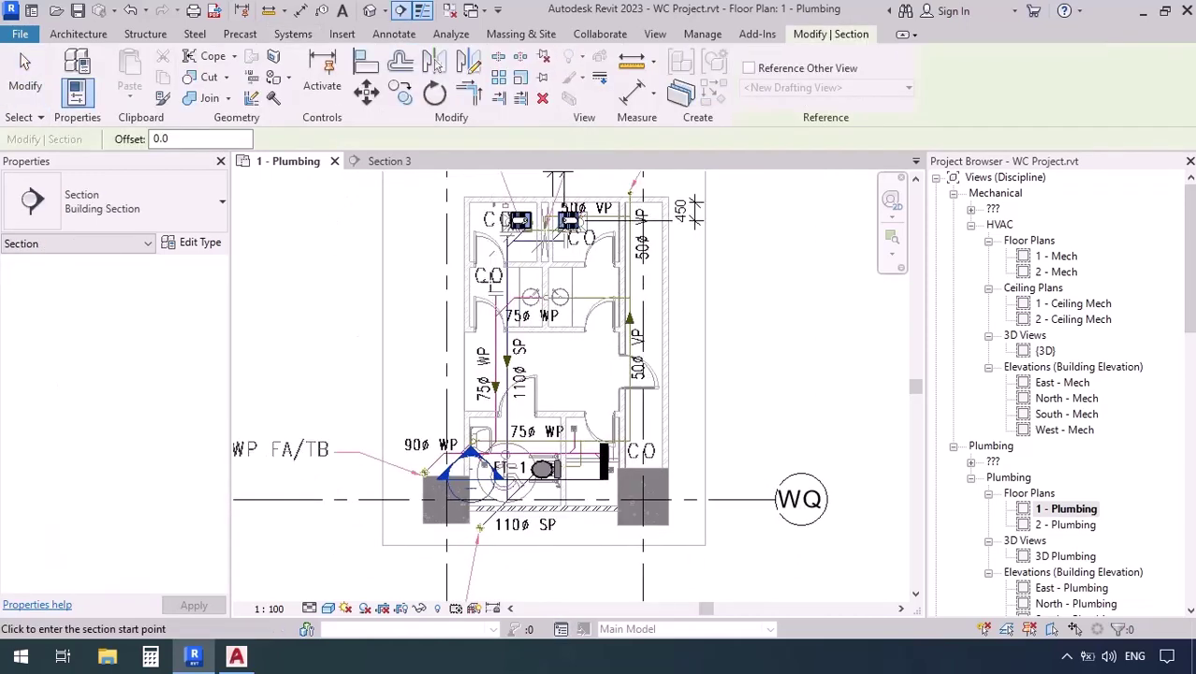
click(502, 182)
click(503, 568)
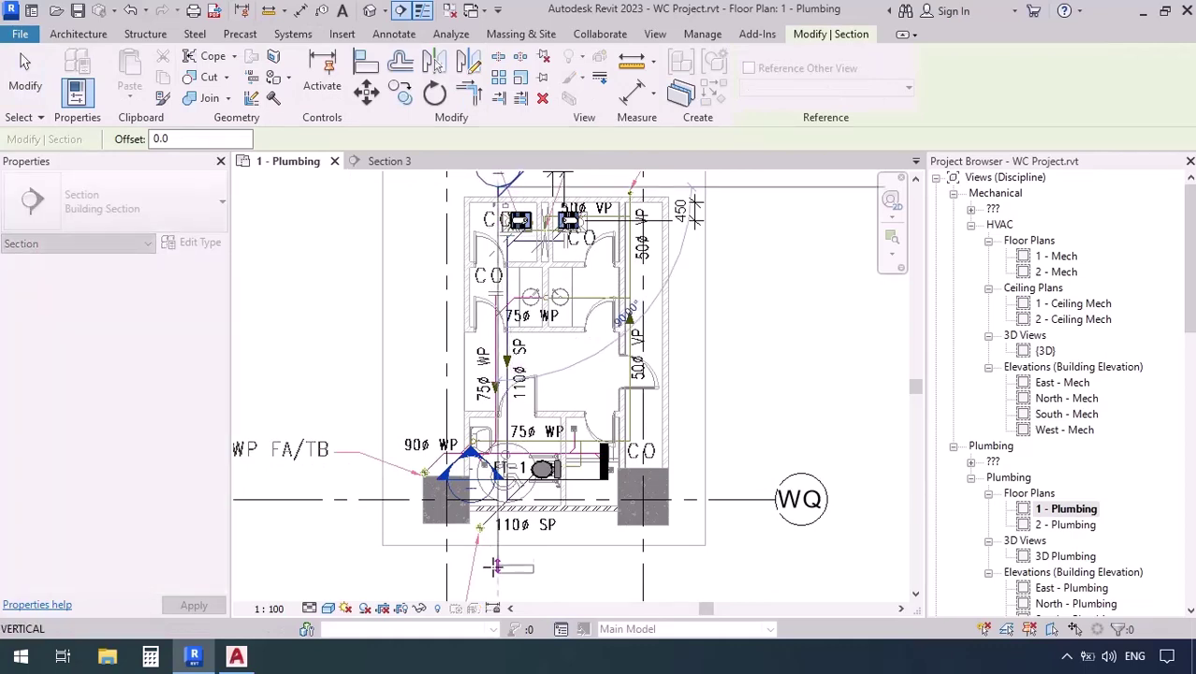
key(Escape)
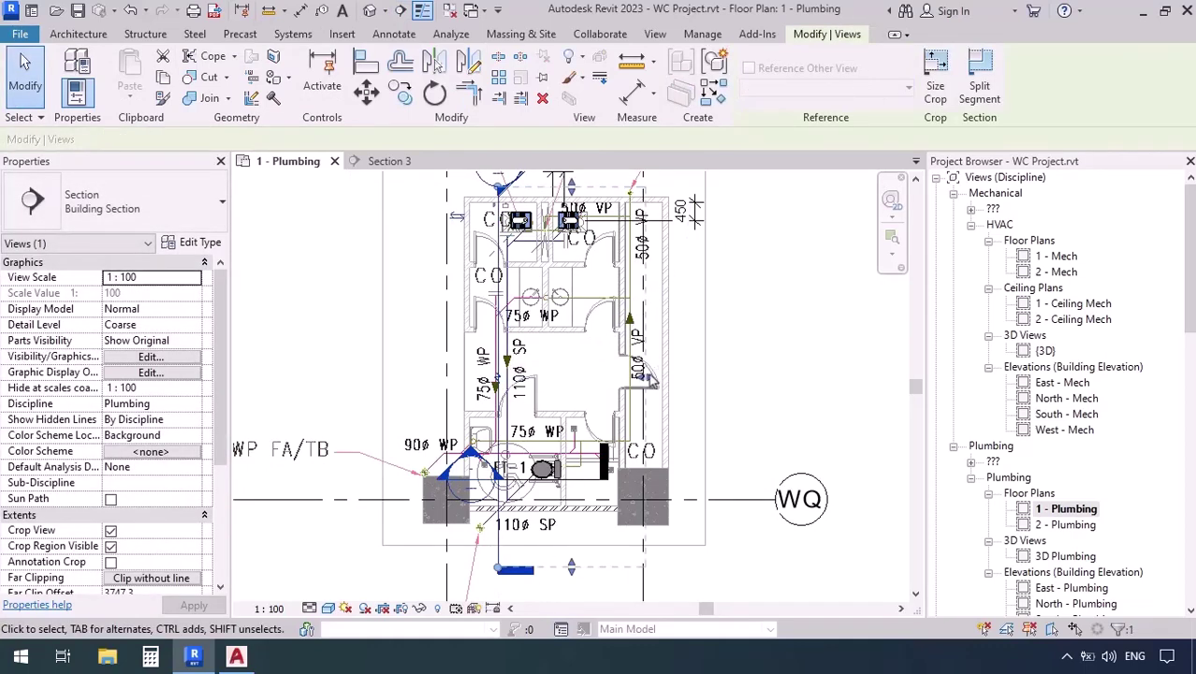
drag(649, 378, 520, 378)
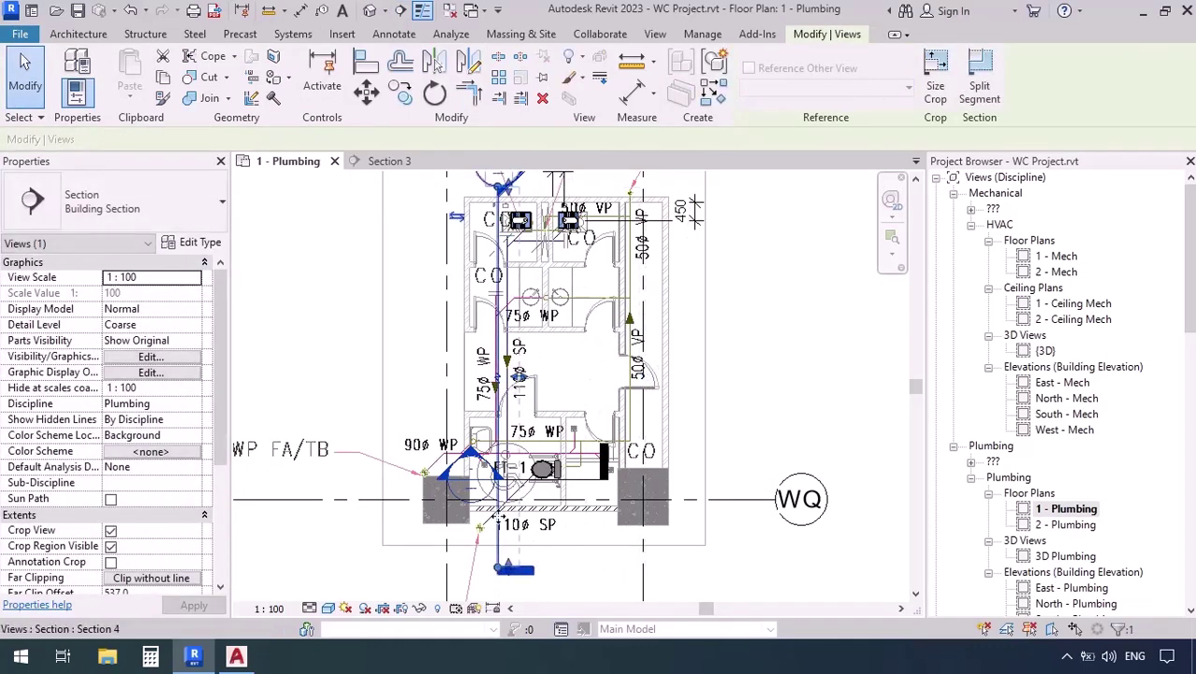
- Open the new section's view and extend the lower edge of its crop region to below Level 1
right_click(501, 517)
click(535, 132)
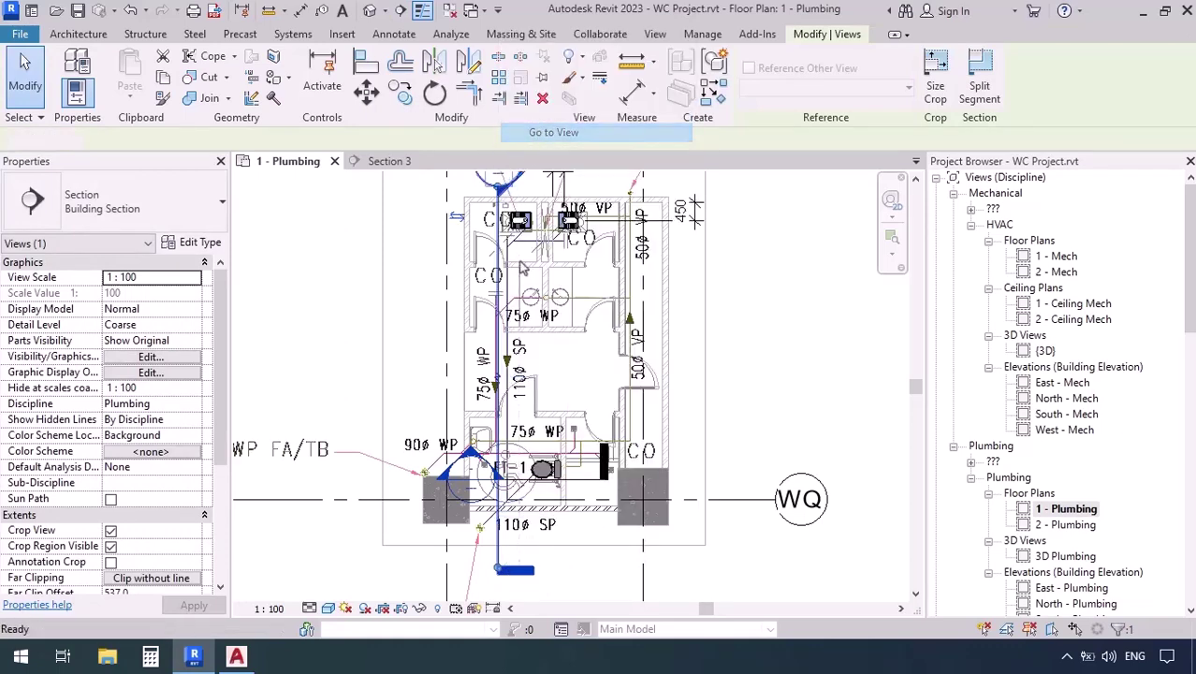
click(547, 437)
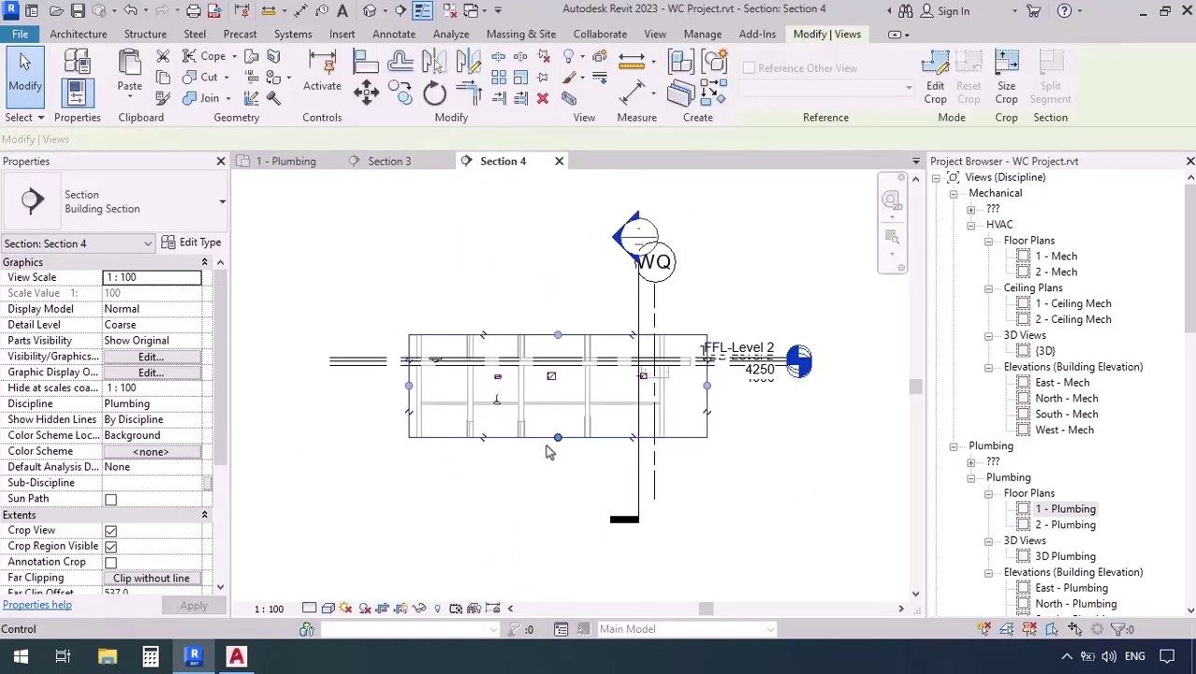
drag(556, 437, 549, 541)
- Dimension the vertical distance from the underside of the concrete beam to FFL-Level 1 and end the Aligned dimension command
scroll(655, 421, up, 5)
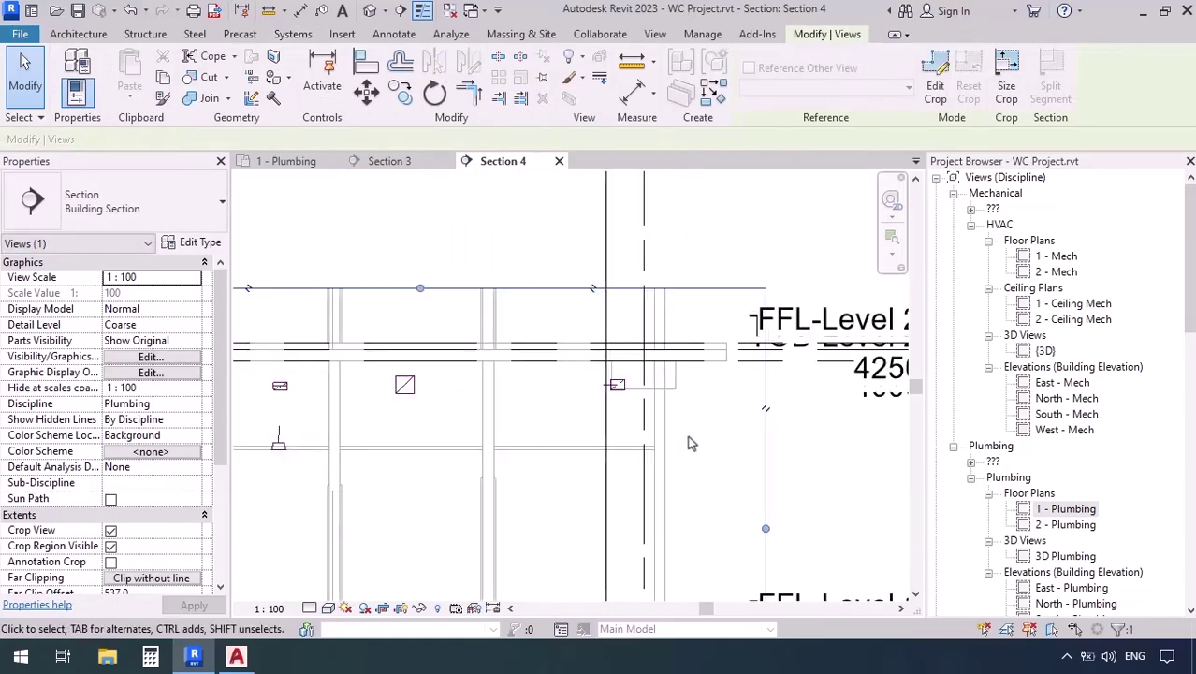
middle_drag(524, 549, 507, 456)
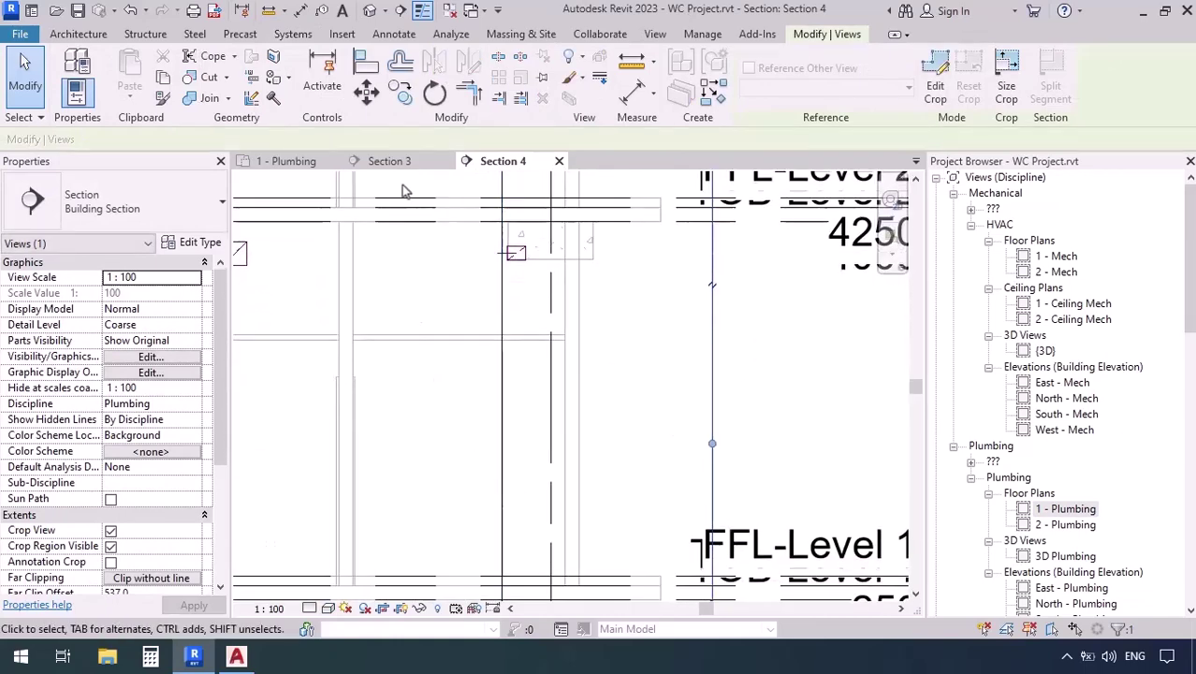
click(299, 13)
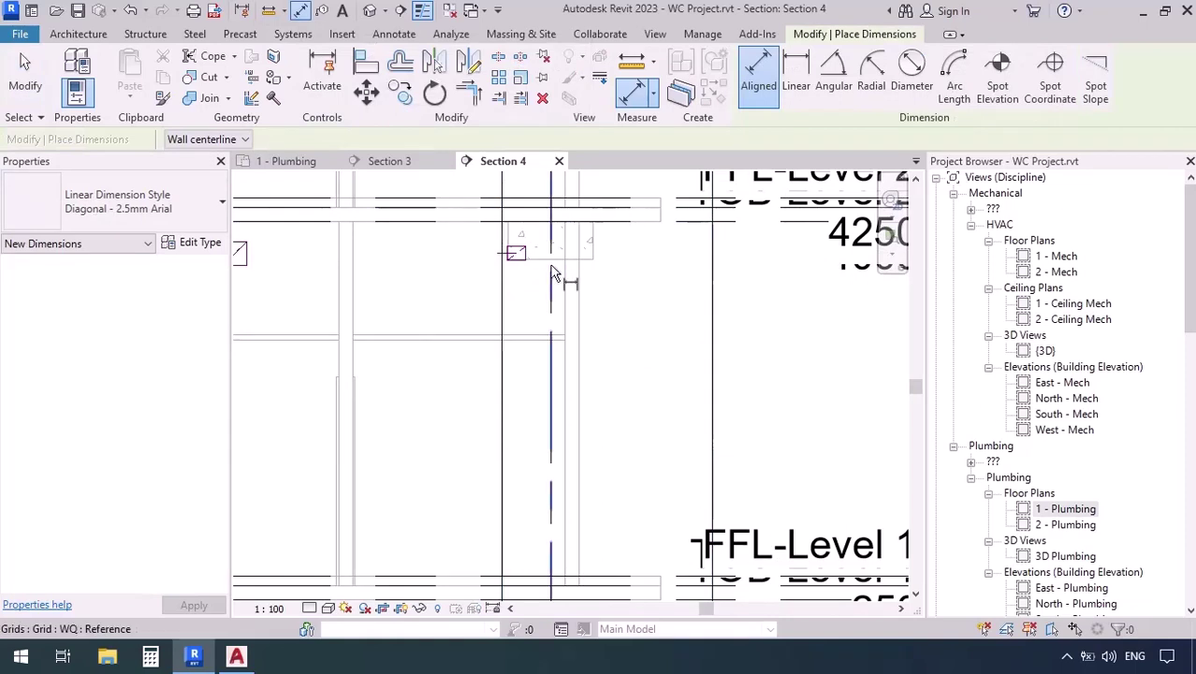
scroll(553, 273, down, 2)
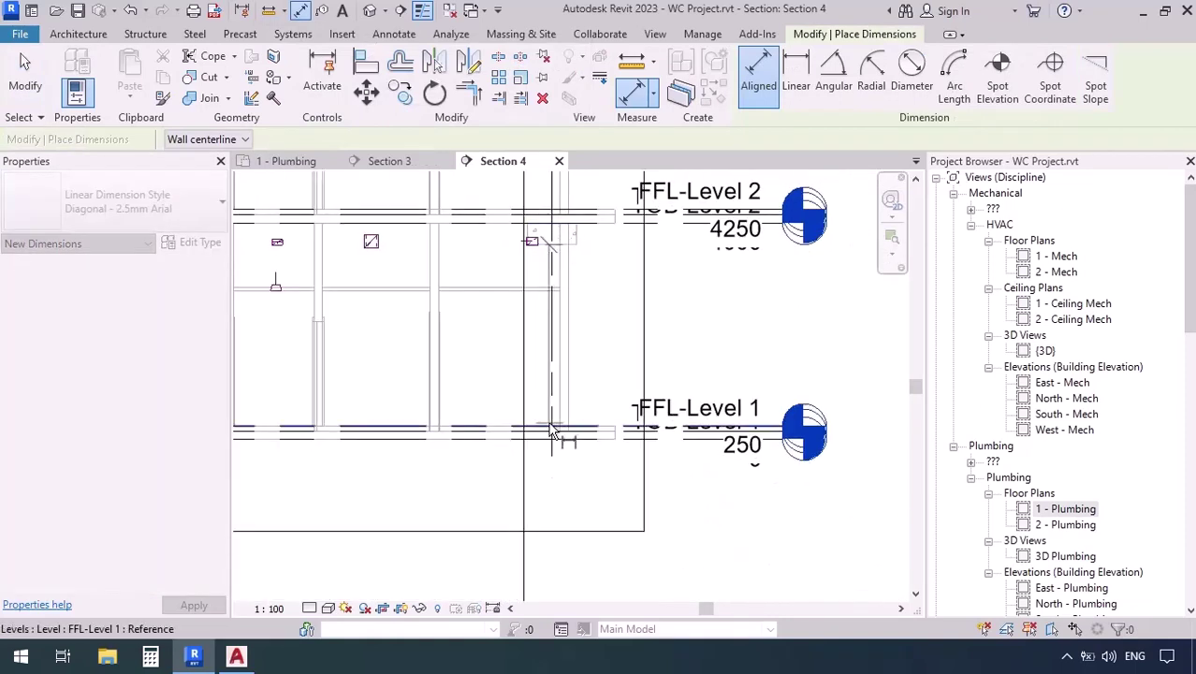
click(552, 431)
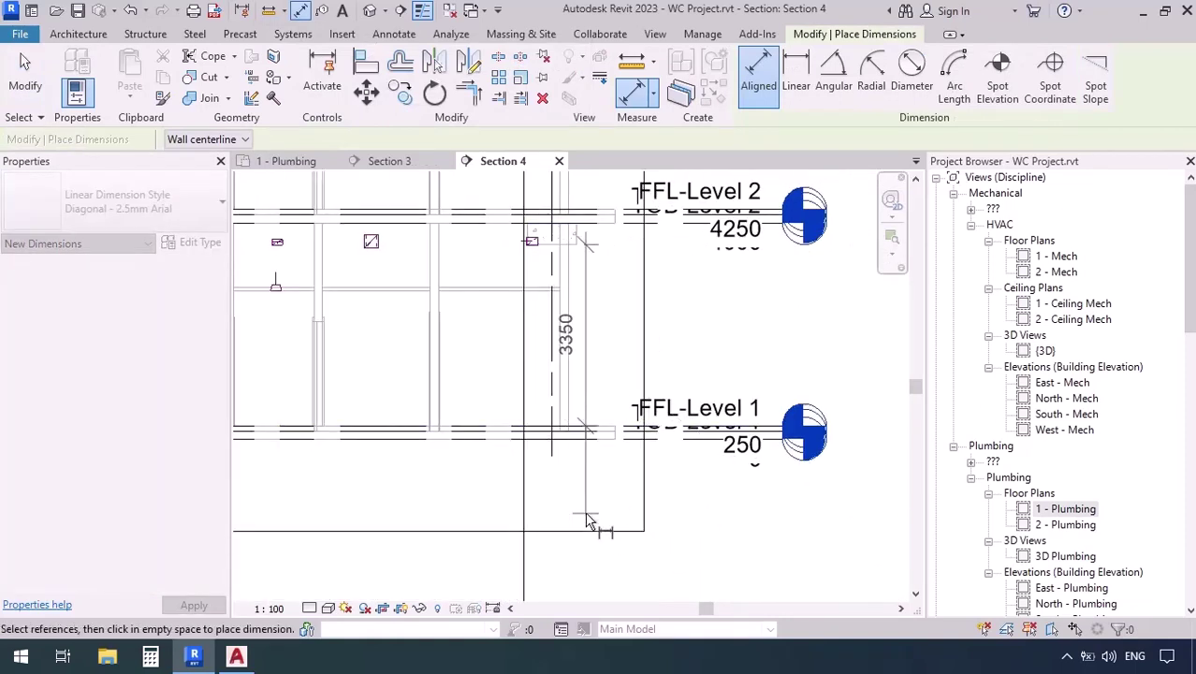
click(587, 521)
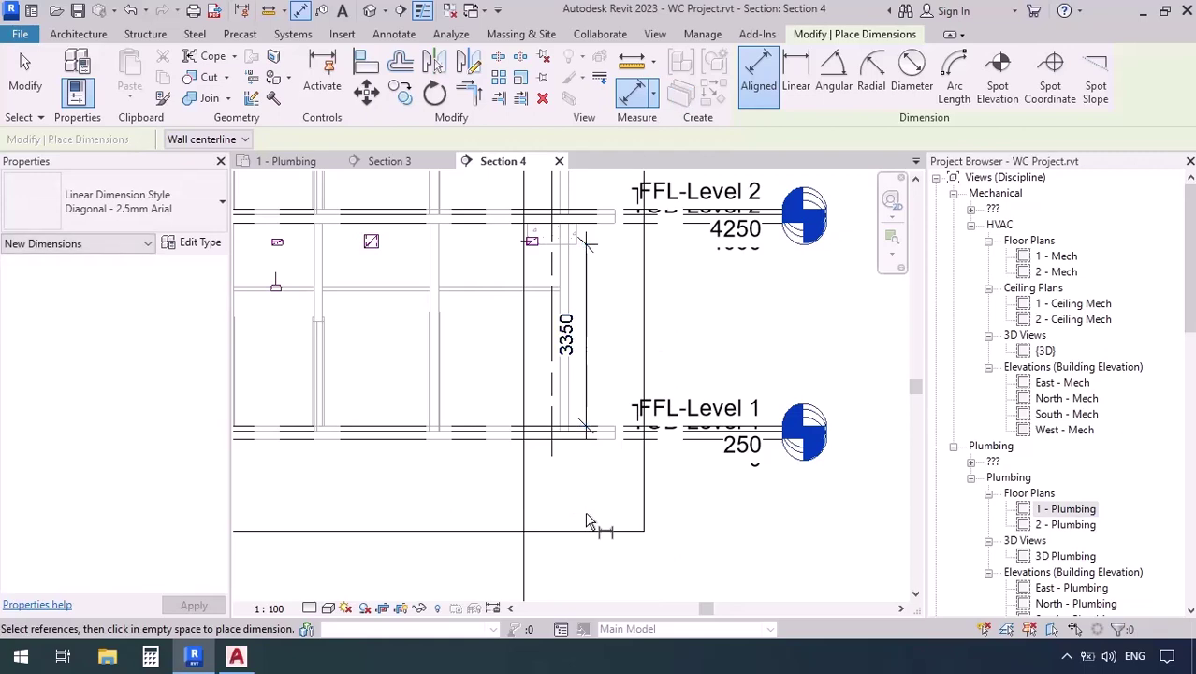
key(Escape)
key(Escape)
scroll(592, 481, down, 2)
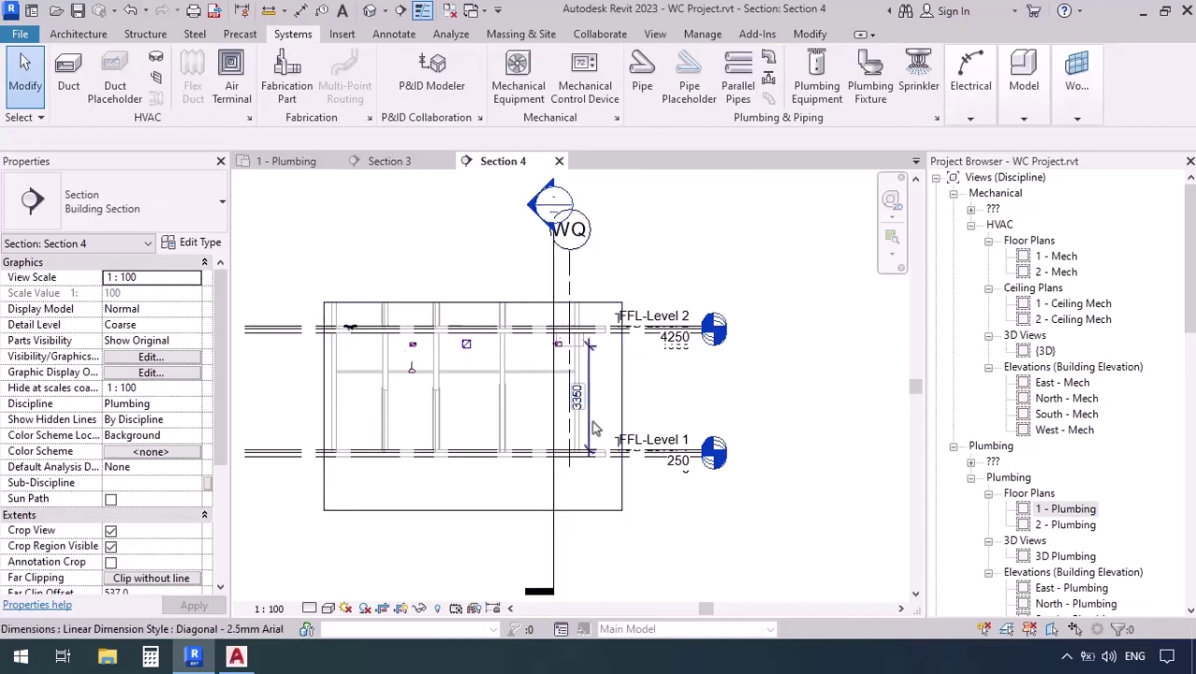
- Return to the 1 - Plumbing floor plan, start the Pipe command and duplicate the Standard pipe type as PVC
click(301, 163)
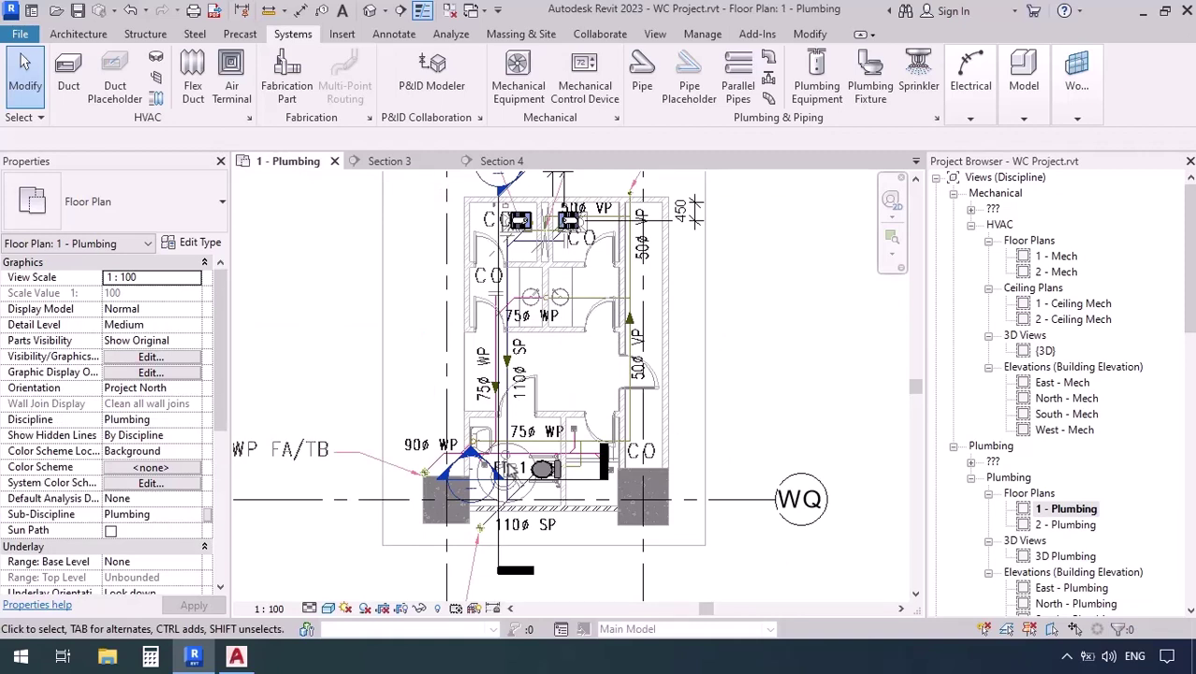
middle_drag(534, 395, 543, 415)
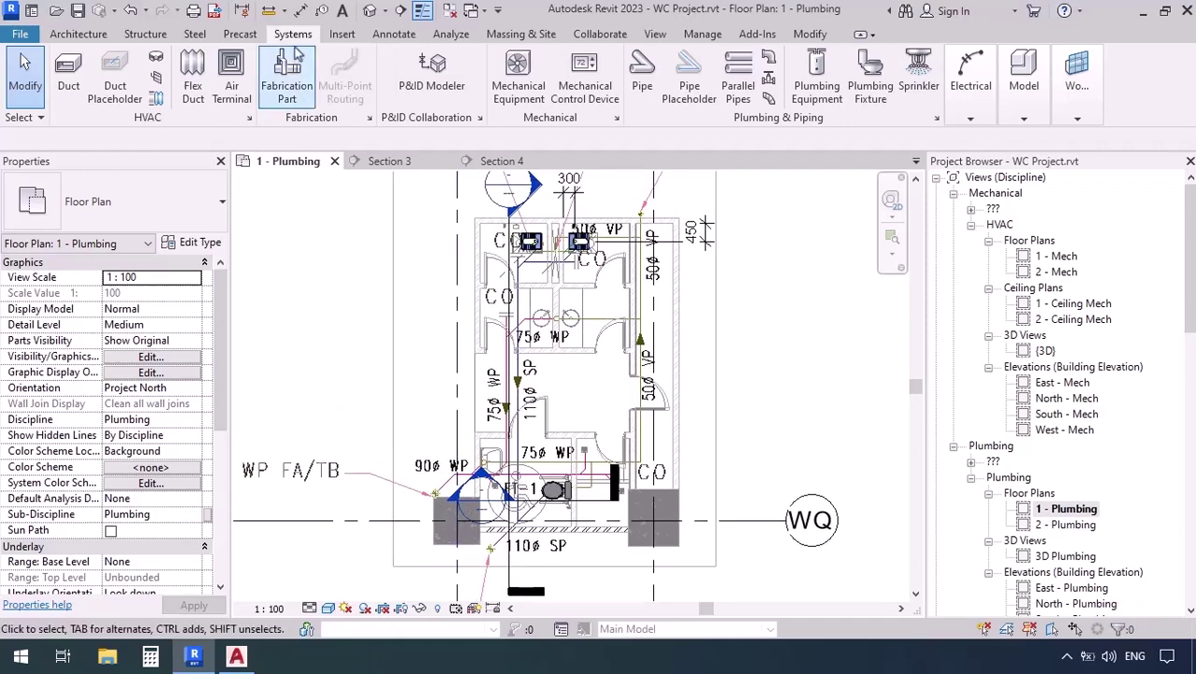
click(640, 78)
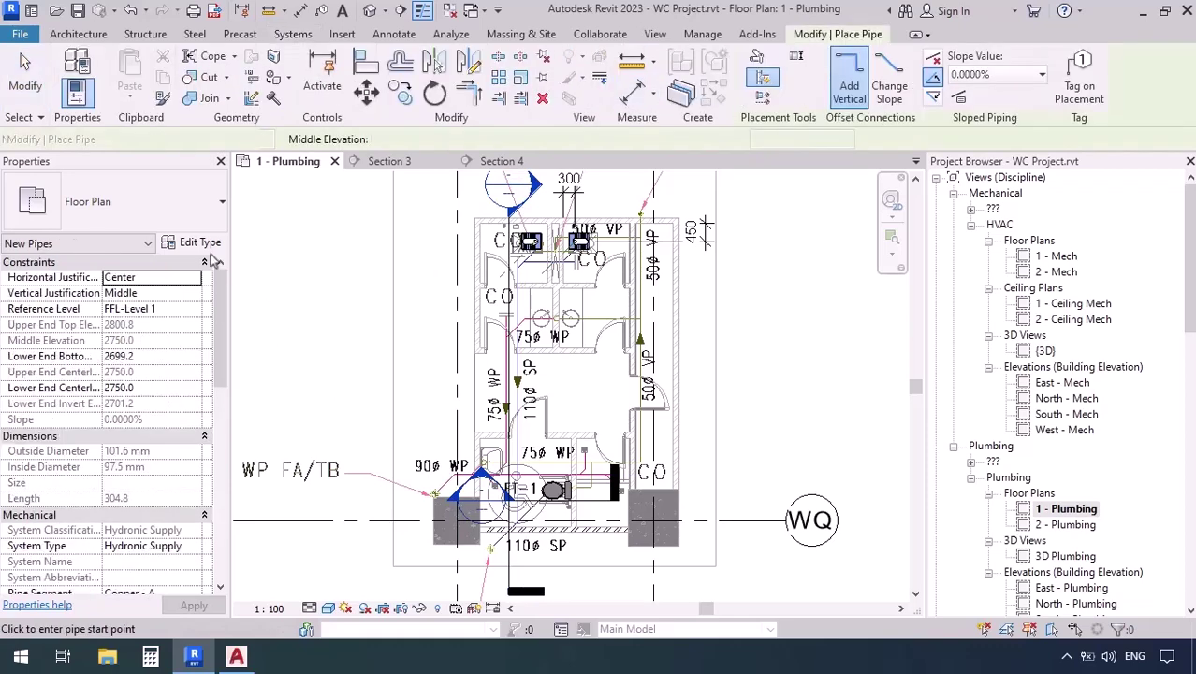
click(171, 217)
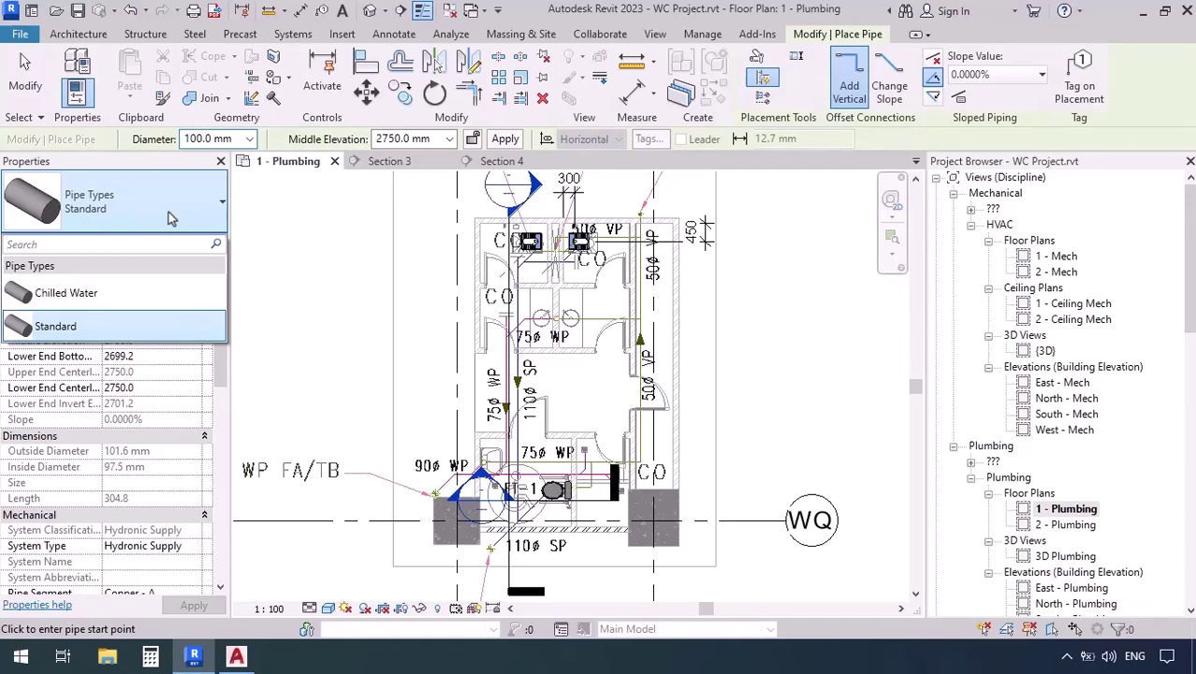
click(56, 326)
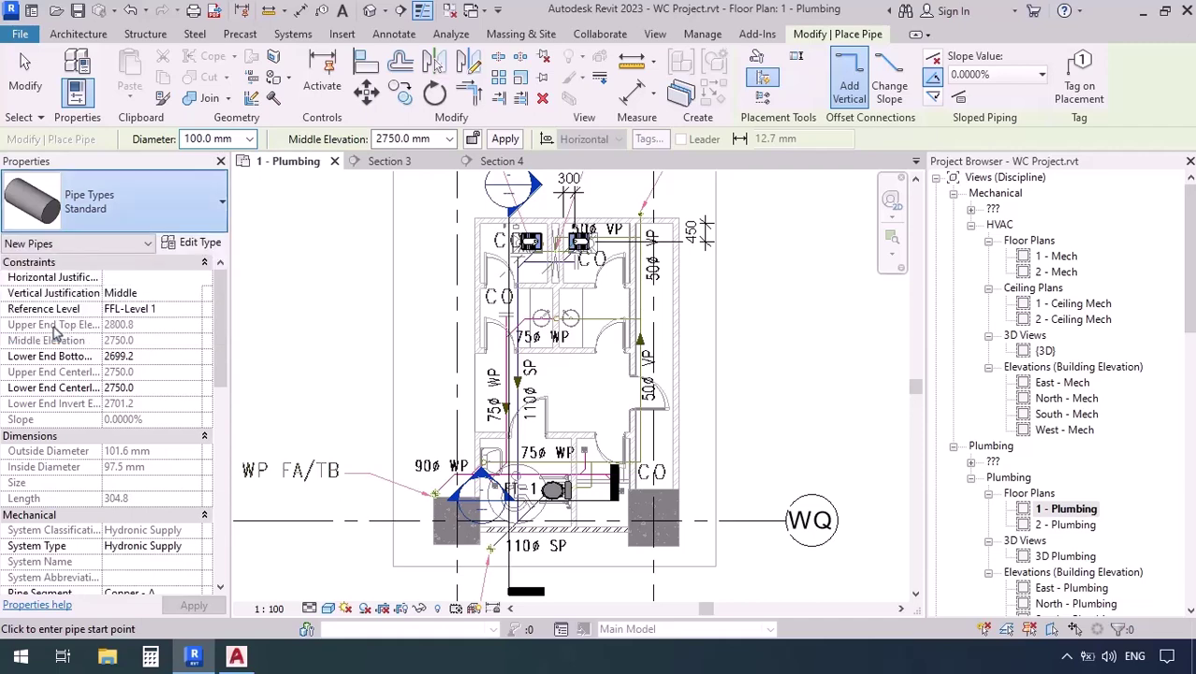
click(196, 244)
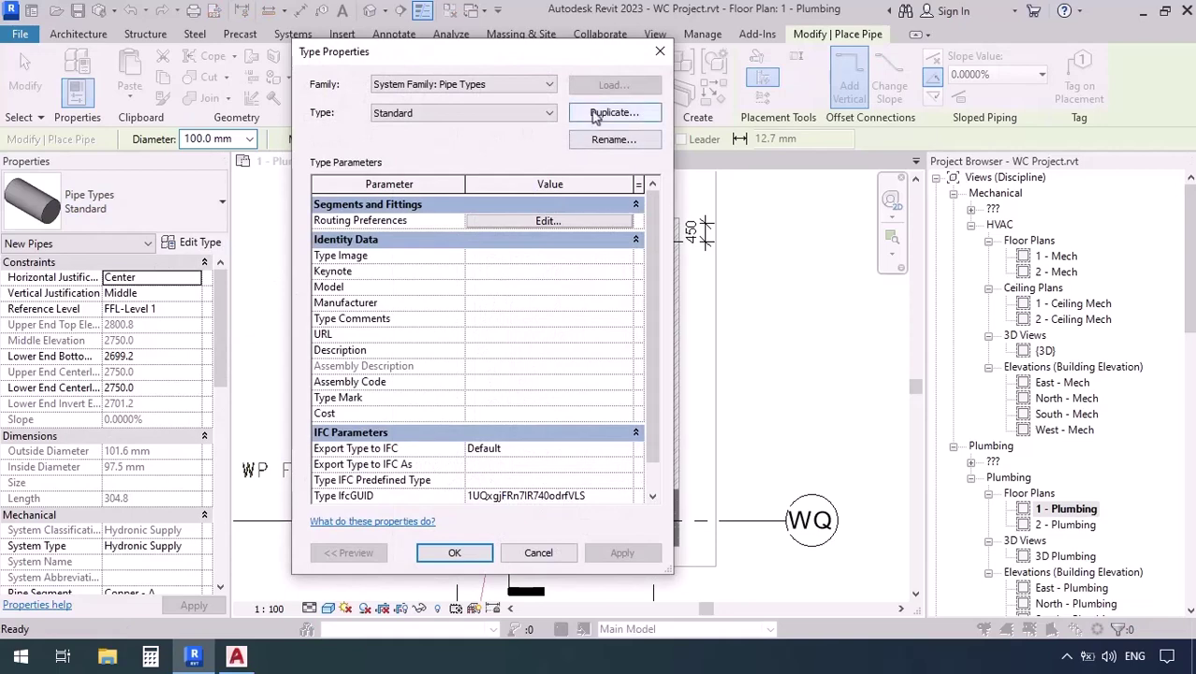
click(596, 114)
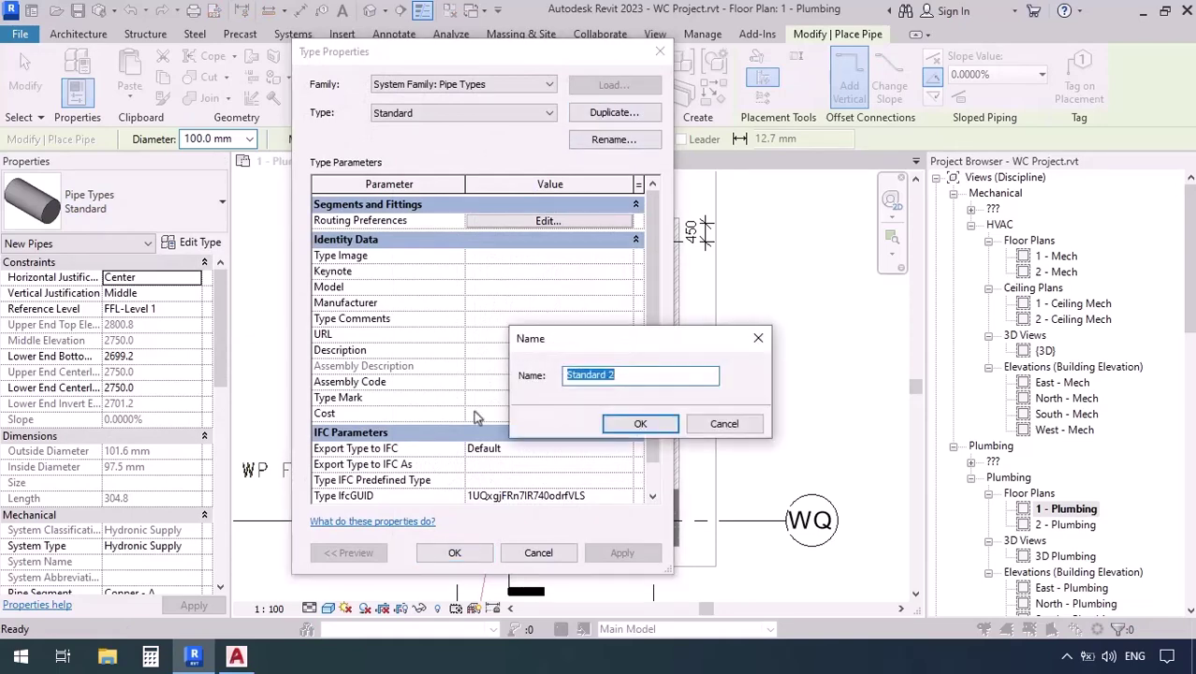
text(PVC)
click(655, 423)
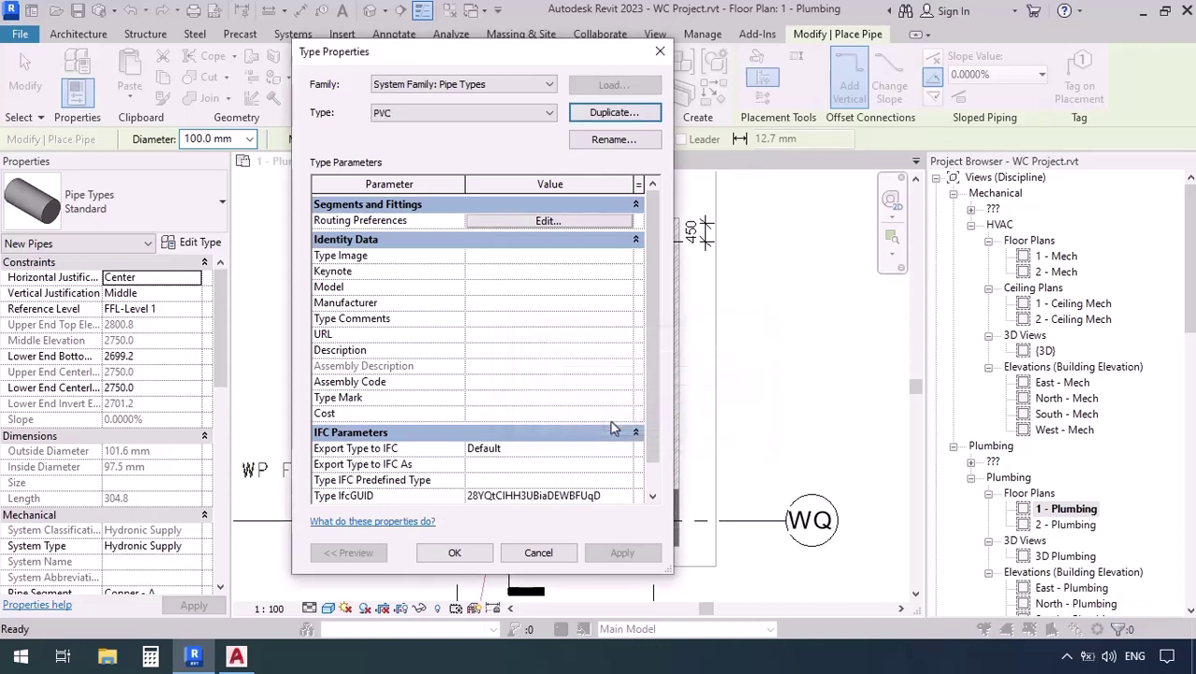
- Set the pipe segment in the PVC type's routing preferences to Polyvinyl Chloride - Rigid - Schedule 40
click(523, 224)
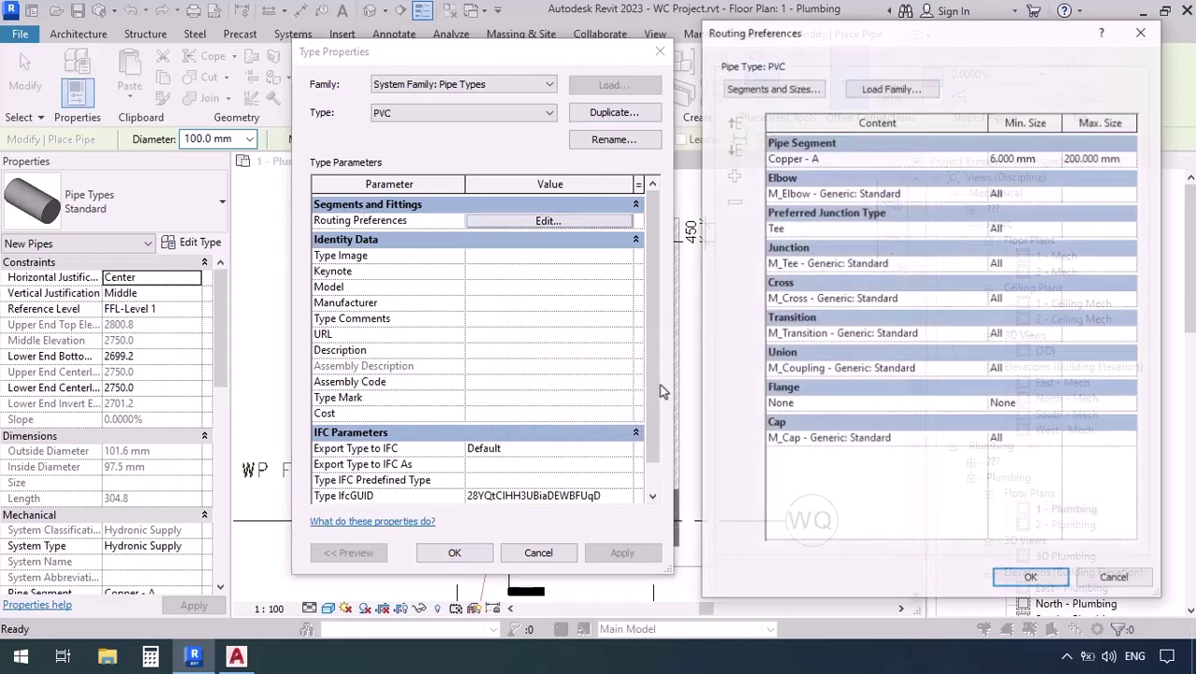
click(977, 160)
click(979, 158)
scroll(811, 227, down, 3)
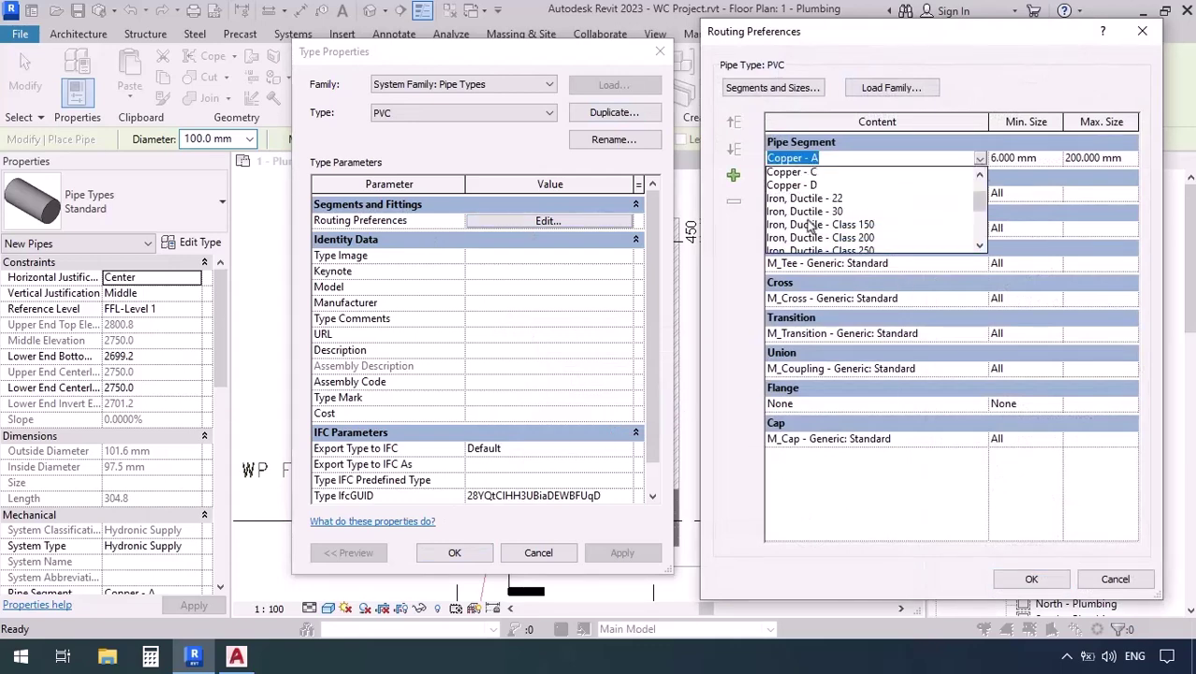
scroll(811, 227, down, 5)
click(812, 180)
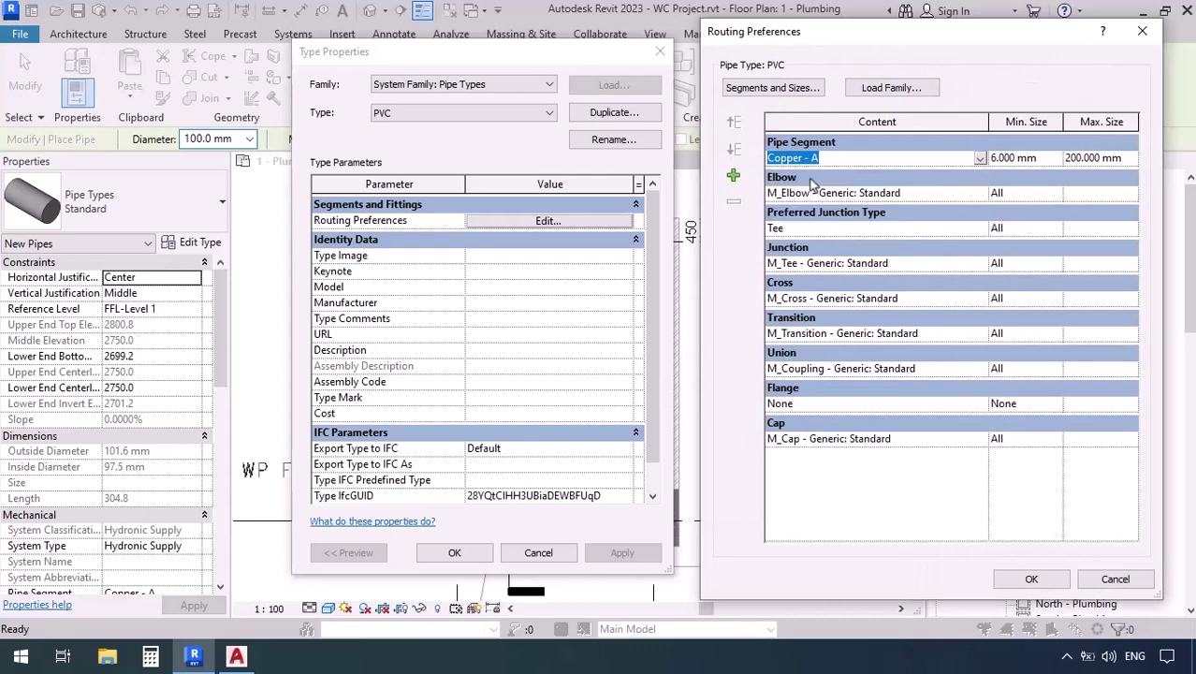
- Start loading families for the PVC routing preferences and browse the US library to Pipe, Fittings, PVC, Sch 40, Socket-Type, DWV
click(890, 87)
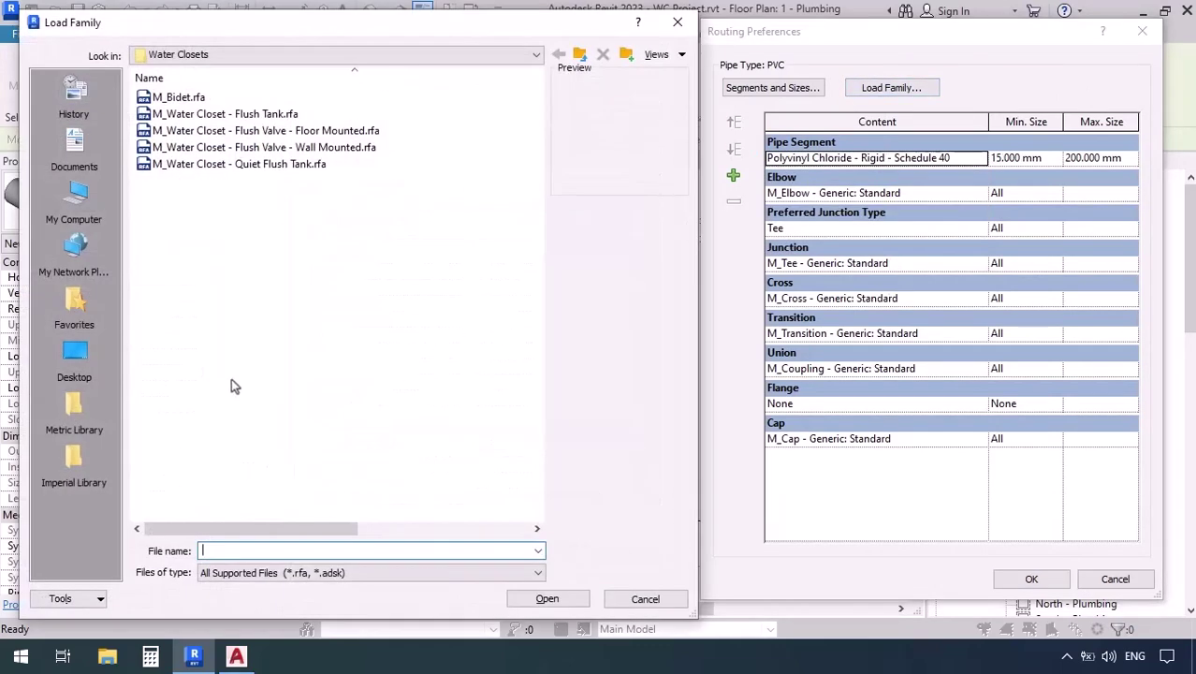
click(580, 55)
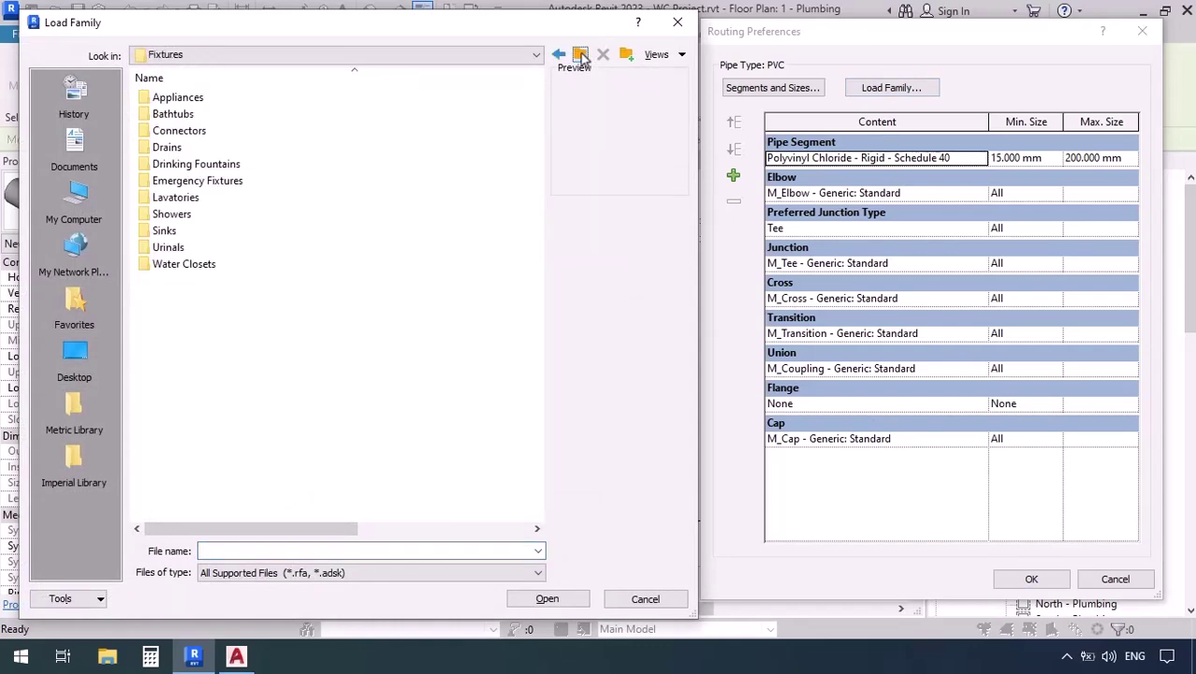
click(580, 55)
click(580, 55)
click(580, 55)
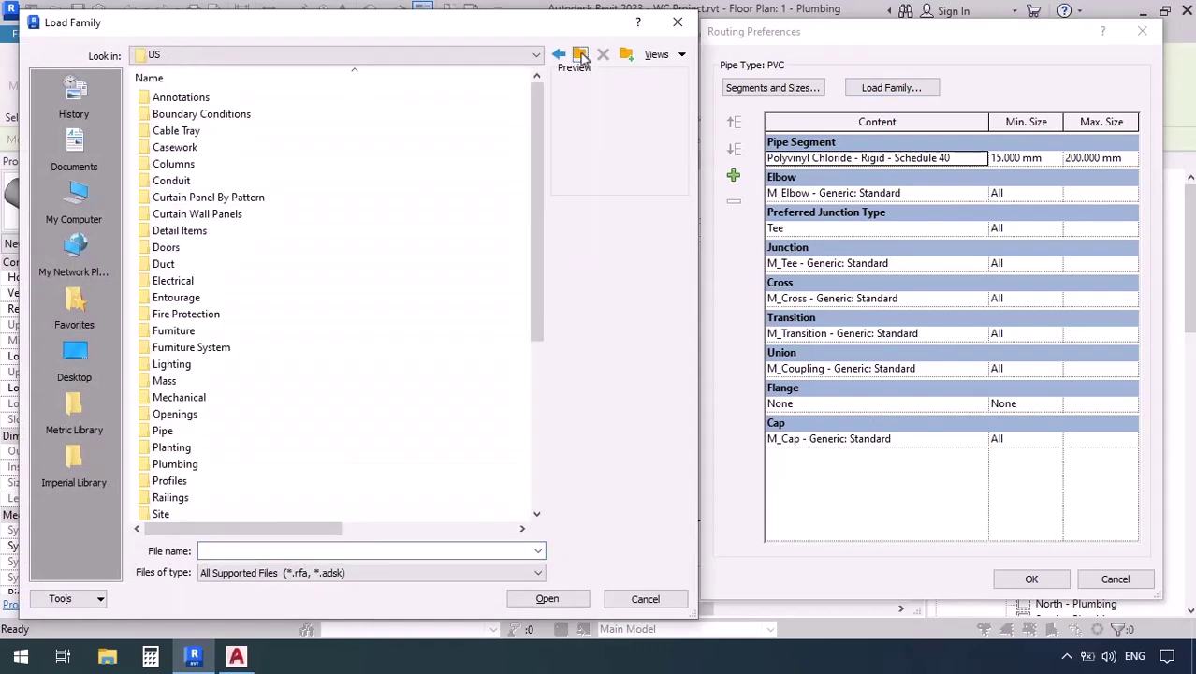
double_click(198, 432)
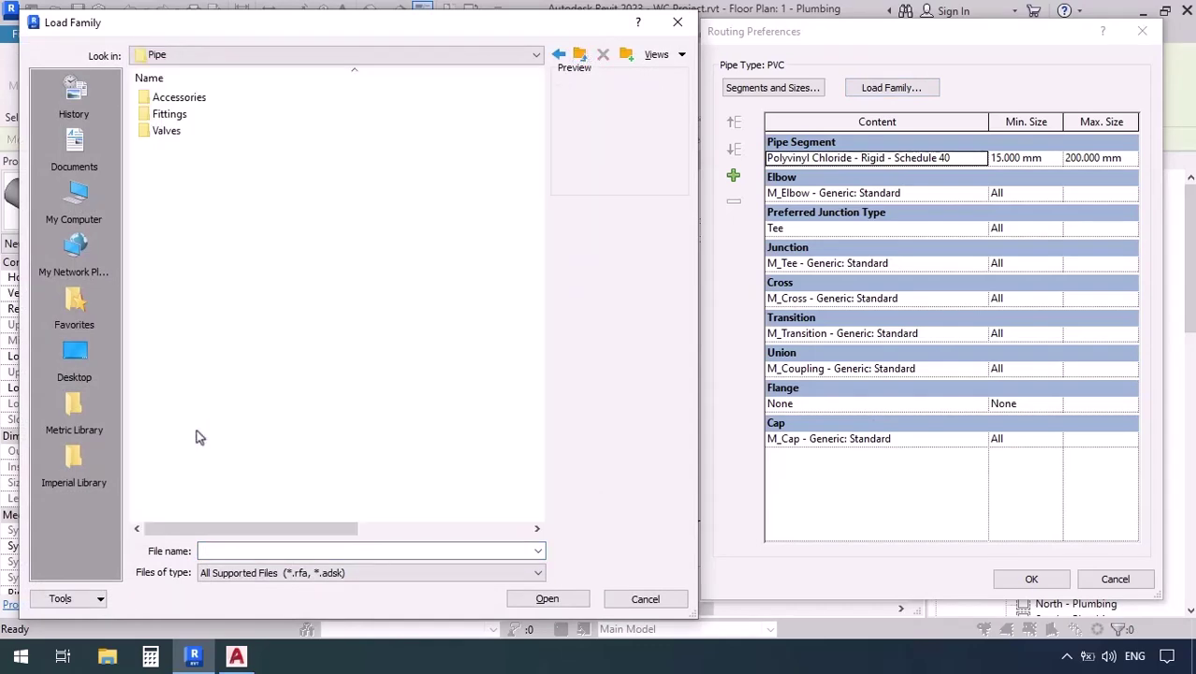
double_click(158, 114)
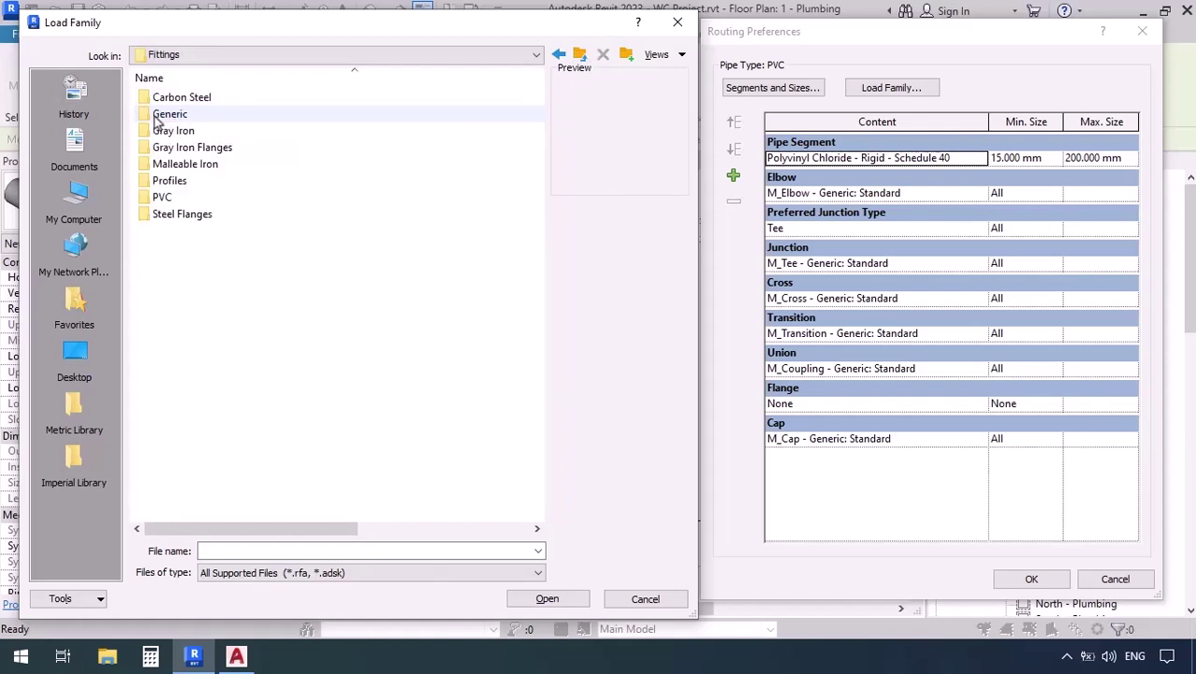
double_click(162, 198)
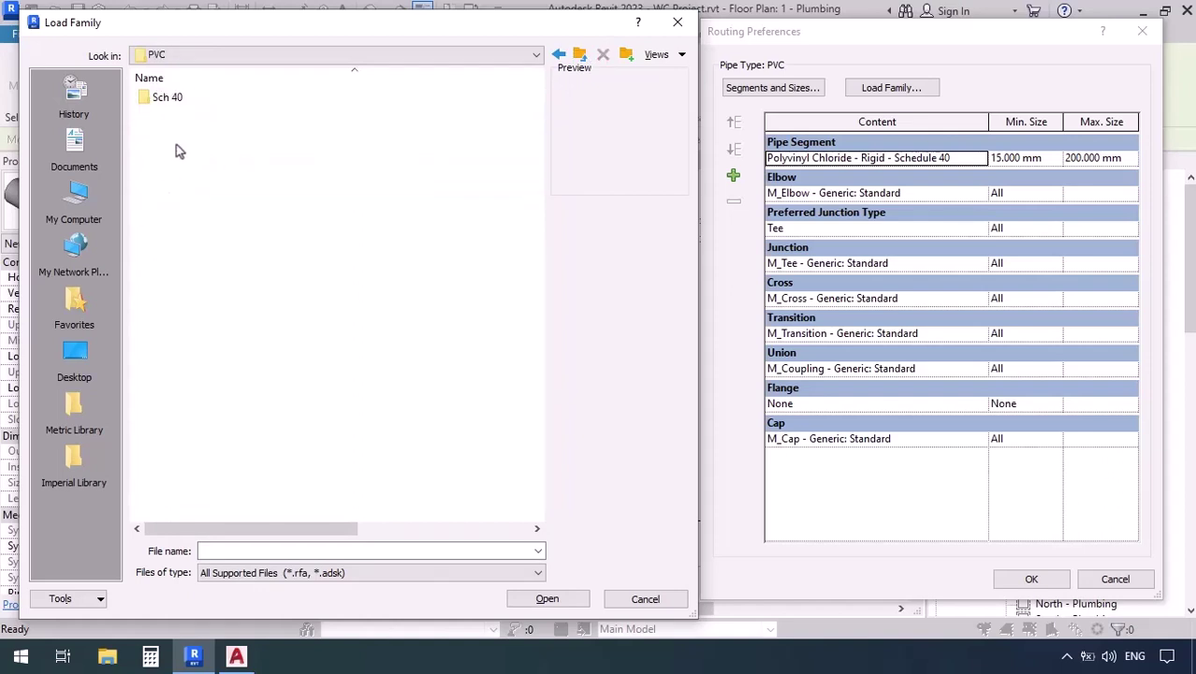
double_click(181, 99)
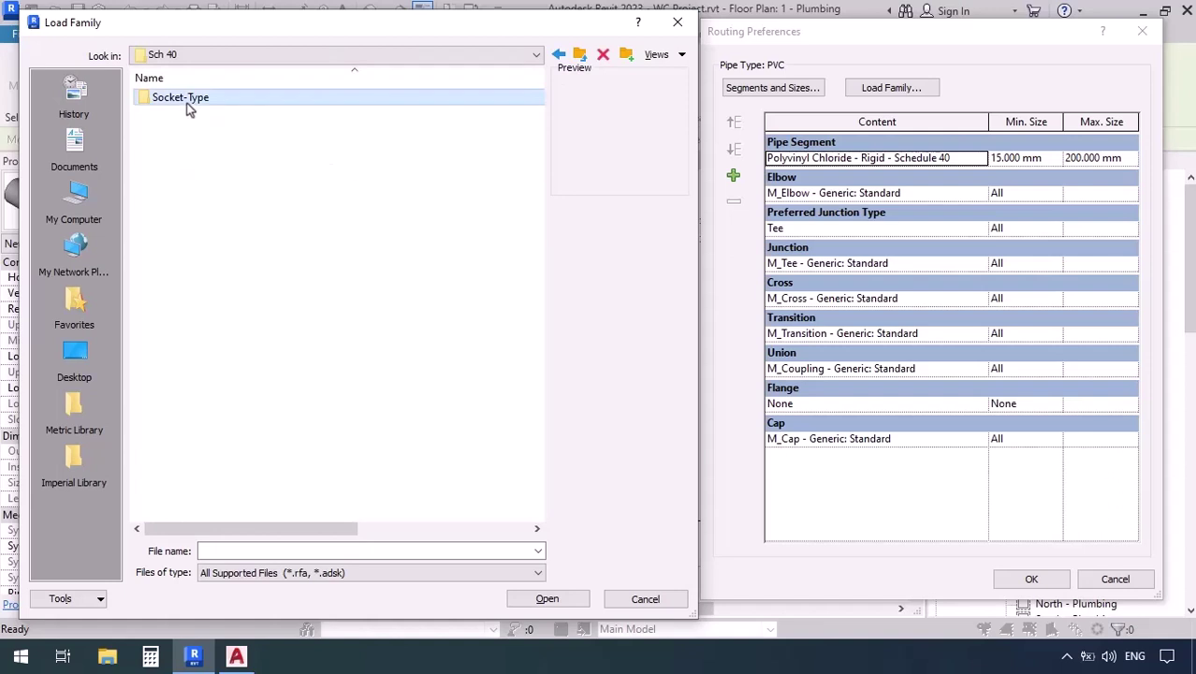
double_click(187, 103)
double_click(186, 101)
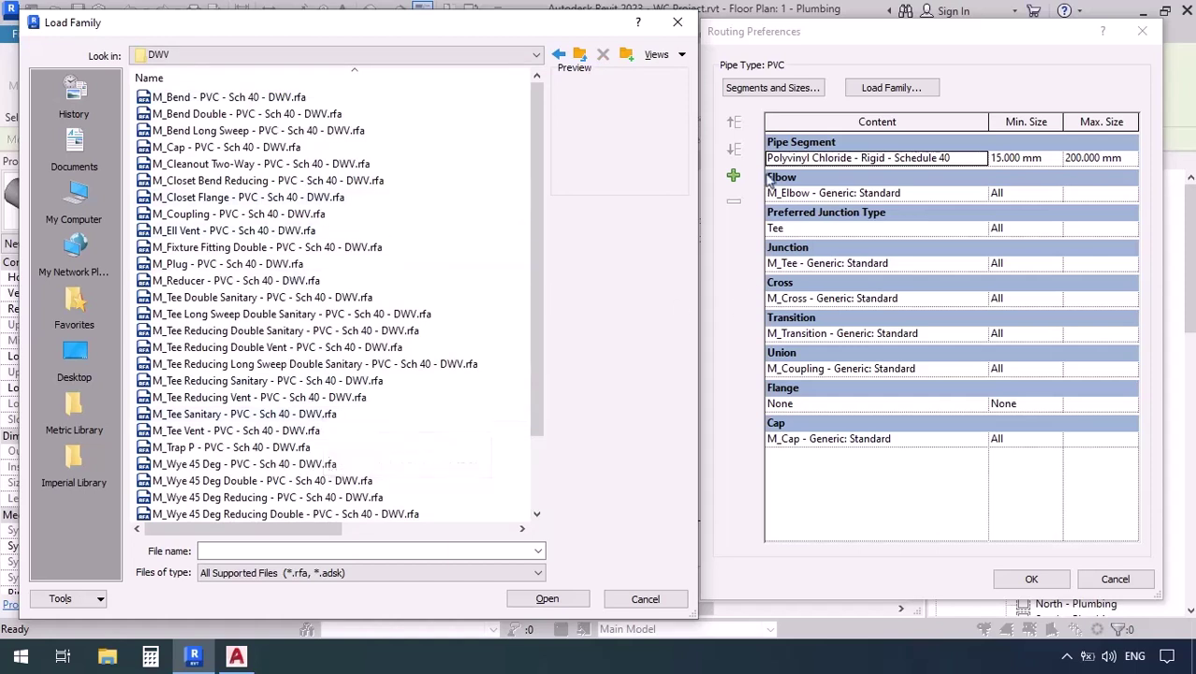
- Load the PVC Sch 40 DWV Bend, Tee Reducing Sanitary, Tee Reducing Double Sanitary, Reducer, Coupling, Cap and Plug families together
click(188, 99)
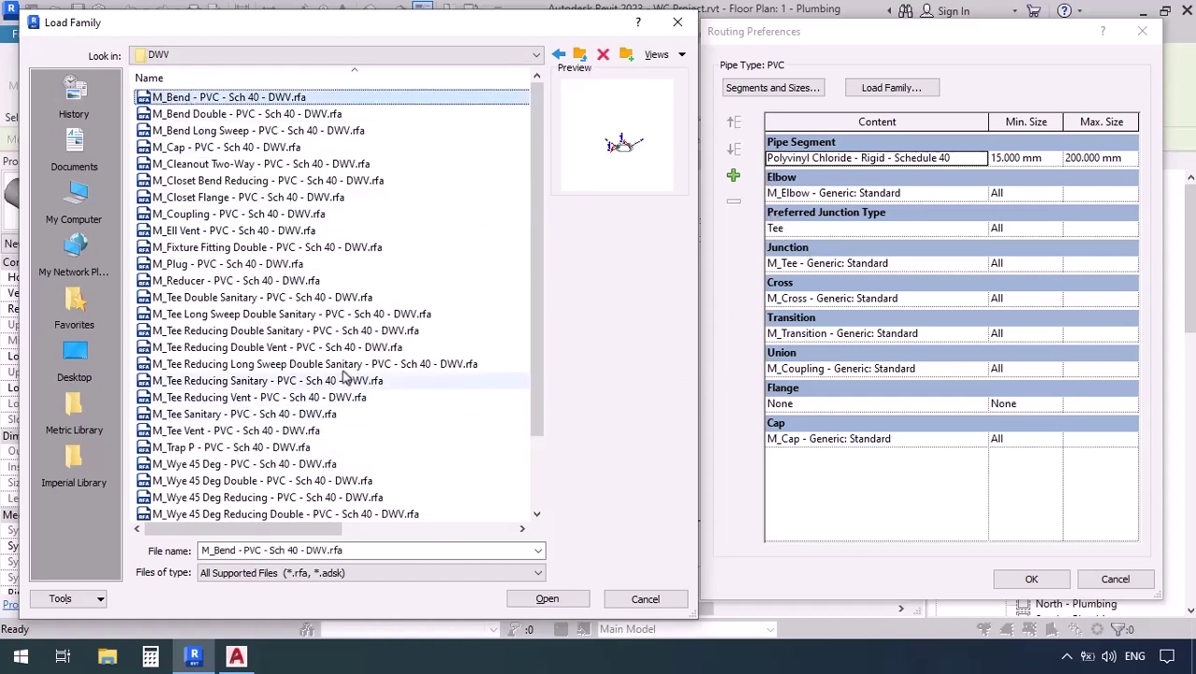
click(190, 383)
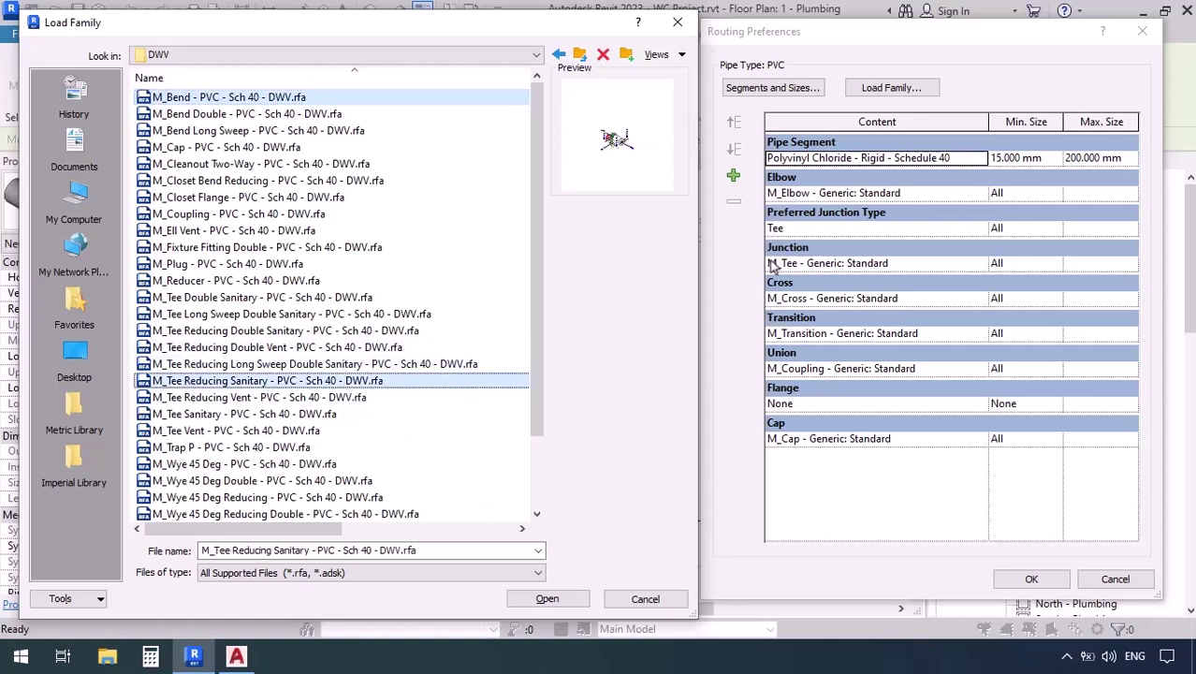
click(199, 332)
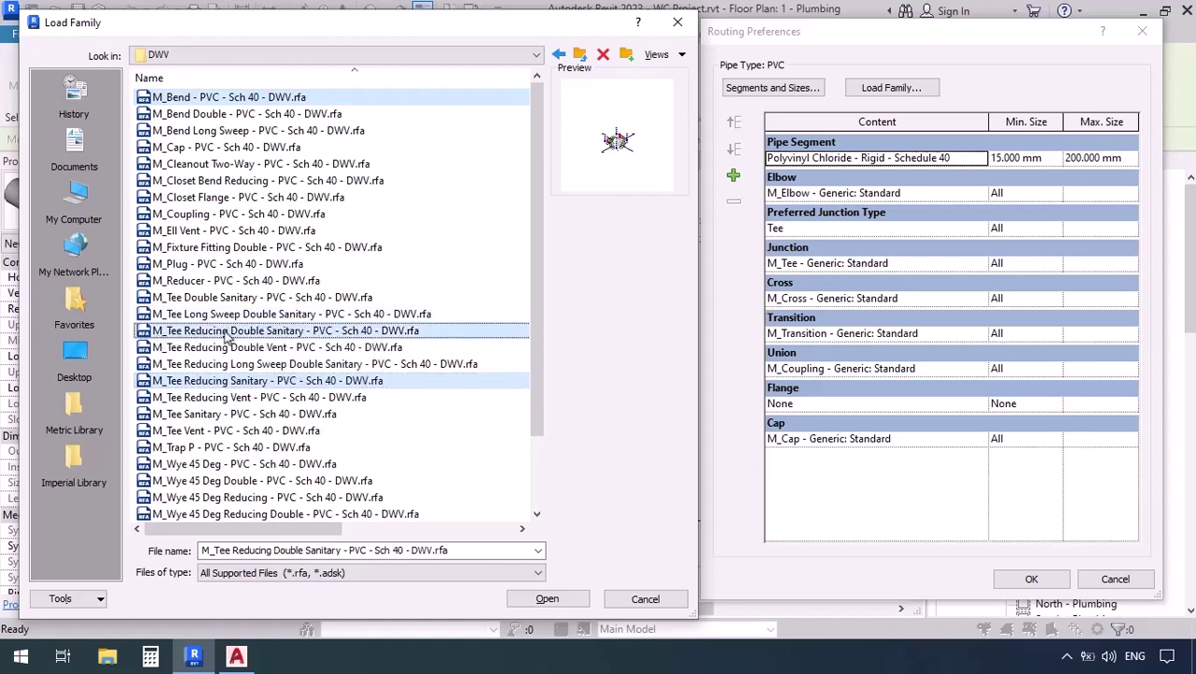
click(235, 281)
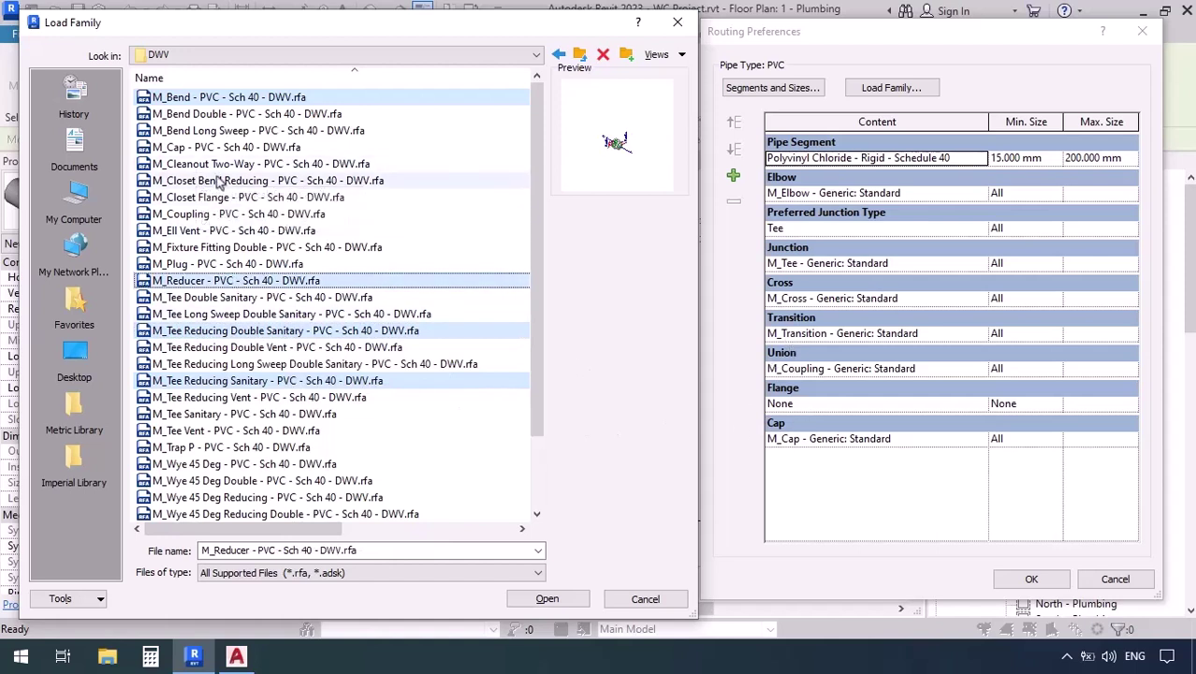
click(234, 214)
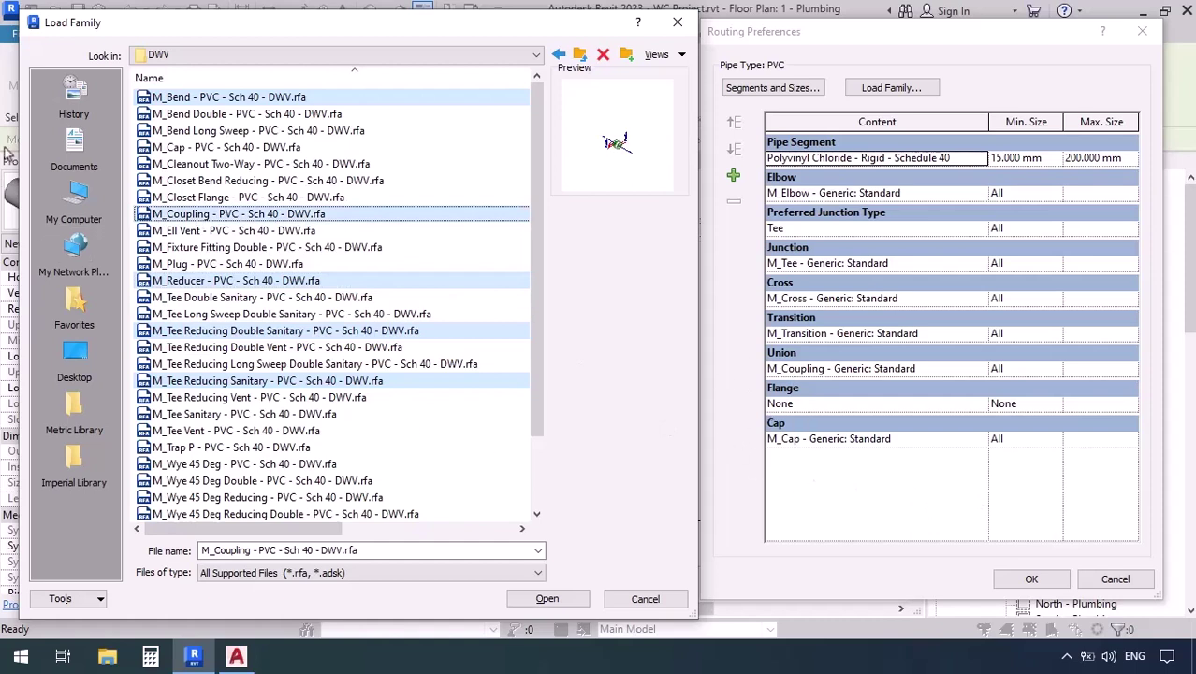
click(159, 148)
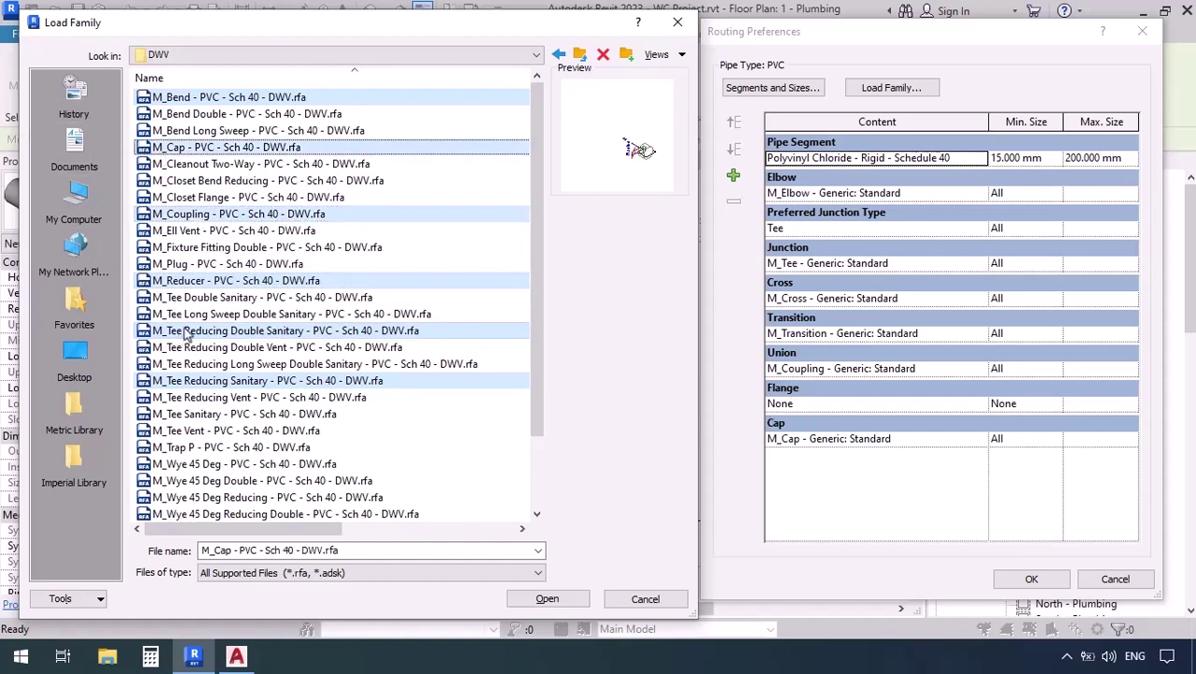
click(187, 265)
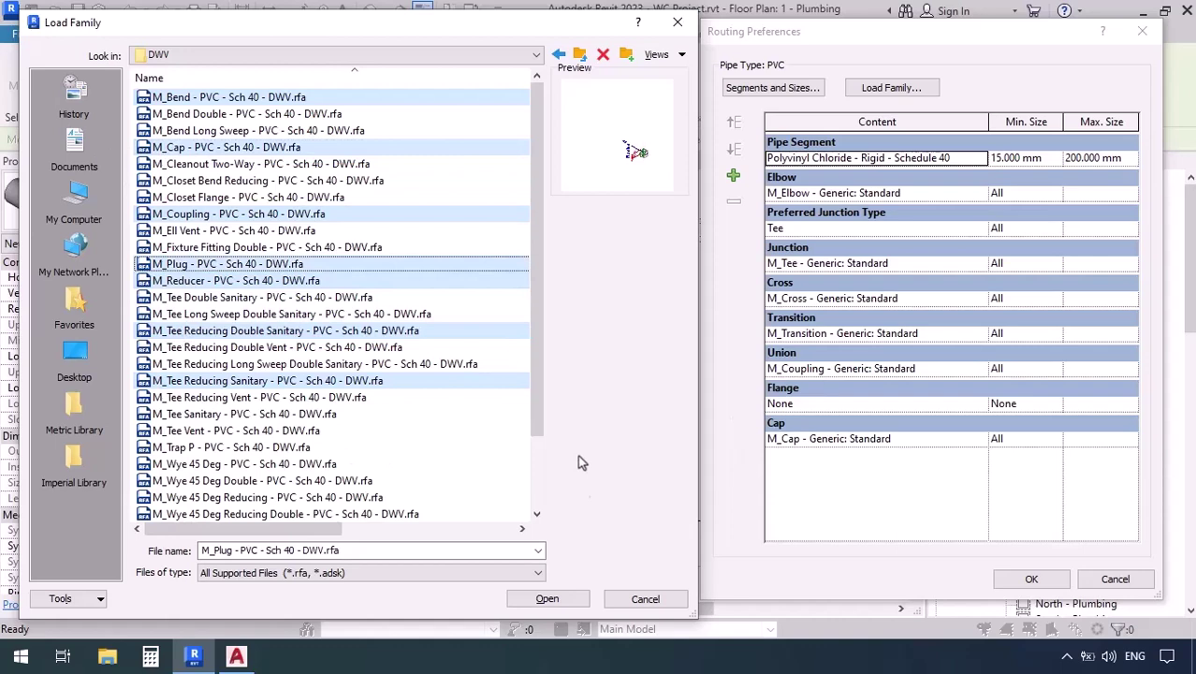
click(549, 599)
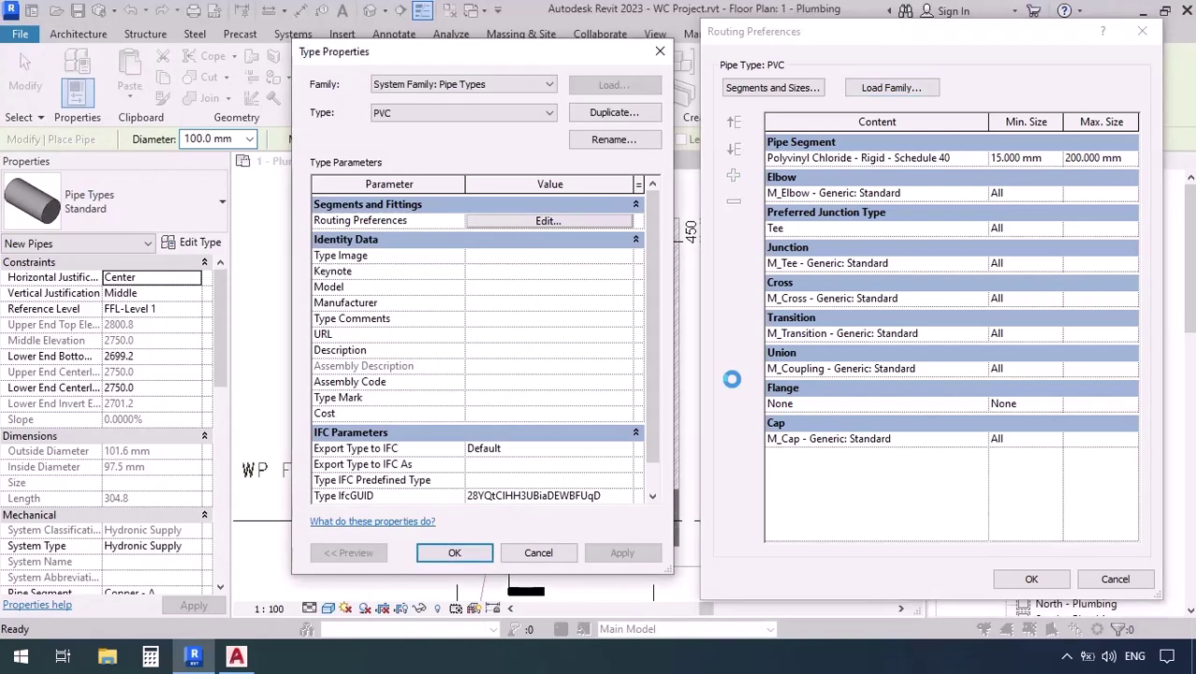
- Set the elbow to M_Bend - PVC - Sch 40 - DWV and the junction to M_Tee Reducing Sanitary - PVC - Sch 40 - DWV
click(981, 193)
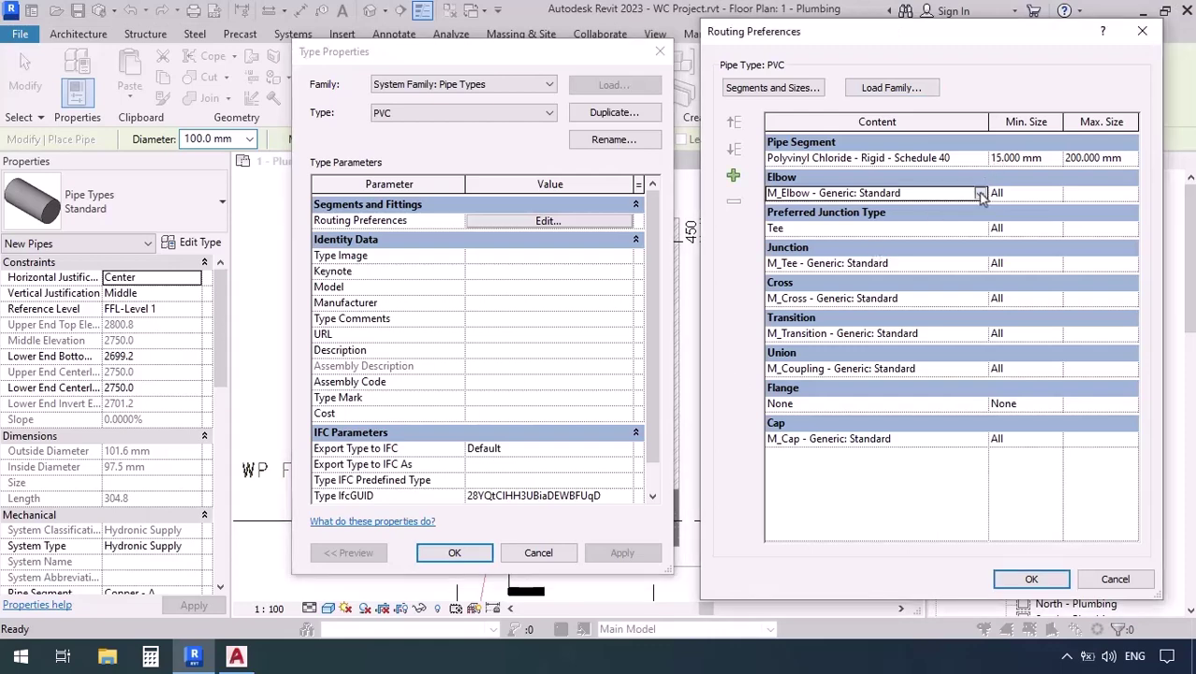
click(981, 193)
click(842, 223)
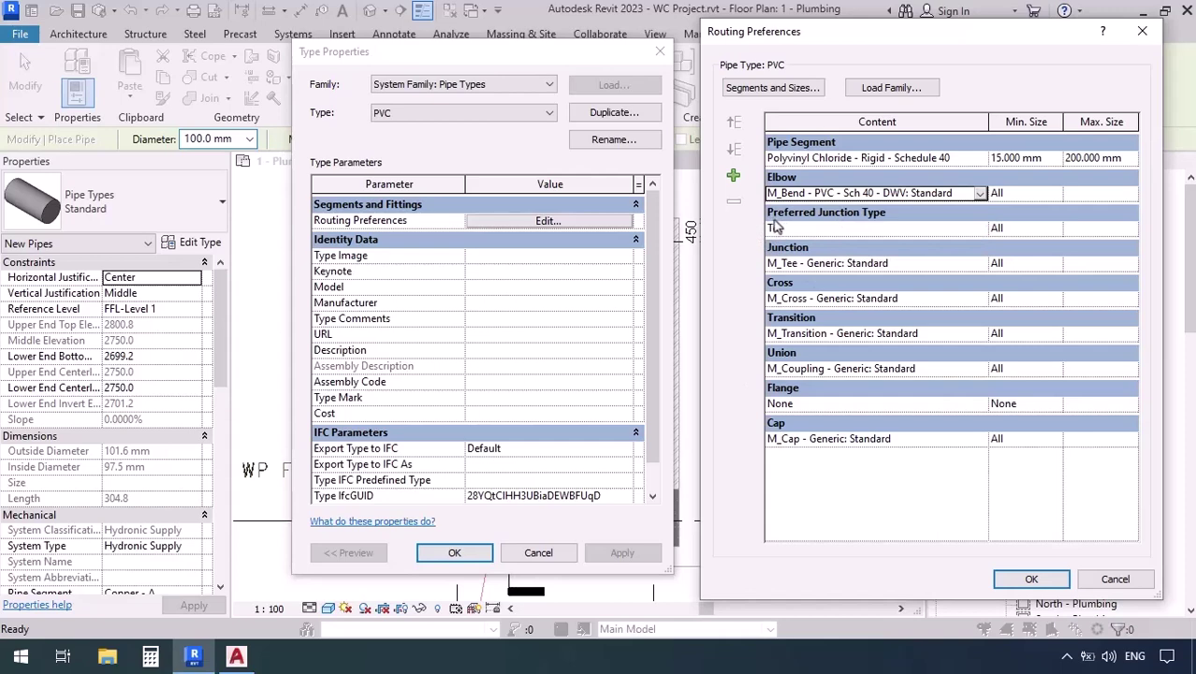
click(980, 265)
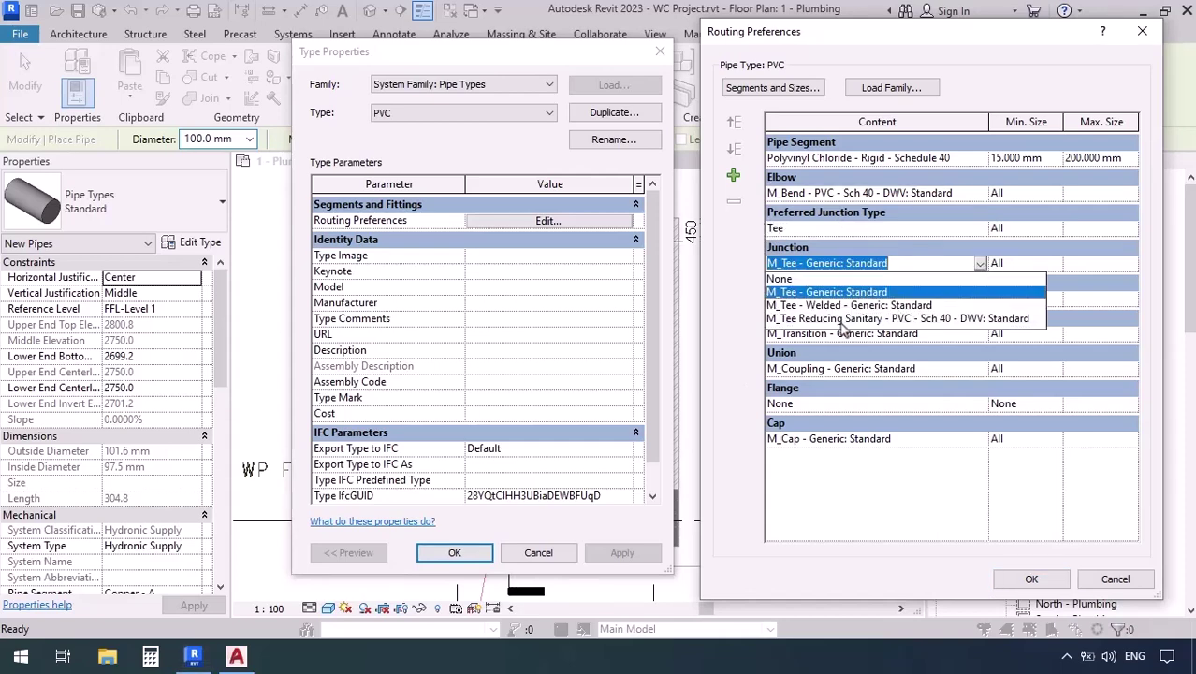
click(843, 319)
- Set the cross to M_Tee Reducing Double Sanitary and the transition to M_Reducer, both in the PVC - Sch 40 - DWV version
click(980, 299)
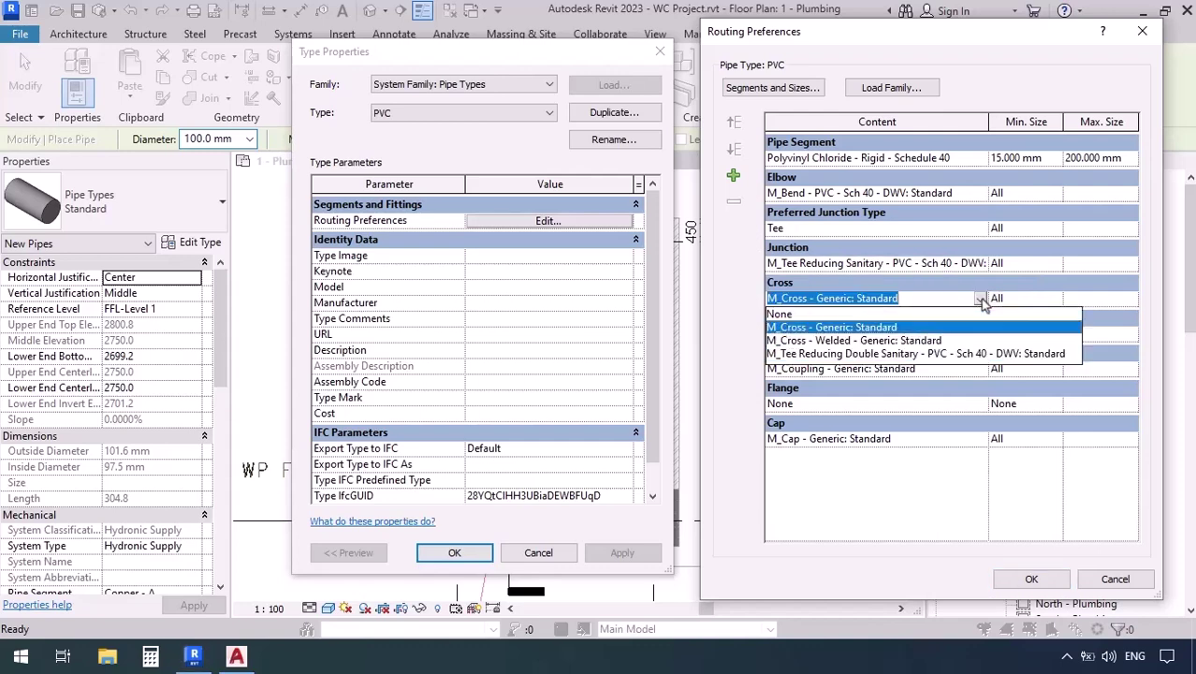
click(856, 355)
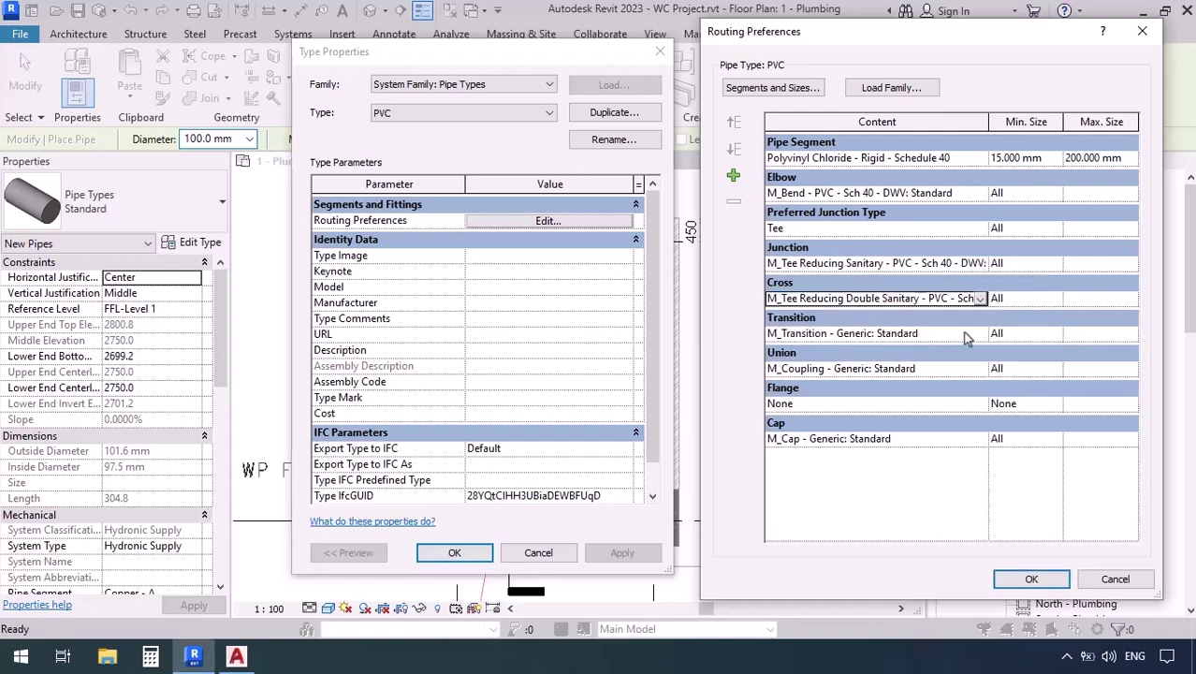
click(977, 335)
click(980, 334)
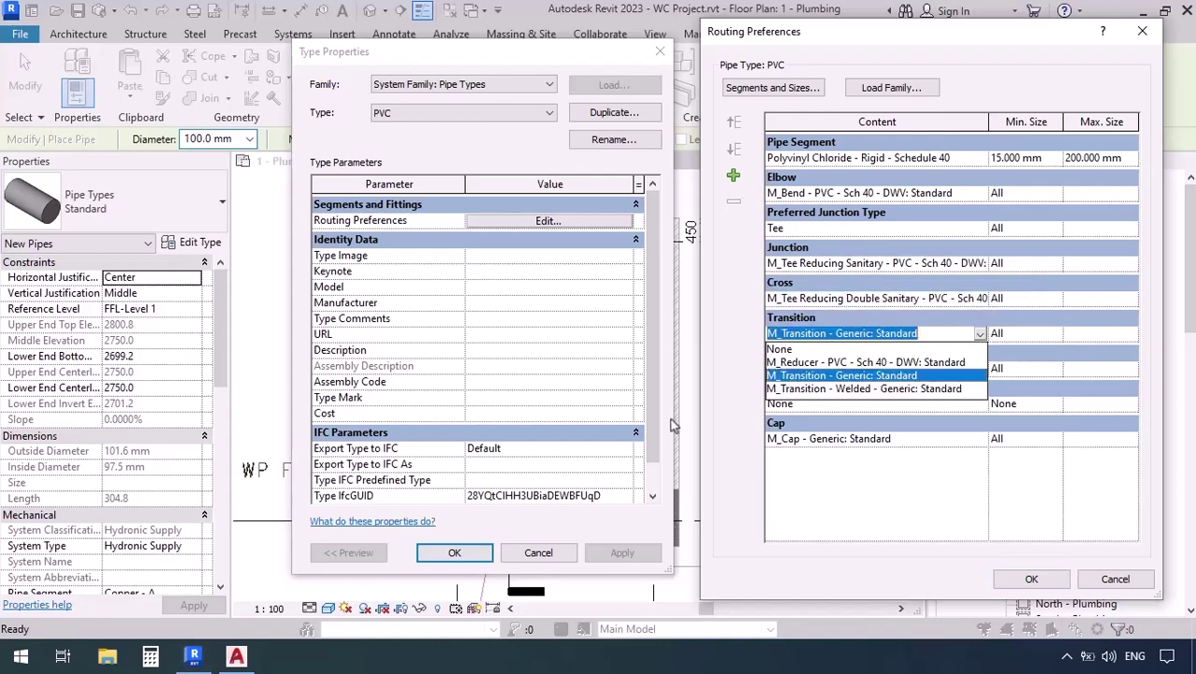
click(814, 363)
- Set the union to M_Coupling - PVC - Sch 40 - DWV and the cap to M_Plug - PVC - Sch 40 - DWV
click(983, 373)
click(979, 369)
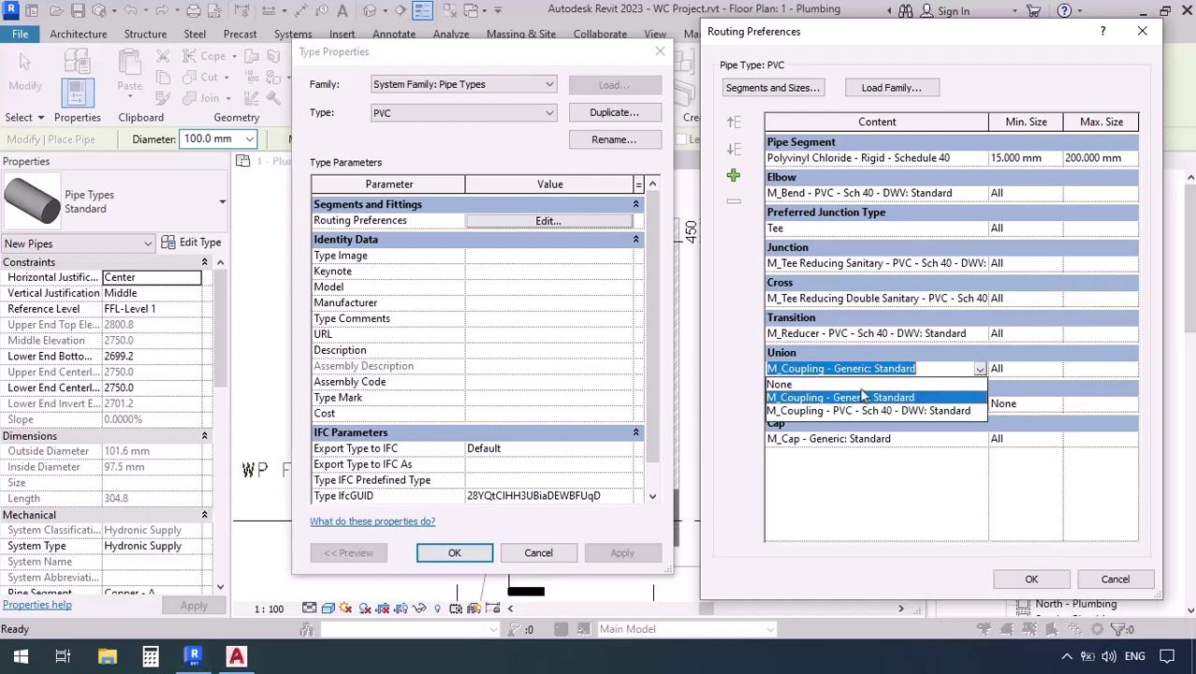
click(836, 412)
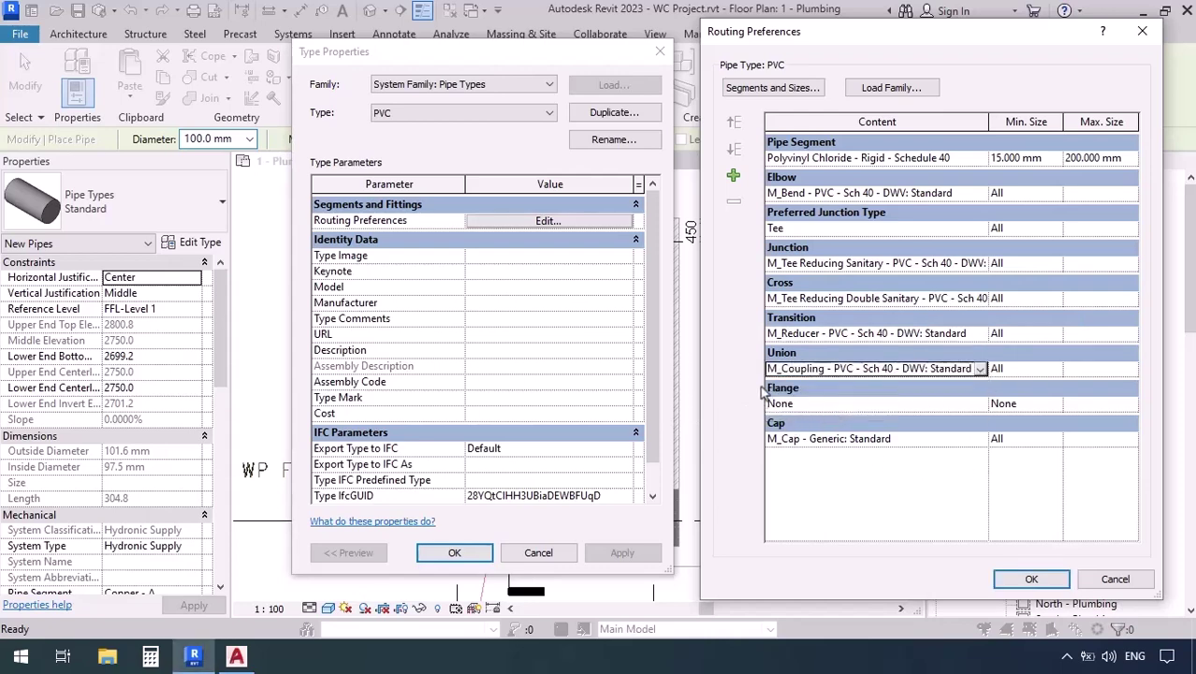
click(976, 439)
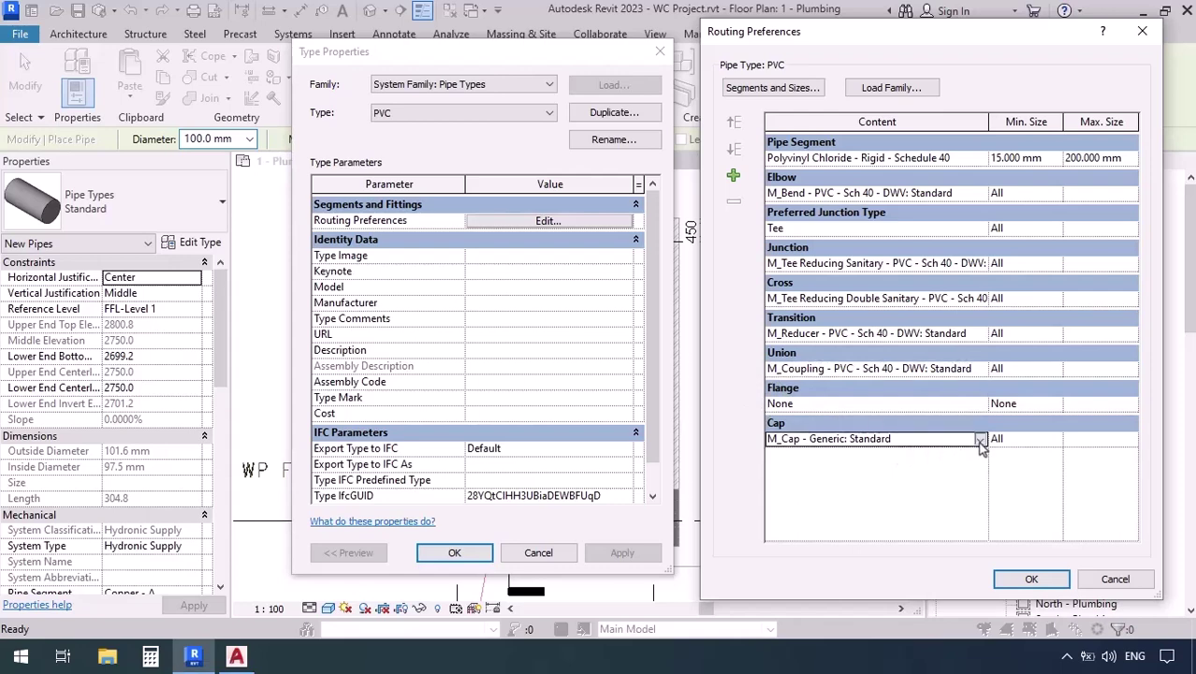
click(980, 439)
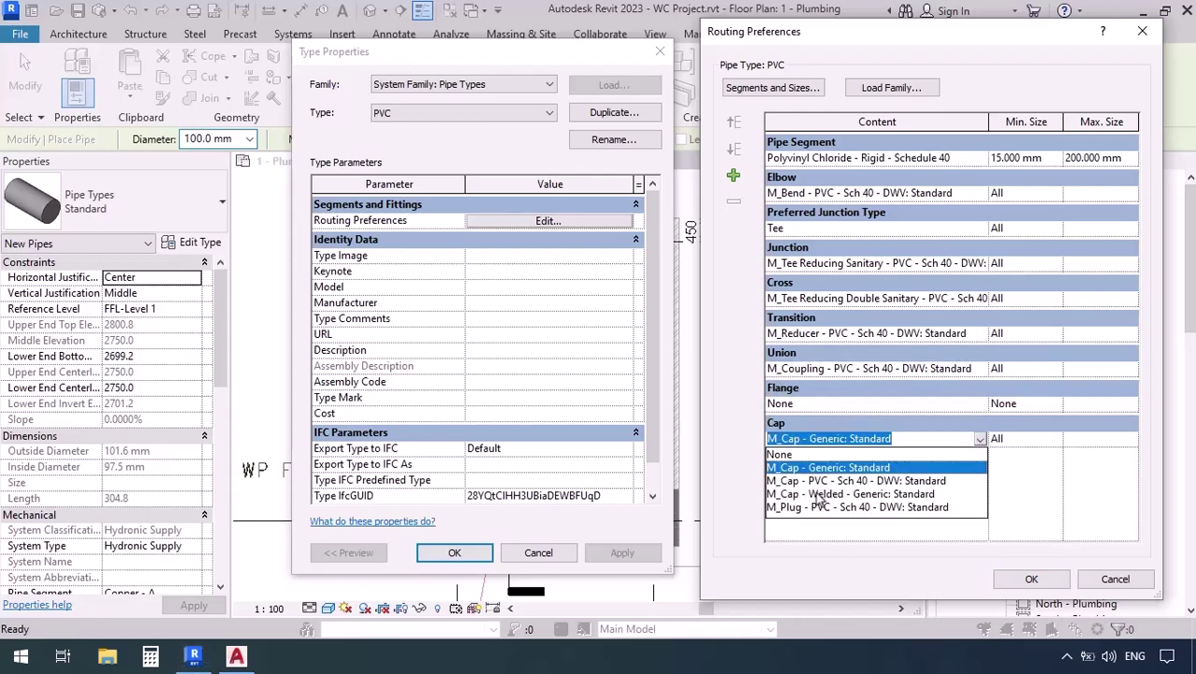
click(807, 507)
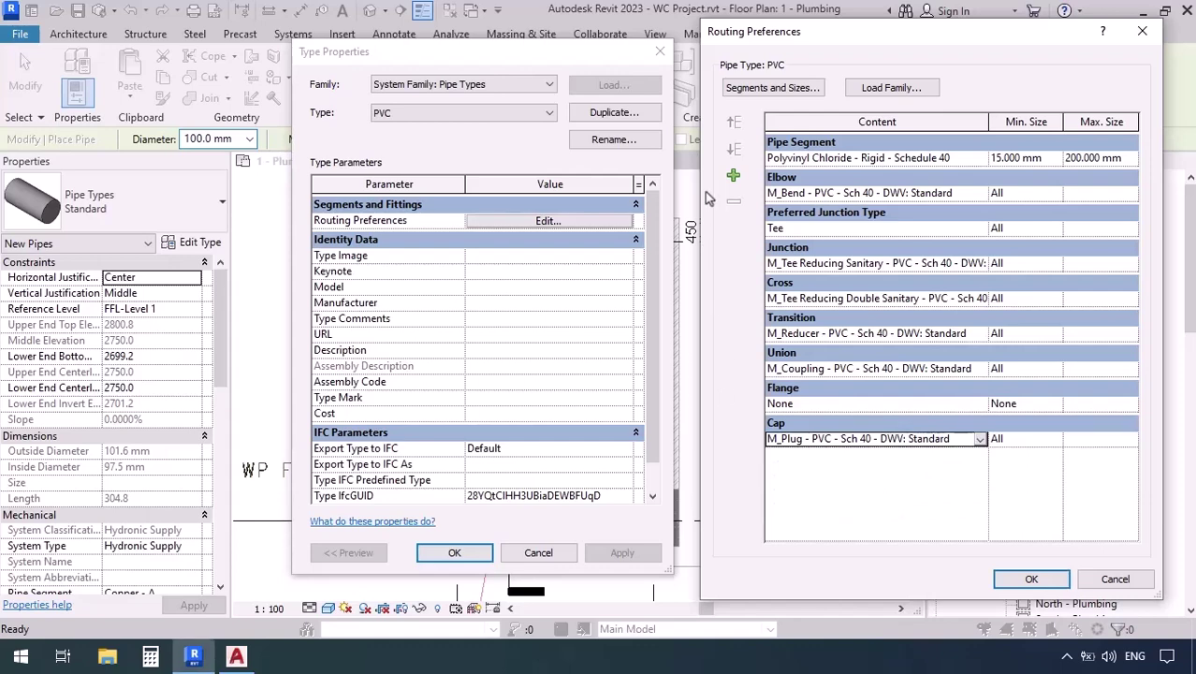
- Add M_Cap - PVC - Sch 40 - DWV as a second cap fitting and accept the PVC type's routing preferences and properties
click(731, 178)
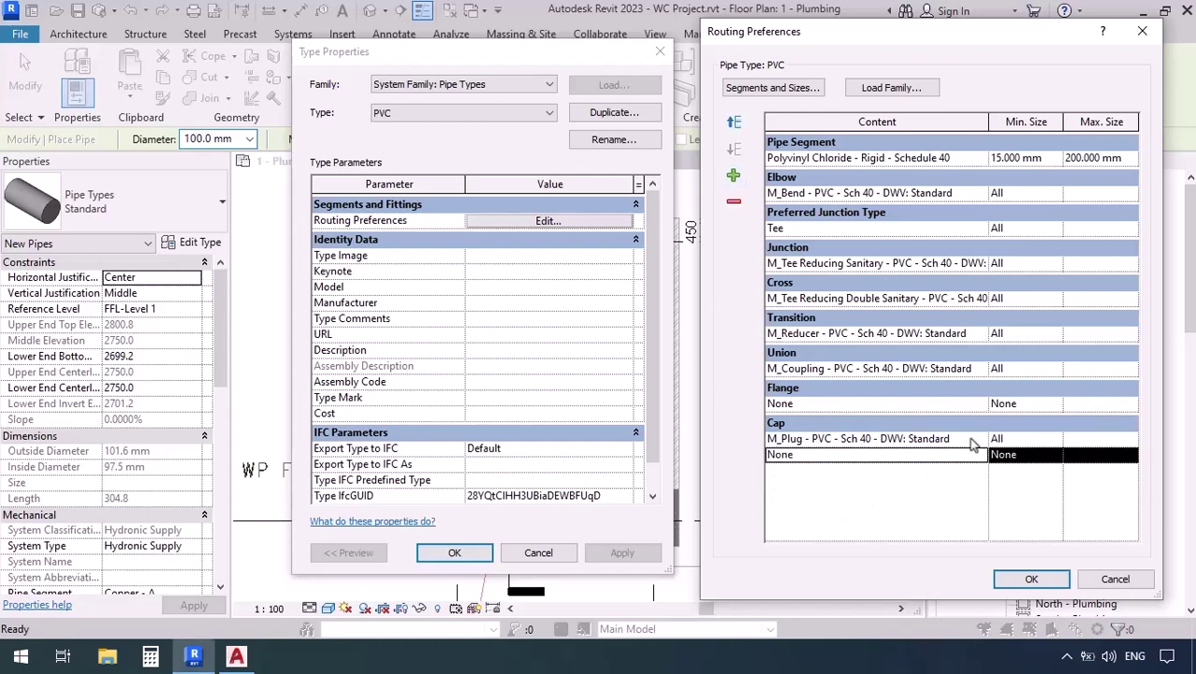
click(980, 456)
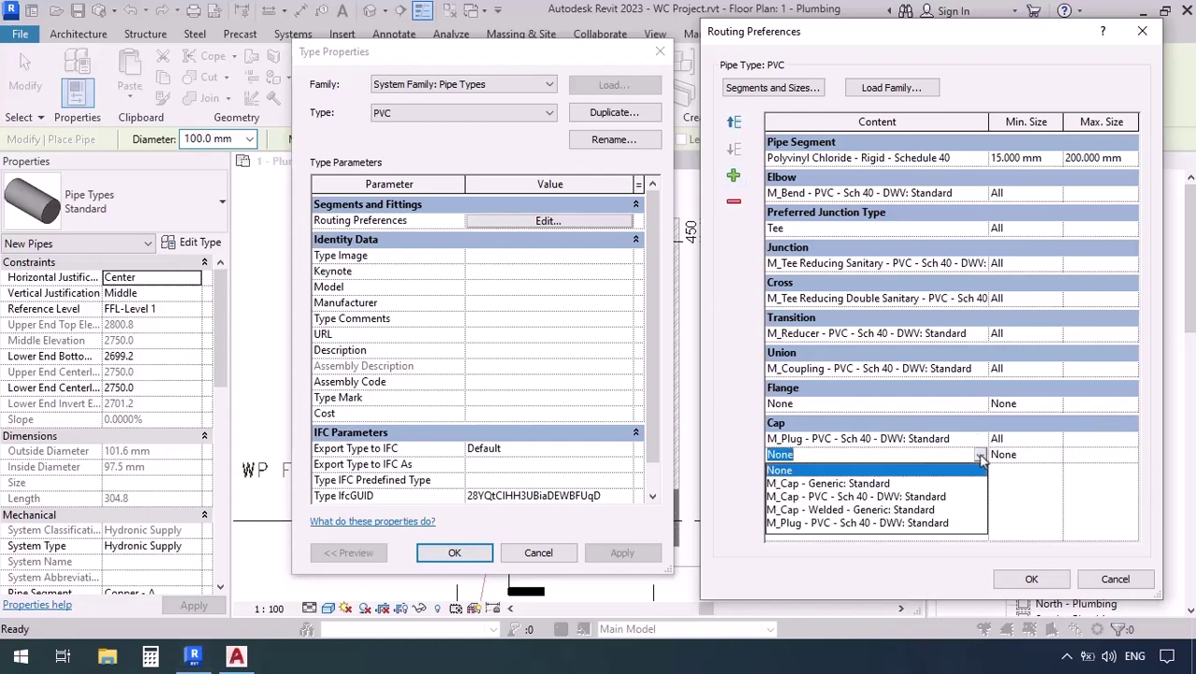
click(791, 496)
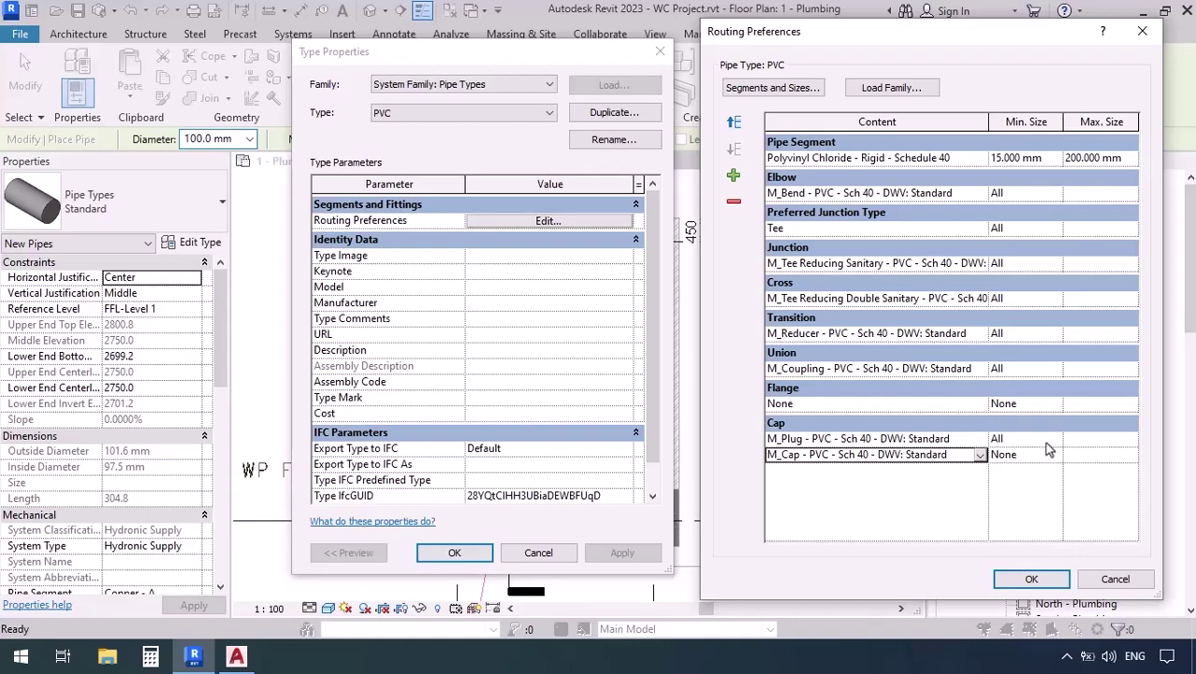
click(1031, 578)
click(454, 552)
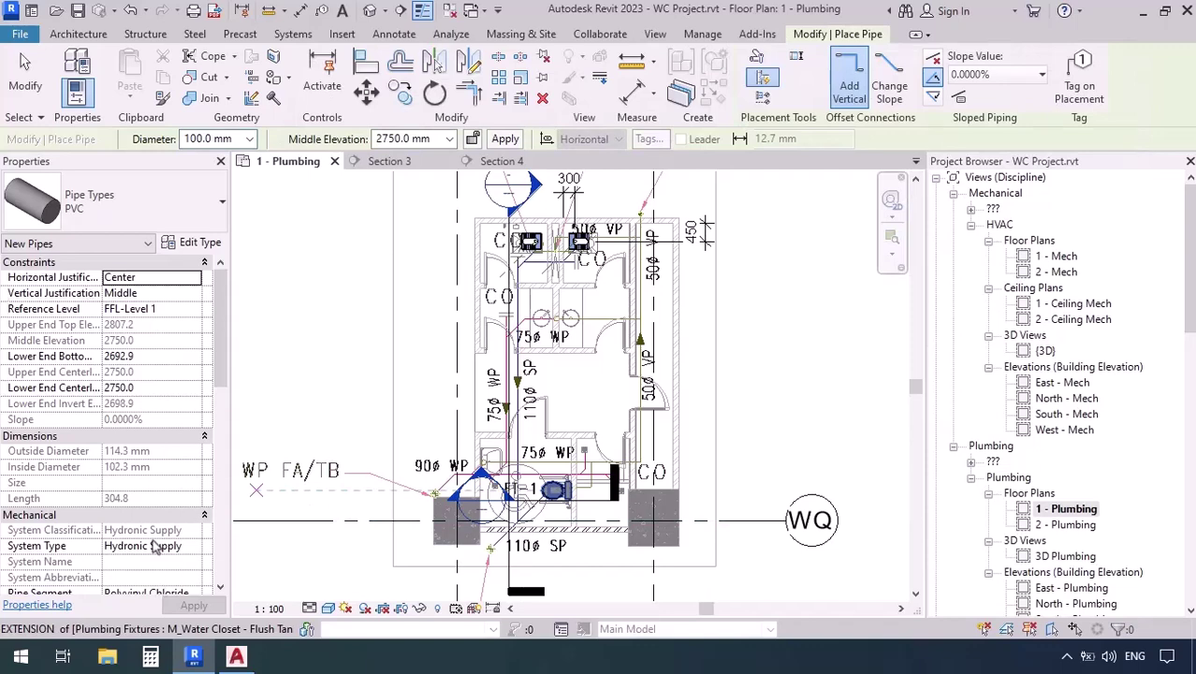
- Duplicate the Sanitary type among the project's piping systems
scroll(1065, 503, down, 5)
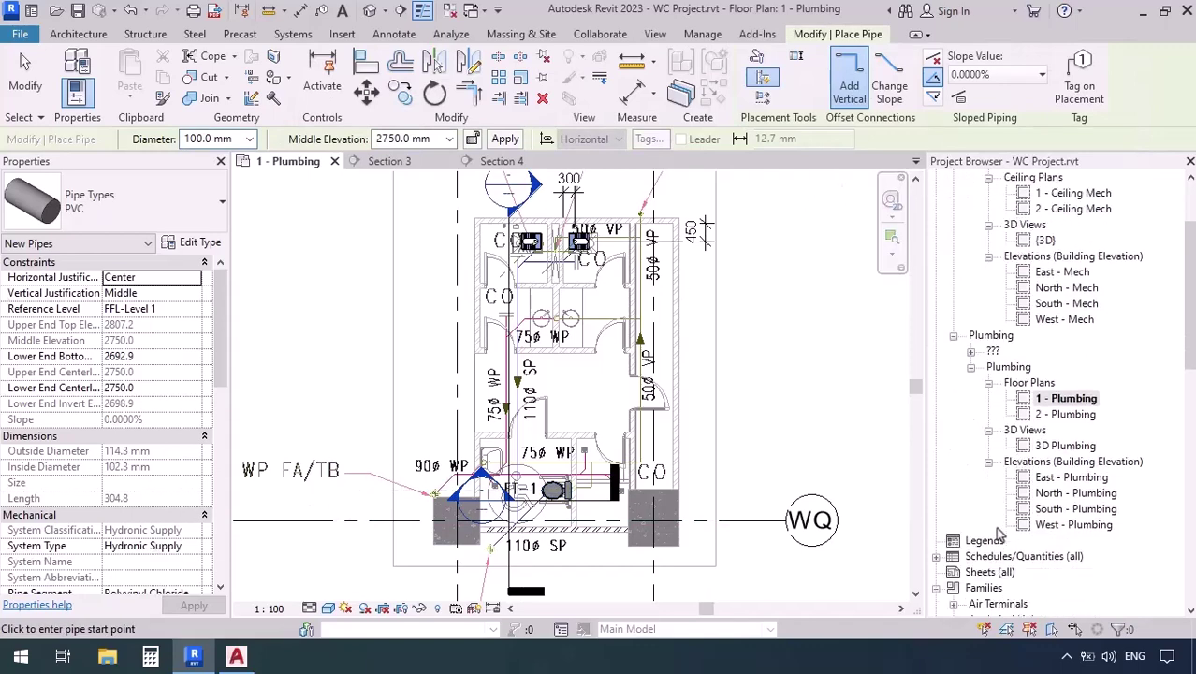
scroll(974, 540, down, 2)
scroll(973, 540, down, 6)
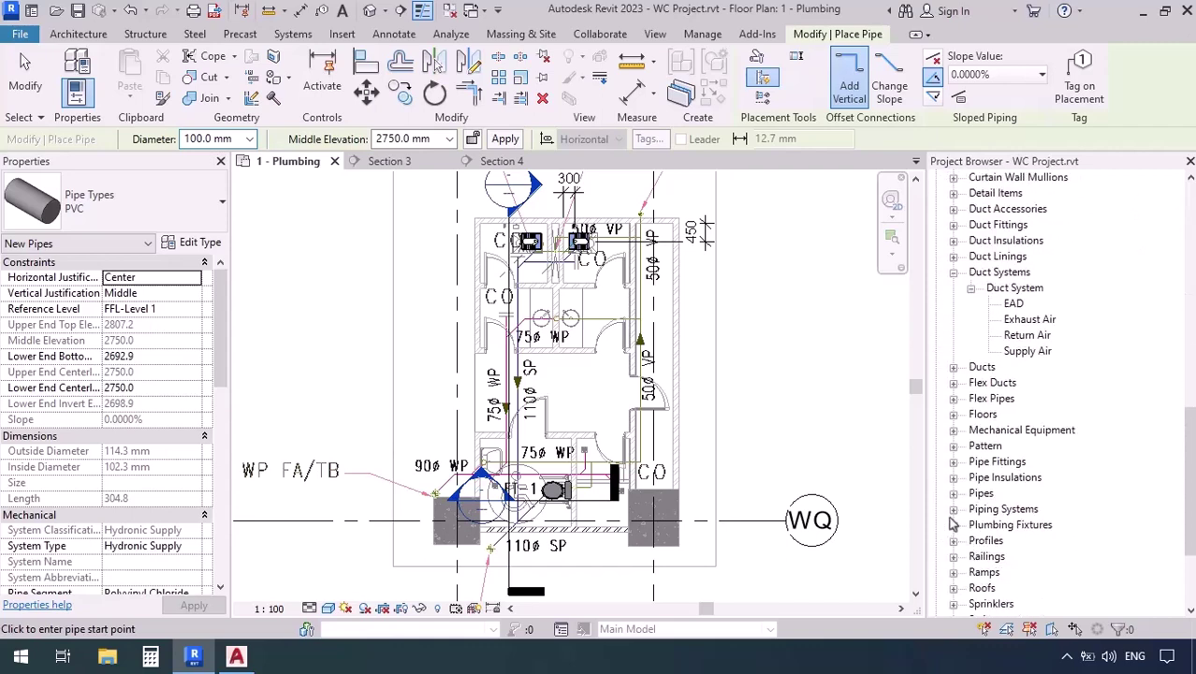
click(952, 509)
click(971, 524)
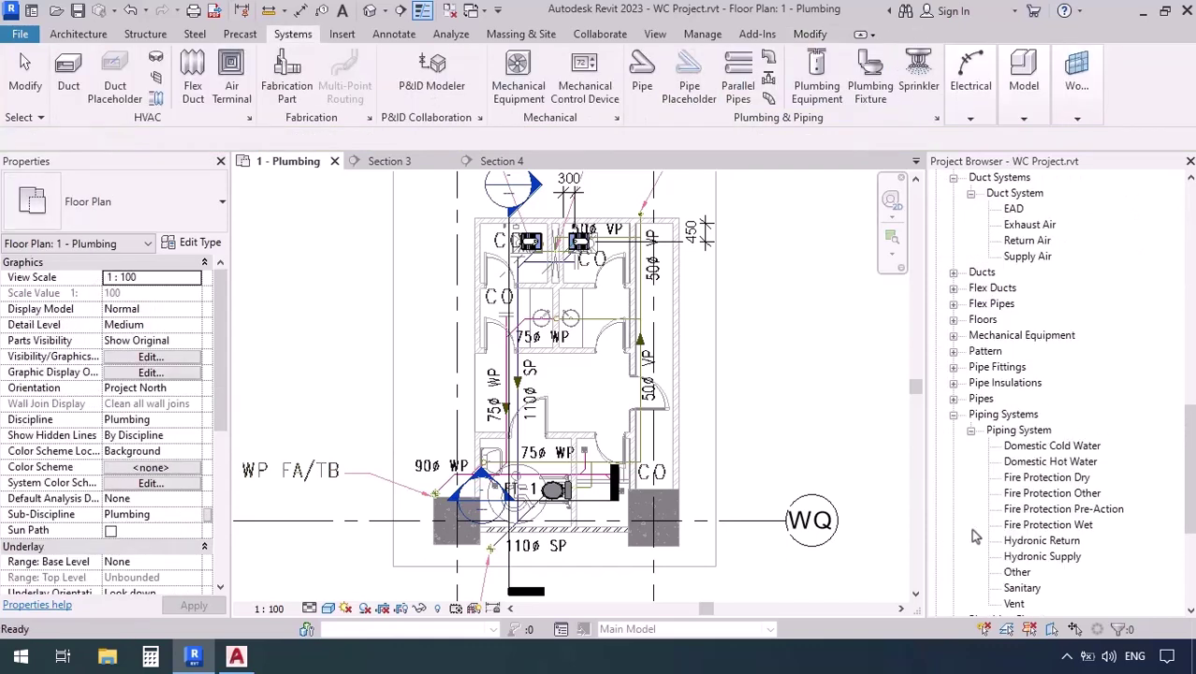
click(1019, 509)
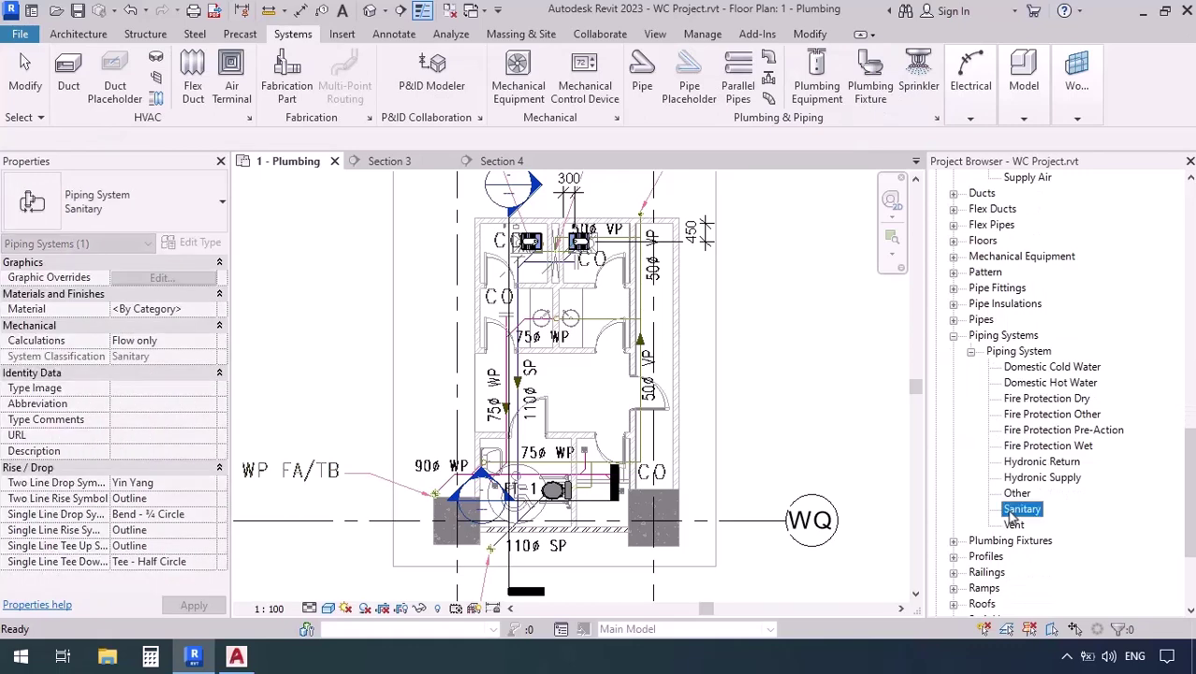
right_click(1009, 518)
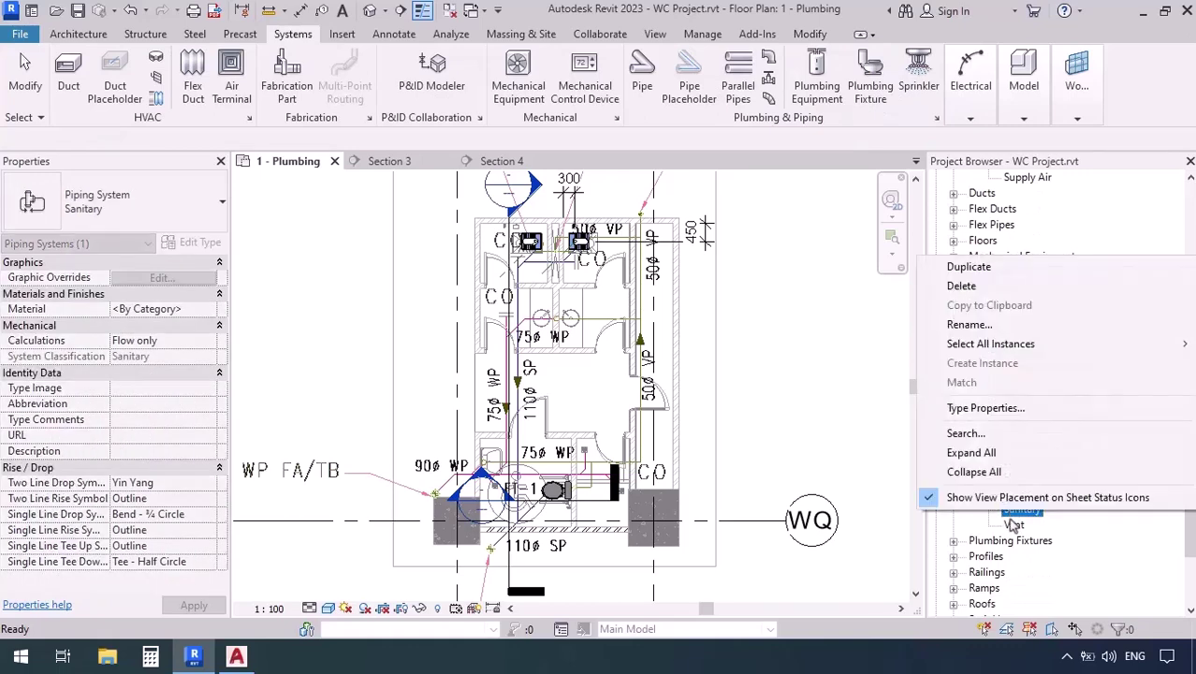
click(981, 268)
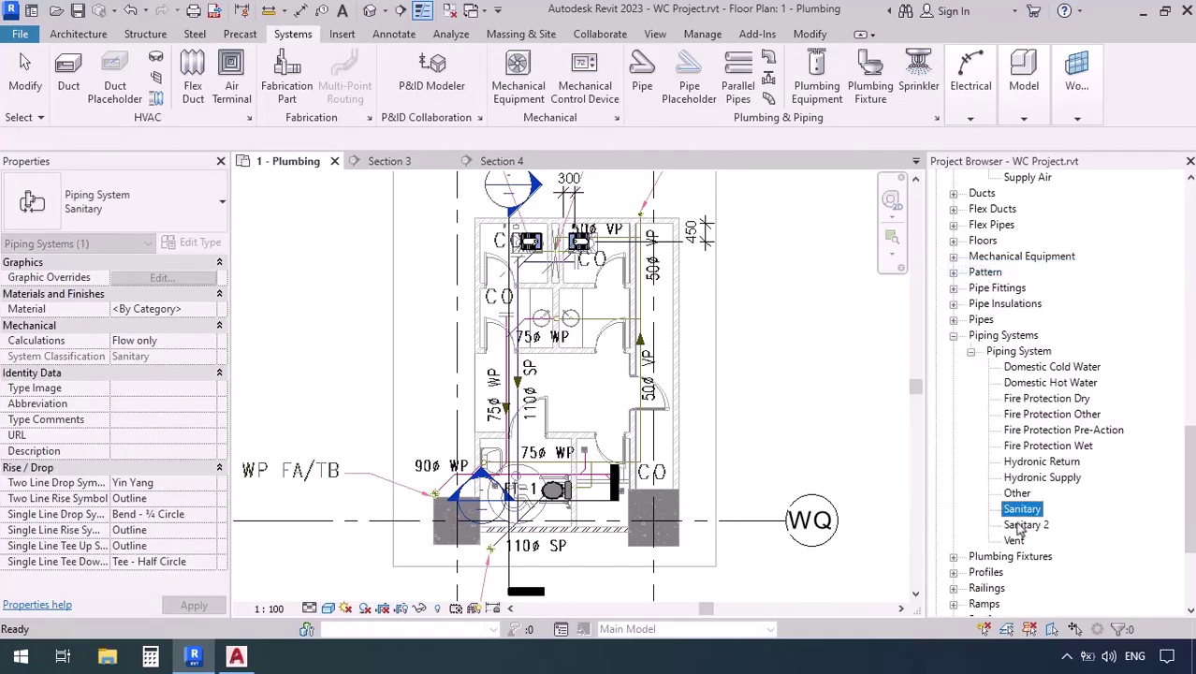
- Rename the duplicated sanitary piping system to SP
right_click(1021, 526)
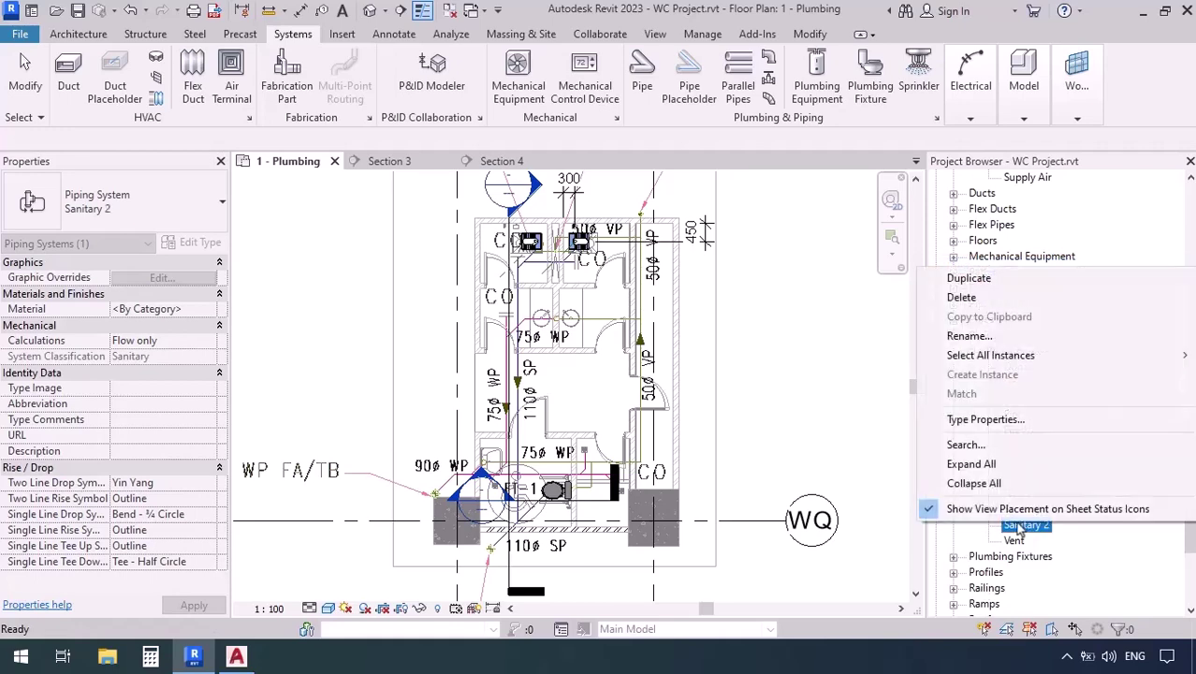
click(969, 335)
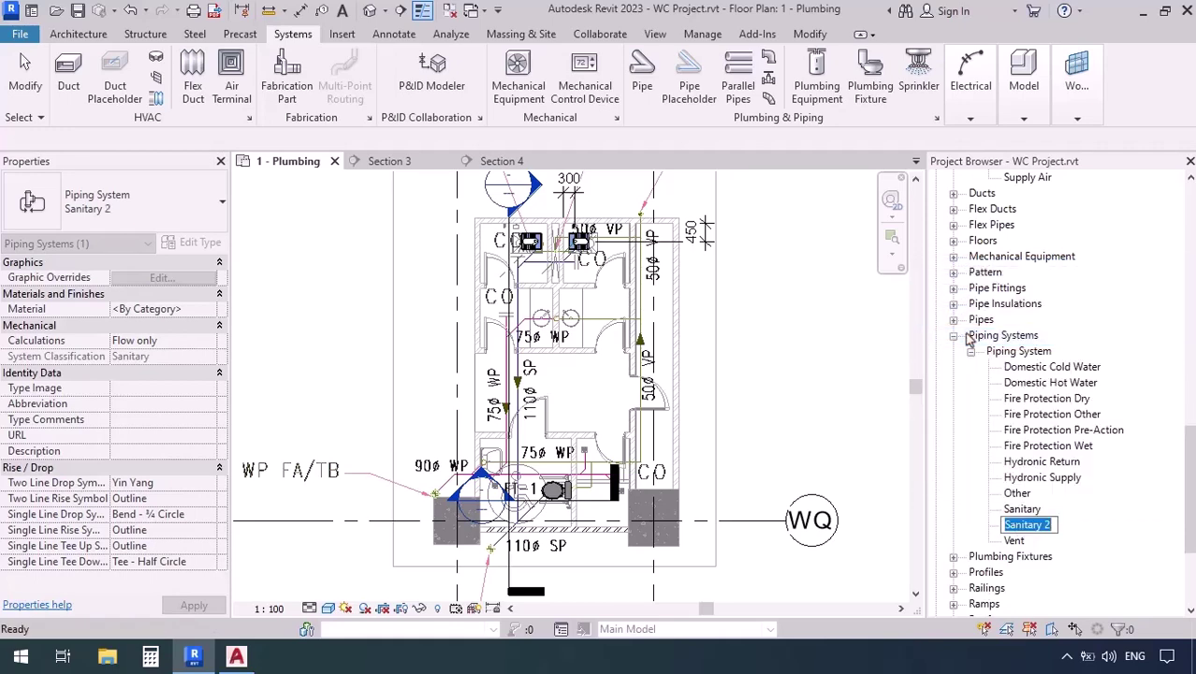
text(SP)
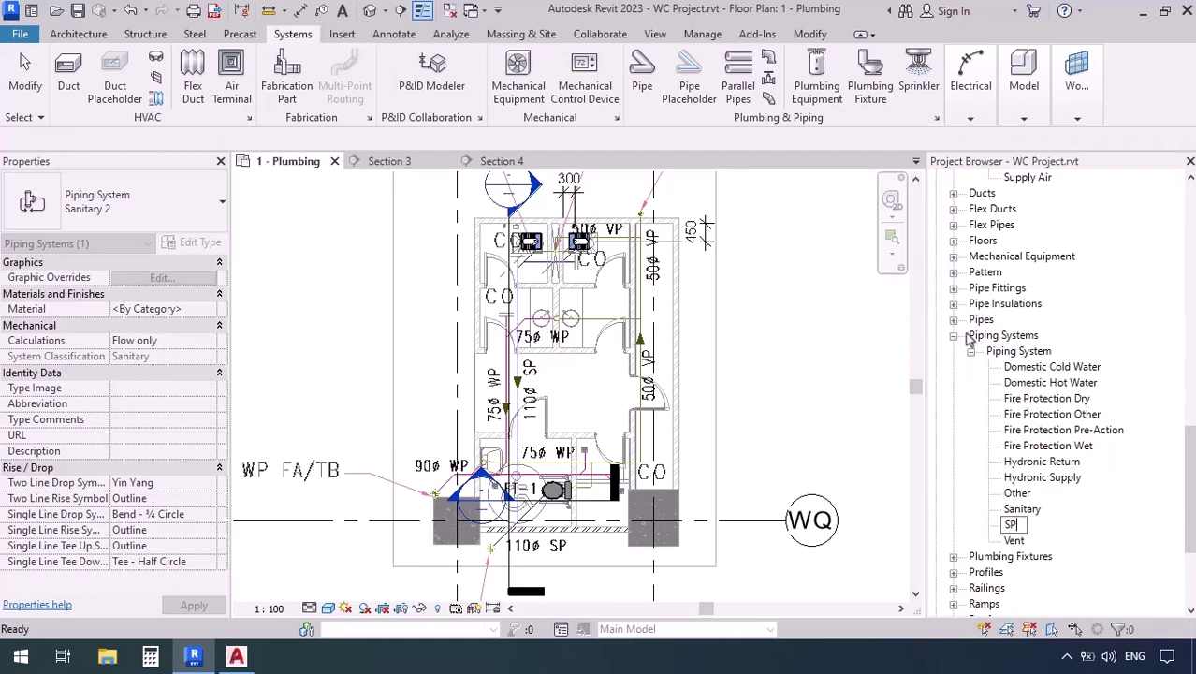
key(Return)
- Override the SP piping system's line color with orange RGB 255-128-000 and accept its type properties
key(Return)
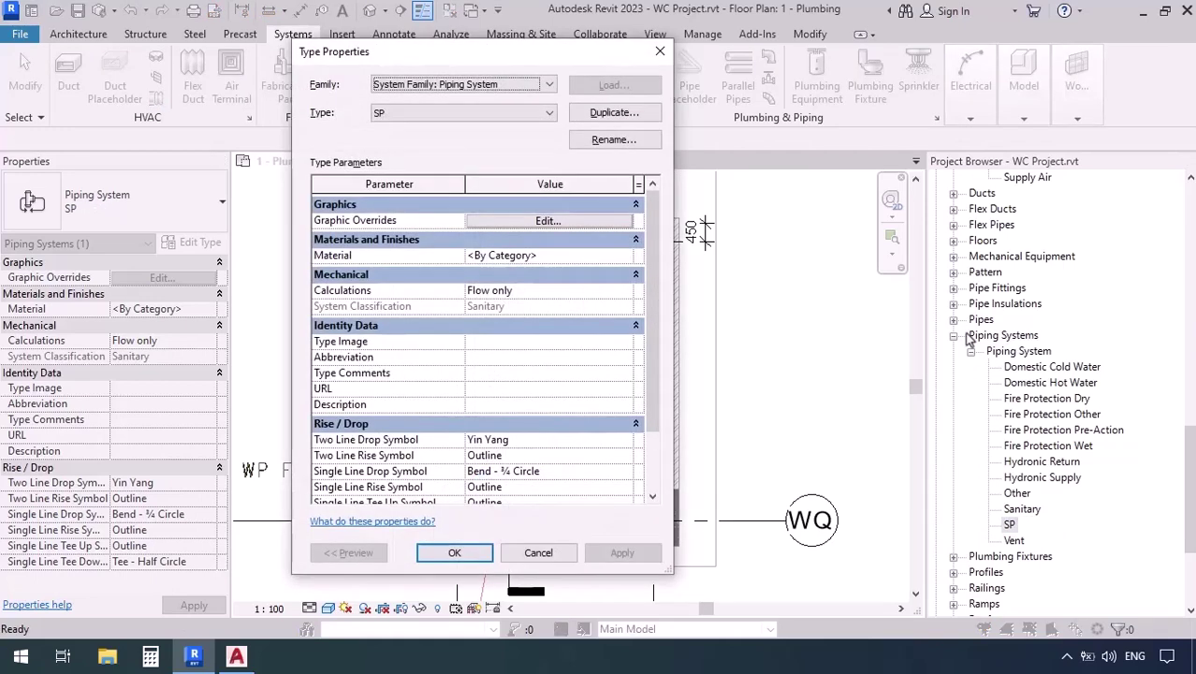
click(574, 223)
click(854, 307)
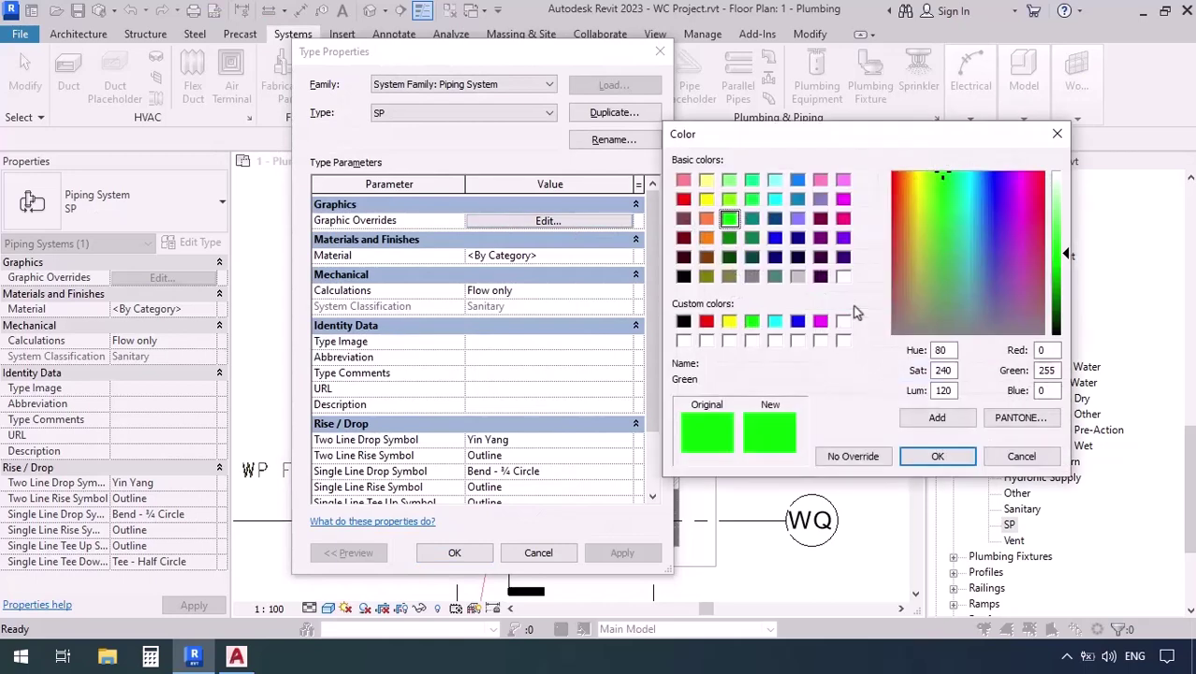
click(706, 239)
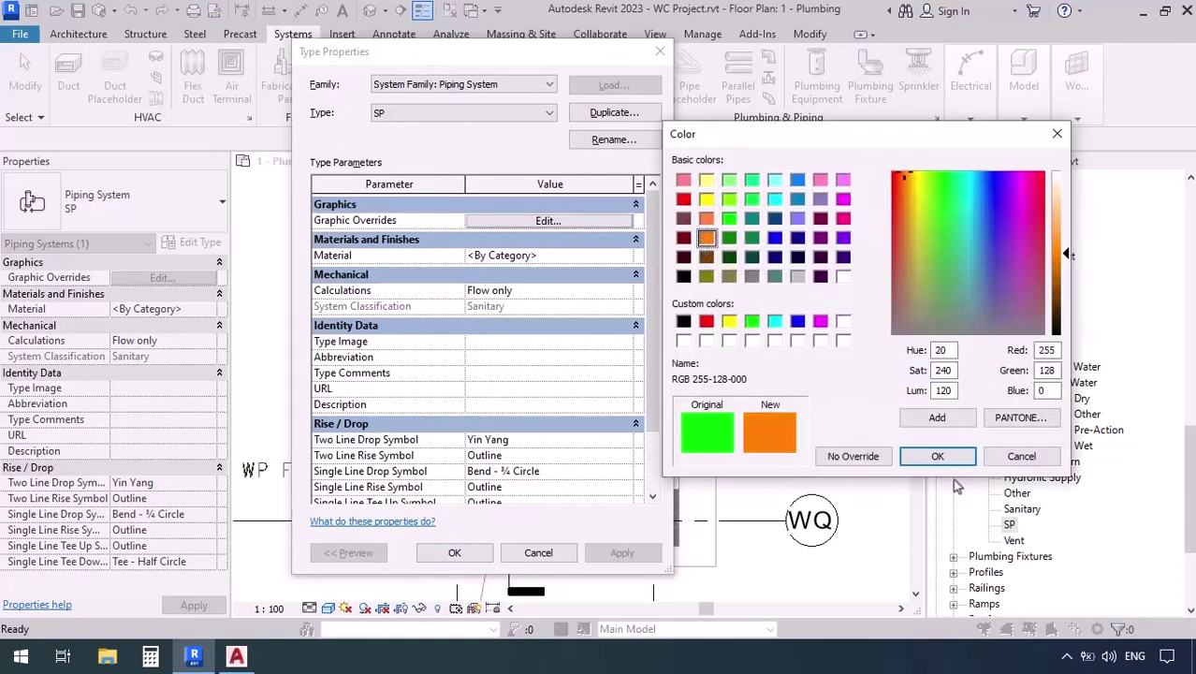
click(937, 455)
click(898, 372)
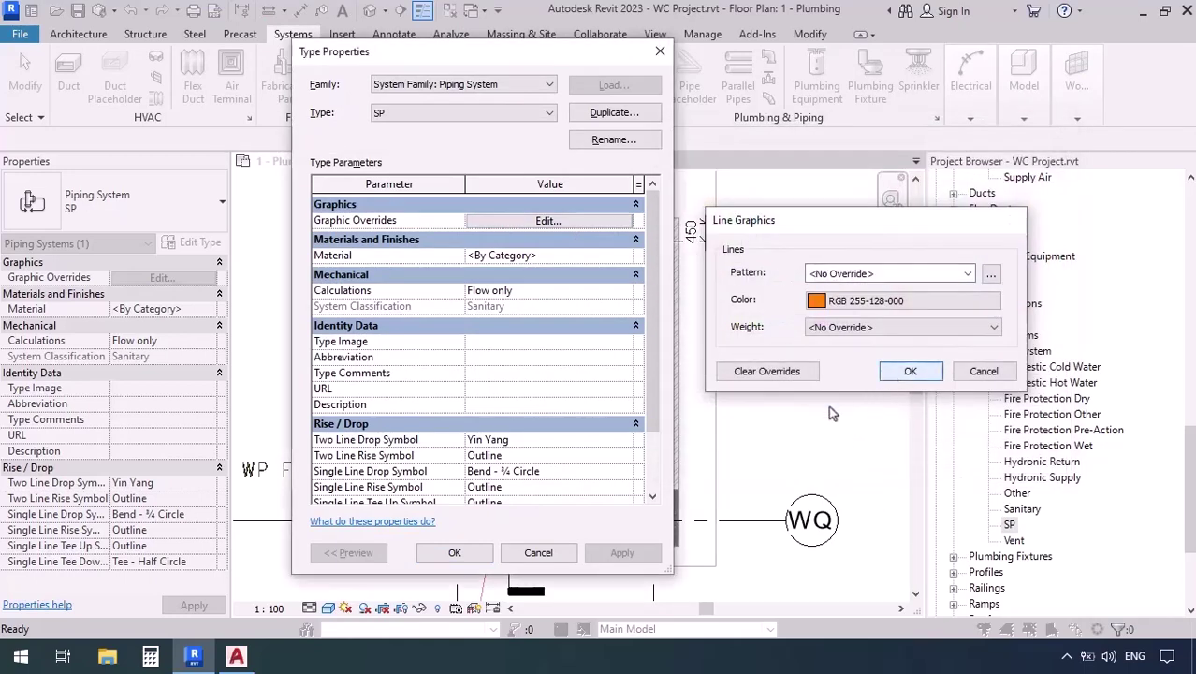
click(456, 551)
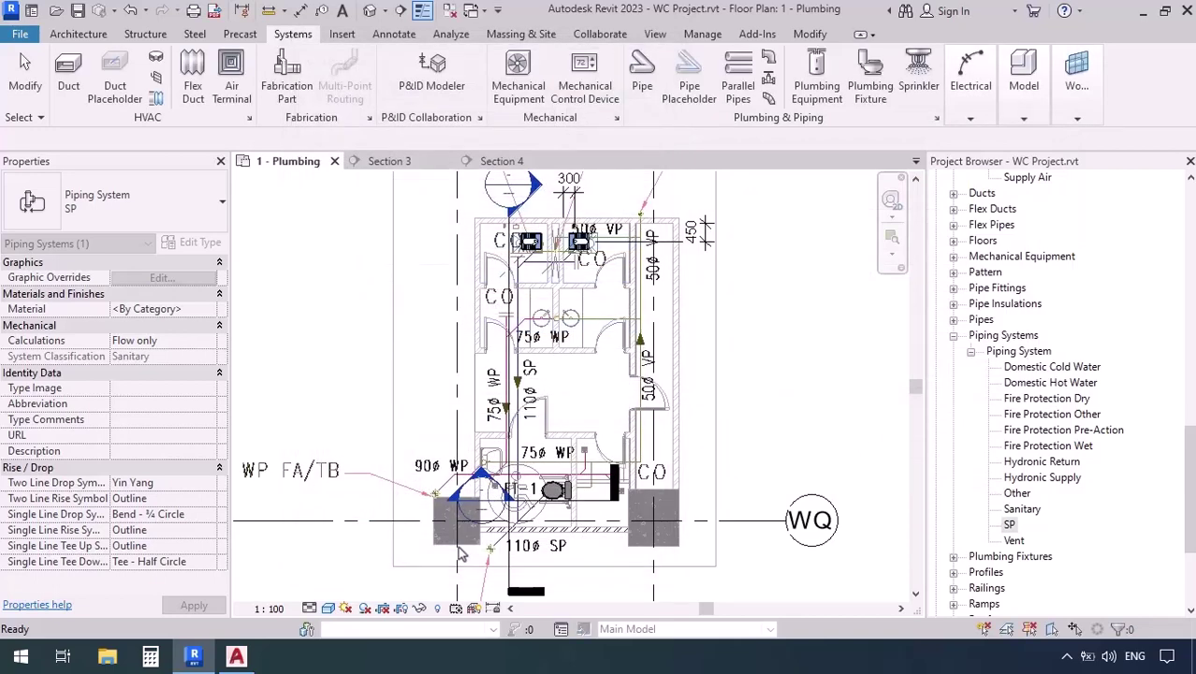
- Start placing a PVC pipe with its system type set to SP, and open its middle elevation for editing
click(641, 73)
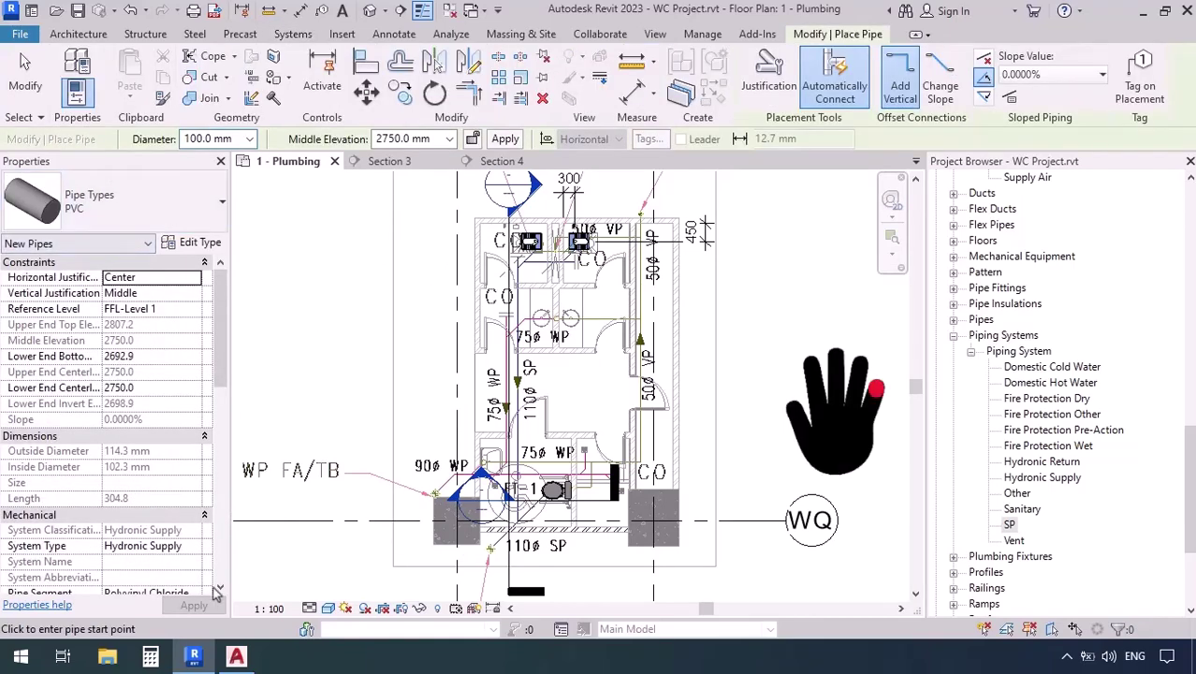
click(192, 548)
click(194, 548)
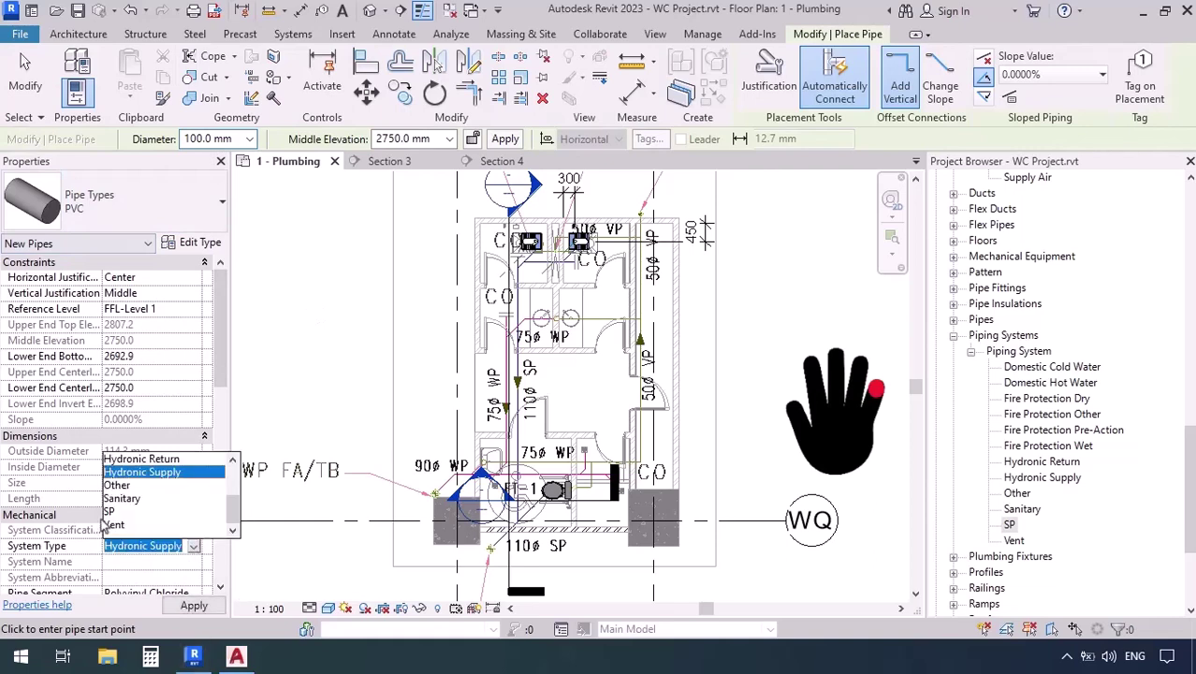
click(110, 511)
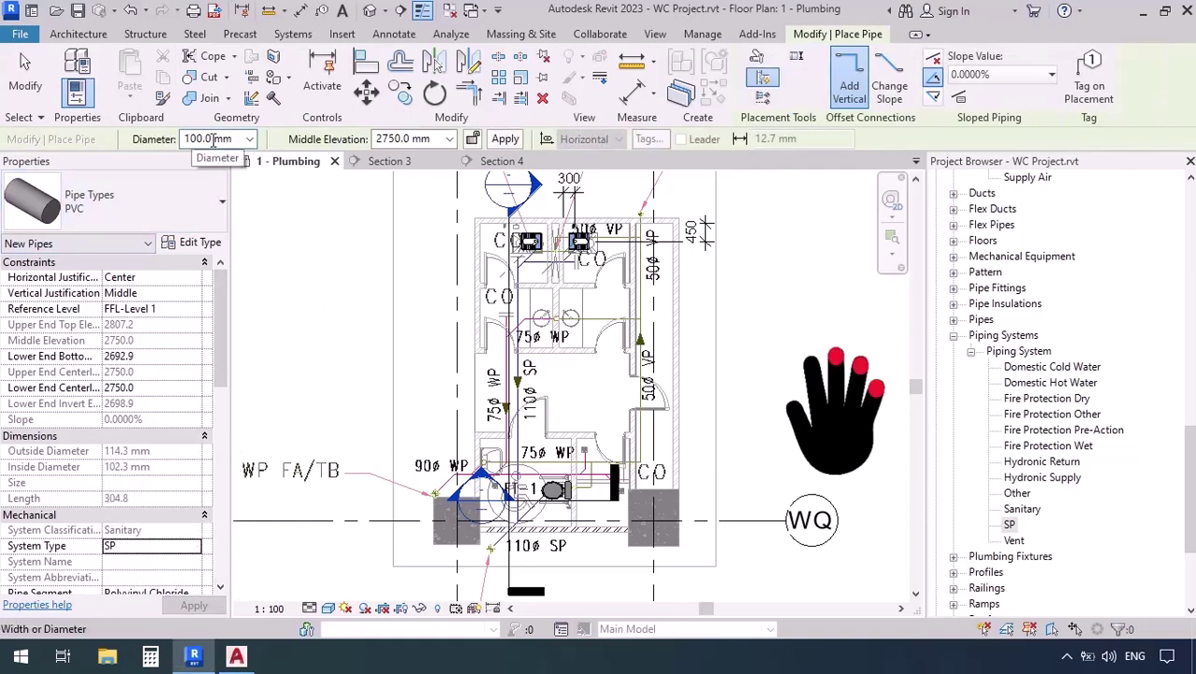
click(378, 138)
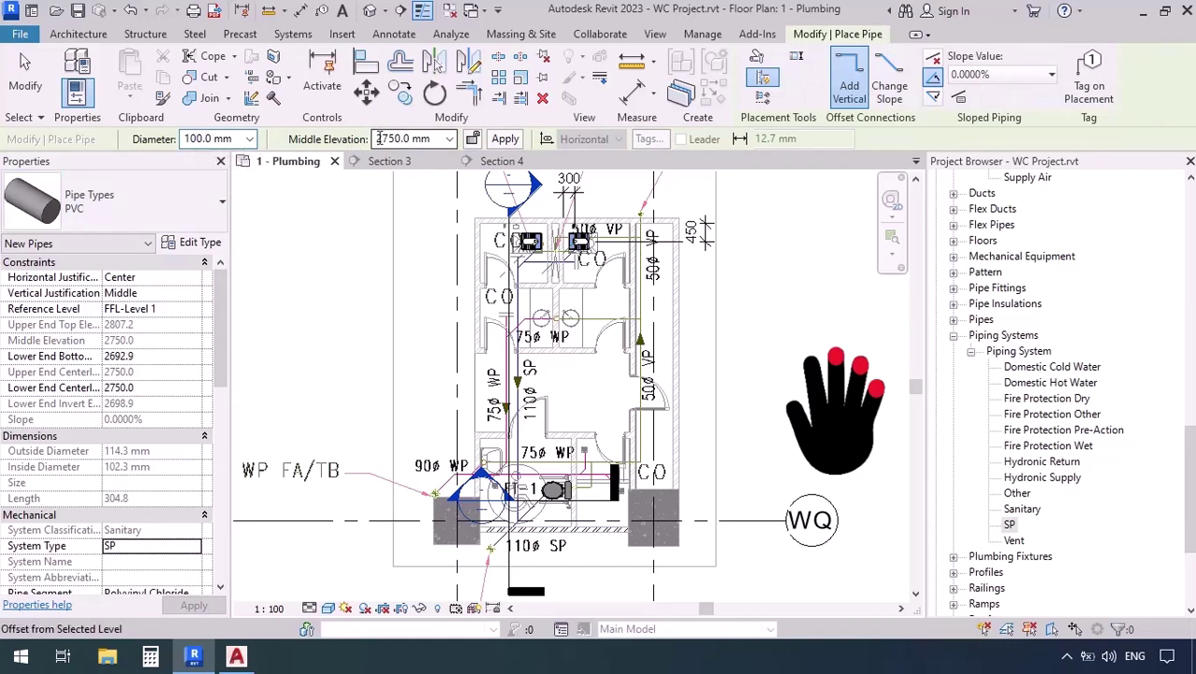
- Check Section 4, return to the 1 - Plumbing plan, and set the new pipe's middle elevation to 3400 mm with a downward slope direction
click(496, 162)
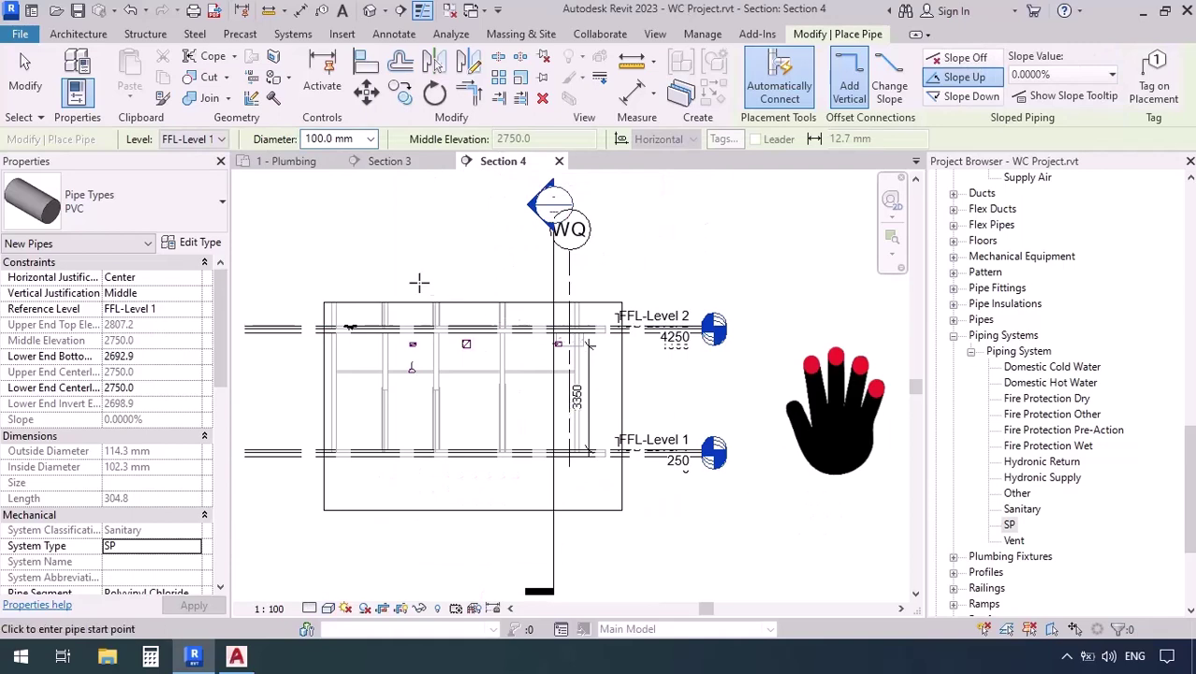
click(284, 163)
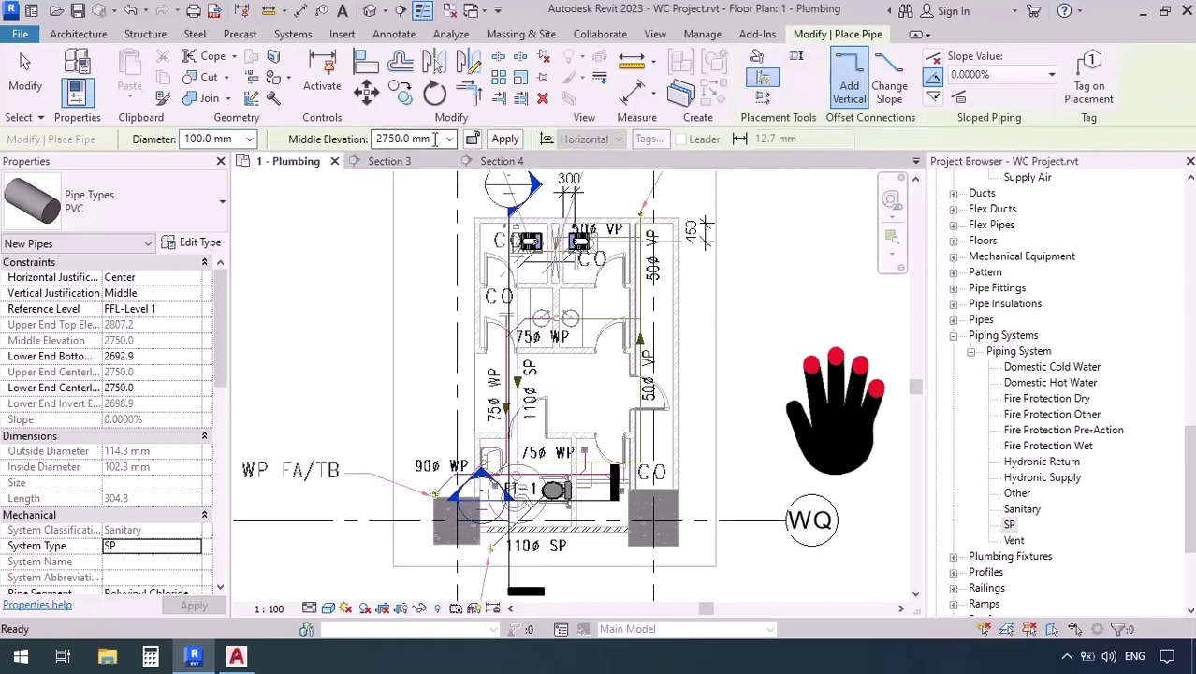
click(371, 138)
text(3)
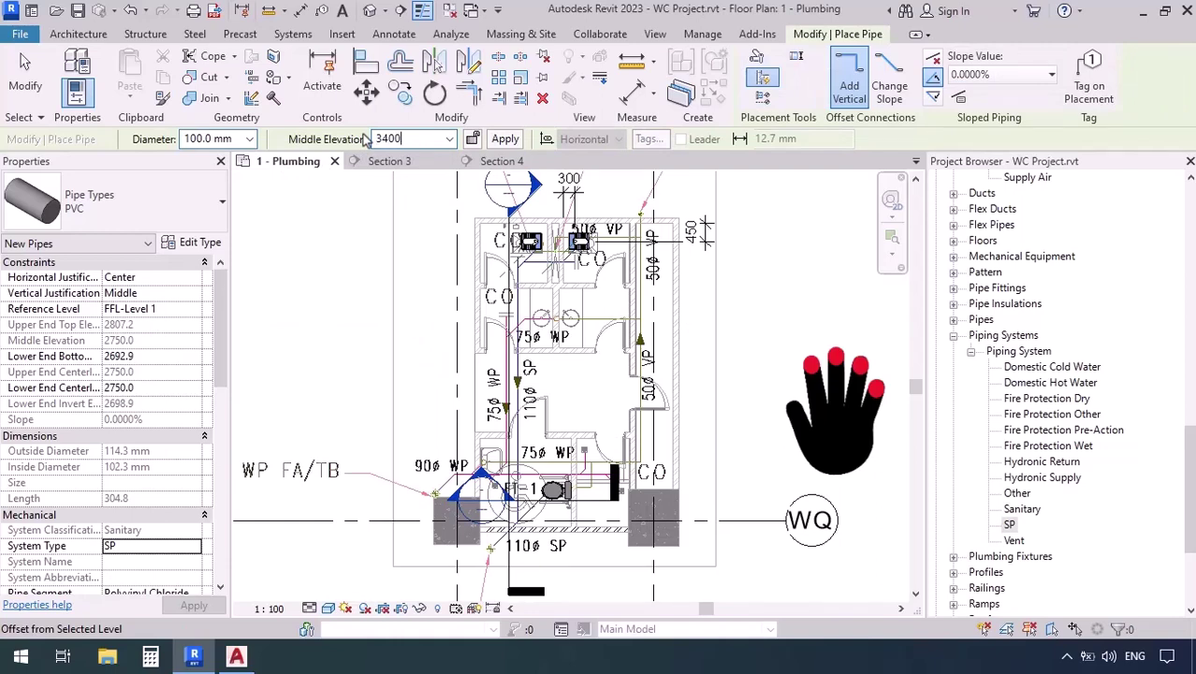
text(400)
key(Return)
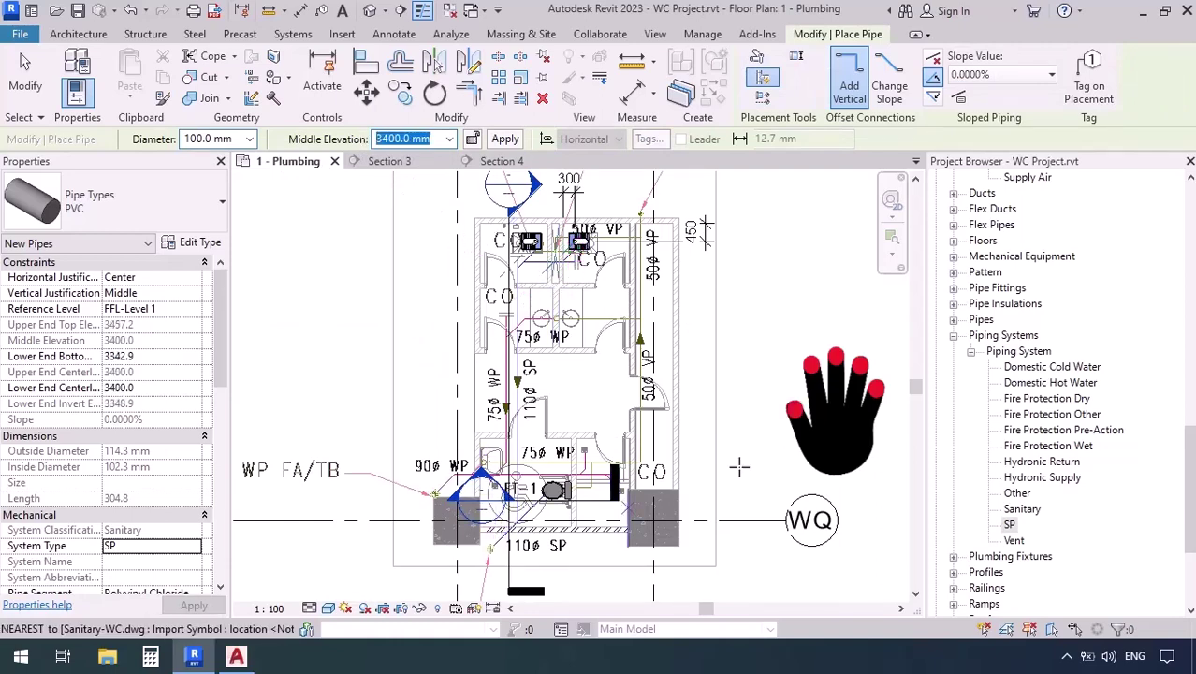
click(932, 100)
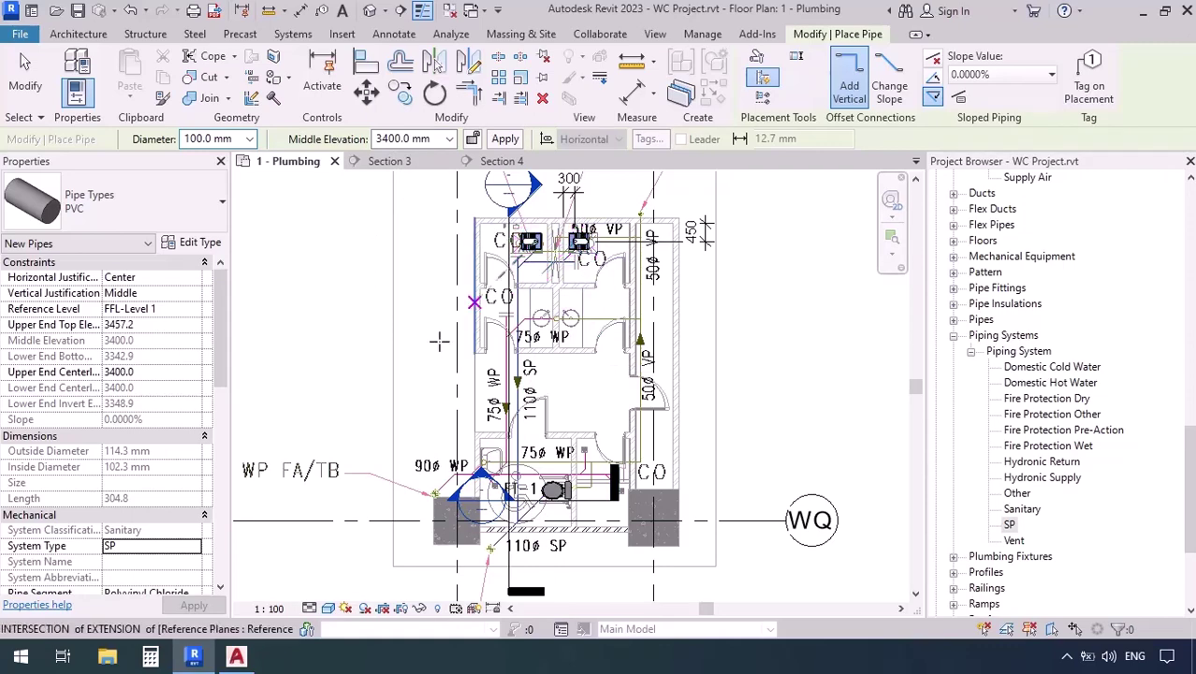
- Draw the 100 mm SP pipe from the right WC's diagonal reference plane along the horizontal SP line, to the left WC's plane and down to grid WQ
scroll(535, 240, up, 1)
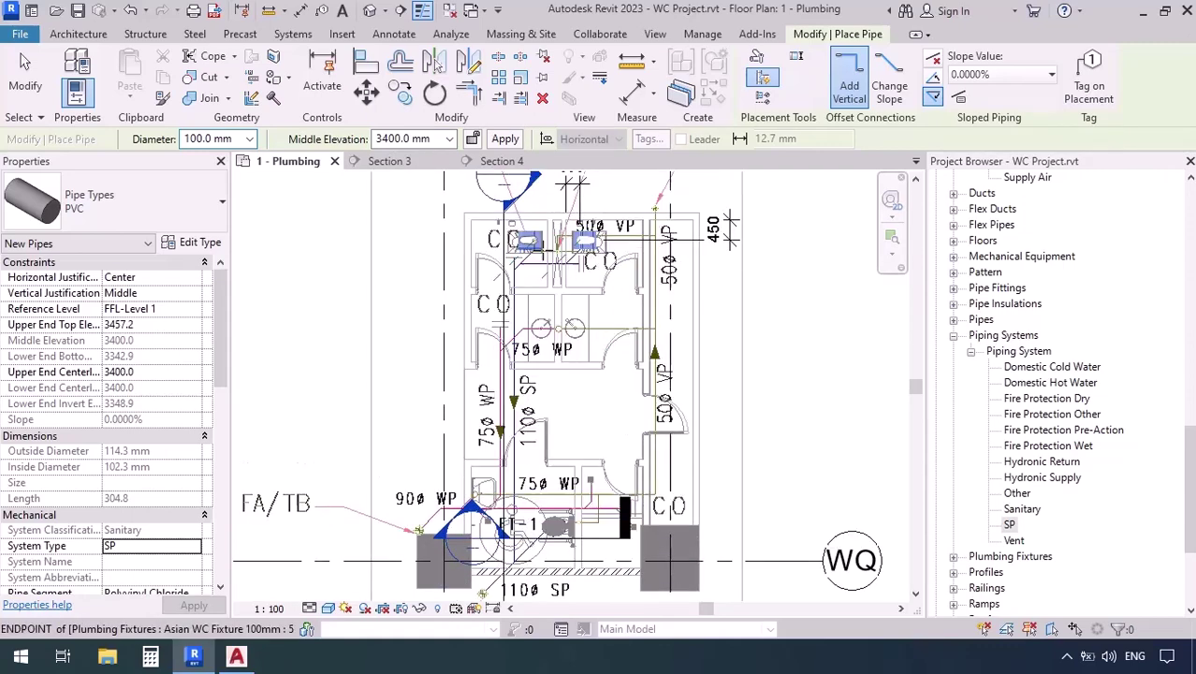
scroll(532, 243, up, 1)
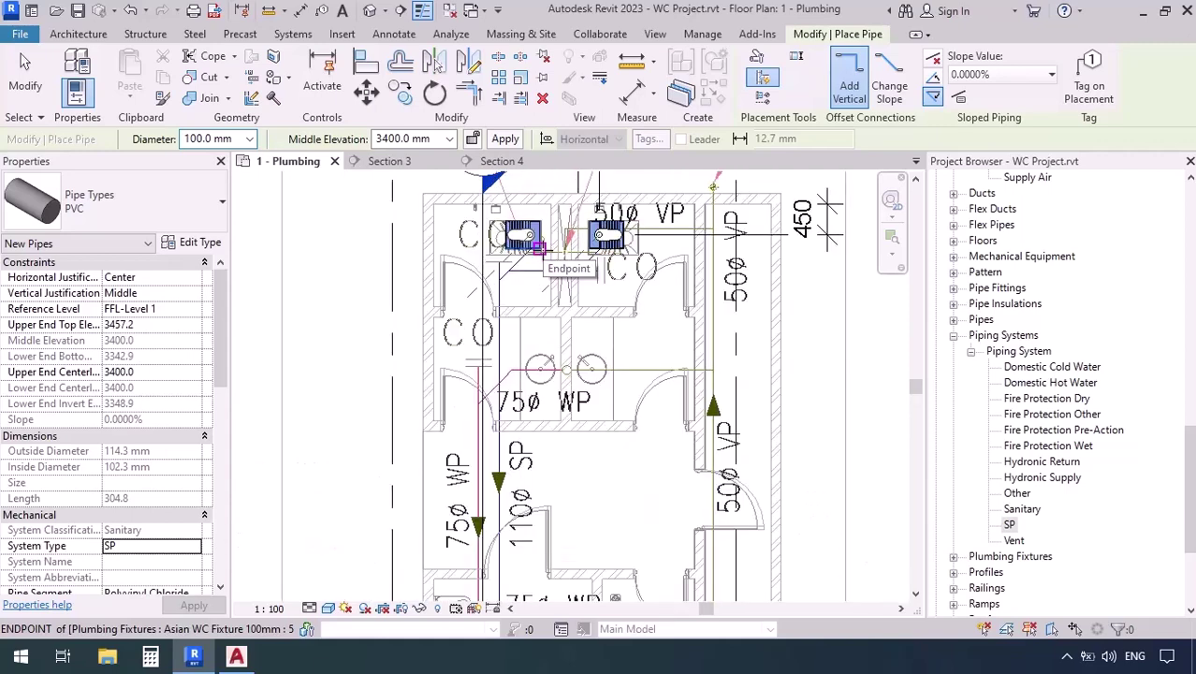
scroll(535, 245, up, 5)
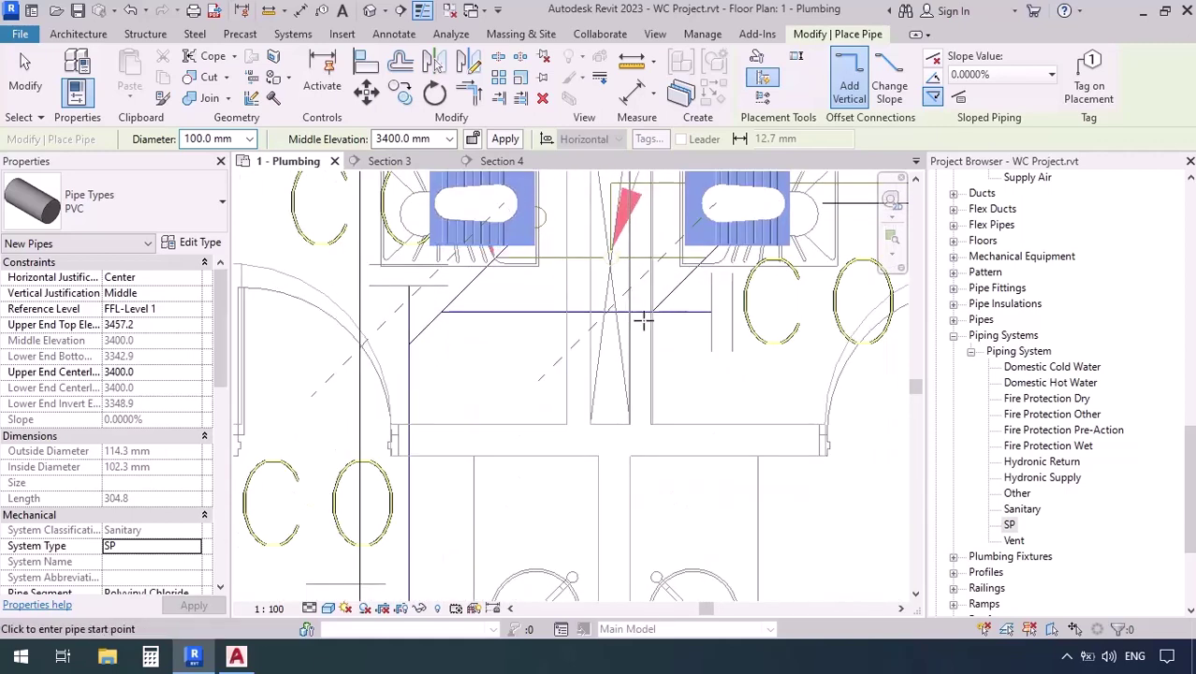
click(672, 245)
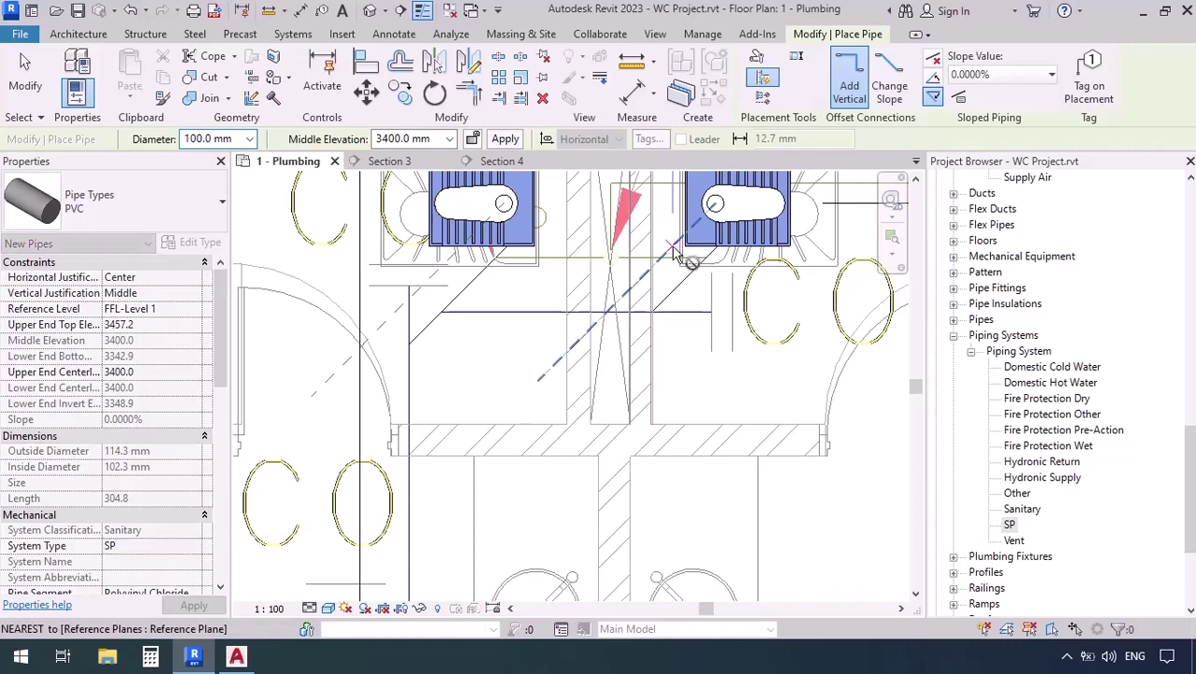
click(607, 312)
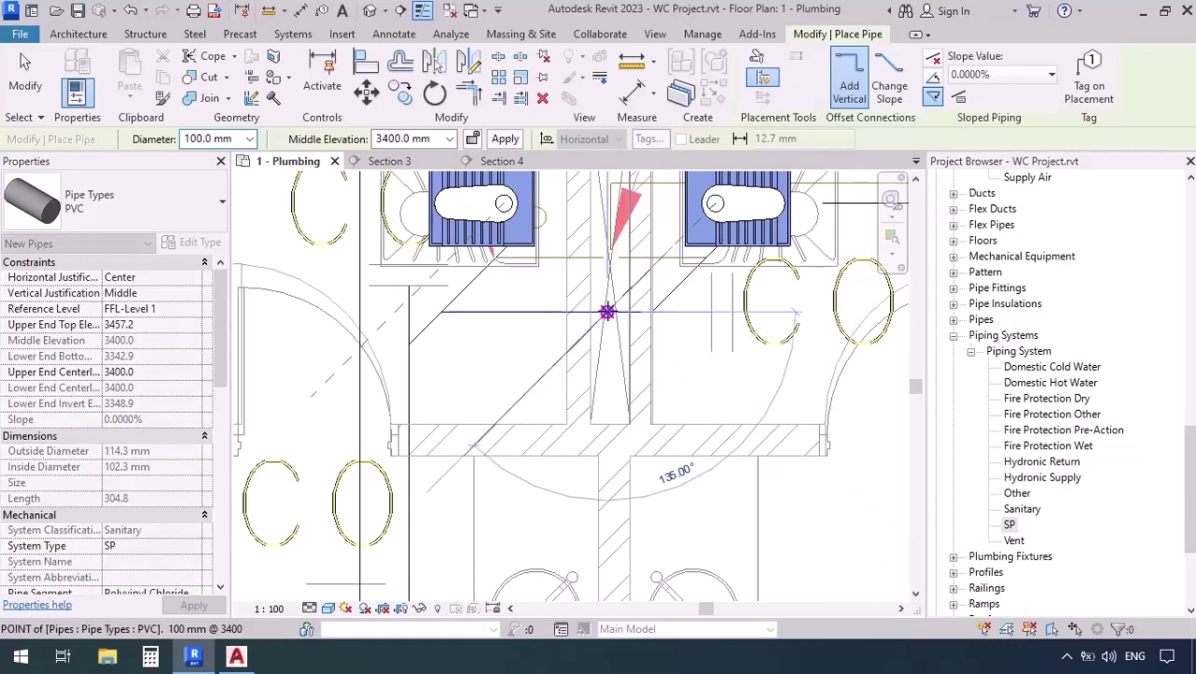
click(394, 314)
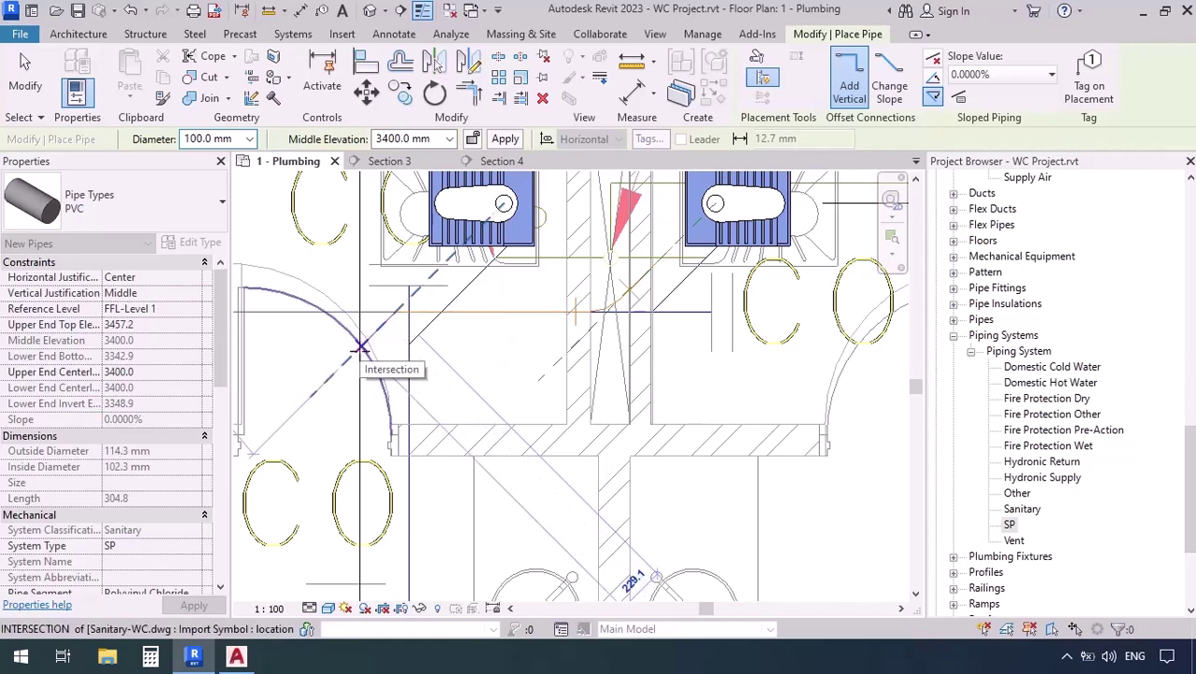
click(360, 348)
scroll(379, 234, down, 1)
scroll(377, 232, down, 2)
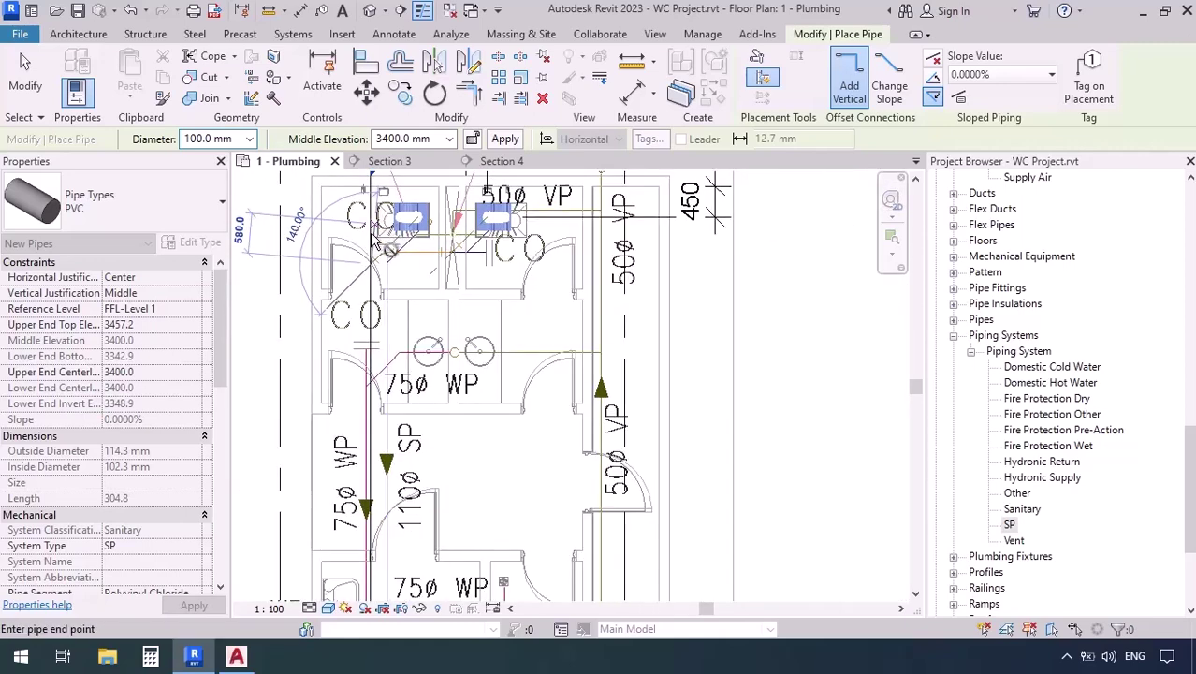
scroll(371, 330, down, 2)
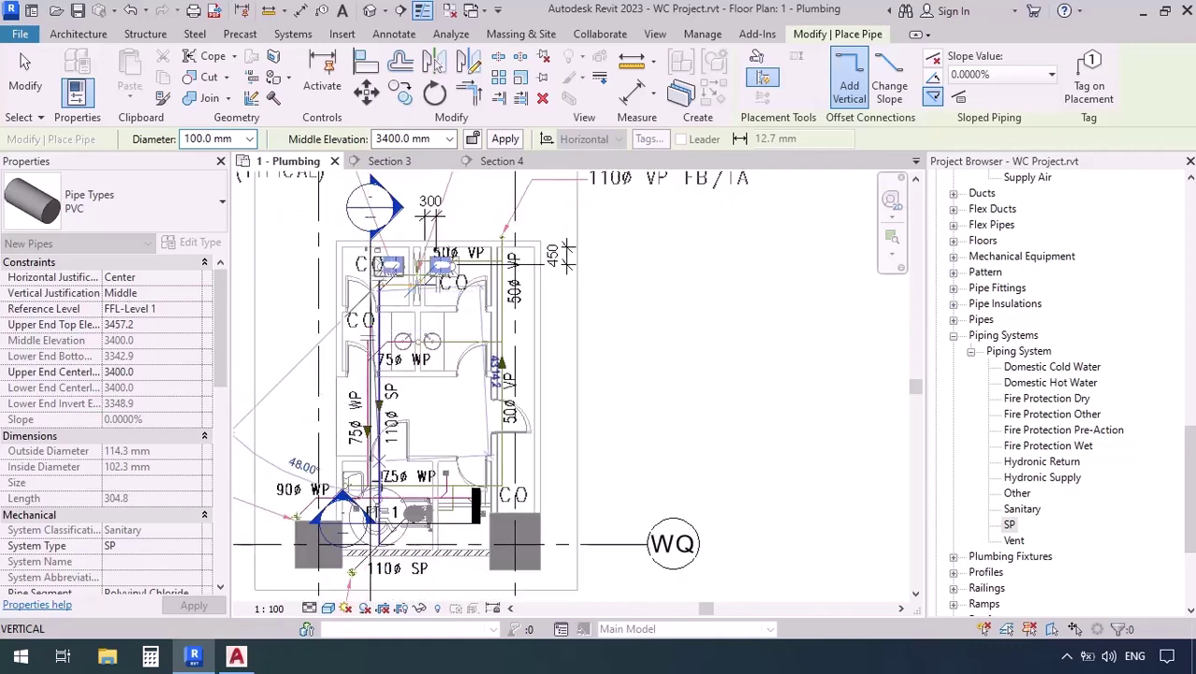
scroll(364, 538, up, 1)
scroll(364, 540, up, 2)
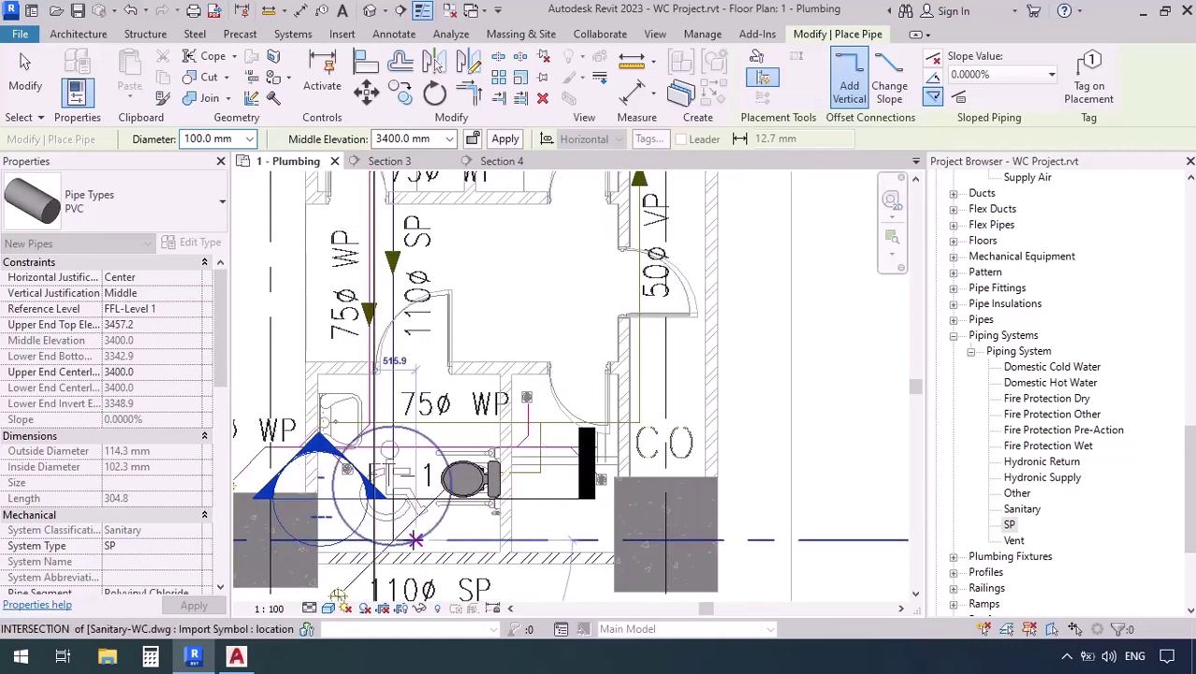
key(Escape)
key(Escape)
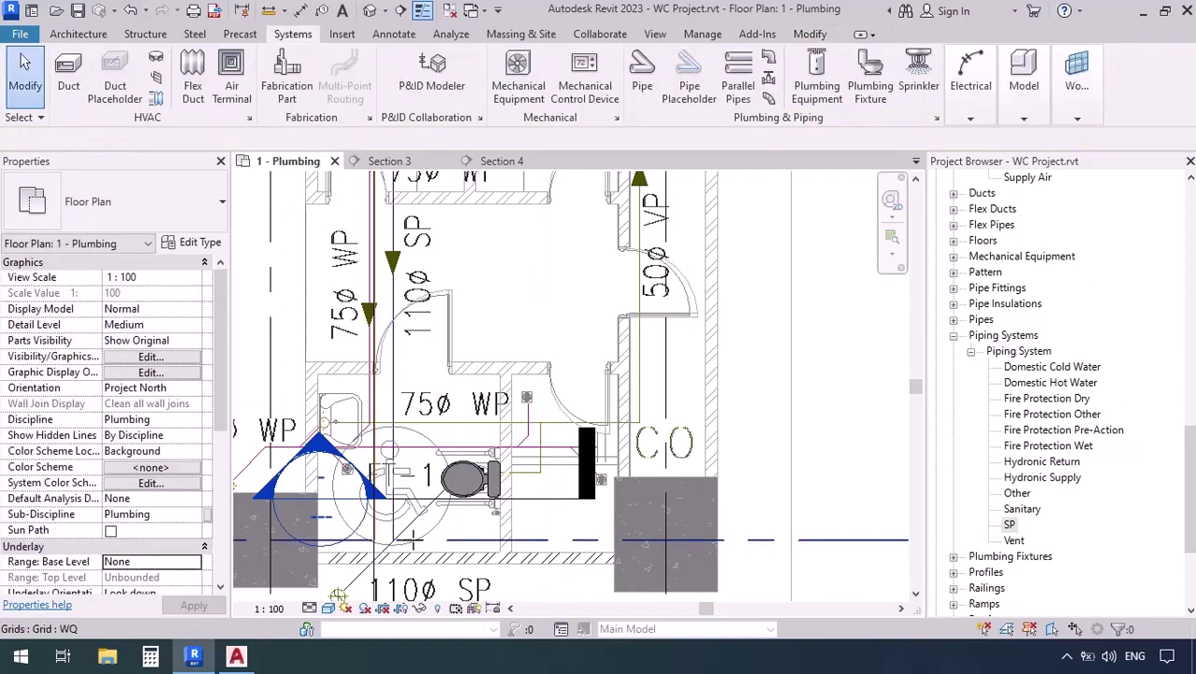
- Set the plan's detail level to Fine and inspect the pipe run below the two WCs
click(327, 609)
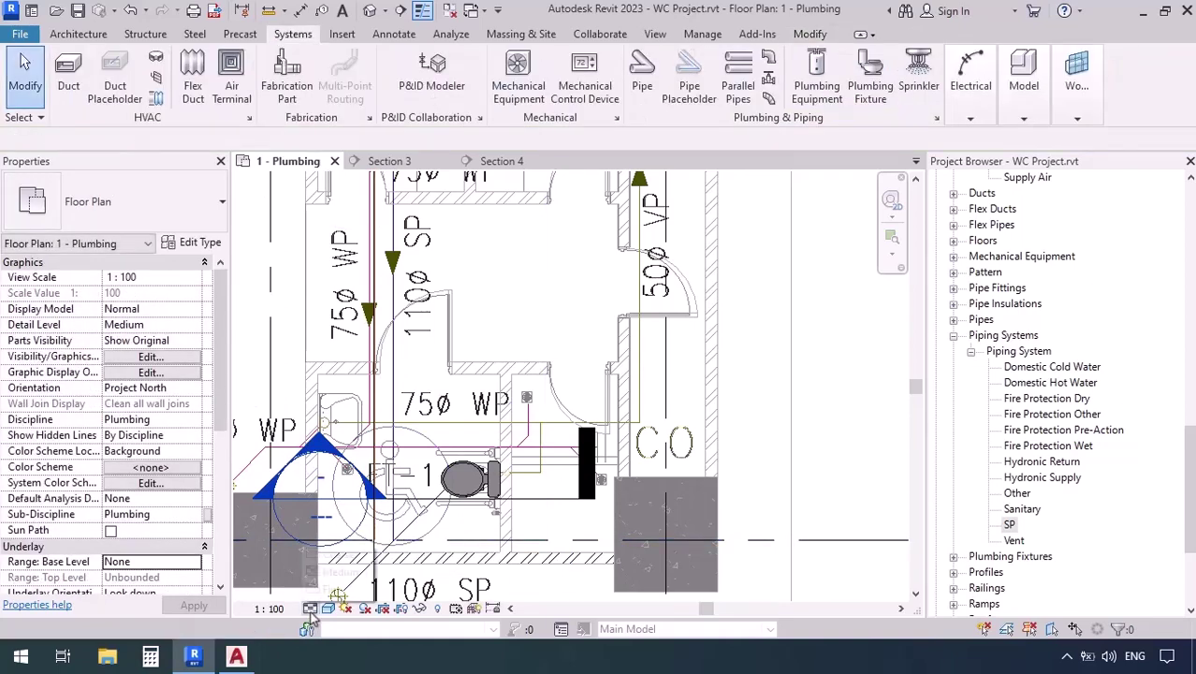
click(330, 590)
scroll(426, 591, down, 5)
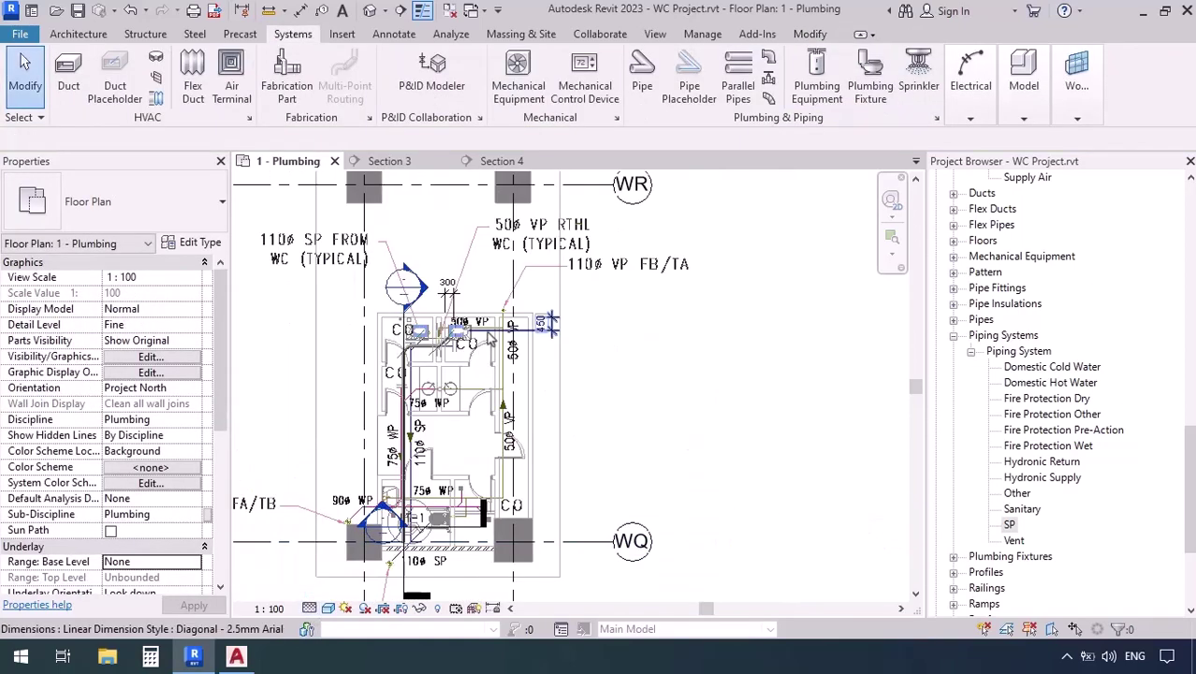
scroll(409, 421, up, 6)
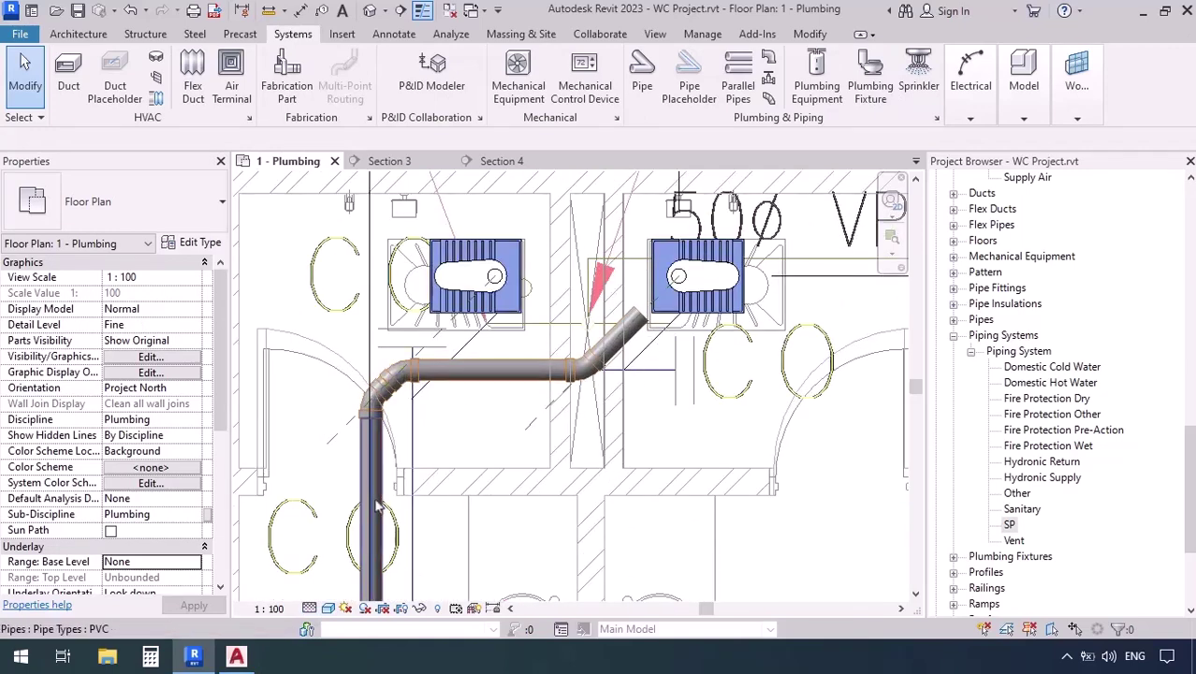
middle_drag(429, 518, 538, 502)
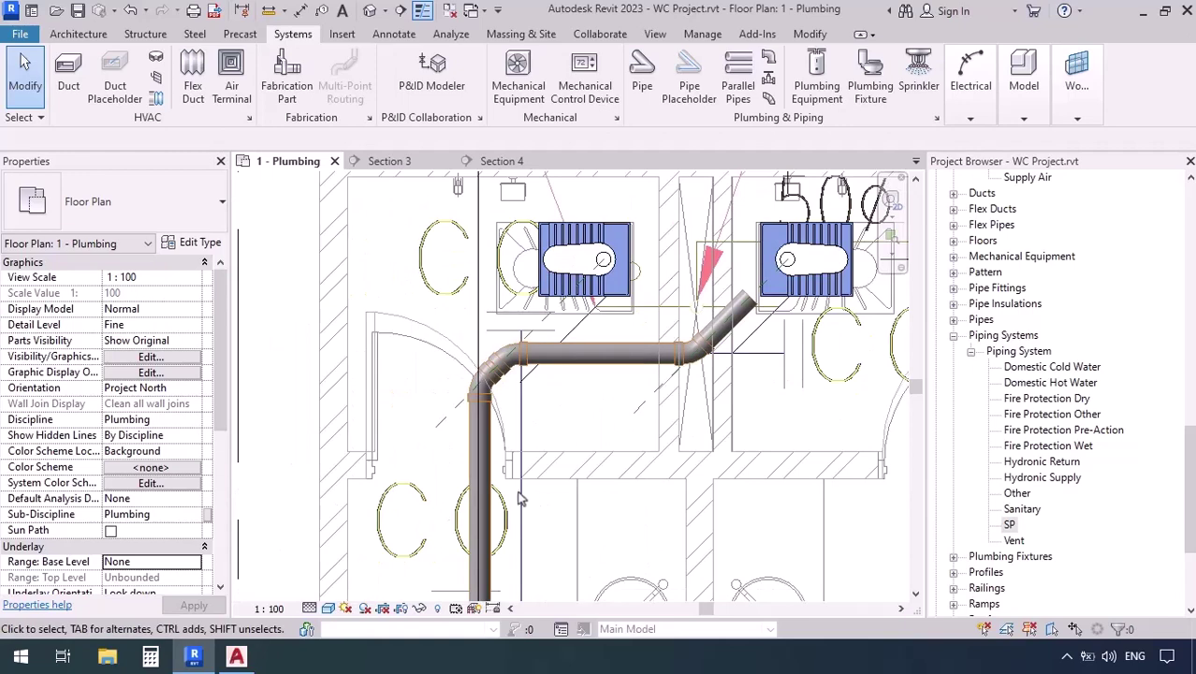
- Nudge the lower 45° bend at the pipe run's left corner downward in seven small steps to separate it from the upper bend
click(510, 369)
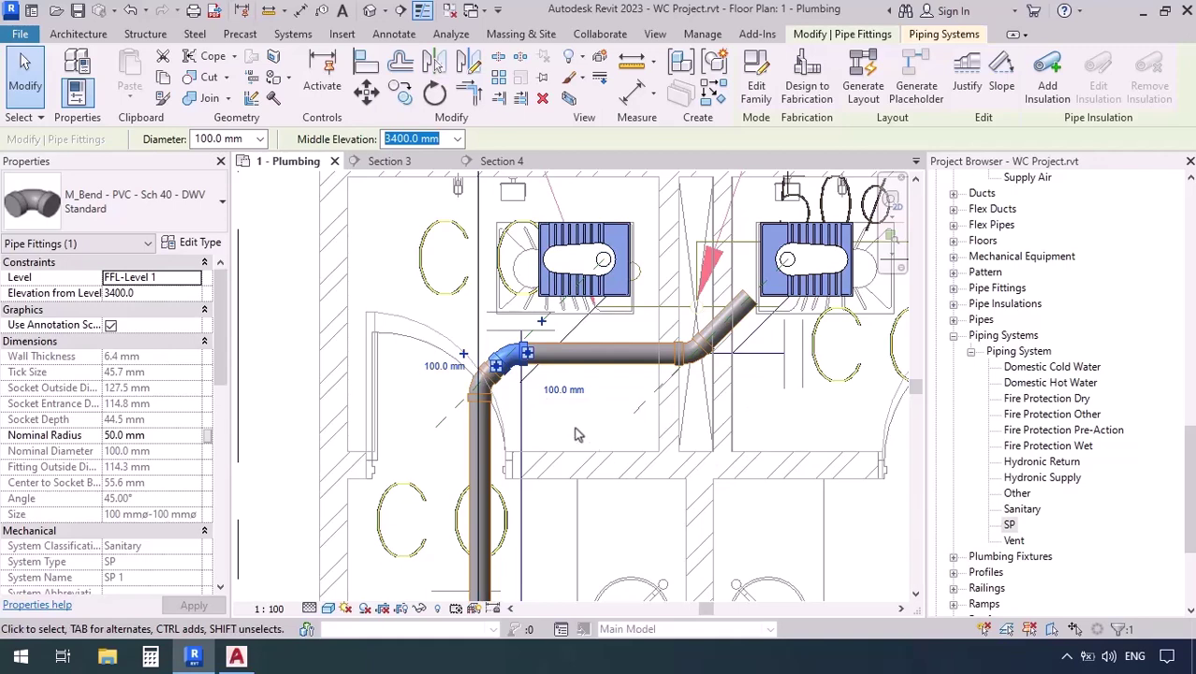
click(482, 383)
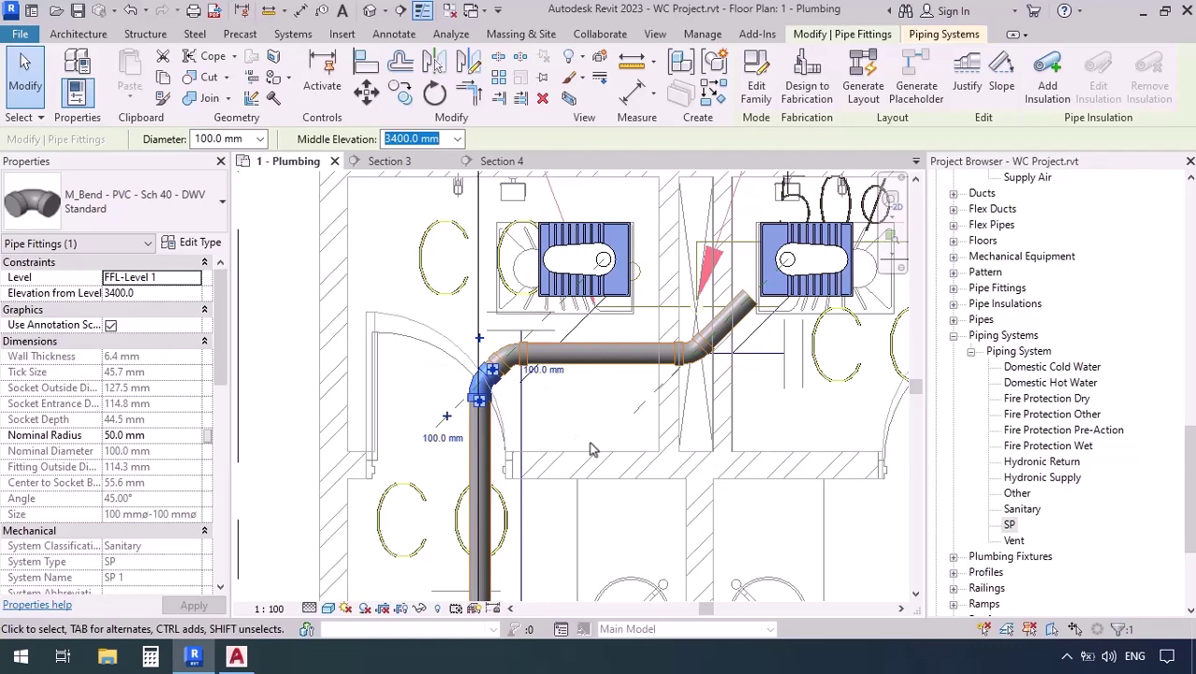
key(Down)
key(Down)
key(Down)
key(Down)
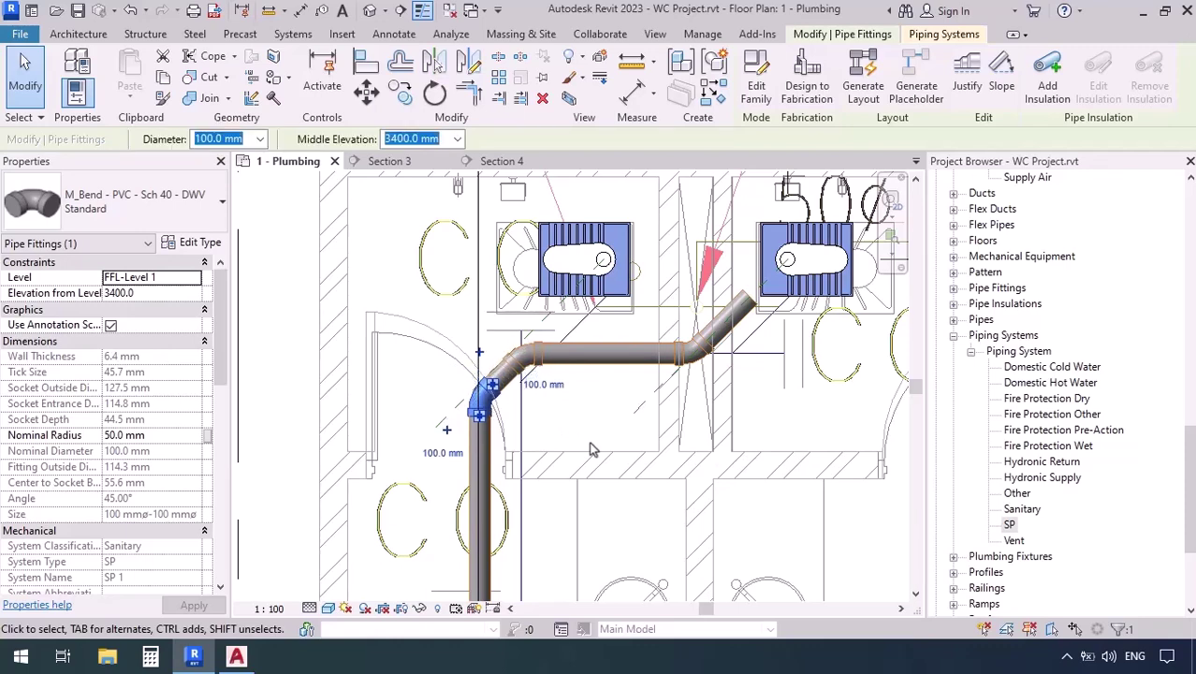
key(Down)
key(Down)
key(Down)
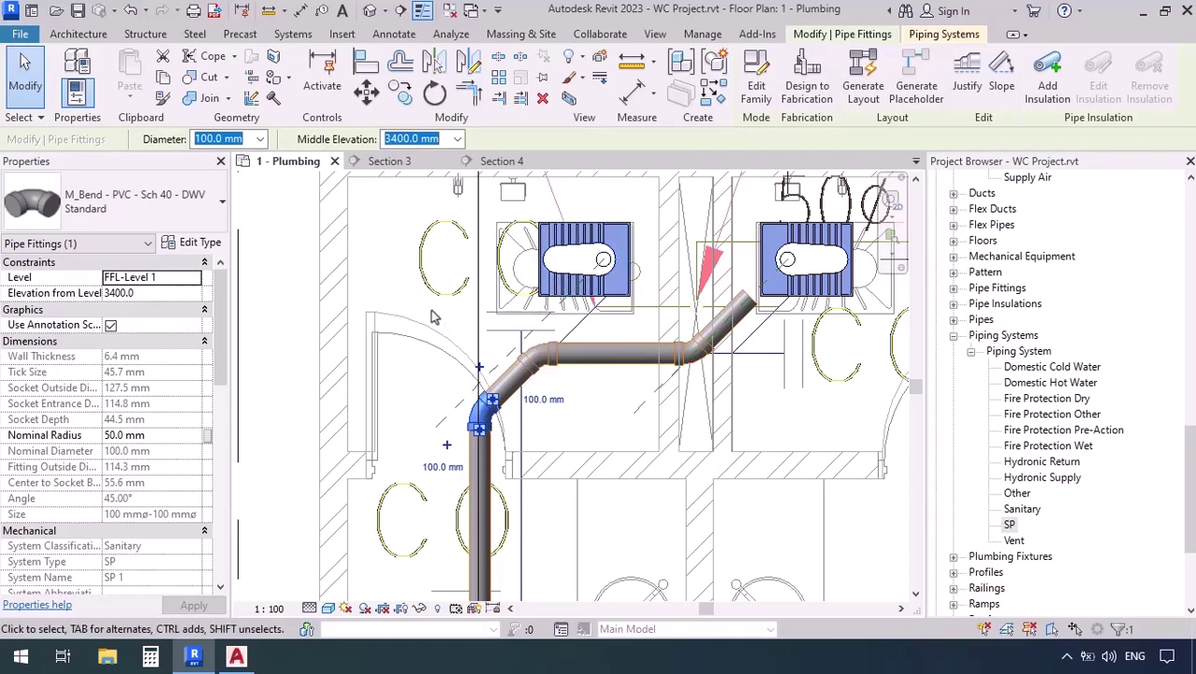
- Convert both 45° bends at the left corner into sanitary tees, opening a straight outlet on each
click(480, 367)
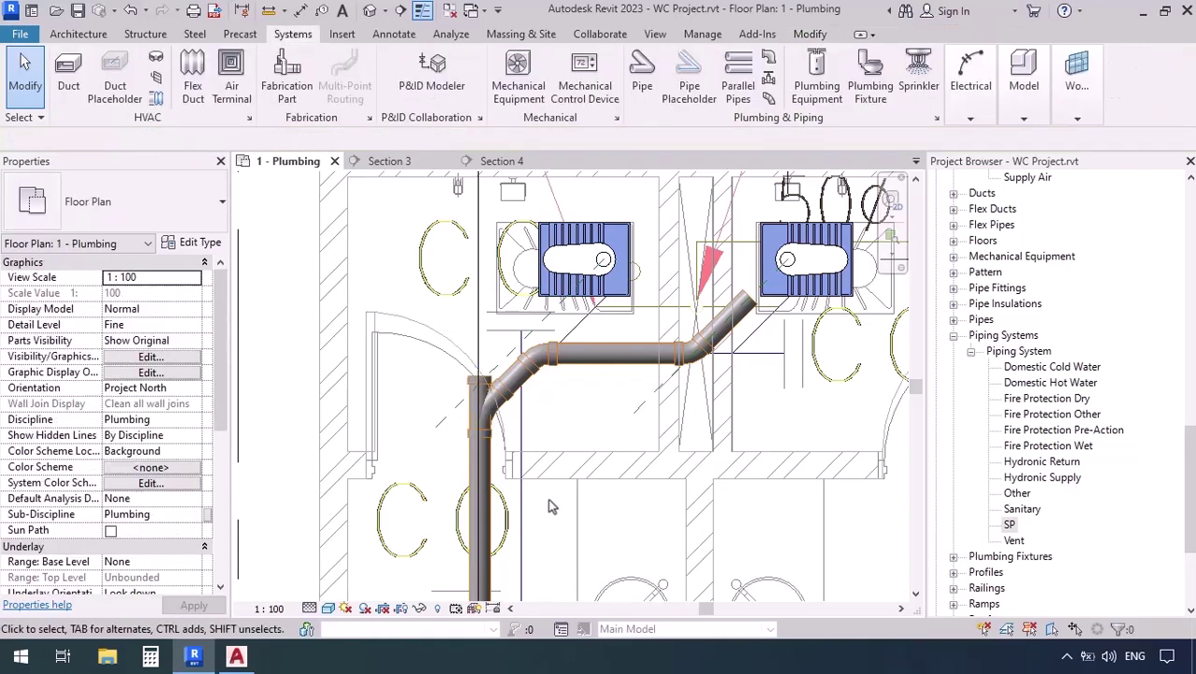
click(556, 347)
click(569, 323)
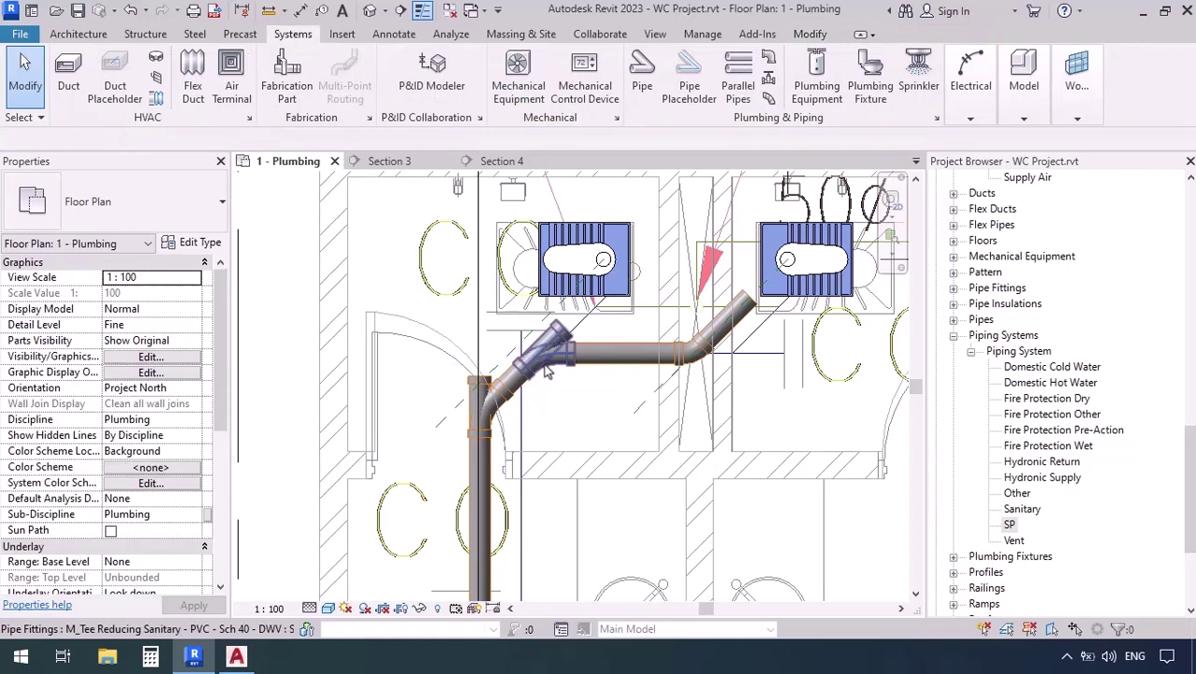
- Select both tees together with the Section 4 line and nudge them left in seven small steps toward the left WC's diagonal reference plane
click(485, 411)
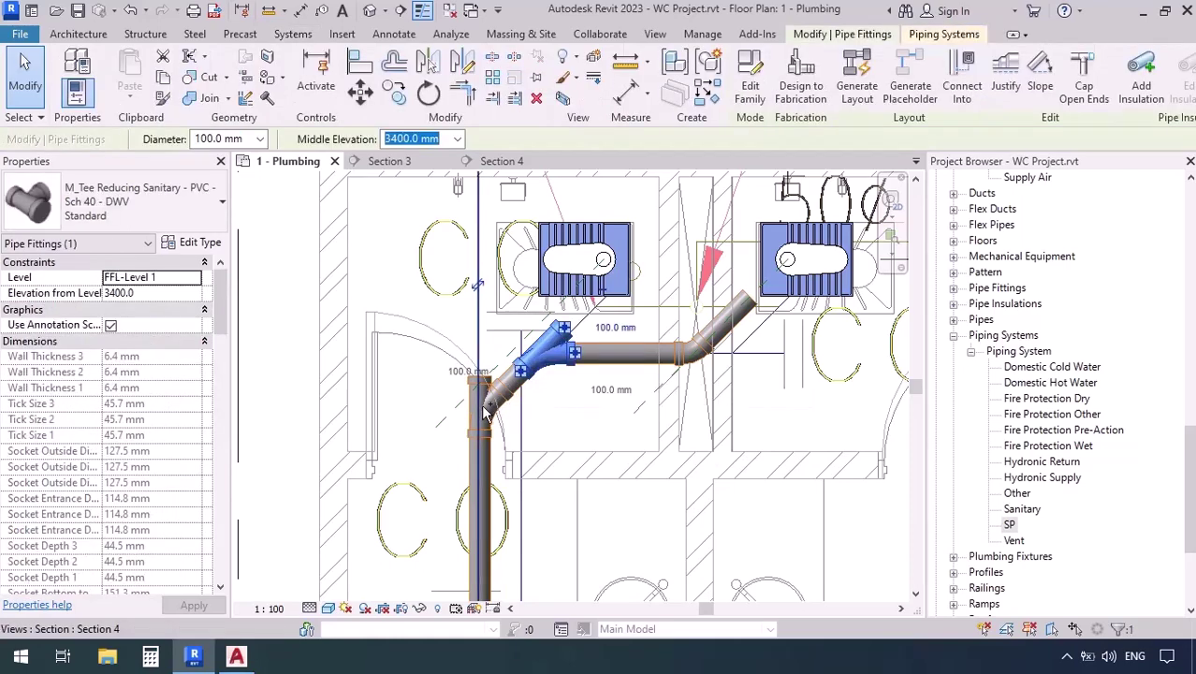
ctrl+click(497, 409)
ctrl+click(497, 409)
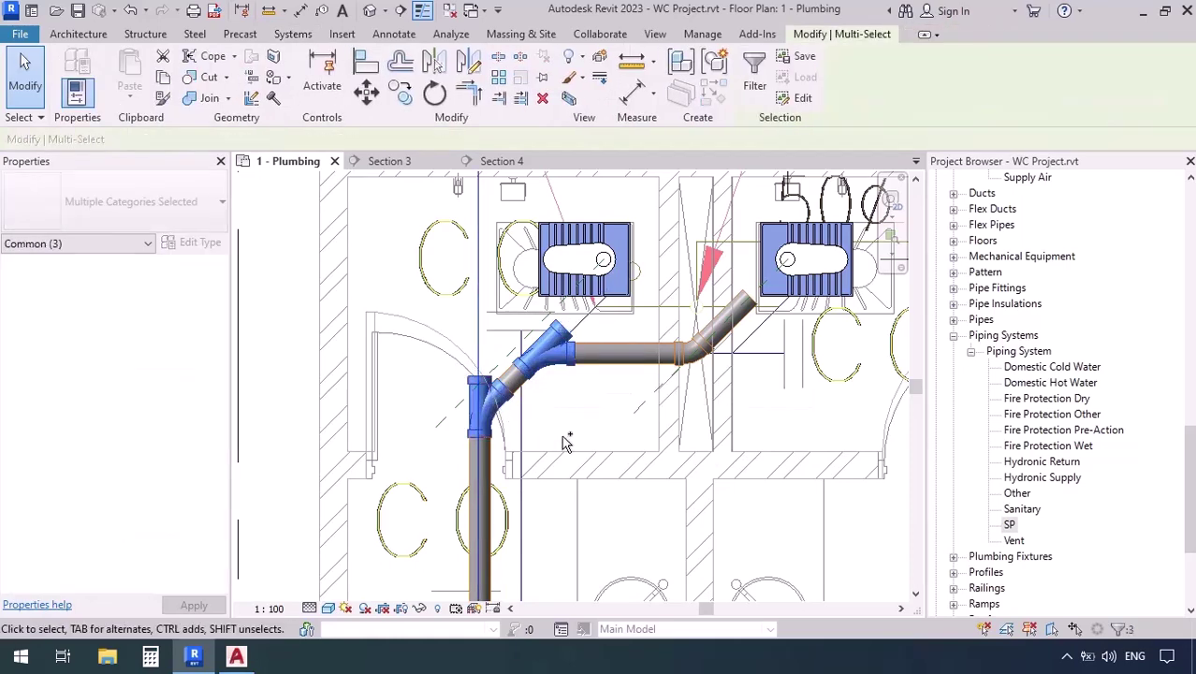
key(Left)
key(Left)
key(Left)
key(Left)
key(Left)
key(Left)
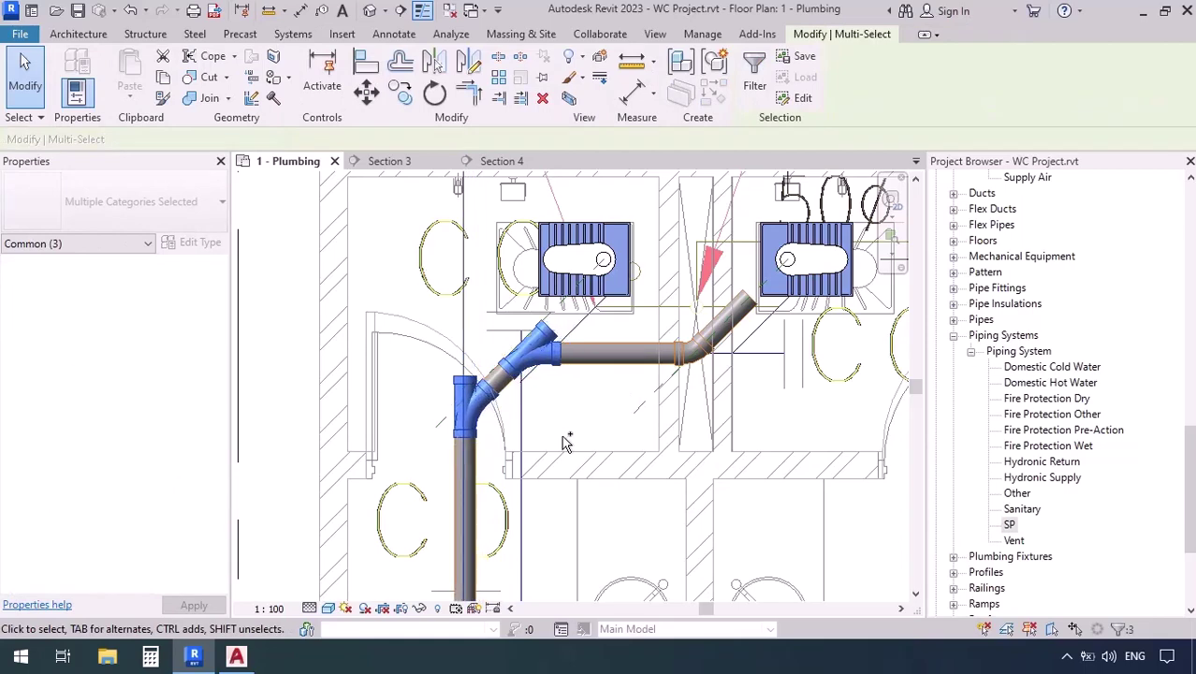
key(Left)
key(Escape)
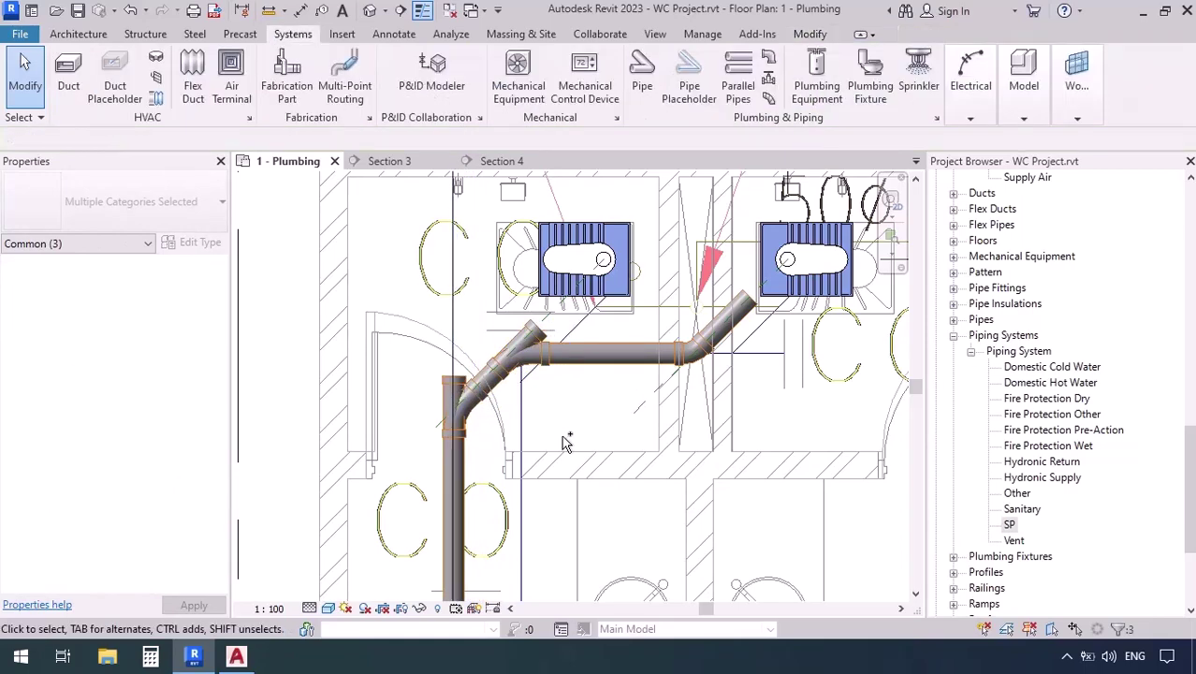
- Align the upper tee's open outlet to the left WC's diagonal reference plane, and check the right branch pipe against its own plane
scroll(615, 396, up, 3)
scroll(610, 397, up, 2)
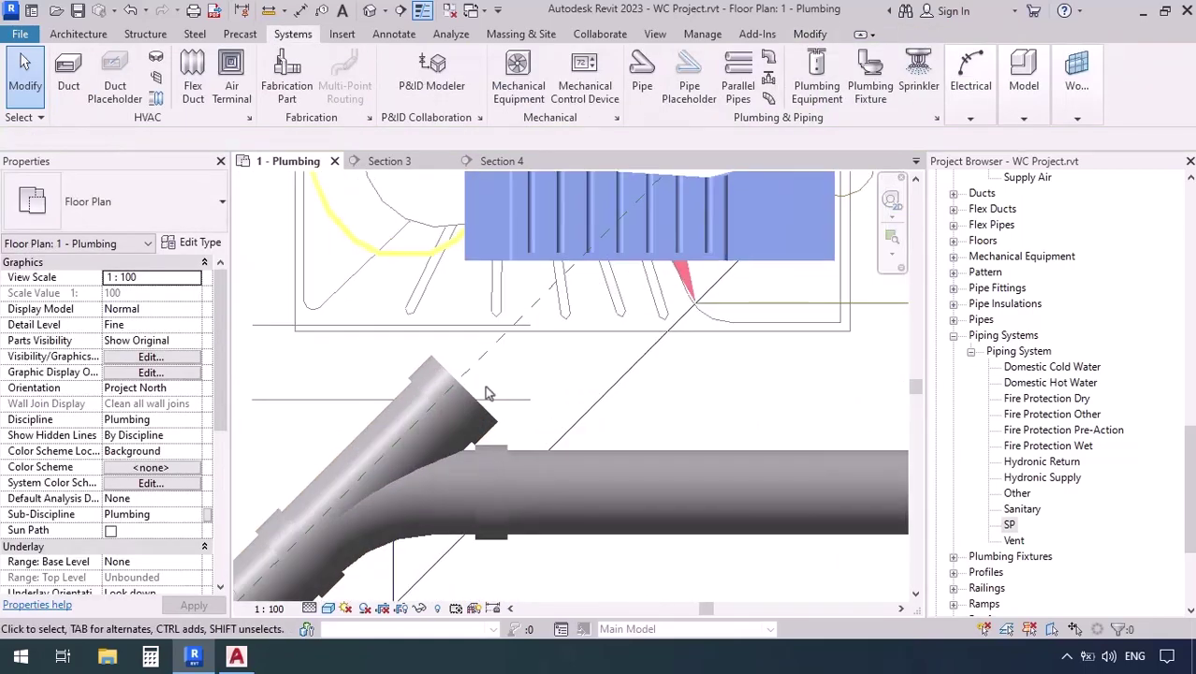
key(a)
key(l)
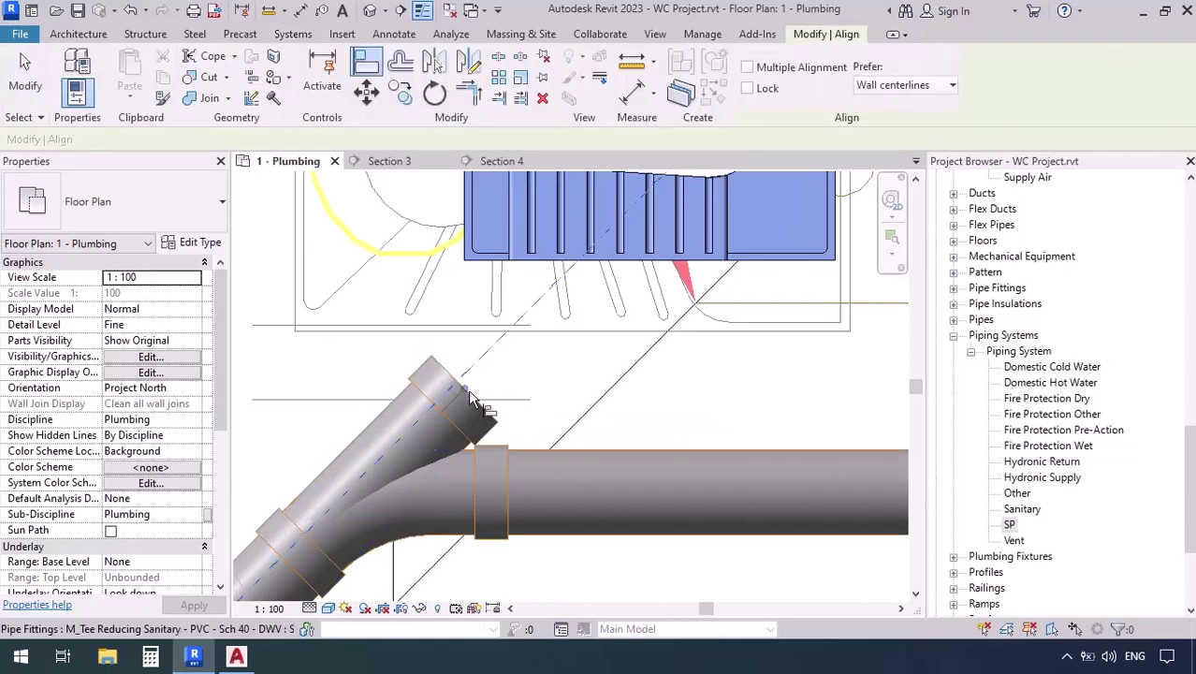
click(471, 391)
scroll(478, 398, down, 3)
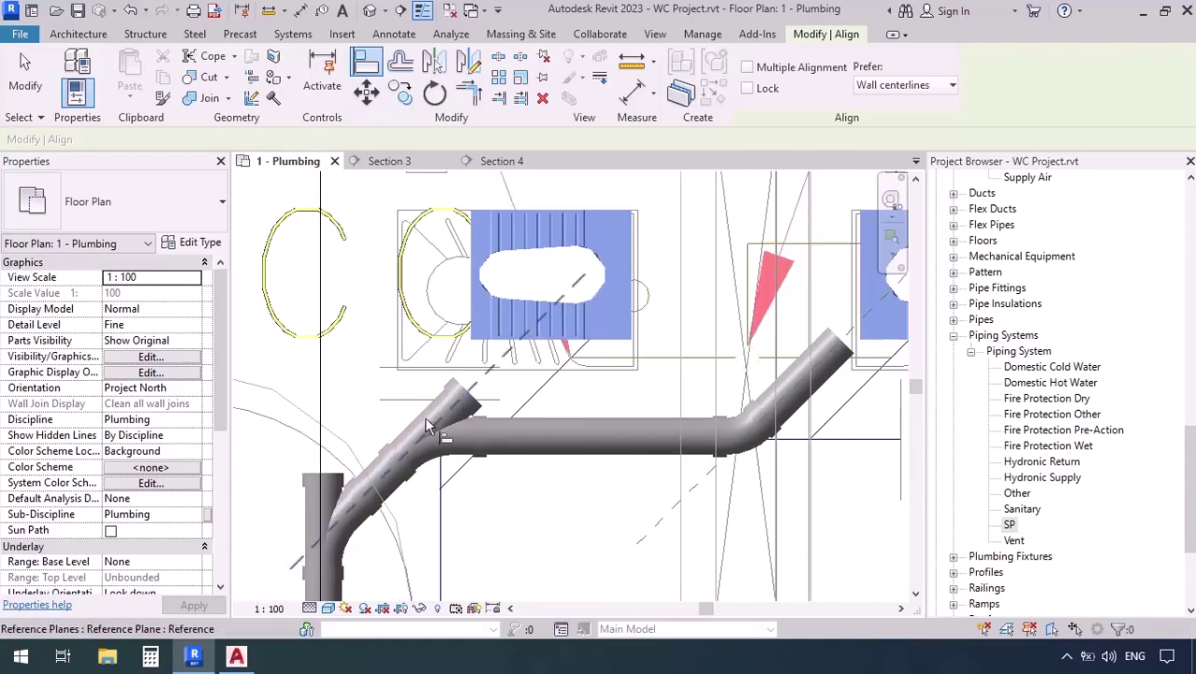
middle_drag(840, 350, 700, 388)
scroll(699, 393, up, 5)
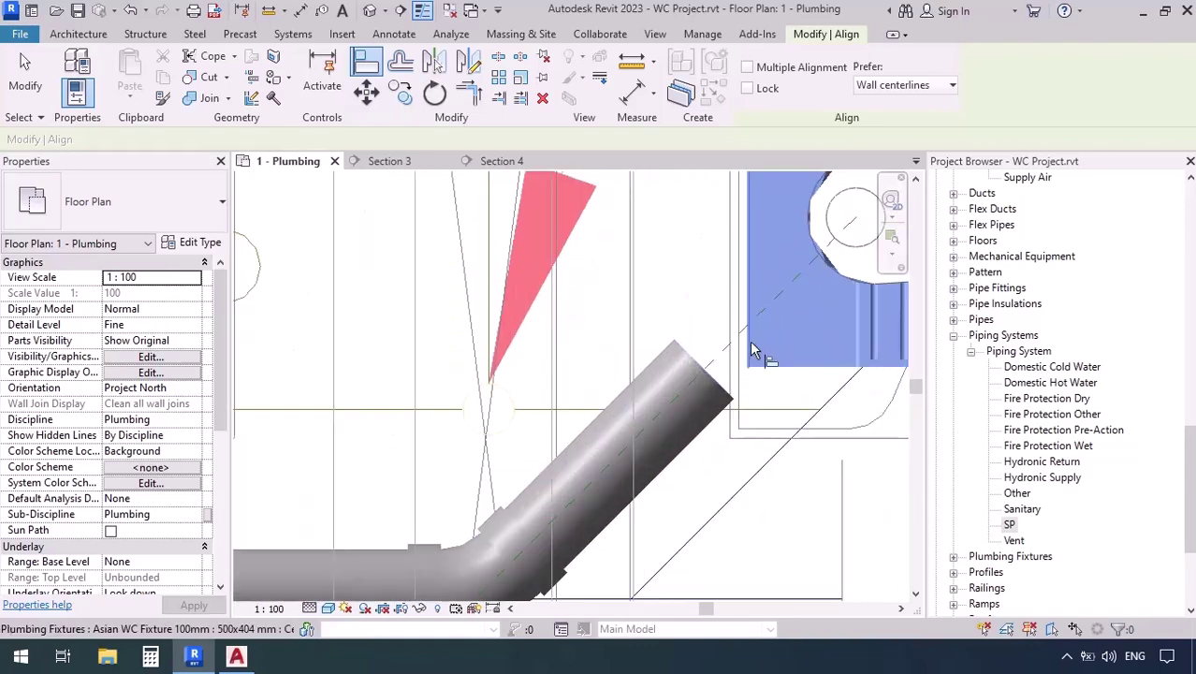
scroll(634, 334, down, 6)
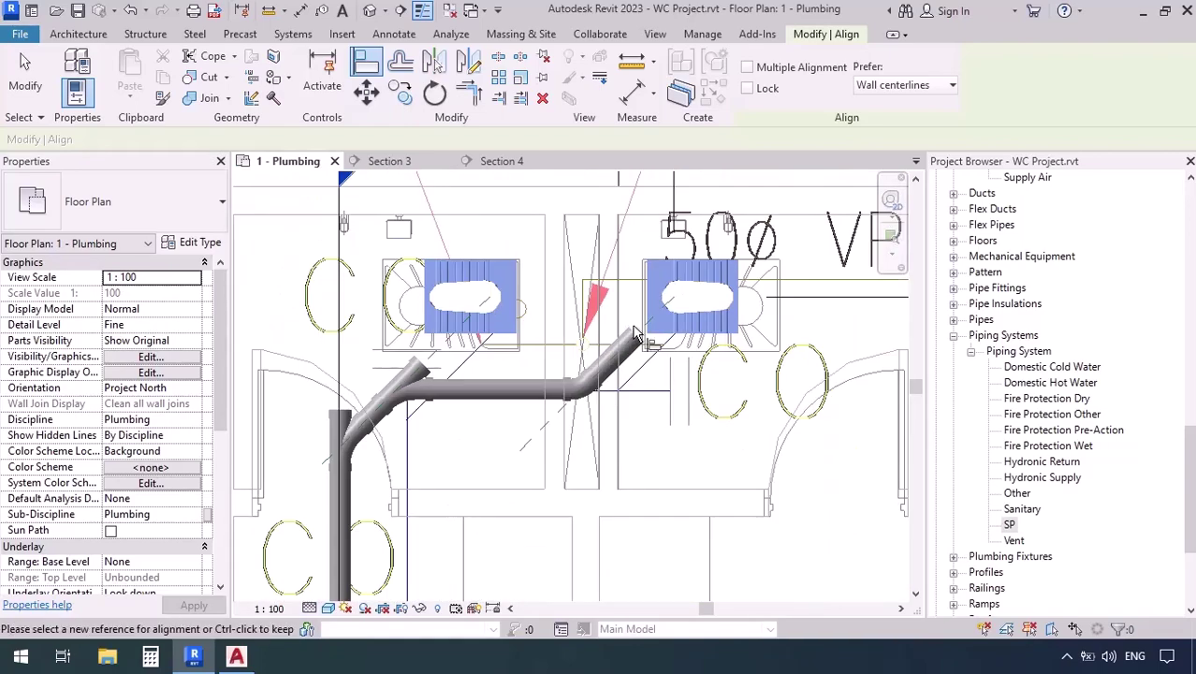
key(Escape)
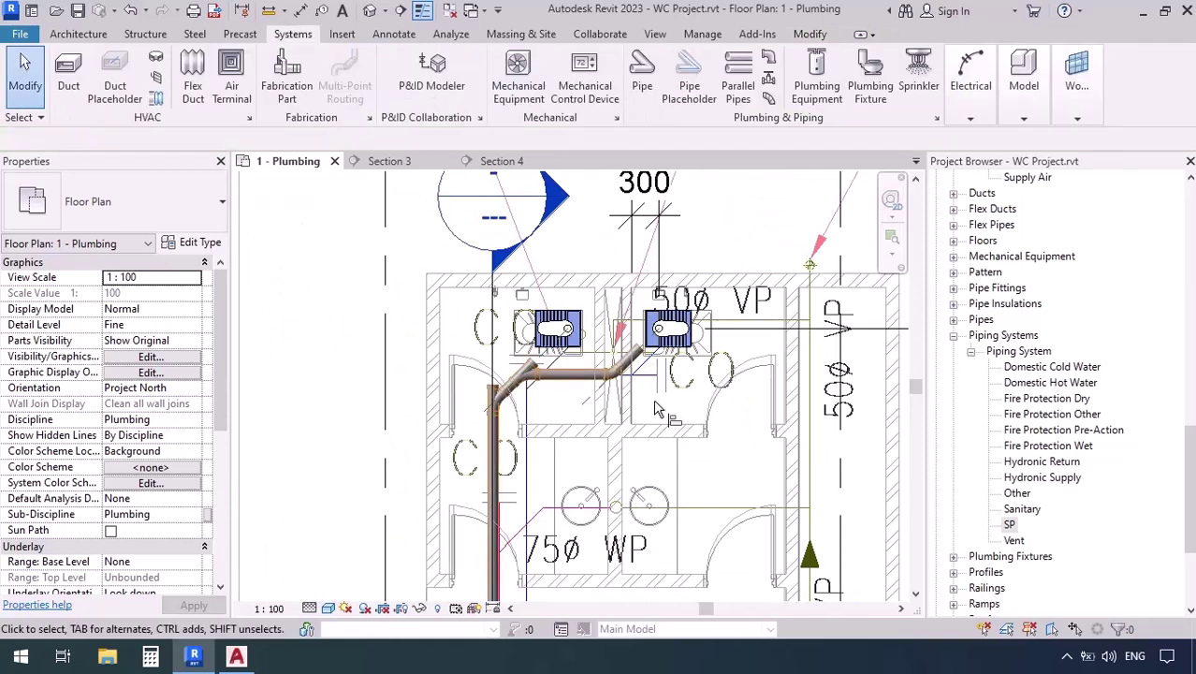
- Draw a short 100 mm PVC pipe from the upper tee's open outlet at 45° toward the left WC, using the upward slope option
scroll(653, 399, up, 5)
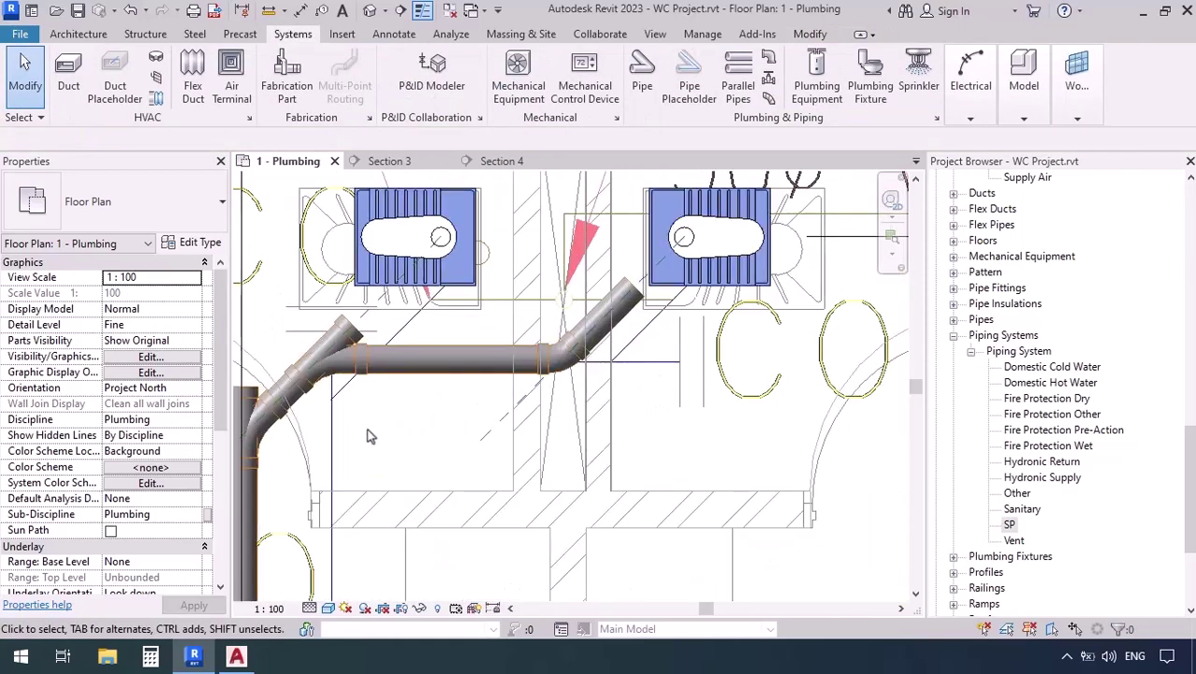
middle_drag(366, 433, 599, 387)
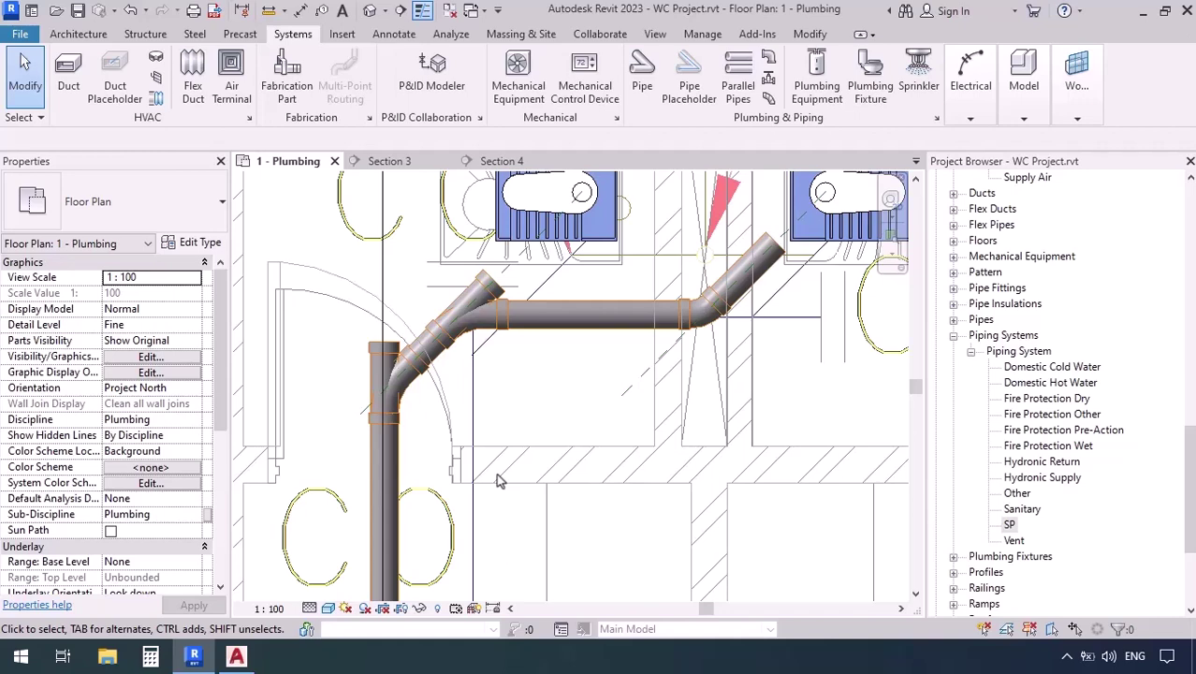
middle_drag(510, 384, 454, 488)
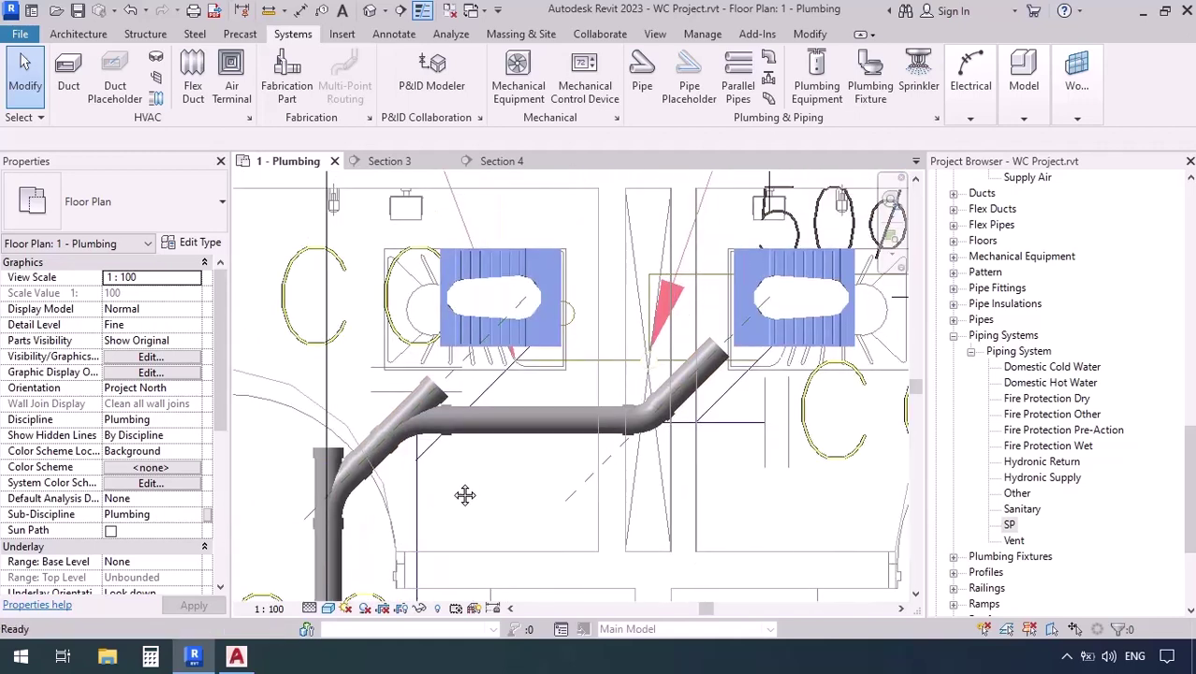
click(416, 438)
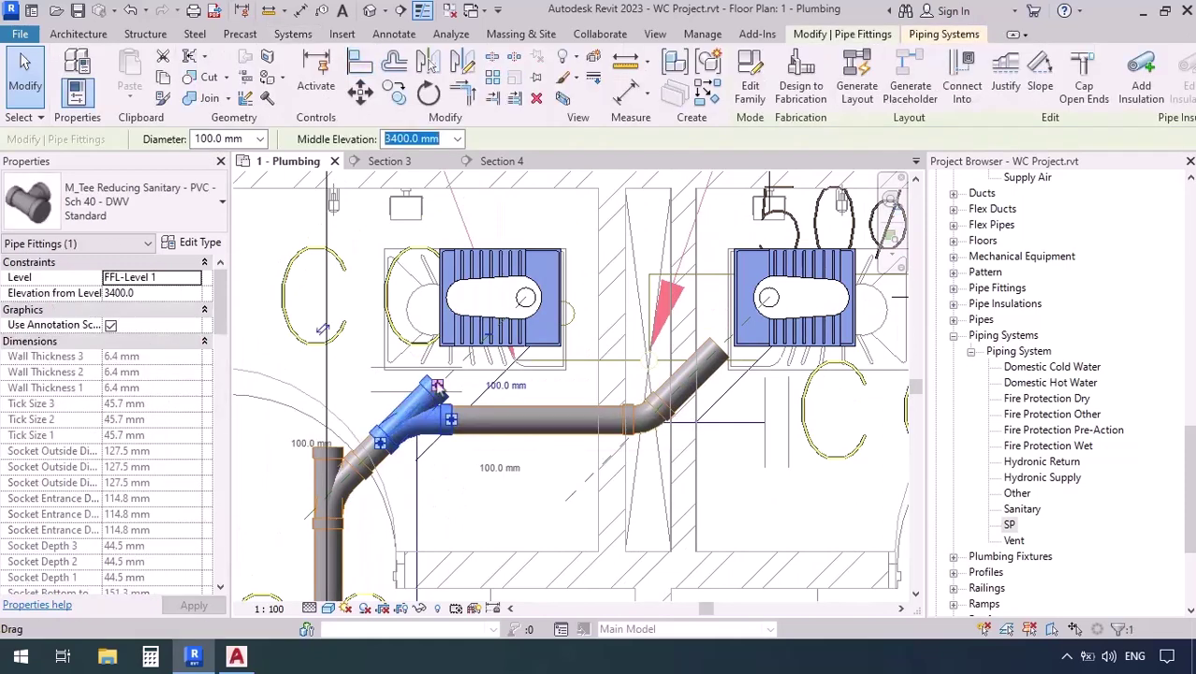
right_click(433, 393)
click(490, 222)
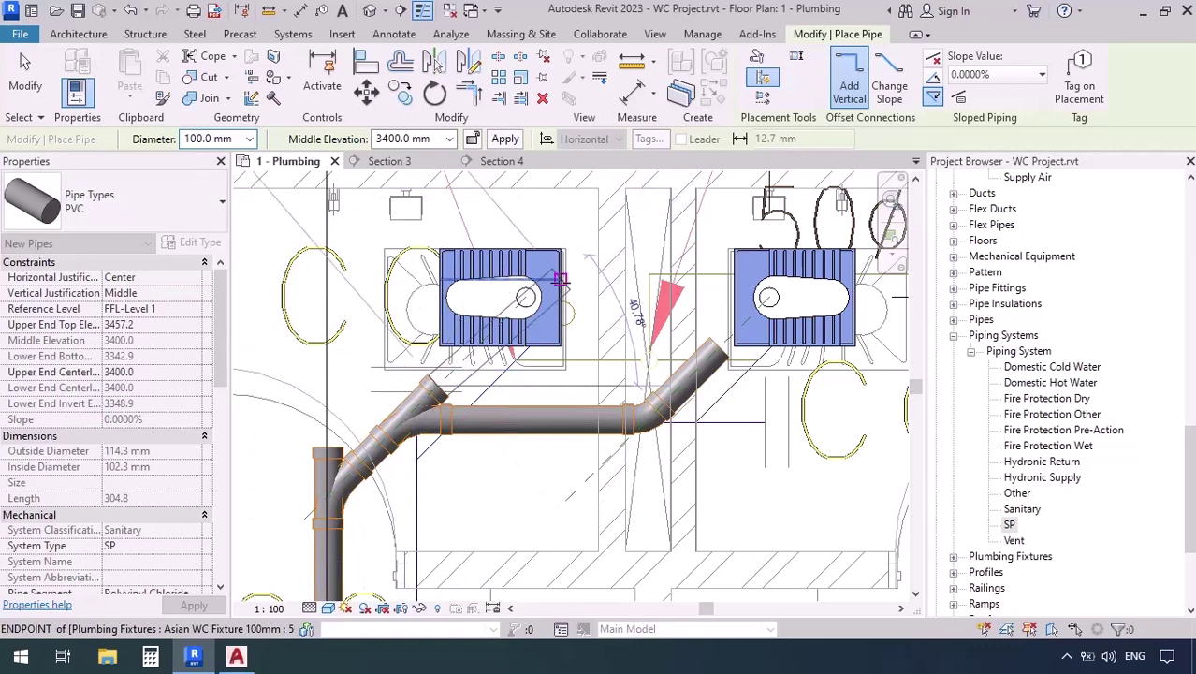
click(933, 79)
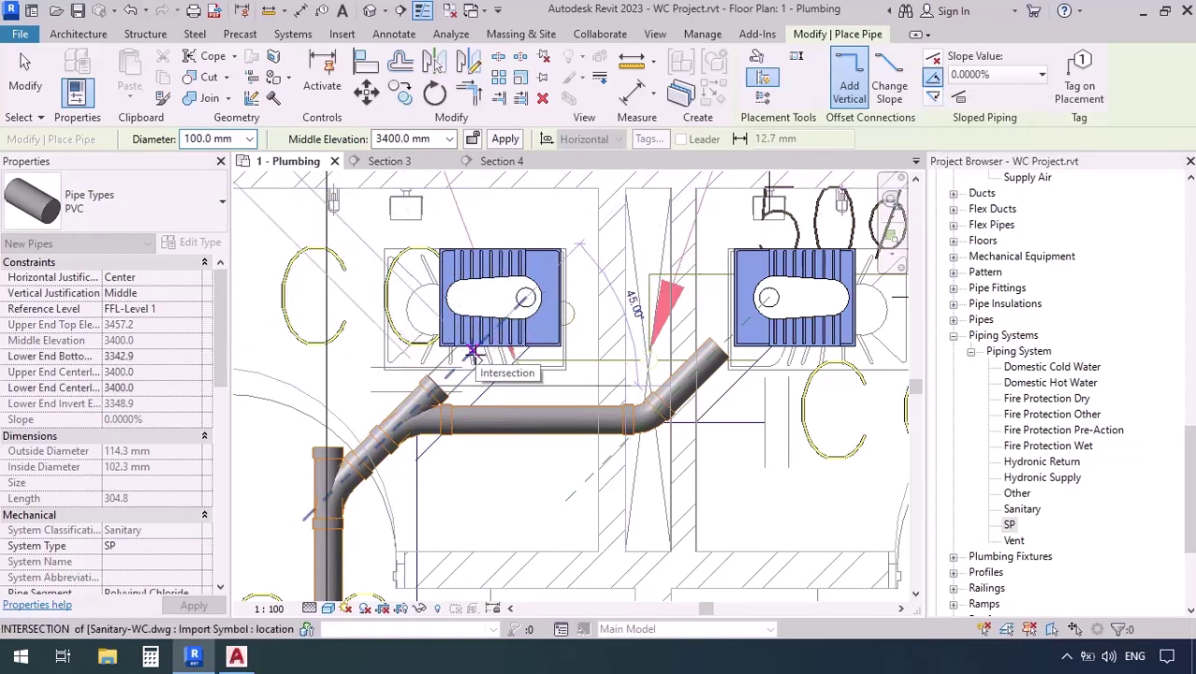
click(475, 354)
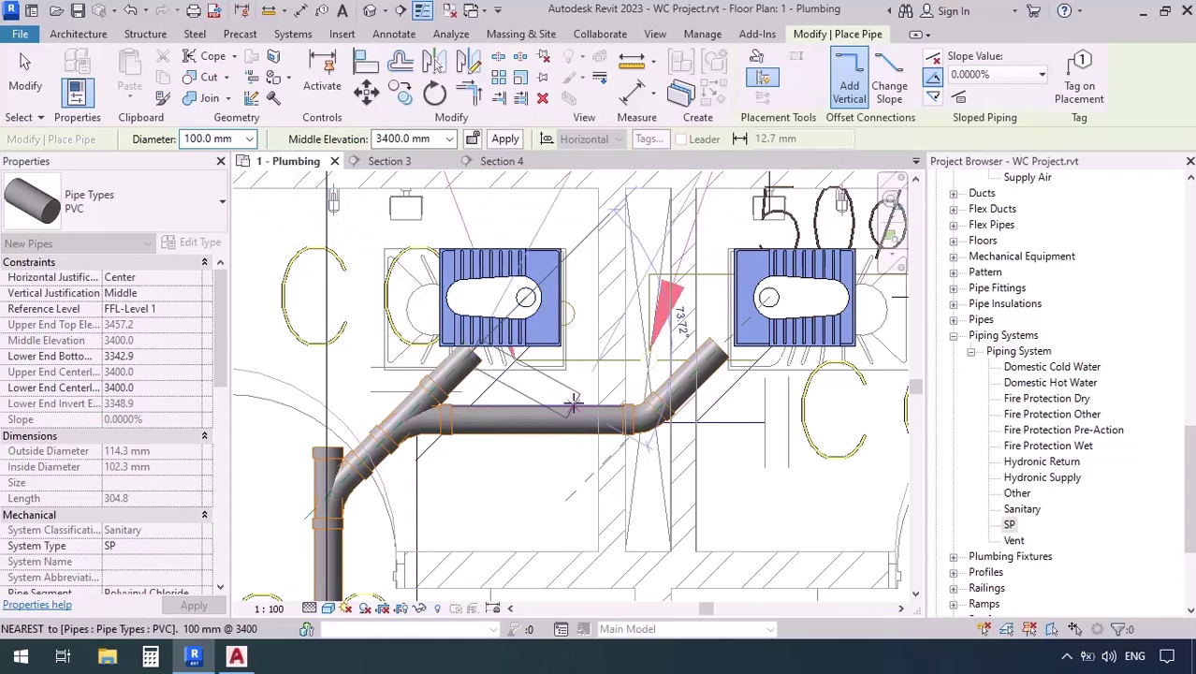
key(Escape)
key(Escape)
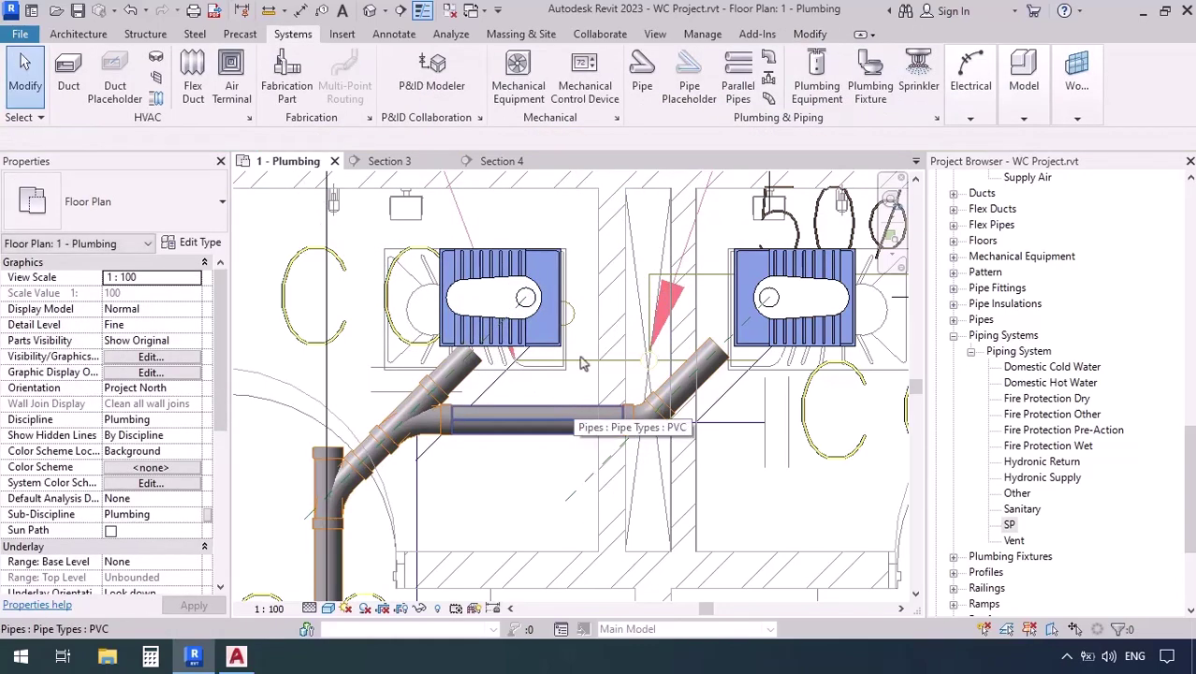
- Extend the head end of the horizontal section line near the flush-tank water closet left past the main drainage pipe, into the column
scroll(574, 404, down, 5)
scroll(569, 342, up, 5)
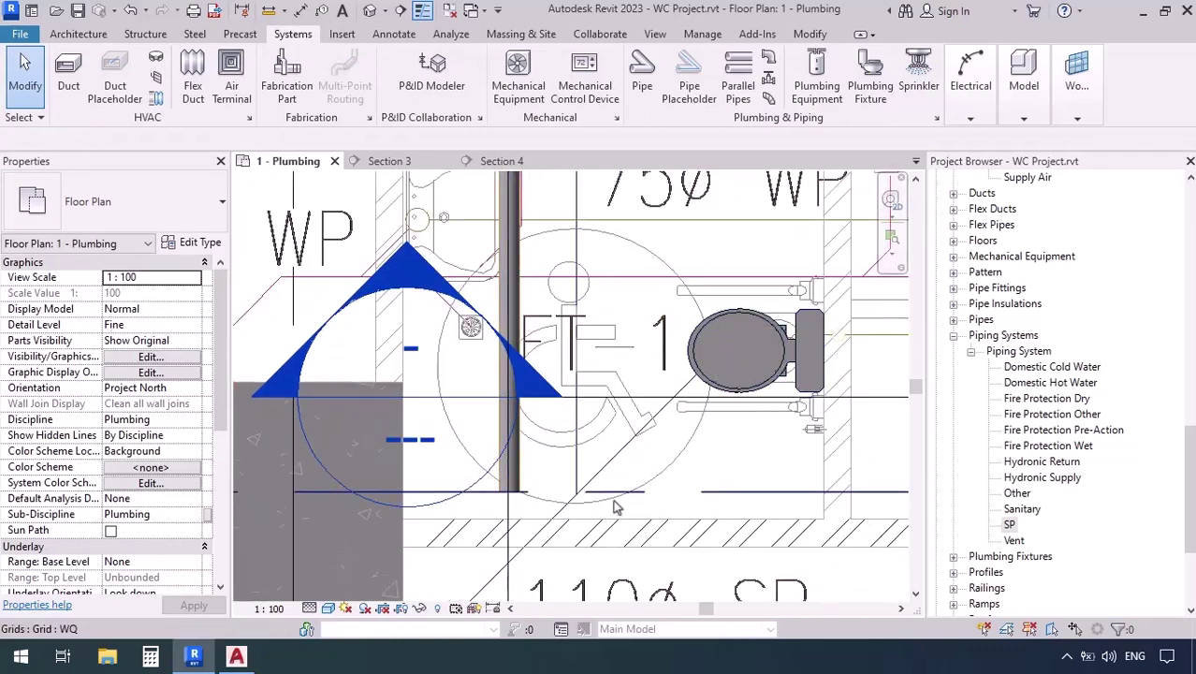
middle_drag(571, 460, 546, 458)
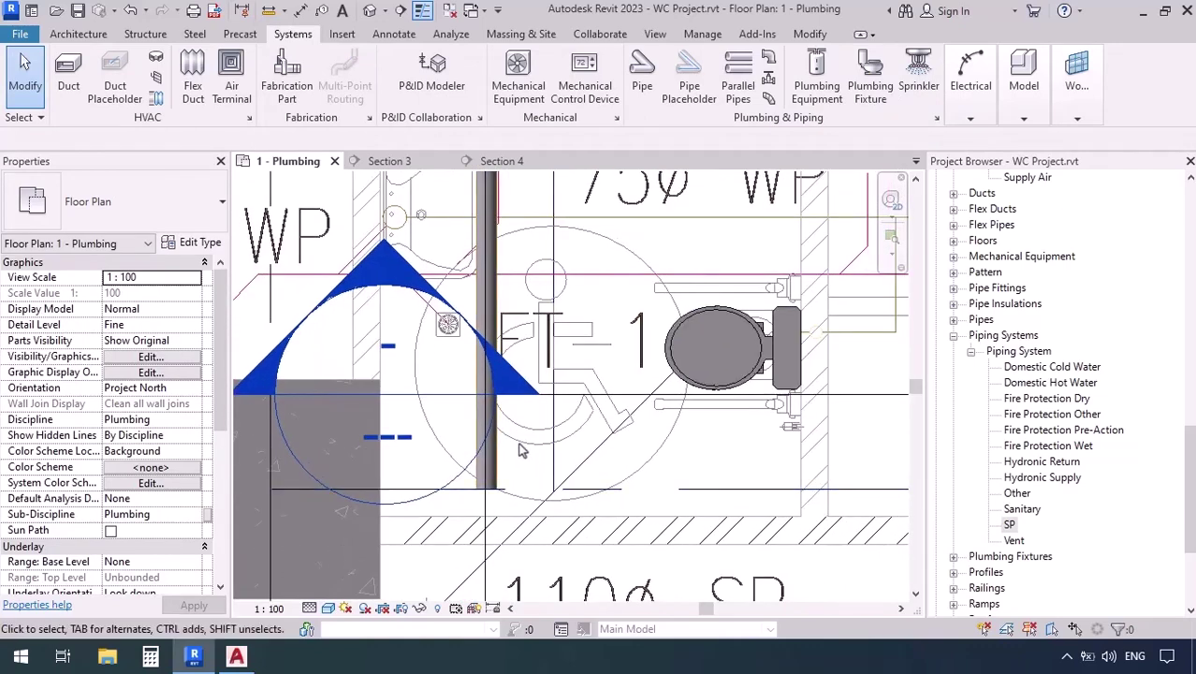
scroll(520, 467, down, 2)
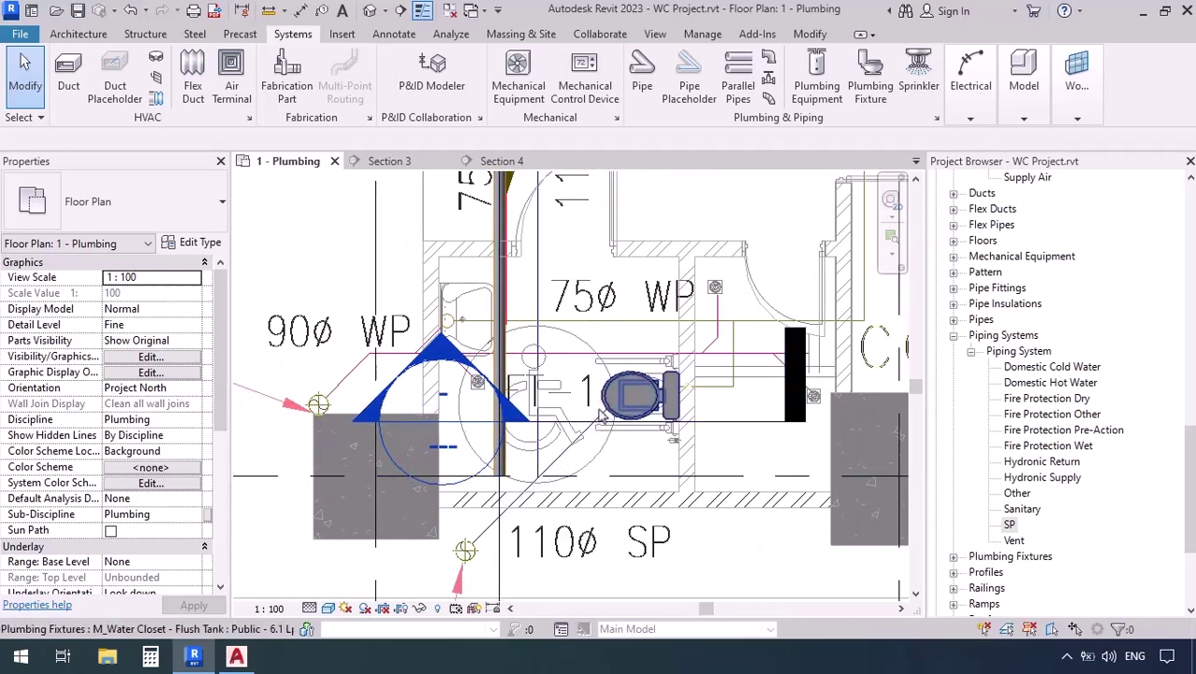
click(500, 426)
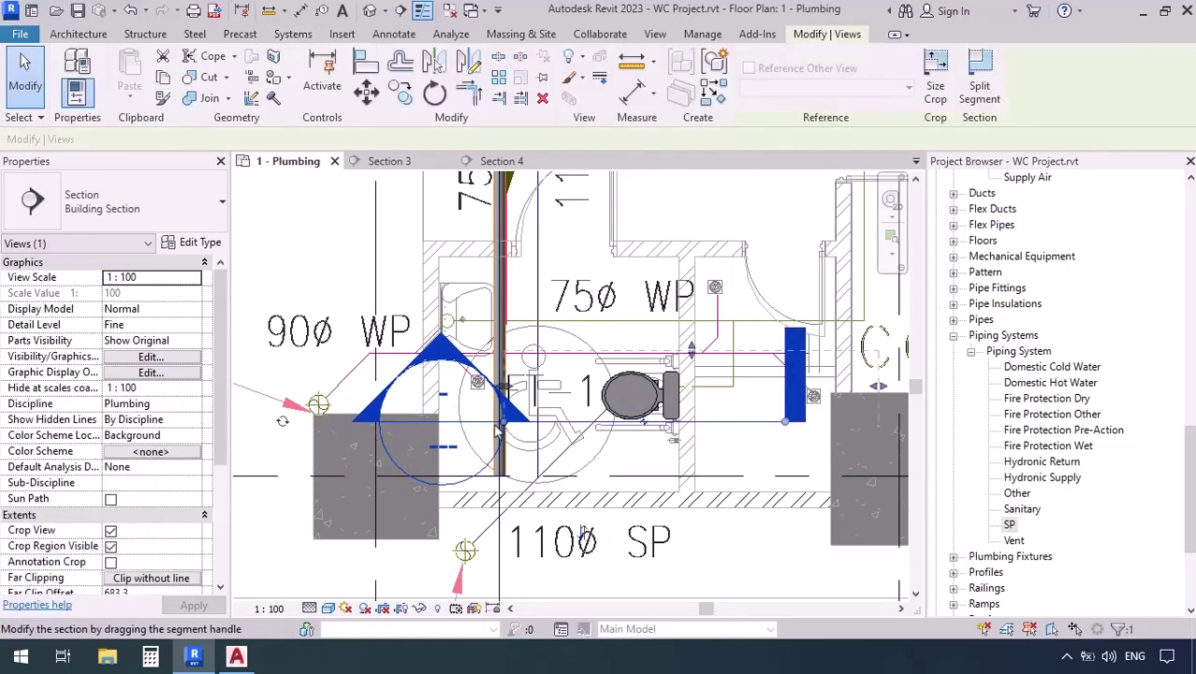
drag(504, 423, 396, 426)
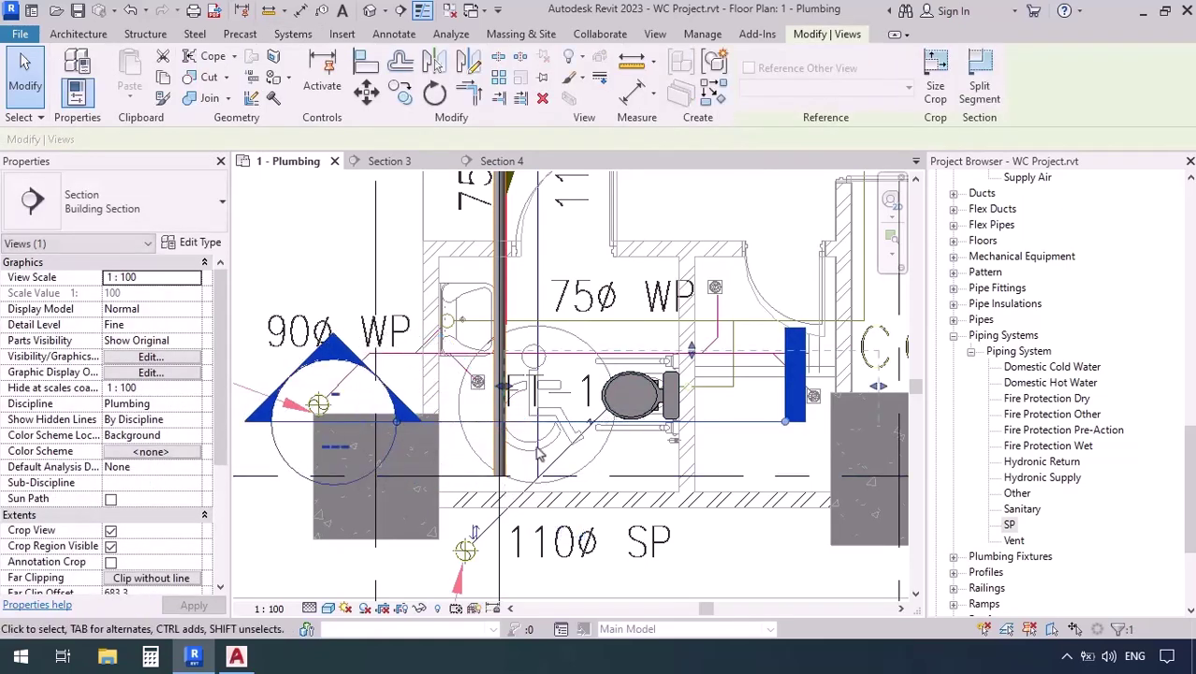
click(725, 465)
- Draw a 100 mm PVC branch off the main pipe at 45°, turning horizontal on the water closet's centreline and stopping short of the bowl
scroll(559, 429, up, 3)
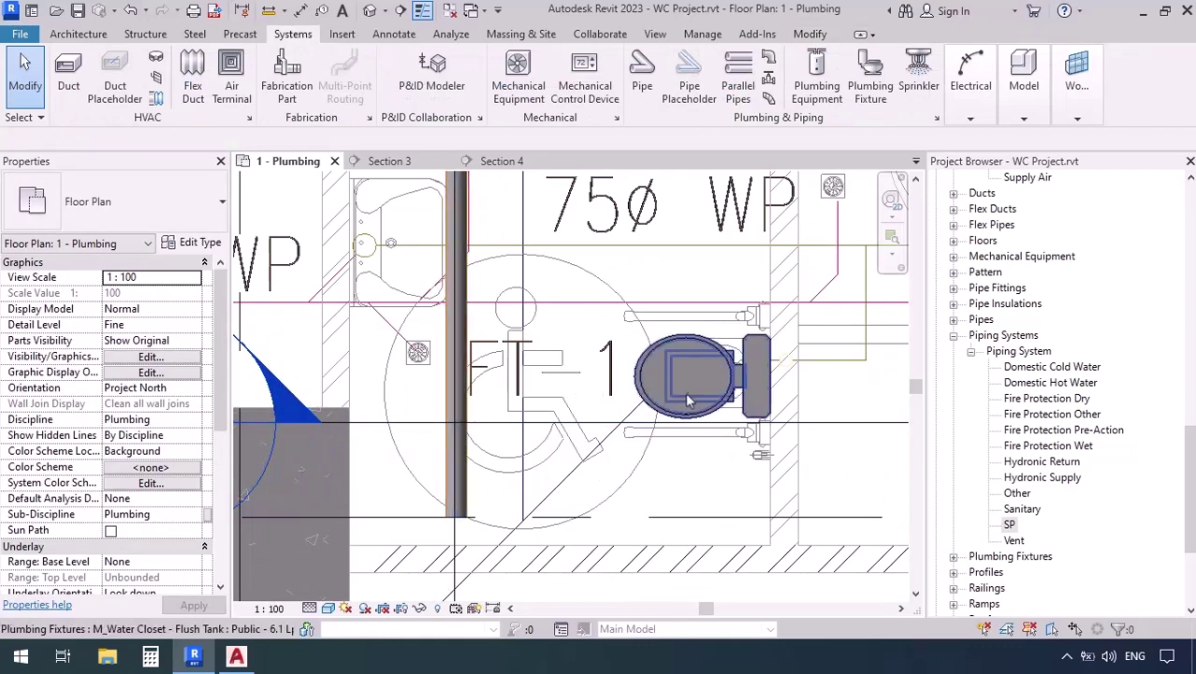
key(p)
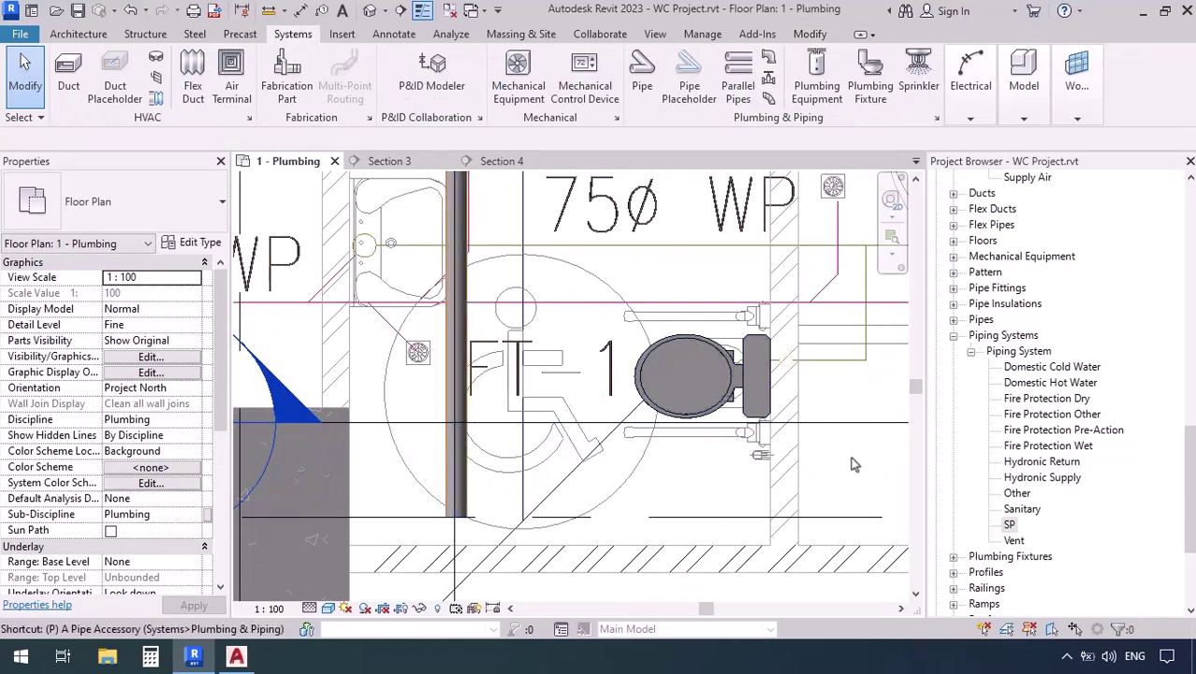
key(i)
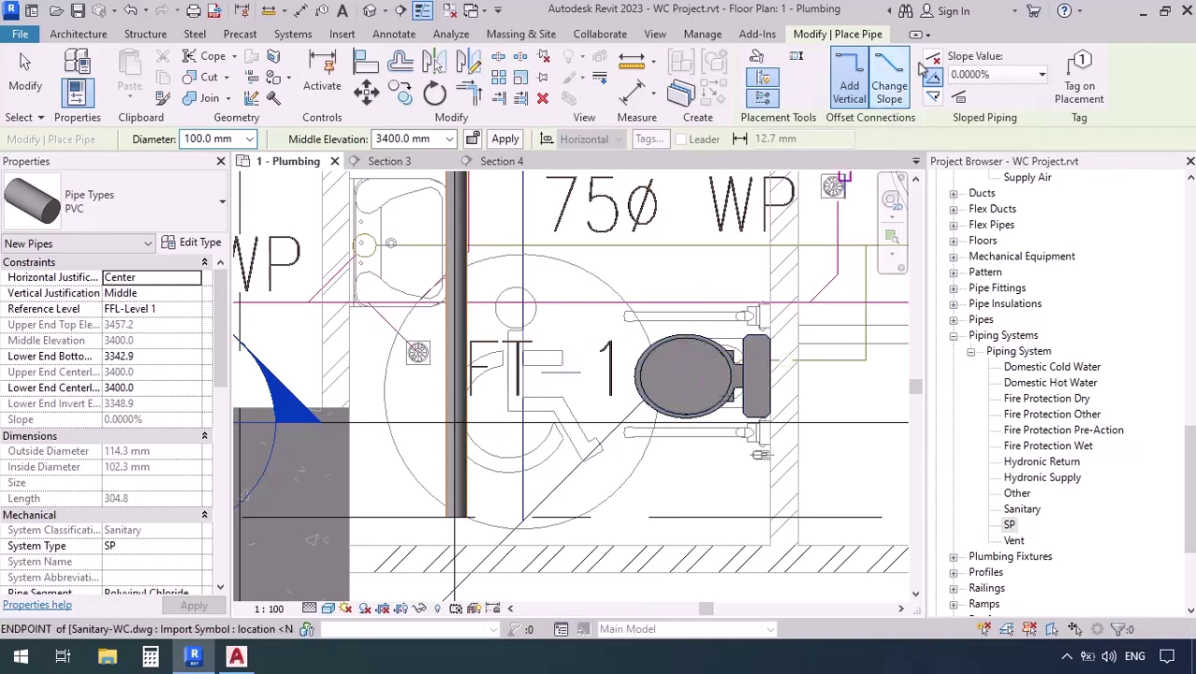
click(454, 429)
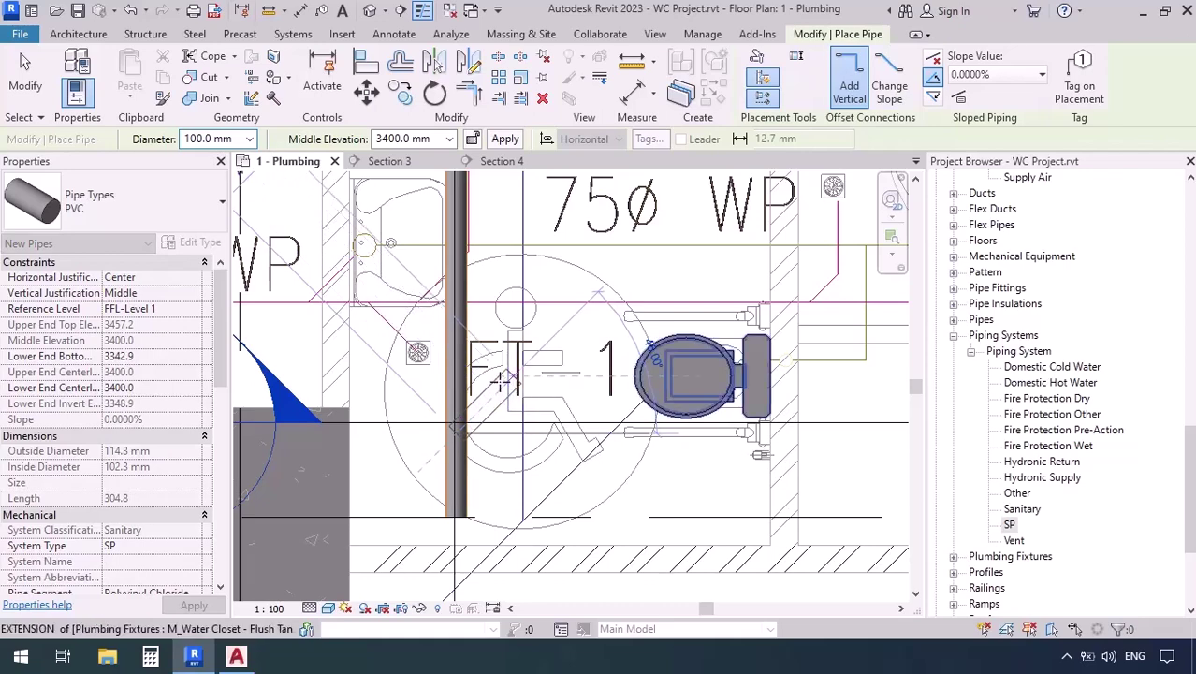
click(505, 379)
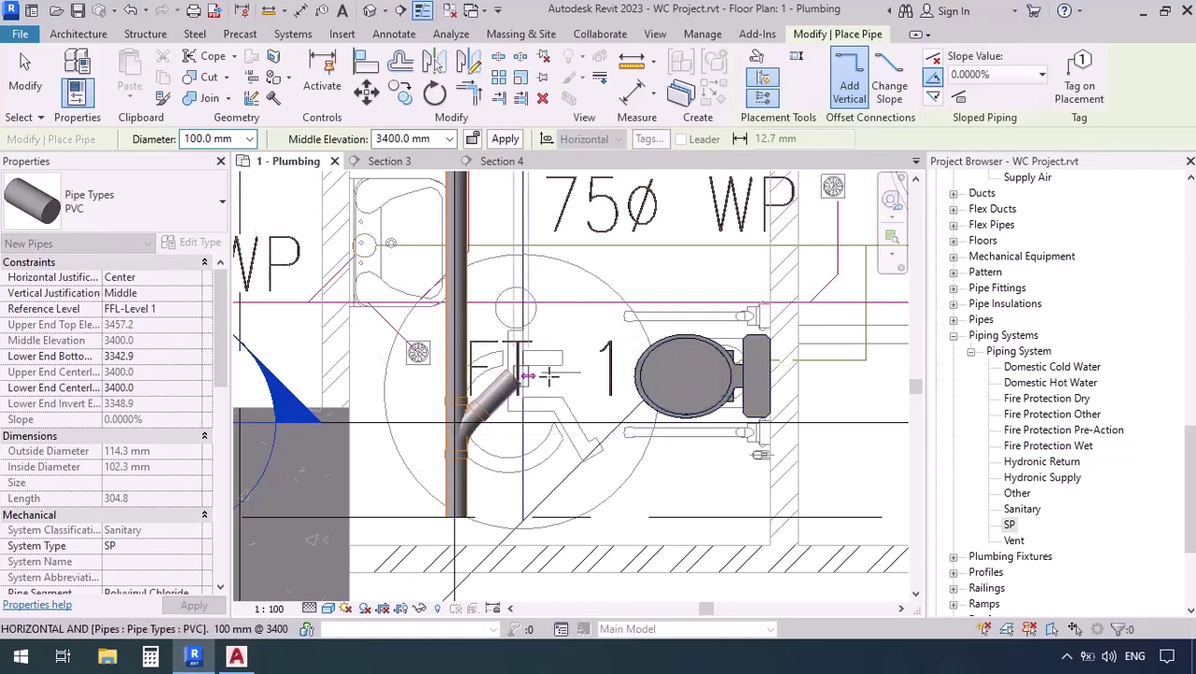
click(615, 376)
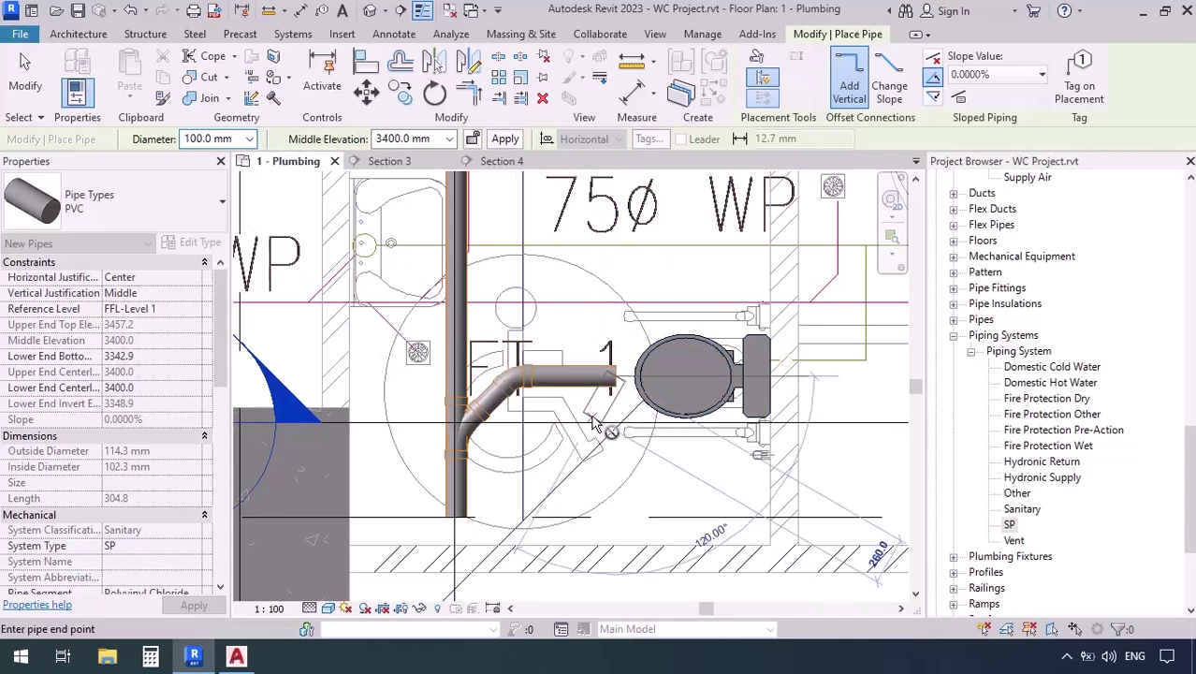
key(Escape)
key(Escape)
- Nudge the Section 4 line left in two steps clear of the main pipe and open its section view
scroll(520, 491, down, 5)
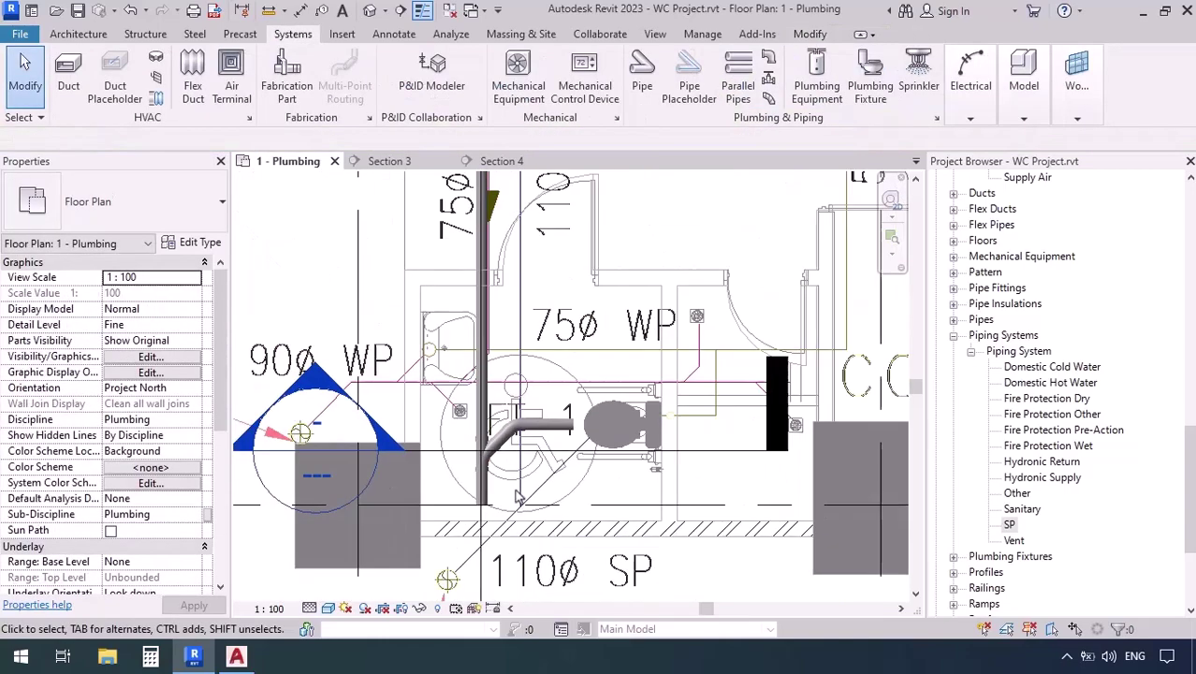
scroll(519, 495, down, 3)
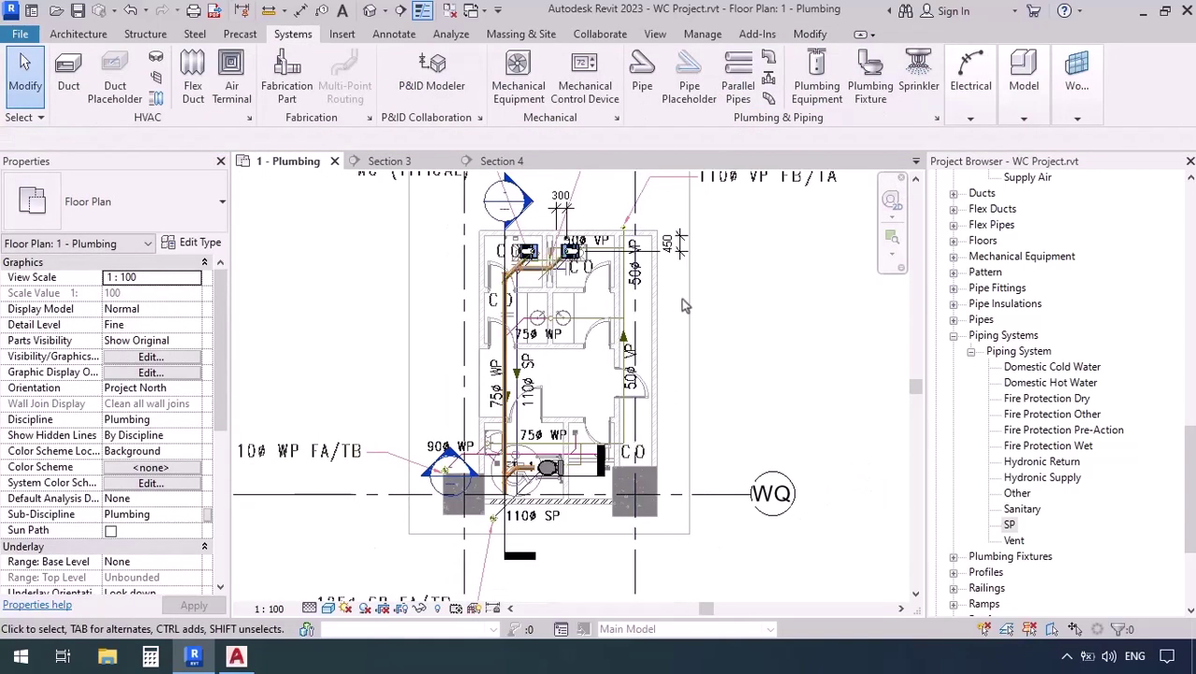
scroll(447, 488, up, 3)
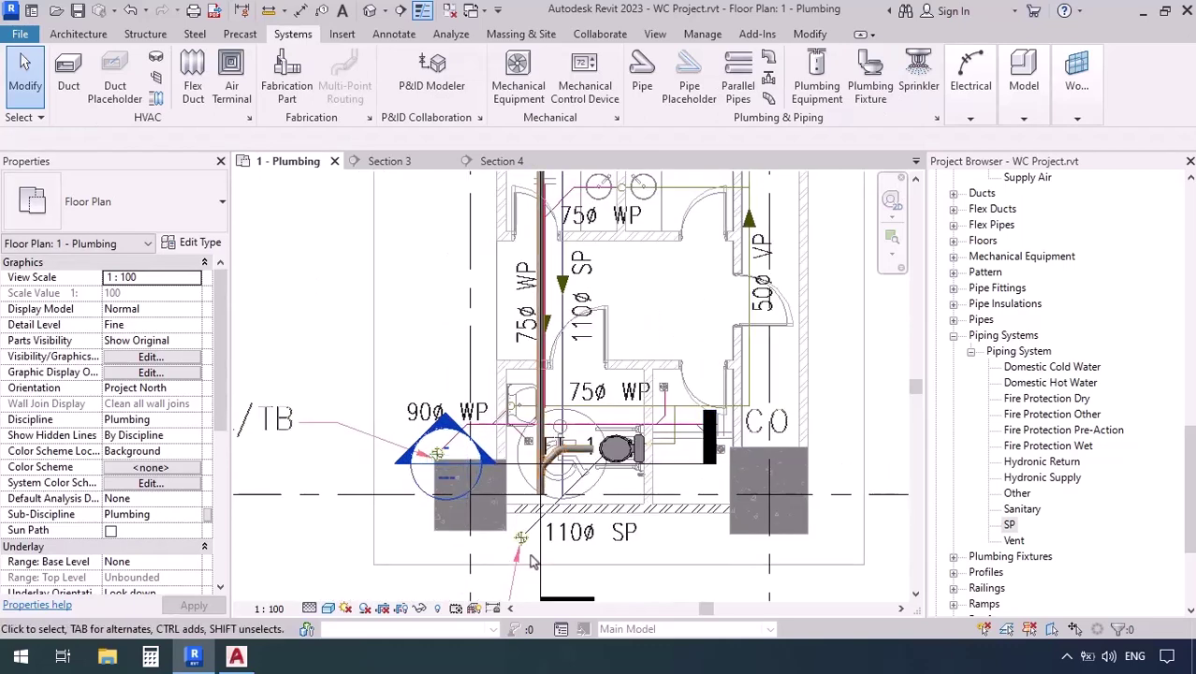
click(537, 560)
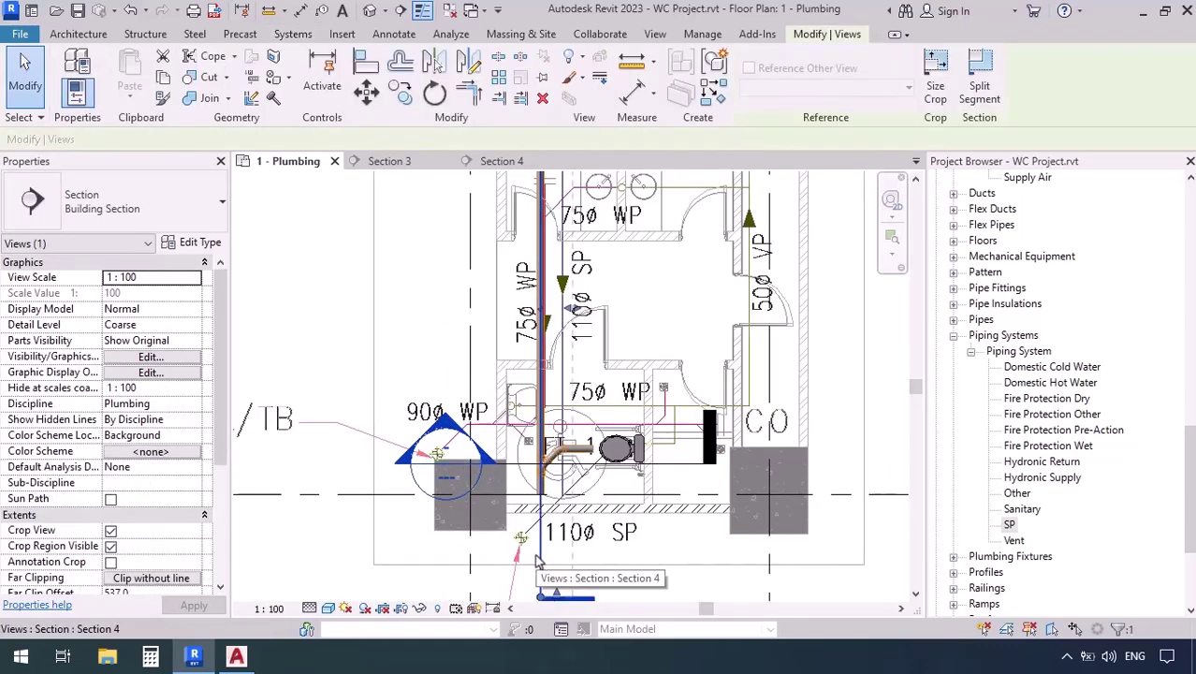
key(Left)
key(Left)
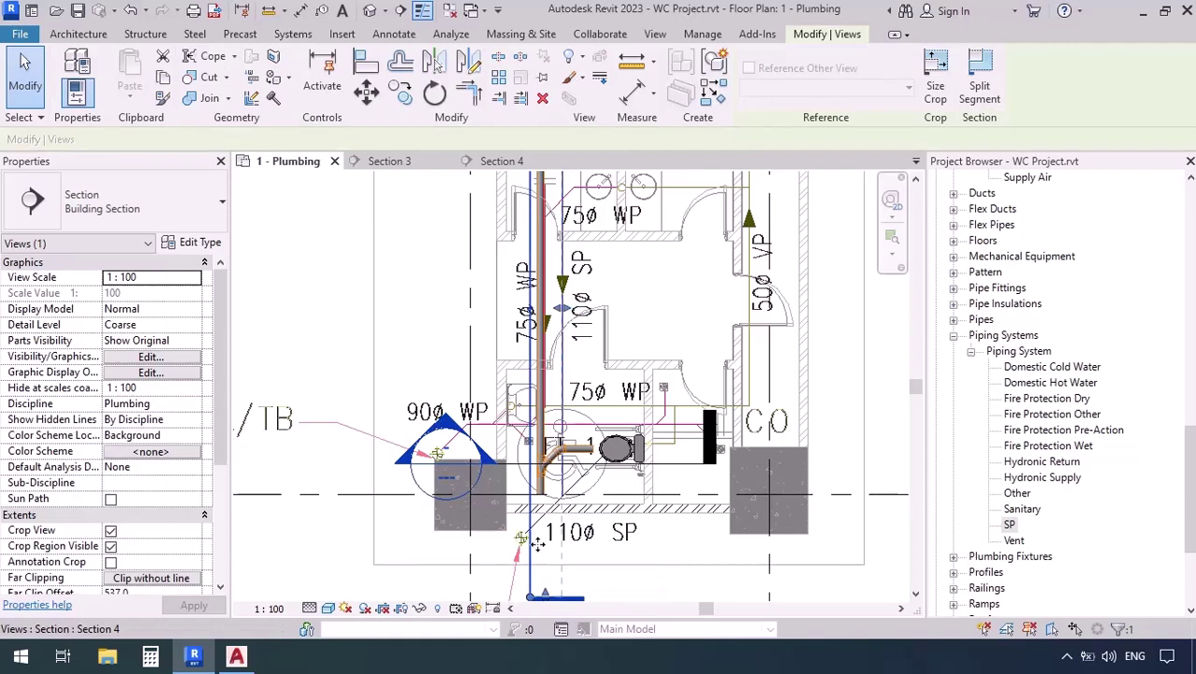
right_click(537, 551)
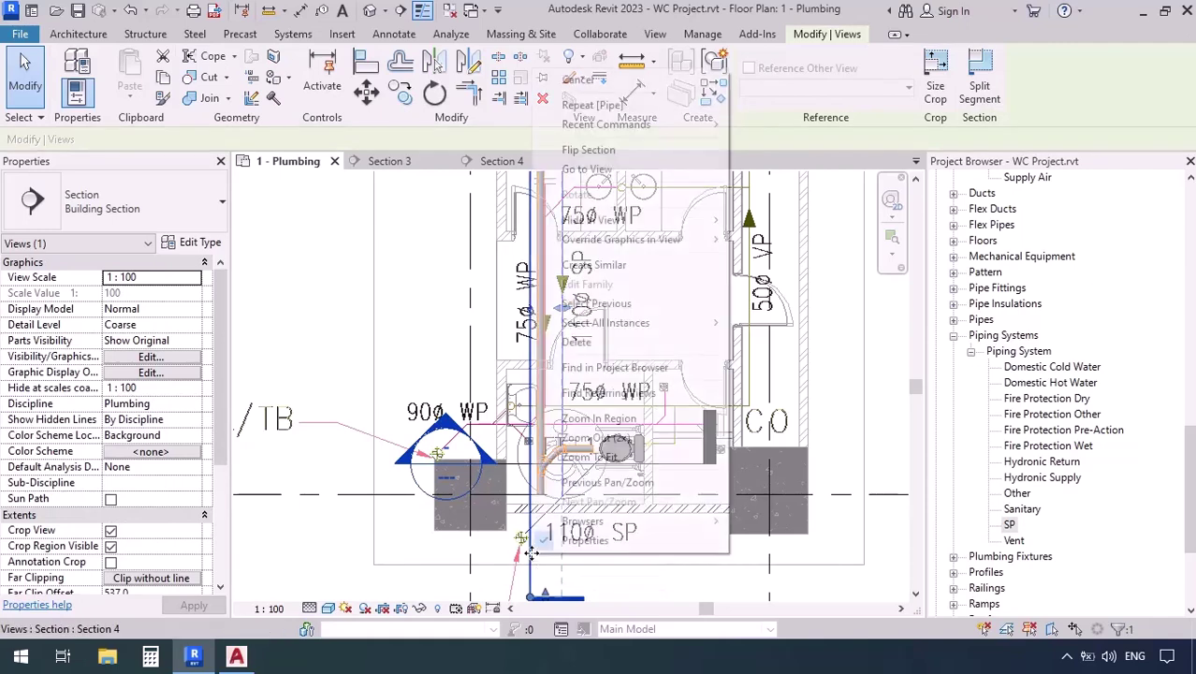
click(613, 169)
- Set the Section 4 view to Fine detail level and Shaded visual style, and bring the whole pipe run into view
scroll(553, 346, up, 5)
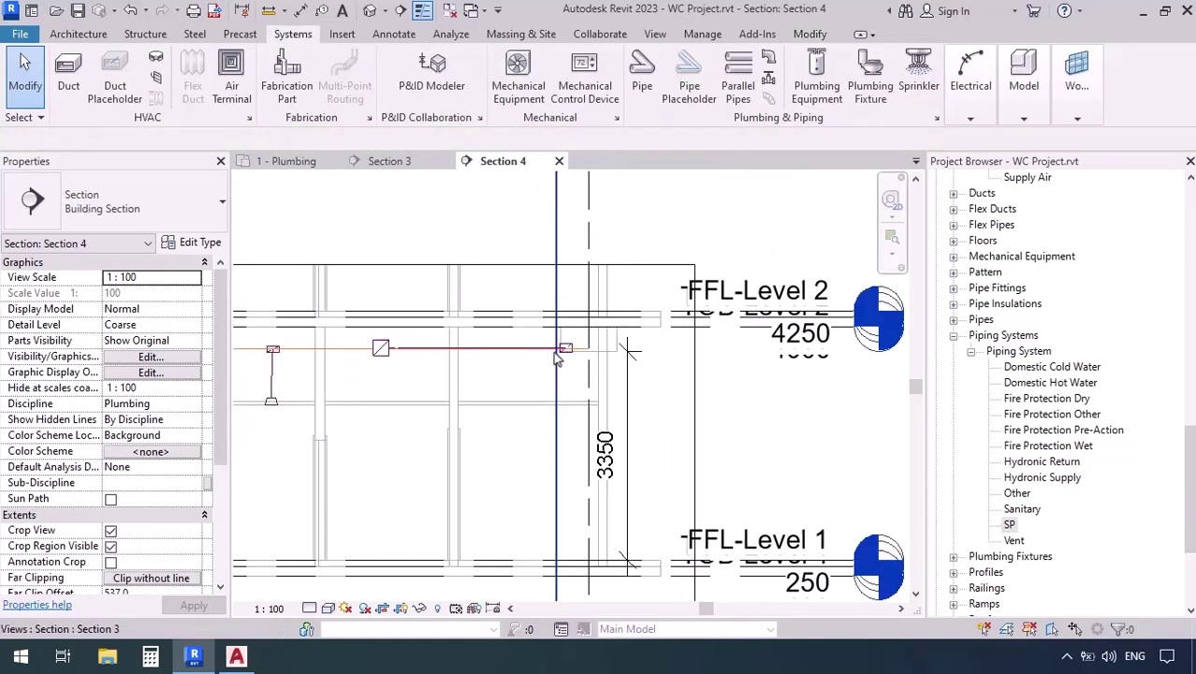
click(310, 610)
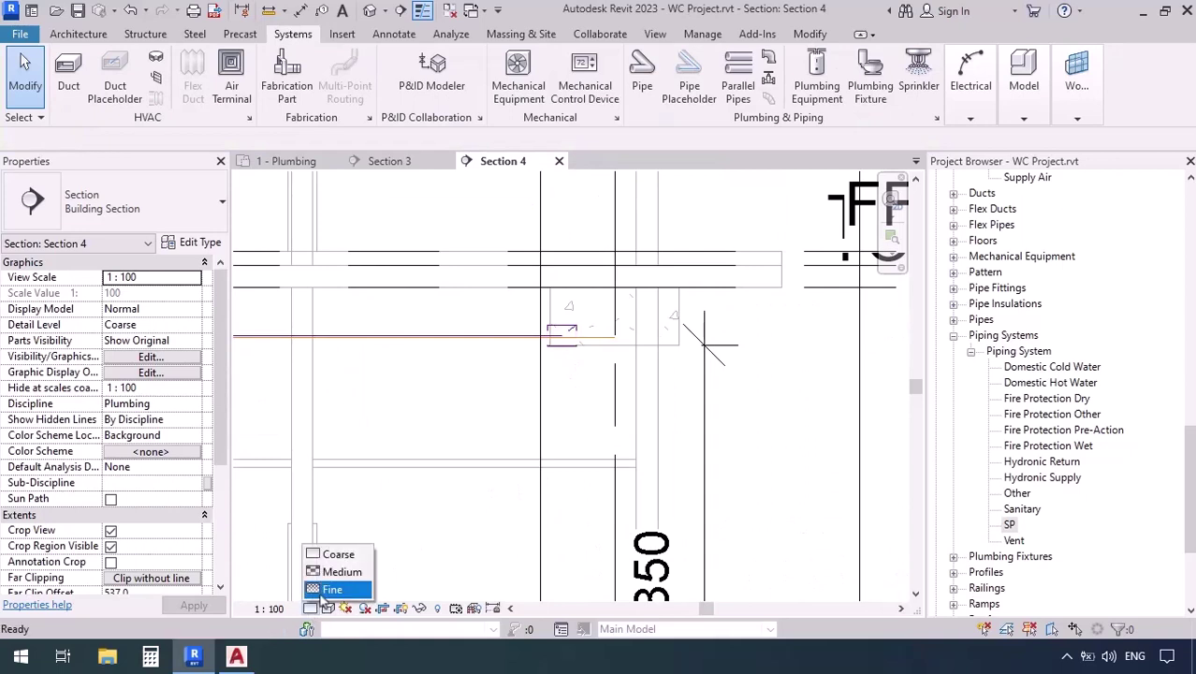
click(342, 655)
click(328, 609)
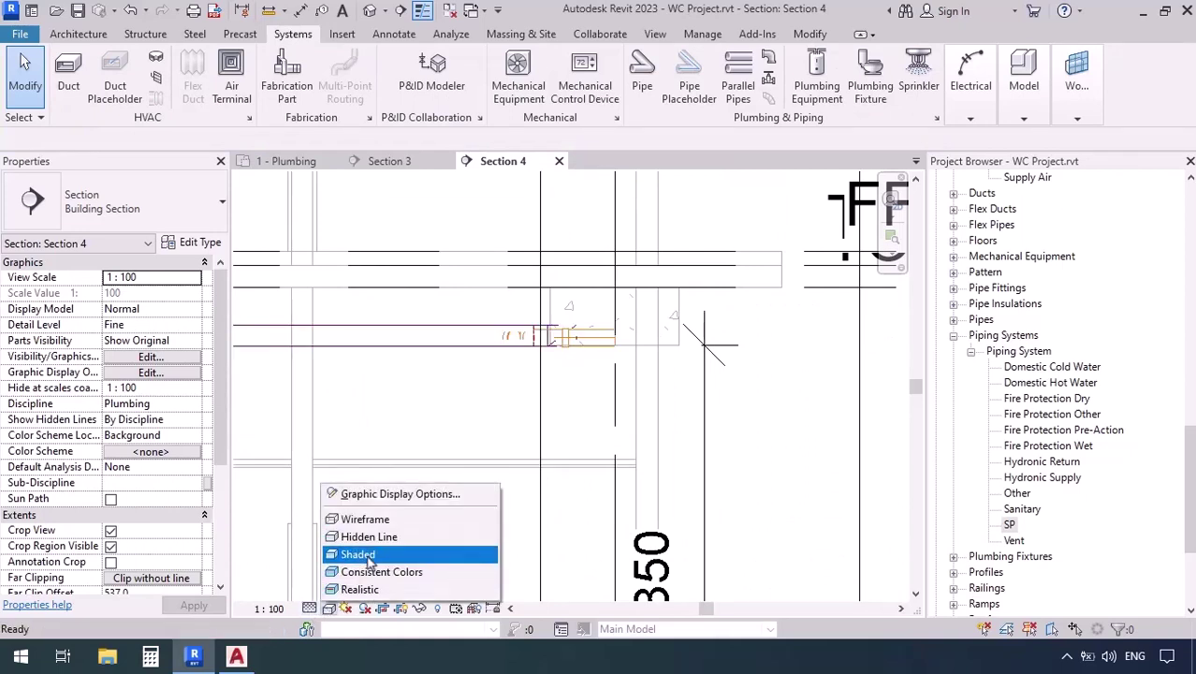
click(359, 554)
scroll(579, 329, up, 2)
scroll(559, 462, down, 4)
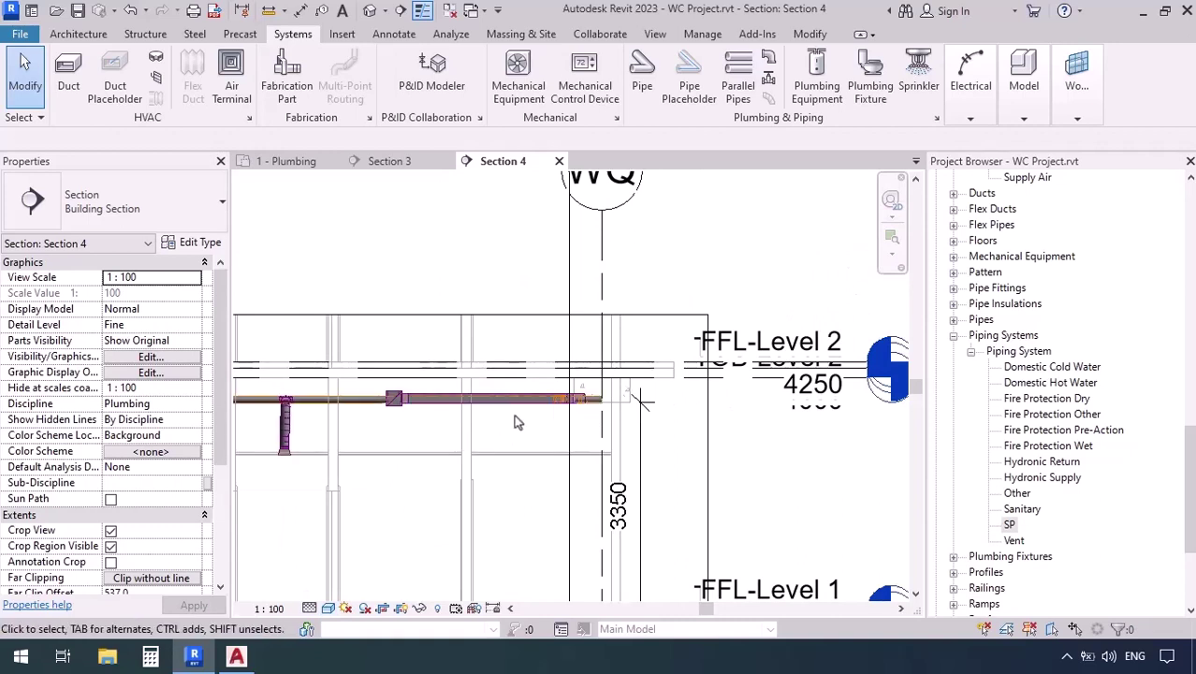
middle_drag(423, 465, 519, 401)
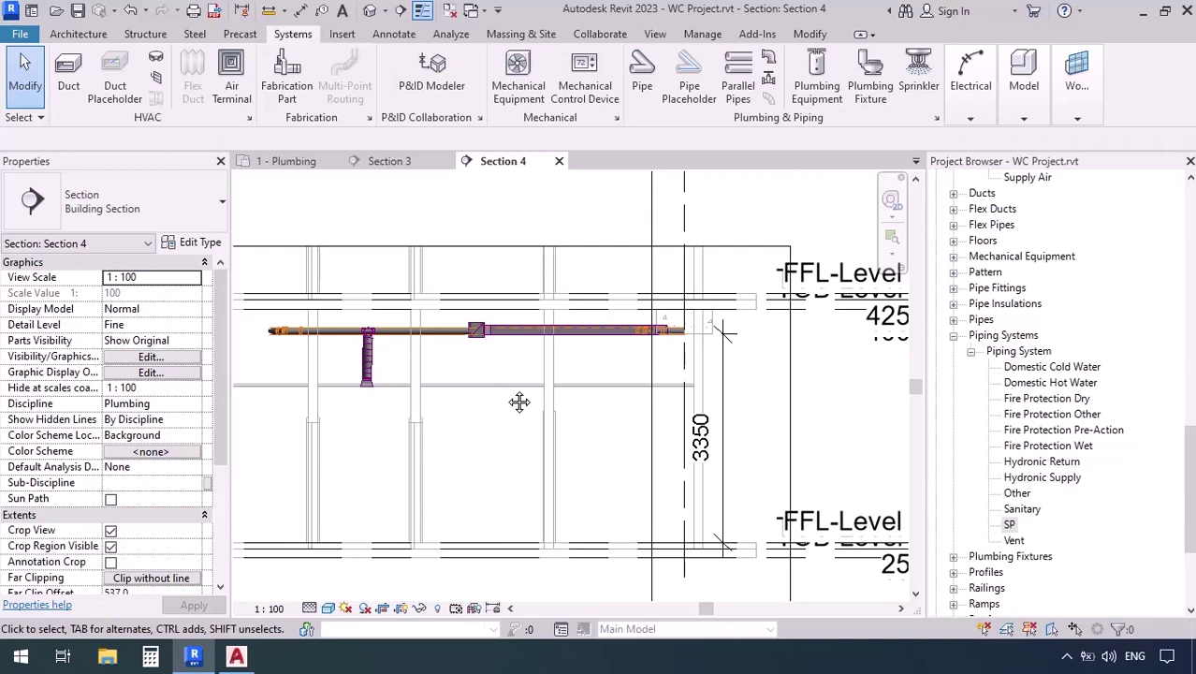
- Hide the Ducts, Duct Fittings and Flex Ducts categories in the Section 4 view
key(v)
key(g)
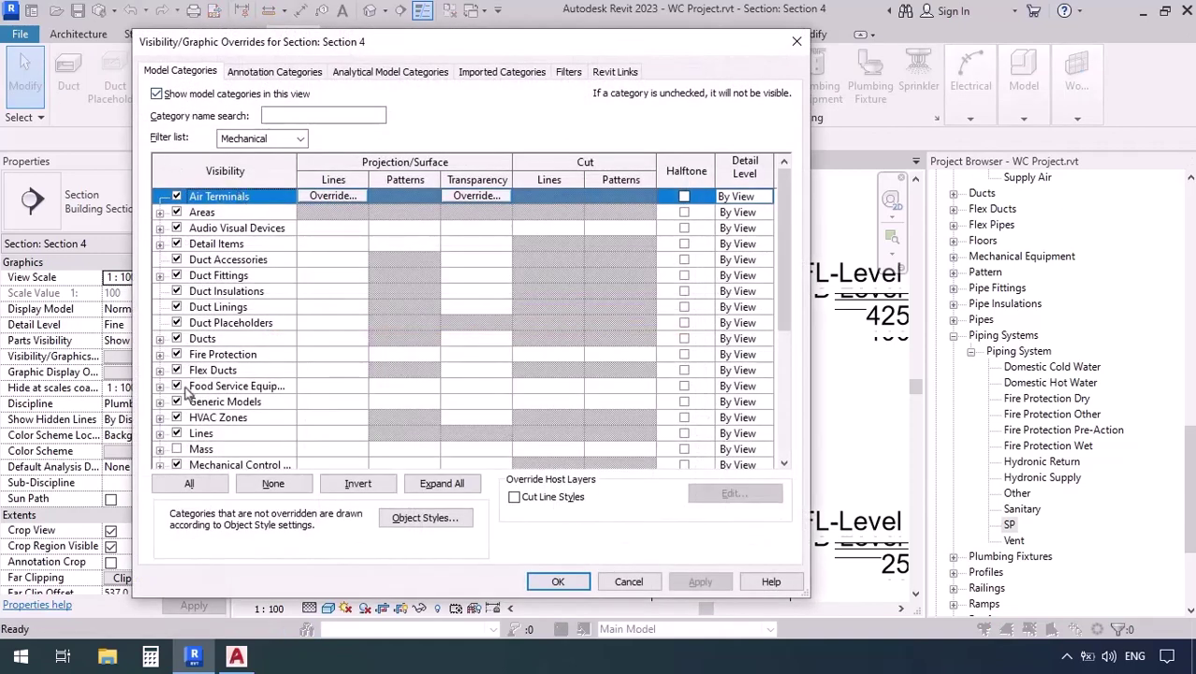
click(177, 339)
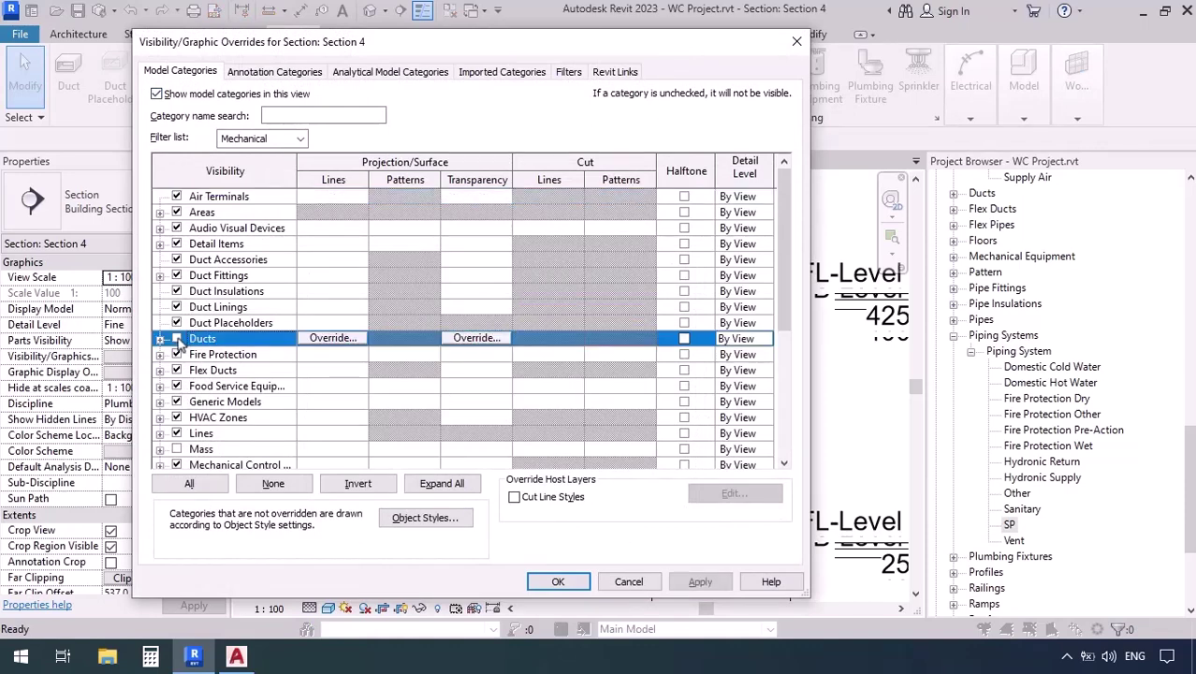
click(176, 276)
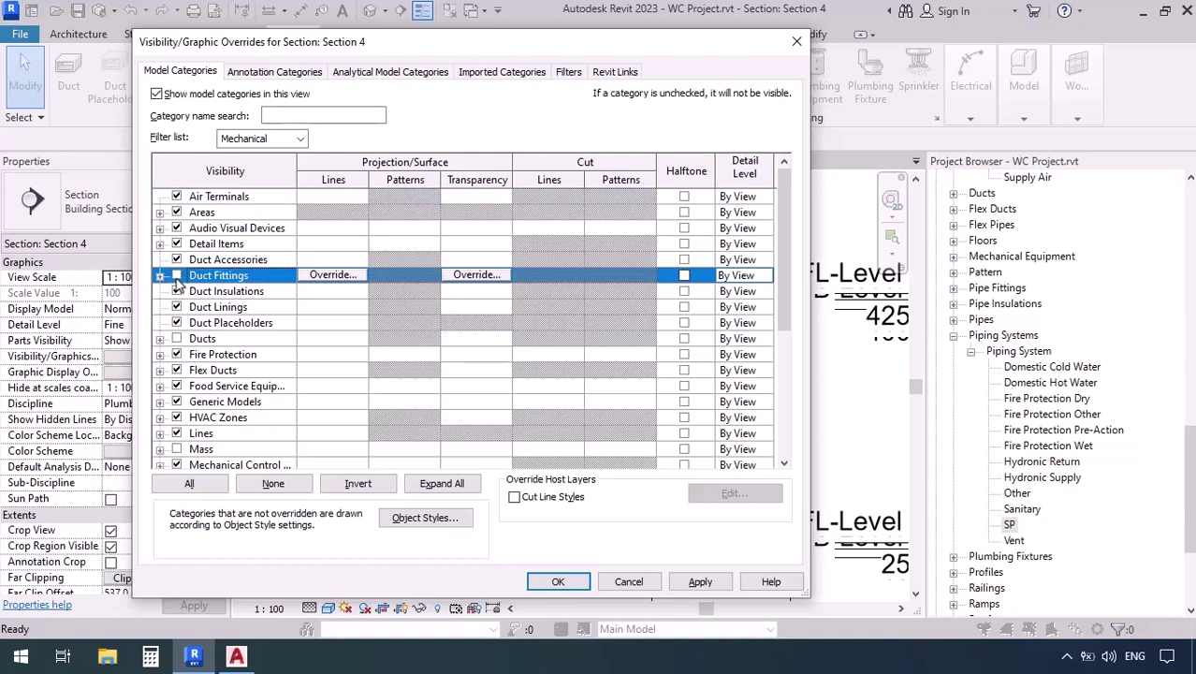
click(177, 370)
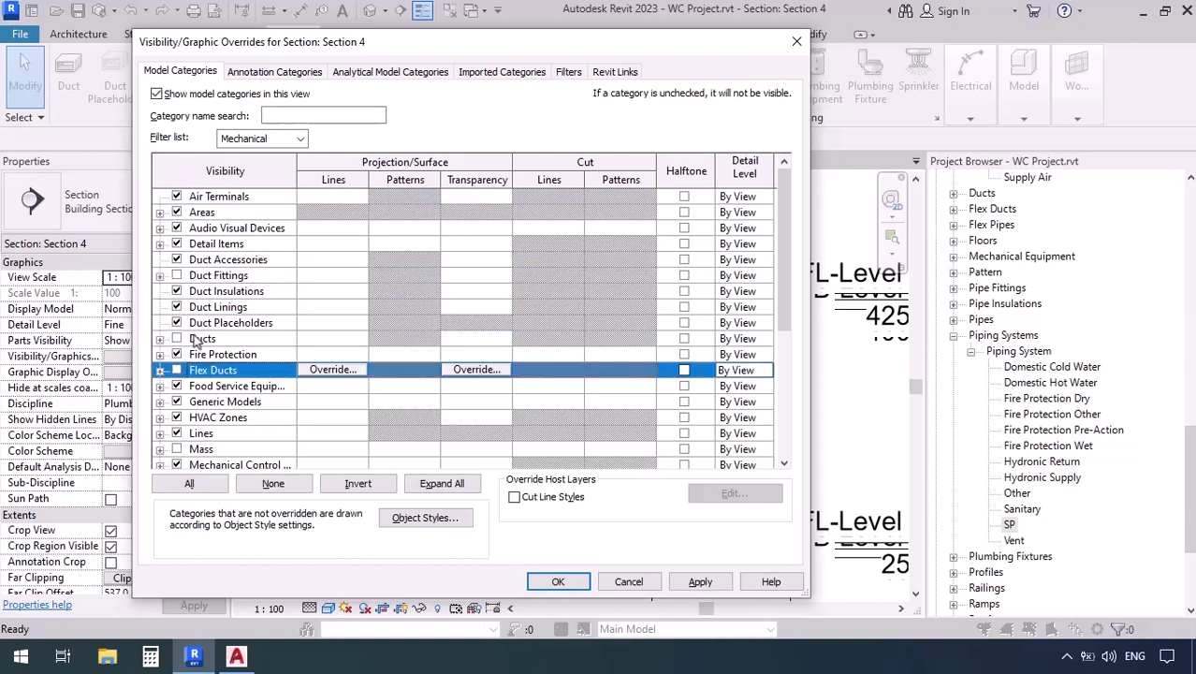
click(551, 582)
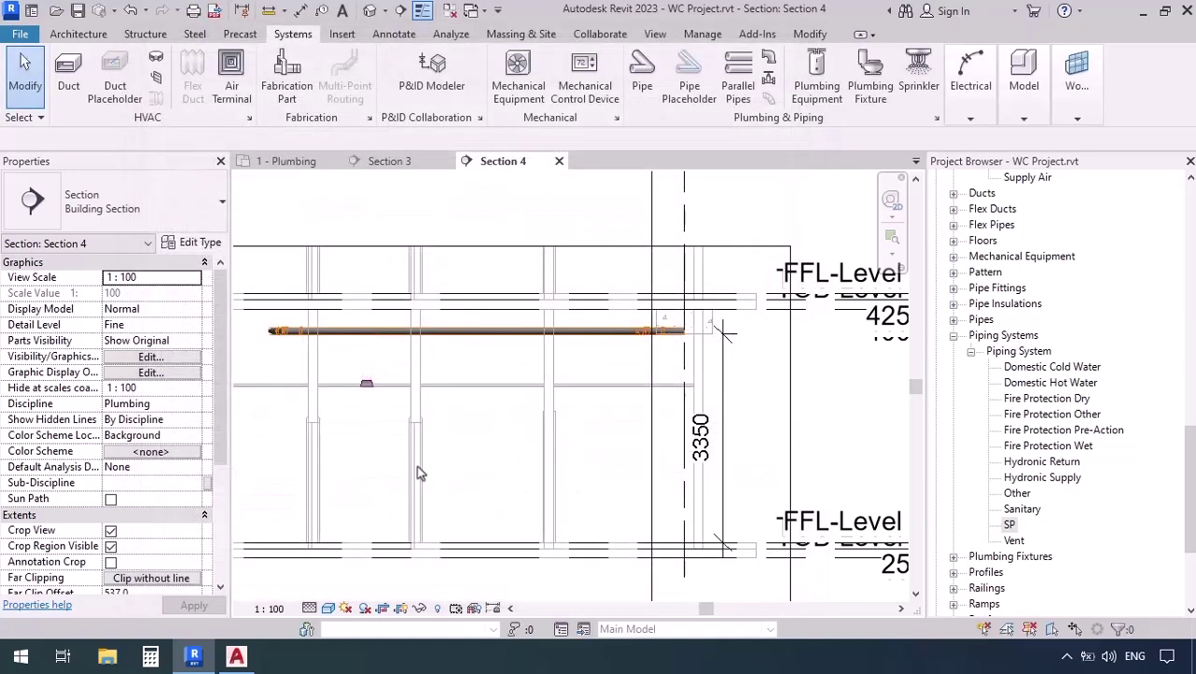
- Lower the connected SP pipe run in Section 4 to a middle elevation of 3270 mm, clear below the beam
scroll(697, 328, up, 6)
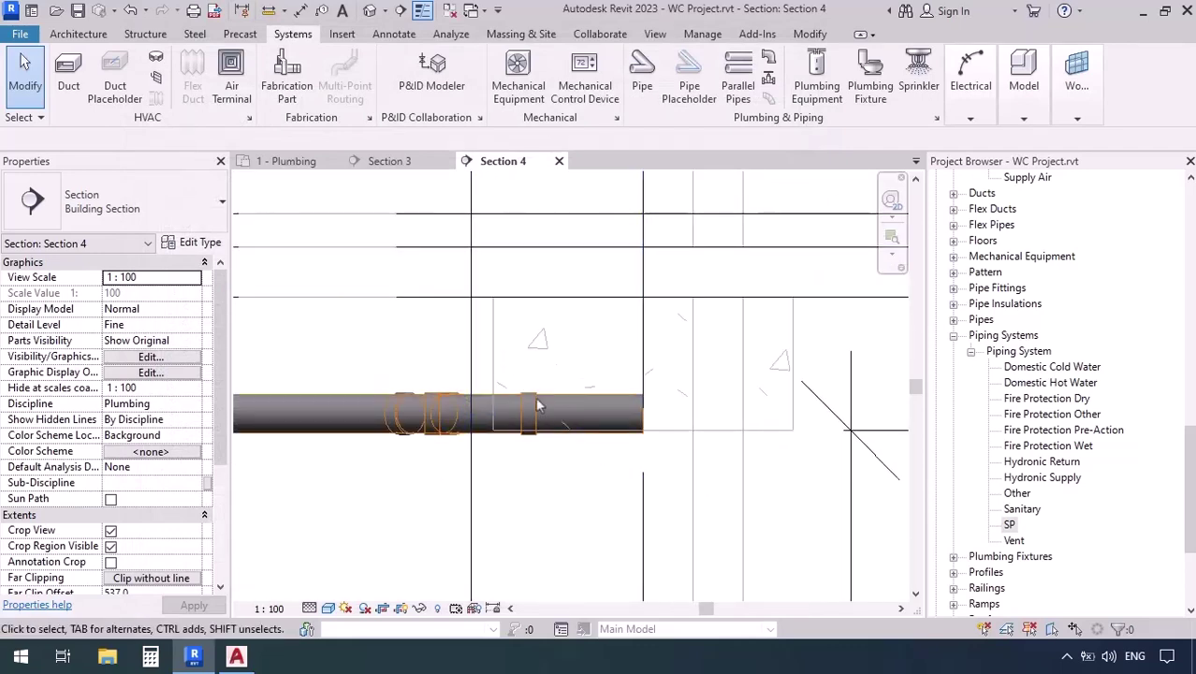
click(573, 425)
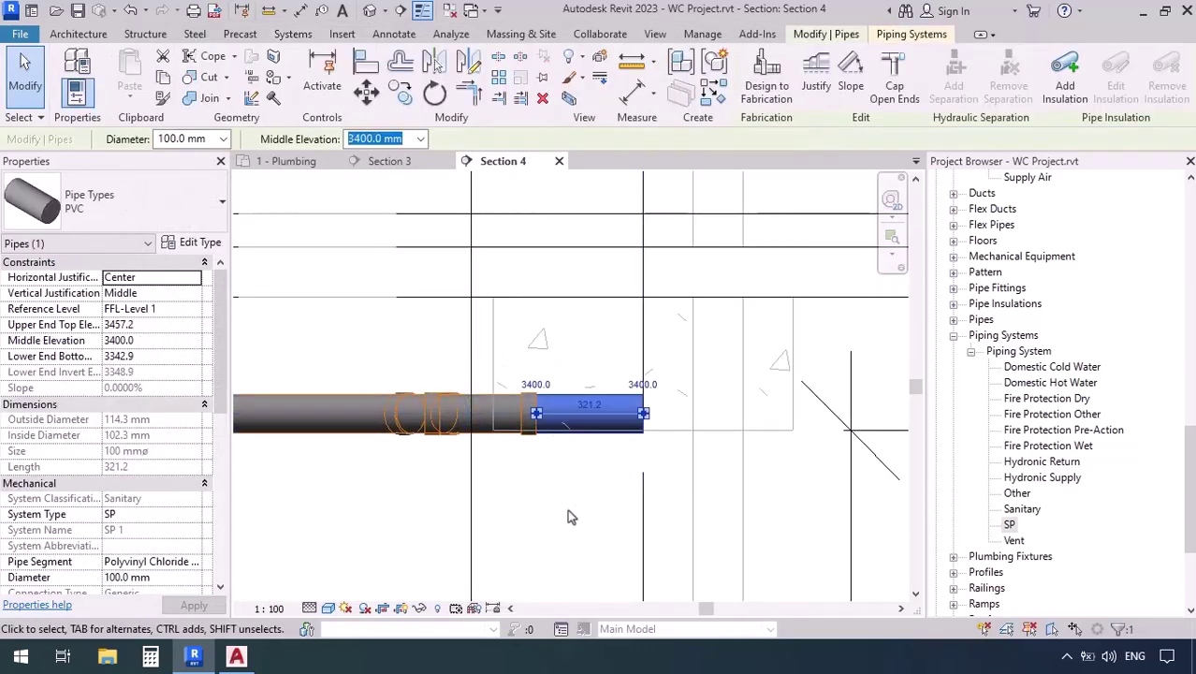
key(Down)
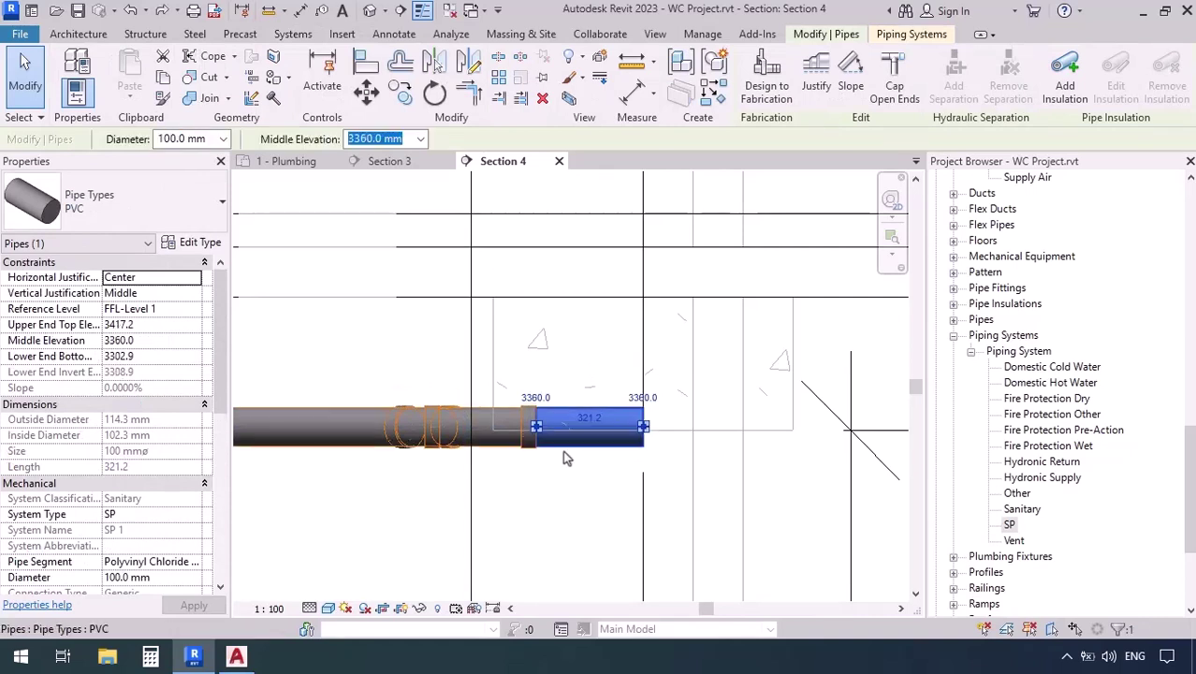
key(Down)
key(Down)
key(Down)
key(Down)
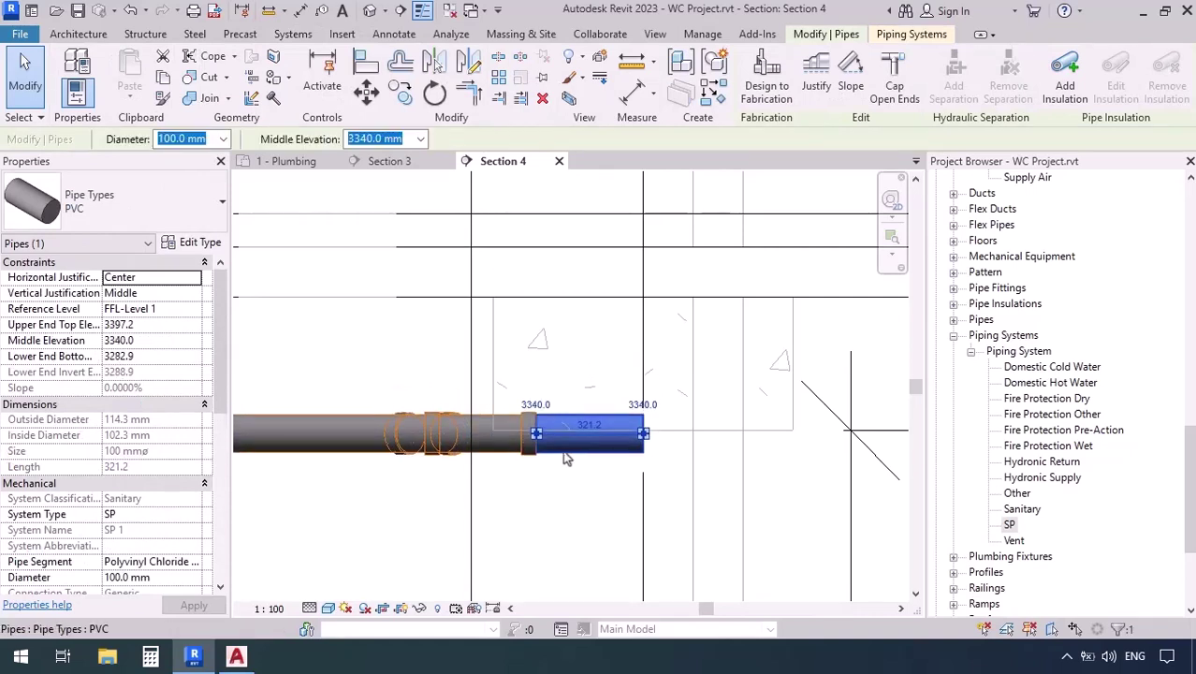
key(Down)
key(Down)
key(Down)
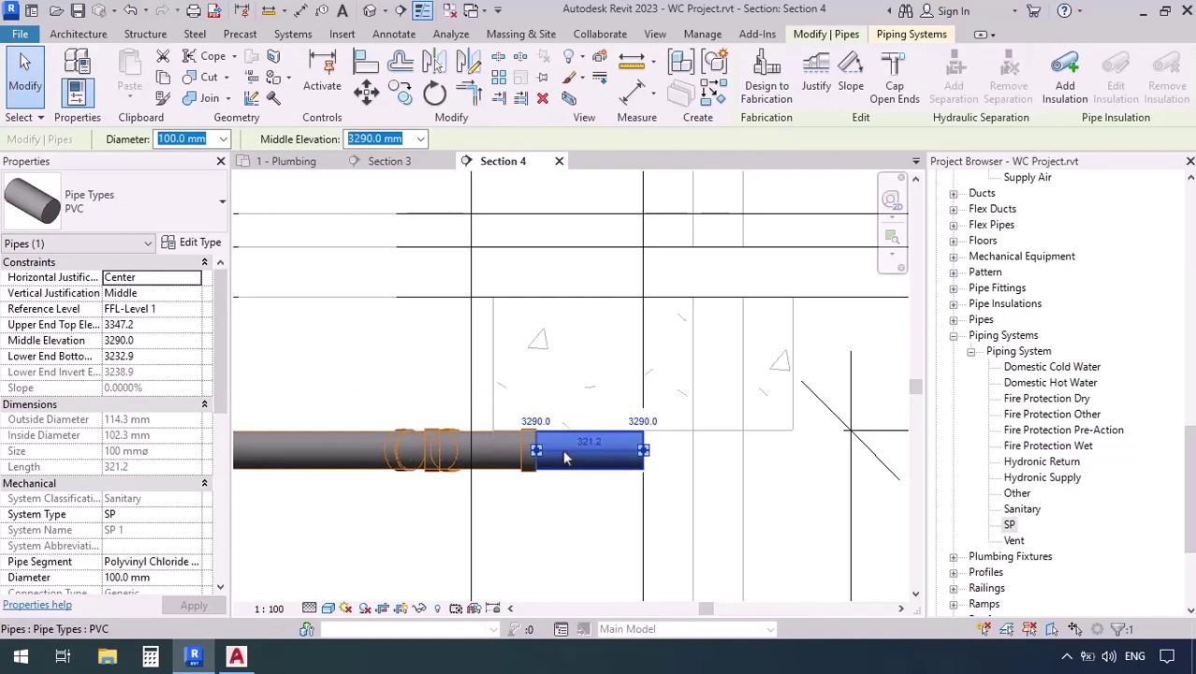
key(Down)
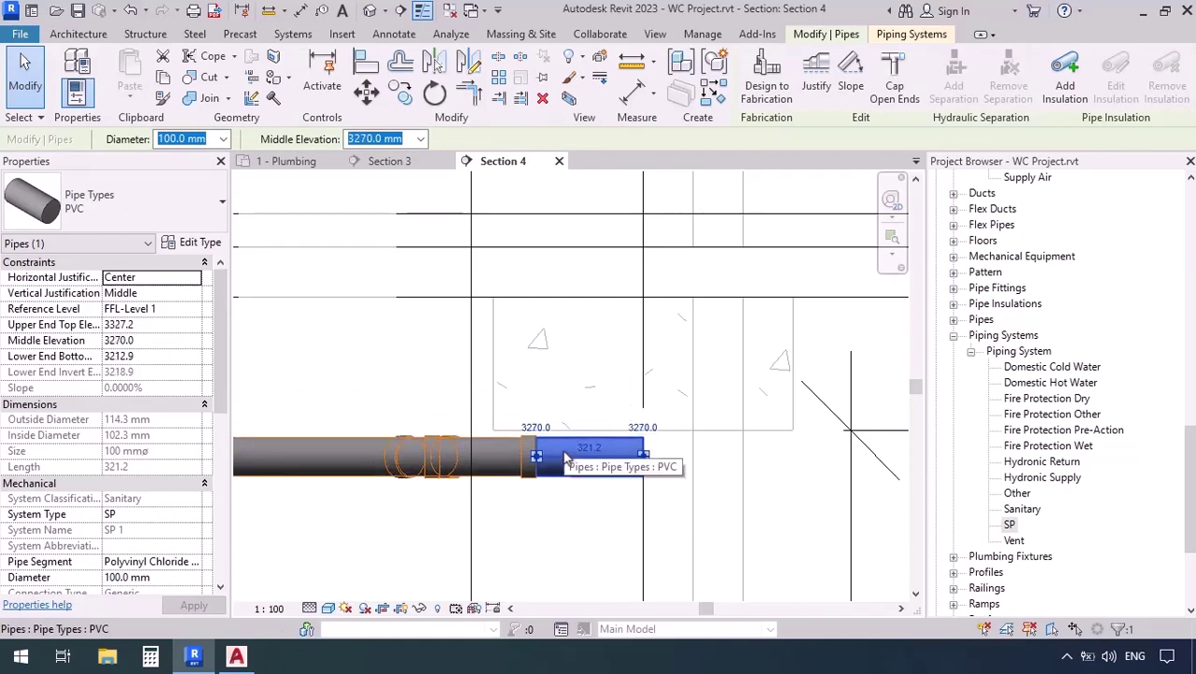
click(552, 524)
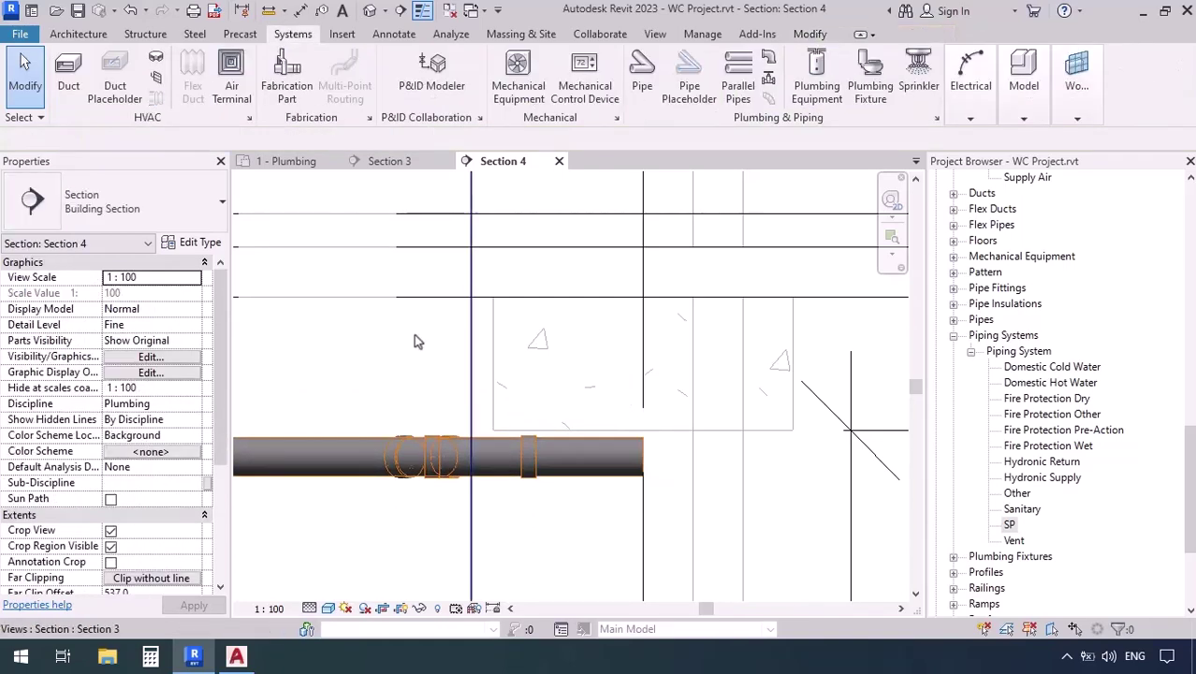
- Return to the 1 - Plumbing plan and inspect the branch pipe's elevation and the pipe ends beside both Asian WCs
click(315, 168)
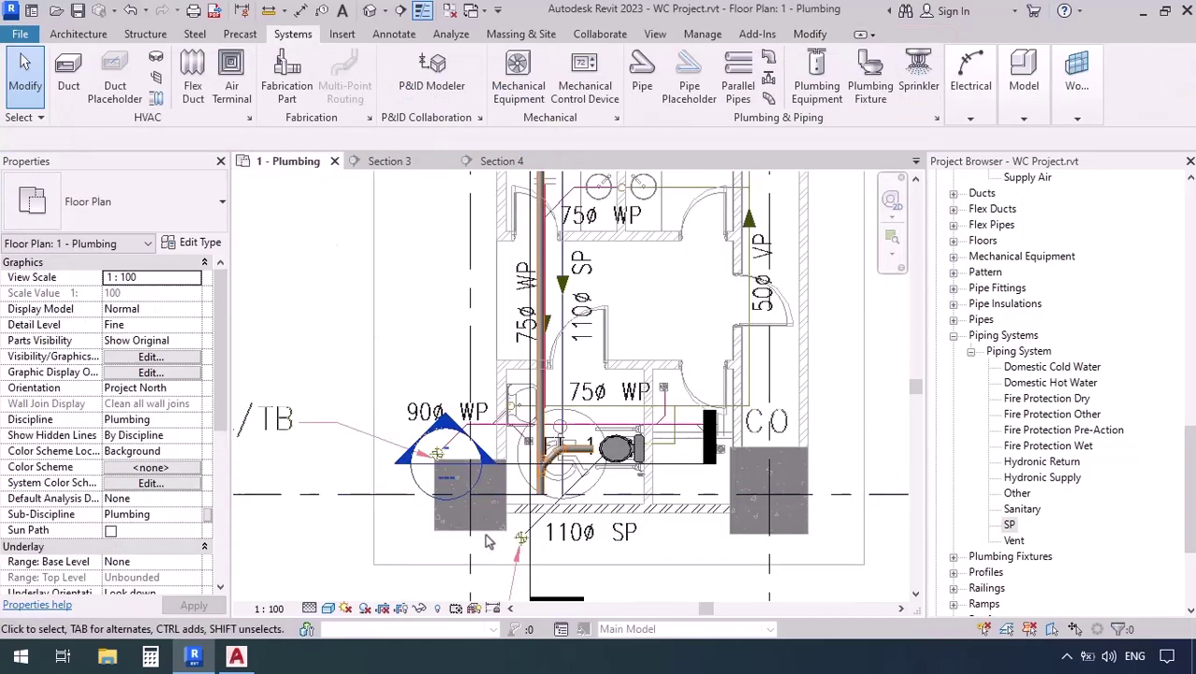
scroll(556, 308, up, 5)
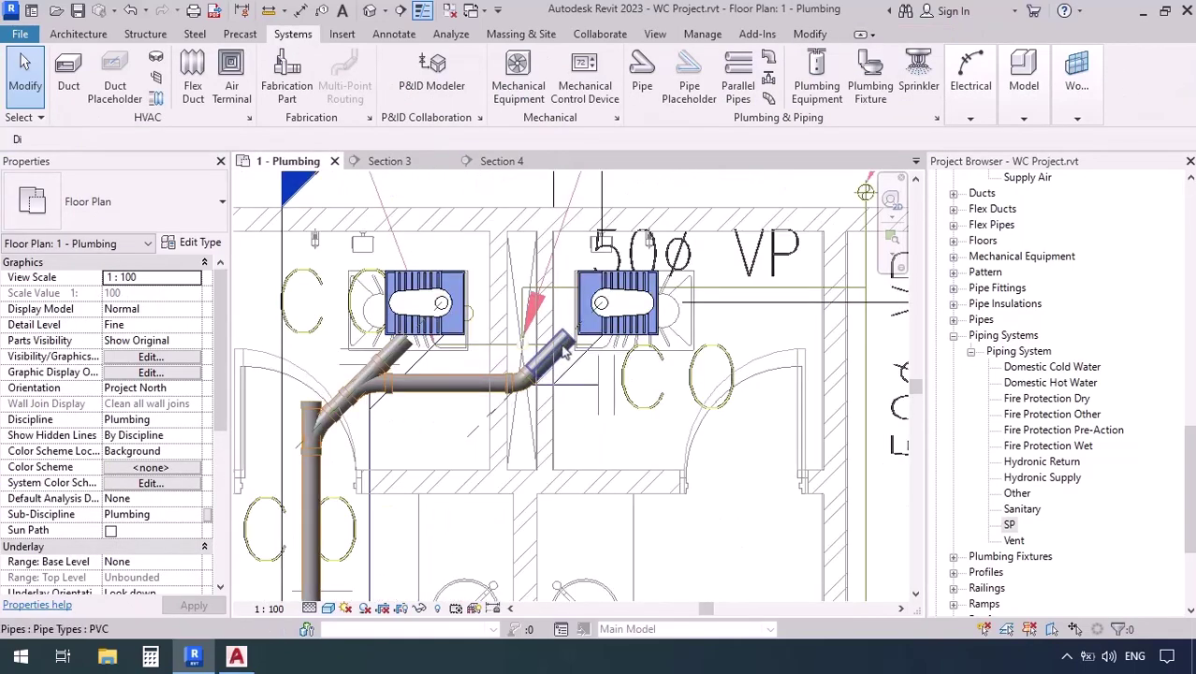
click(561, 353)
scroll(566, 337, up, 5)
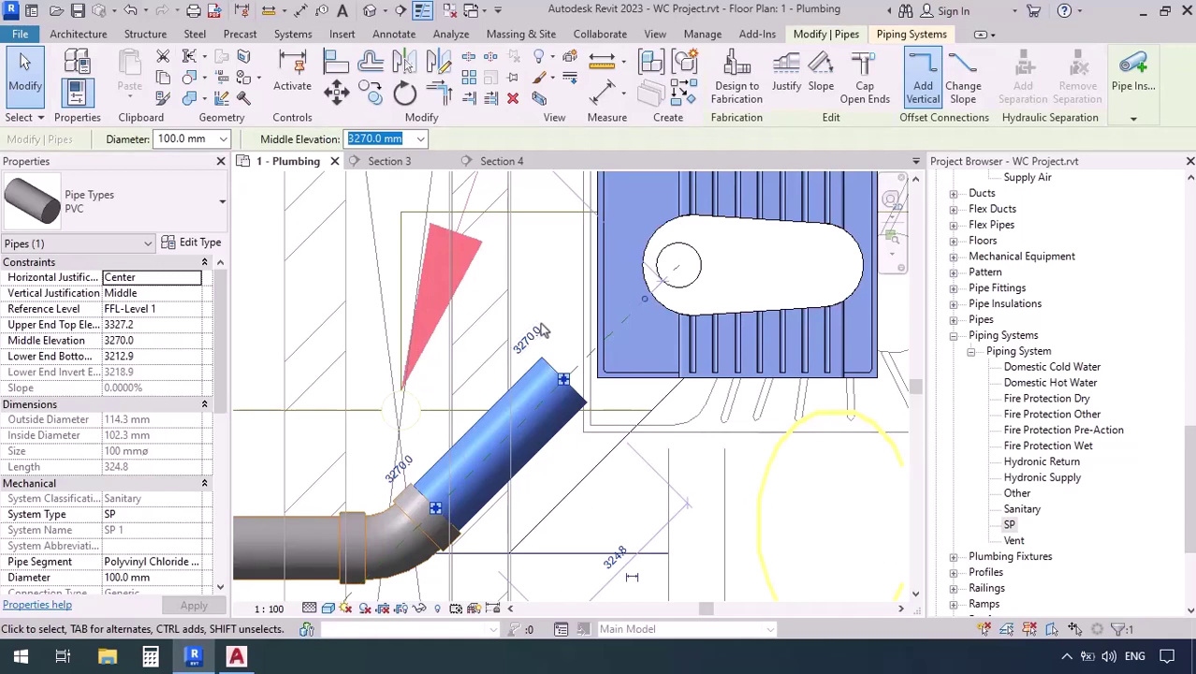
scroll(541, 323, down, 7)
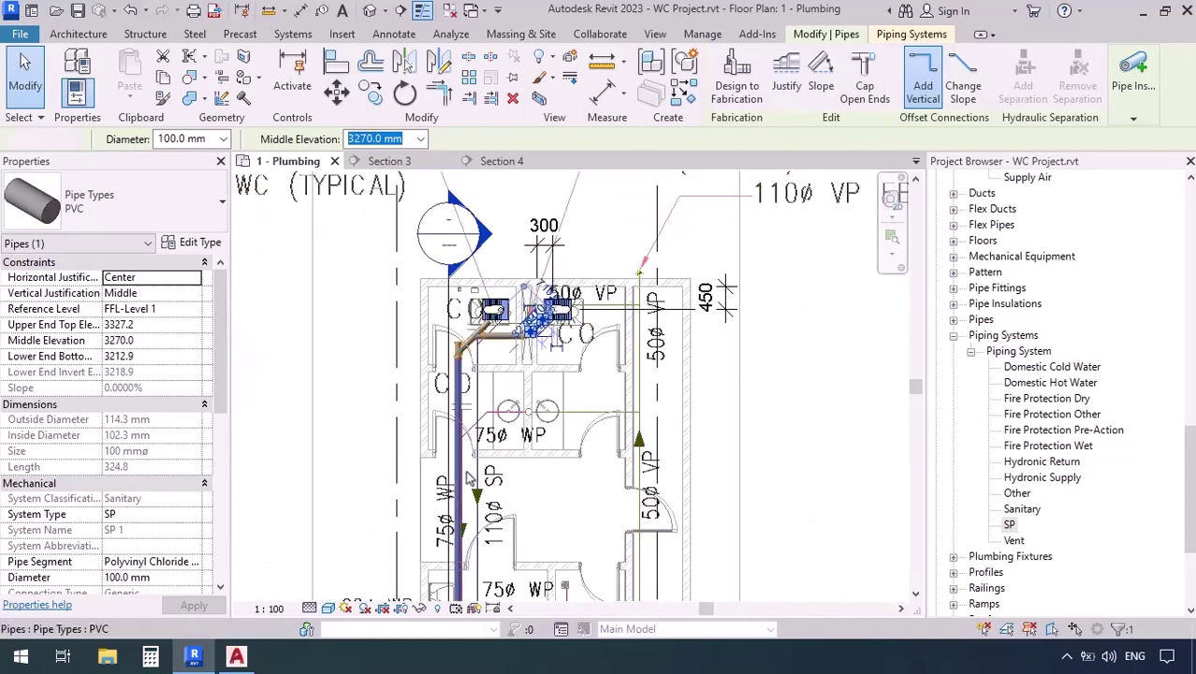
key(Escape)
middle_drag(535, 569, 506, 463)
scroll(468, 239, up, 4)
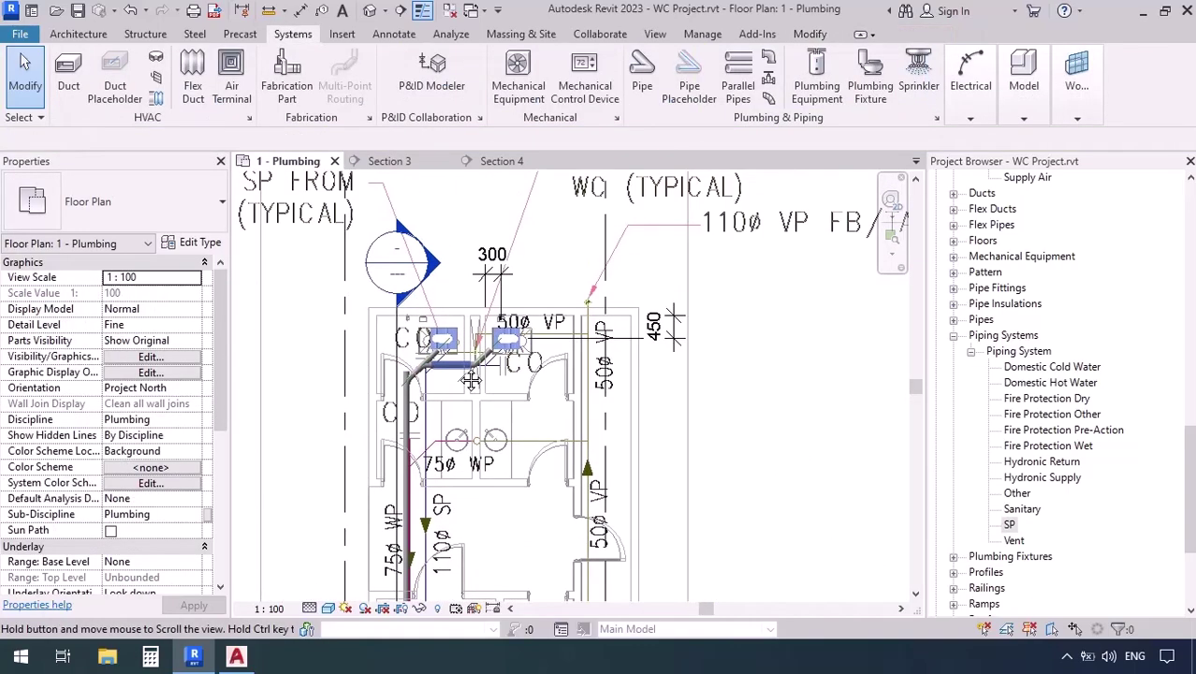
middle_drag(463, 308, 495, 376)
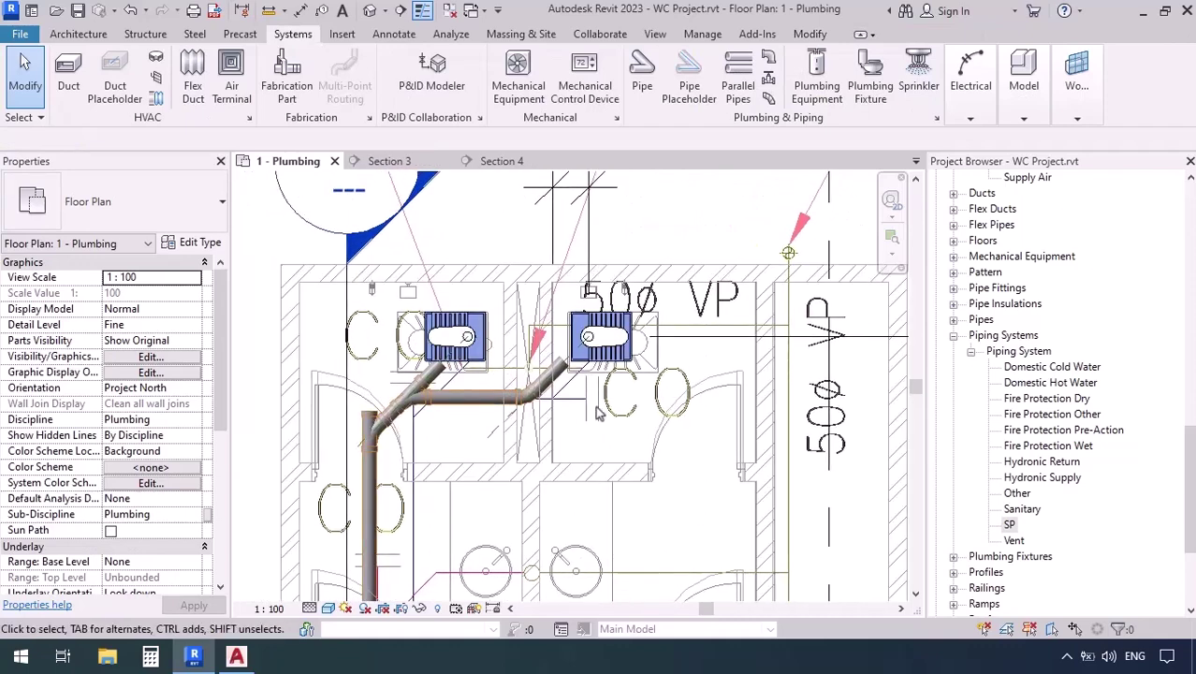
scroll(496, 412, up, 3)
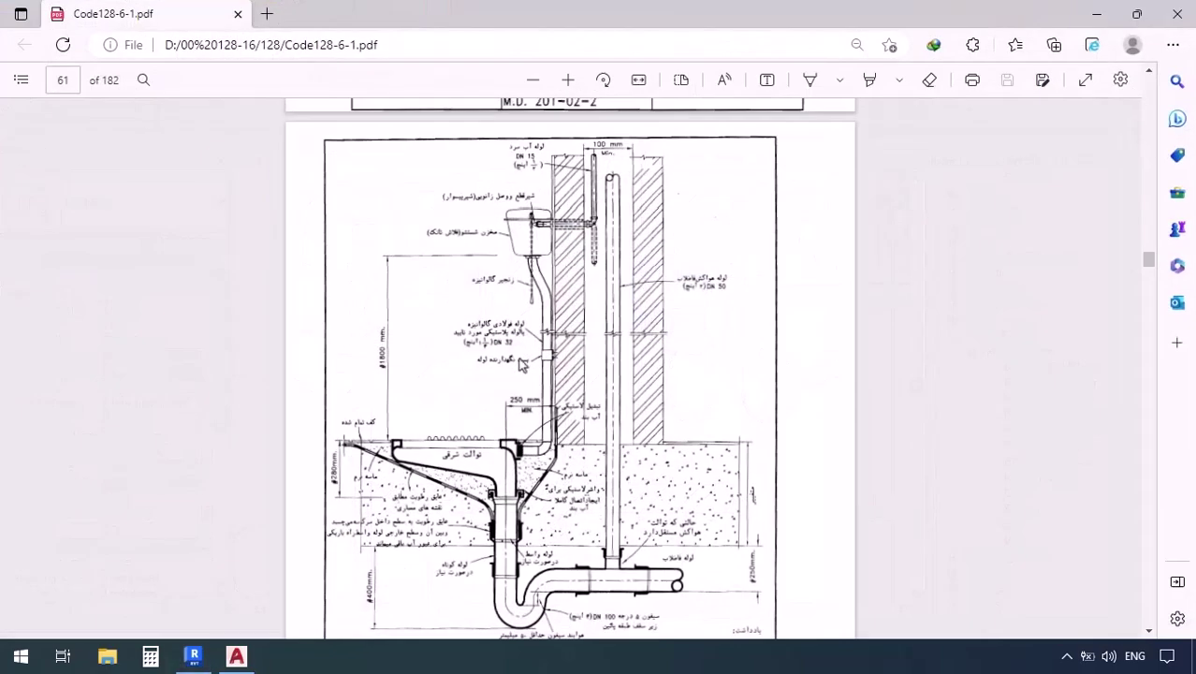
- Examine detail M.D. 201-02-3 on page 61 of Code128-6-1.pdf in the browser for the Asian toilet's trap and drain pipe depths
scroll(543, 426, down, 6)
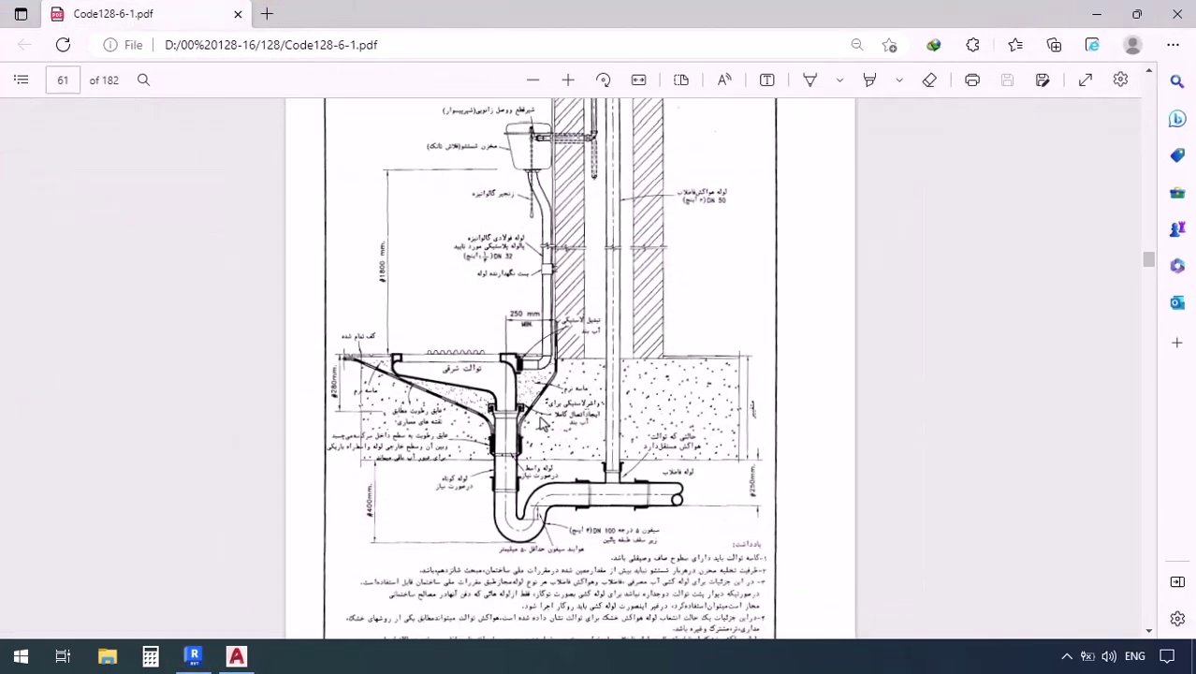
ctrl+scroll(569, 406, up, 2)
ctrl+scroll(568, 405, up, 2)
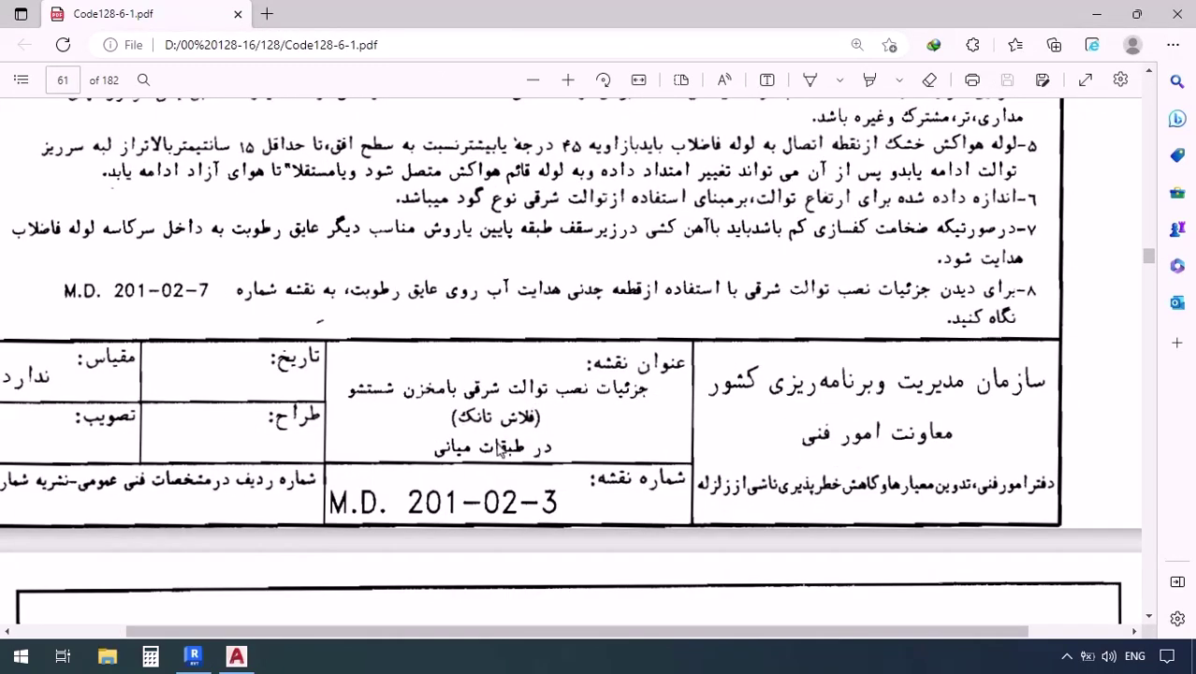
ctrl+scroll(477, 437, down, 2)
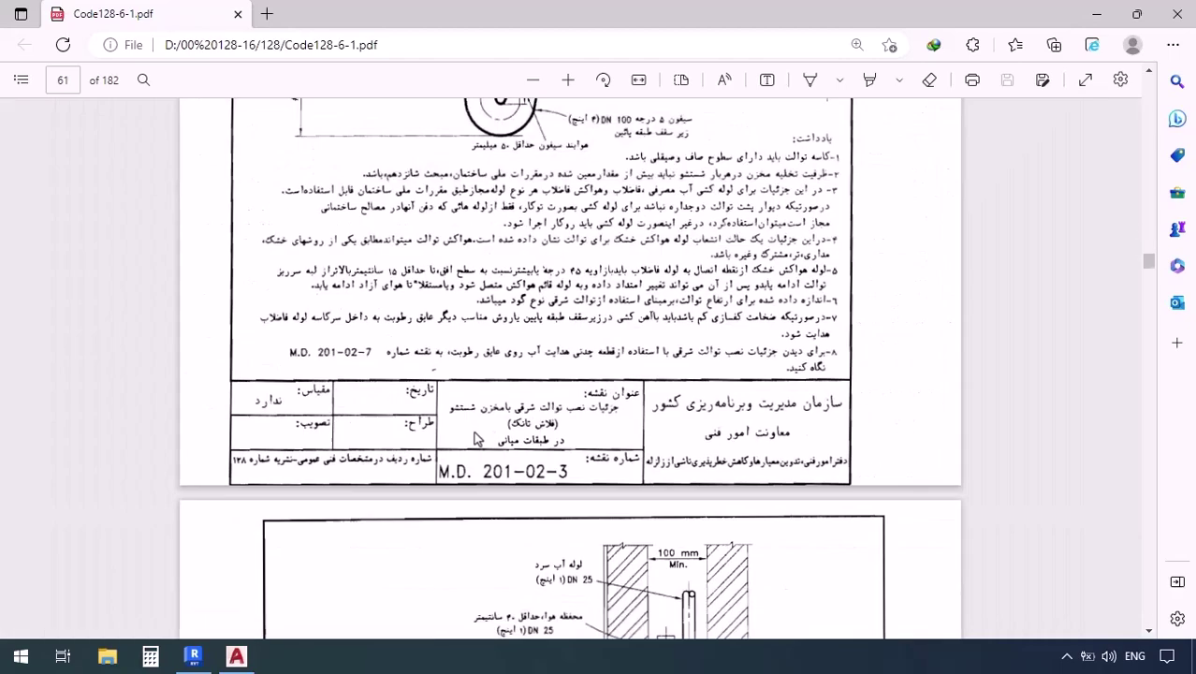
scroll(477, 438, up, 6)
ctrl+scroll(459, 376, up, 2)
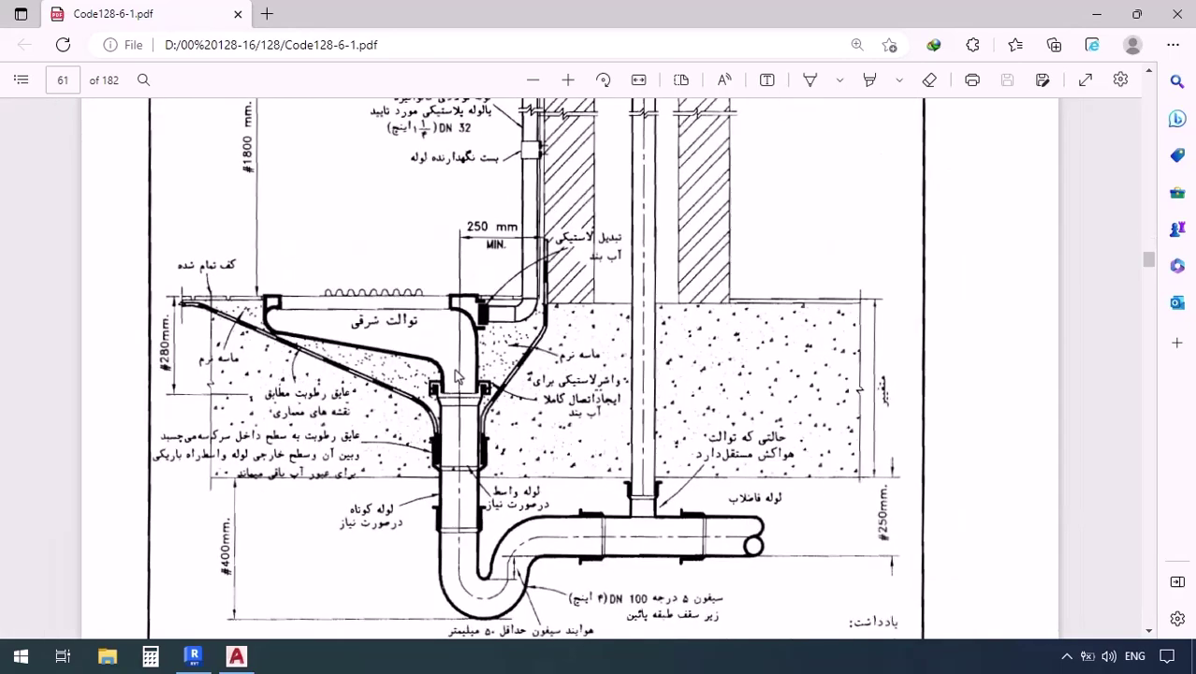
ctrl+scroll(601, 346, down, 2)
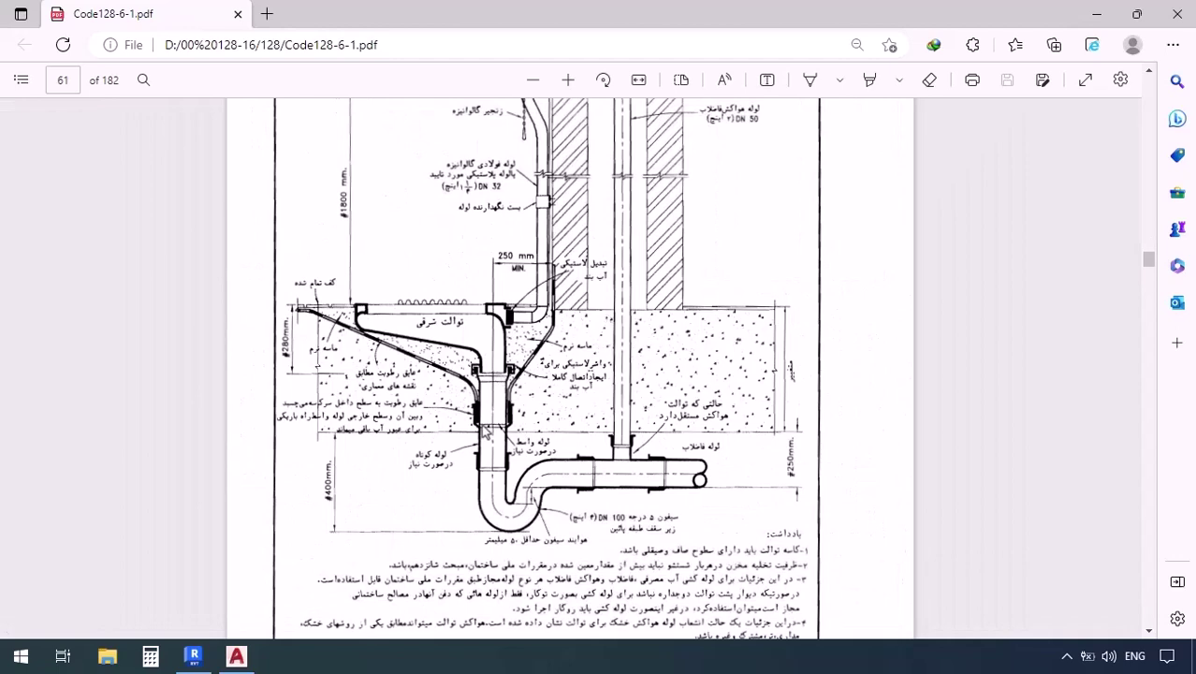
ctrl+scroll(591, 562, up, 3)
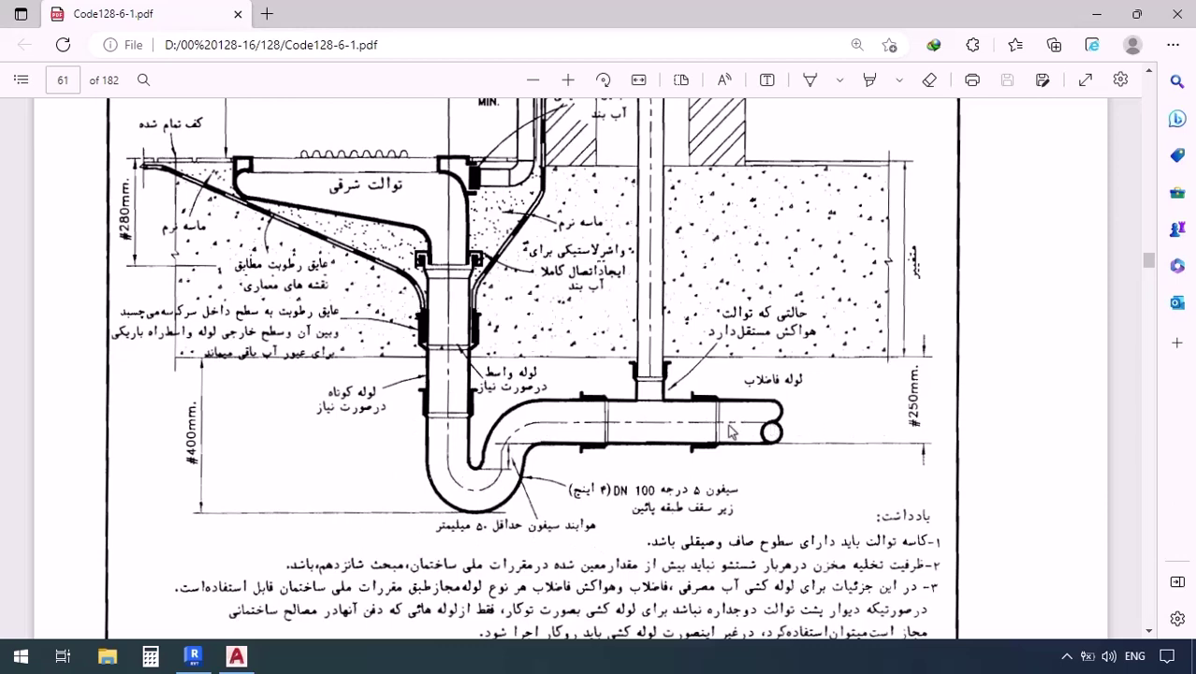
ctrl+scroll(516, 517, down, 3)
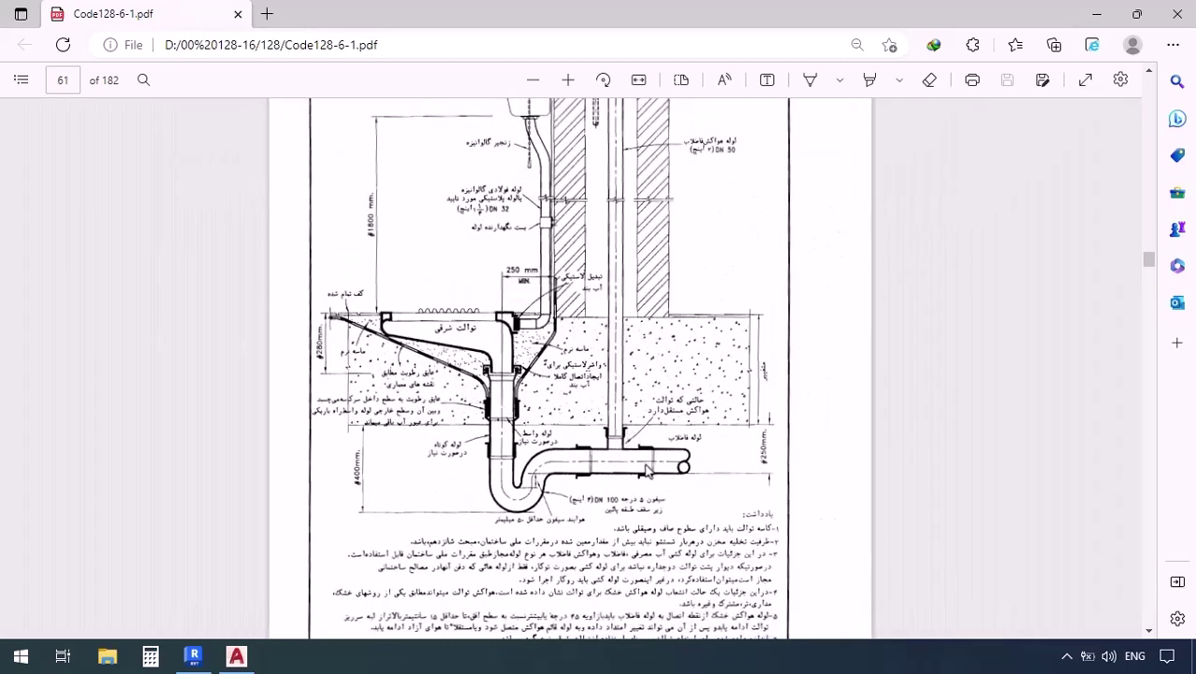
scroll(595, 521, up, 2)
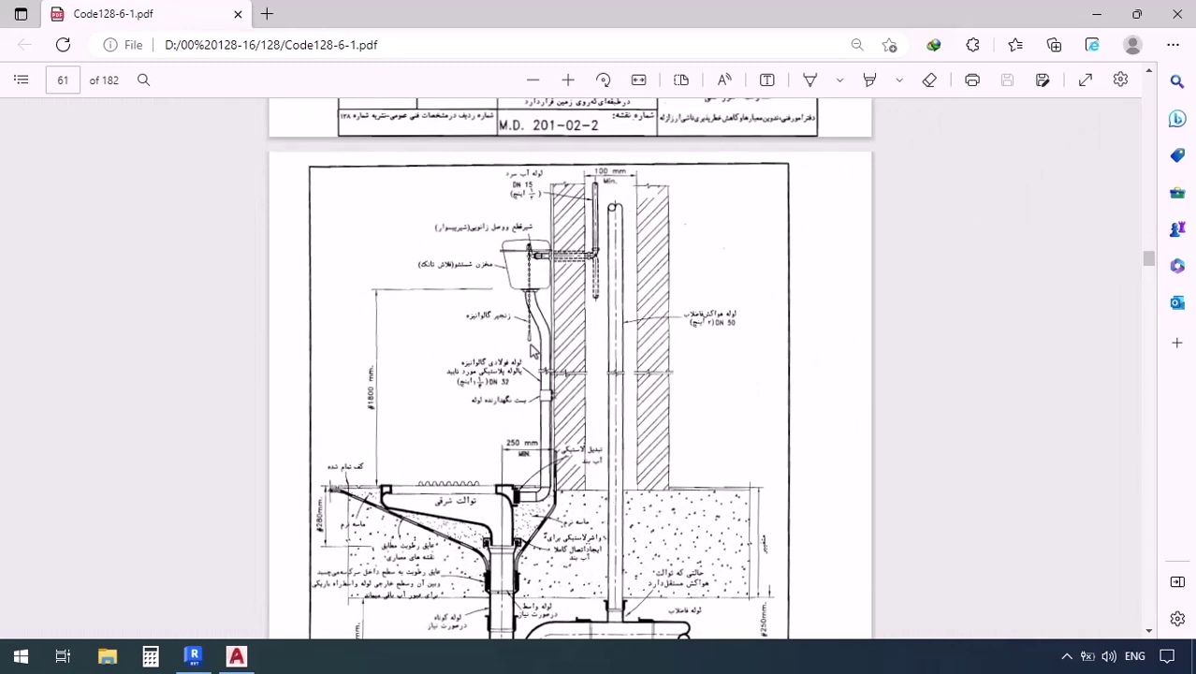
scroll(532, 348, down, 2)
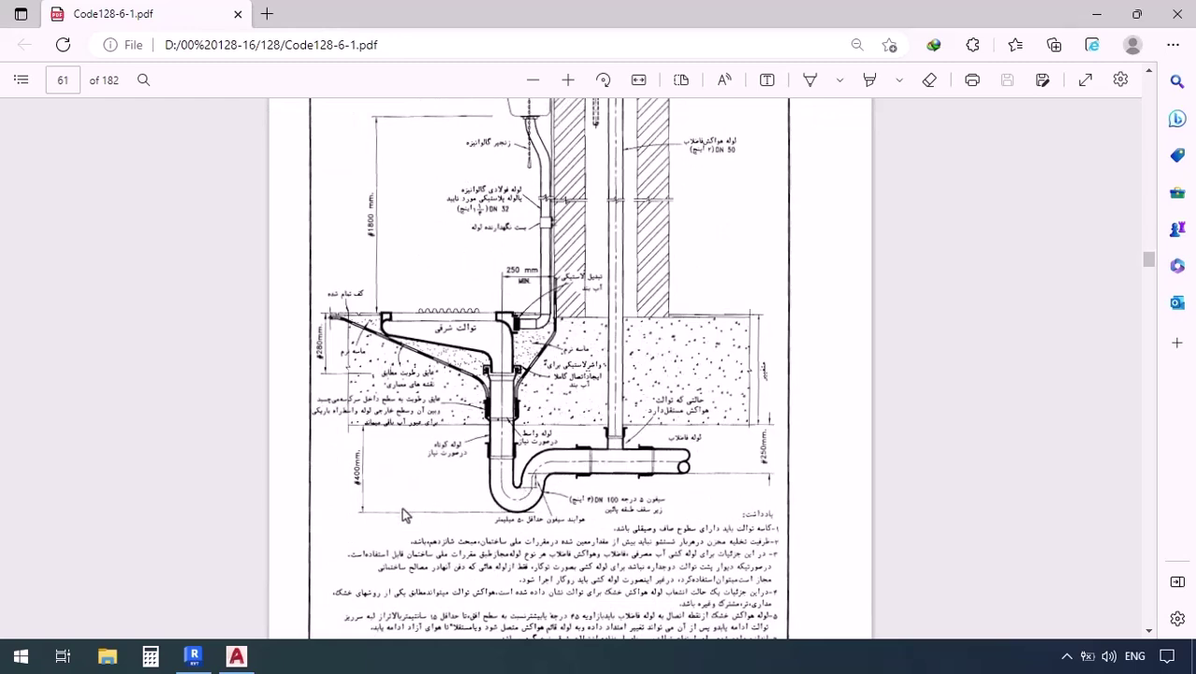
ctrl+scroll(402, 507, up, 2)
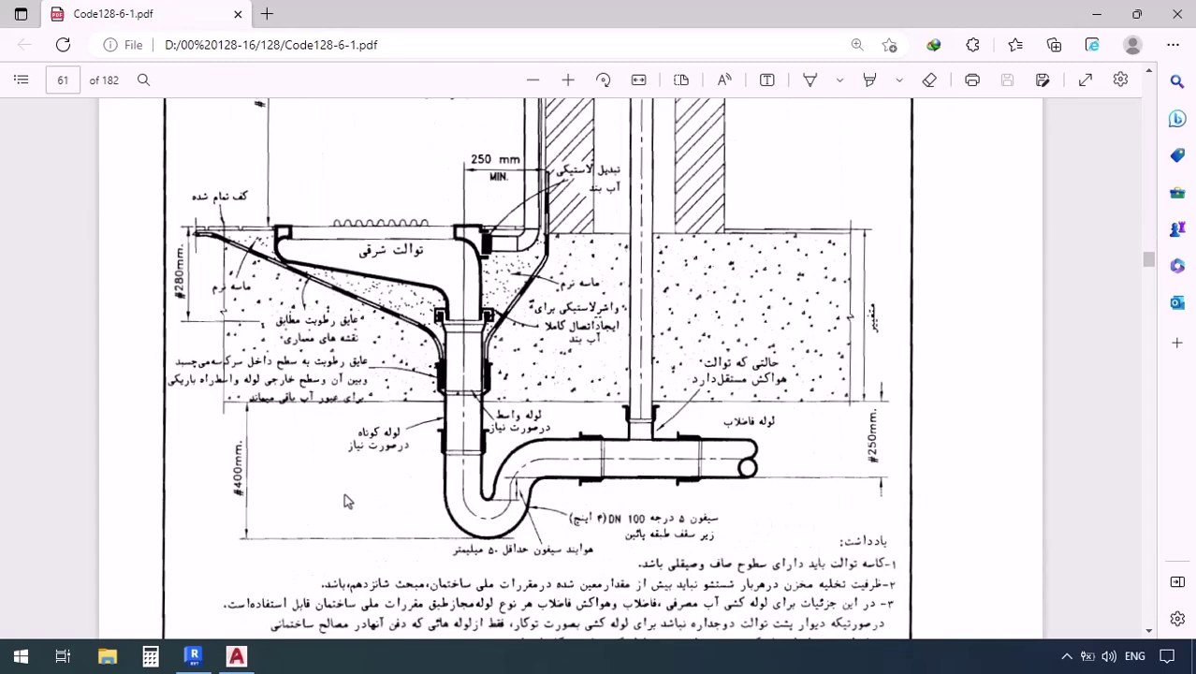
- Switch back to Revit and draw a 45° section line alongside the angled branch, running across the Asian WC it points toward
click(193, 655)
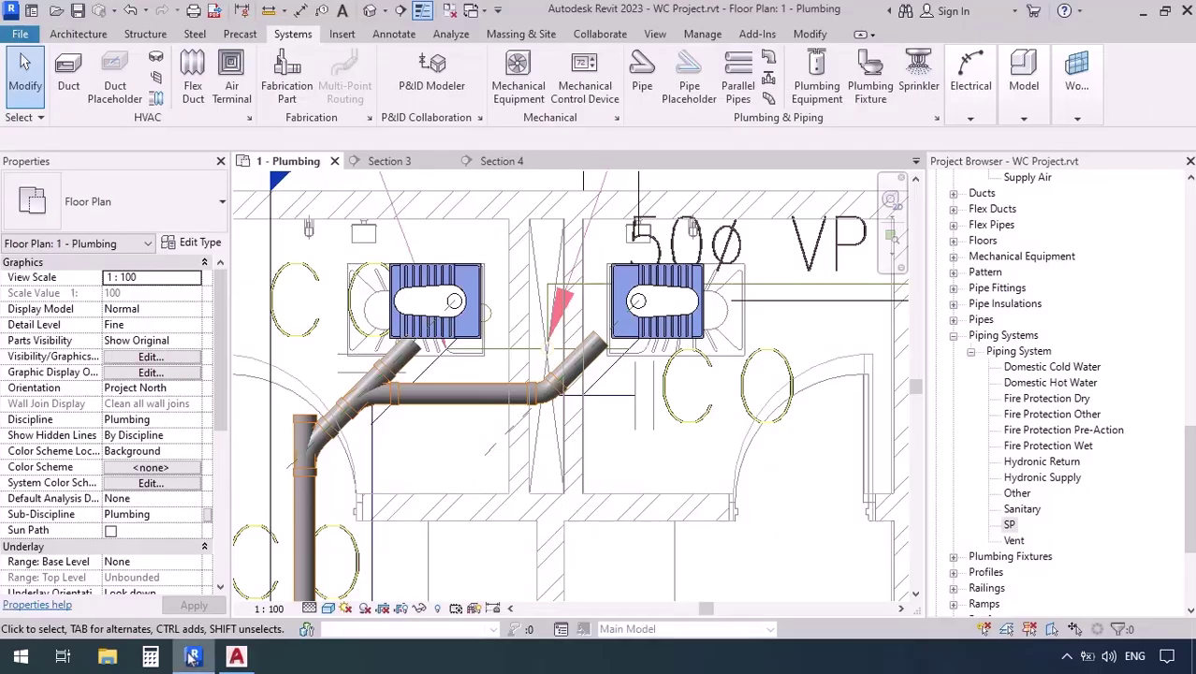
scroll(680, 283, up, 2)
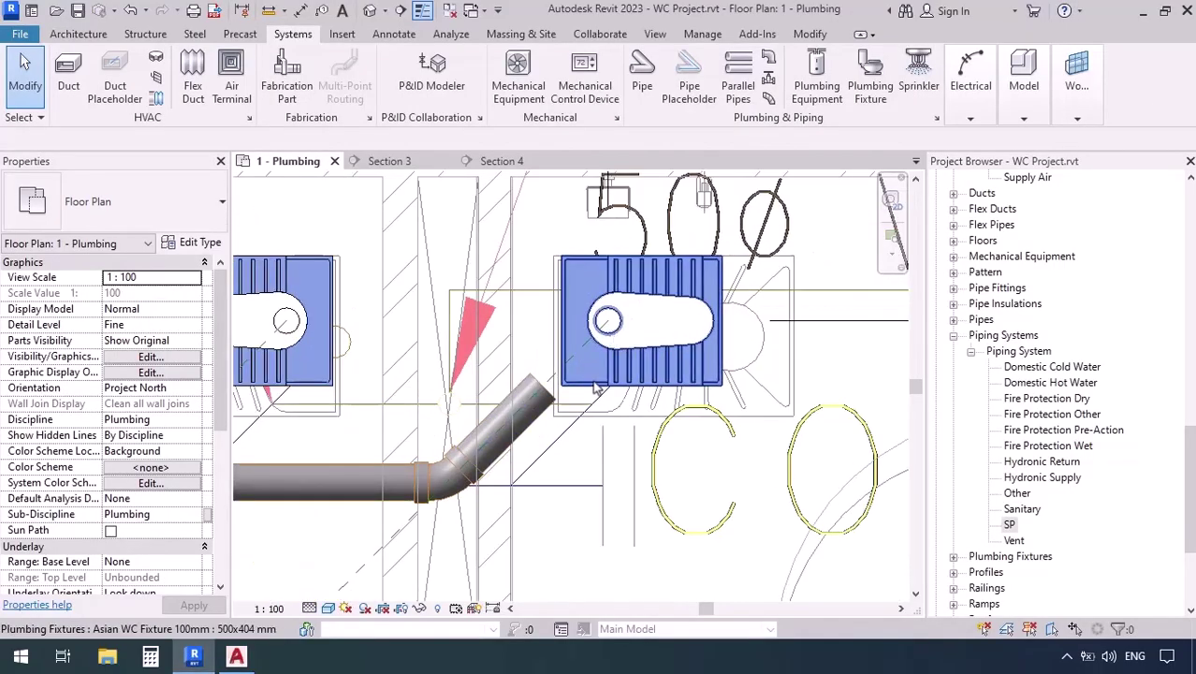
click(400, 10)
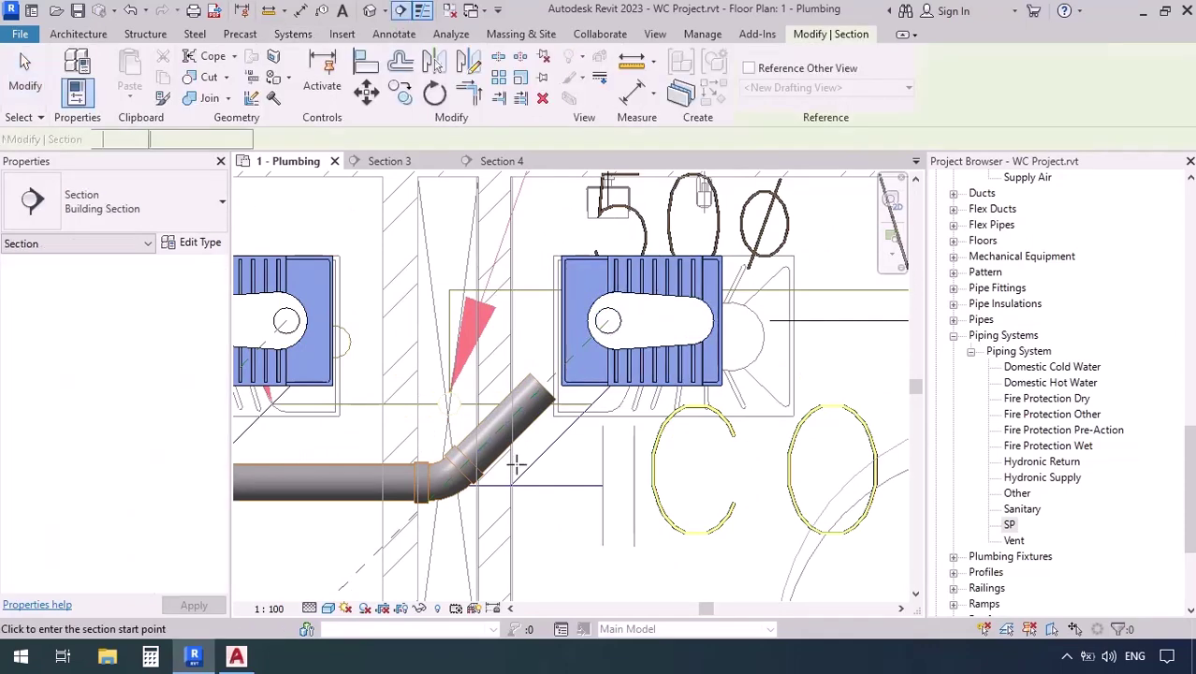
click(440, 535)
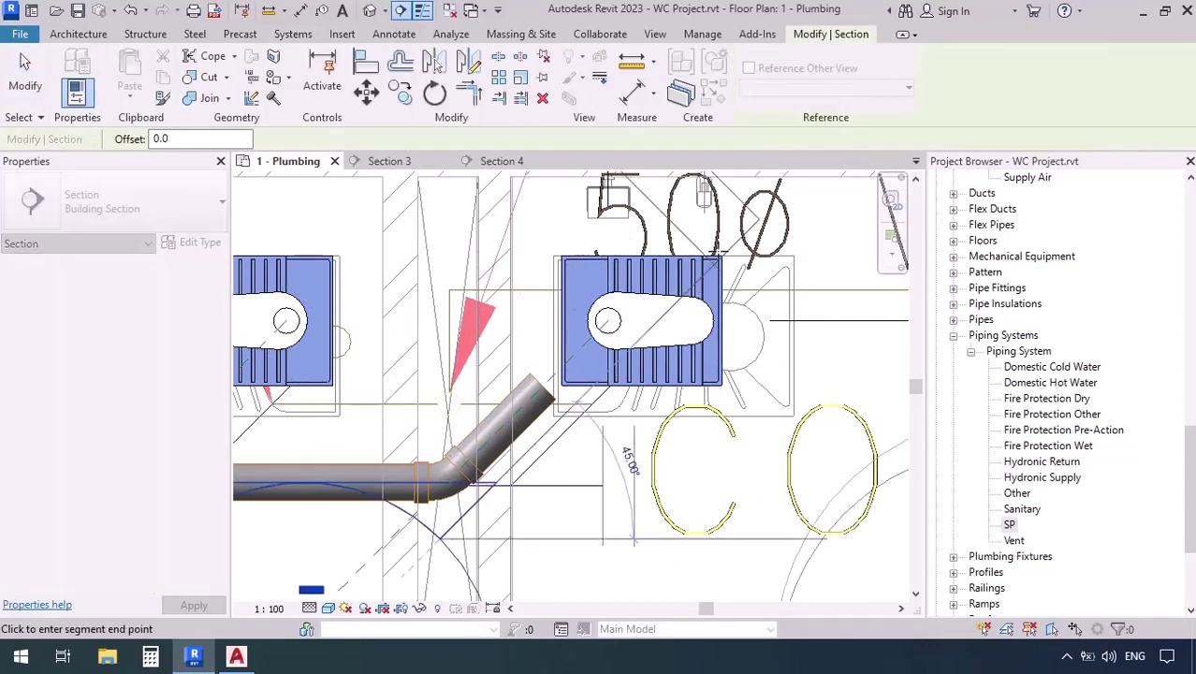
click(743, 234)
- Pull in the new section's far clip to about 223 mm so its depth ends just past the angled branch pipe
scroll(531, 477, down, 3)
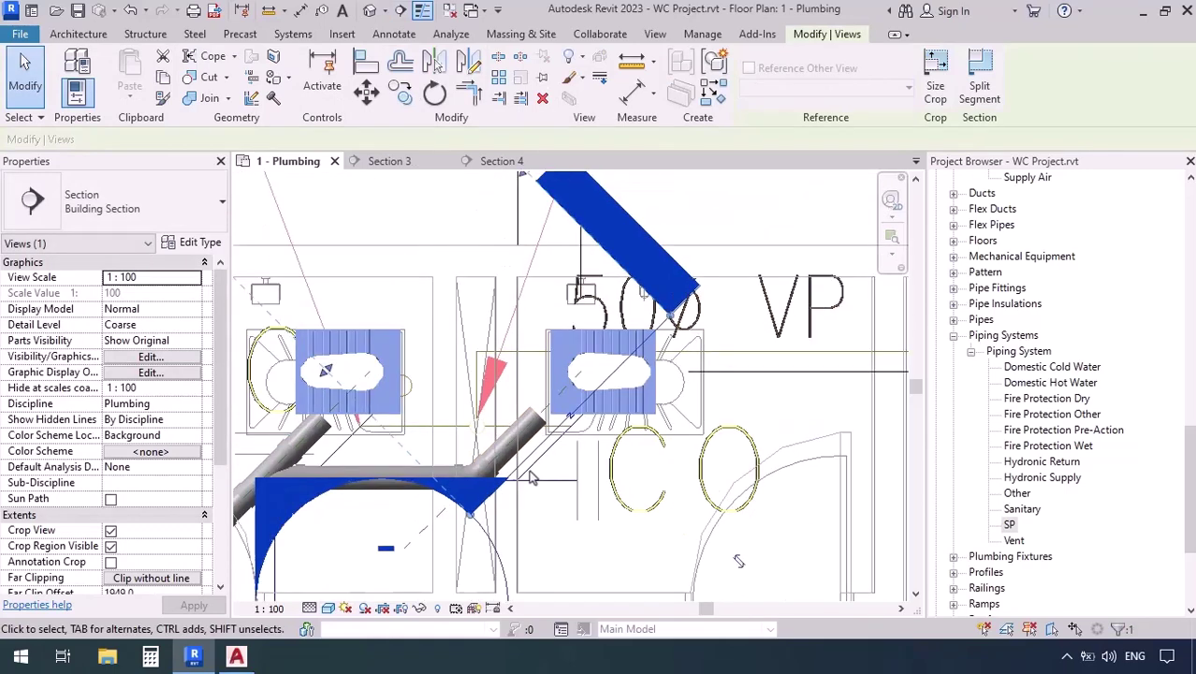
scroll(532, 477, down, 2)
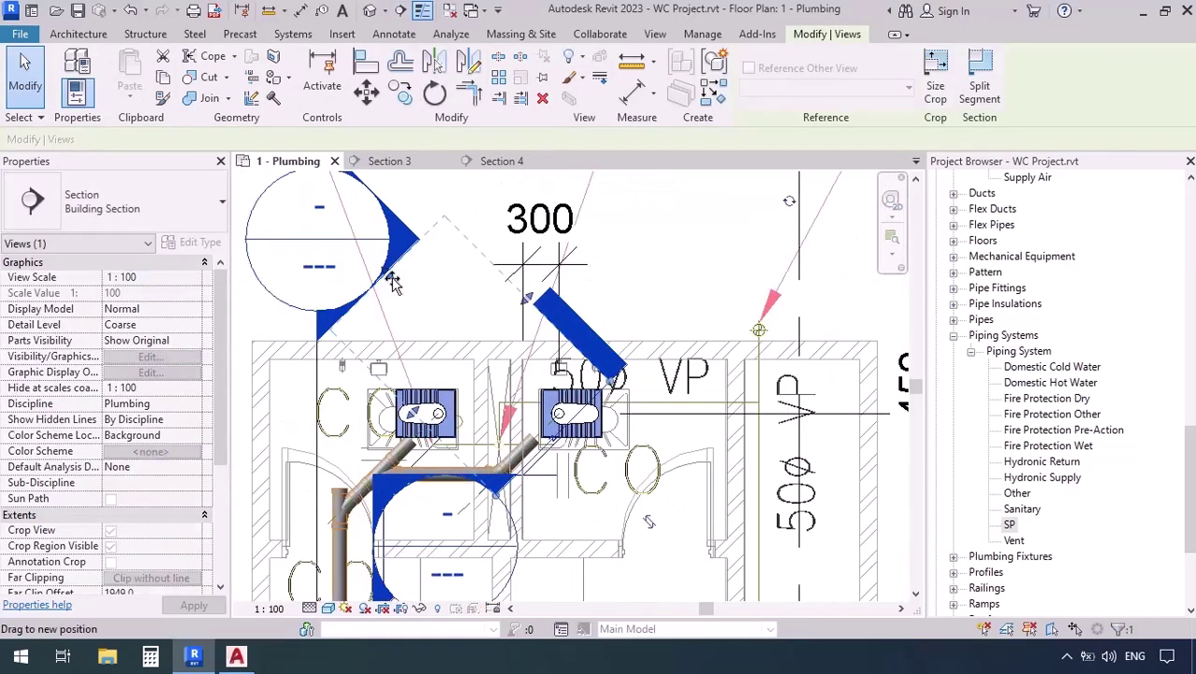
drag(392, 278, 555, 411)
scroll(515, 496, up, 3)
scroll(402, 501, down, 2)
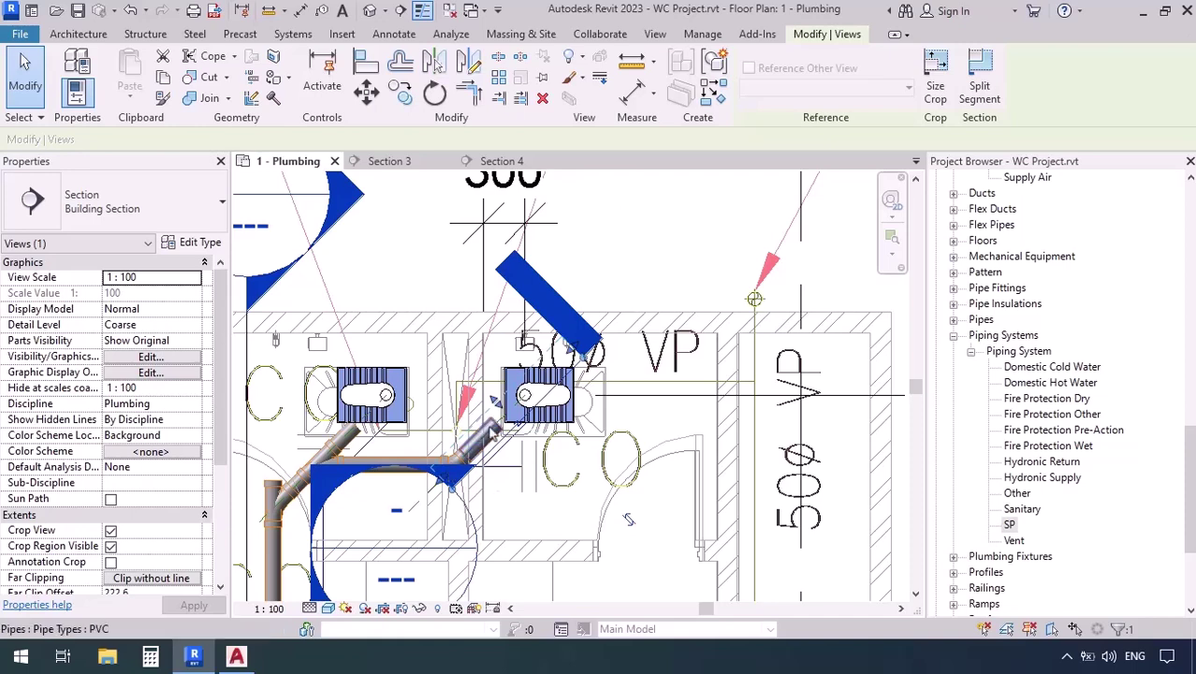
- Open the new section's view and set it to Fine detail level and Shaded visual style
scroll(523, 465, up, 4)
right_click(525, 458)
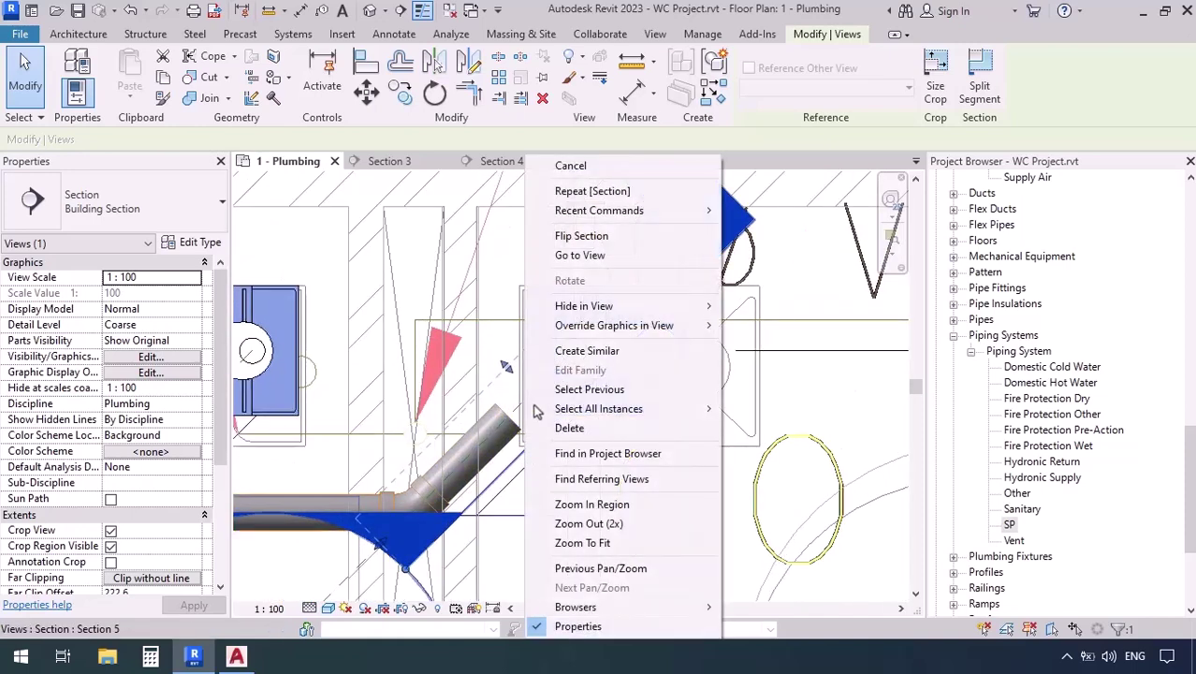
click(573, 254)
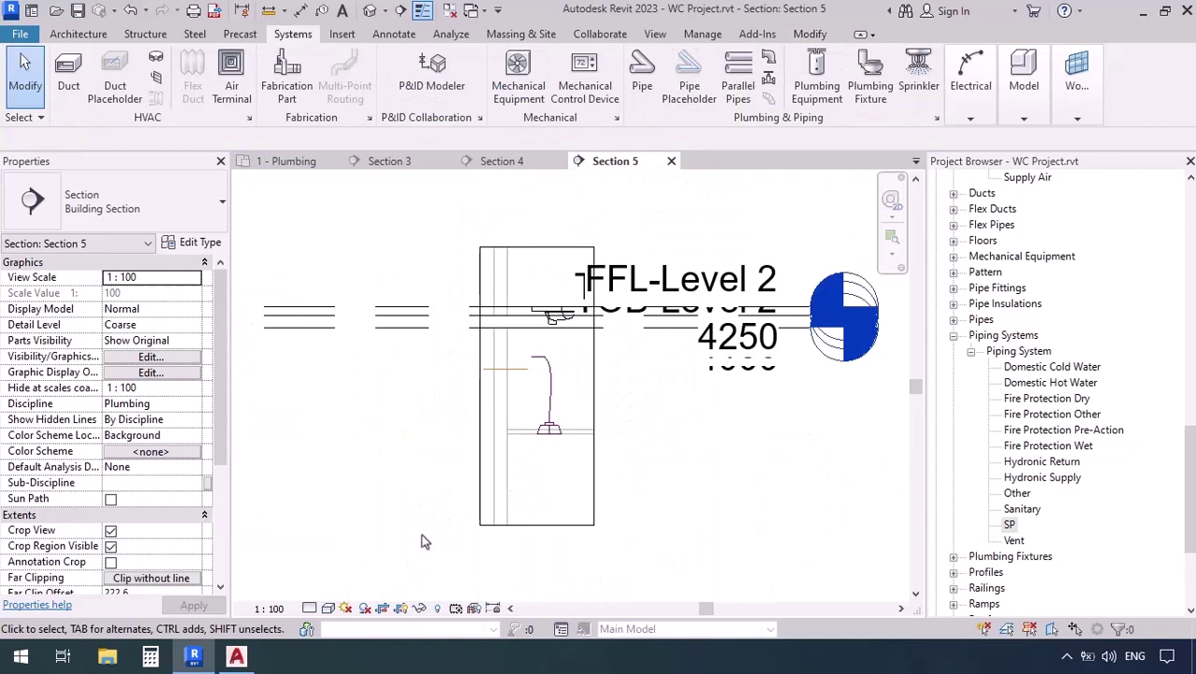
click(327, 608)
click(327, 590)
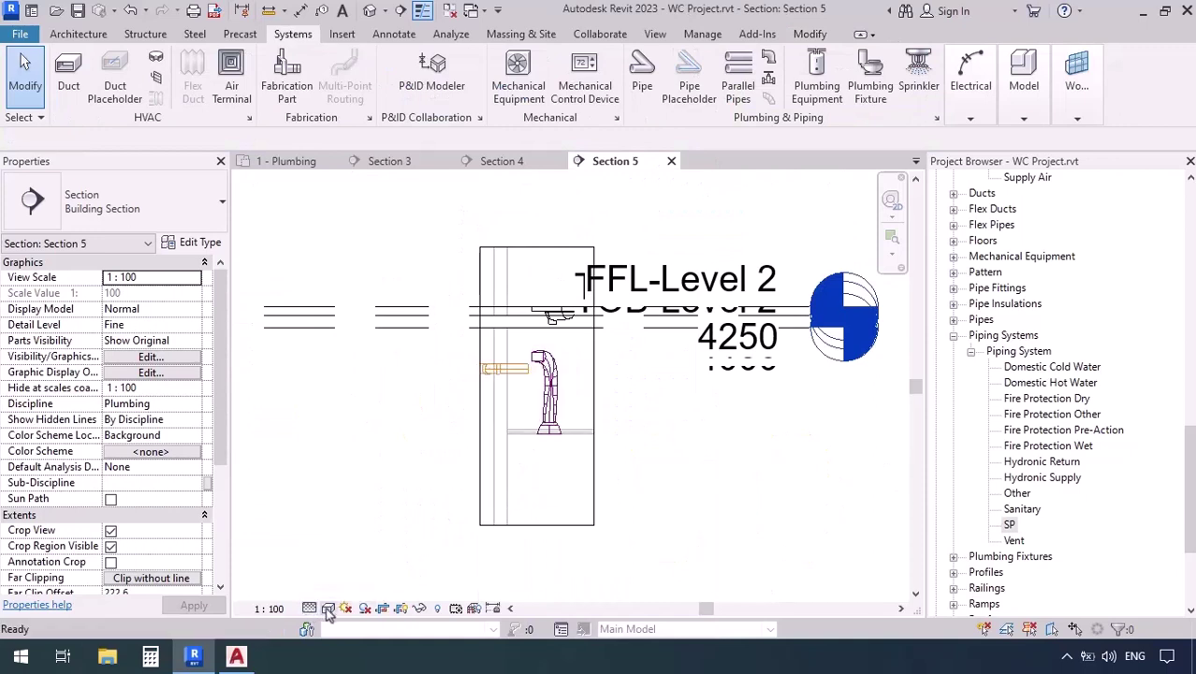
click(328, 608)
click(351, 553)
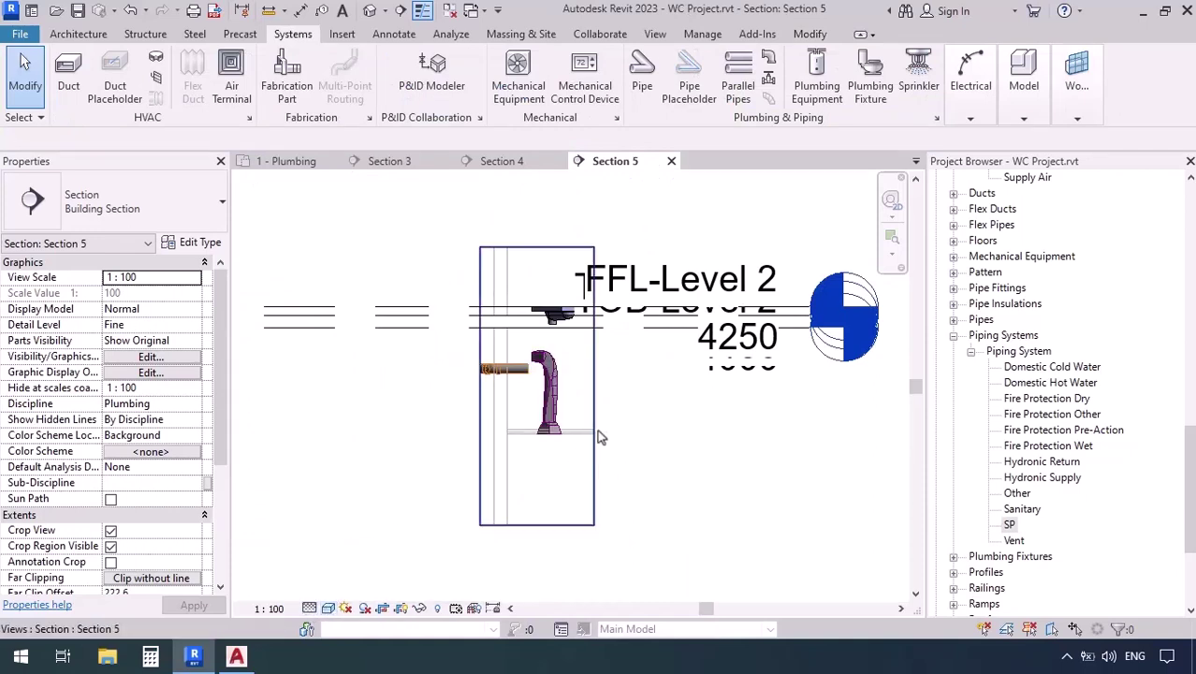
- Temporarily hide the flex duct beneath the Asian WC and the rectangular-to-round transition at its upper end
key(h)
key(h)
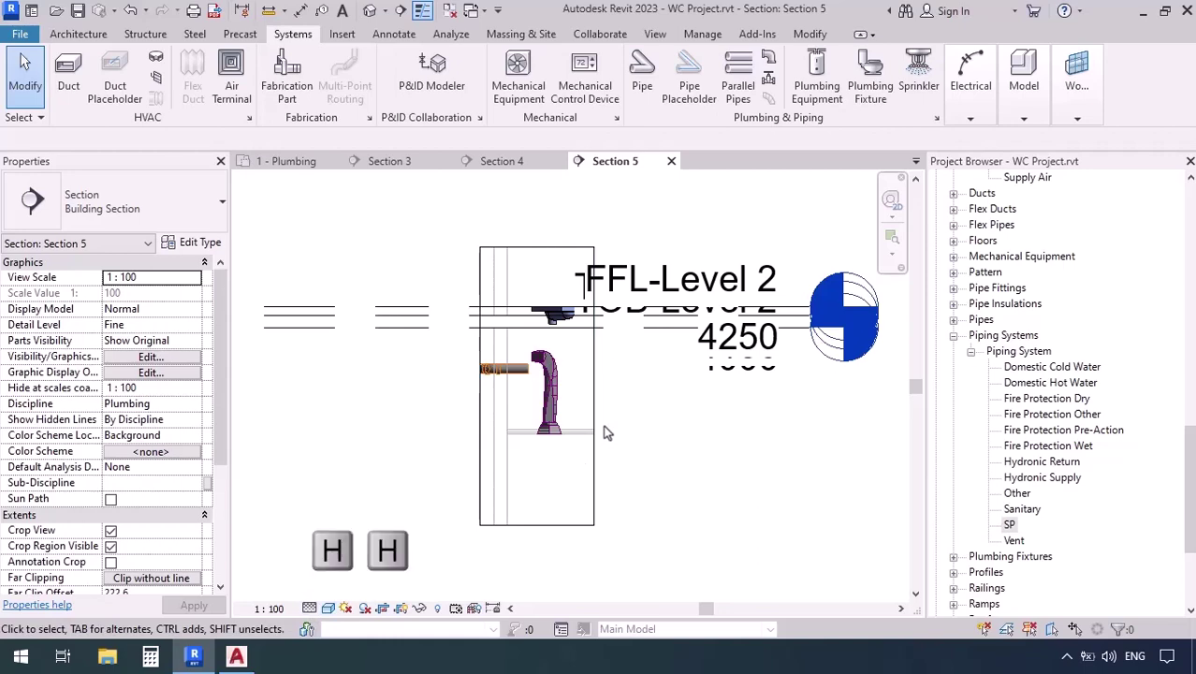
click(541, 382)
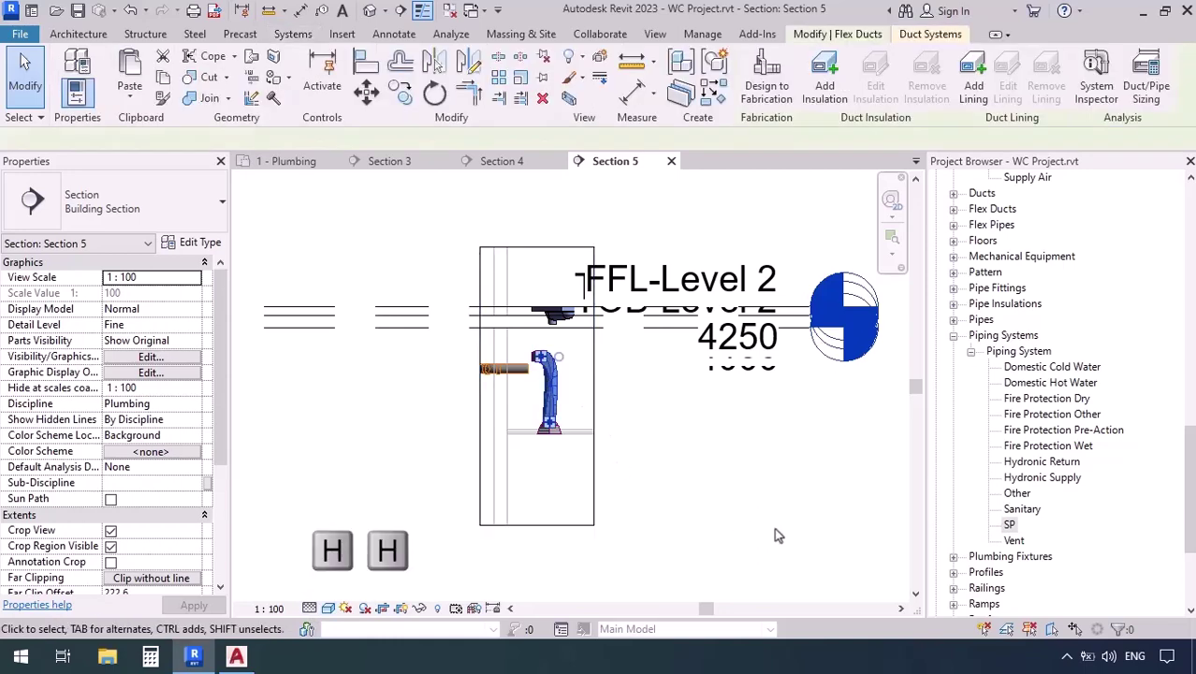
key(h)
key(h)
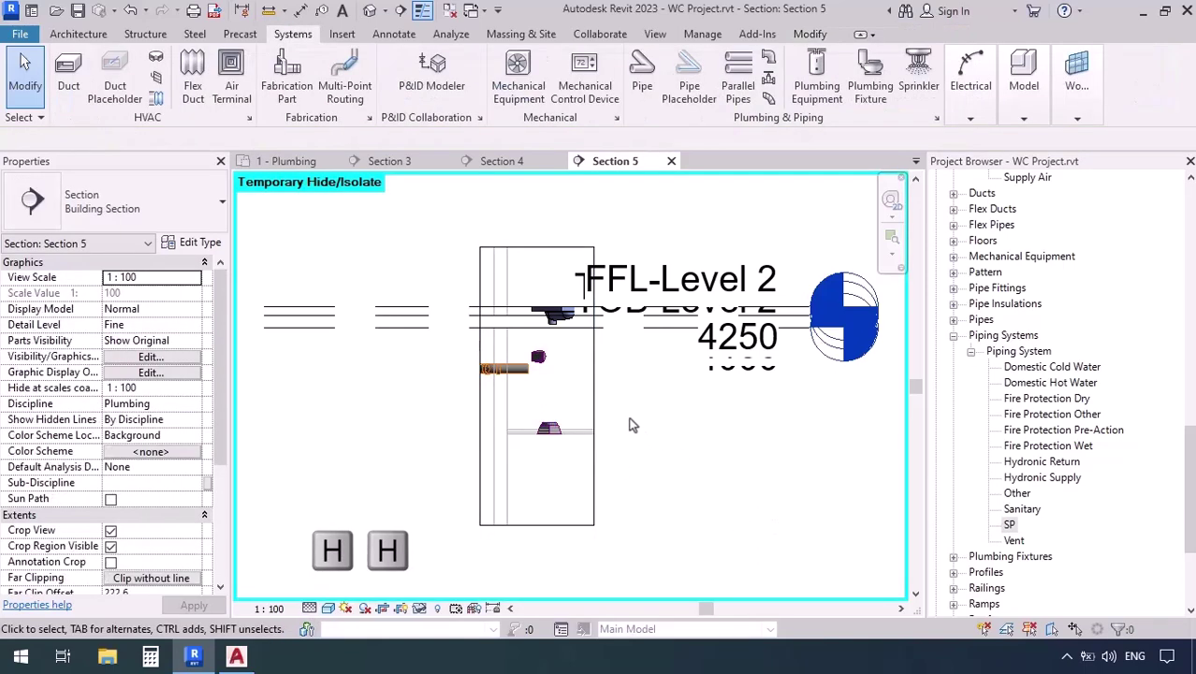
click(632, 419)
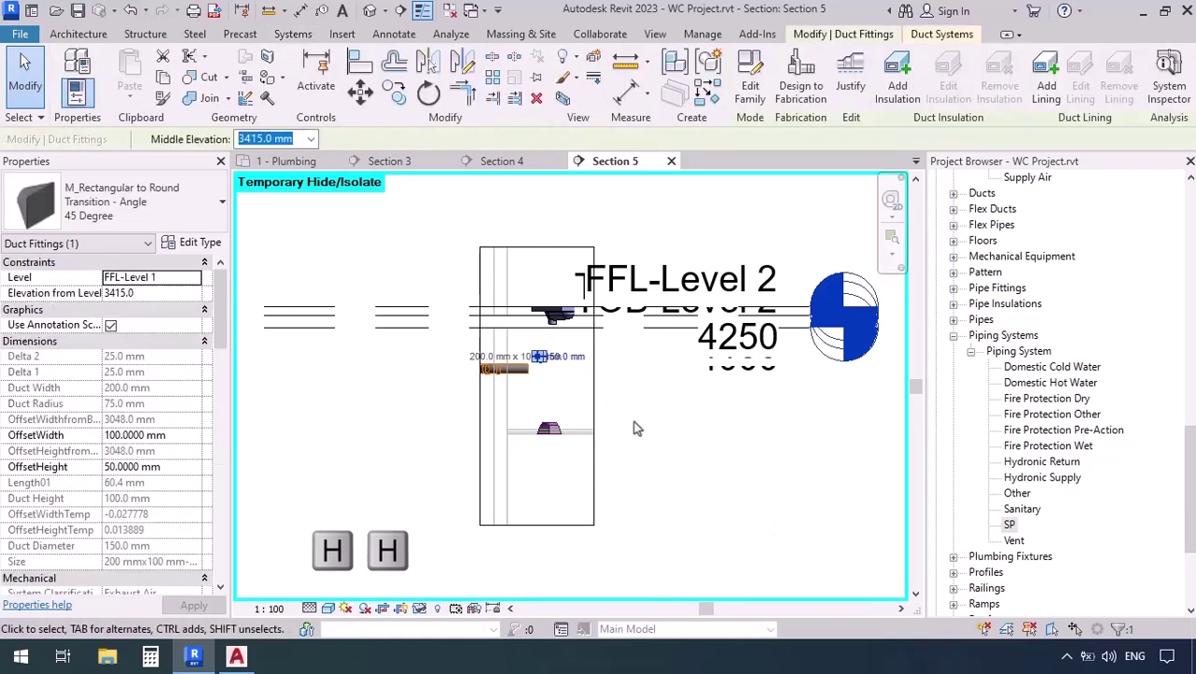
key(Escape)
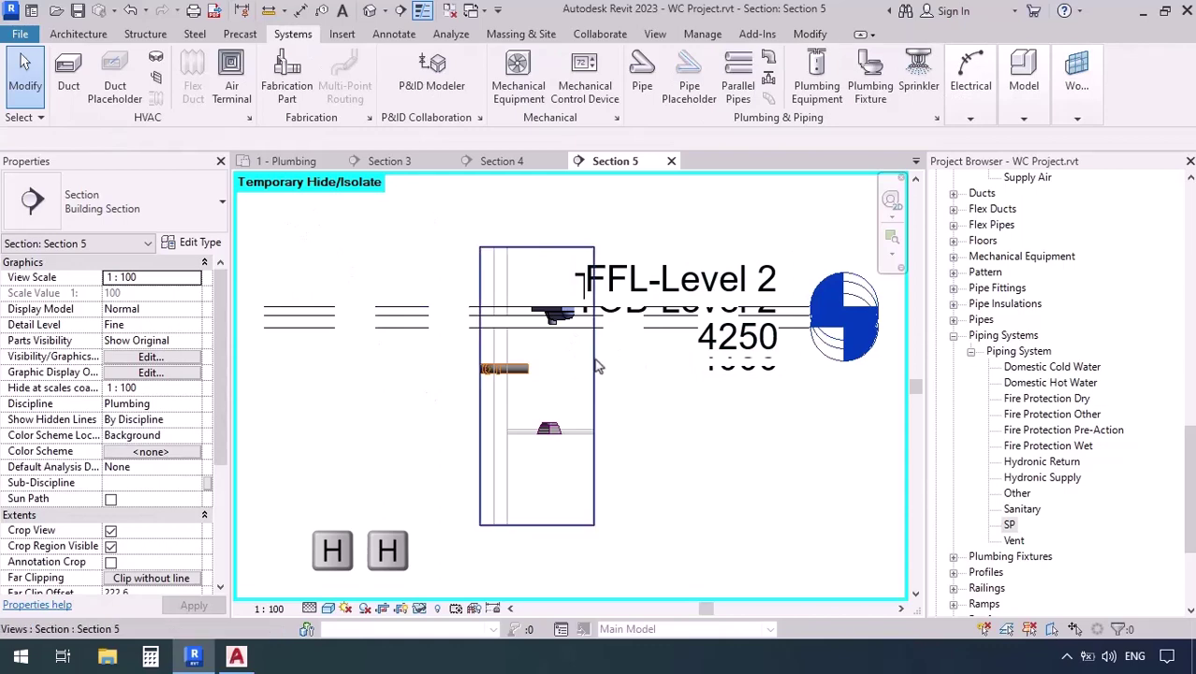
- Widen the section's crop region past the Asian WC so the whole fixture is included
click(597, 399)
drag(595, 386, 727, 384)
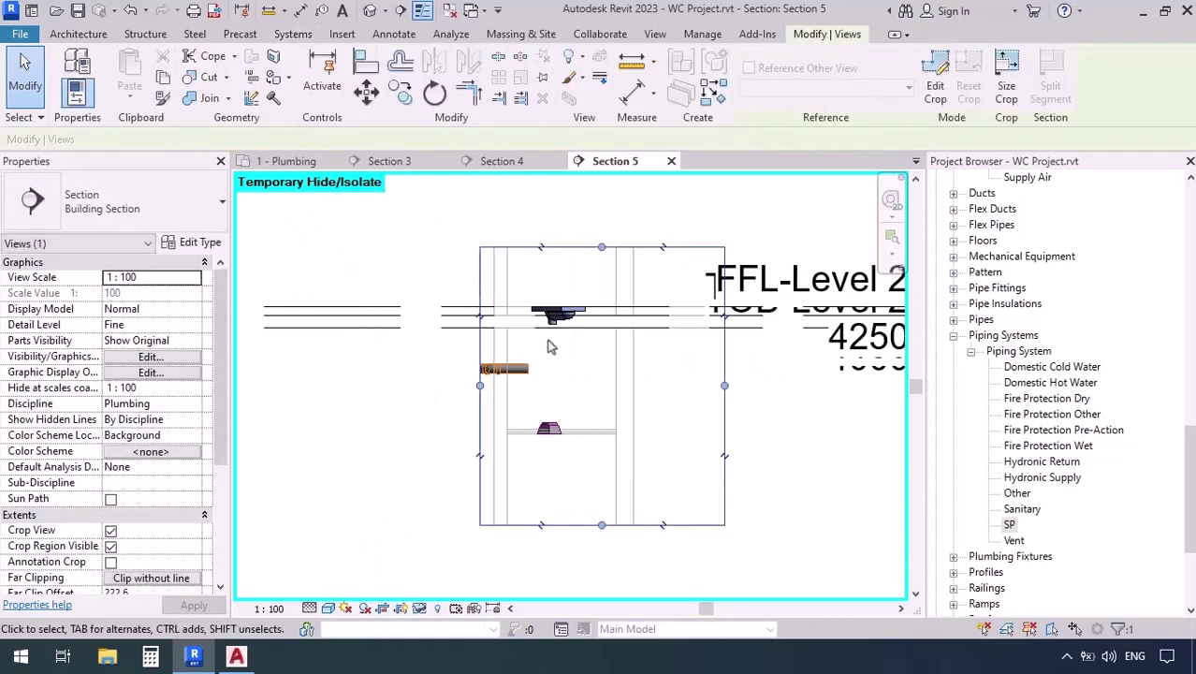
scroll(550, 347, up, 3)
scroll(551, 347, up, 4)
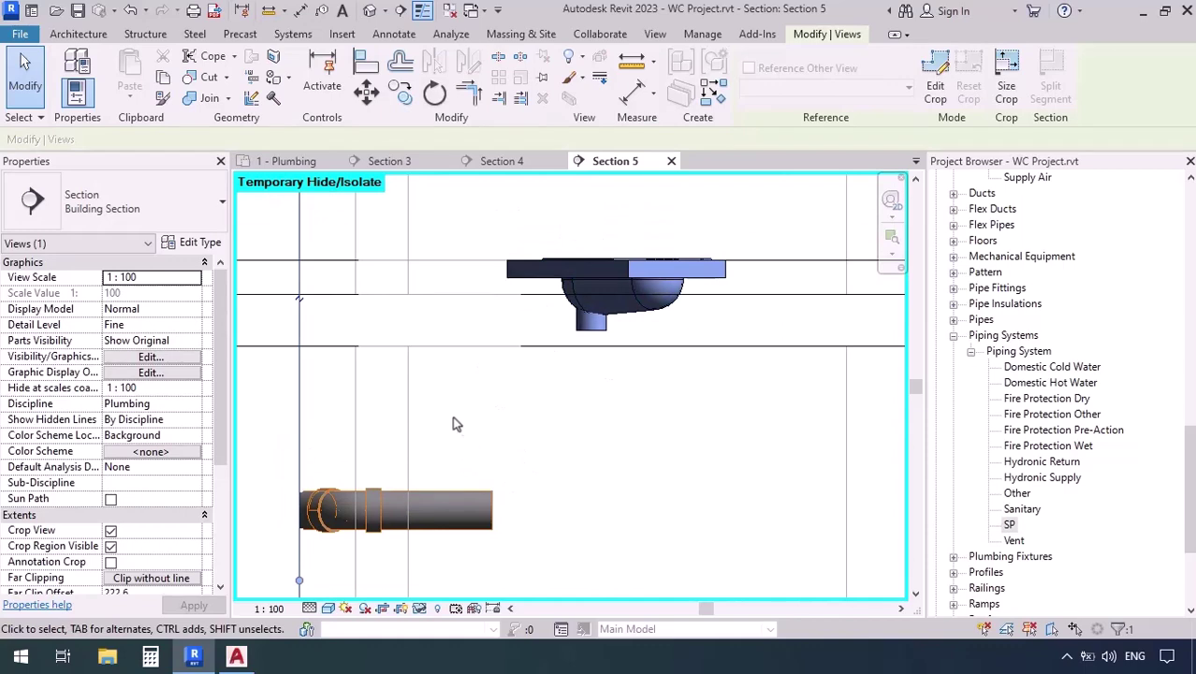
- Load the pipe fitting family M_Trap P - PVC - Sch 40 - DWV.rfa from the DWV folder
click(342, 33)
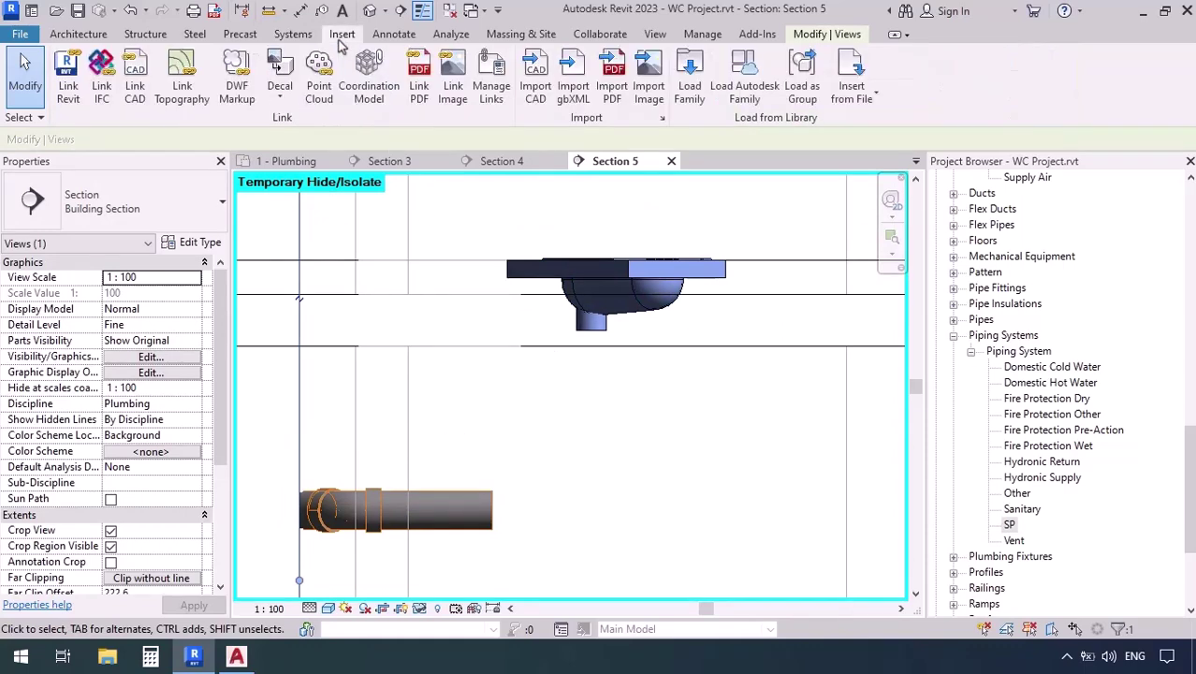
click(692, 86)
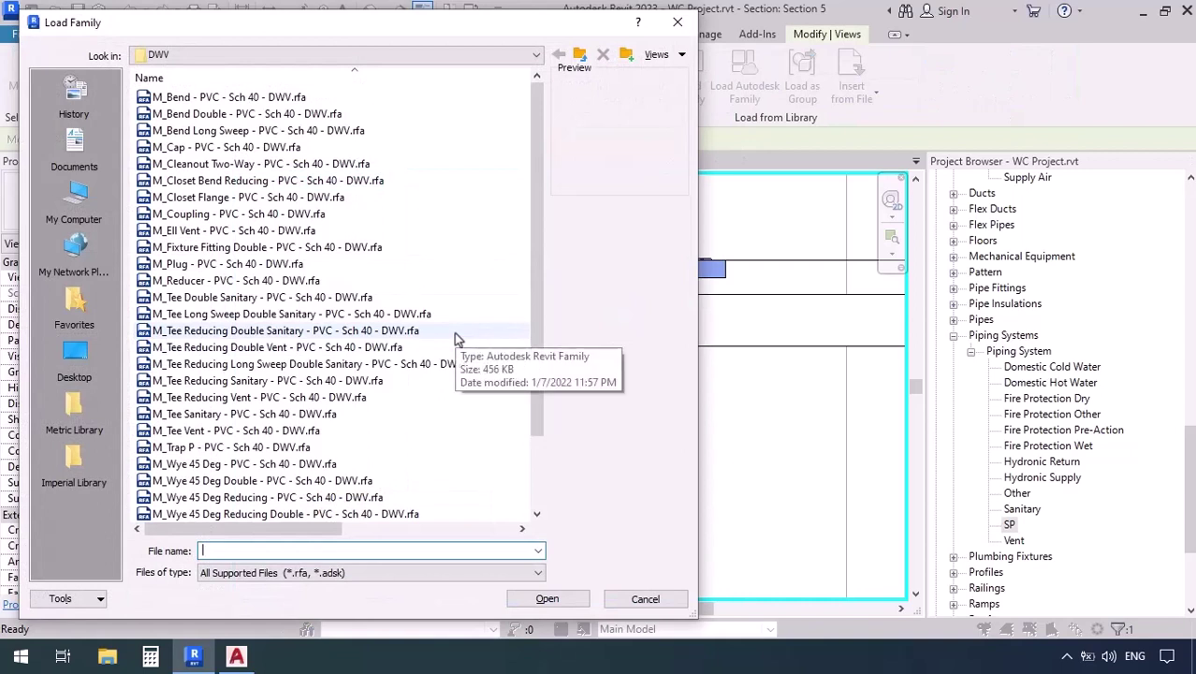
click(191, 449)
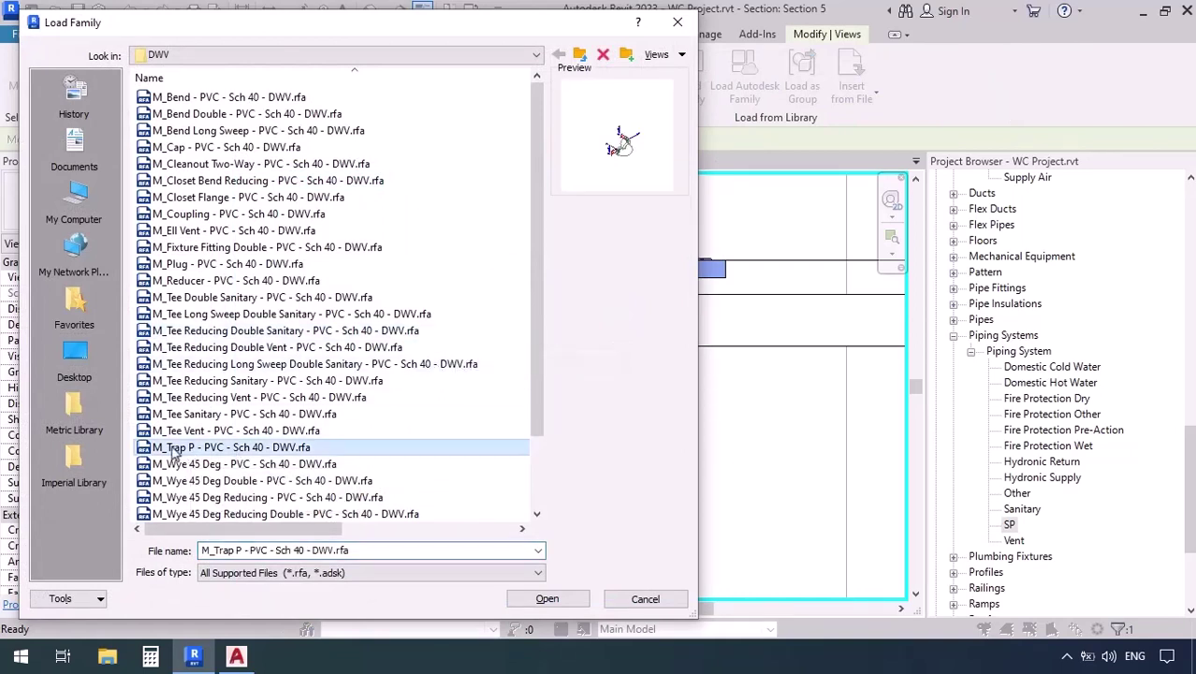
click(531, 602)
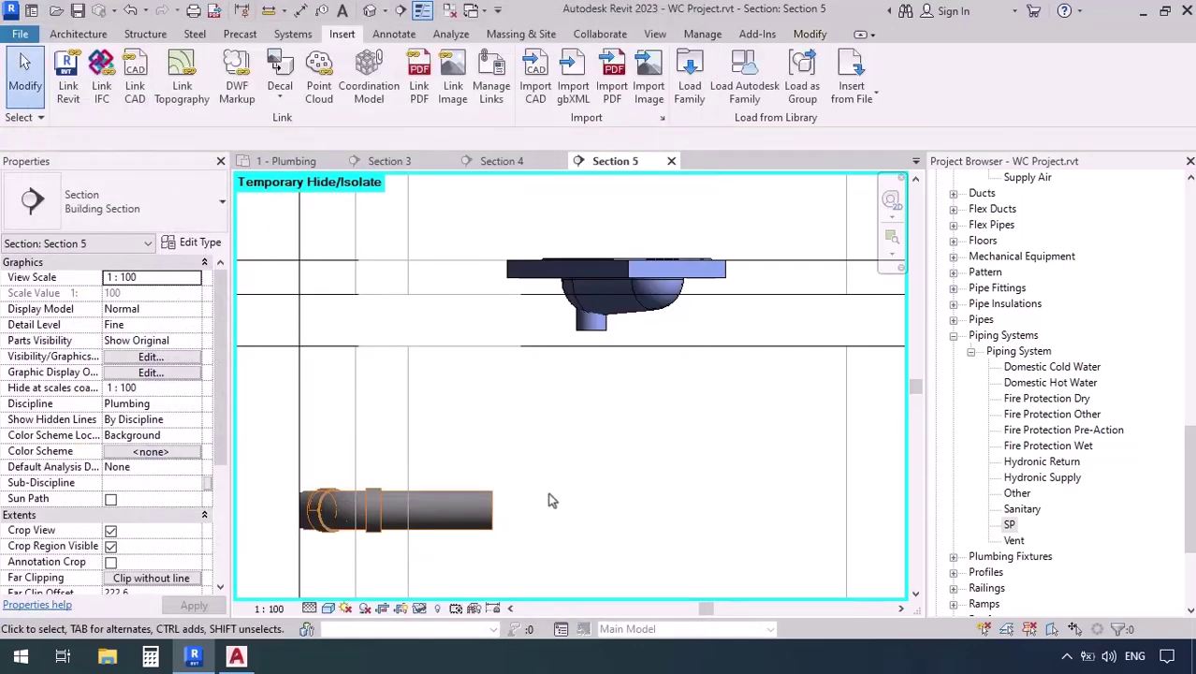
- Draw a vertical 100 mm PVC pipe on the SP system from the Asian WC's outlet down to just above the branch pipe's level
key(p)
key(i)
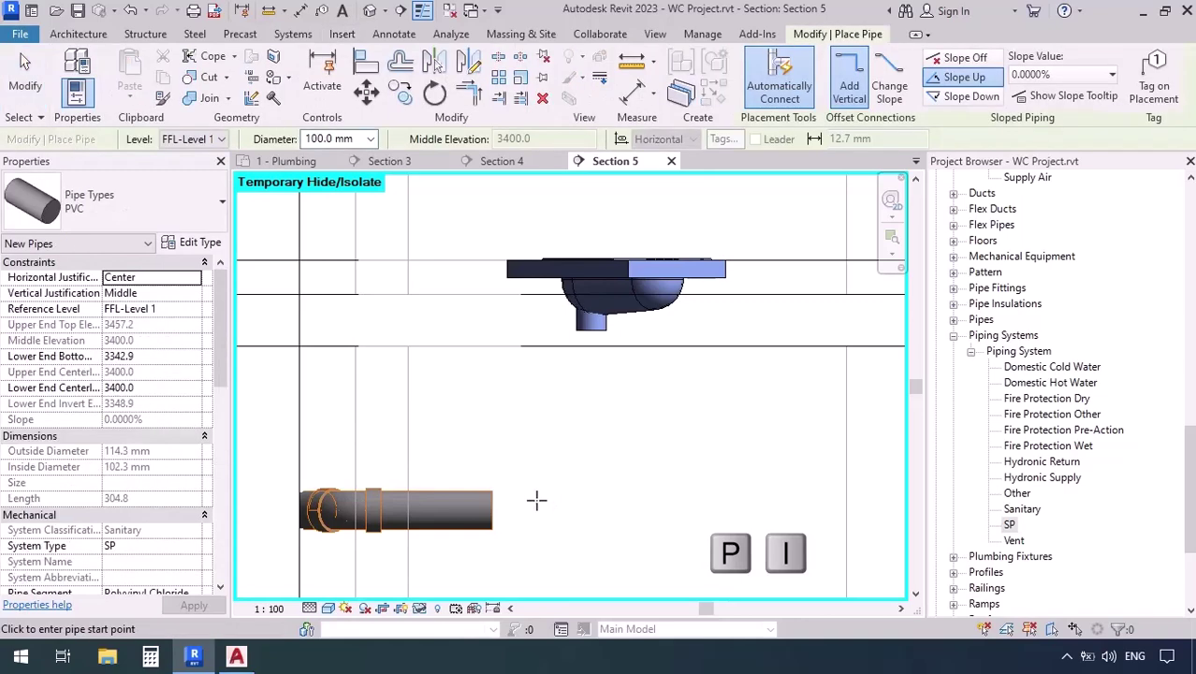
click(591, 328)
click(599, 477)
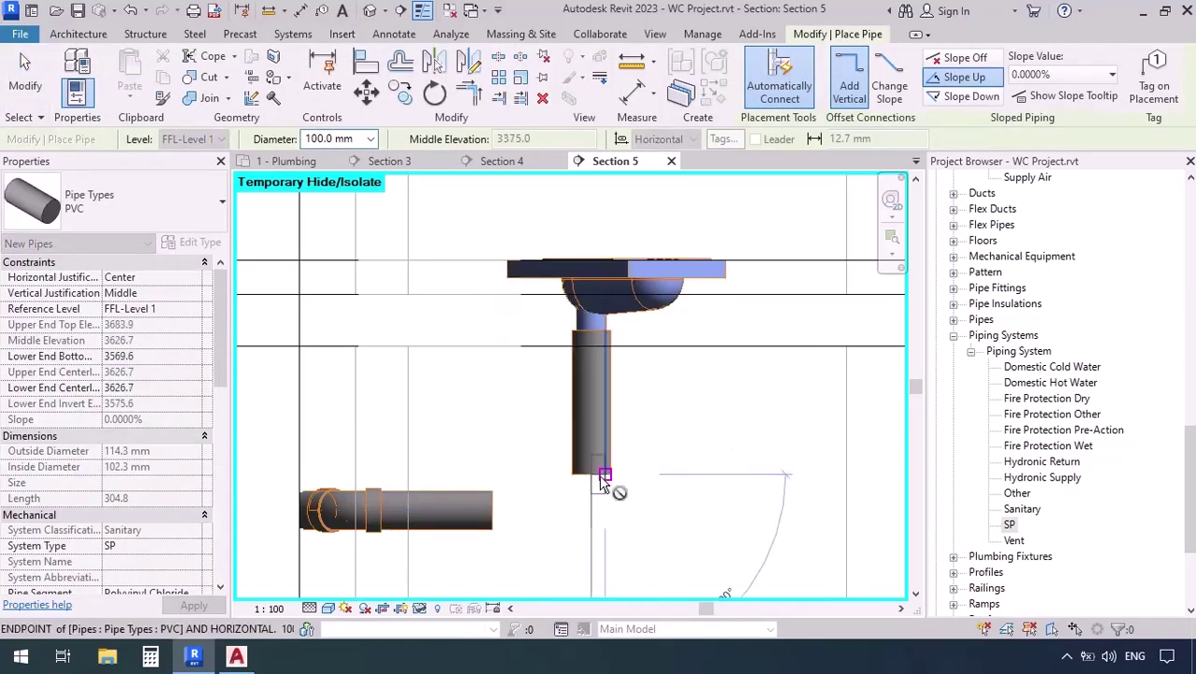
key(Escape)
key(Escape)
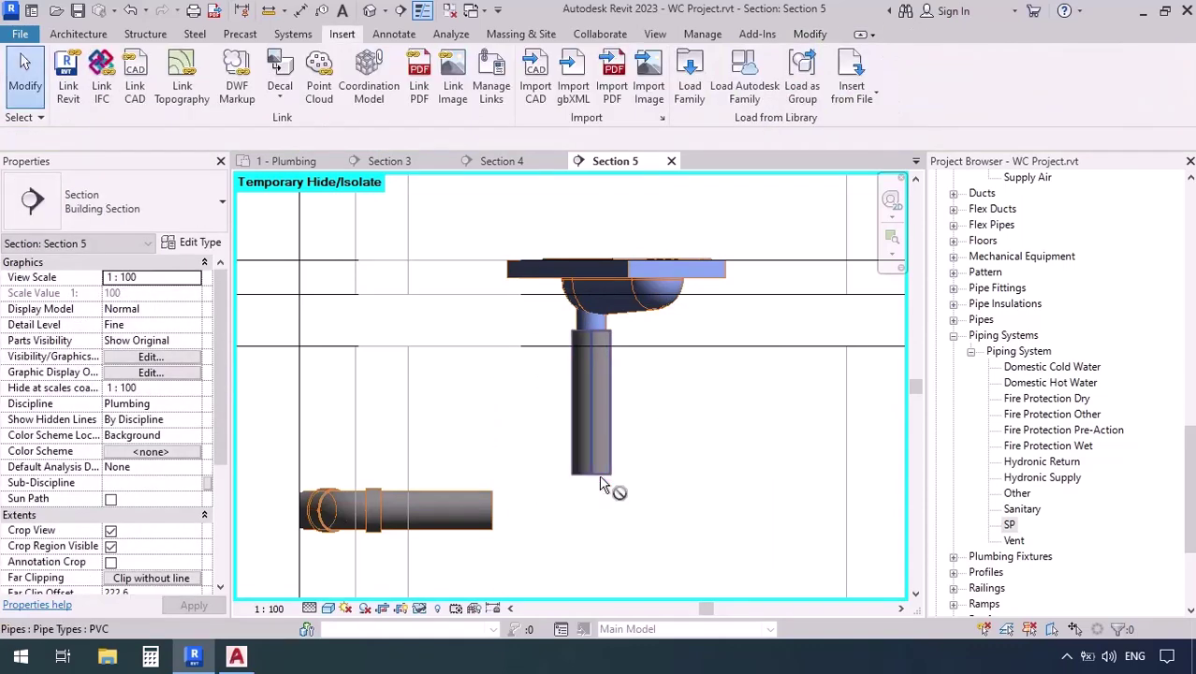
- Place the M_Trap P - PVC - Sch 40 - DWV fitting on the vertical pipe's lower end and rotate its outlet toward the branch pipe
key(p)
key(f)
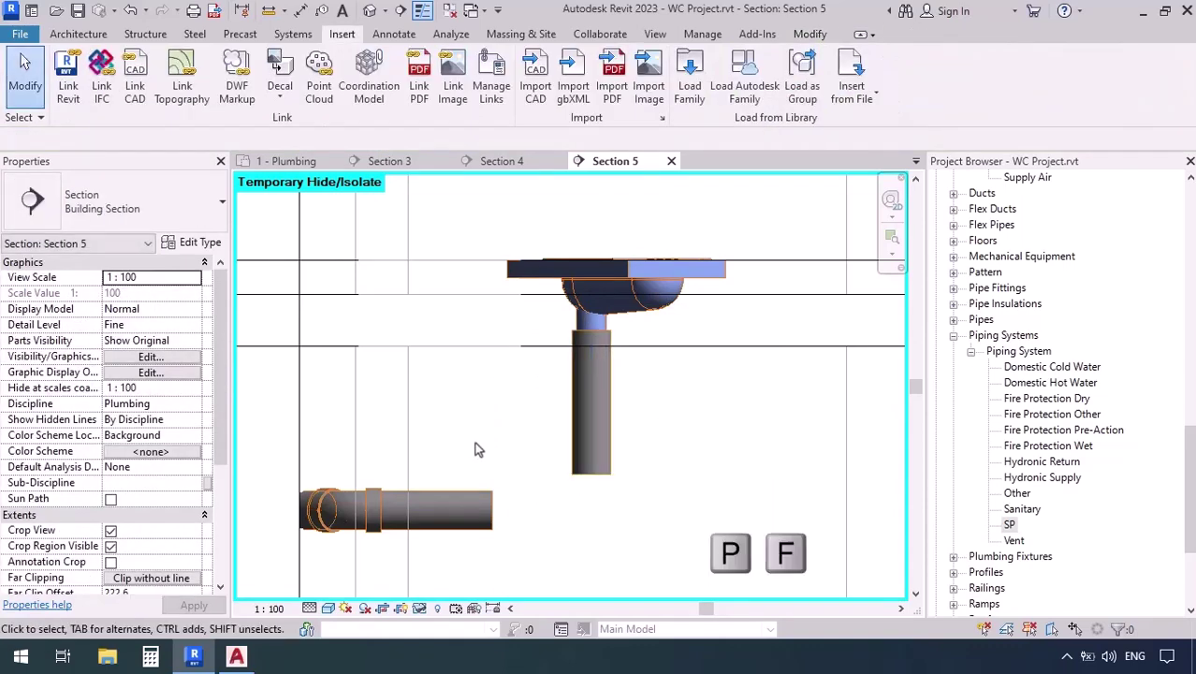
click(296, 36)
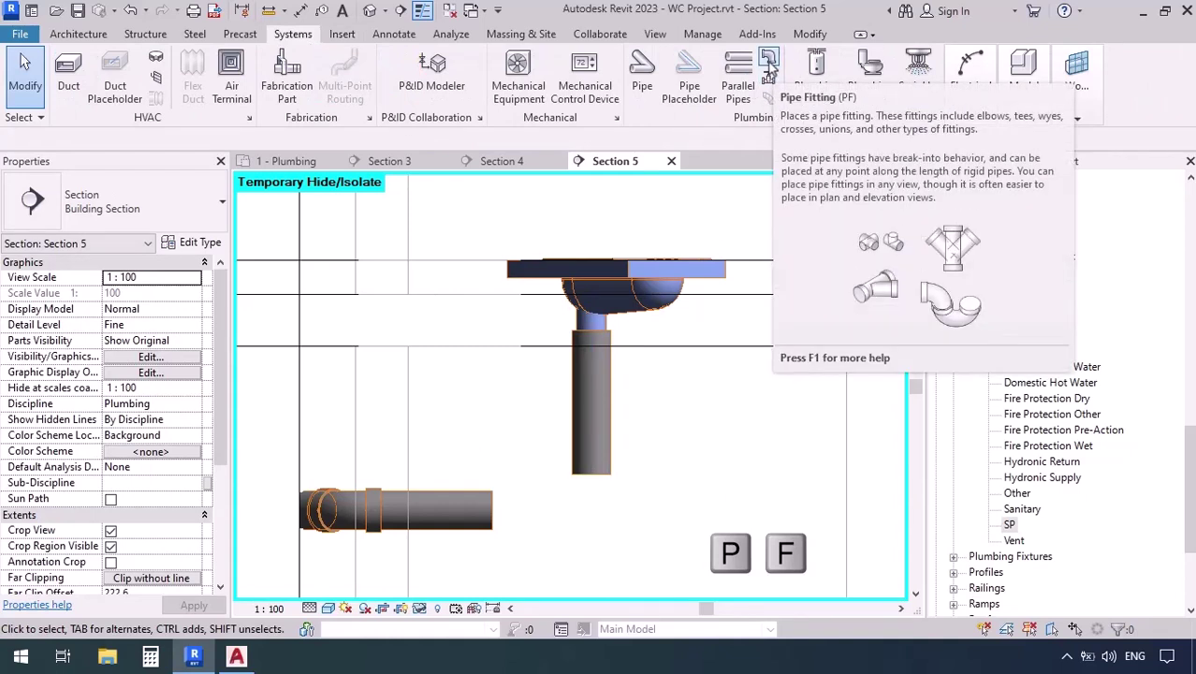
click(768, 63)
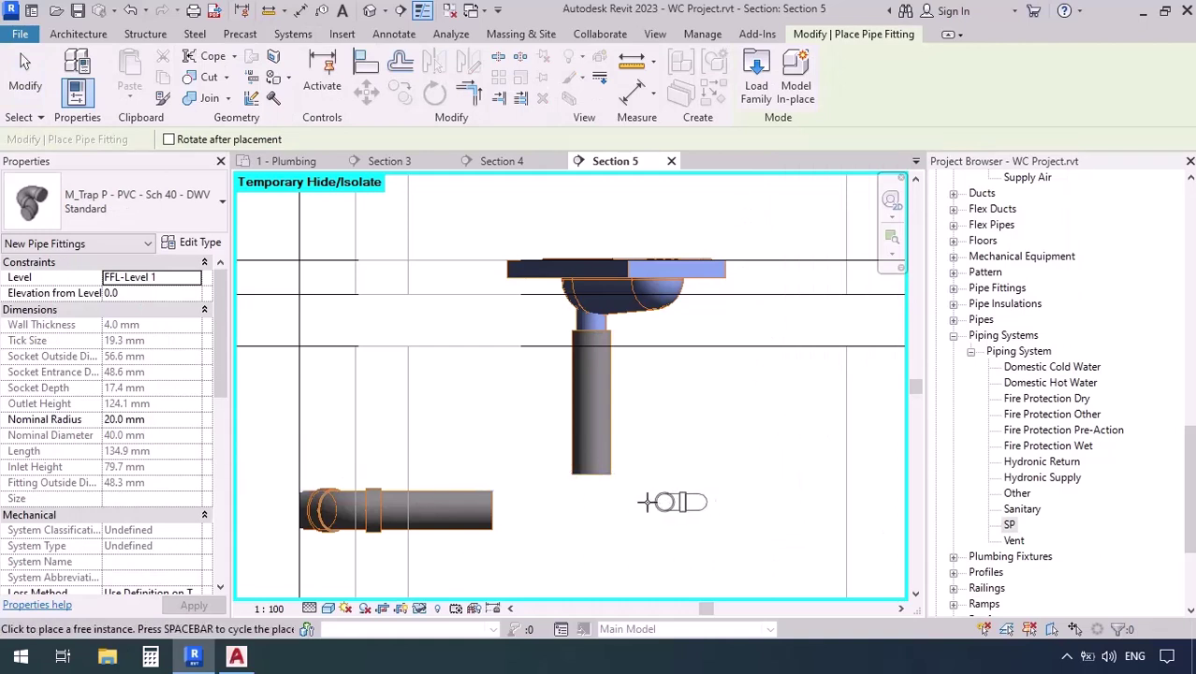
click(593, 478)
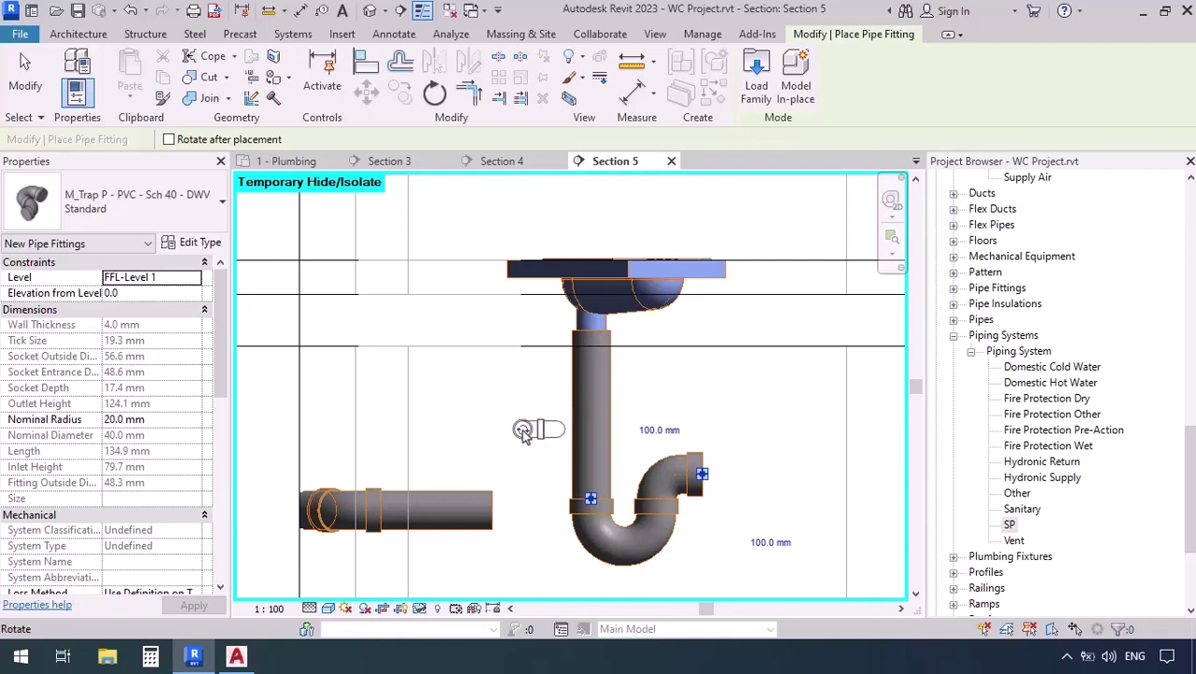
key(ctrl+z)
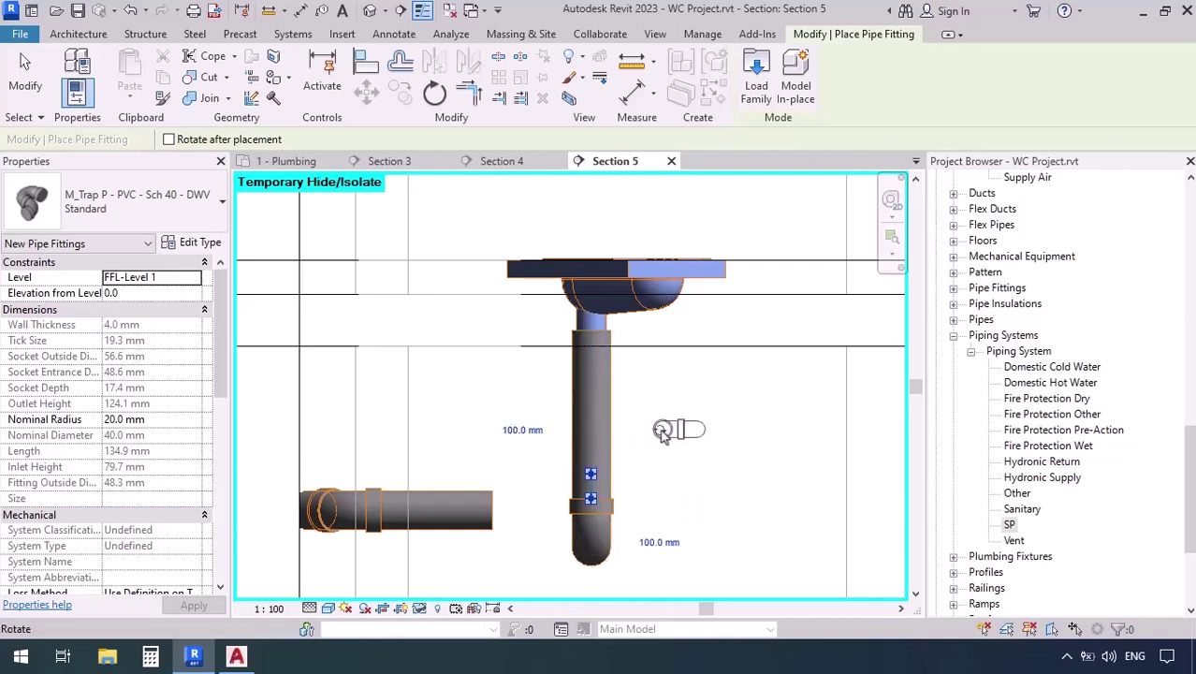
click(659, 432)
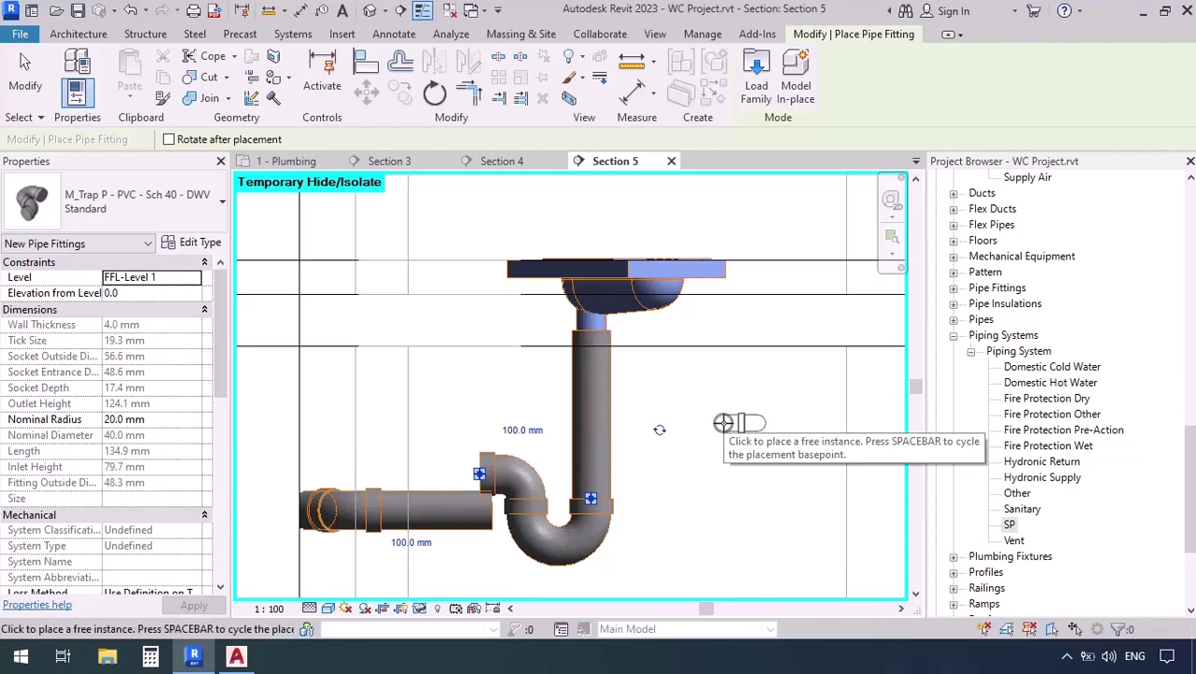
key(Escape)
key(Escape)
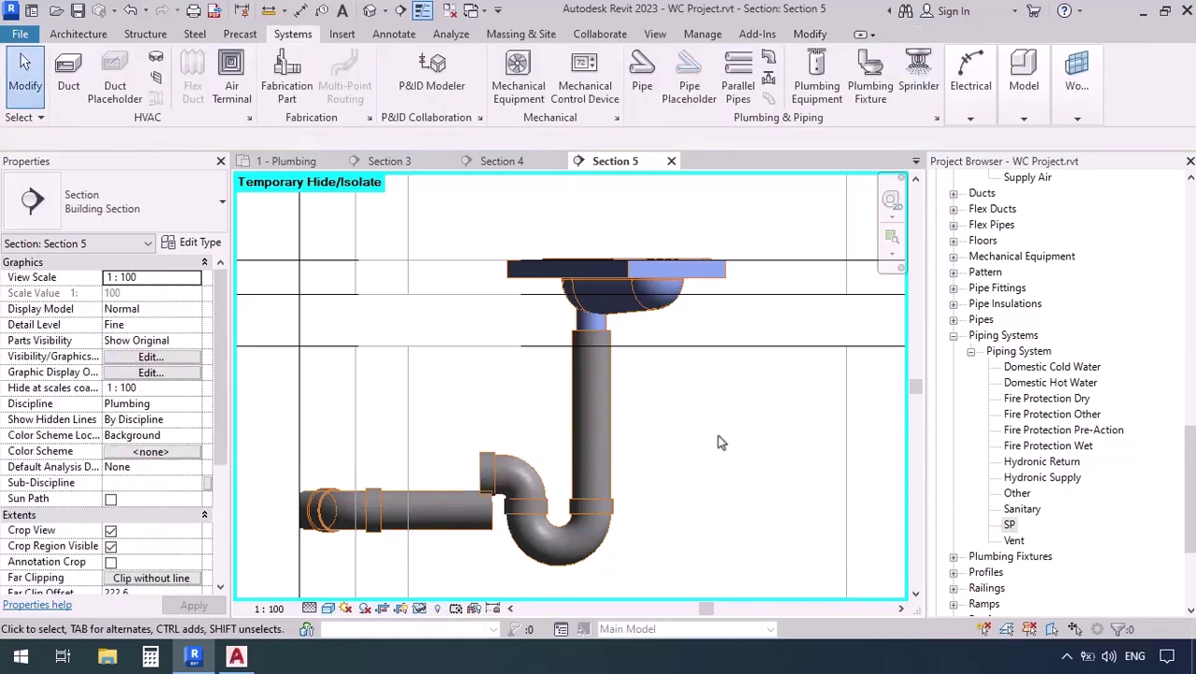
click(595, 546)
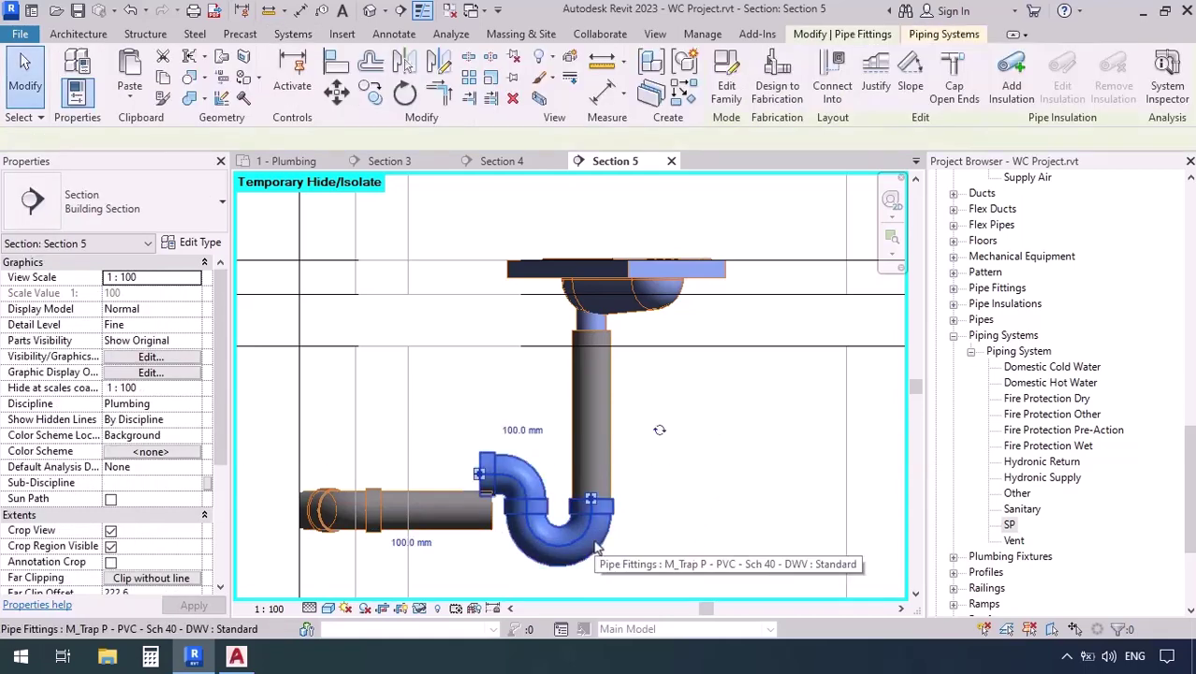
click(690, 443)
middle_drag(544, 523, 709, 439)
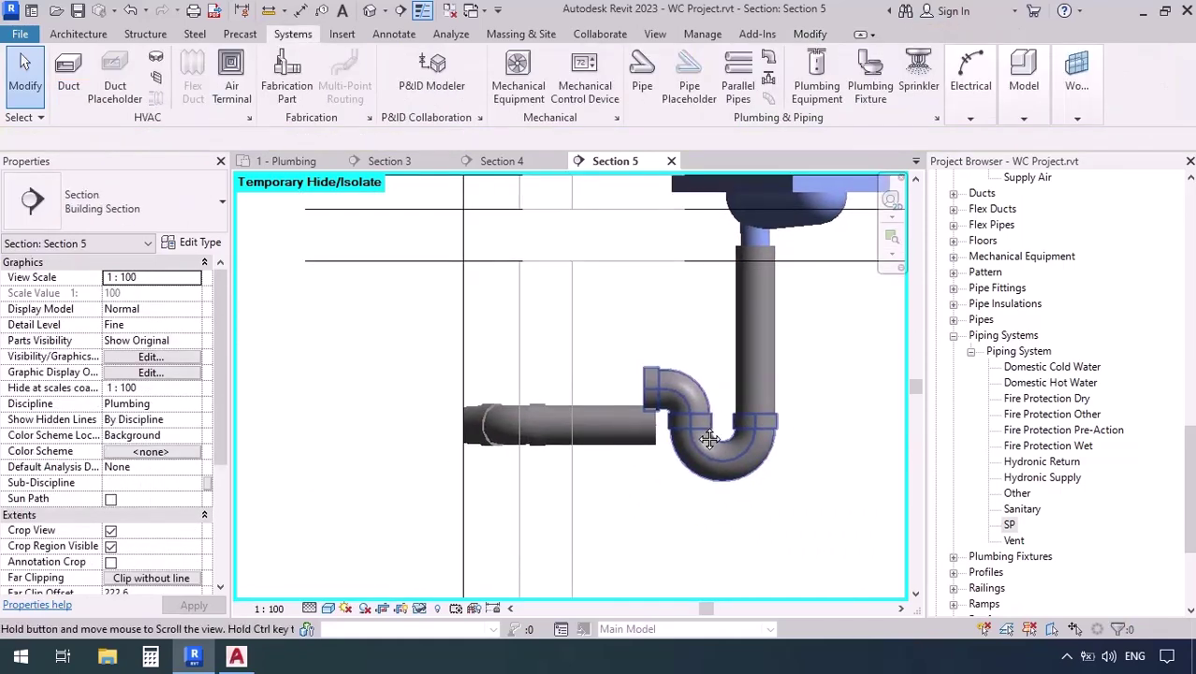
scroll(709, 438, up, 2)
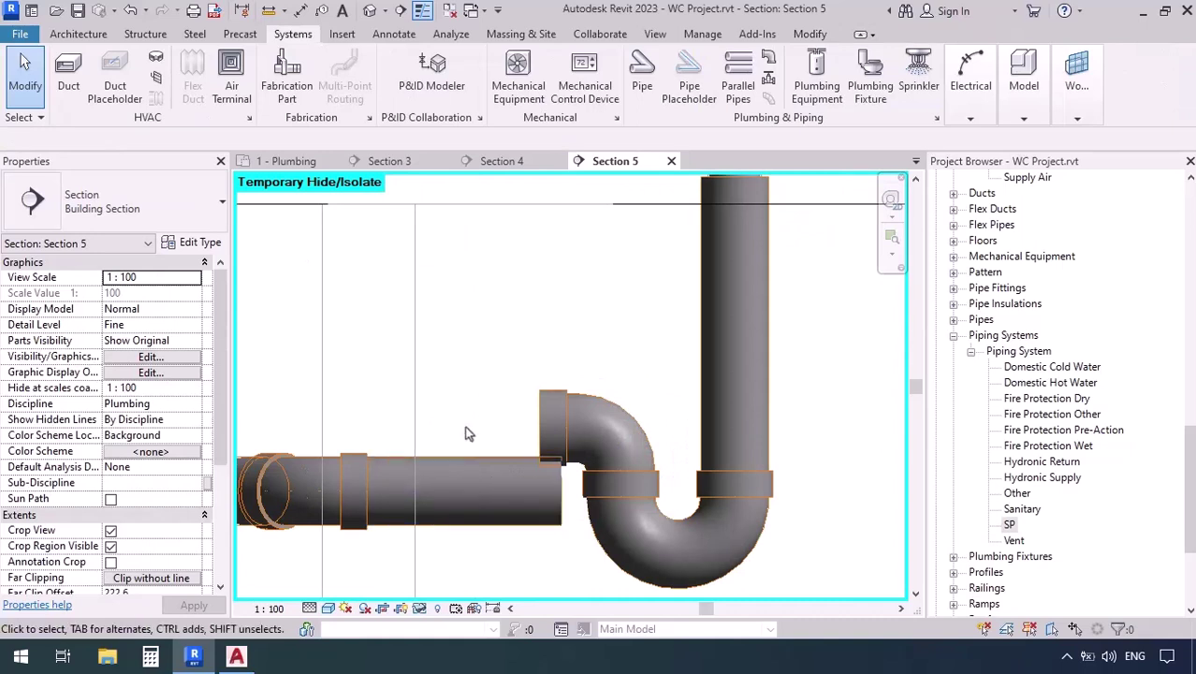
click(398, 166)
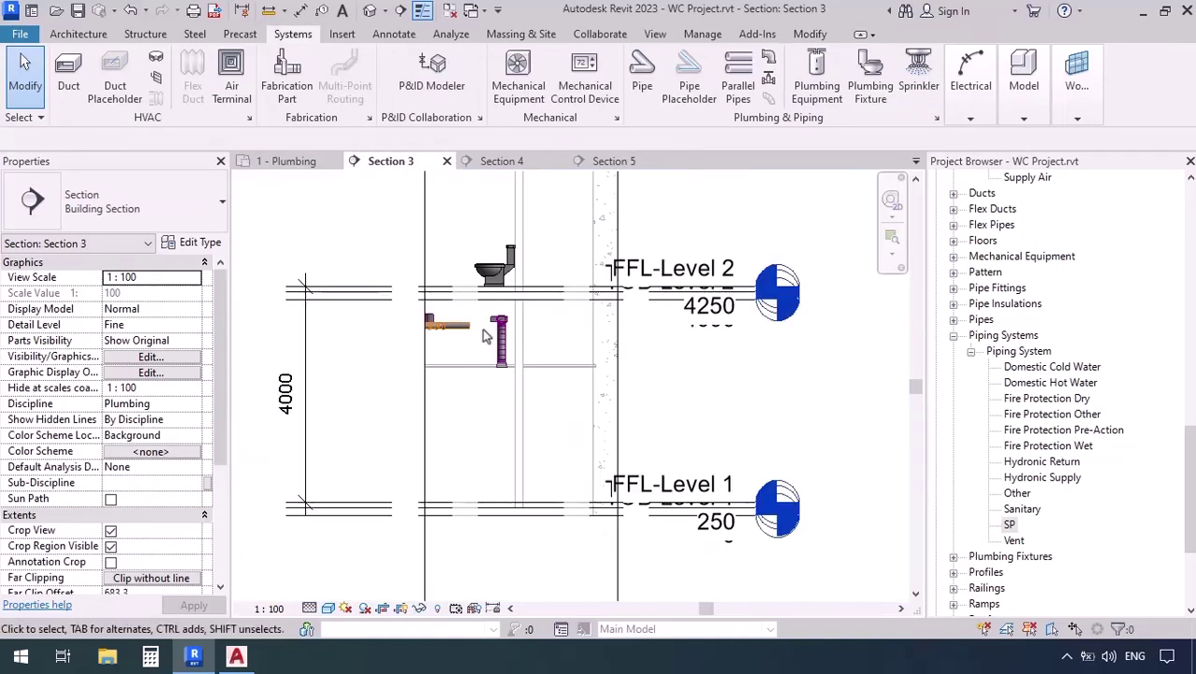
click(503, 164)
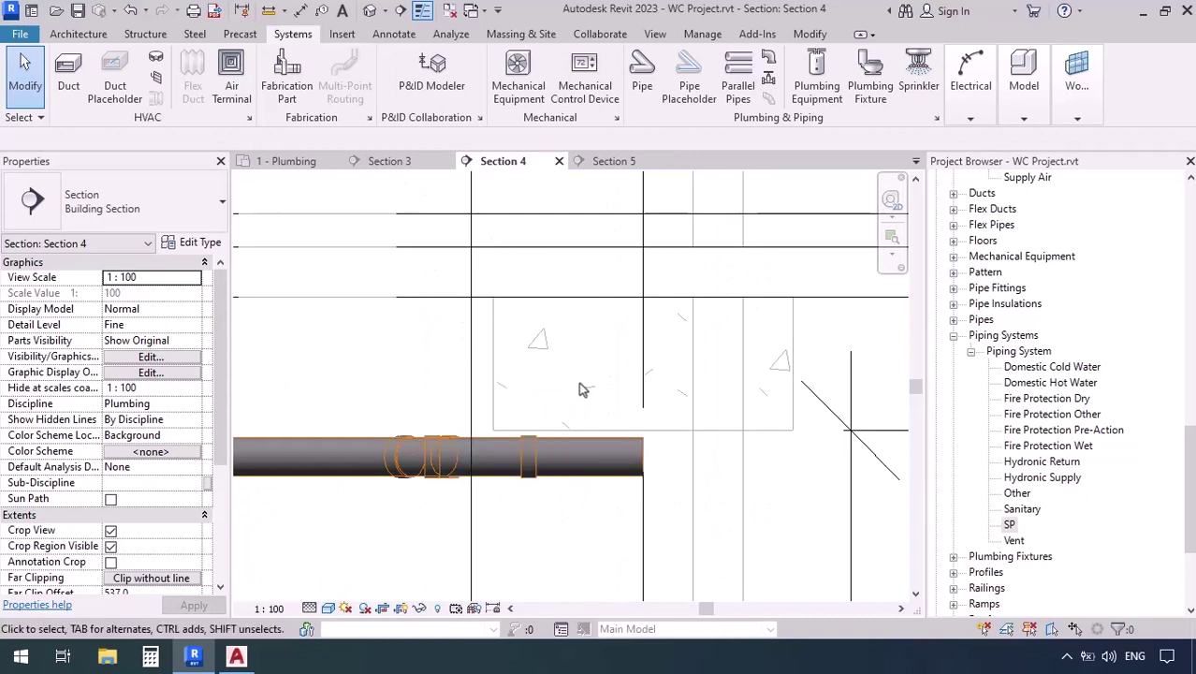
click(593, 163)
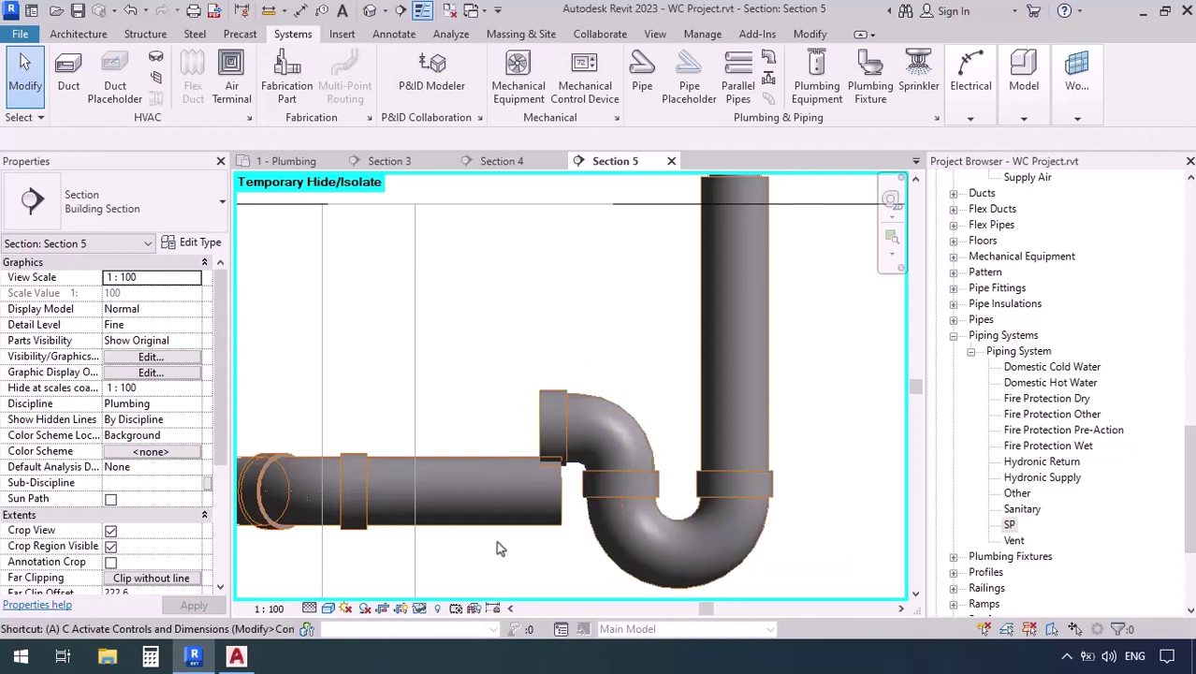
- Align the P-trap's outlet centre with the branch pipe's centerline
key(l)
click(465, 484)
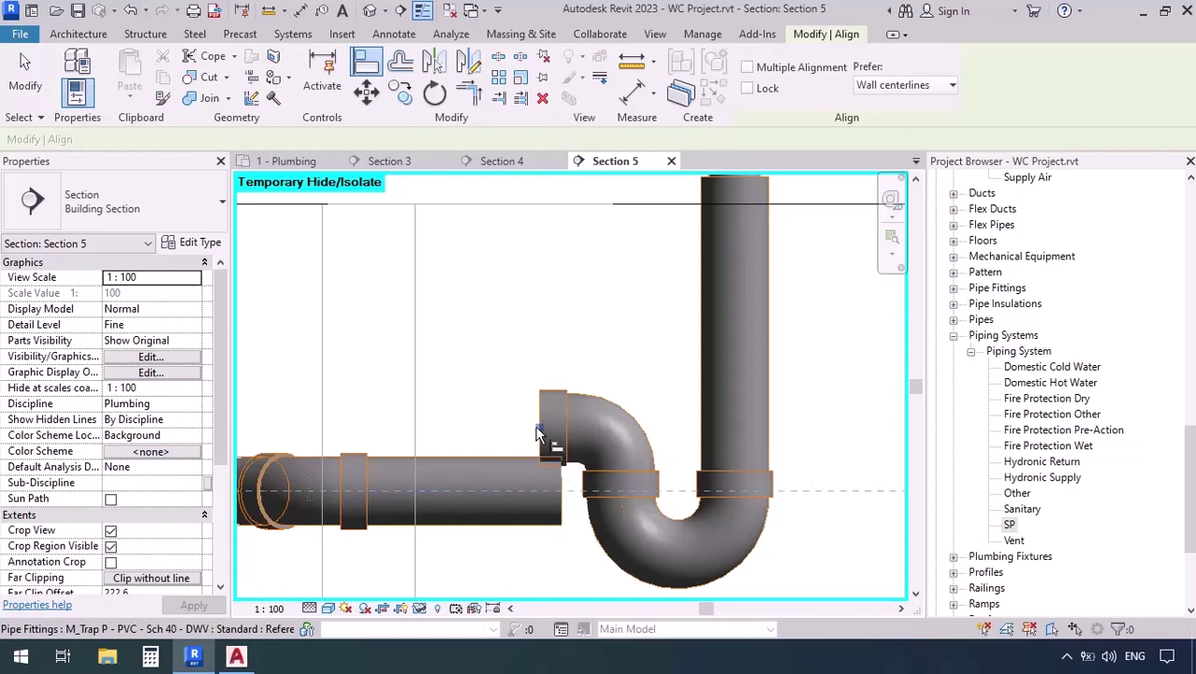
click(536, 428)
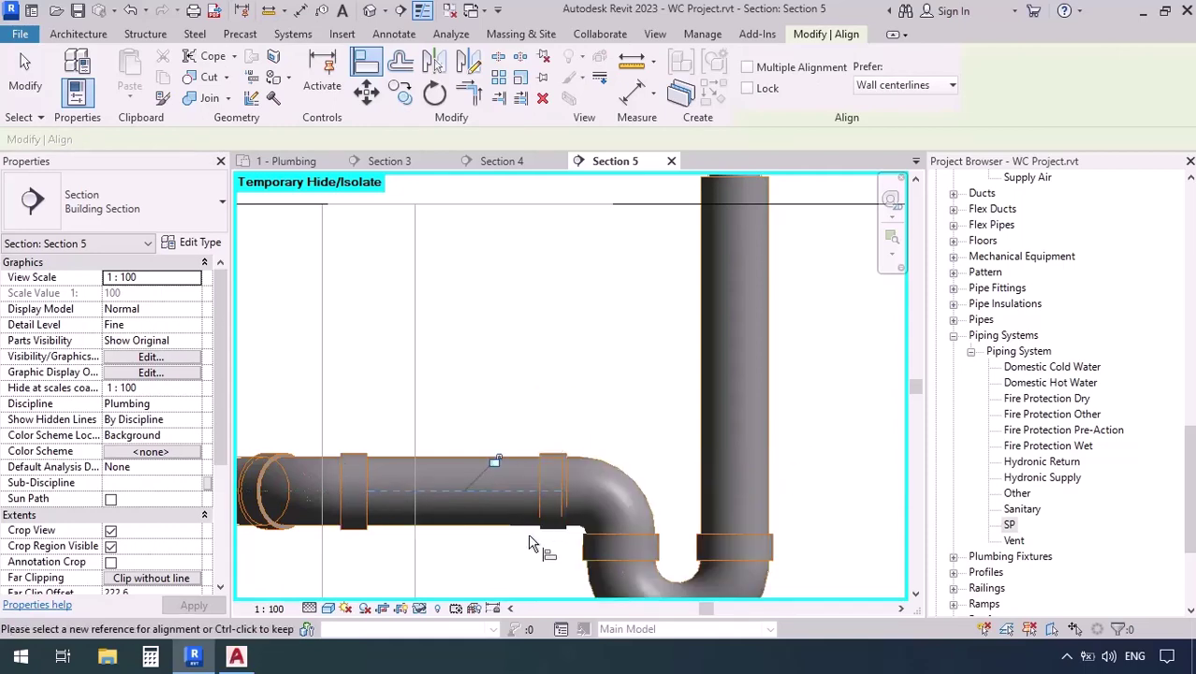
key(Escape)
key(Escape)
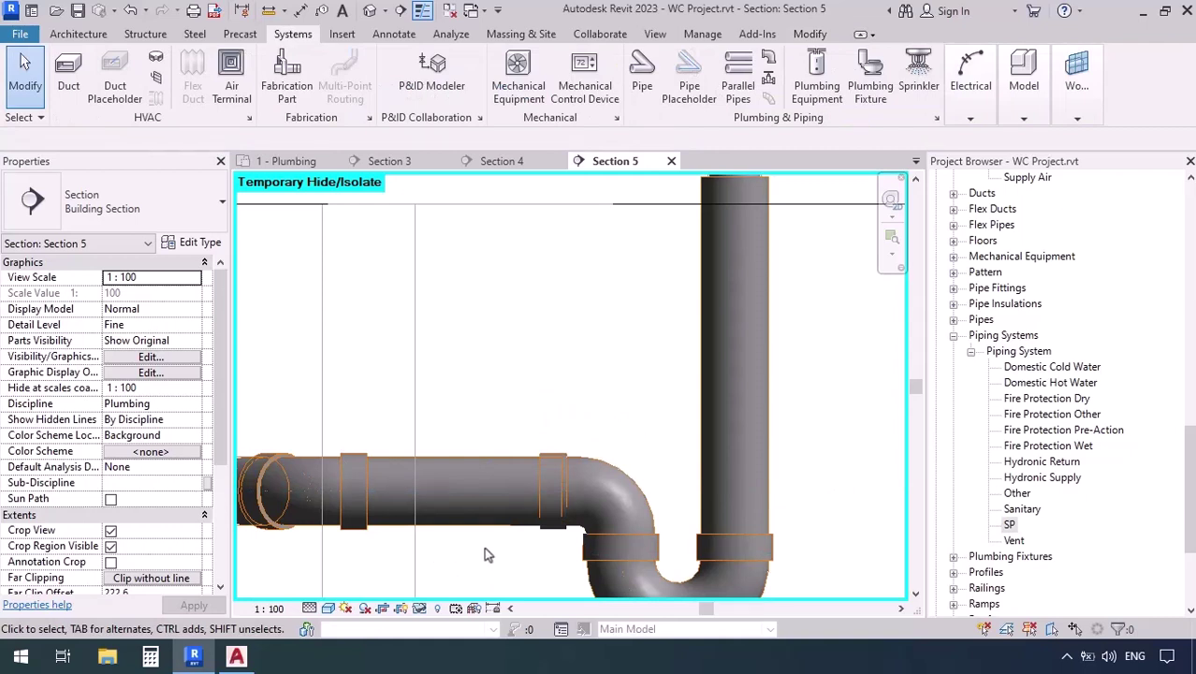
- Shorten the branch pipe's end back to the P-trap's outlet connector so the pipe and the trap connect
middle_drag(484, 546, 540, 566)
scroll(499, 455, up, 2)
click(514, 501)
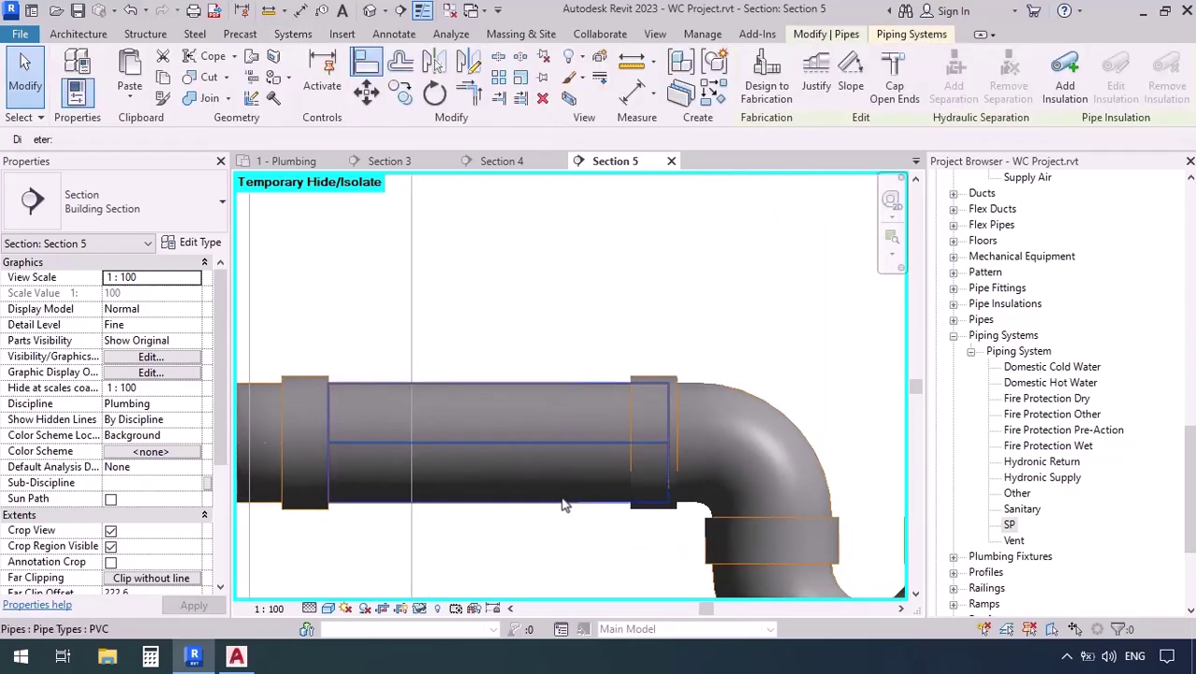
scroll(569, 459, up, 2)
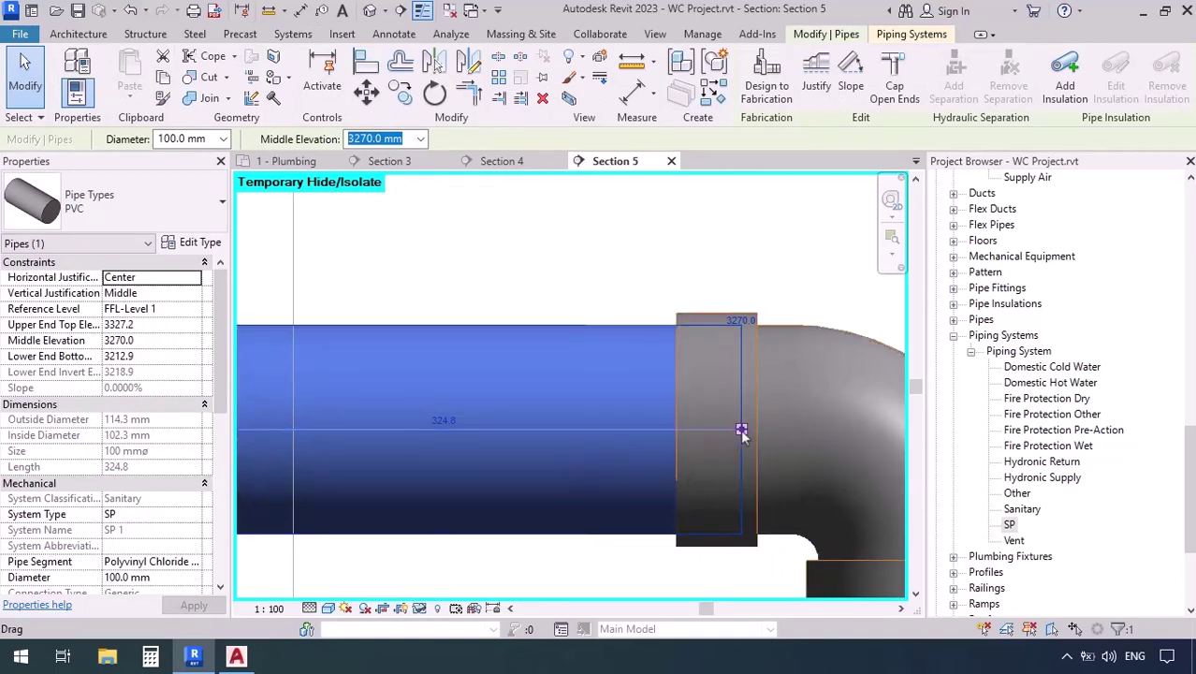
drag(741, 429, 599, 391)
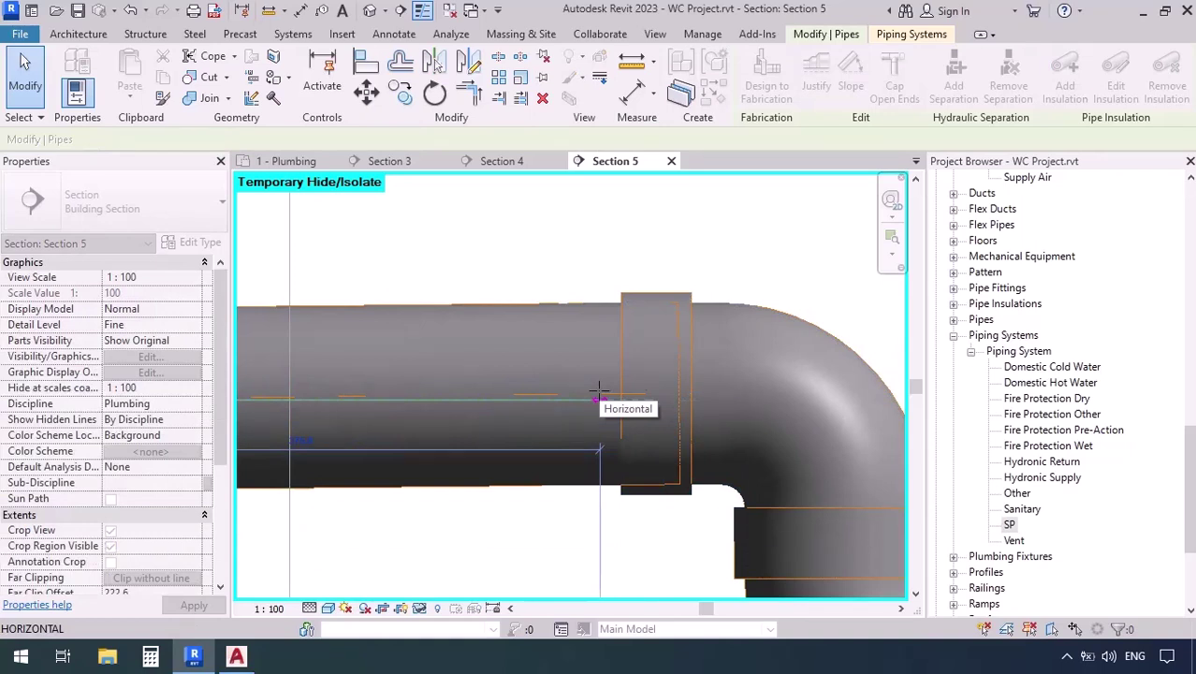
mouse_move(599, 390)
mouse_down()
mouse_move(620, 391)
mouse_move(600, 394)
mouse_up()
click(601, 394)
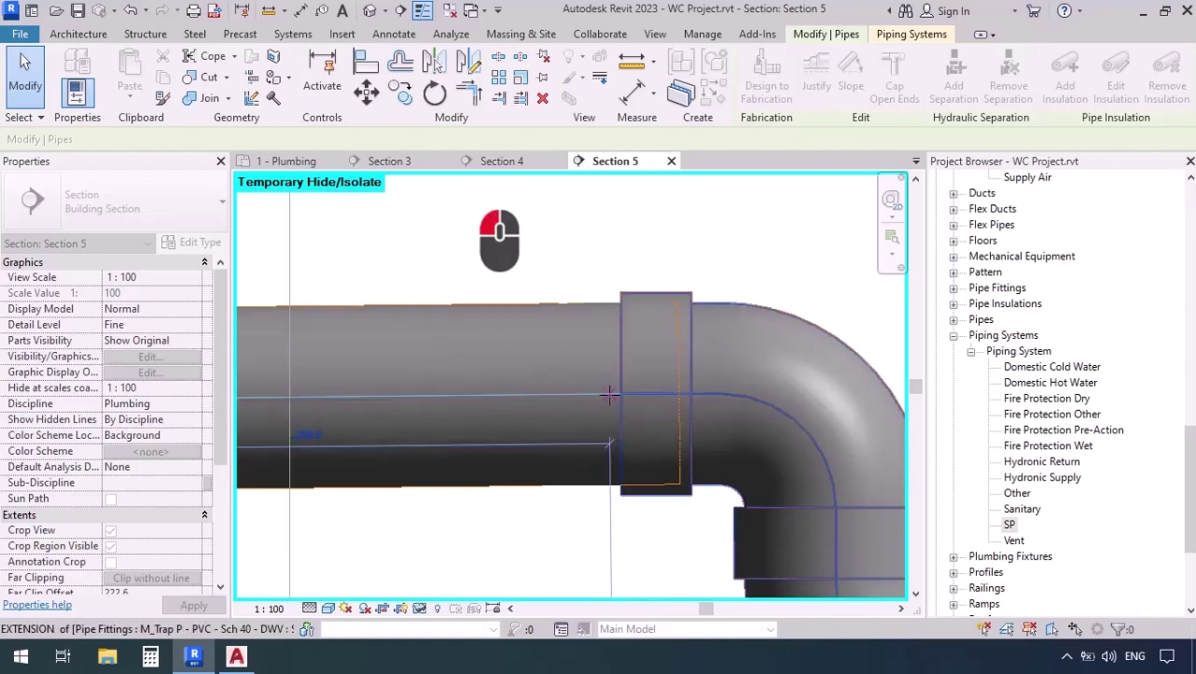
key(Tab)
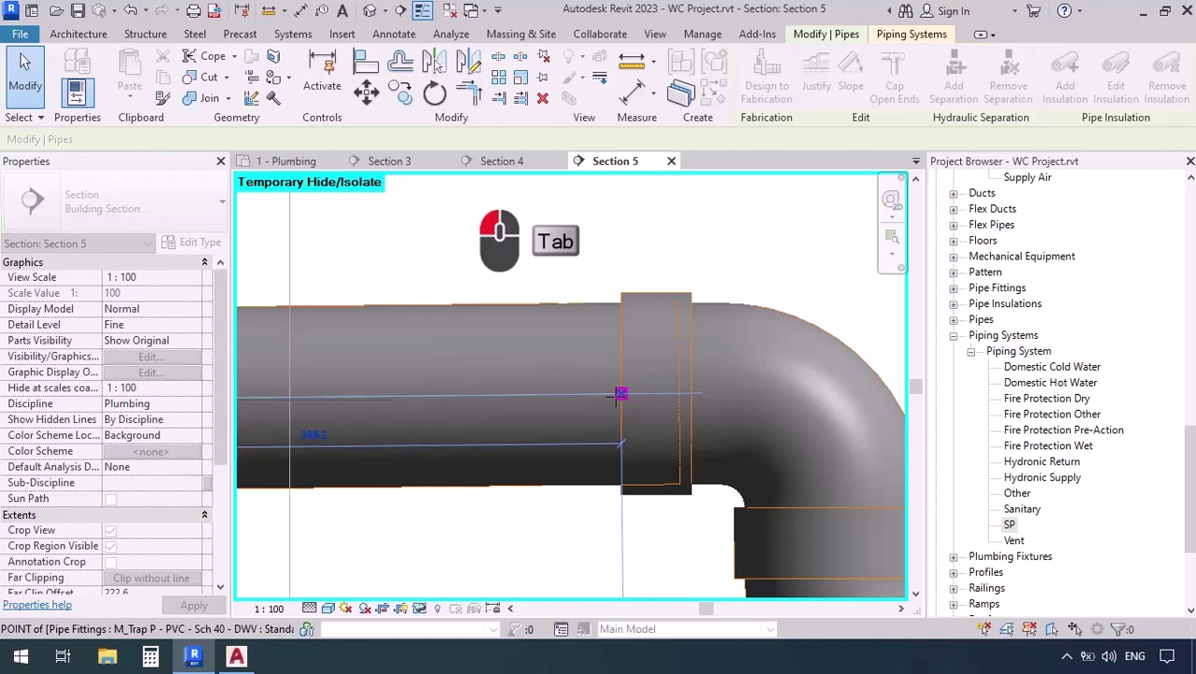
click(621, 393)
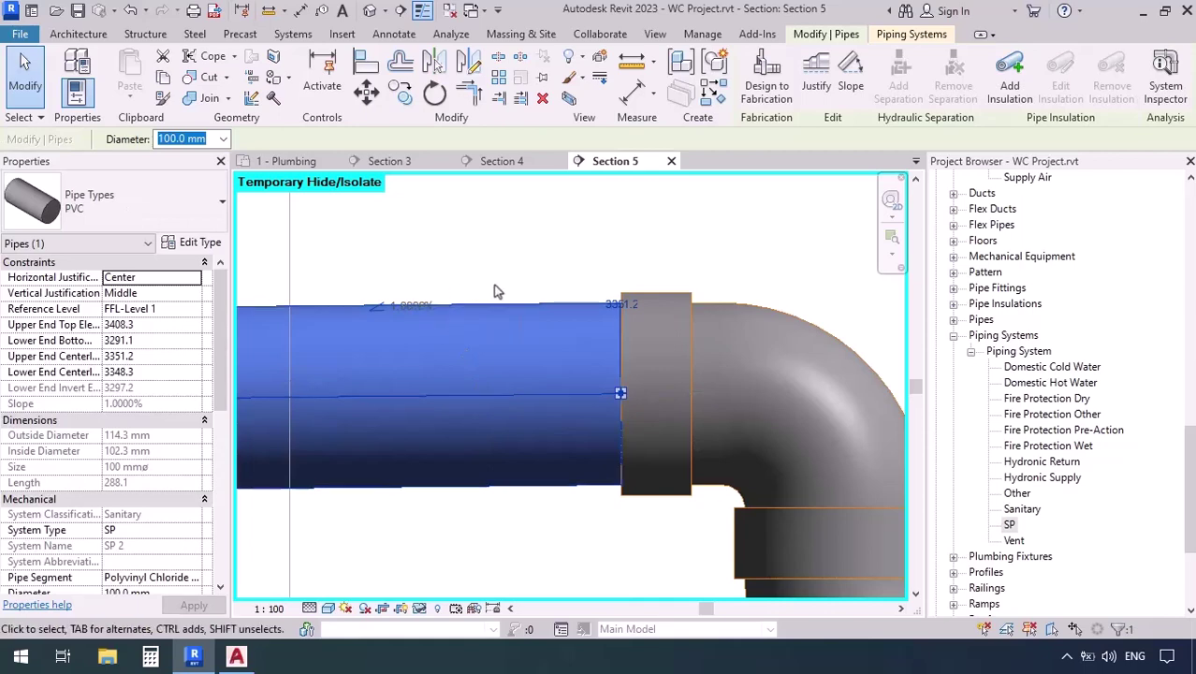
click(528, 523)
scroll(554, 382, down, 4)
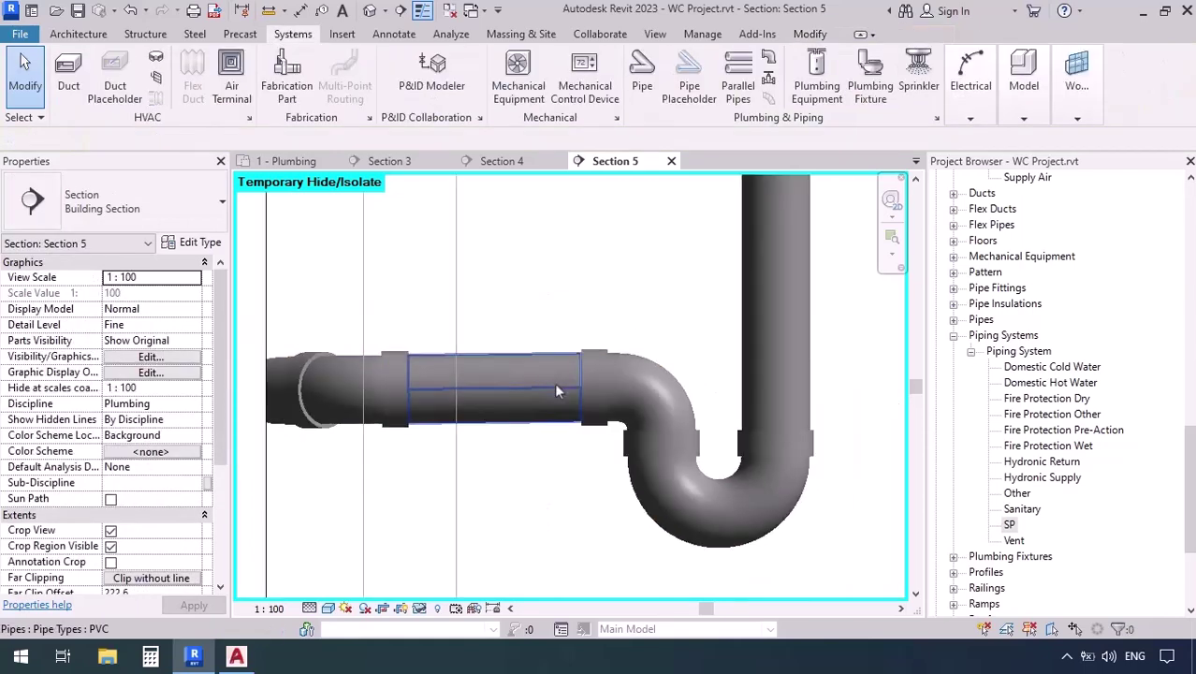
scroll(515, 457, down, 1)
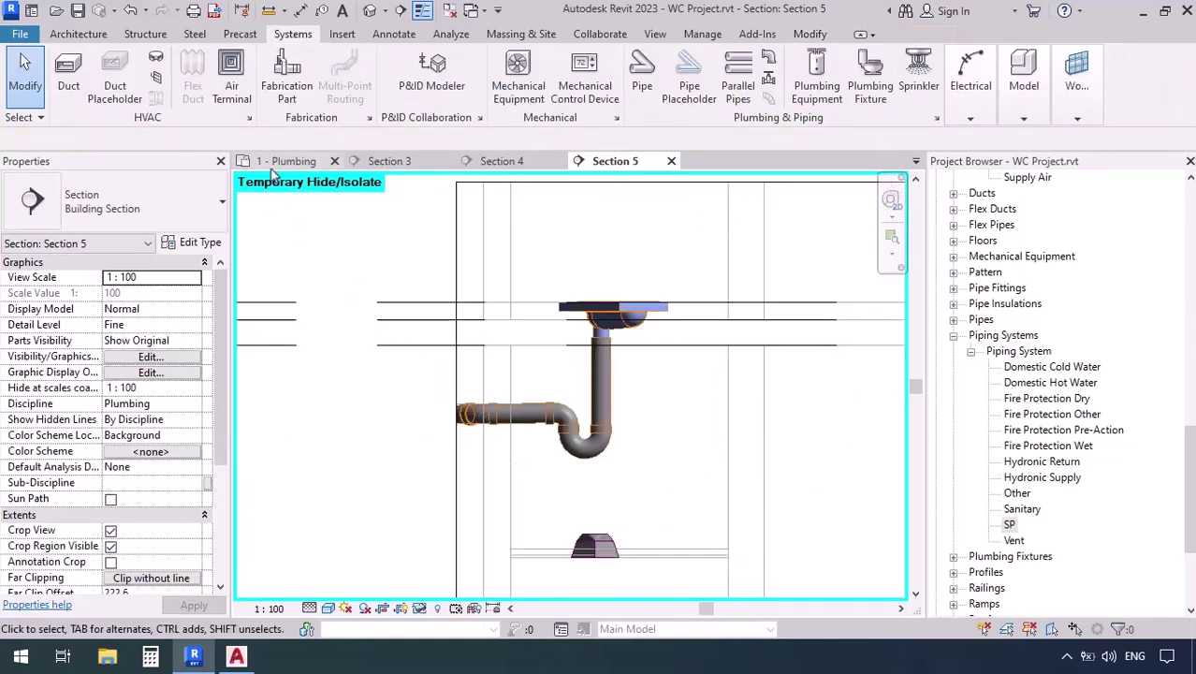
- Move the Section 5 line in the 1 - Plumbing plan across to the neighbouring Asian WC and open its view
click(285, 161)
middle_drag(378, 342, 496, 433)
scroll(449, 354, up, 8)
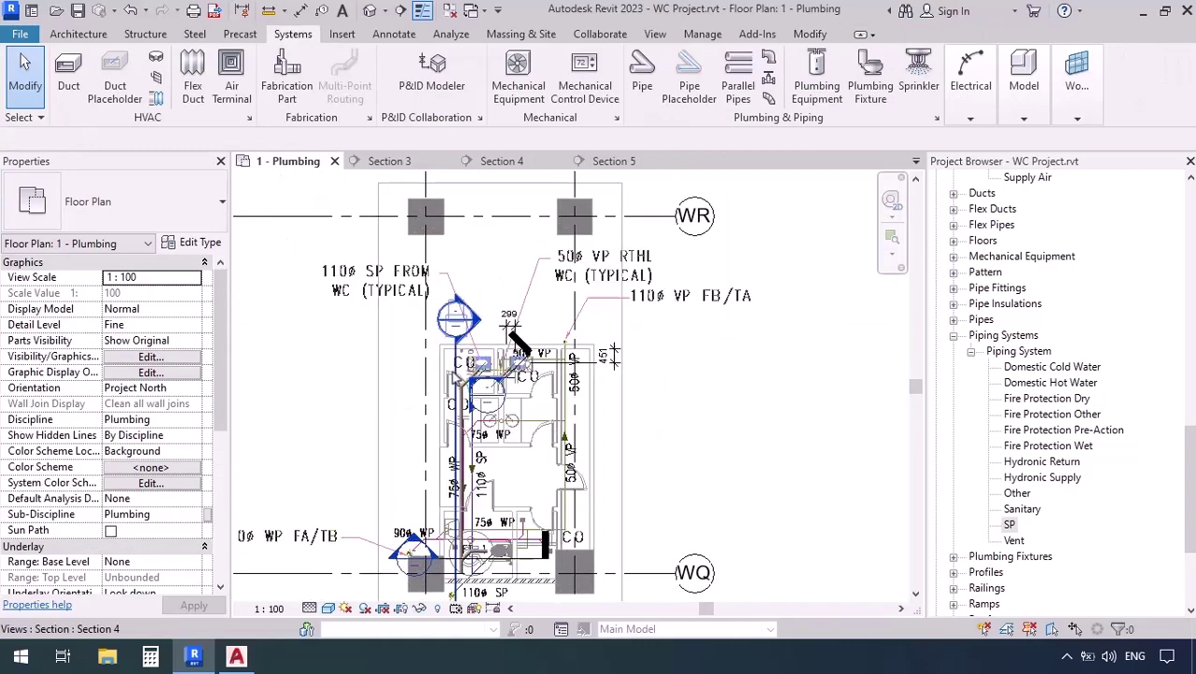
scroll(738, 464, up, 4)
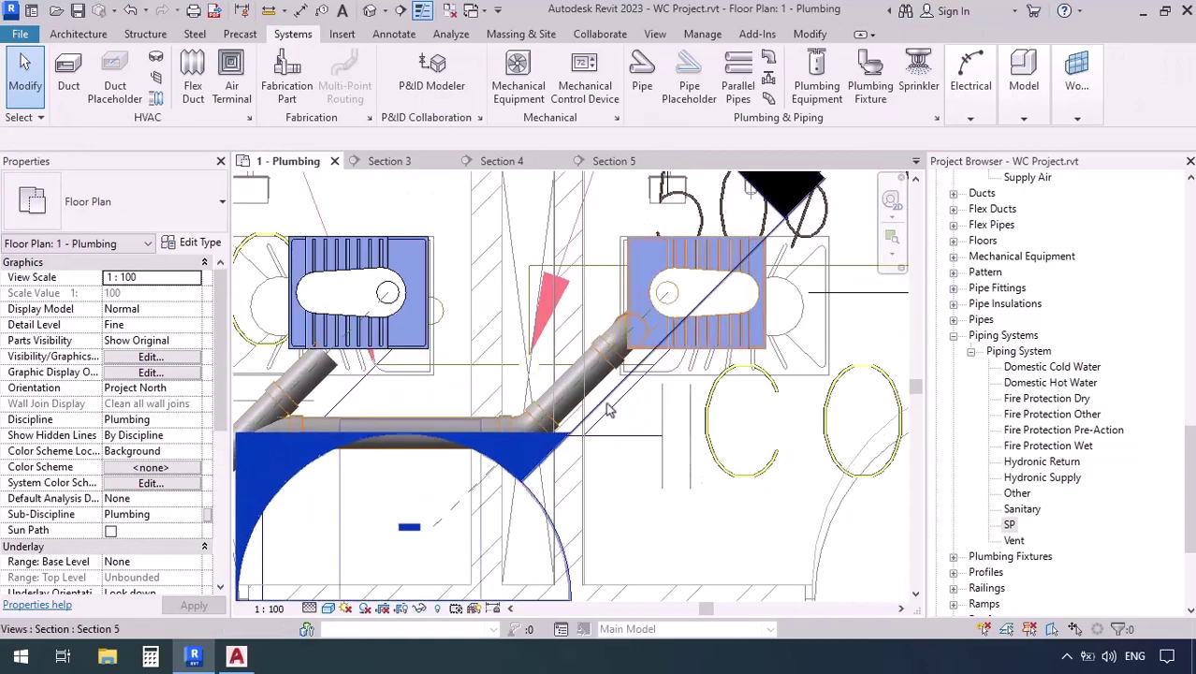
click(610, 403)
drag(610, 403, 327, 396)
right_click(322, 398)
click(403, 187)
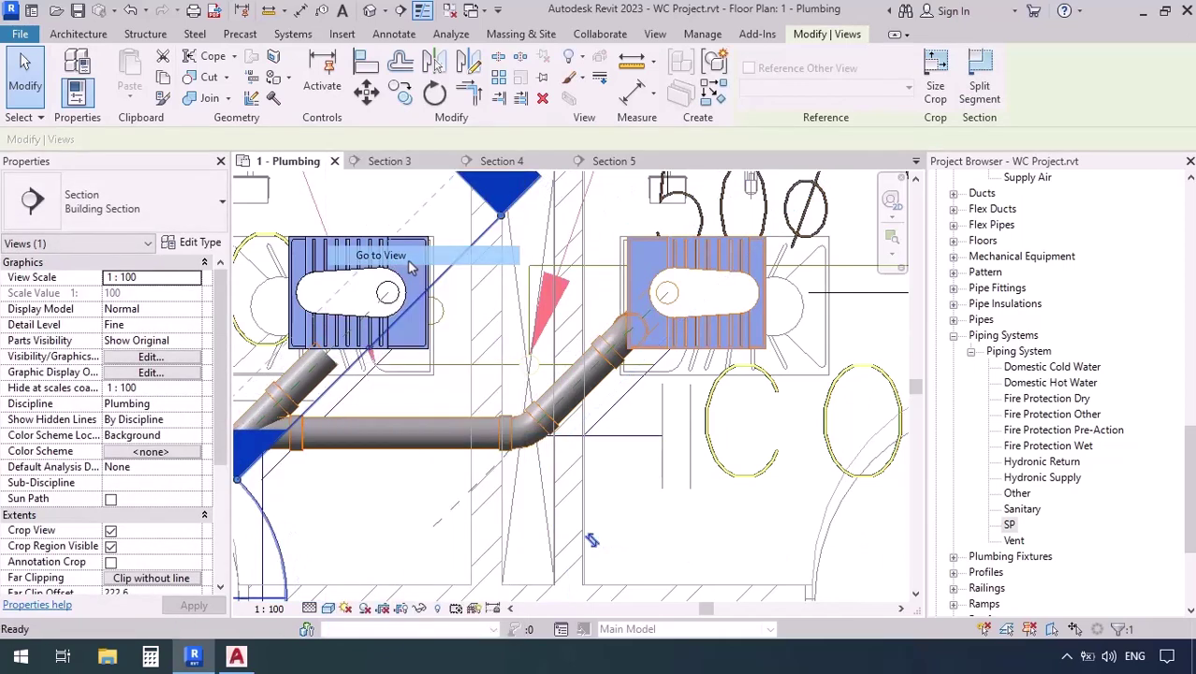
- Delete the round flex duct below the second Asian WC in Section 5
scroll(578, 404, up, 1)
click(579, 408)
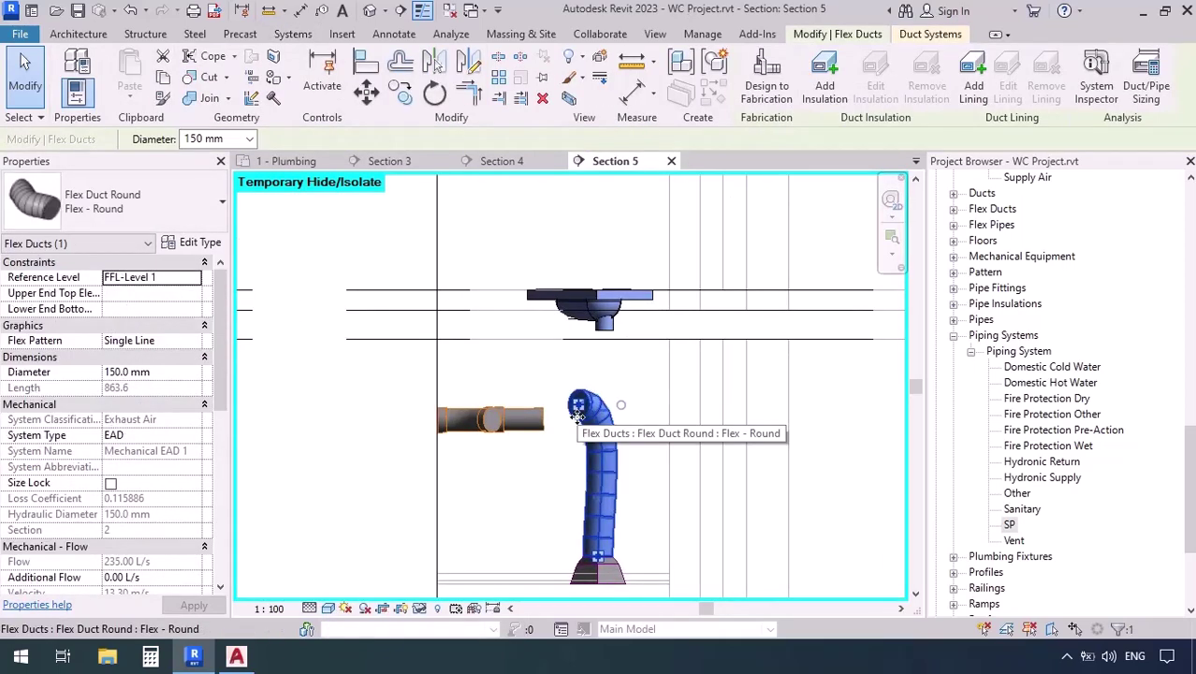
key(Delete)
- Draw a vertical 100 mm PVC pipe on the SP system from the second Asian WC's outlet down to just above the branch pipe
middle_drag(600, 459, 590, 423)
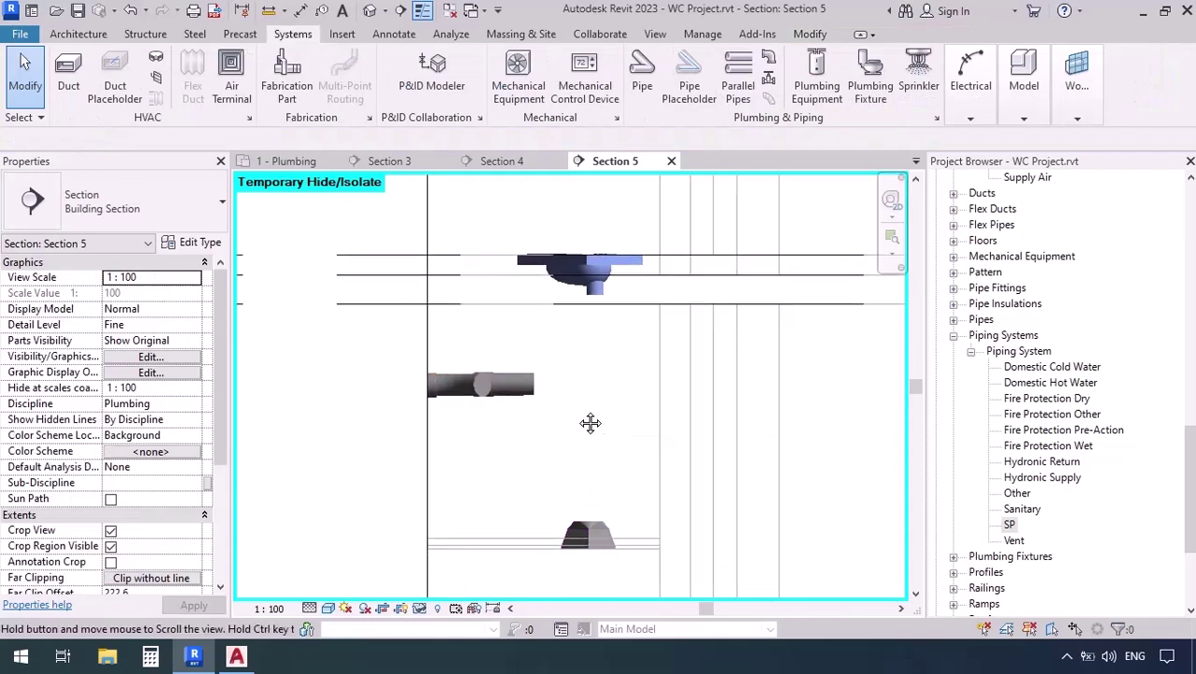
key(p)
key(i)
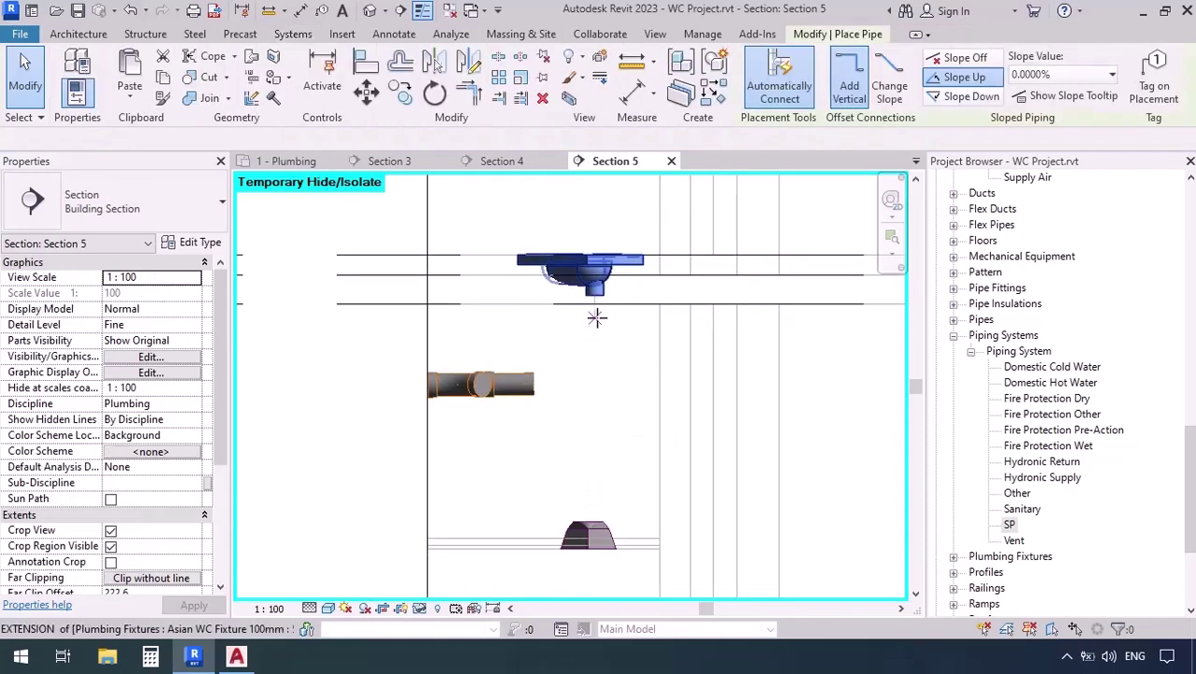
scroll(594, 281, up, 3)
click(589, 259)
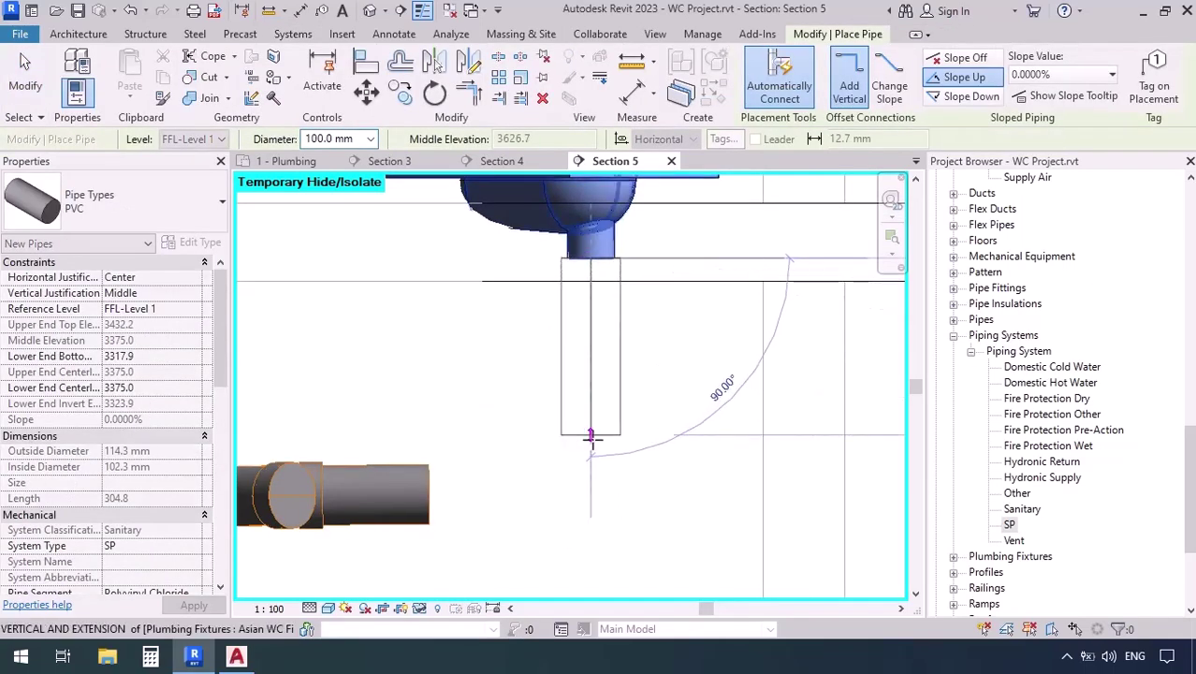
click(589, 458)
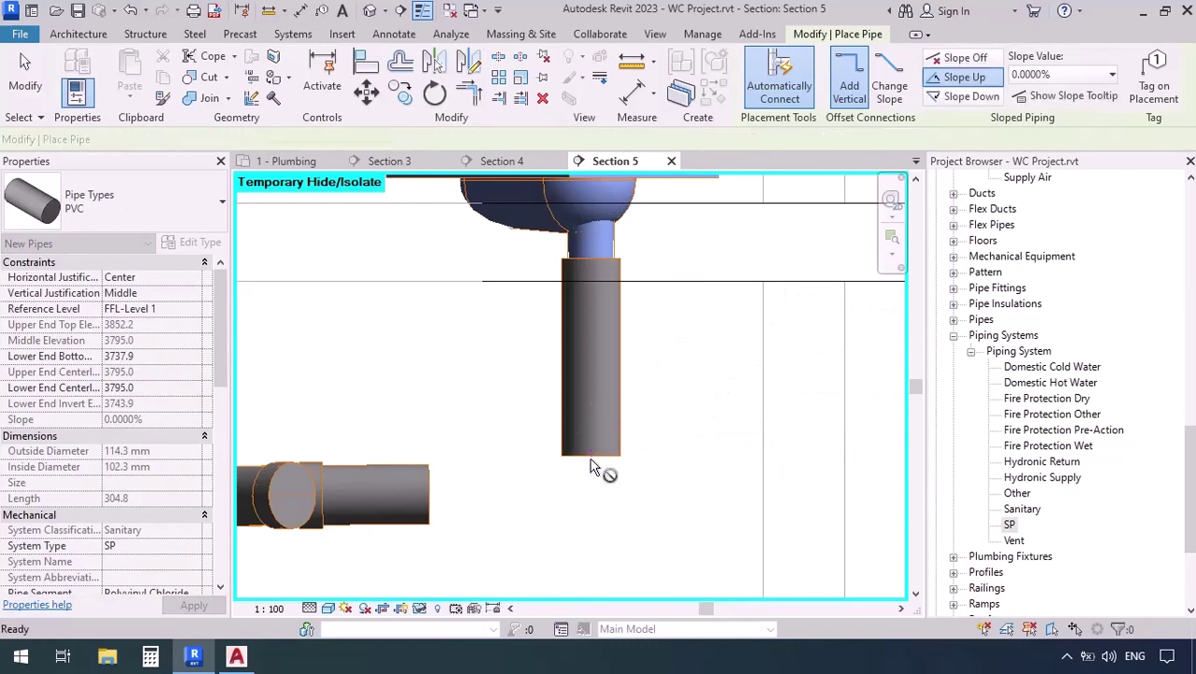
key(Escape)
key(Escape)
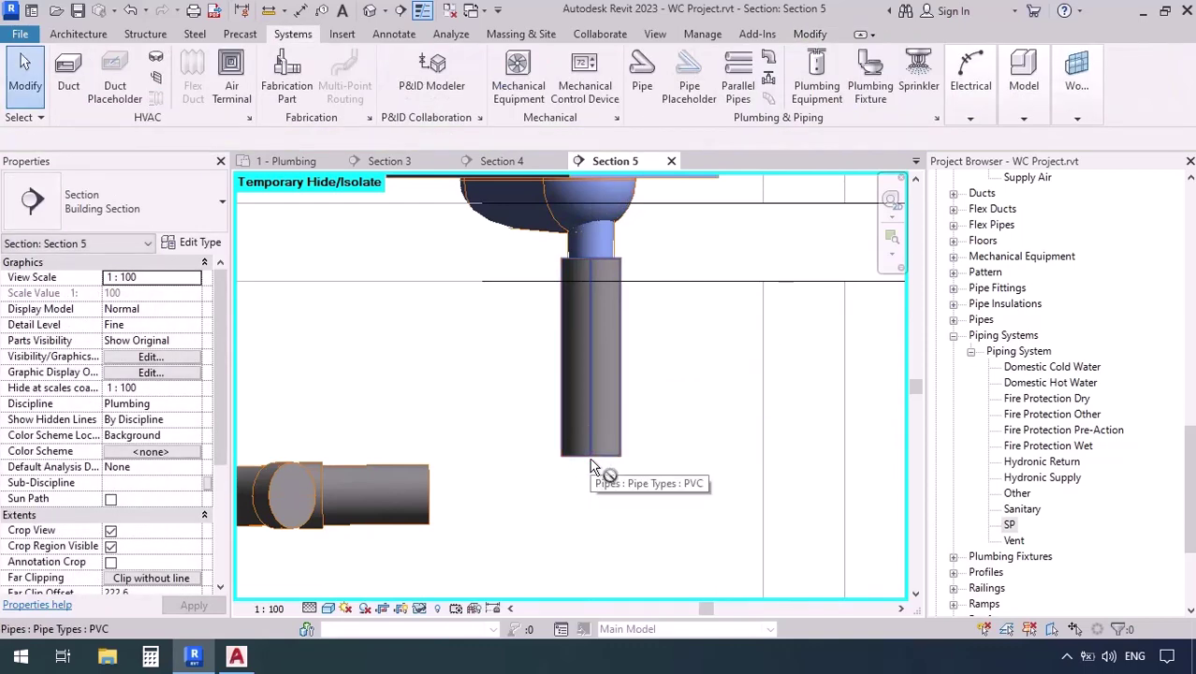
- Place the M_Trap P - PVC - Sch 40 - DWV fitting on the second WC's vertical pipe end and rotate its outlet toward the branch
key(p)
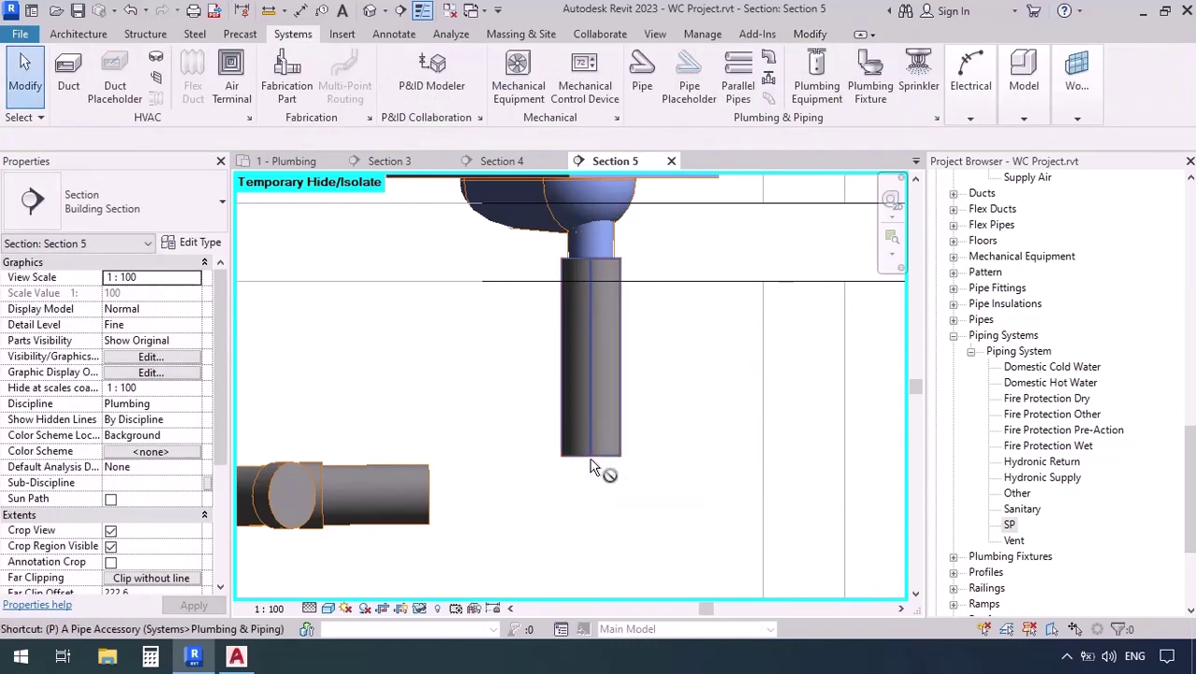
key(f)
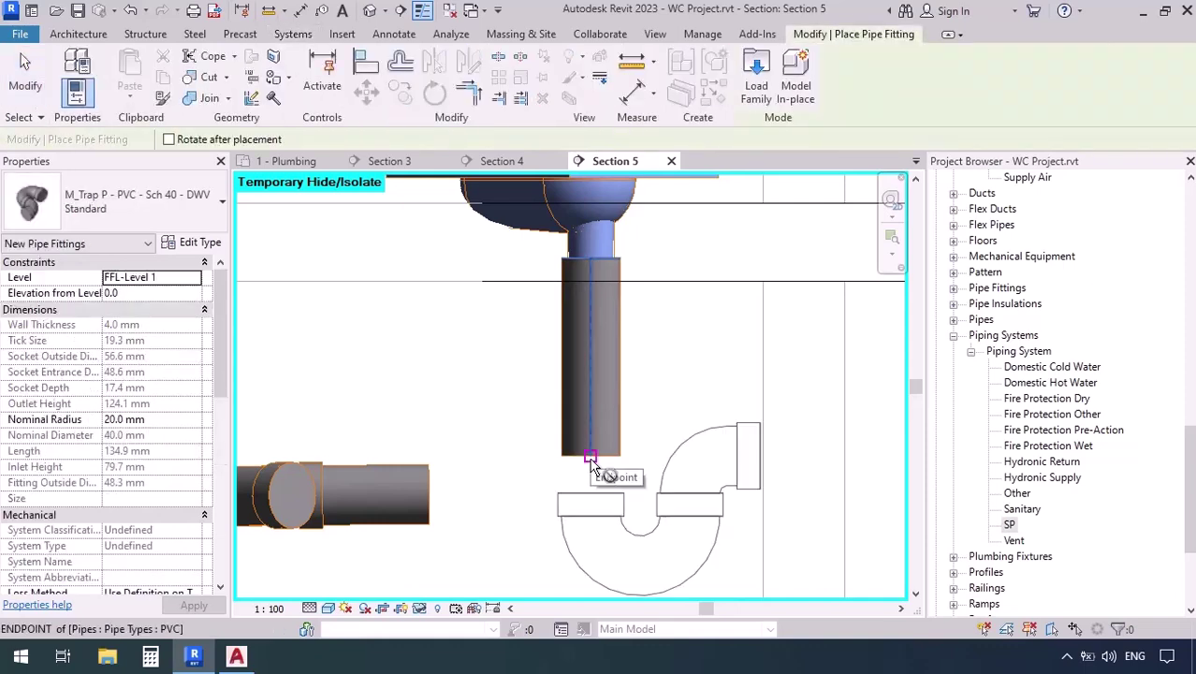
click(590, 458)
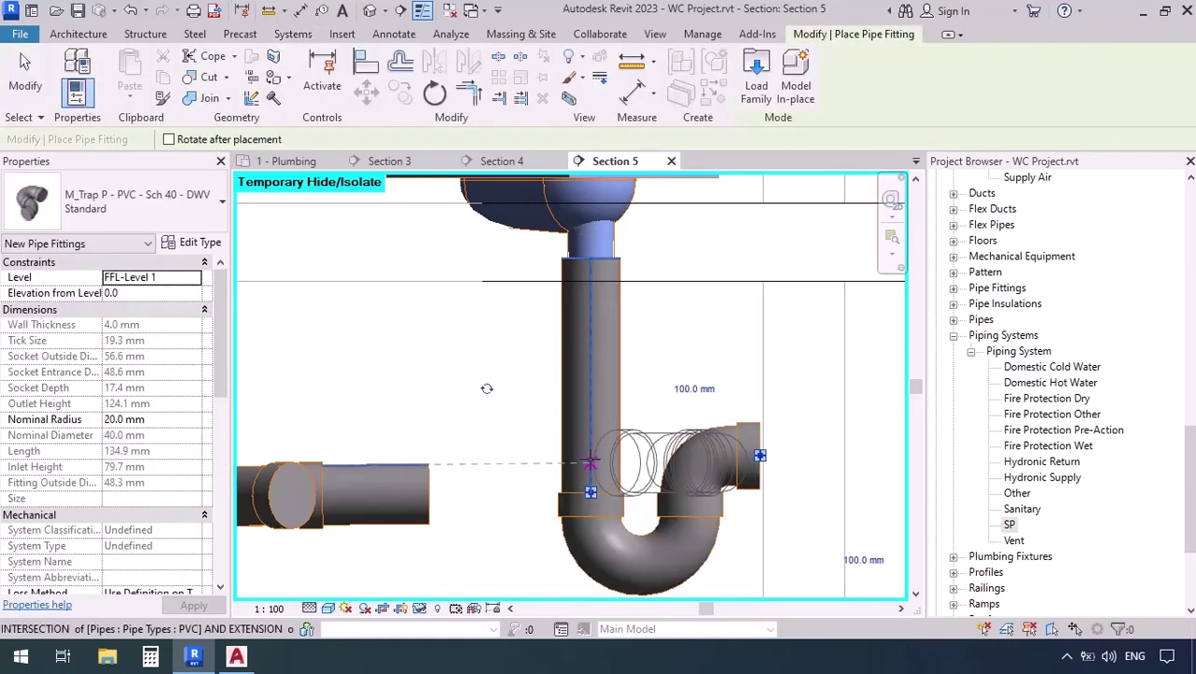
key(space)
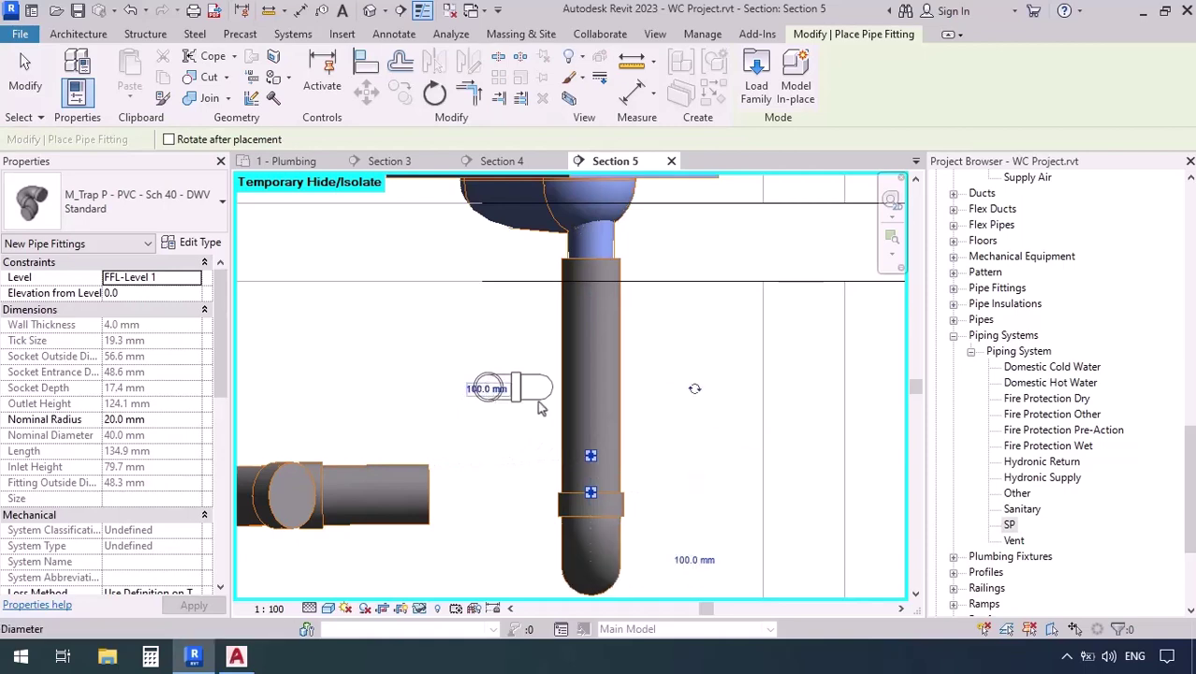
key(space)
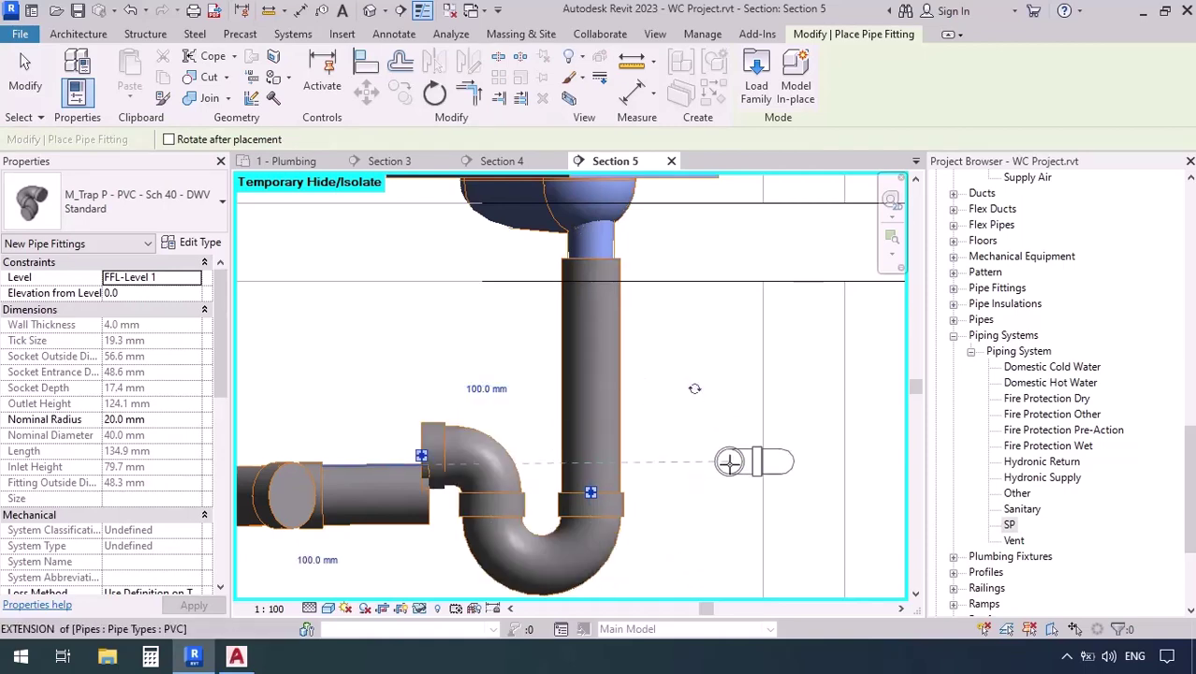
key(Escape)
key(Escape)
- Align the second P-trap's outlet centre with the centerline of its branch pipe
middle_drag(468, 526, 602, 426)
scroll(582, 420, up, 2)
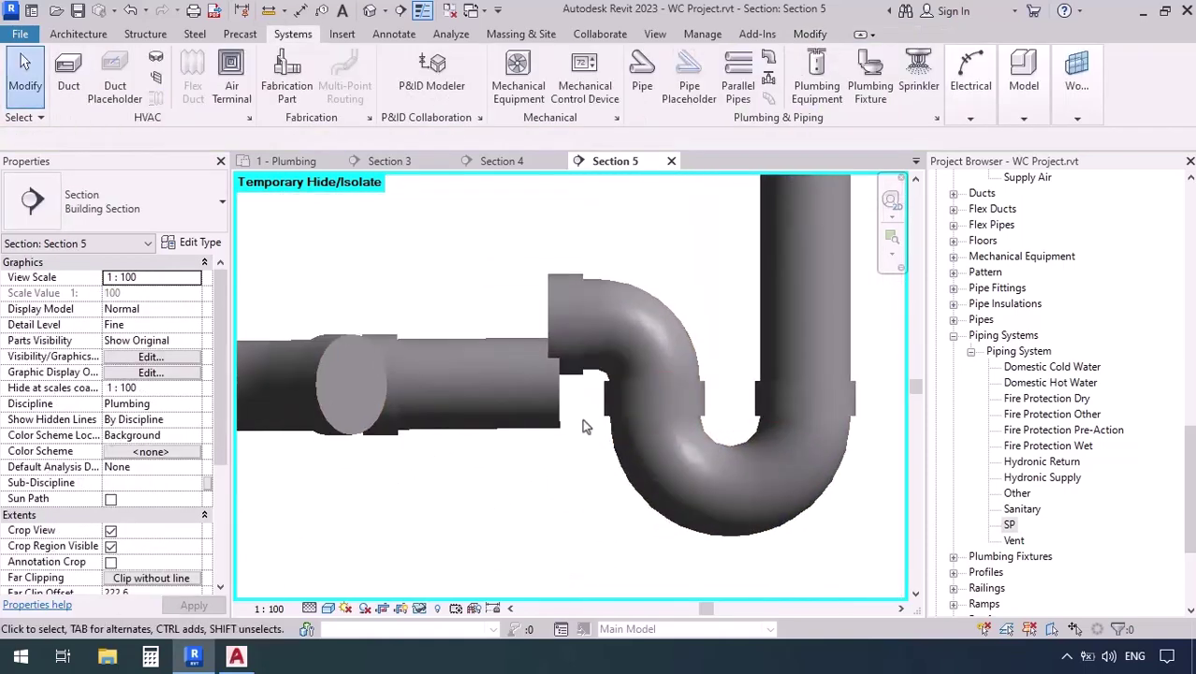
key(a)
key(l)
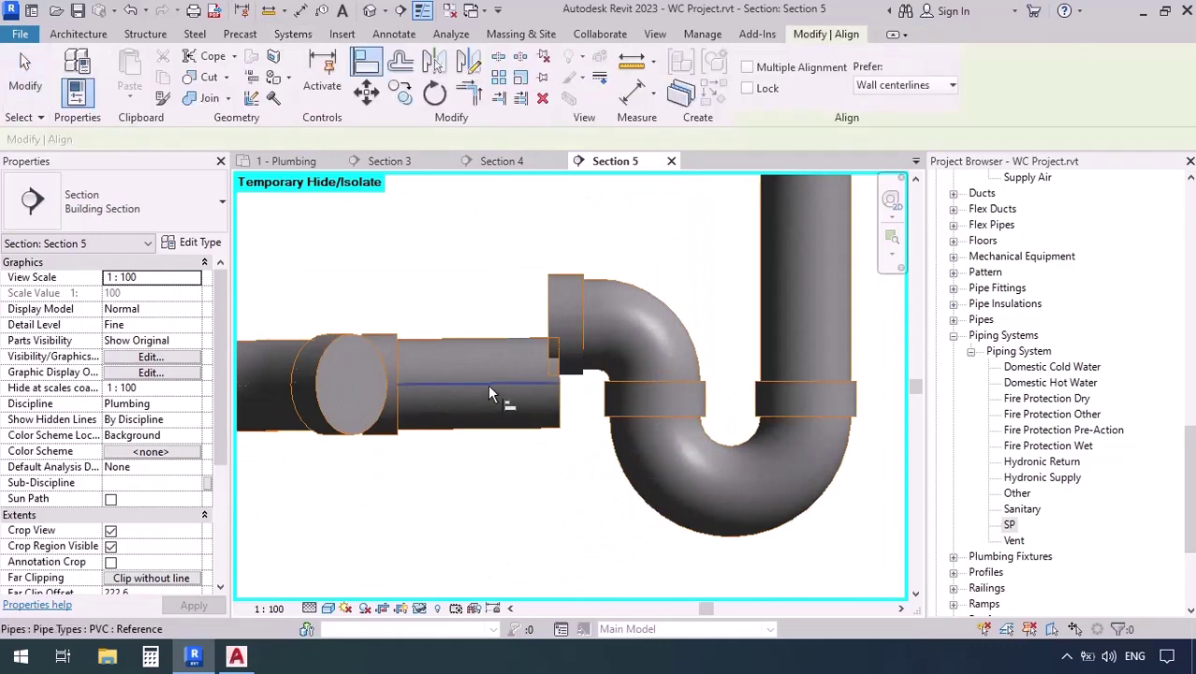
click(487, 384)
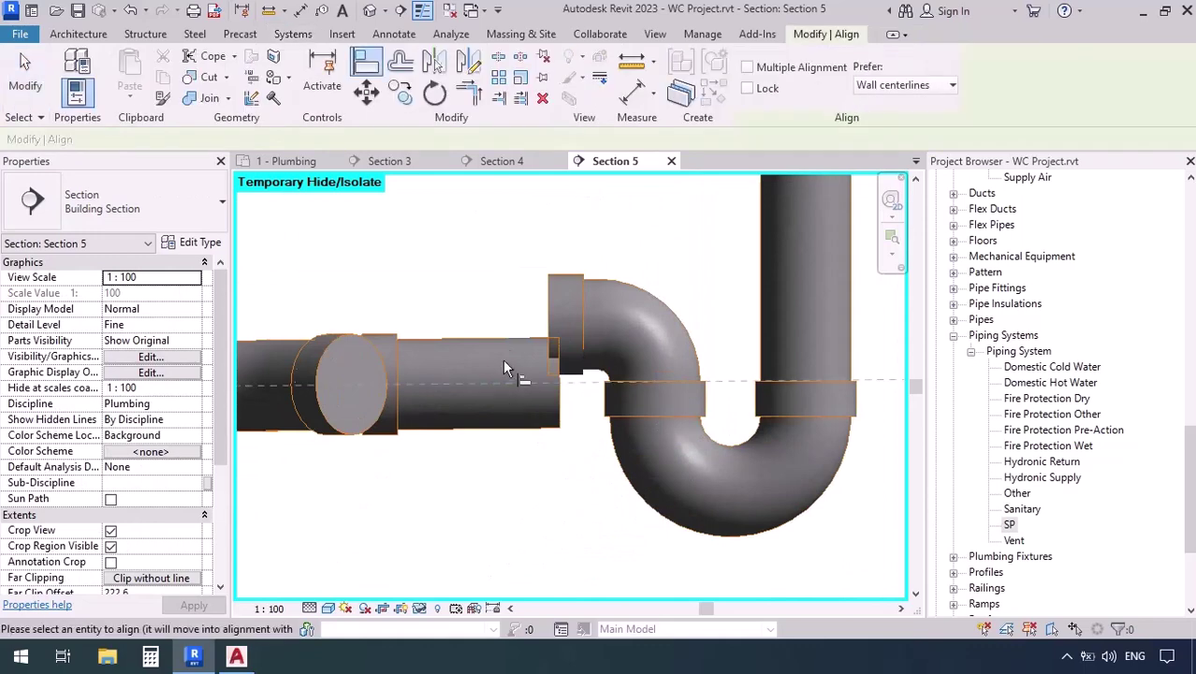
click(550, 329)
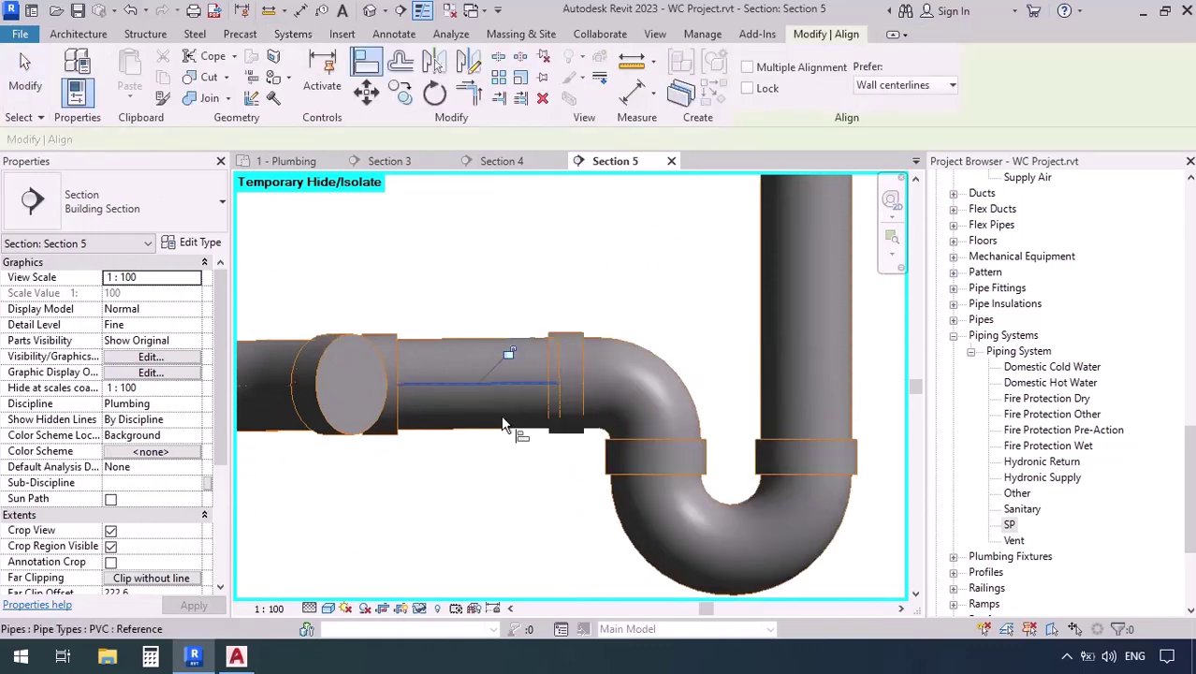
key(Escape)
- Pull the second branch pipe's overlapping end back to its P-trap's outlet connector to join them
scroll(471, 338, up, 3)
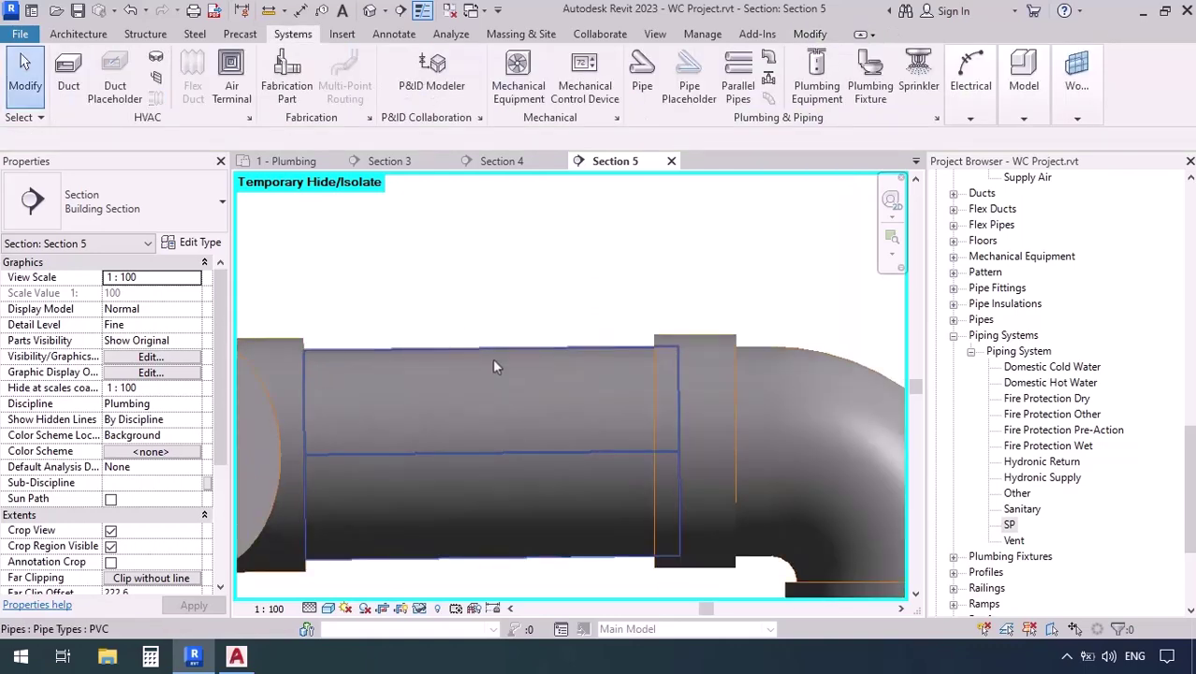
middle_drag(492, 357, 492, 421)
scroll(491, 421, up, 1)
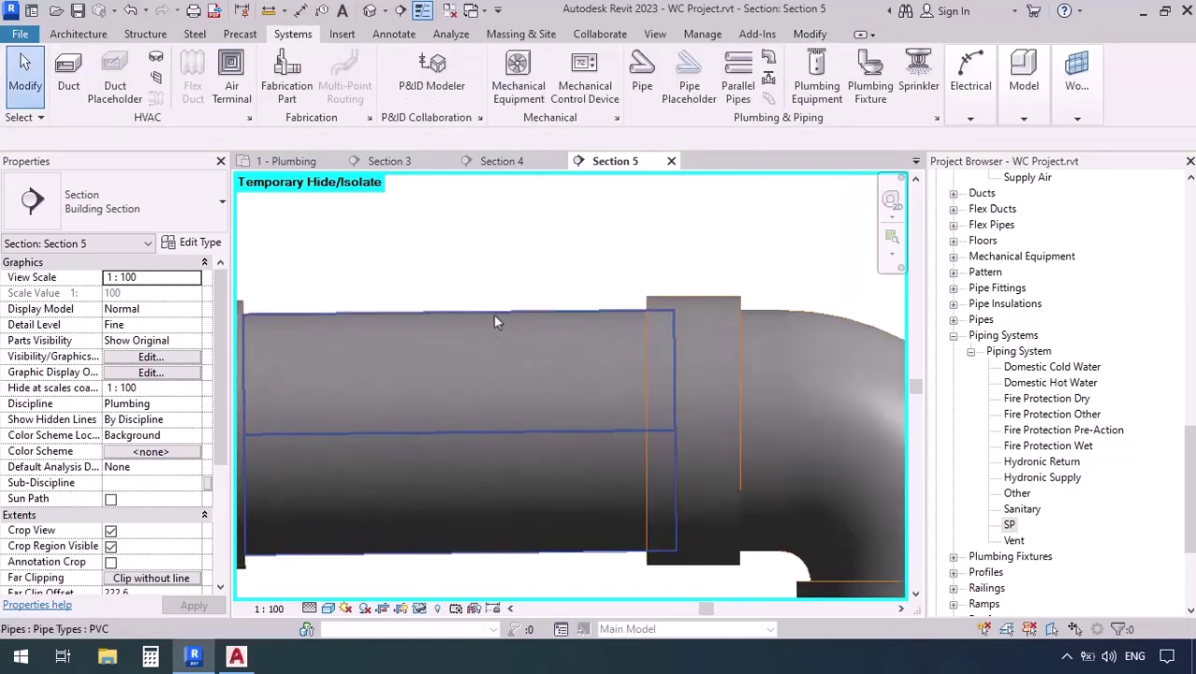
click(536, 428)
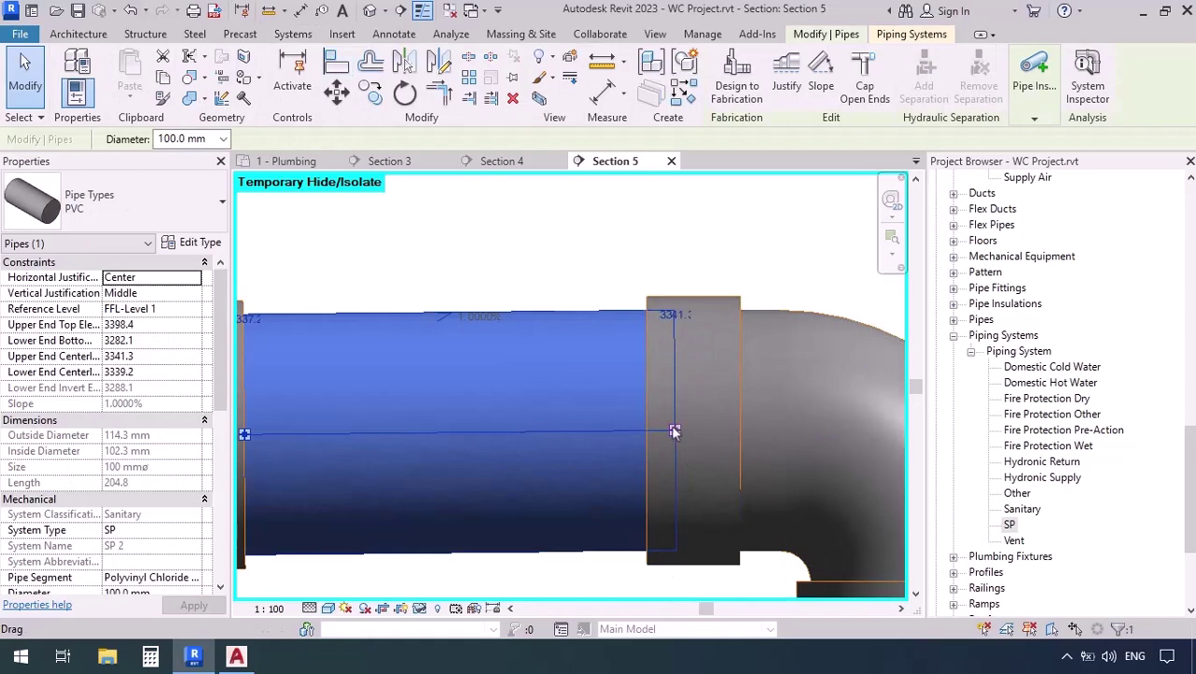
drag(674, 431, 633, 430)
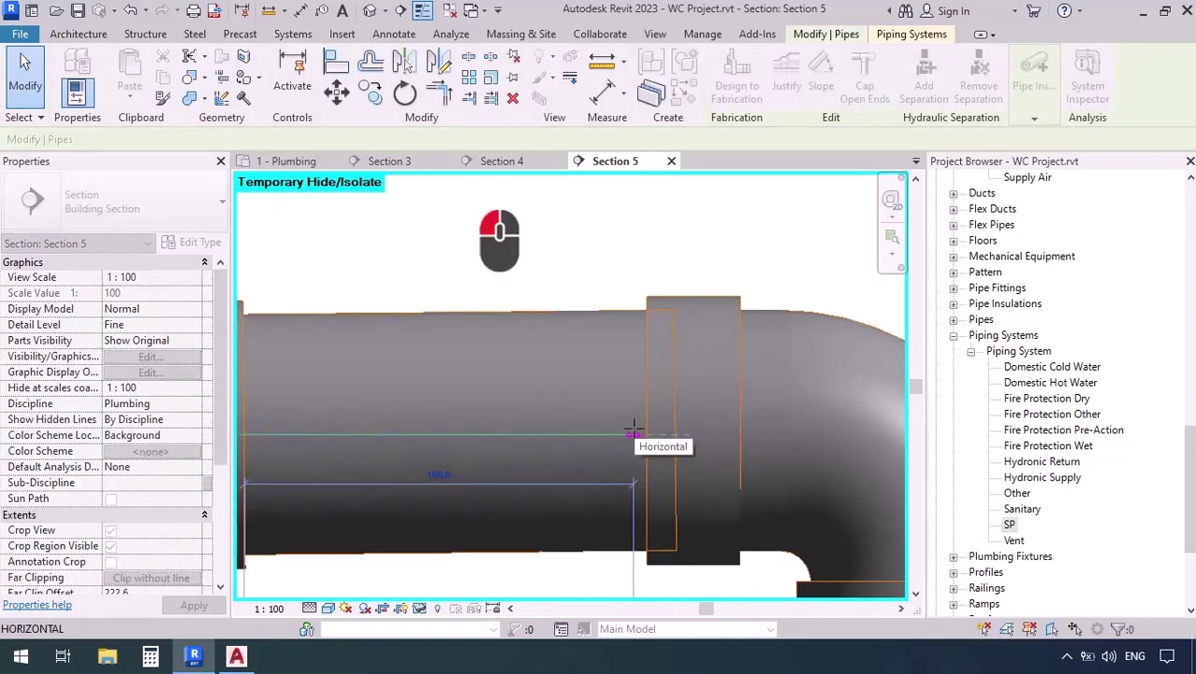
drag(633, 431, 645, 429)
key(Tab)
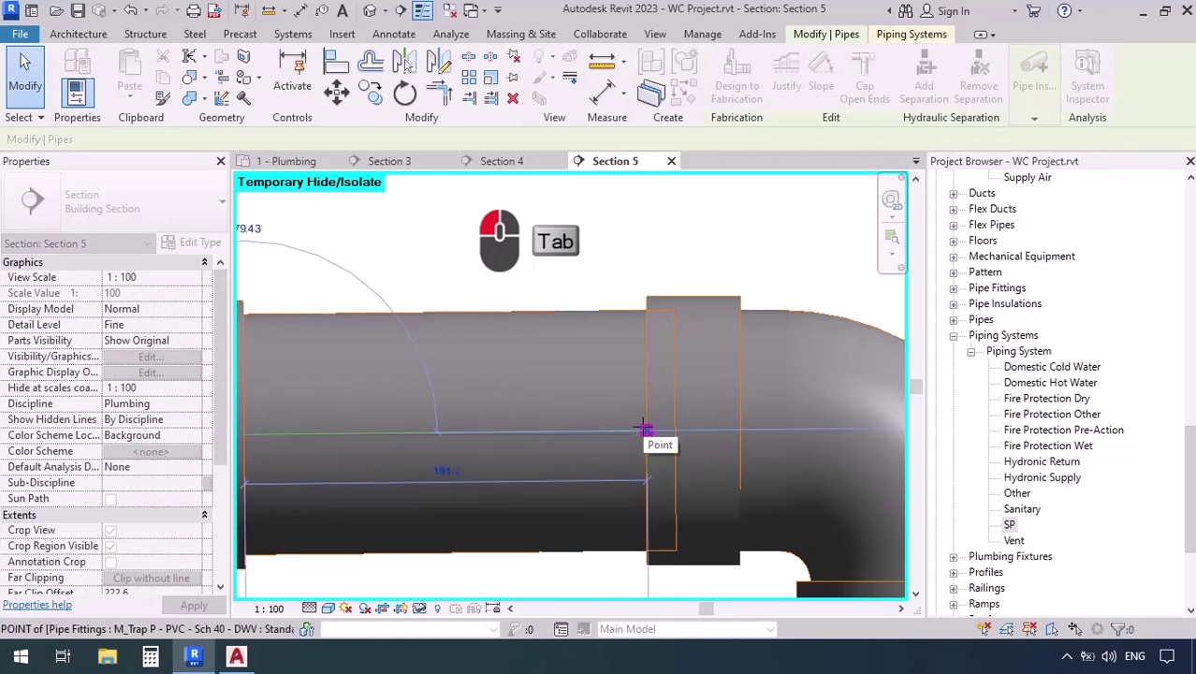
drag(645, 430, 645, 430)
click(470, 477)
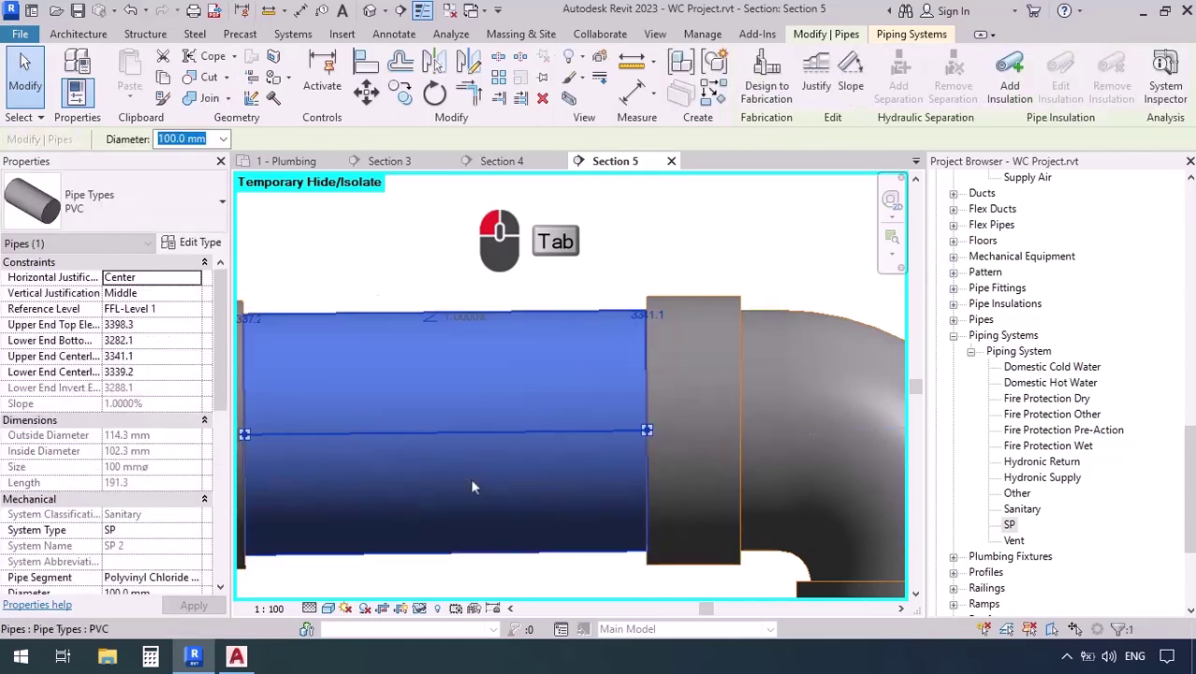
- Select the whole connected run from the branch to the second Asian WC to check its connectivity
scroll(472, 479, down, 5)
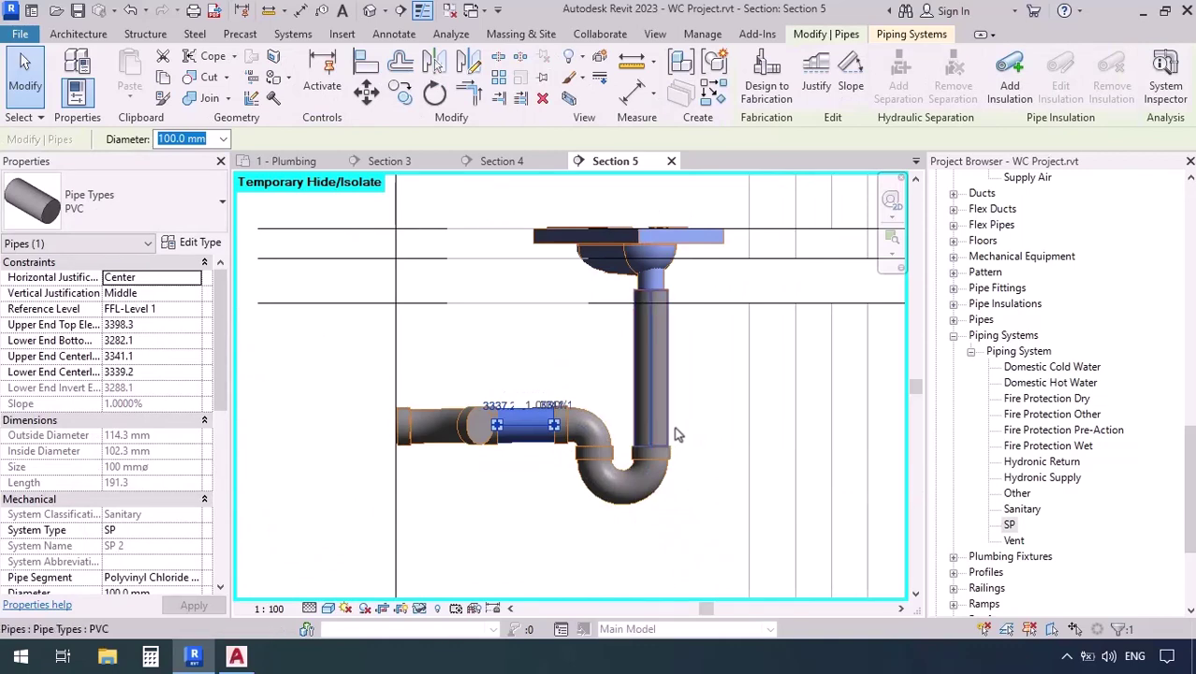
key(Tab)
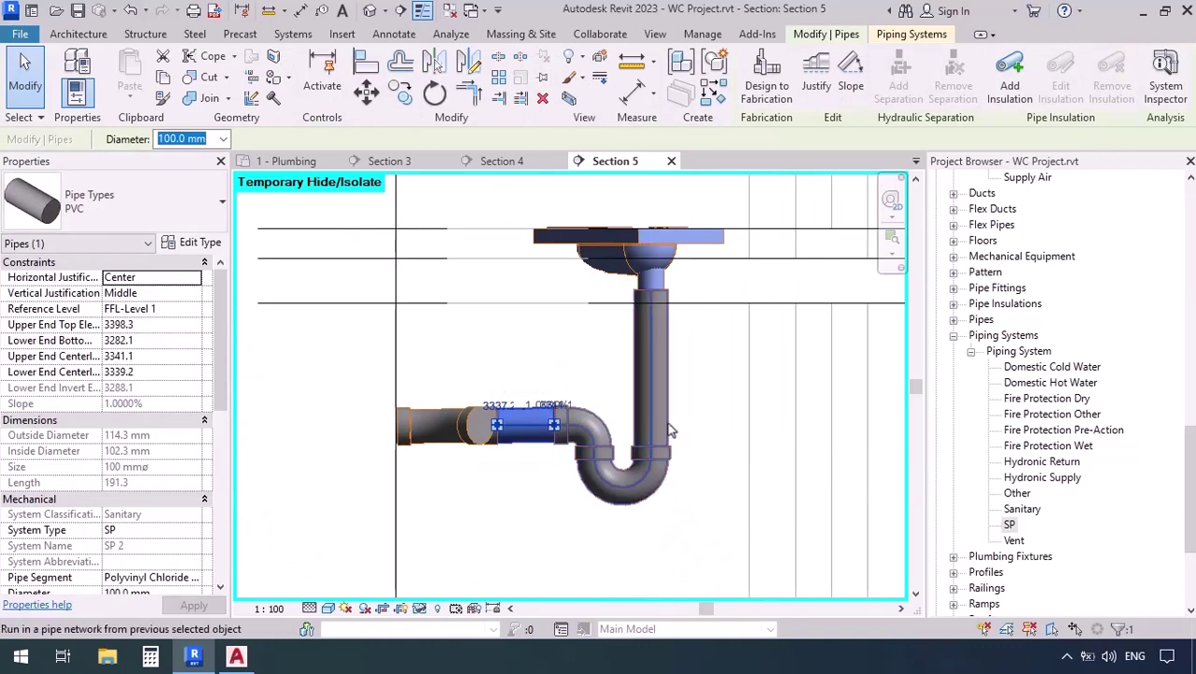
key(Tab)
click(670, 430)
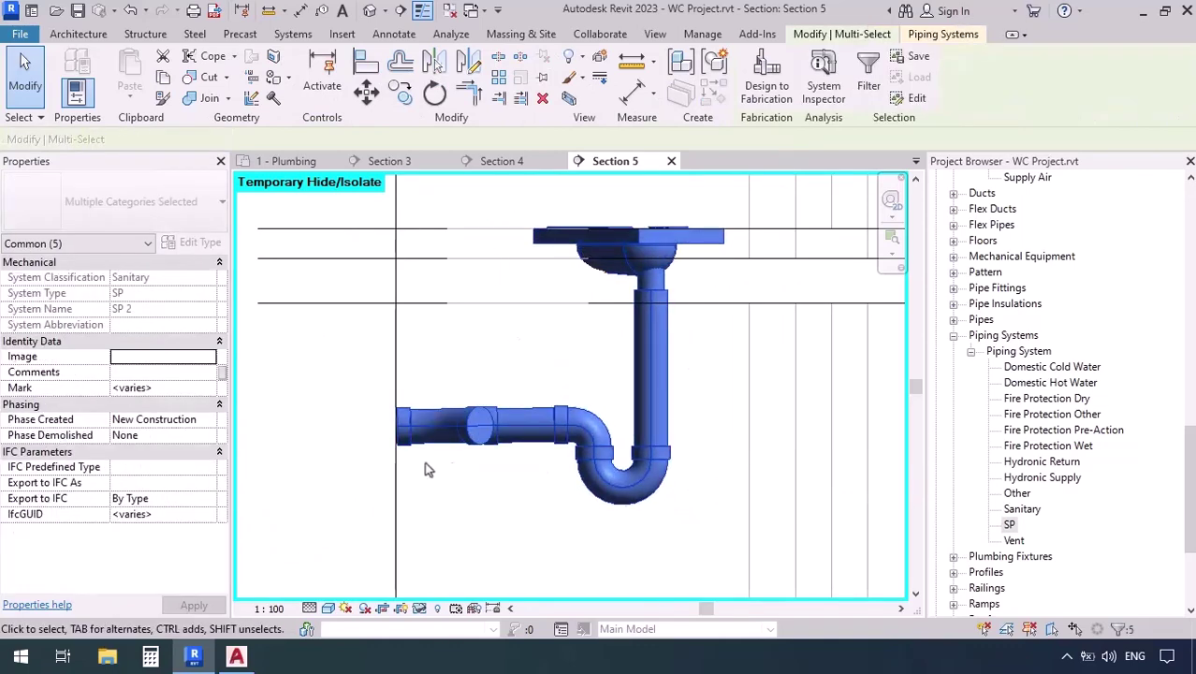
- Isolate both Asian WCs and their connected branch piping from the plumbing floor plan in a 3D selection box
click(289, 454)
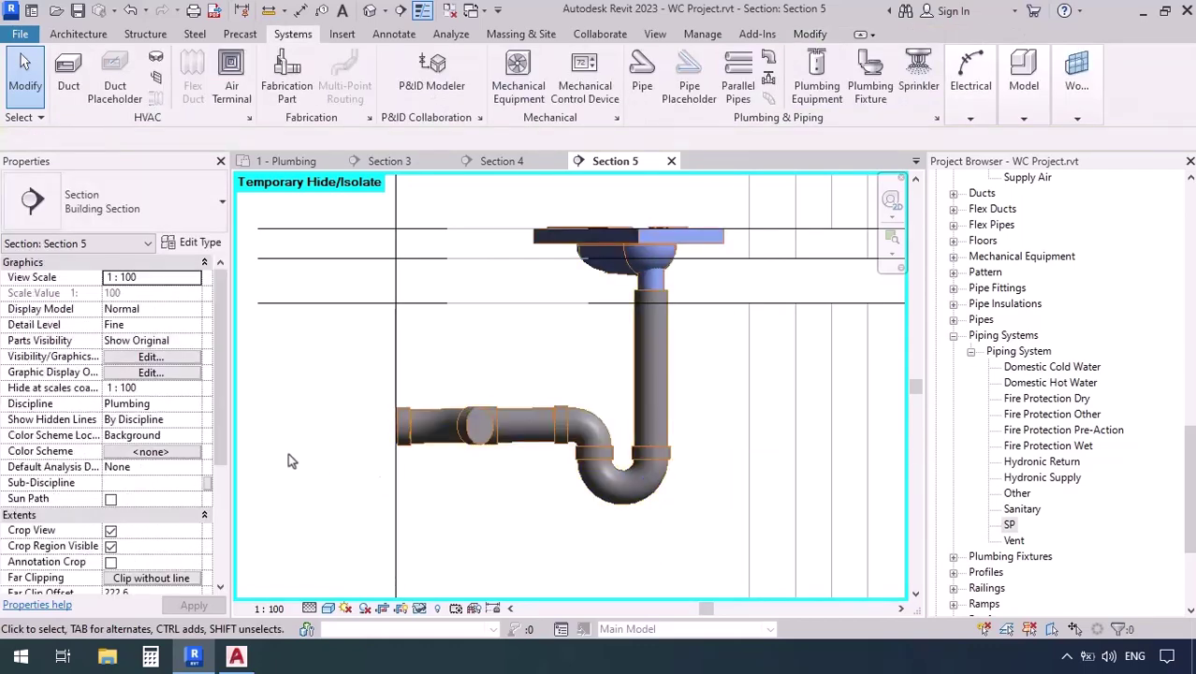
scroll(300, 462, down, 3)
scroll(510, 419, down, 2)
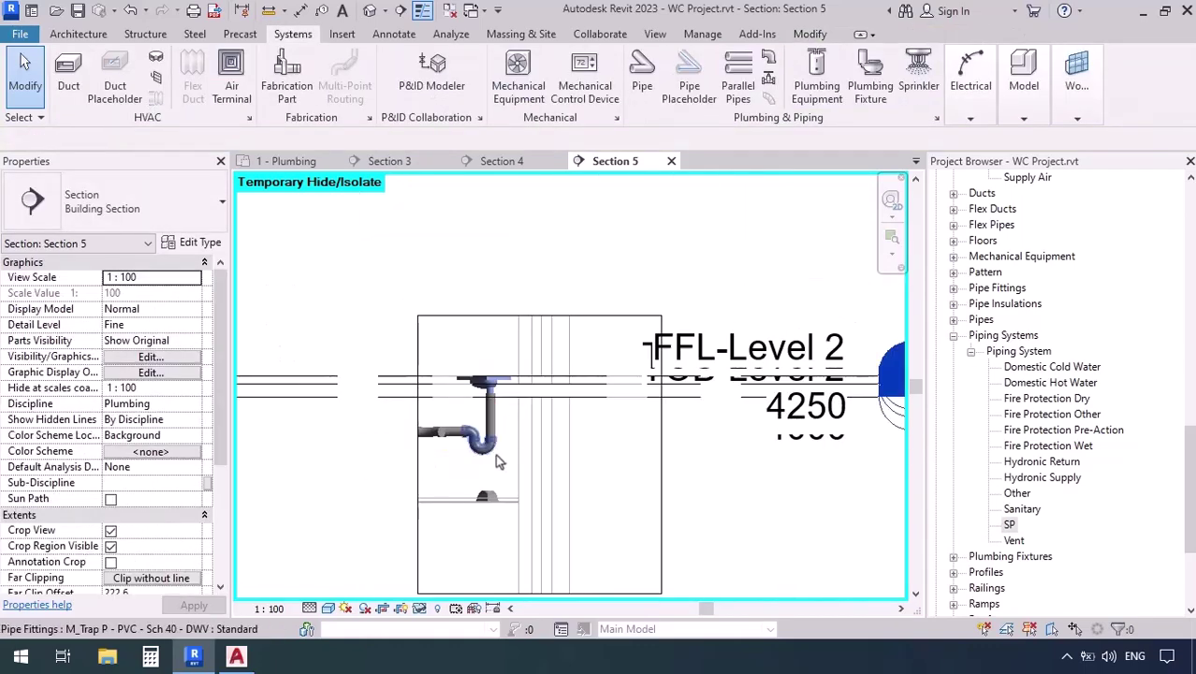
click(286, 161)
scroll(471, 396, down, 3)
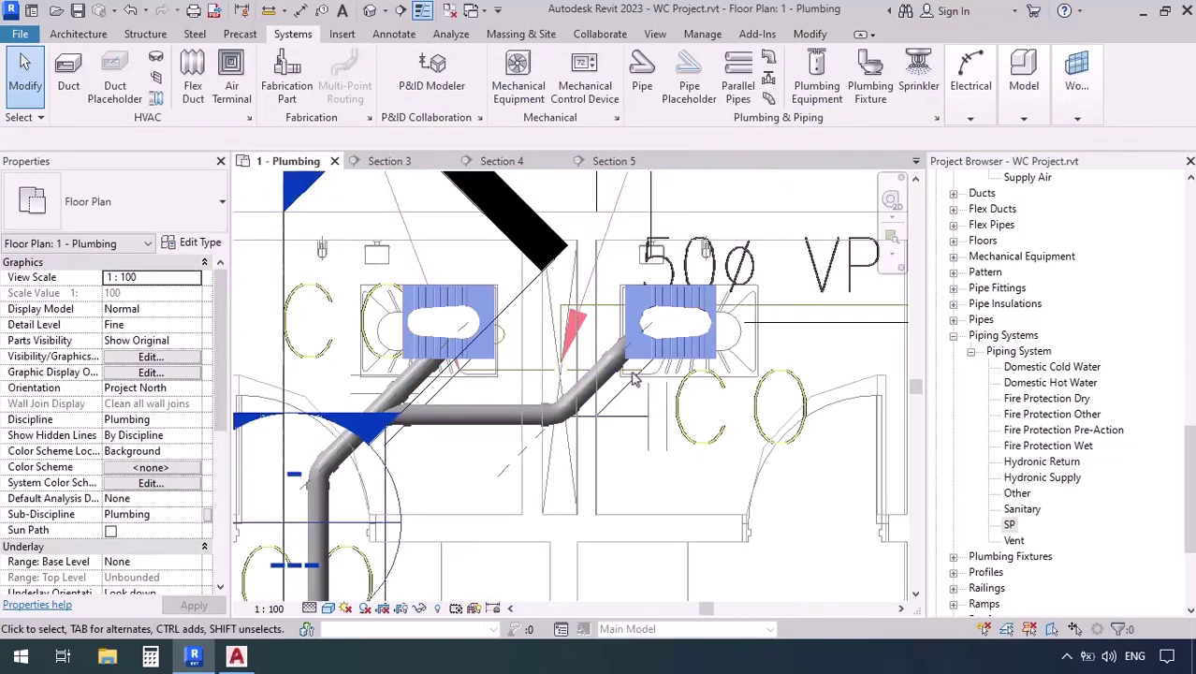
drag(314, 260, 743, 444)
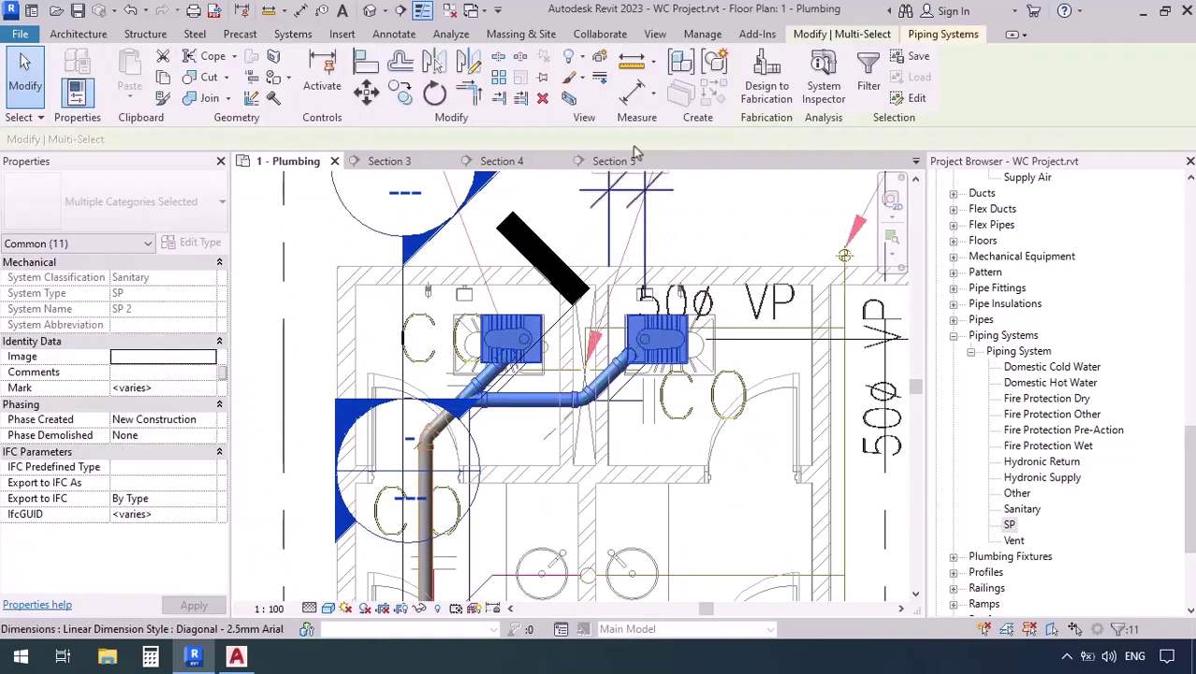
click(569, 98)
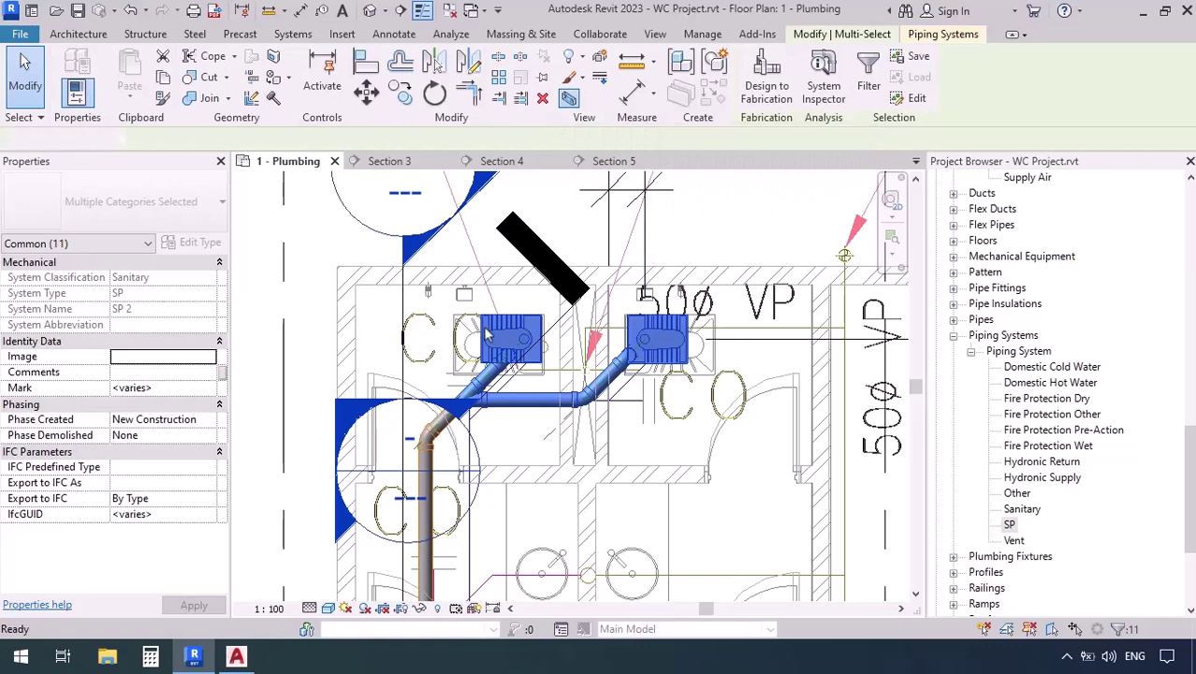
click(481, 432)
scroll(582, 388, up, 5)
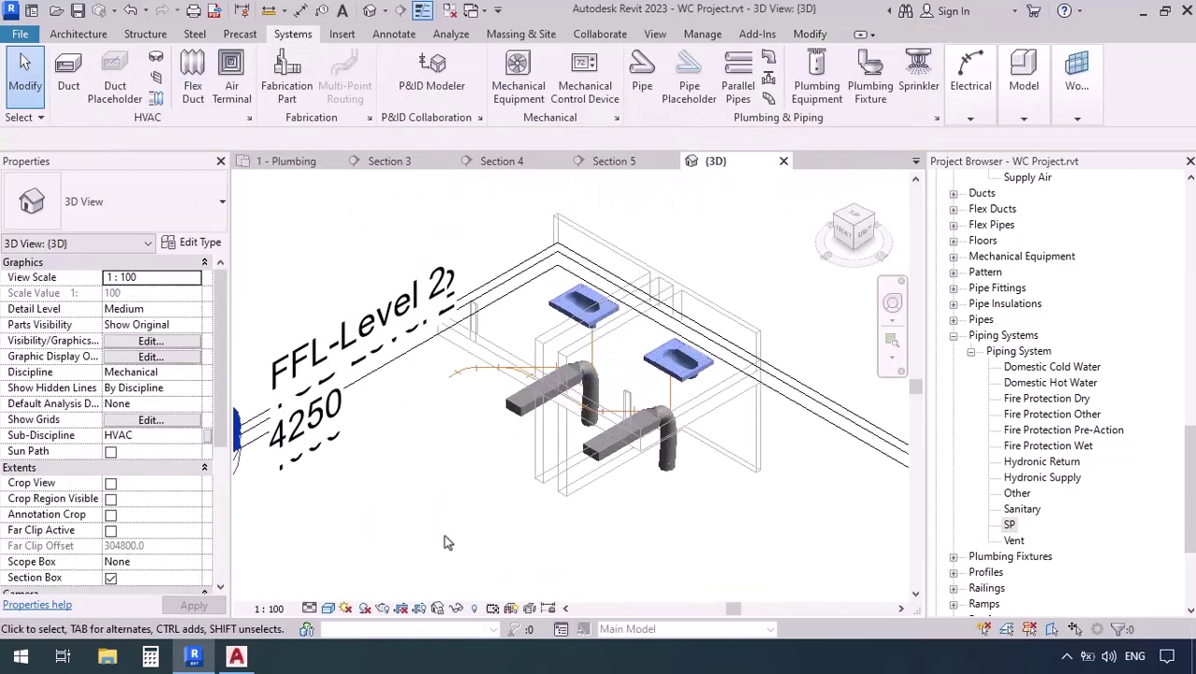
- Set the 3D view's detail level to Fine to show the pipes as solids
click(310, 609)
click(328, 590)
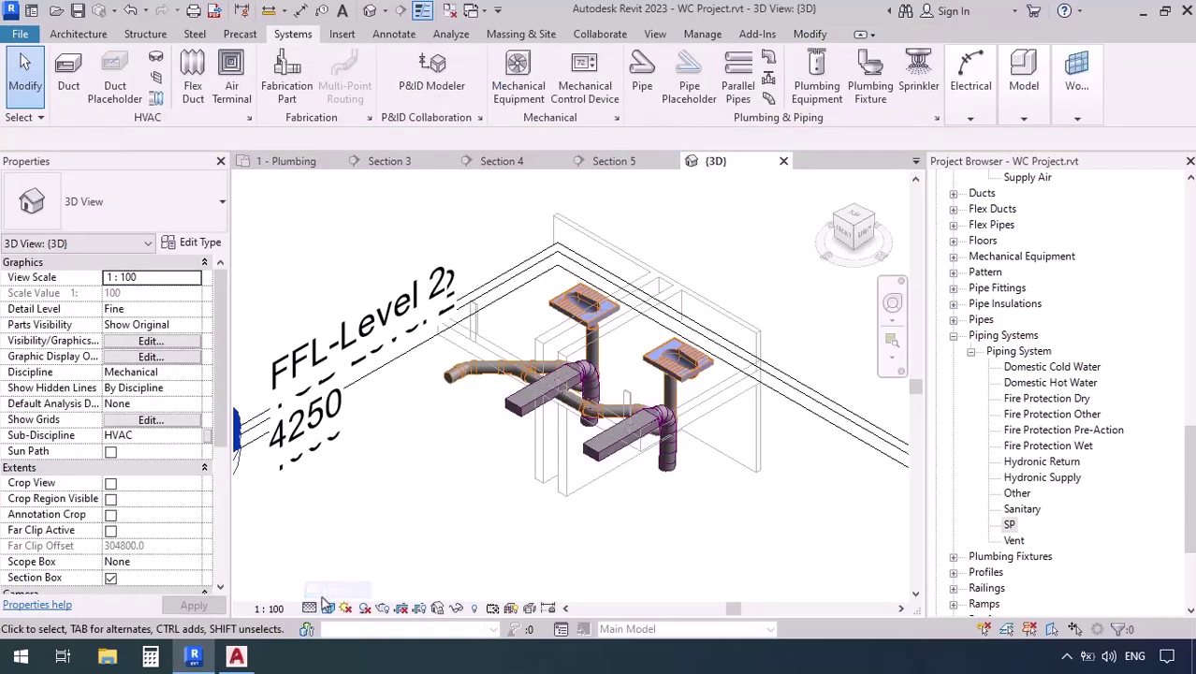
shift+middle_drag(605, 490, 721, 518)
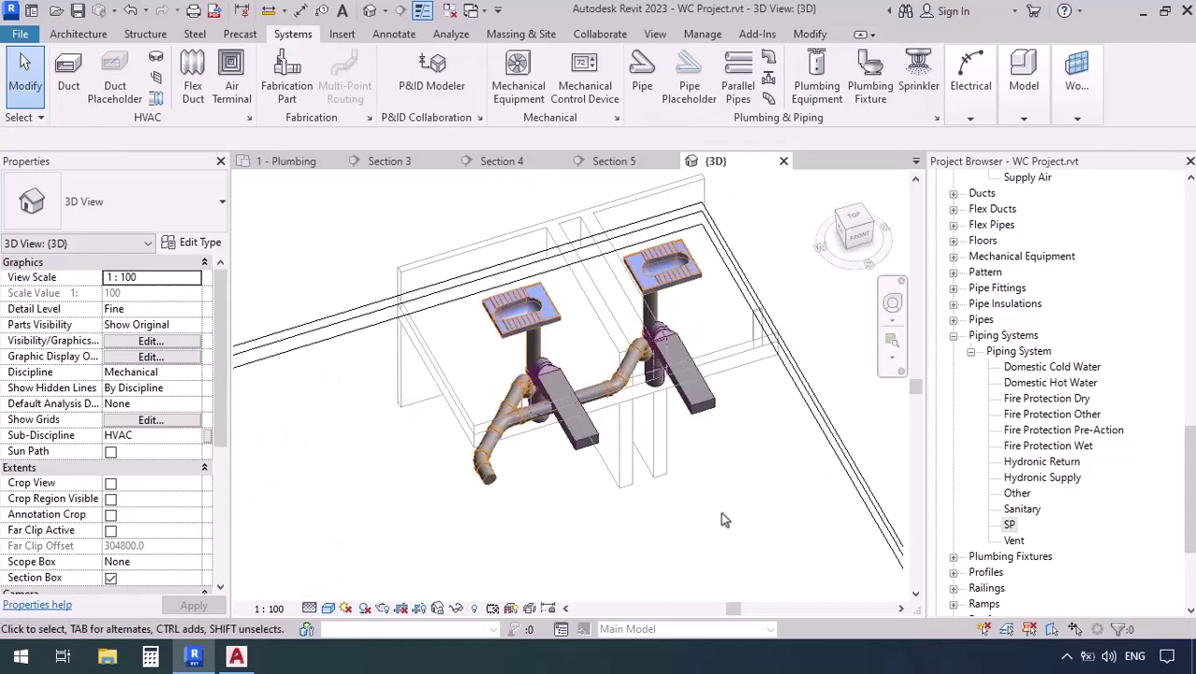
- Hide ducts, duct fittings and flex ducts in the 3D view and inspect the two Asian WCs' P-trap connections
key(v)
key(g)
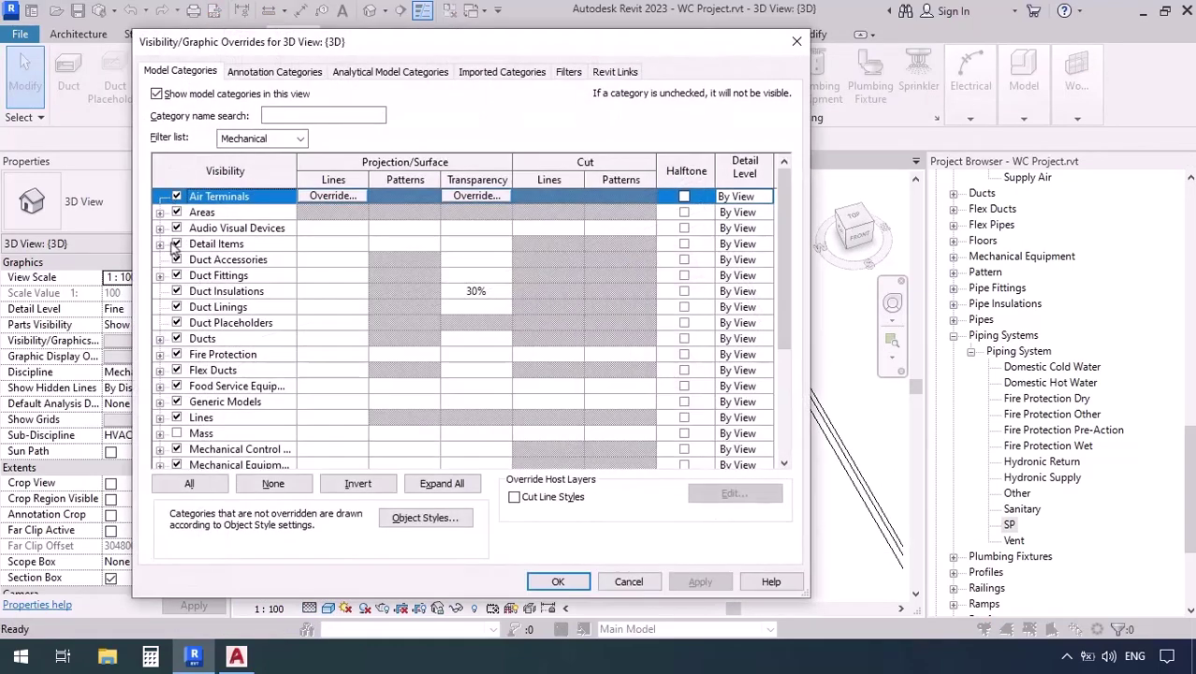
click(176, 339)
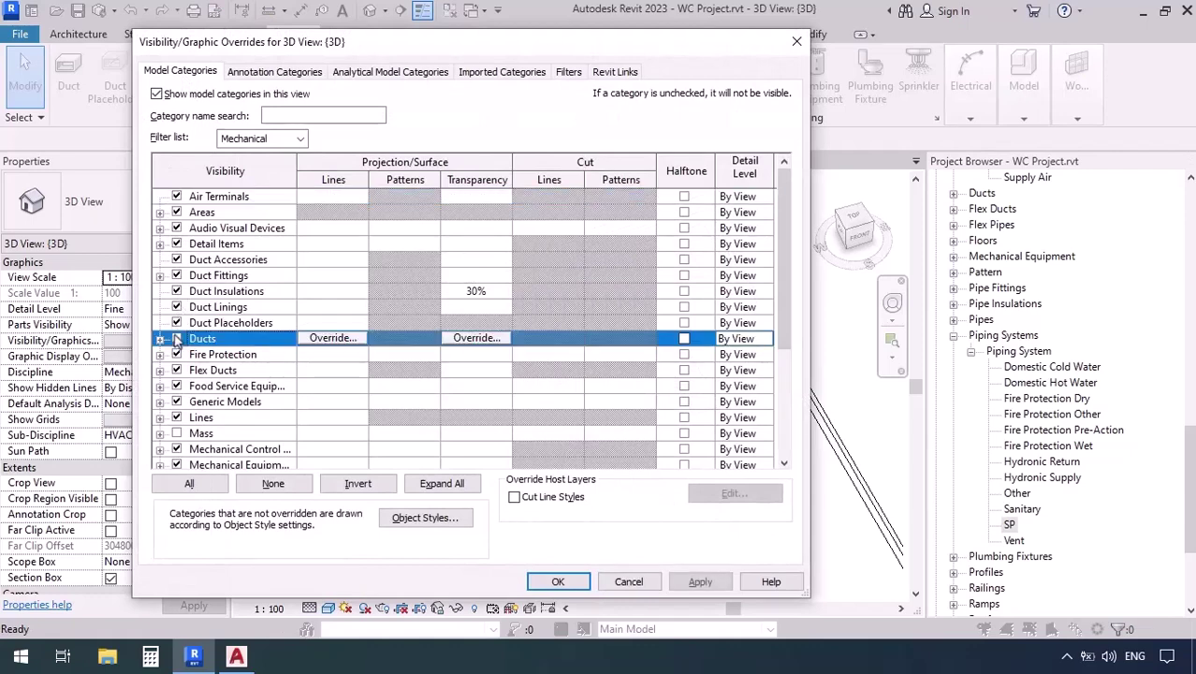
click(176, 275)
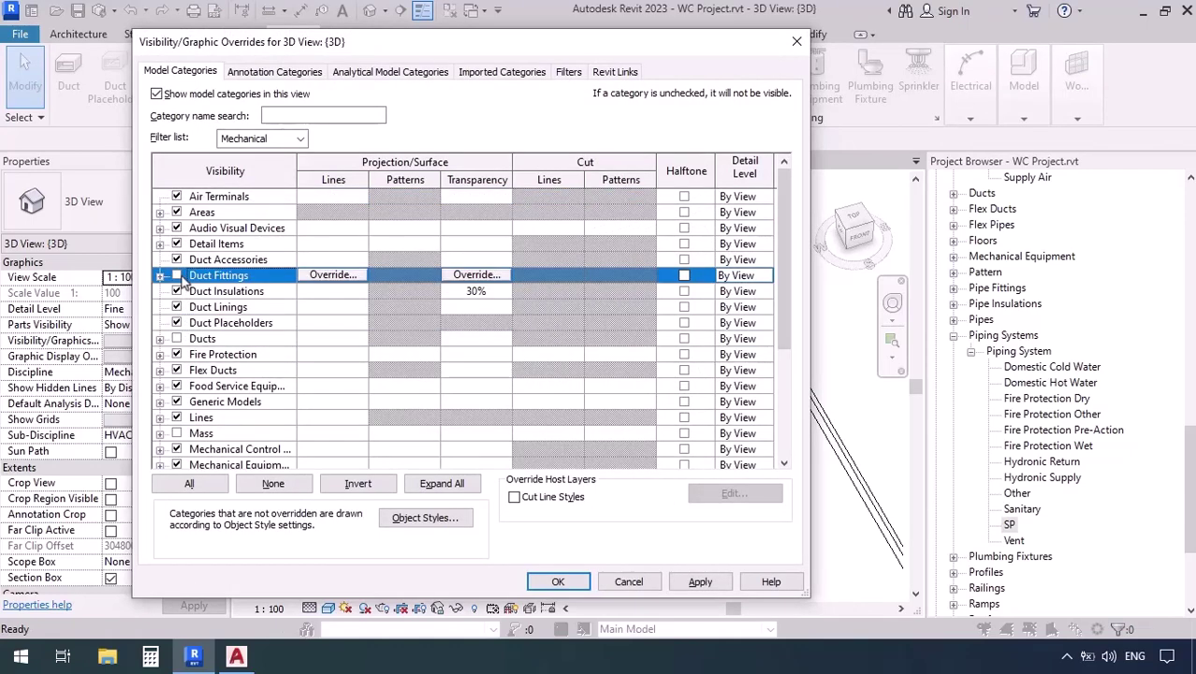
click(176, 370)
click(584, 581)
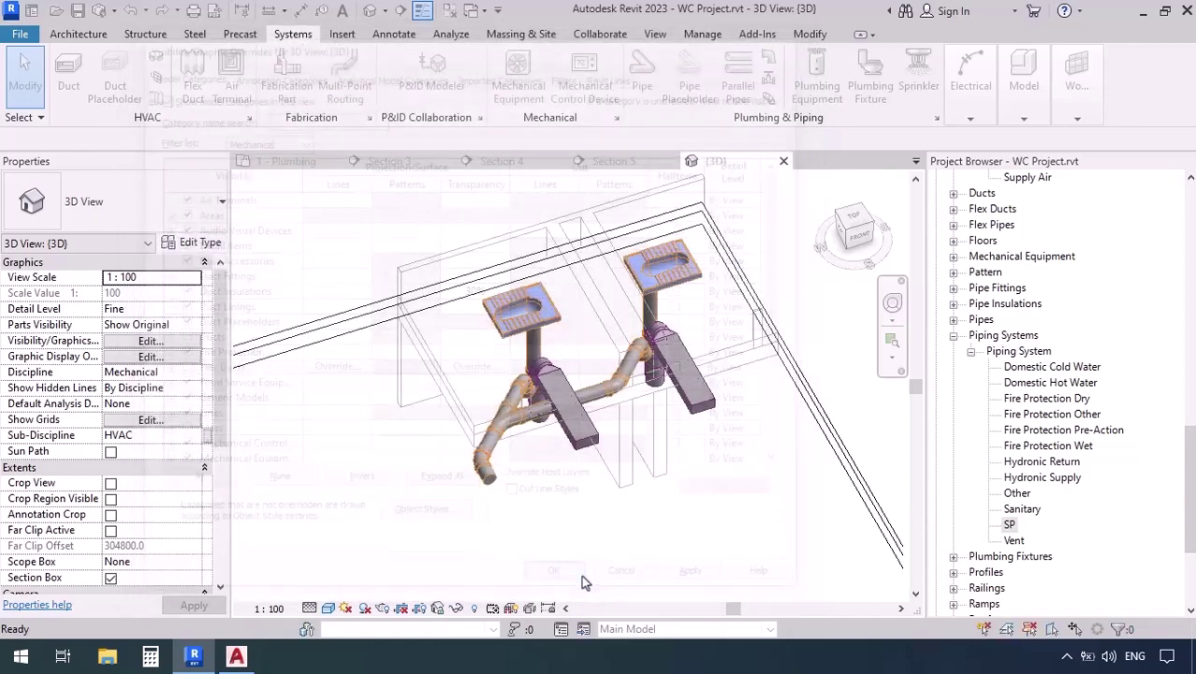
shift+middle_drag(587, 531, 510, 423)
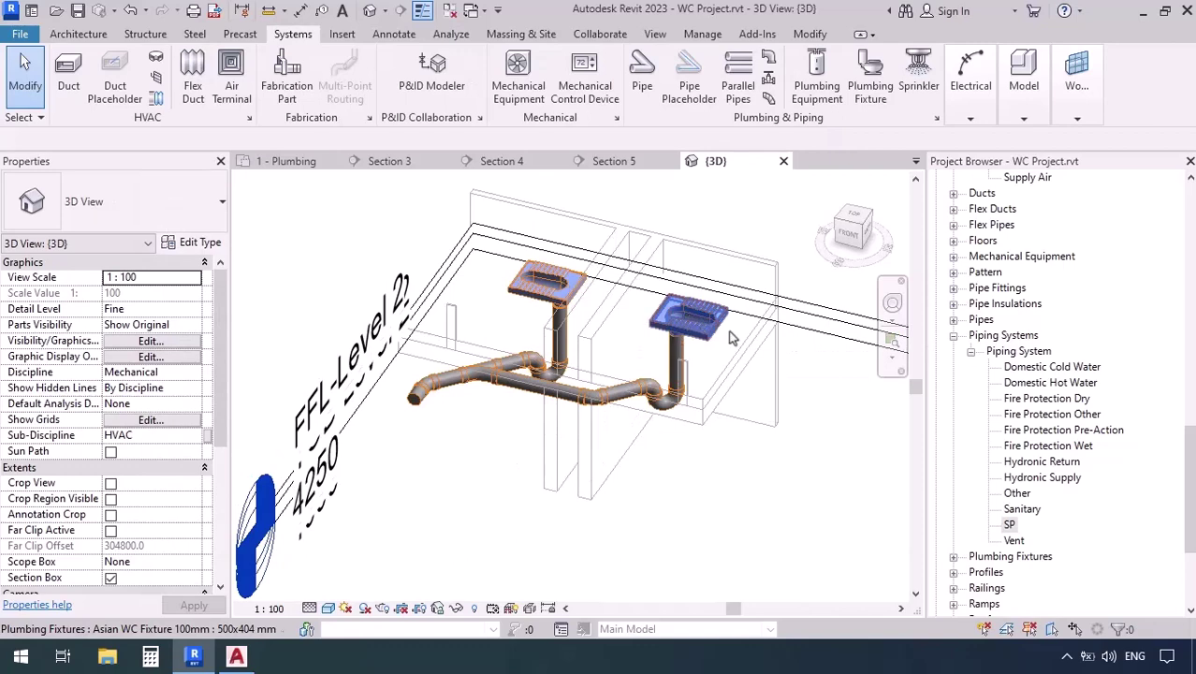
scroll(550, 387, up, 3)
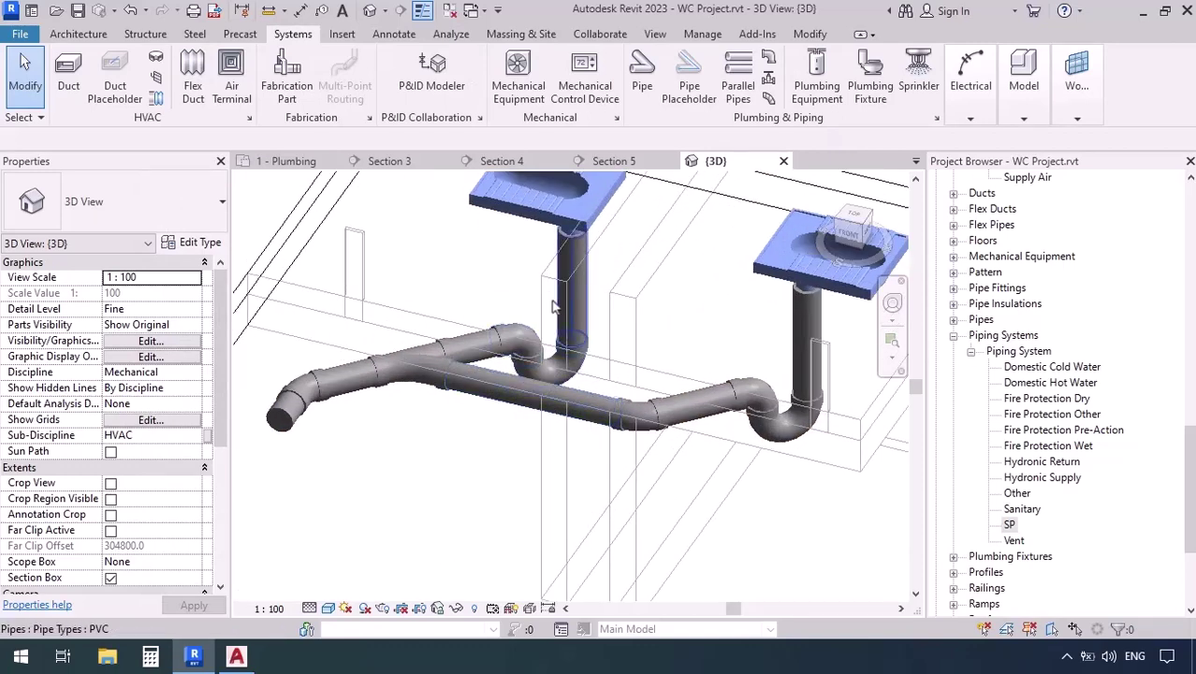
scroll(496, 408, down, 5)
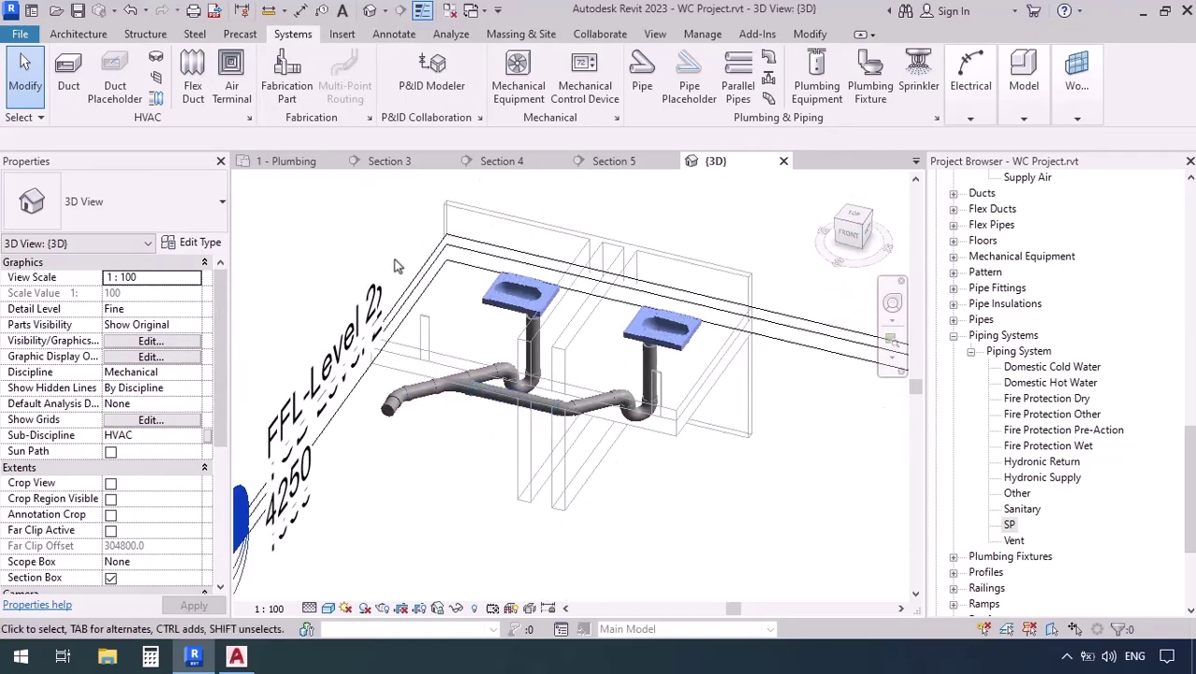
- Switch to Code128-6-1.pdf and examine the western toilet drainage detail M.D. 201-03-1 with its notes on page 66
click(286, 161)
scroll(473, 452, up, 3)
scroll(472, 452, up, 1)
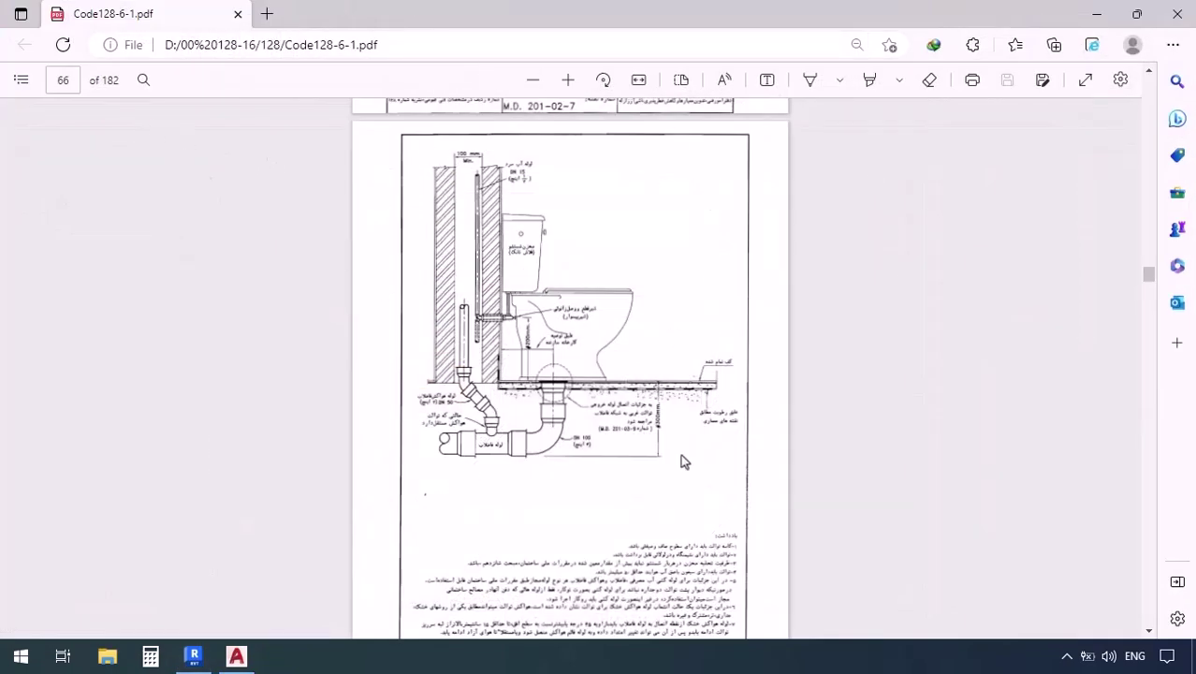
scroll(681, 457, down, 2)
ctrl+scroll(615, 521, up, 3)
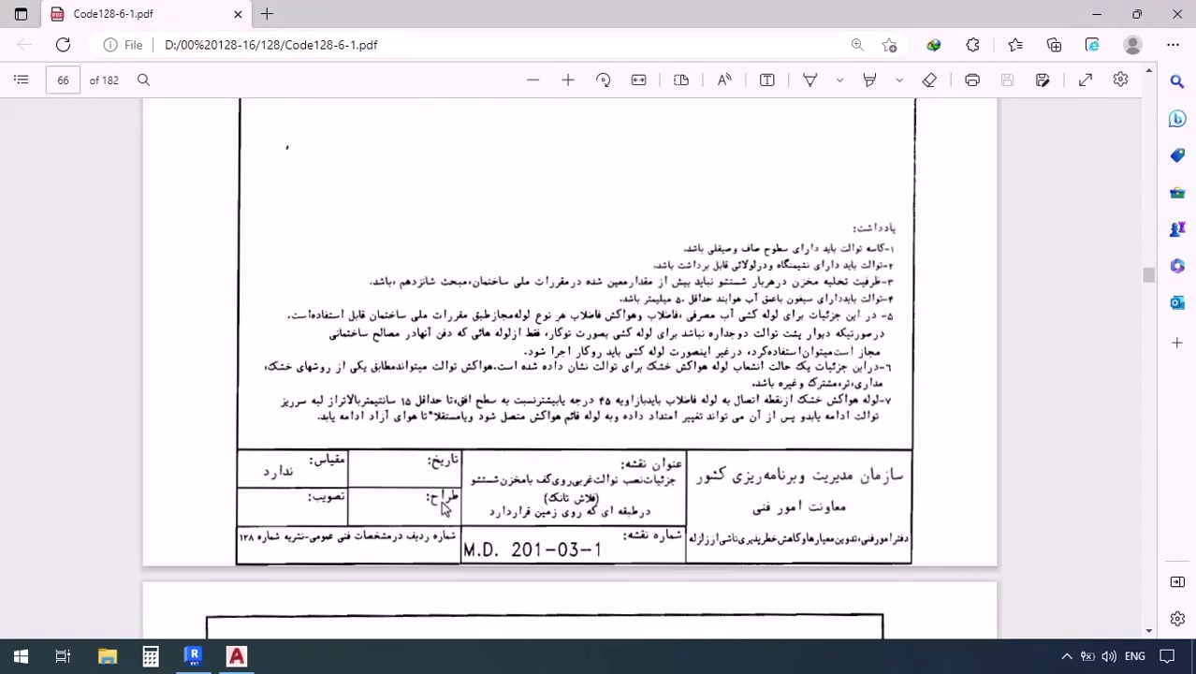
scroll(582, 543, up, 5)
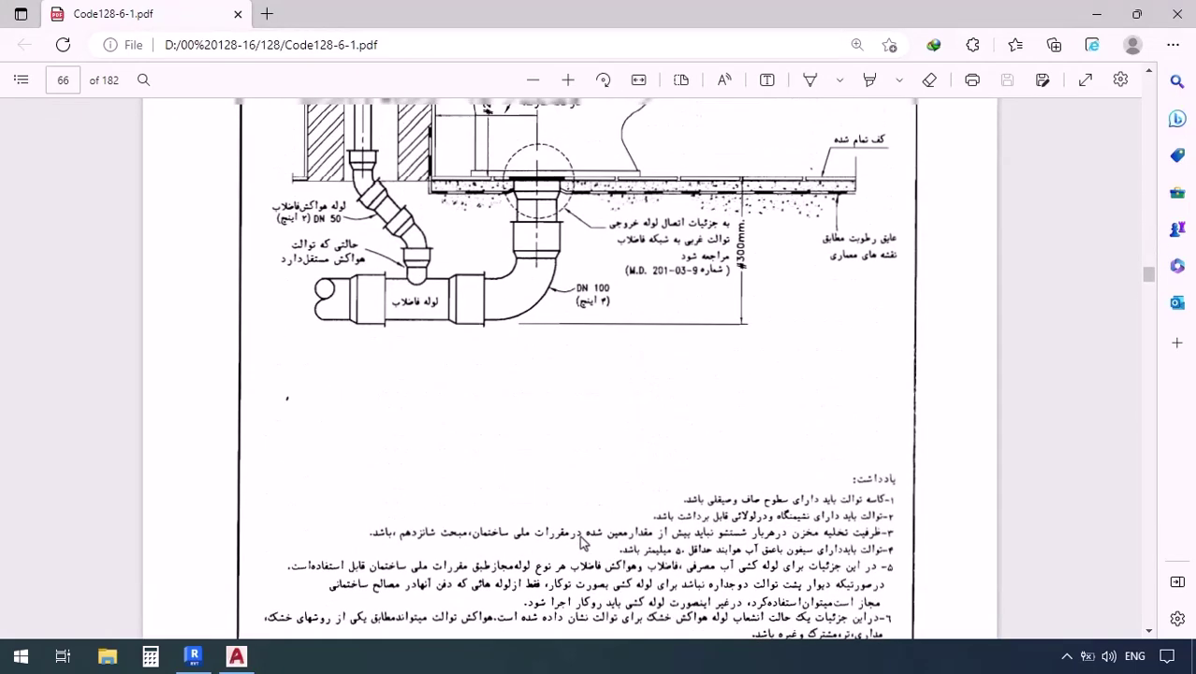
scroll(490, 292, down, 2)
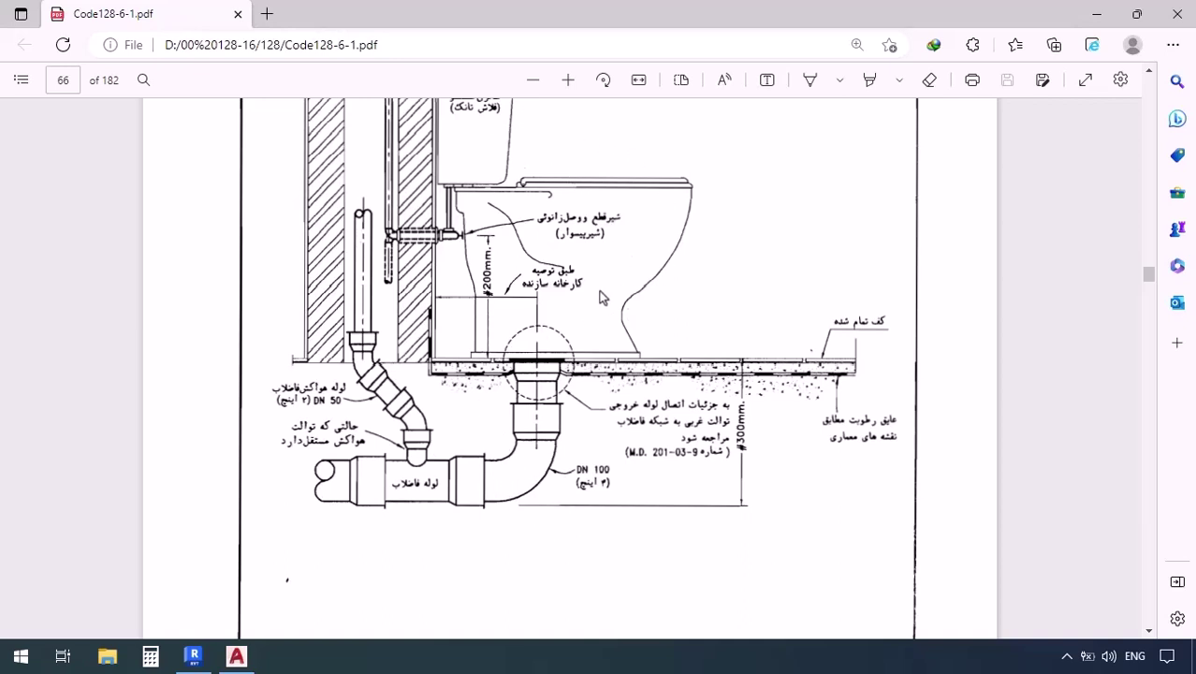
scroll(602, 298, up, 2)
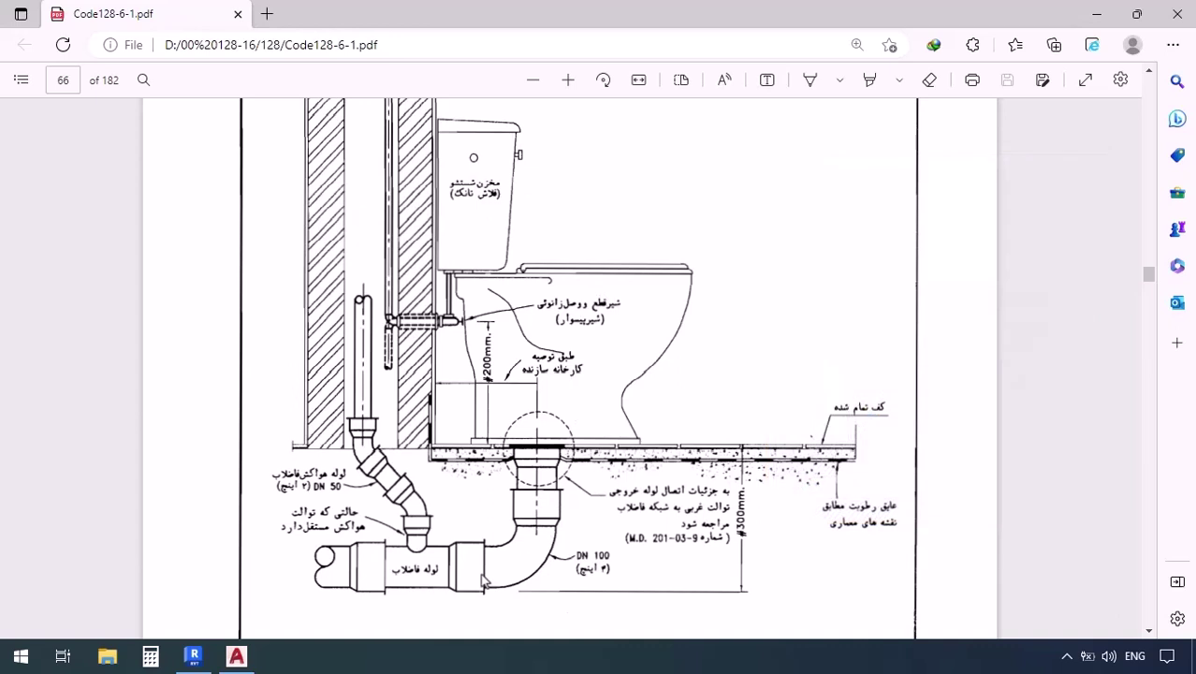
scroll(501, 545, down, 2)
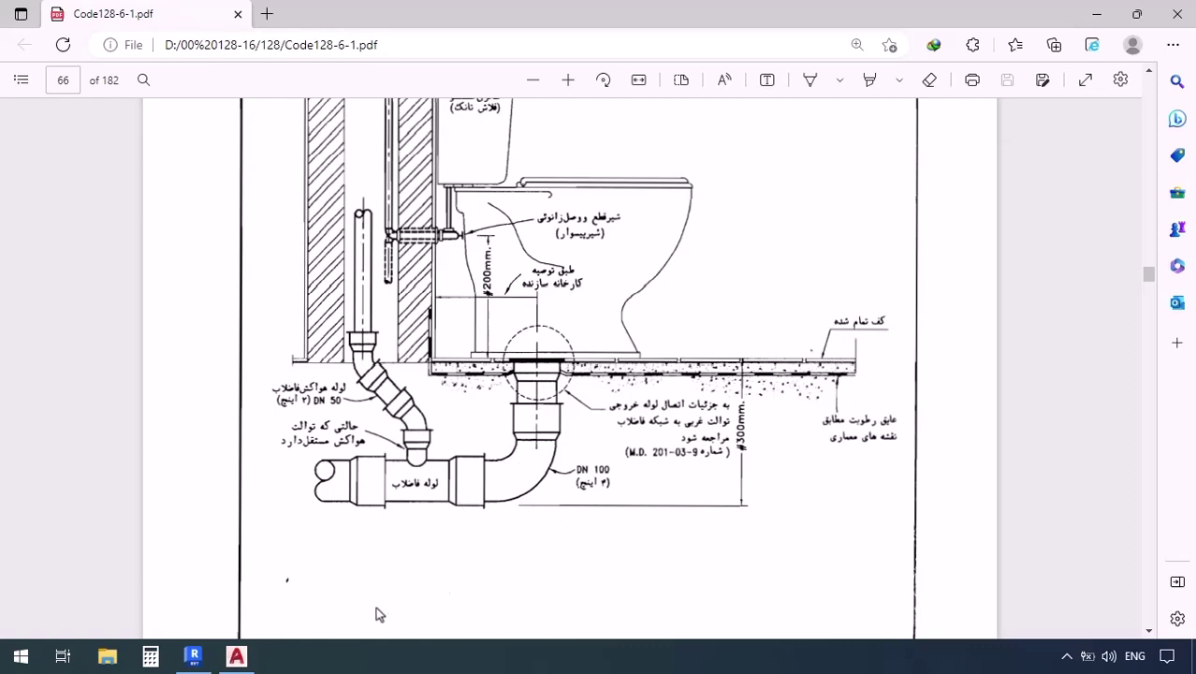
- Switch to Revit and extend the open 100 mm branch pipe at a 1.0000% upward slope to the western toilet's drain
click(194, 655)
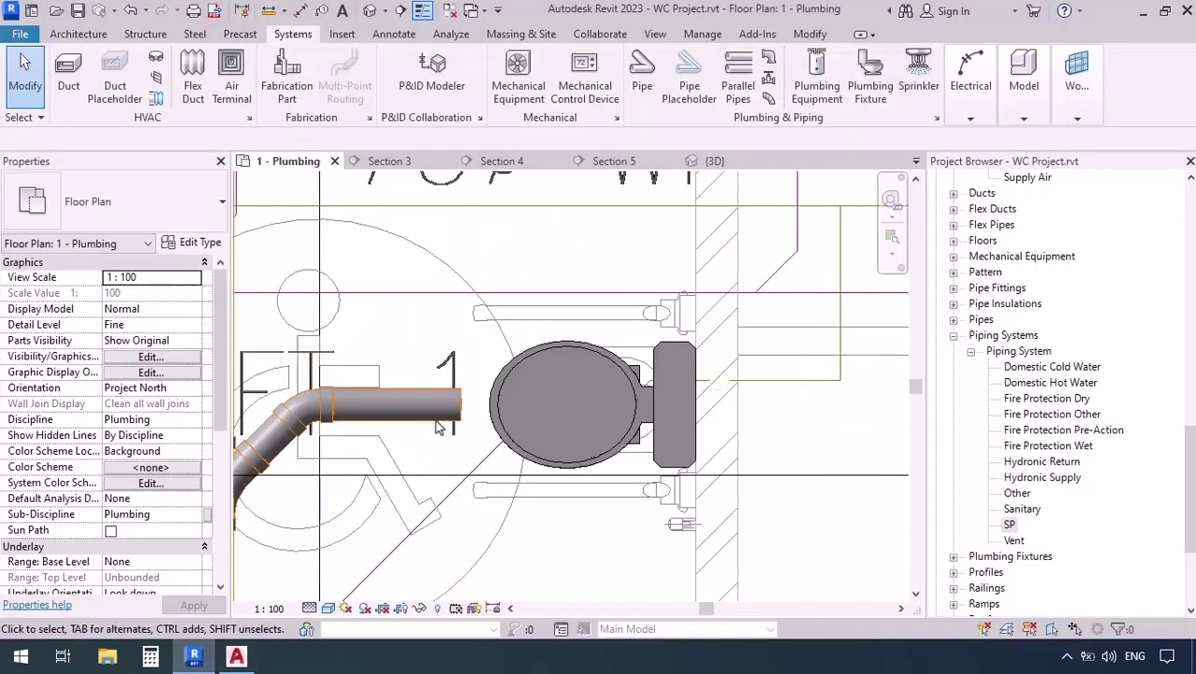
click(448, 414)
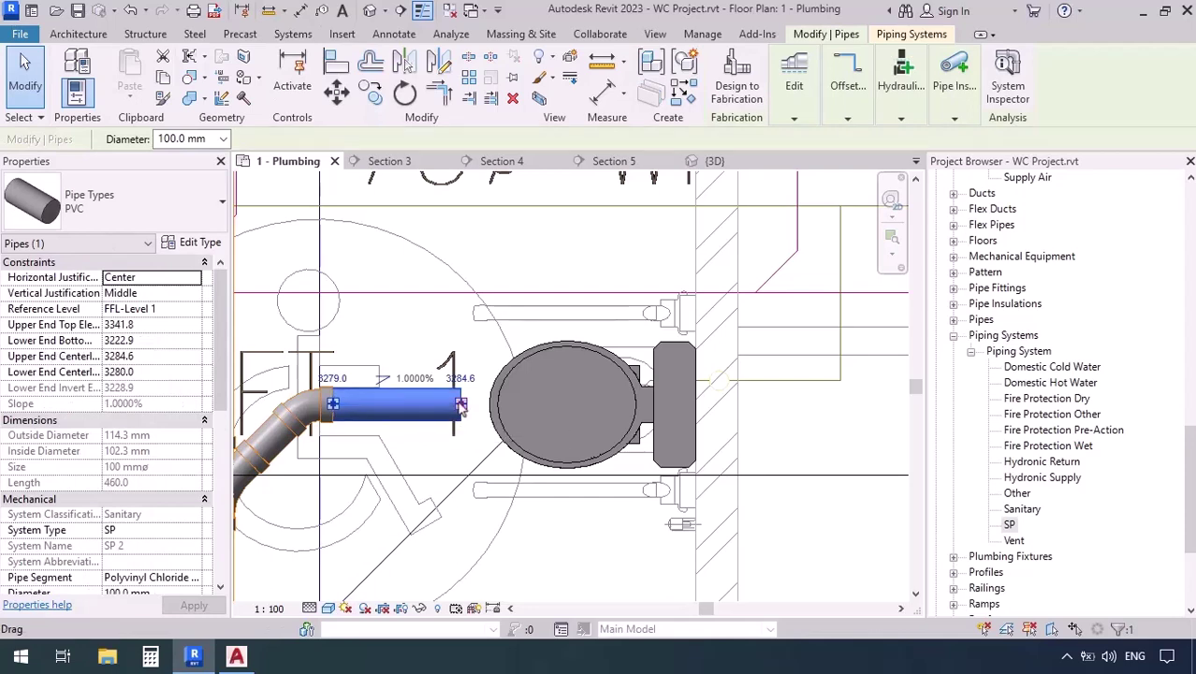
right_click(460, 405)
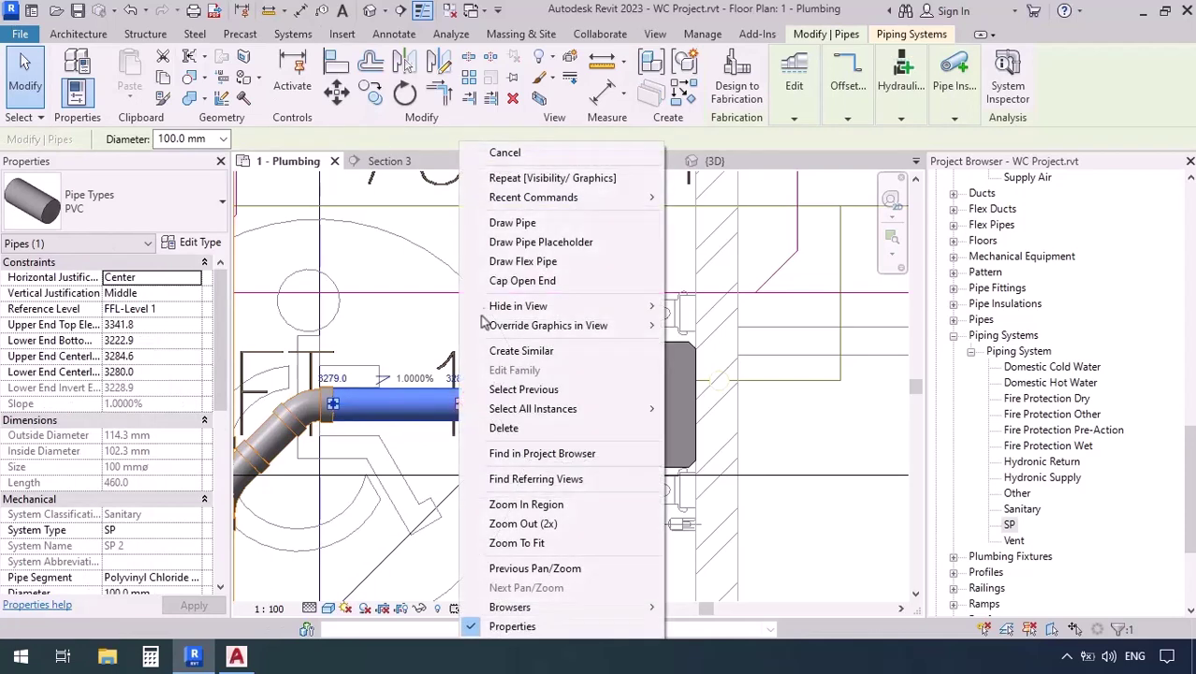
click(508, 223)
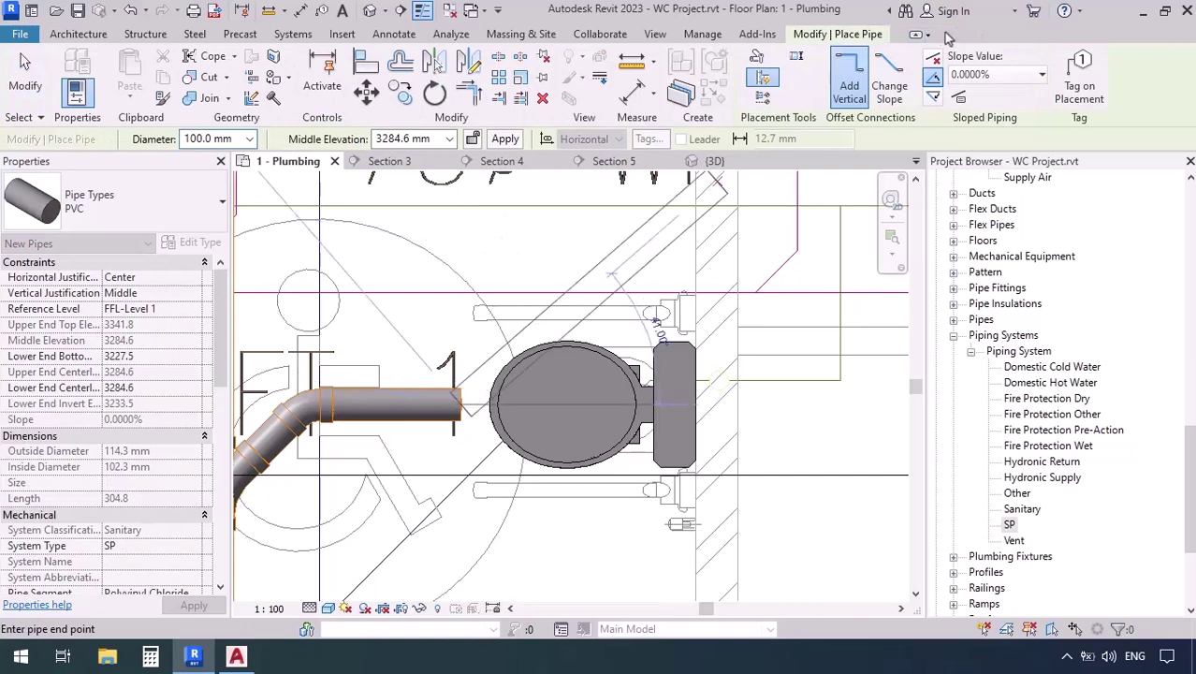
click(976, 75)
click(973, 112)
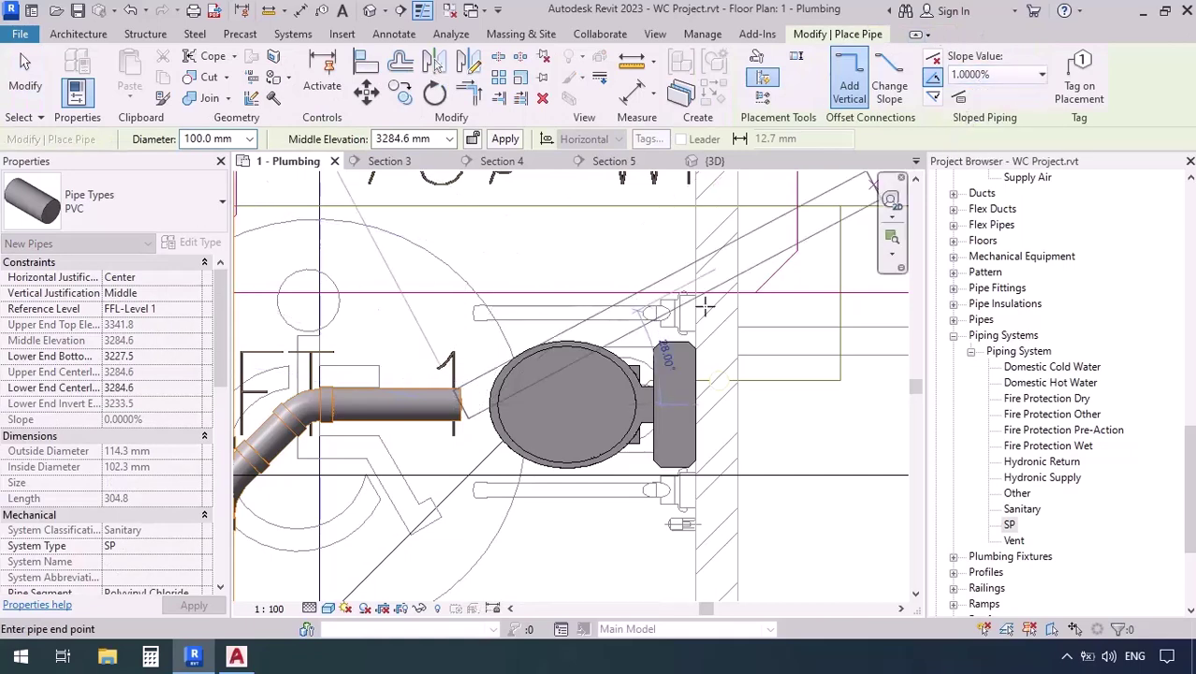
click(588, 404)
scroll(519, 285, down, 2)
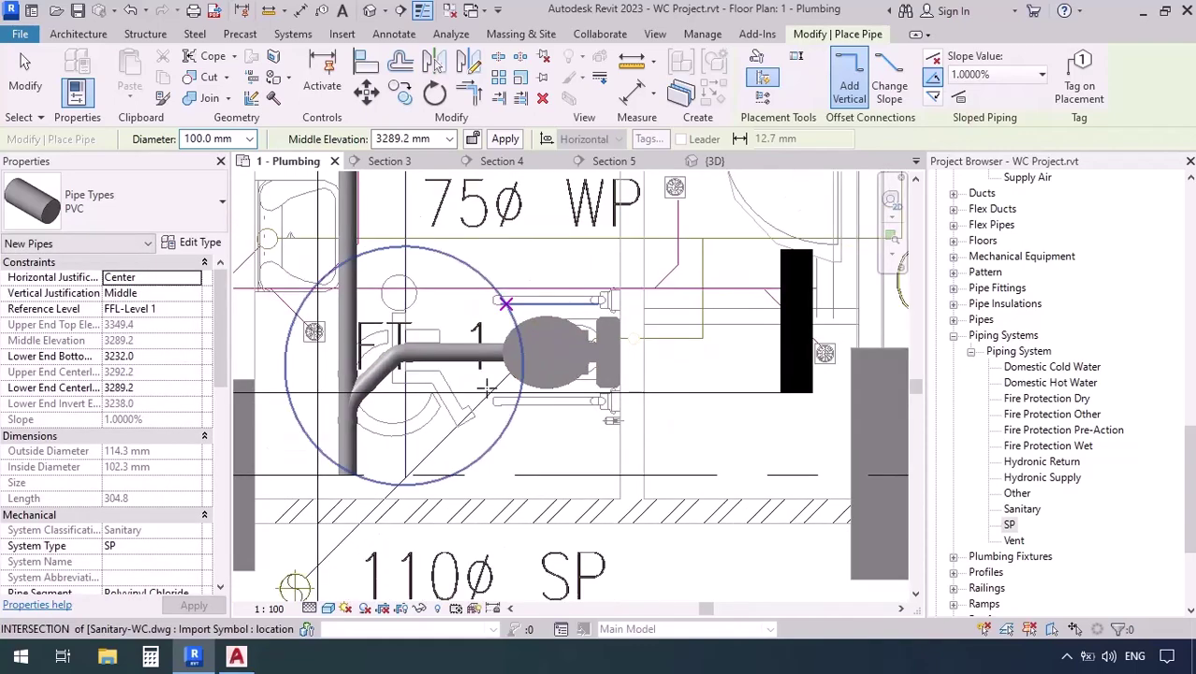
key(Escape)
key(Escape)
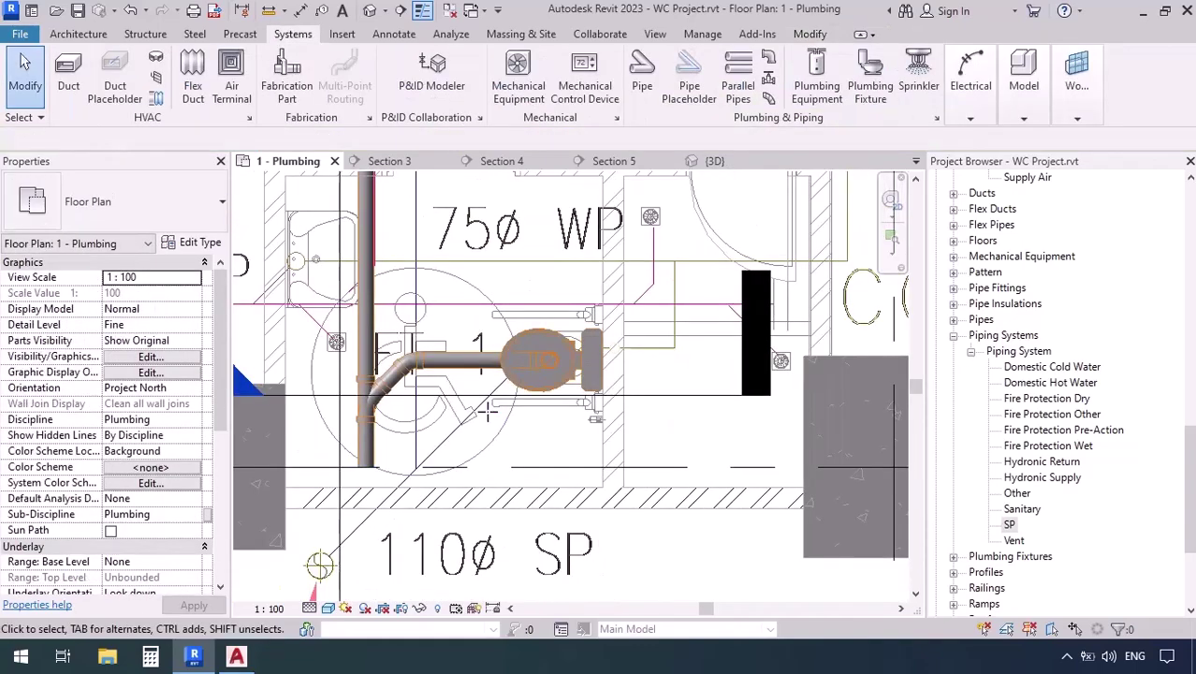
- Open Section 3 and check the western toilet's vertical drop and elbow connection to the branch
right_click(648, 401)
click(706, 255)
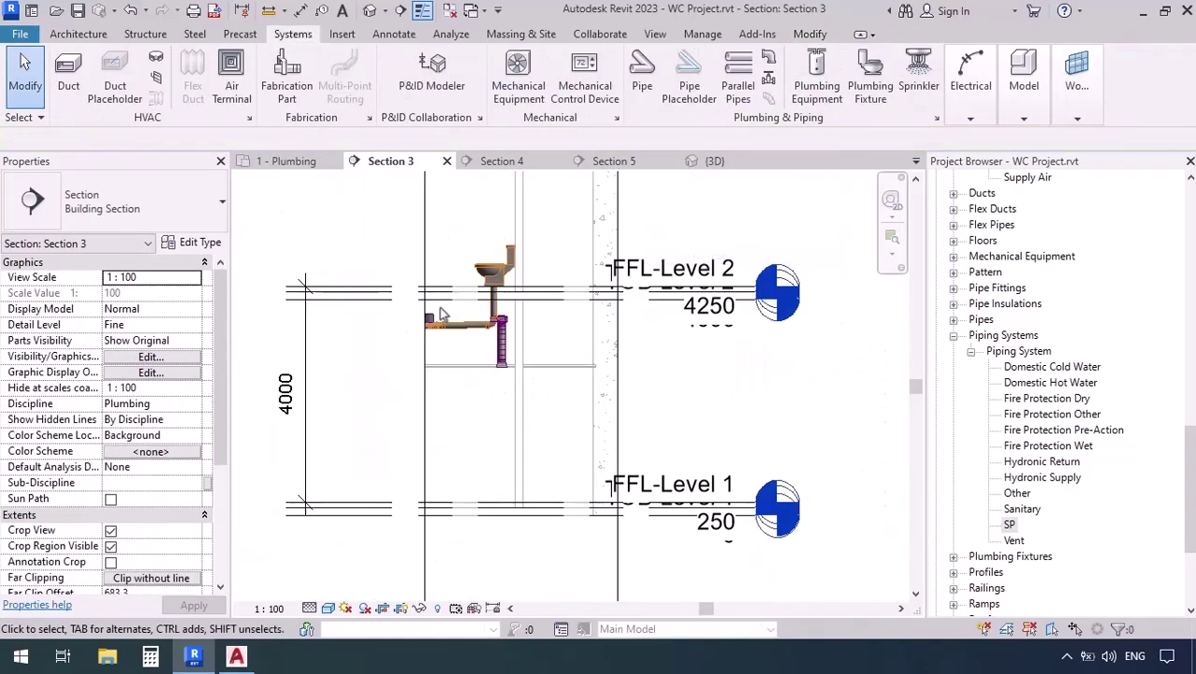
scroll(533, 372, up, 3)
scroll(533, 373, up, 3)
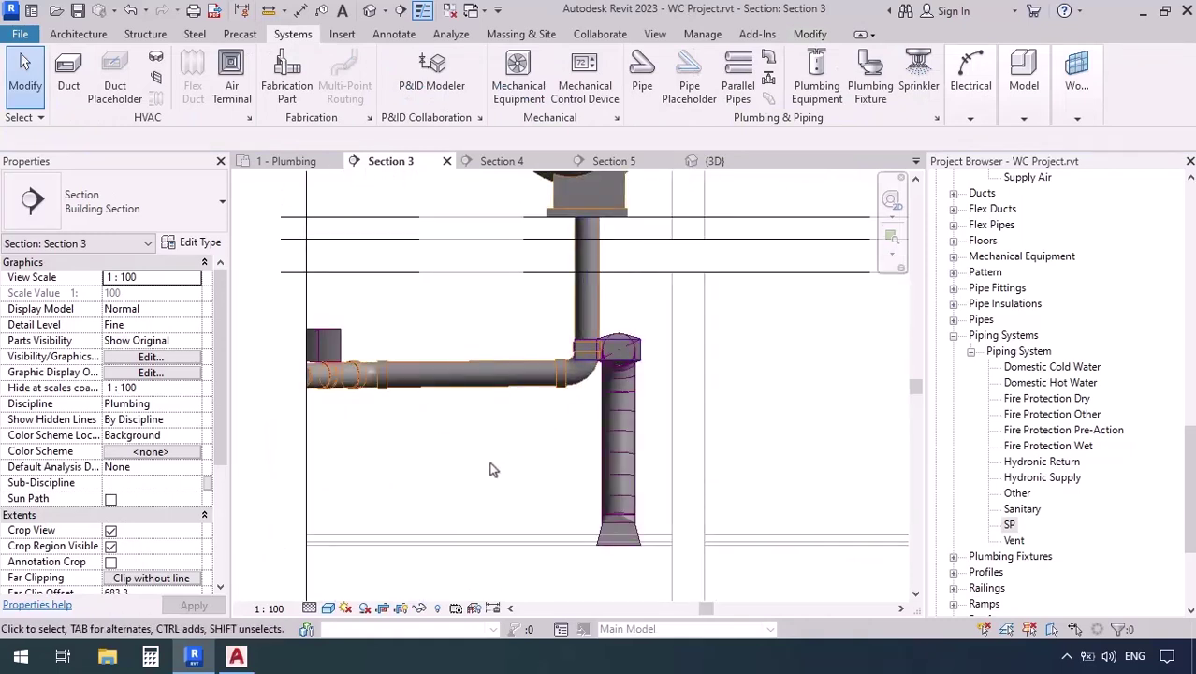
- Open the 1 - Plumbing floor plan, start a pipe, and read the size callout of the SP riser beside the column
click(285, 161)
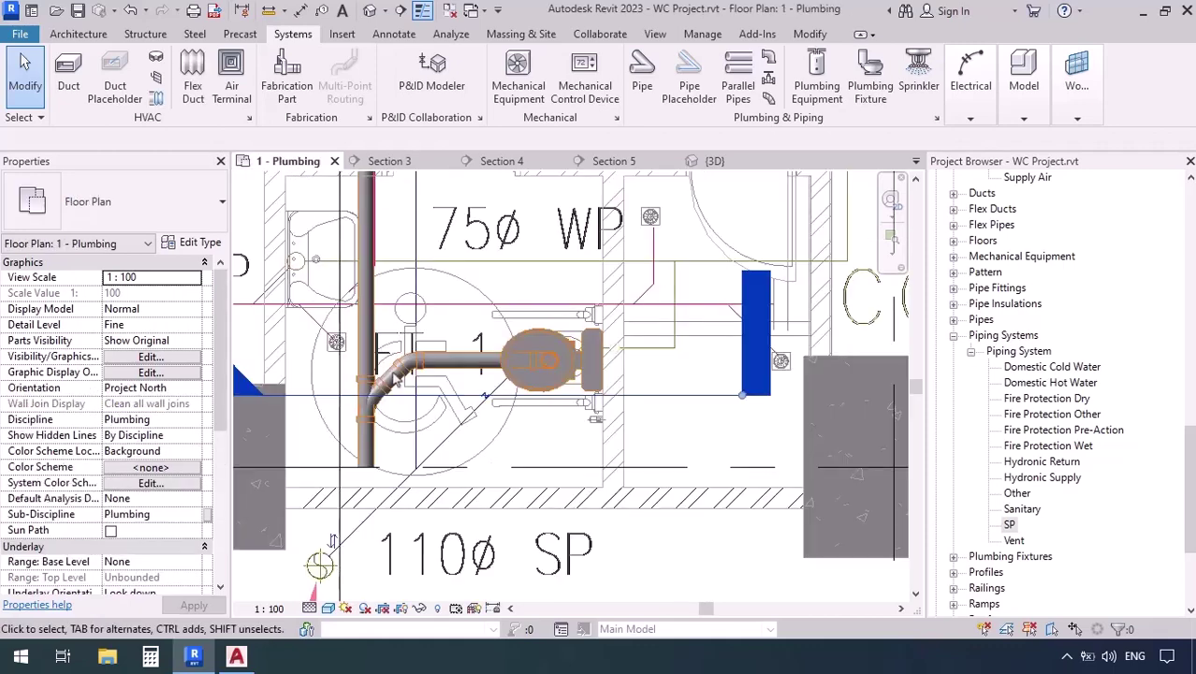
middle_drag(458, 416, 562, 414)
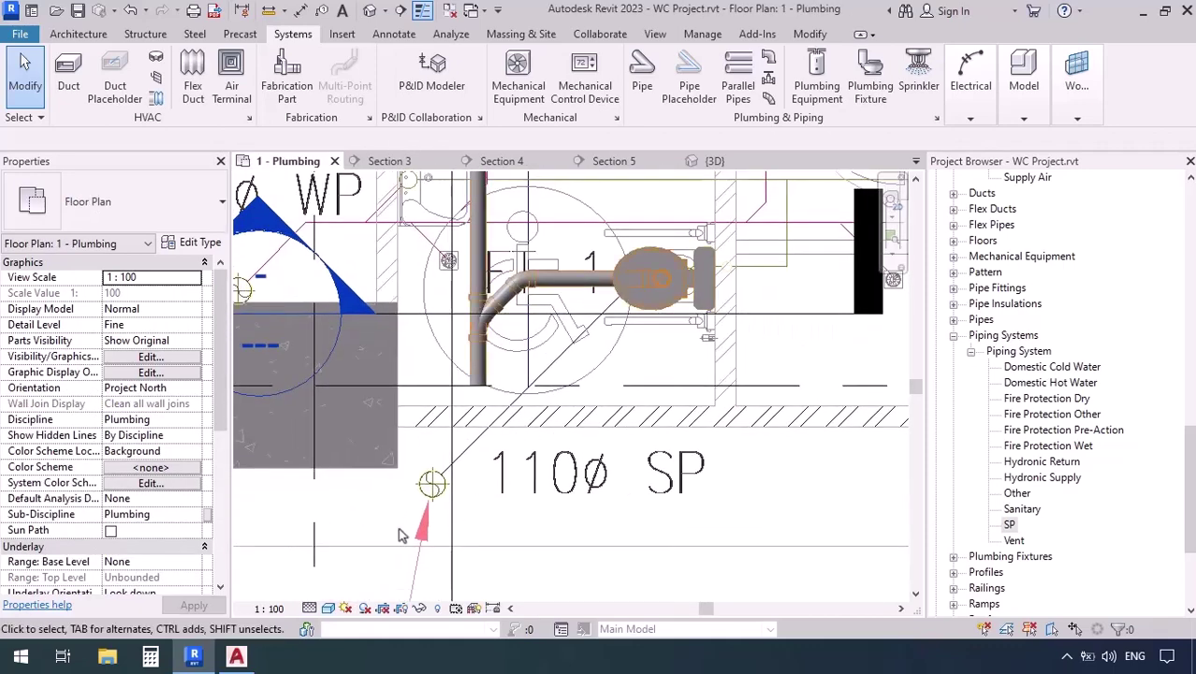
middle_drag(402, 527, 463, 508)
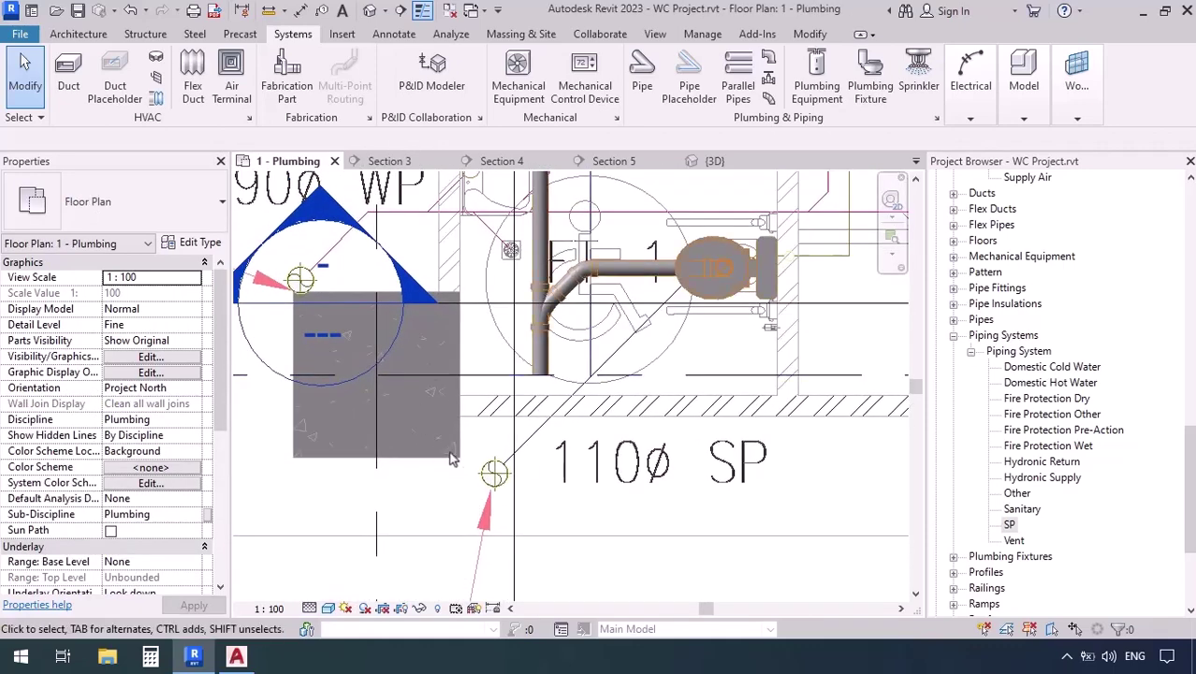
scroll(450, 459, up, 2)
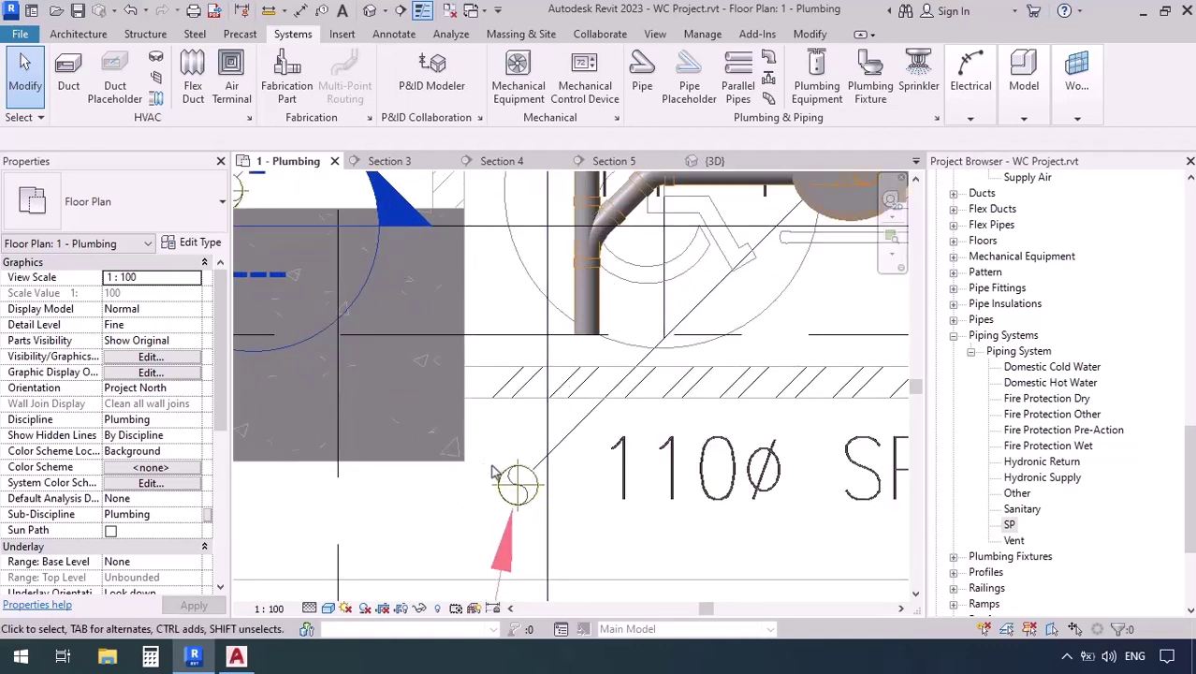
middle_drag(496, 474, 525, 482)
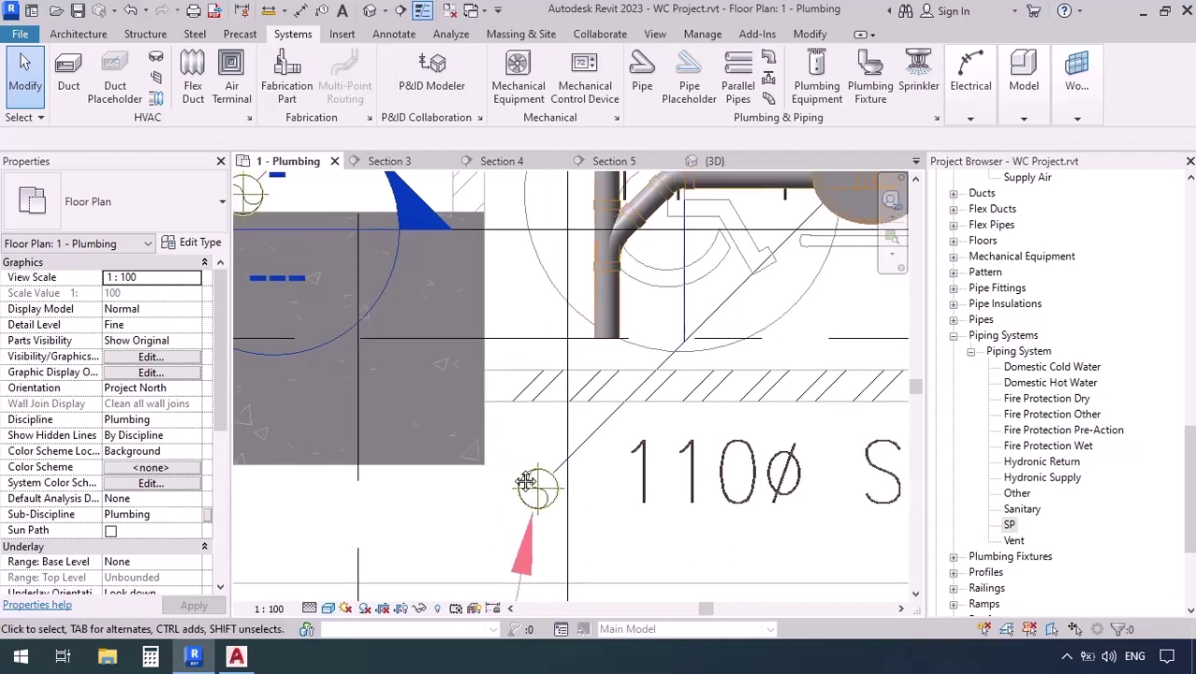
key(p)
key(i)
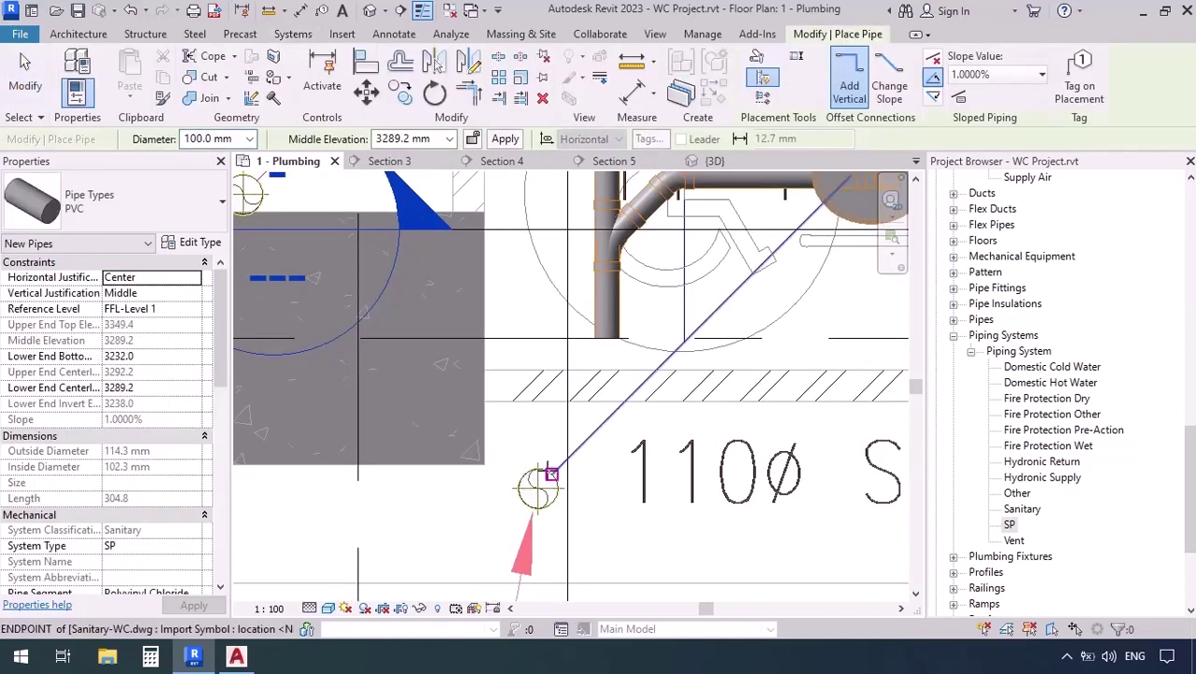
scroll(666, 450, down, 3)
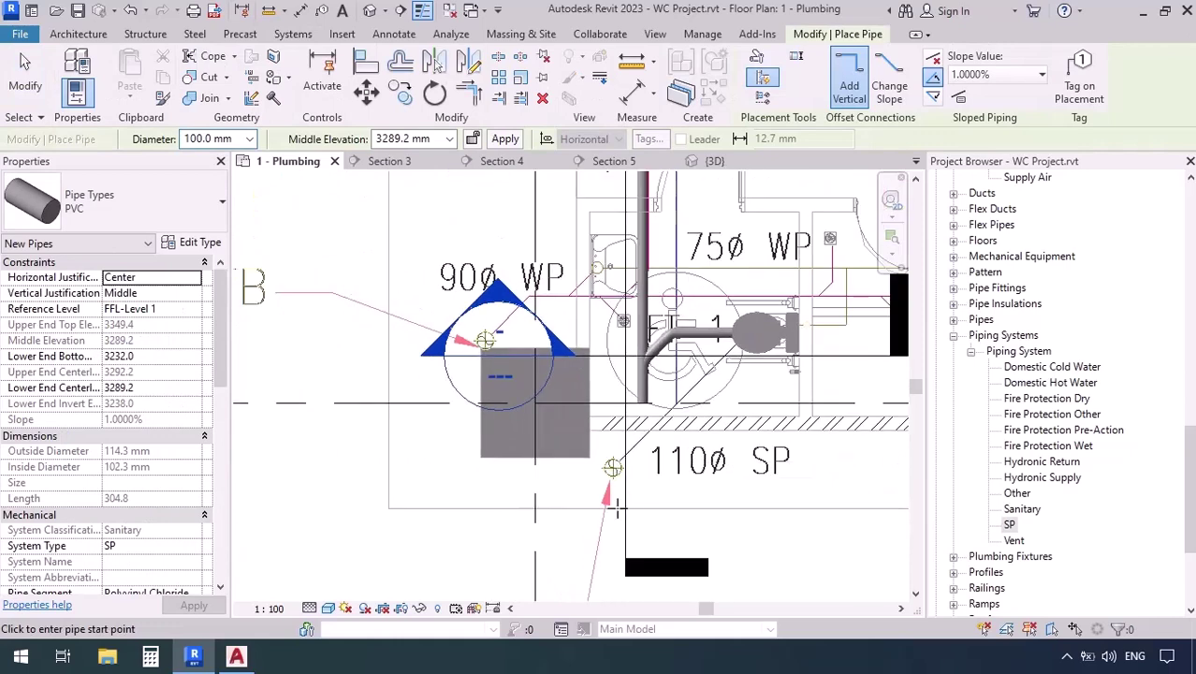
middle_drag(624, 500, 633, 282)
middle_drag(695, 319, 873, 343)
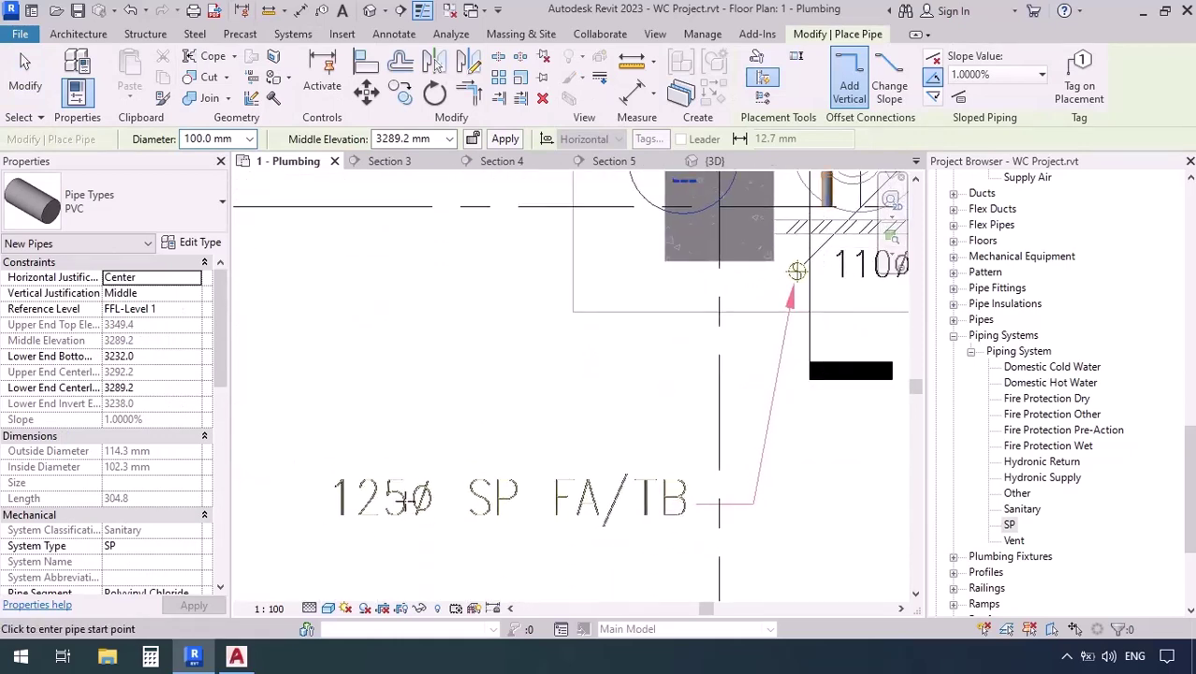
middle_drag(604, 416, 416, 510)
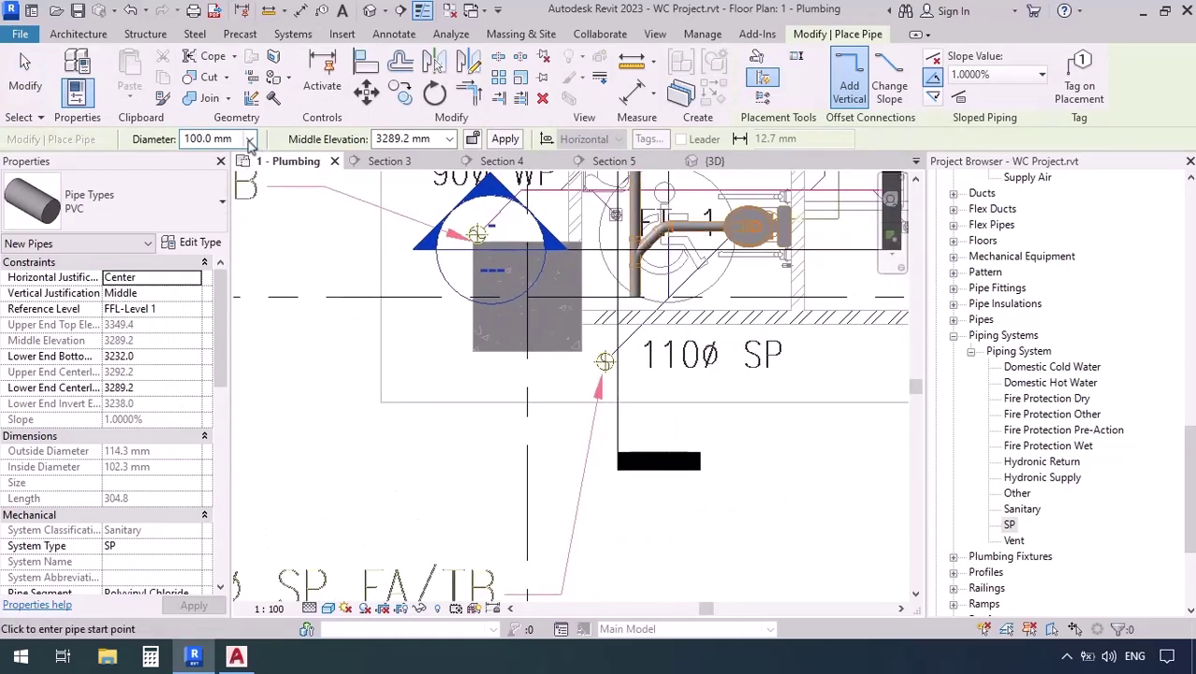
- Draw a vertical 125 mm PVC riser at the SP riser symbol beside the column, from 0 to 4000 mm middle elevation
click(251, 140)
click(197, 281)
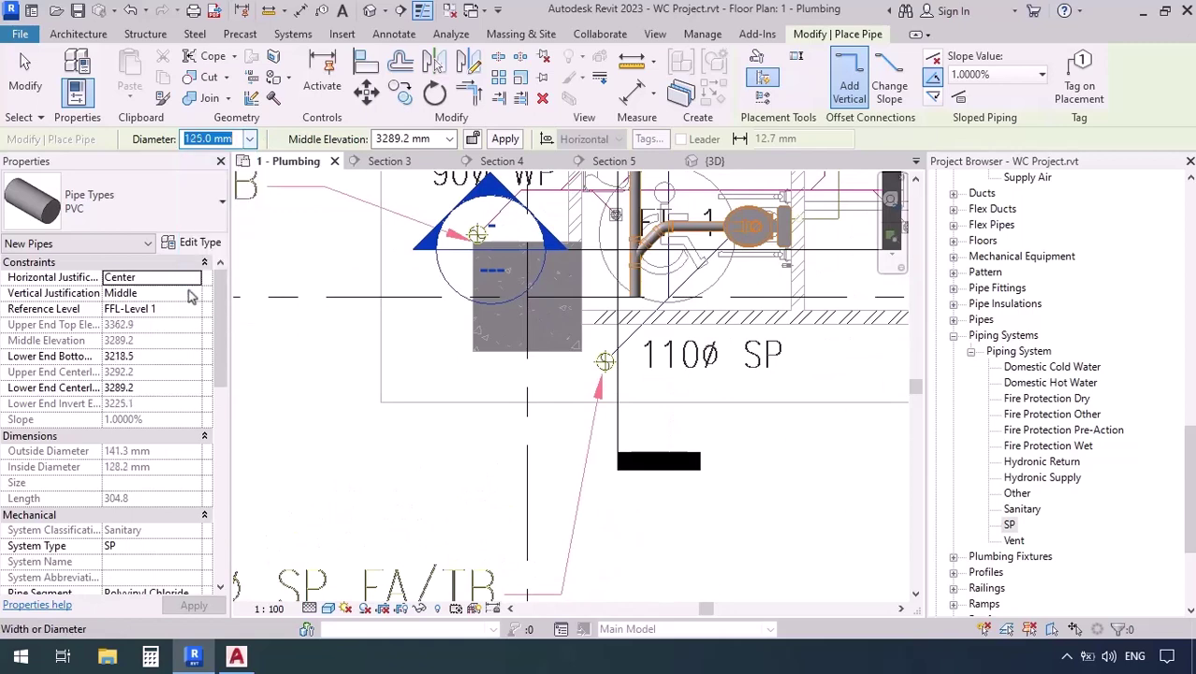
middle_drag(379, 435, 332, 481)
click(409, 139)
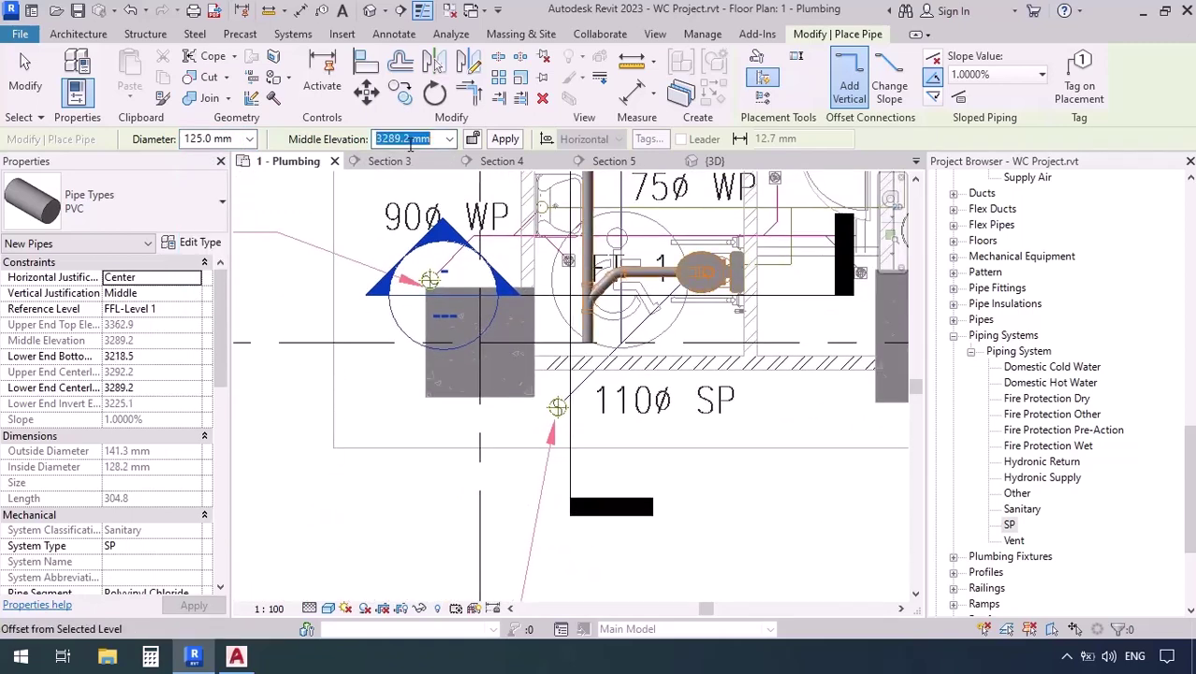
text(0)
key(Return)
scroll(562, 402, up, 3)
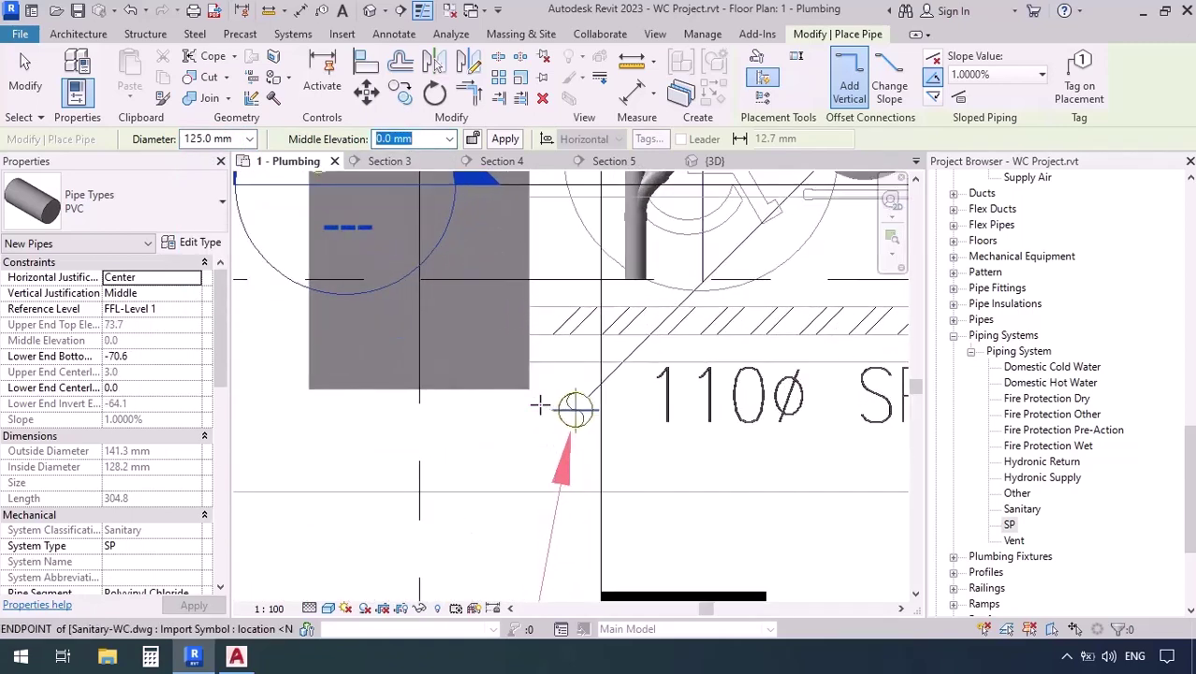
click(572, 405)
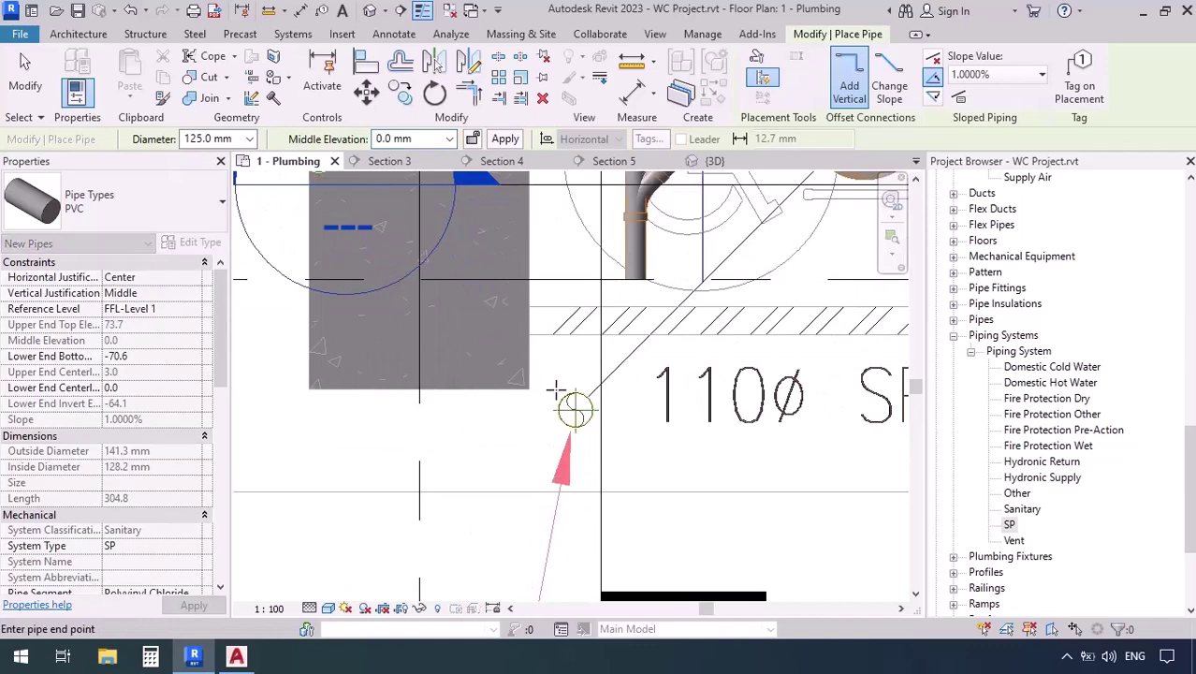
click(425, 139)
text(400)
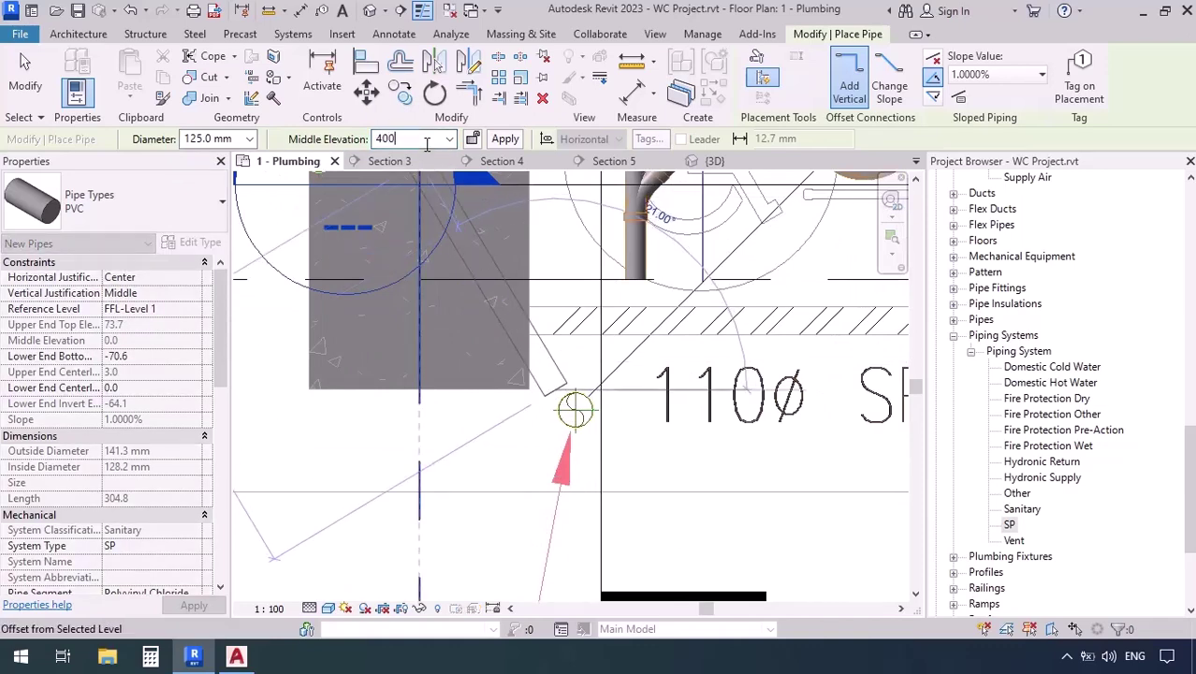
text(0)
click(504, 139)
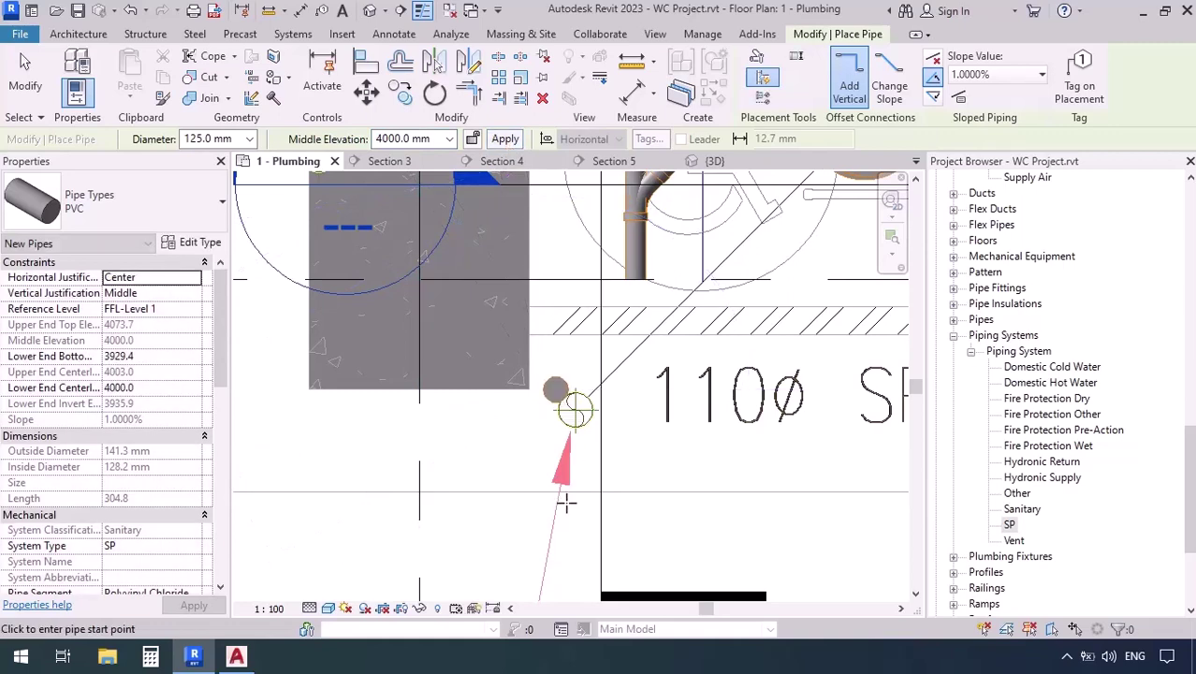
key(Escape)
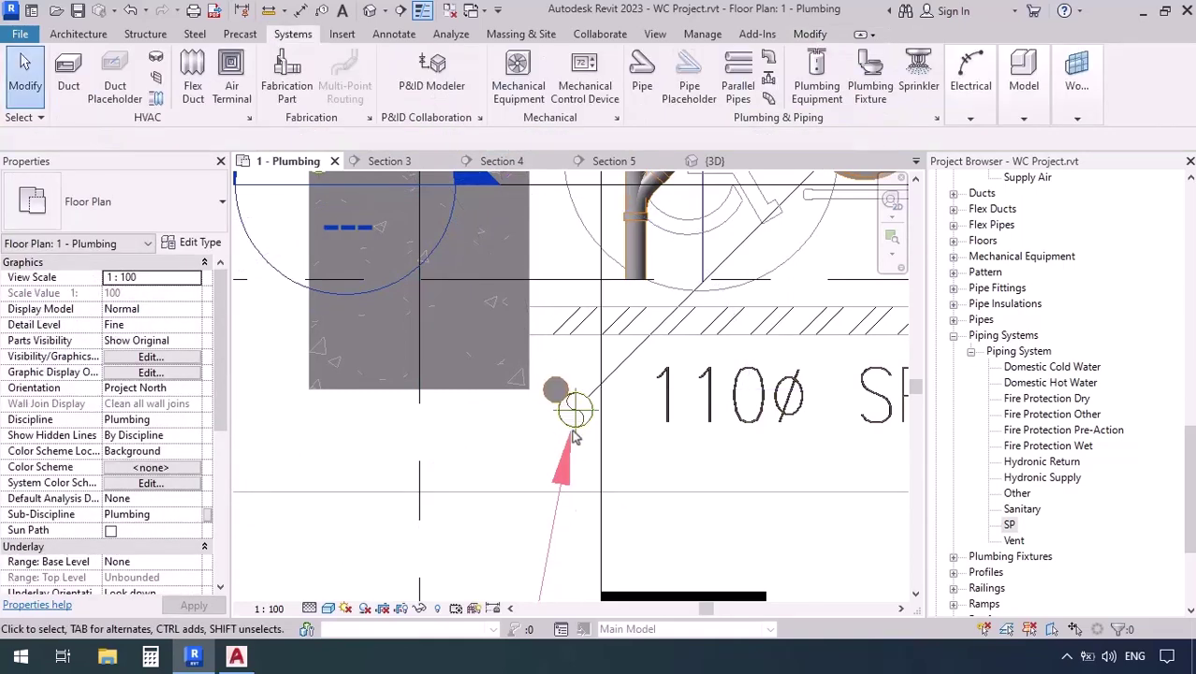
- Move the Section 3 line below the hatched wall so that it passes just in front of the new SP riser
scroll(517, 452, down, 3)
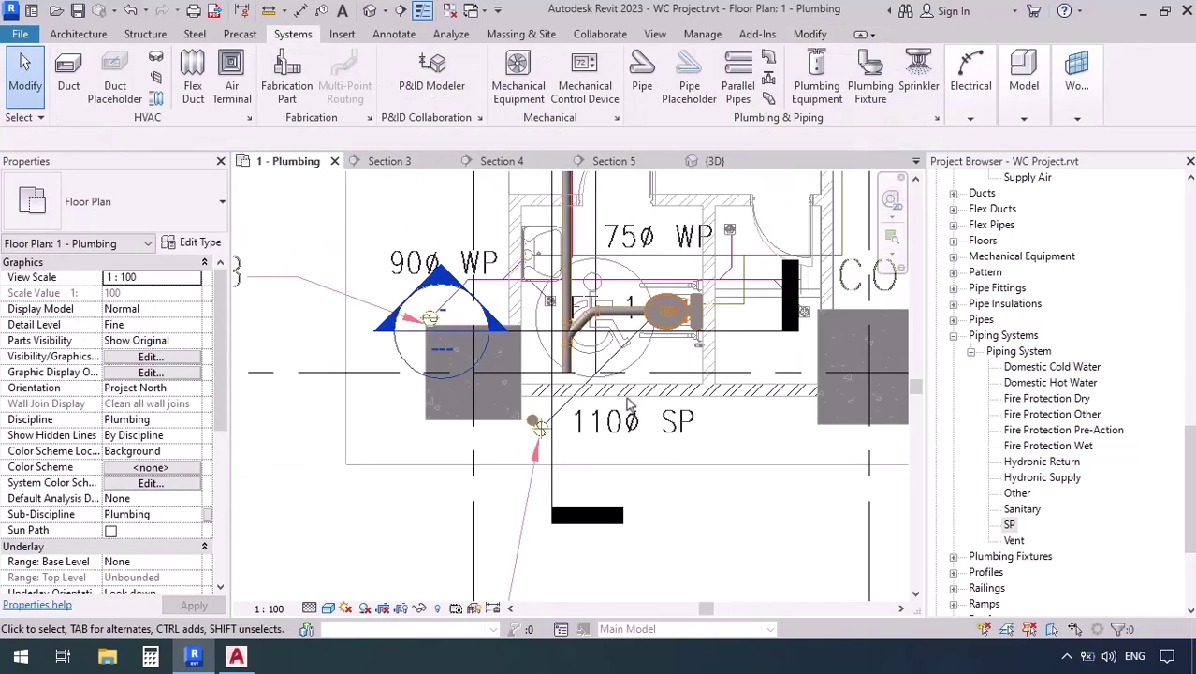
click(629, 396)
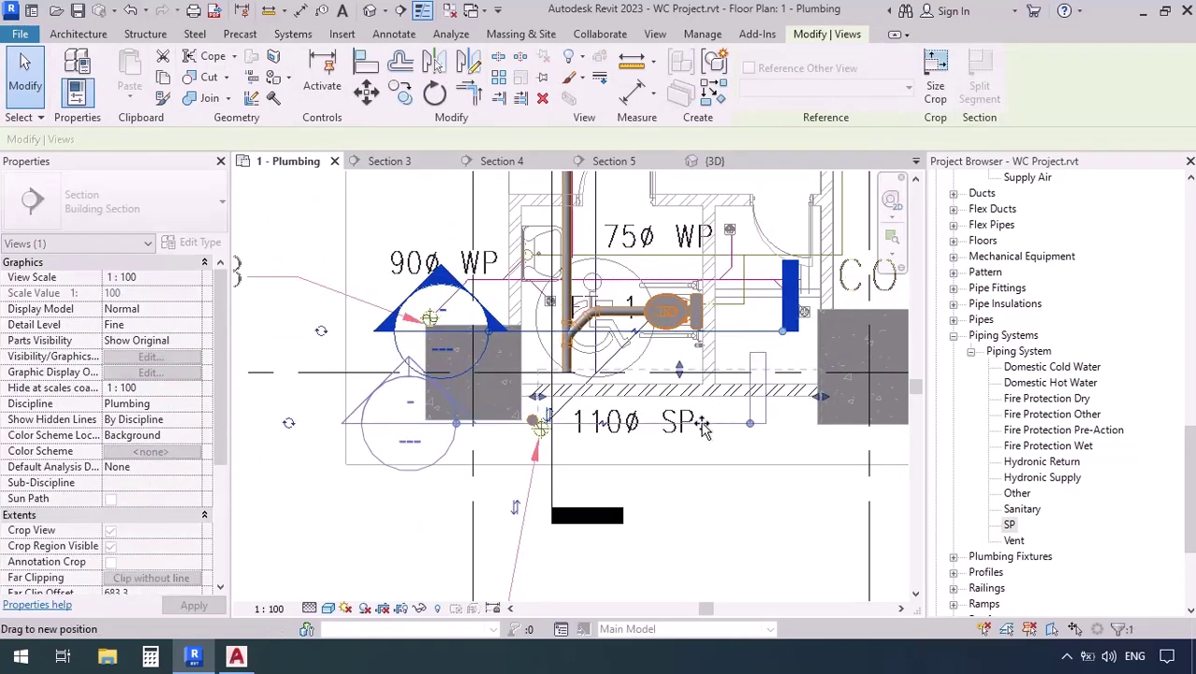
drag(704, 426, 647, 435)
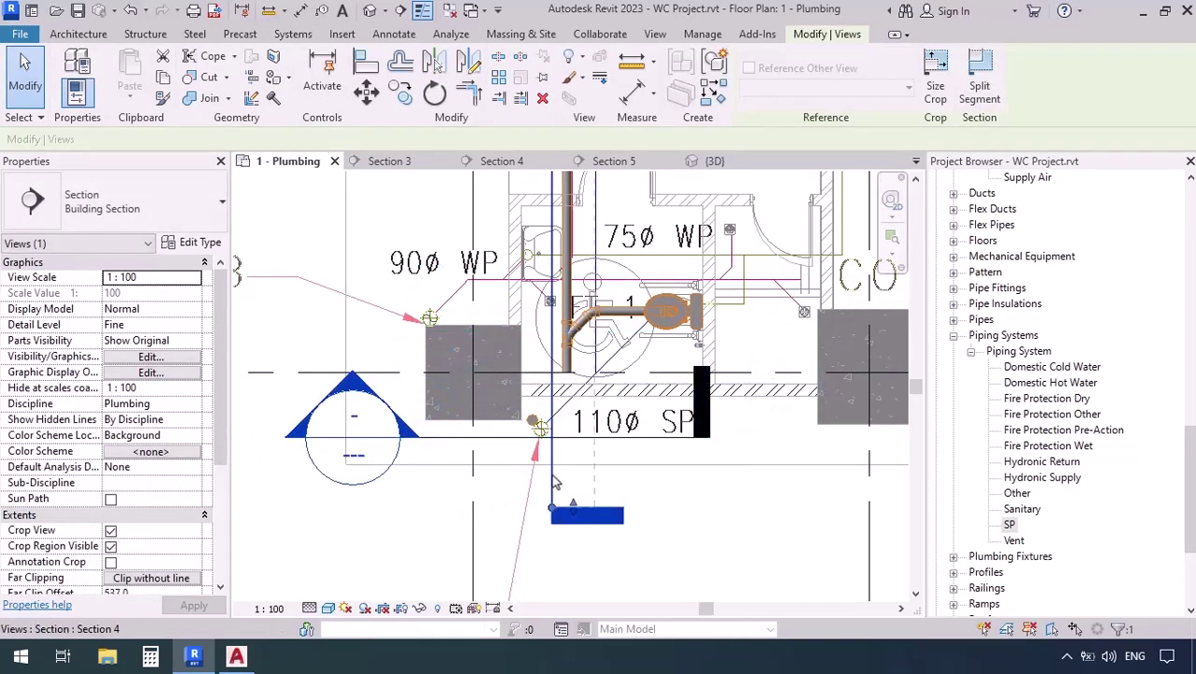
- Flip the Section 4 line so it faces the new SP riser, and open its view
scroll(552, 484, down, 3)
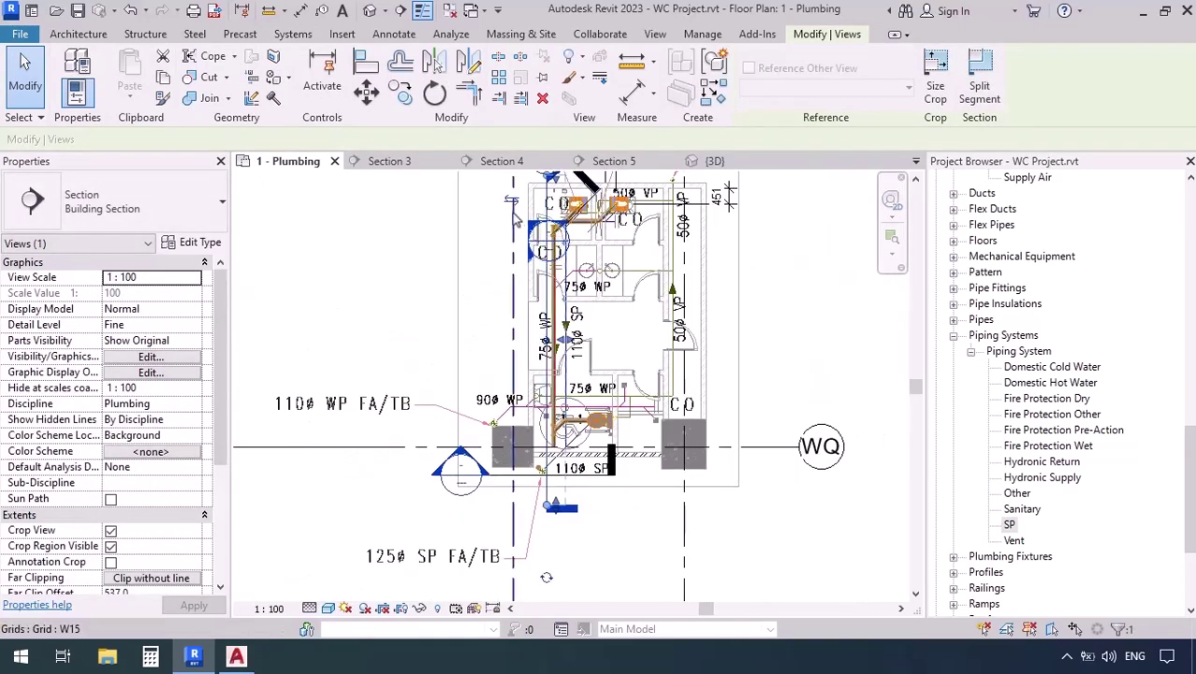
scroll(541, 510, up, 5)
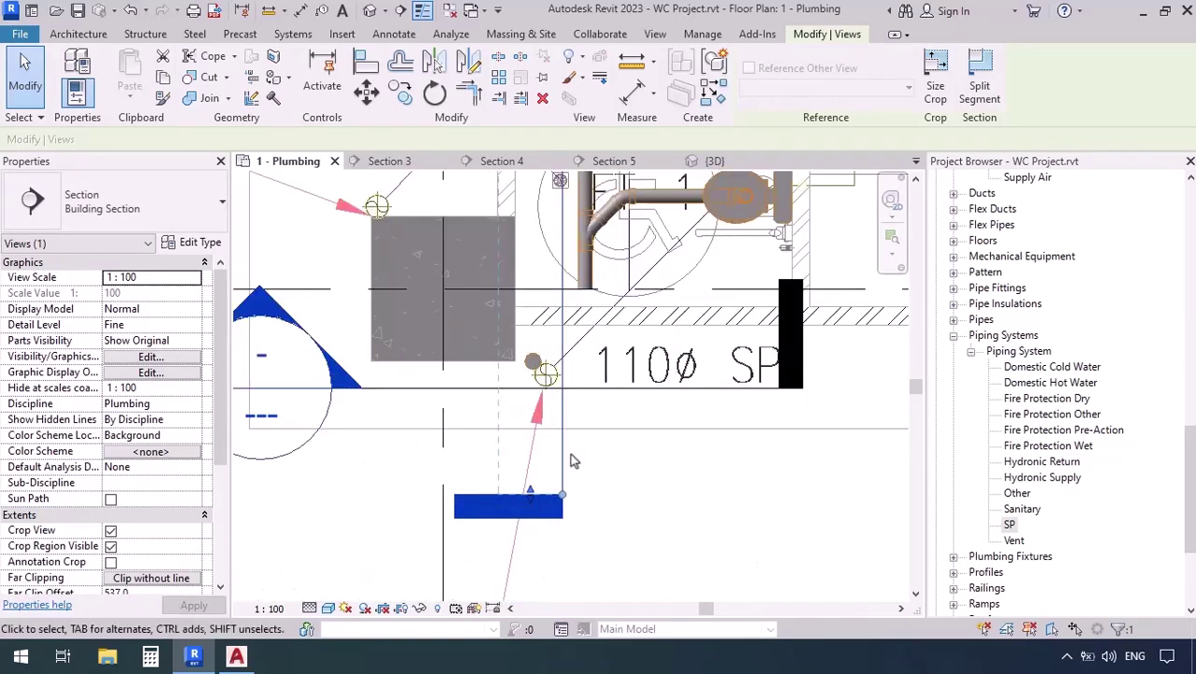
click(563, 468)
right_click(562, 473)
click(599, 257)
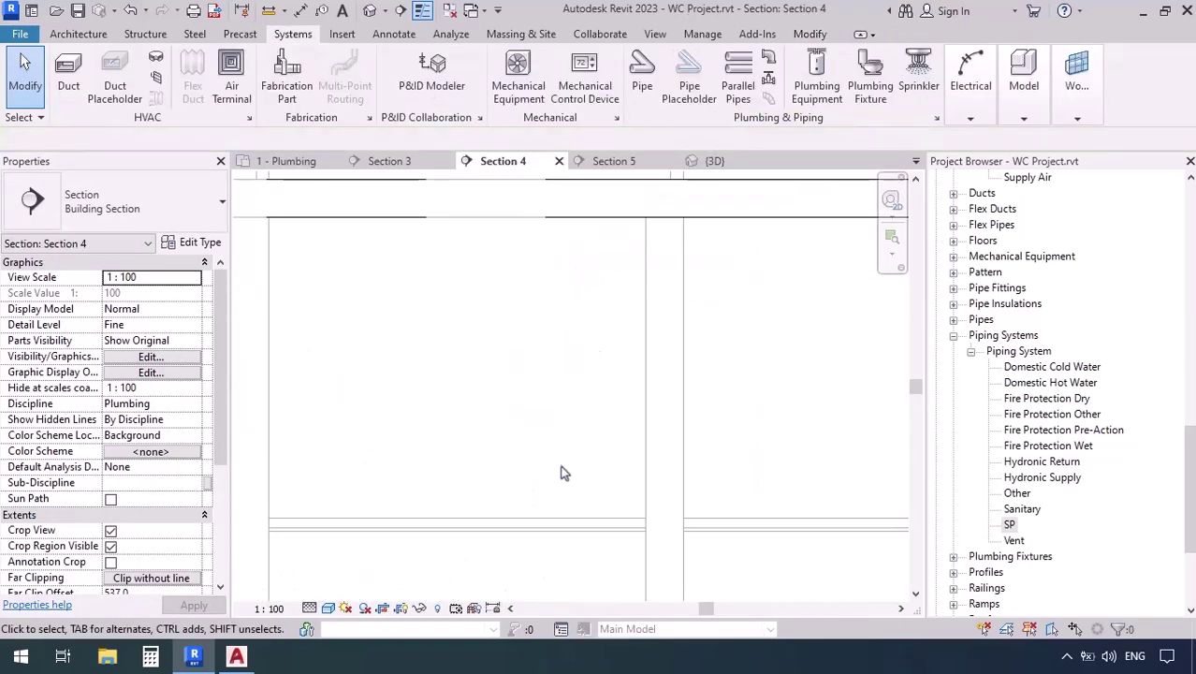
- Examine the SP riser in Section 4 from level to level, including its clearance from the beam and column
scroll(561, 472, down, 4)
scroll(440, 379, down, 2)
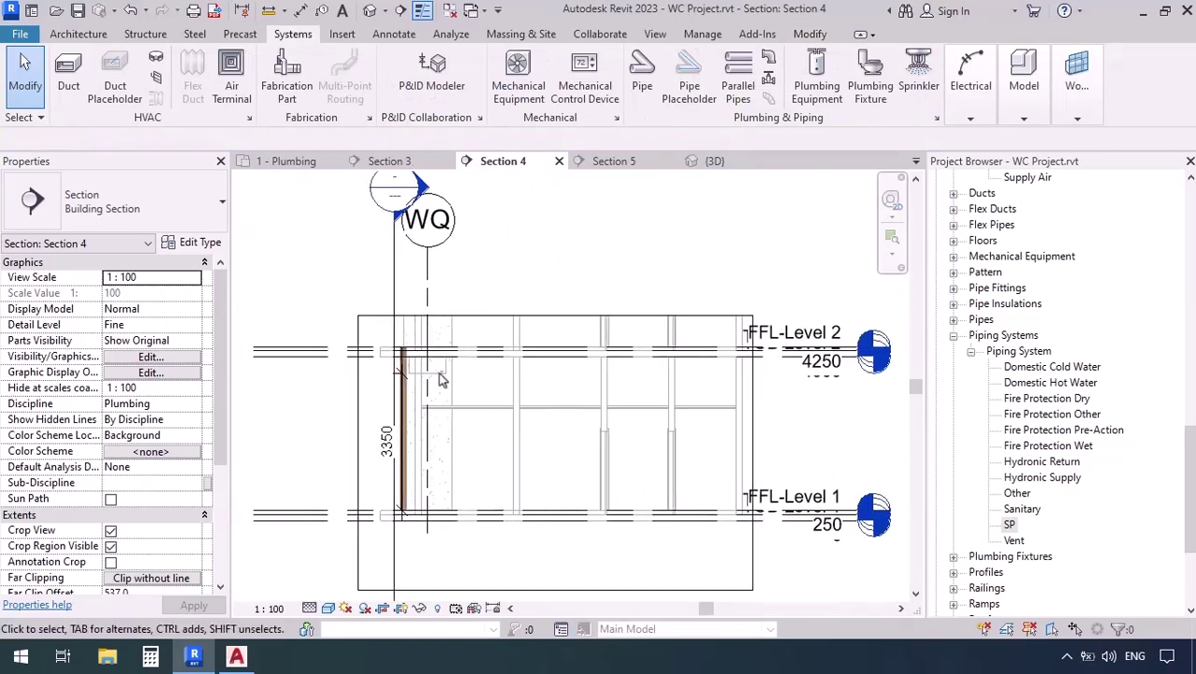
scroll(440, 379, up, 6)
middle_drag(384, 451, 499, 424)
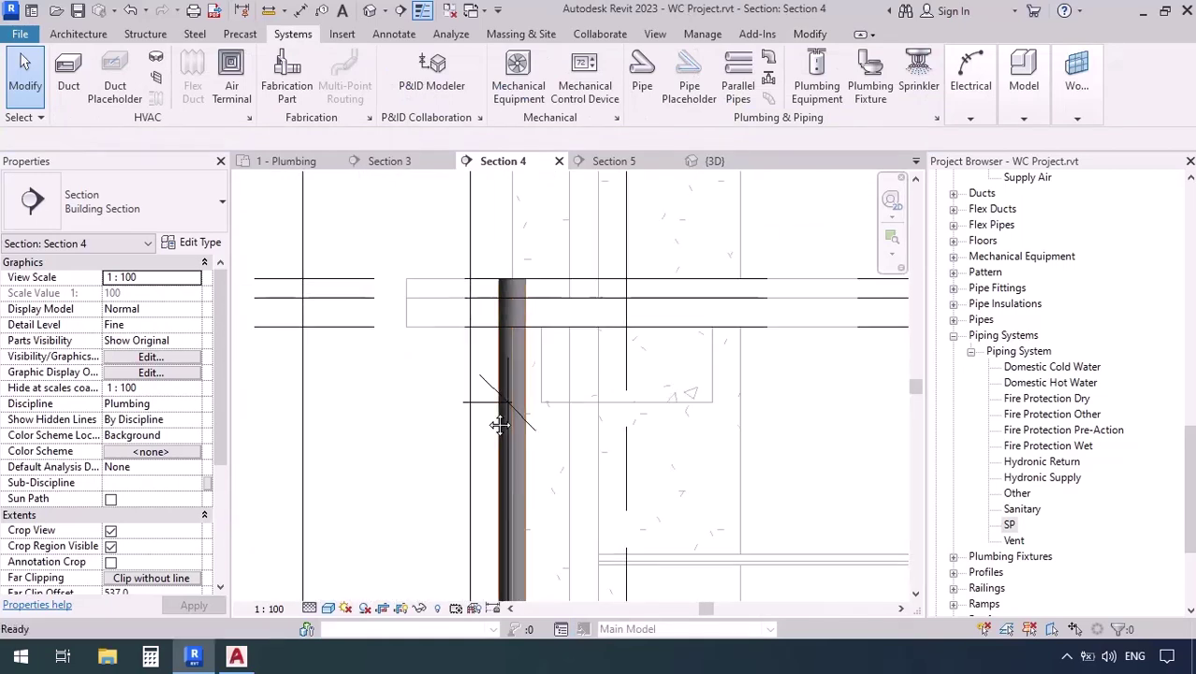
scroll(537, 454, down, 2)
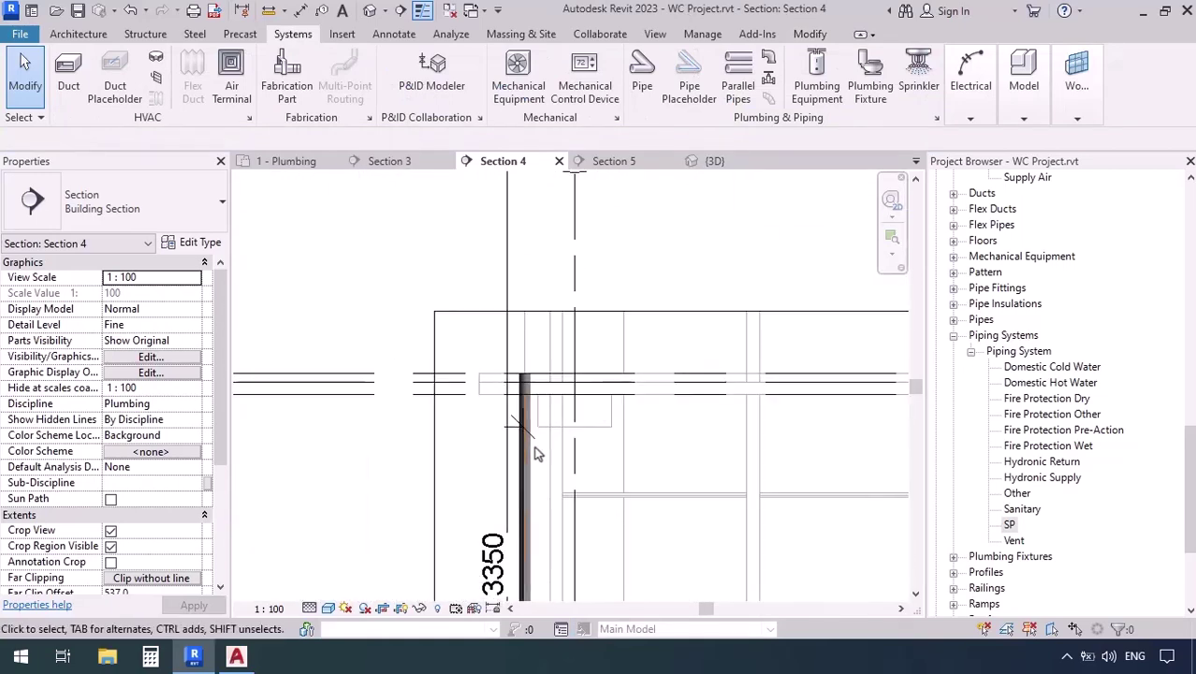
scroll(545, 384, up, 2)
scroll(541, 378, up, 2)
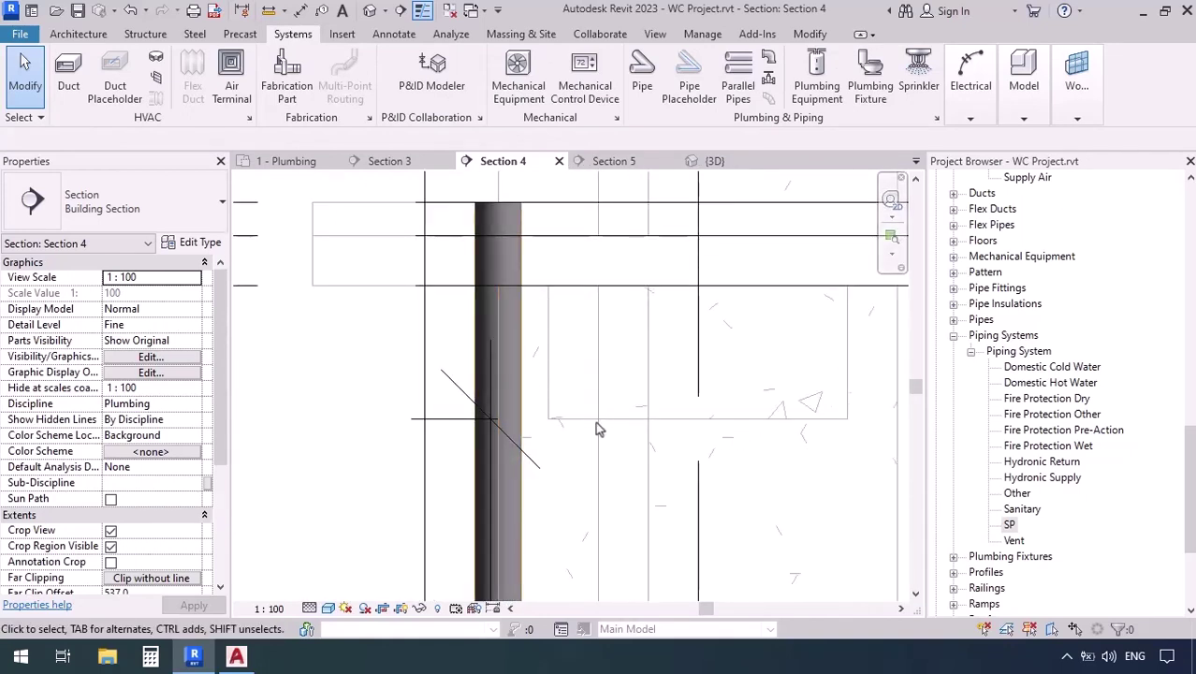
click(522, 381)
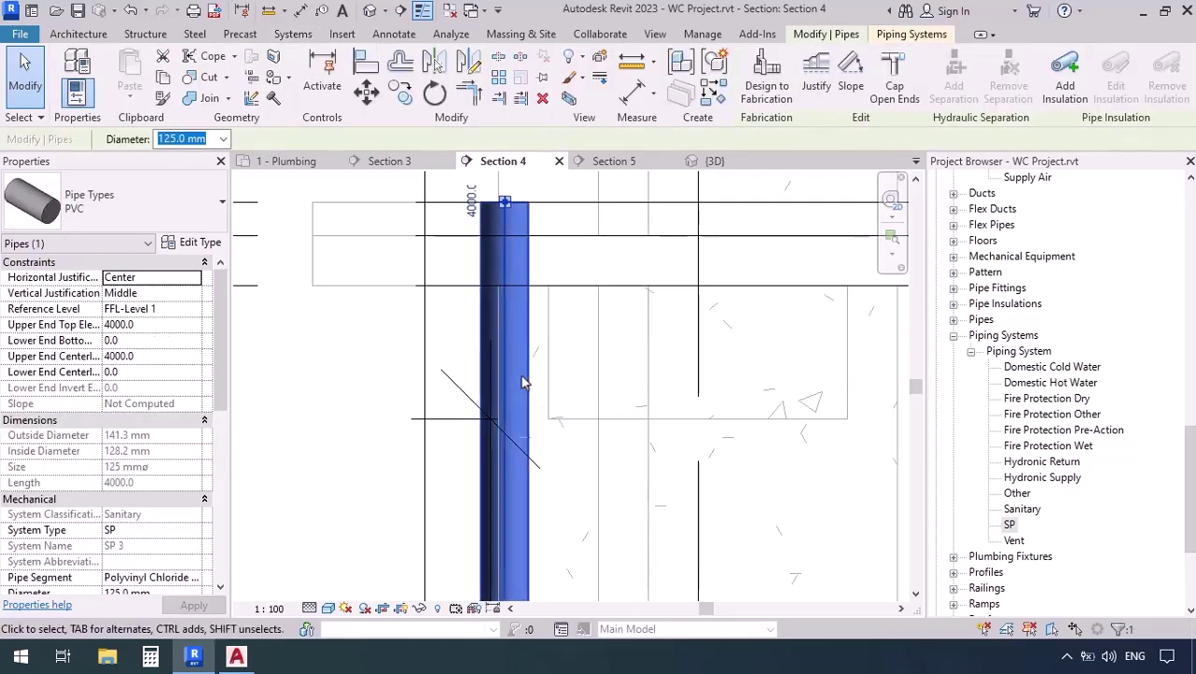
- Open Section 3 from the plan and examine the riser's position relative to the beam, column and floor levels
click(288, 160)
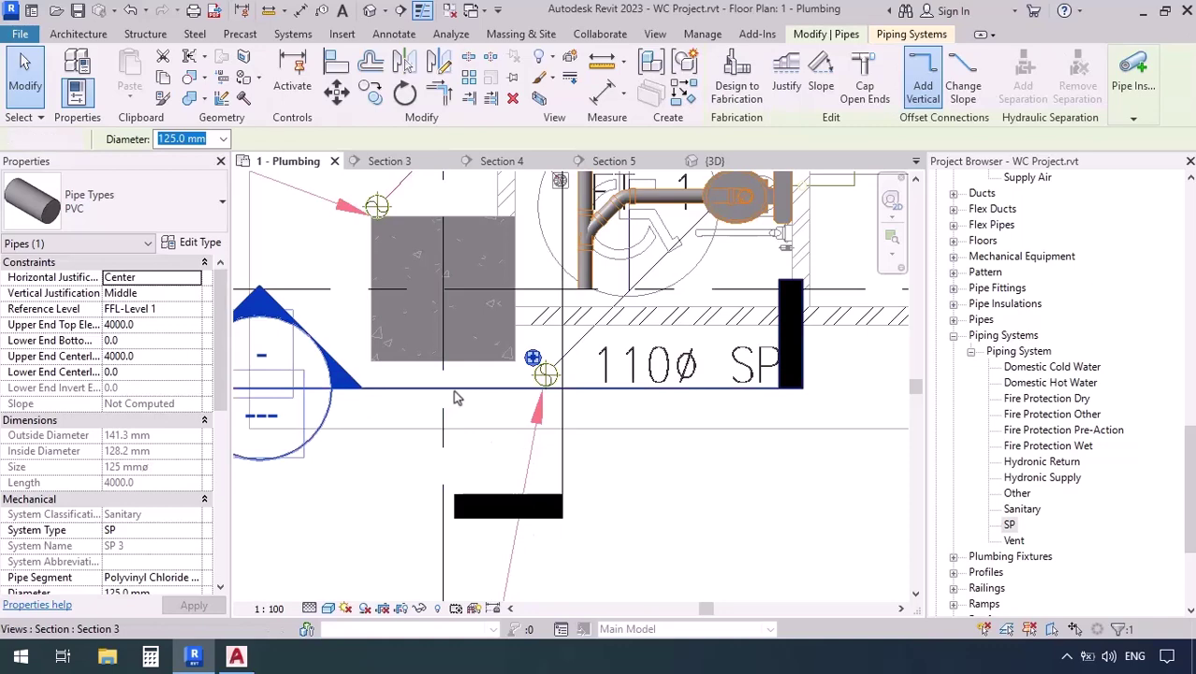
click(455, 391)
right_click(455, 391)
click(524, 254)
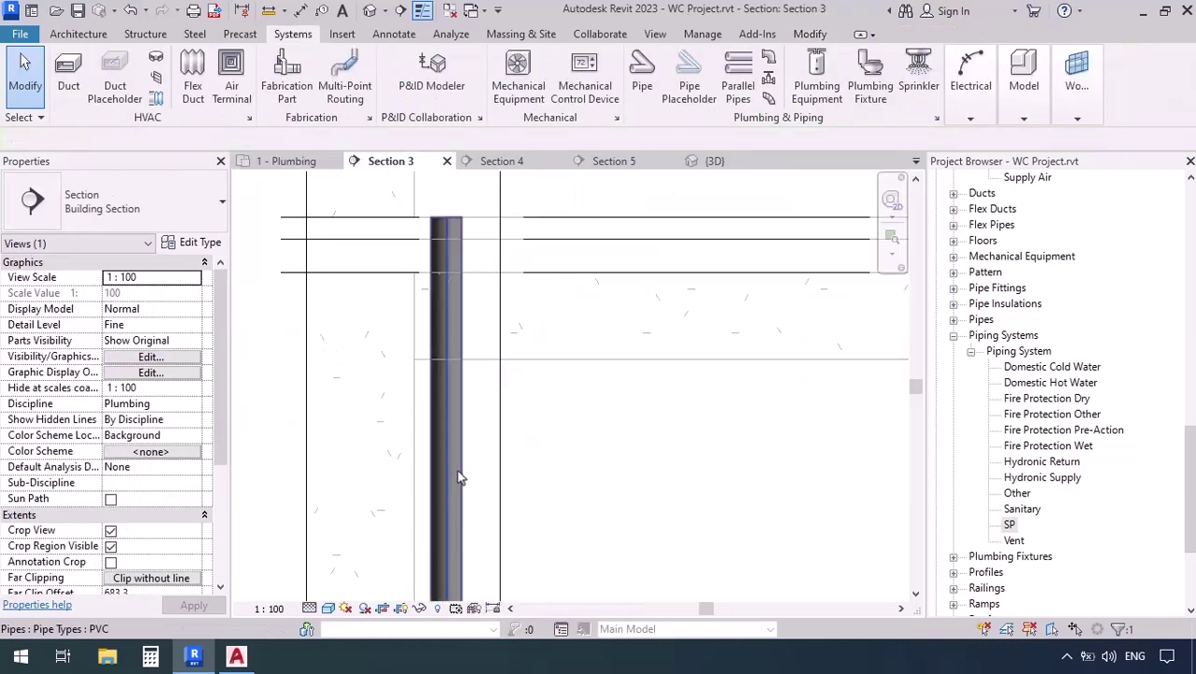
scroll(503, 426, down, 5)
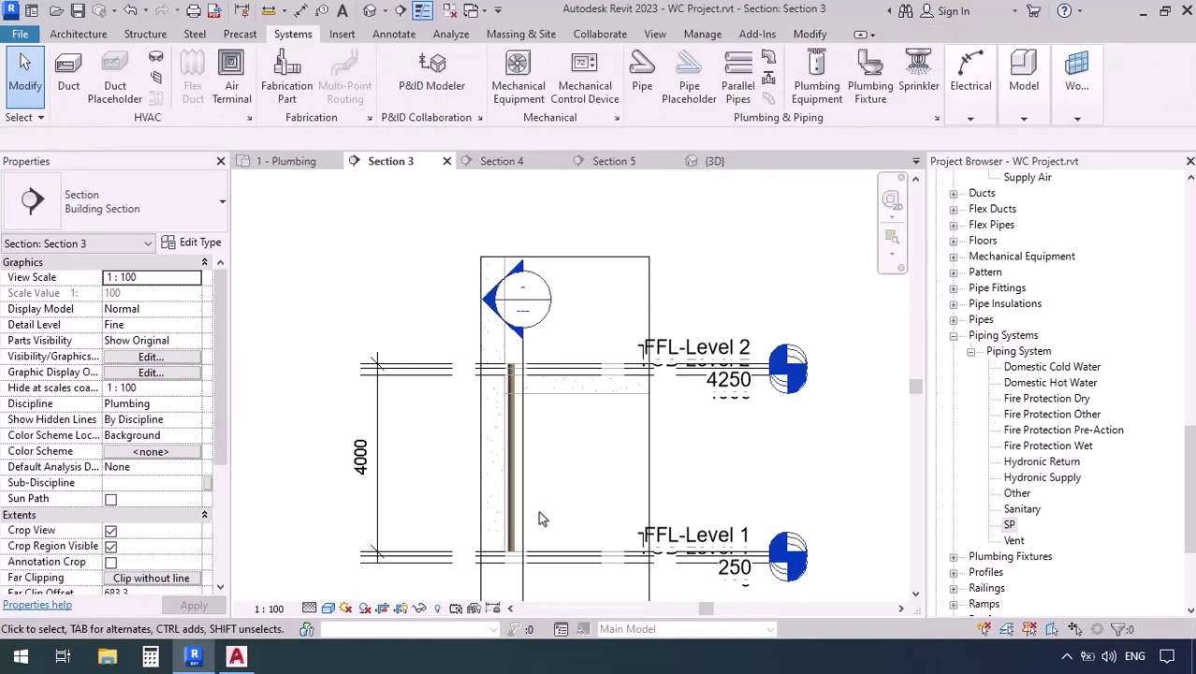
scroll(538, 511, up, 5)
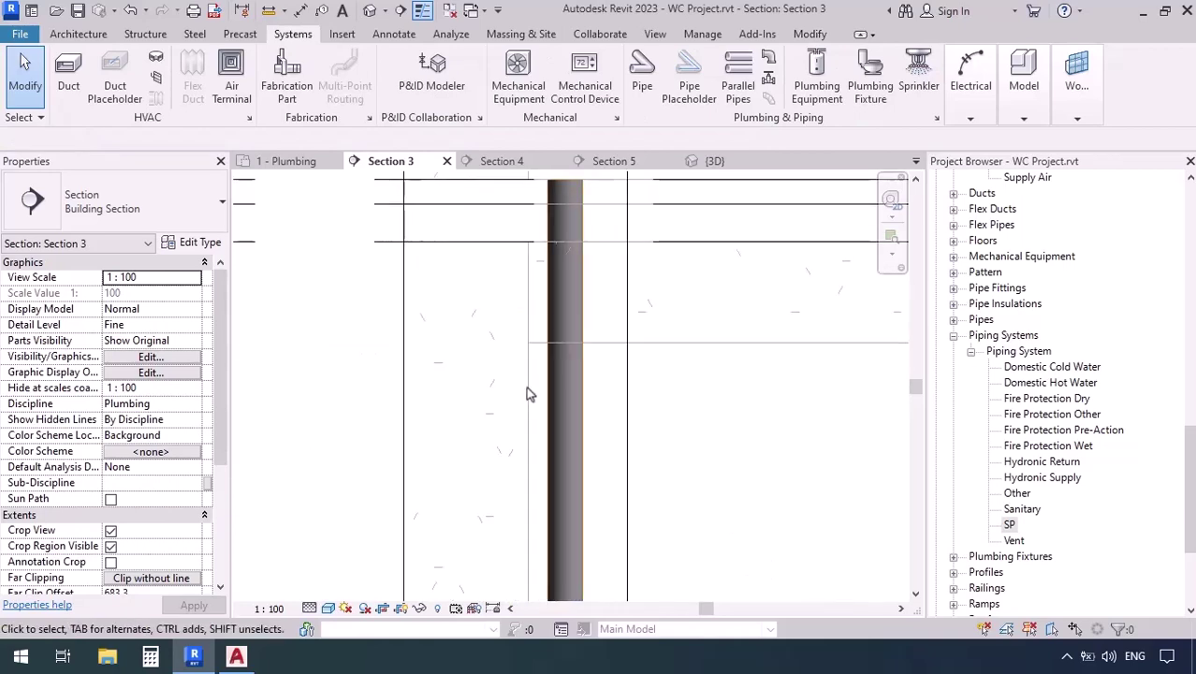
scroll(458, 423, down, 3)
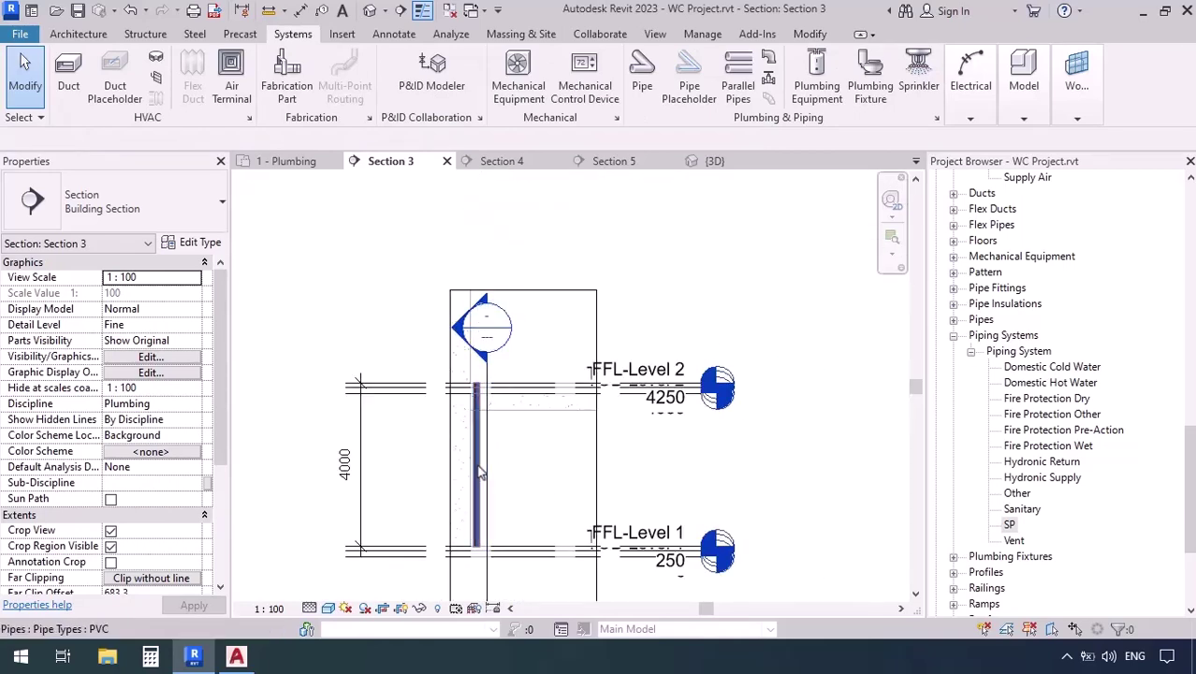
- Isolate the SP riser from the 1 - Plumbing plan in the 3D view with a selection box
click(285, 161)
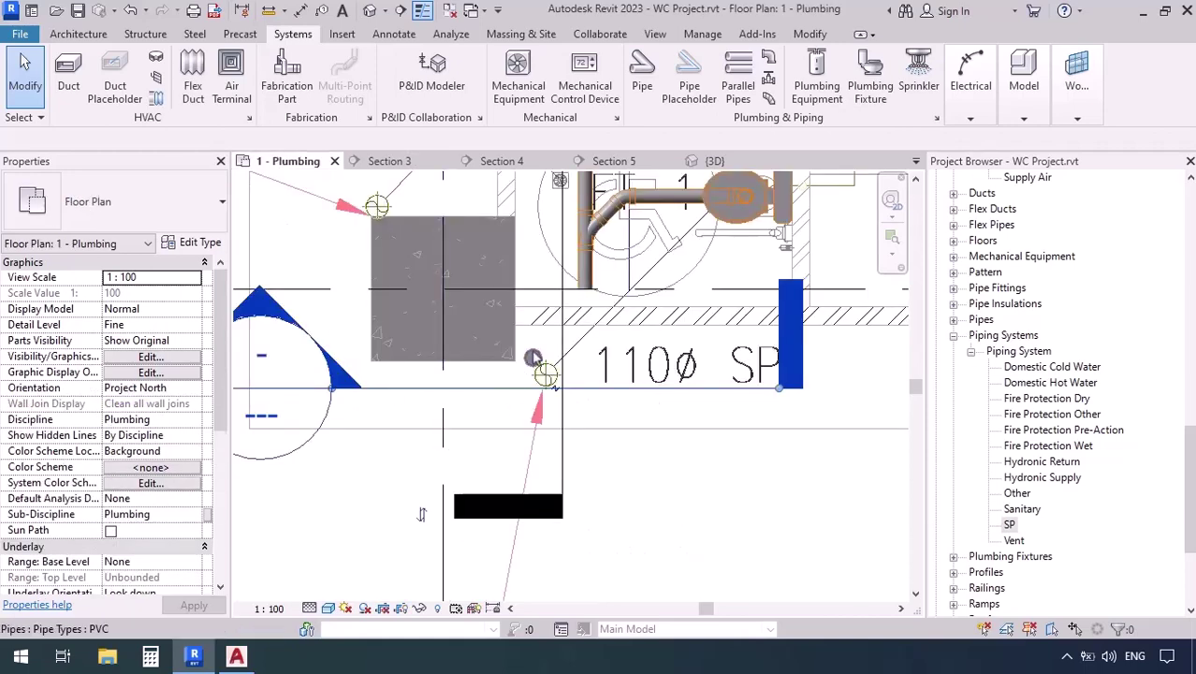
click(532, 359)
click(537, 99)
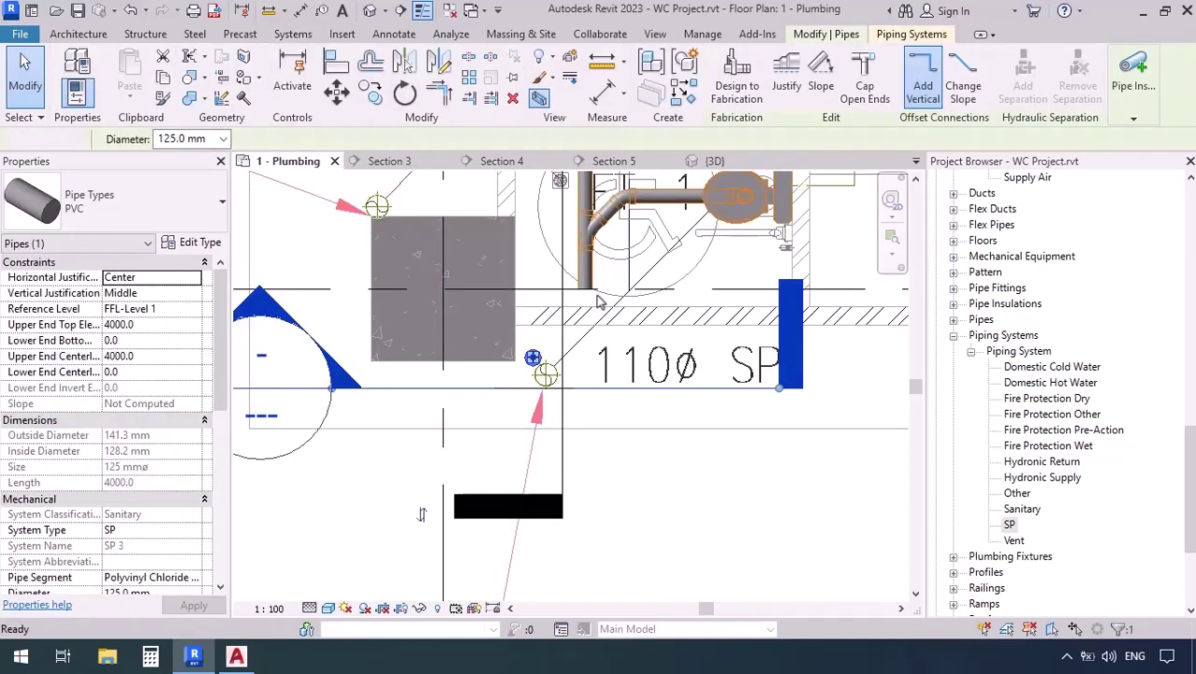
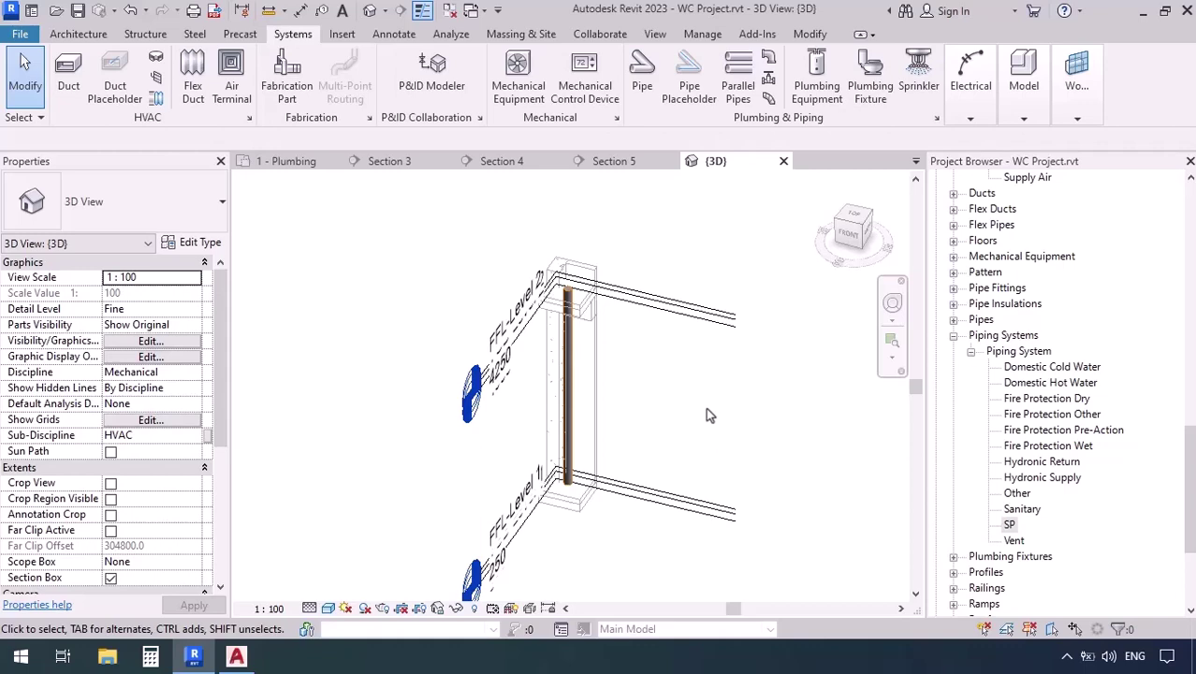
- Turn on the visibility of the Section Boxes annotation category in the 3D view
key(v)
key(v)
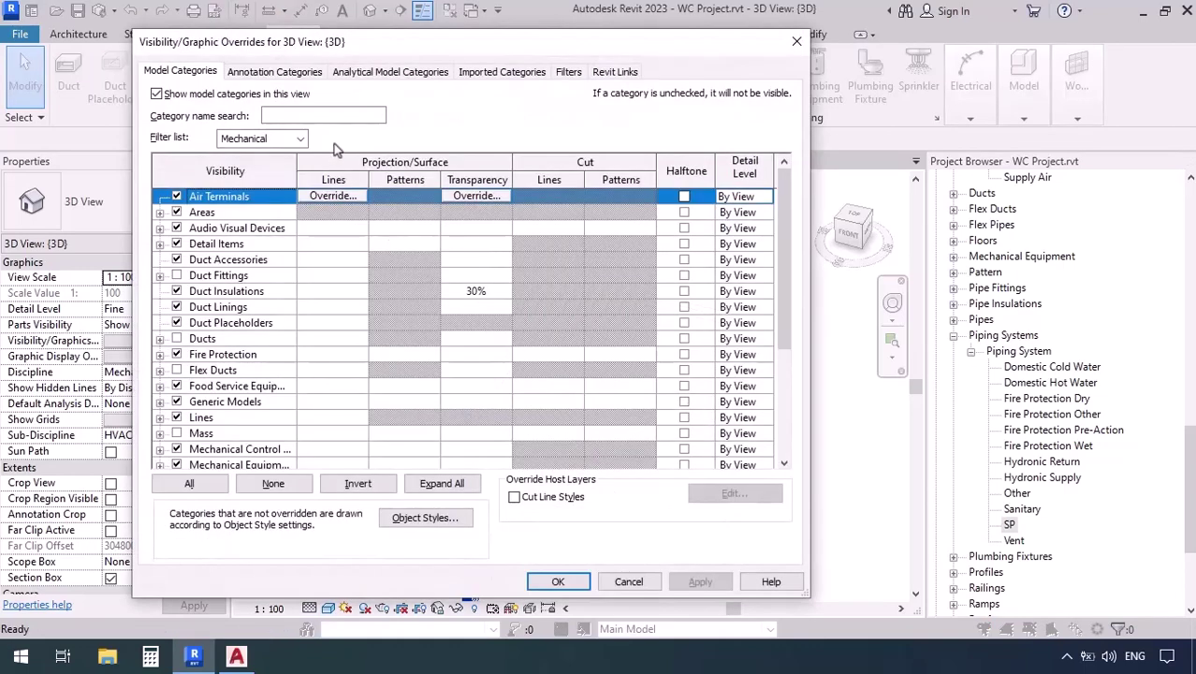
click(301, 75)
click(246, 386)
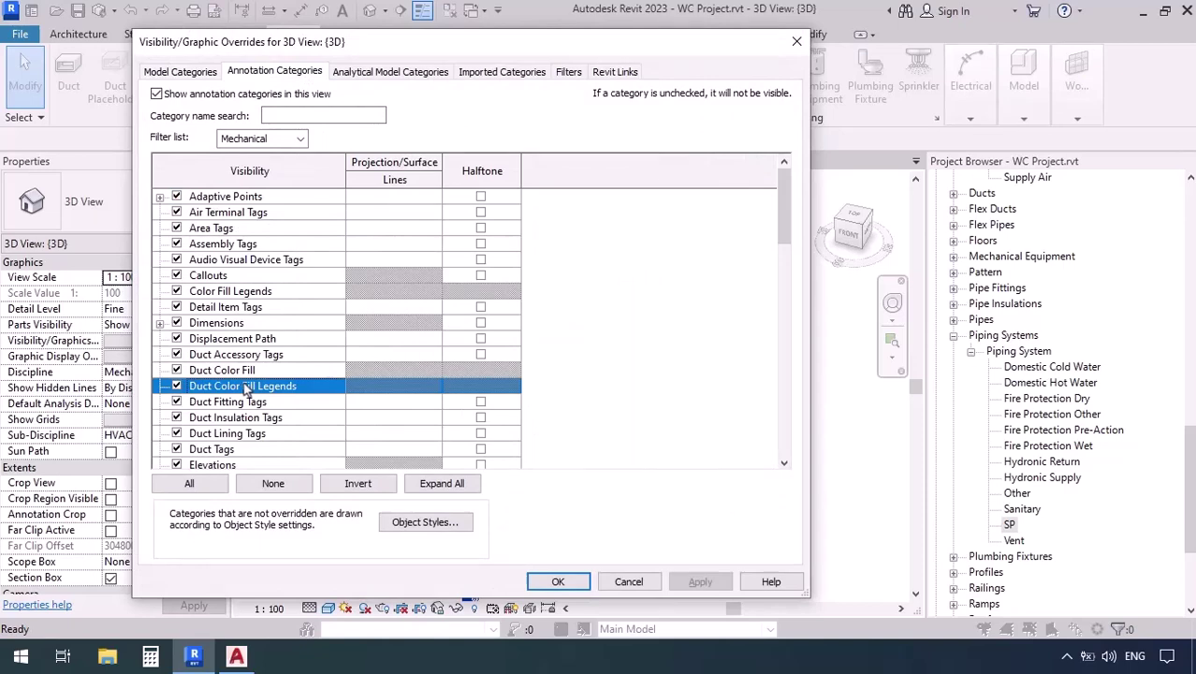
key(s)
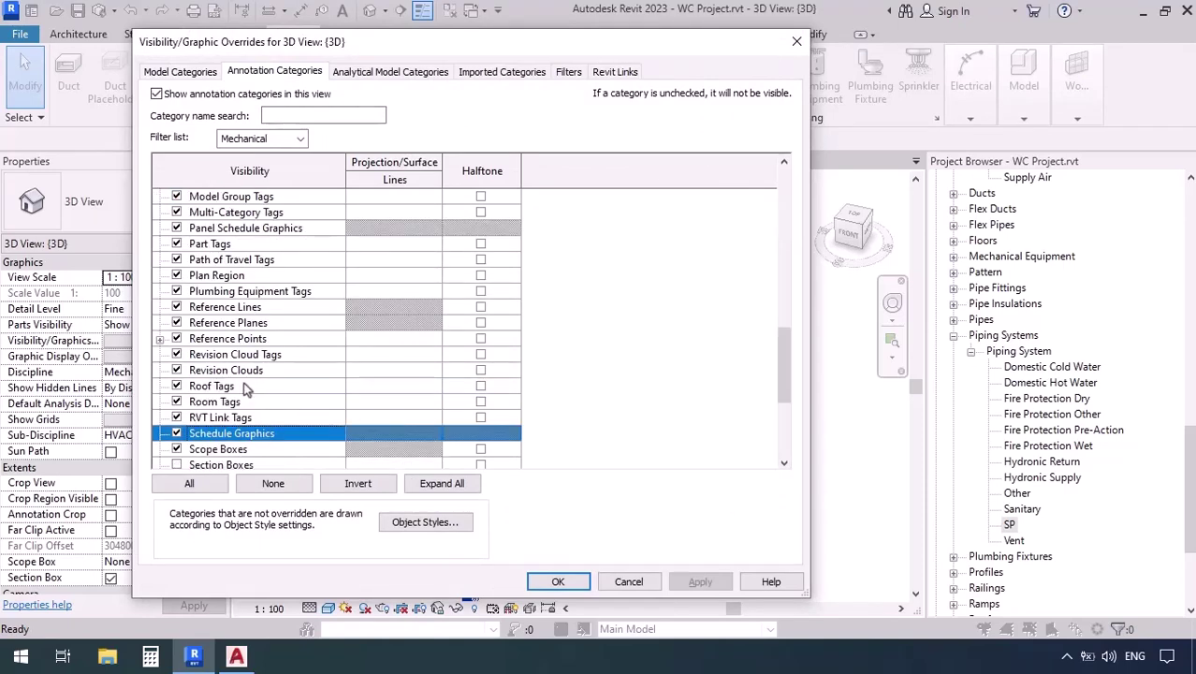
scroll(244, 382, down, 2)
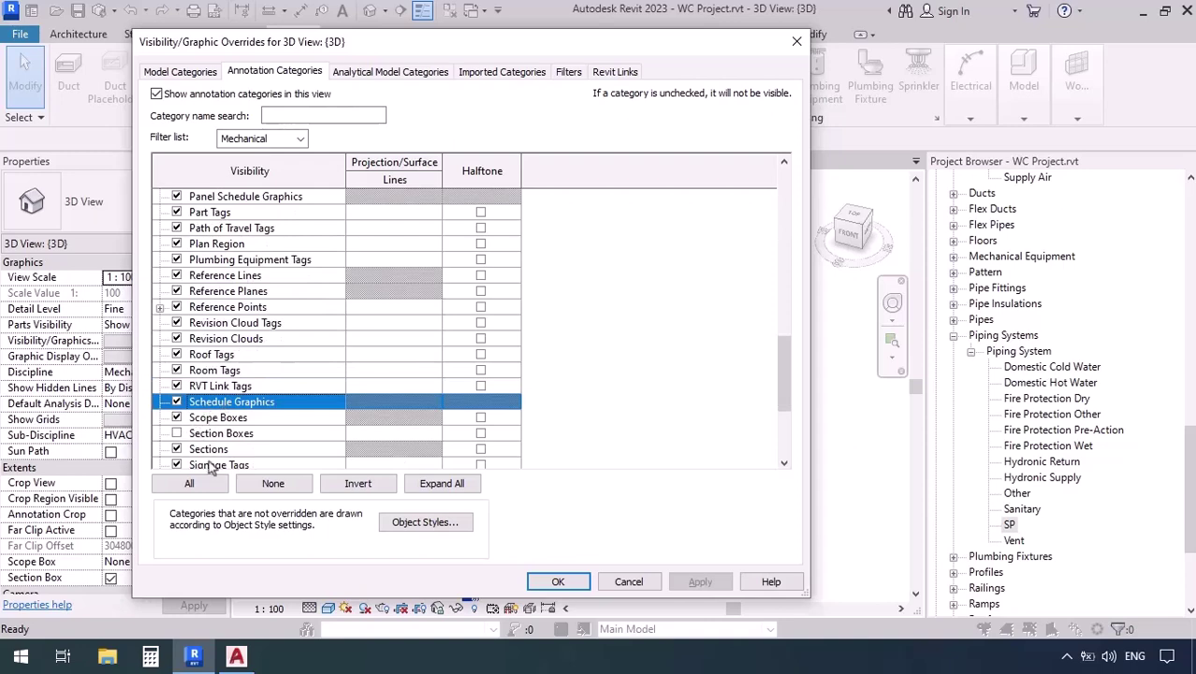
click(176, 433)
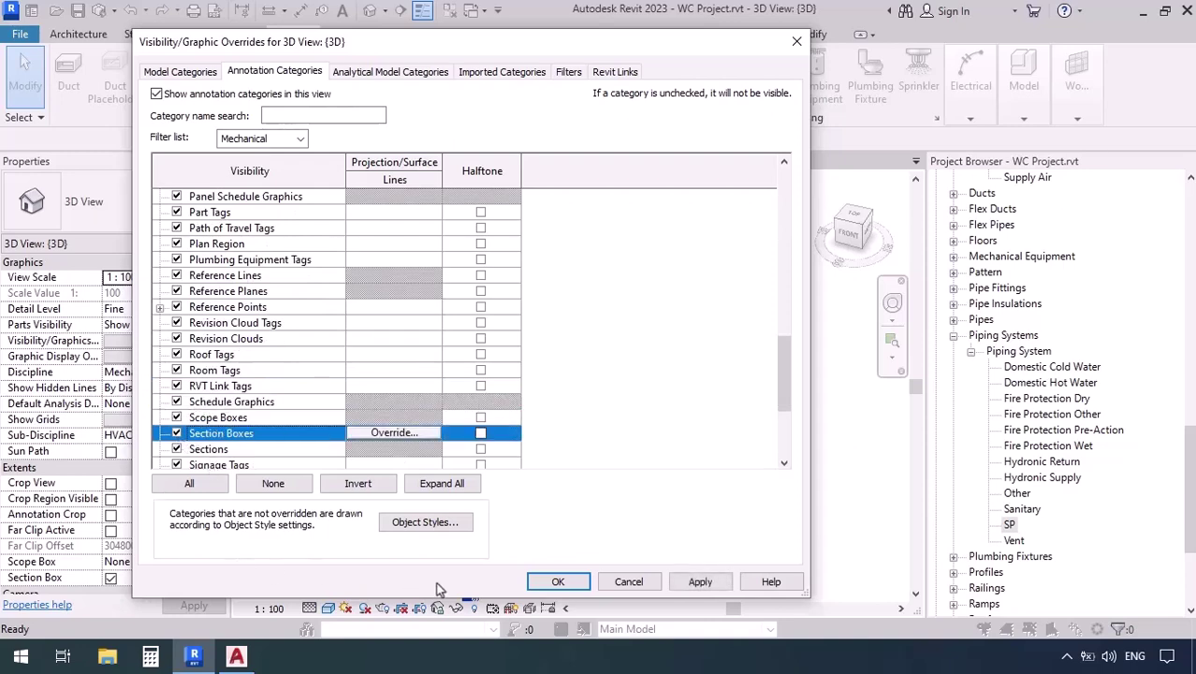
click(556, 581)
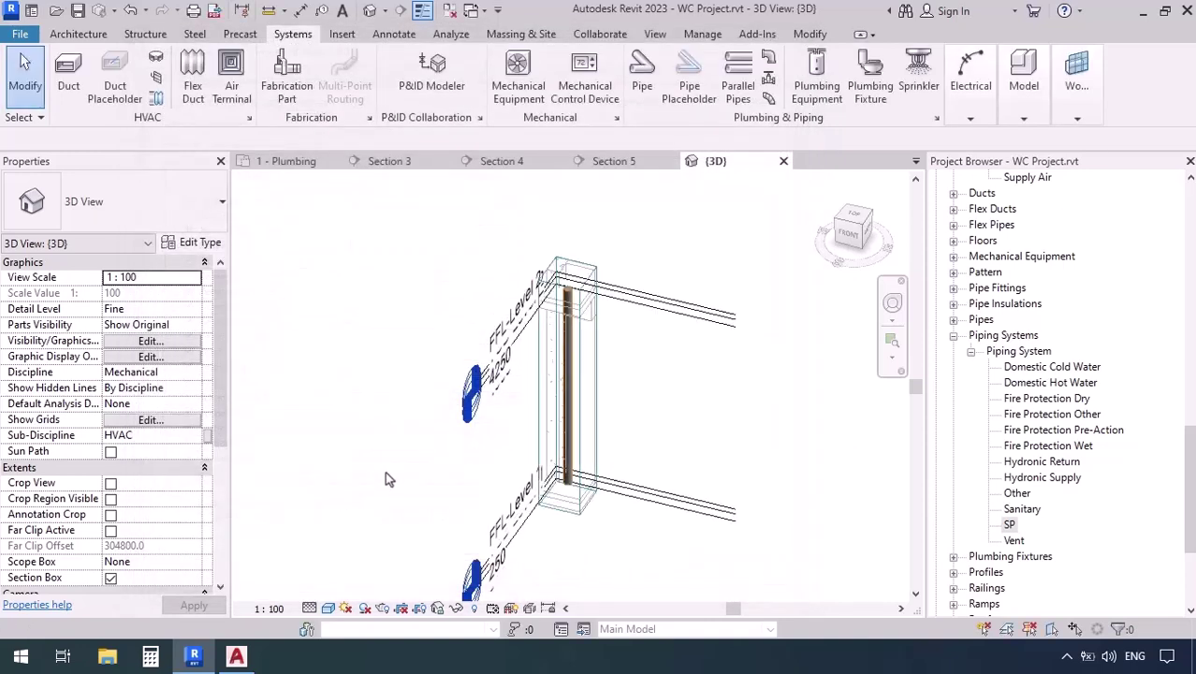
- Enlarge the section box around the SP riser so that it also encloses the nearby WC branch piping
click(539, 413)
drag(496, 365, 593, 313)
drag(647, 413, 646, 413)
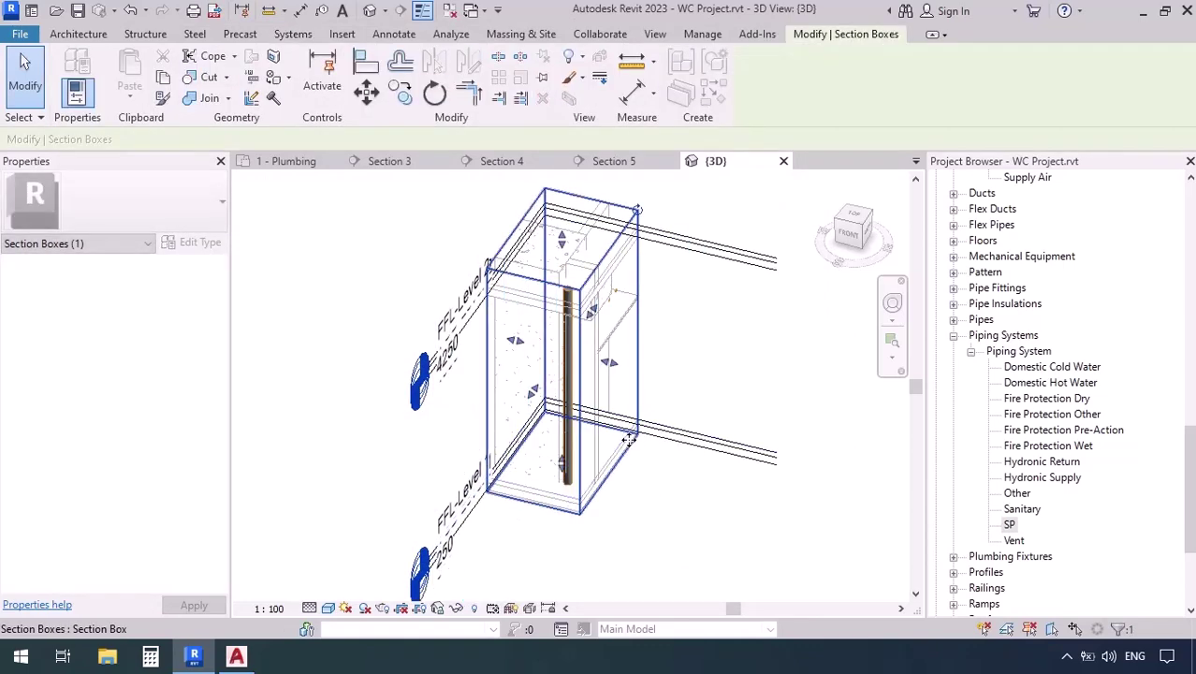
drag(609, 363, 672, 391)
click(474, 553)
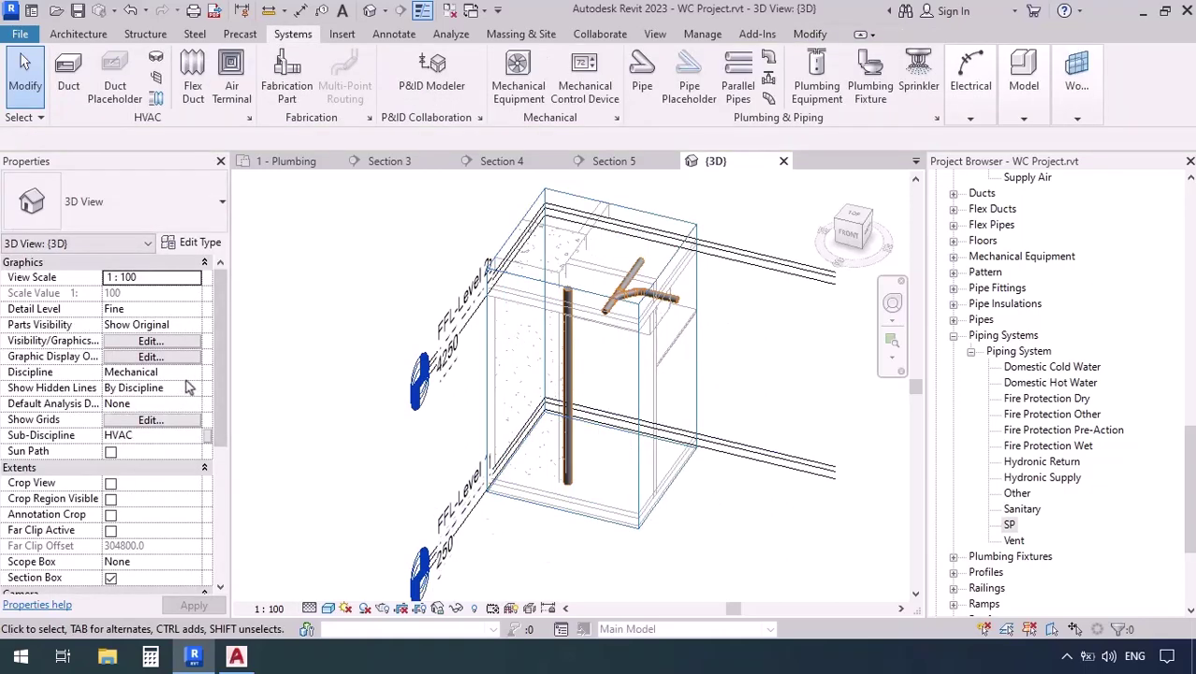
- Set the 3D view's discipline to Coordination and examine the riser against the column, beam and slabs
click(154, 372)
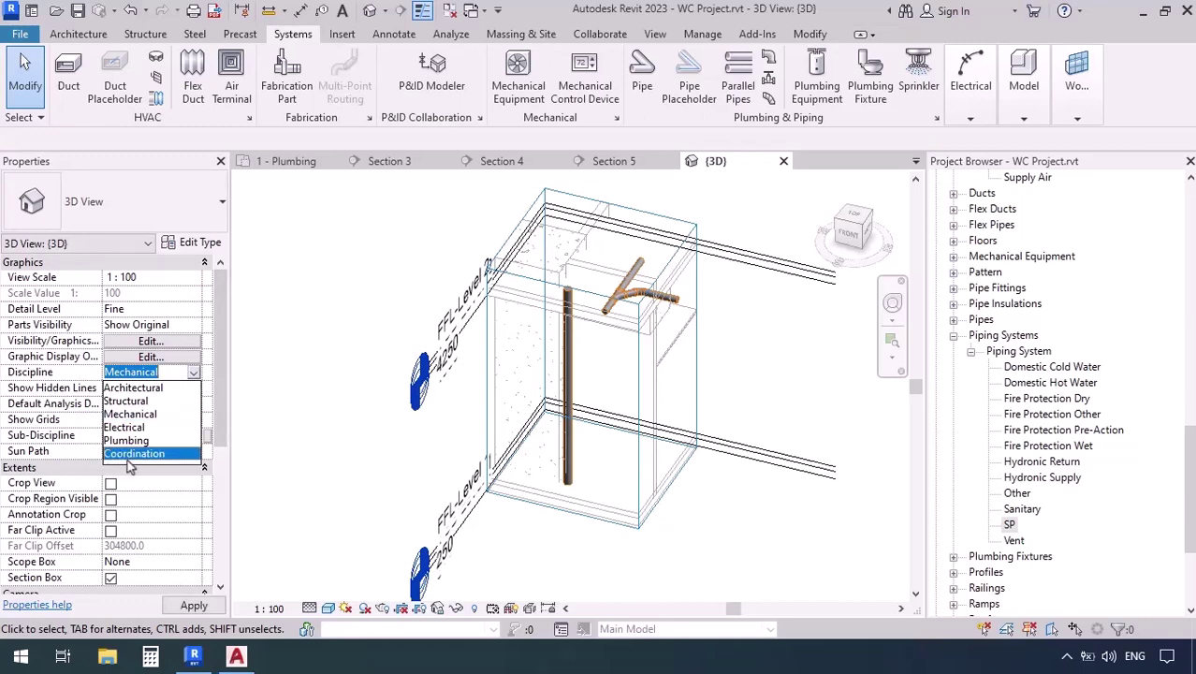
click(134, 453)
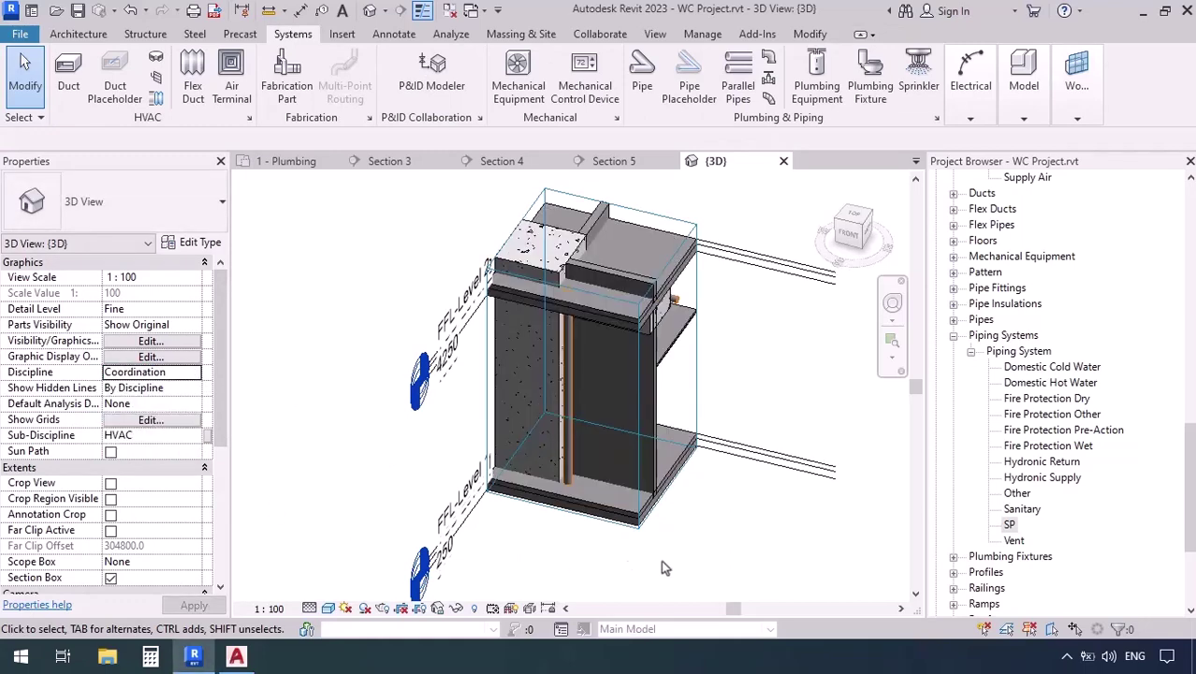
shift+middle_drag(660, 559, 498, 524)
click(510, 435)
shift+middle_drag(510, 435, 466, 414)
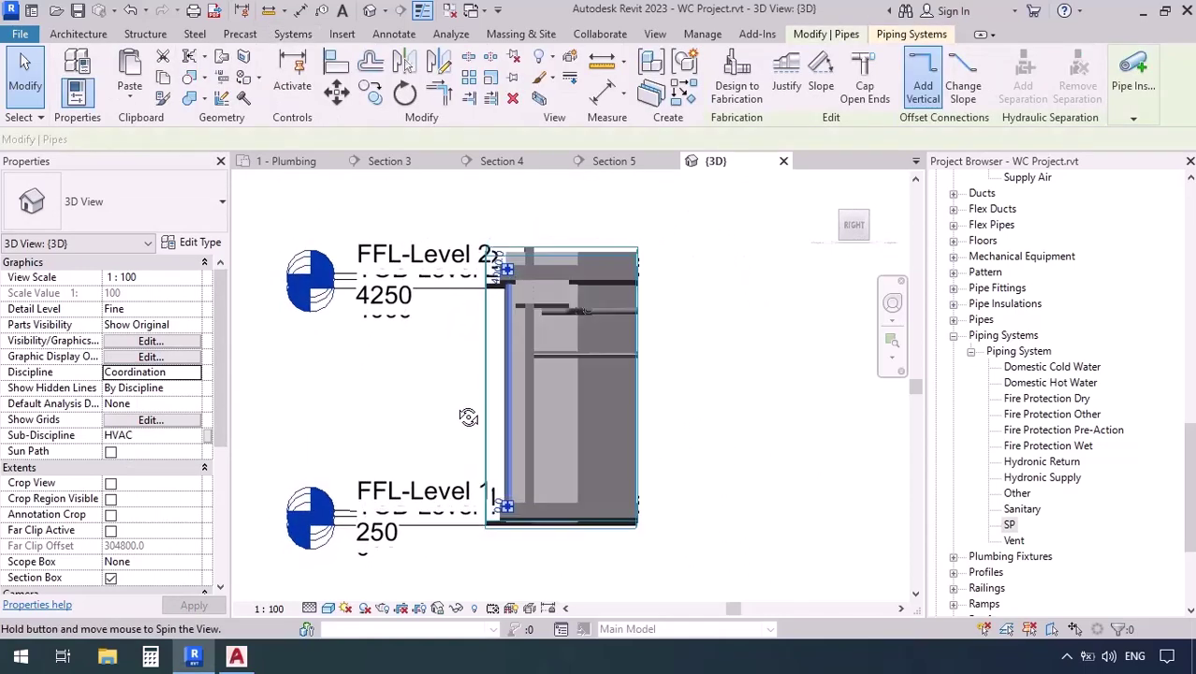
scroll(487, 356, up, 3)
shift+middle_drag(519, 371, 667, 404)
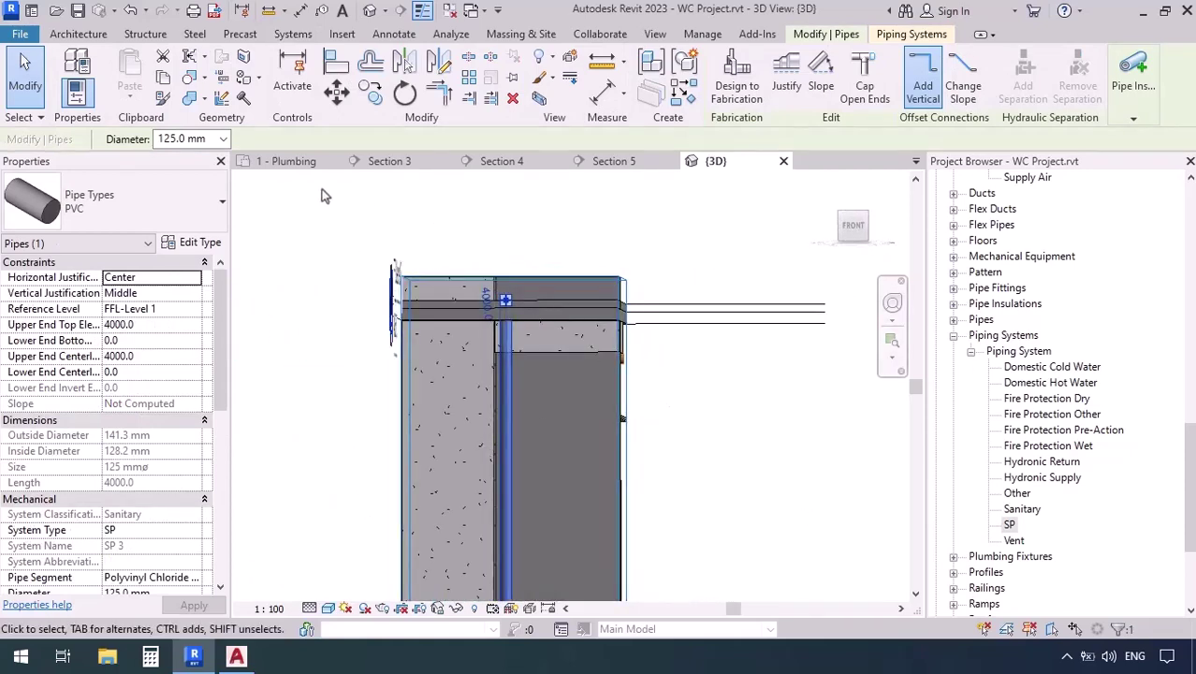
- Examine the riser's position relative to the open end of the 100 mm SP branch in the 1 - Plumbing plan
click(288, 162)
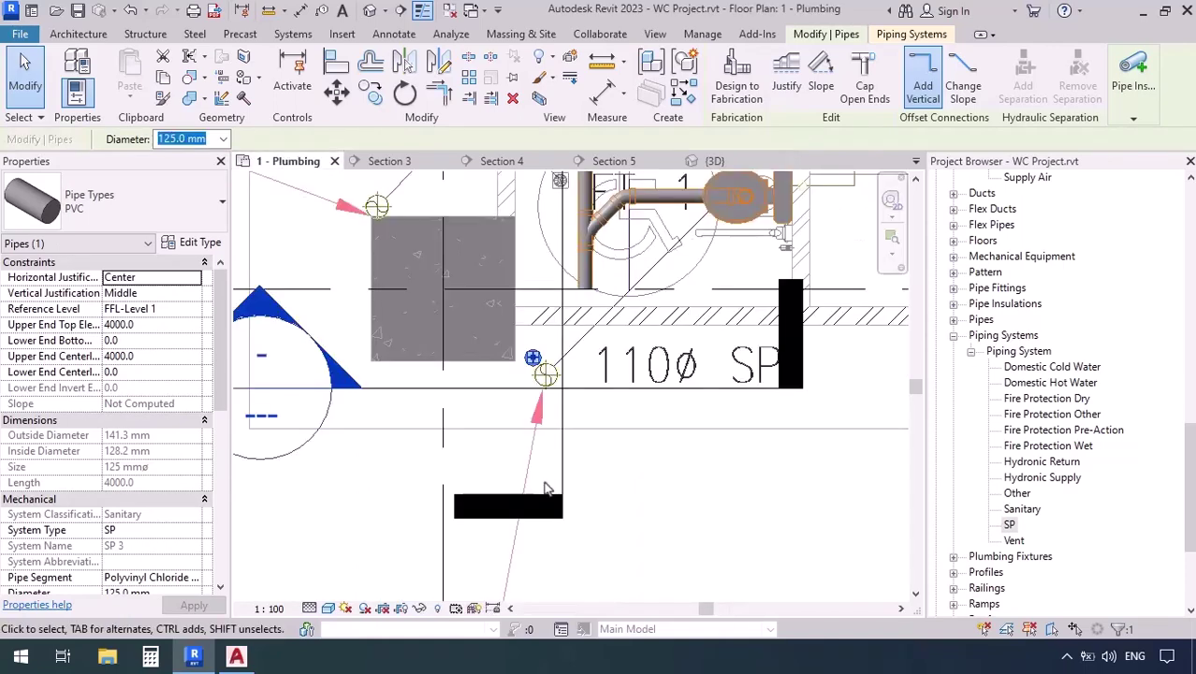
middle_drag(526, 407, 510, 528)
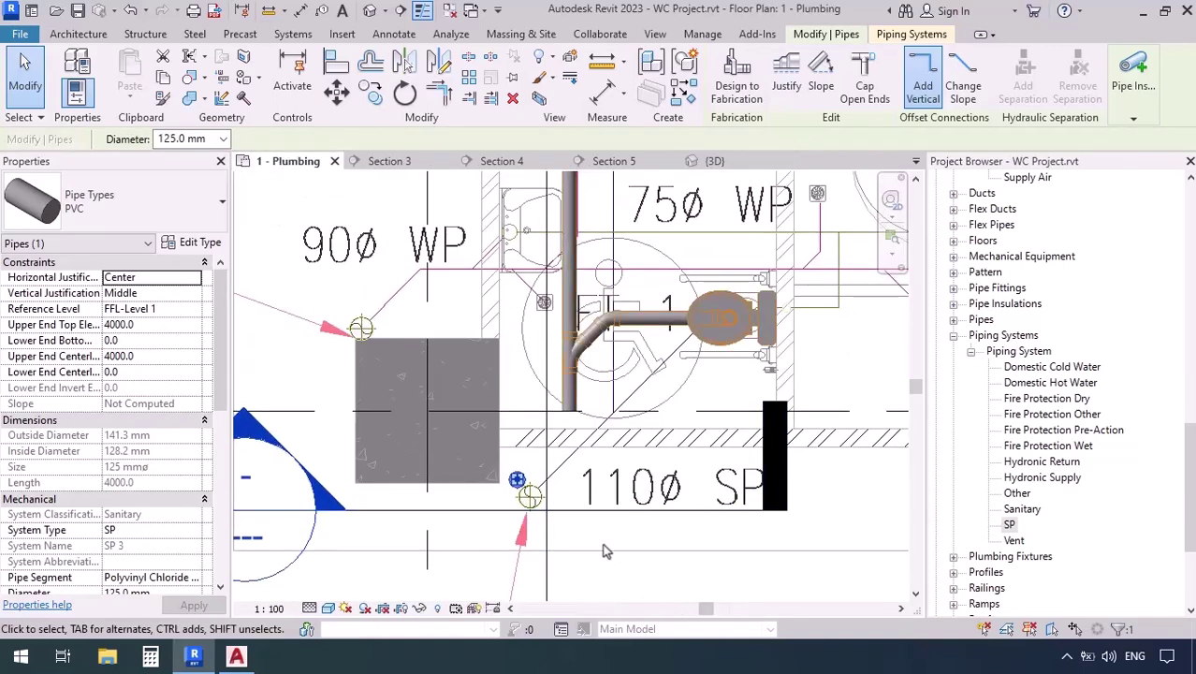
key(Escape)
scroll(477, 414, up, 3)
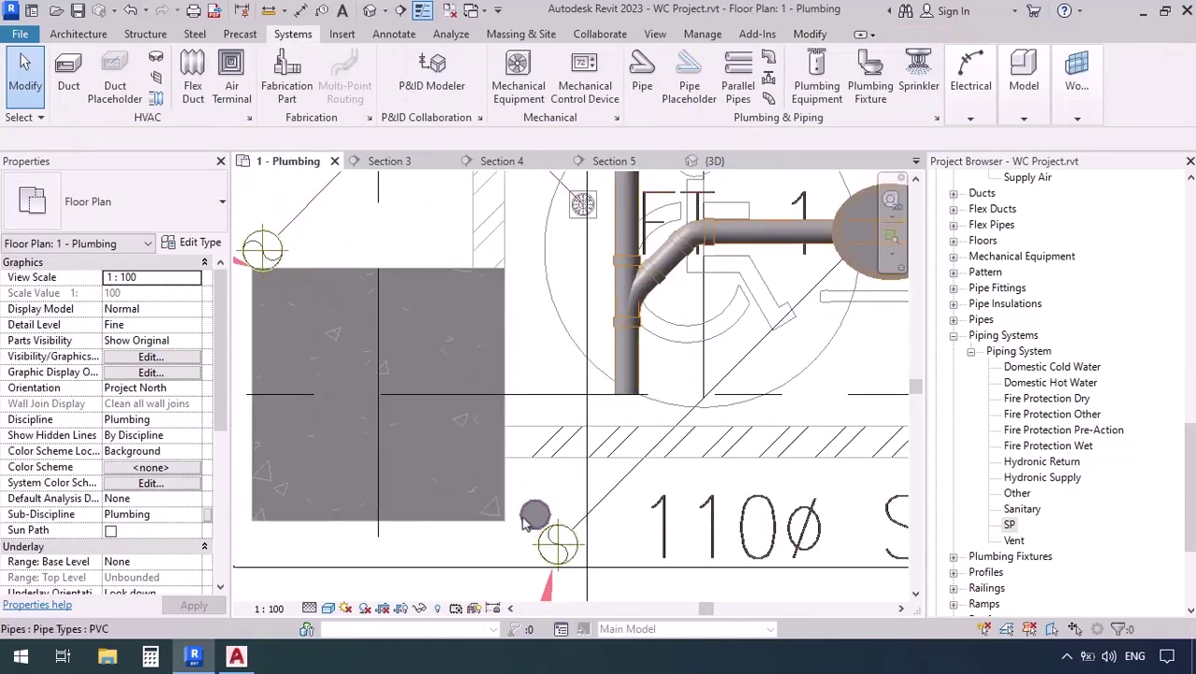
click(527, 519)
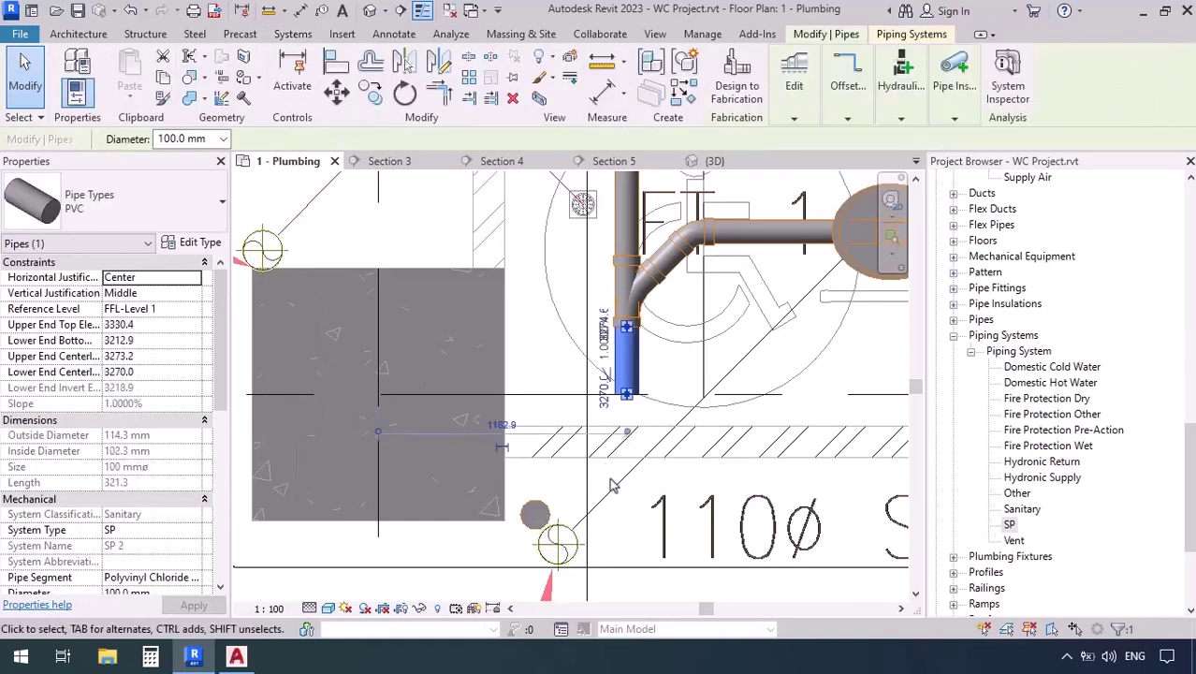
key(Escape)
scroll(509, 418, down, 3)
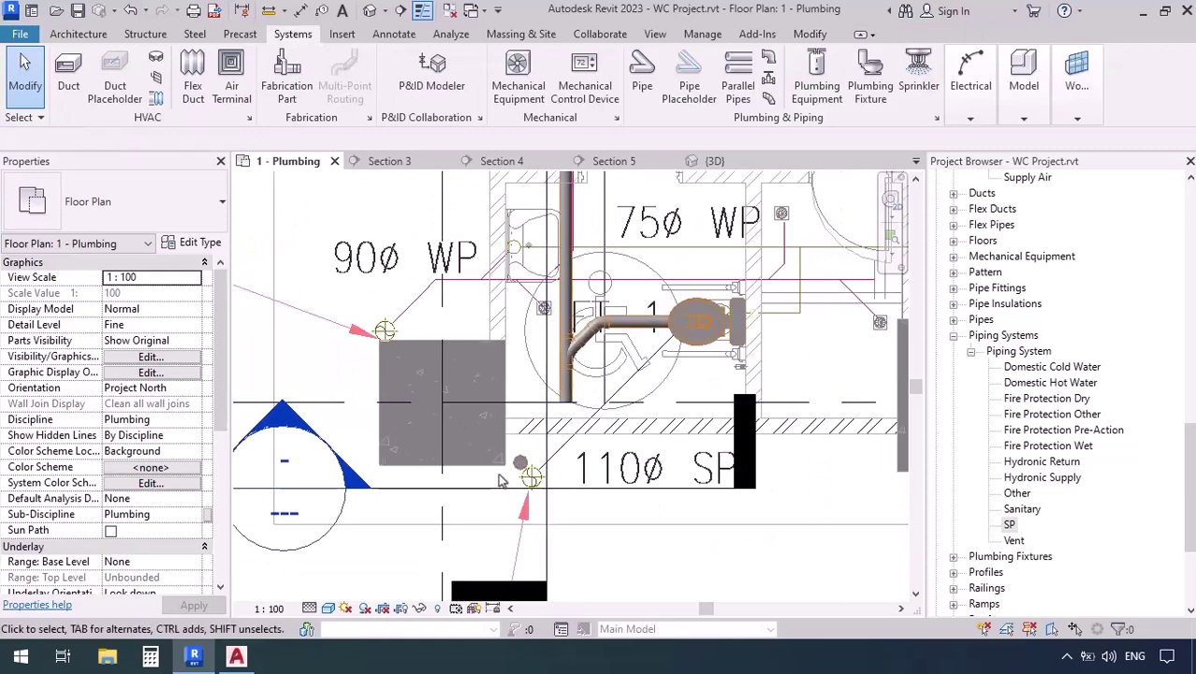
- Draw a diagonal section from beside the SP riser towards the WC branch and reduce its view depth to just behind the riser
click(403, 10)
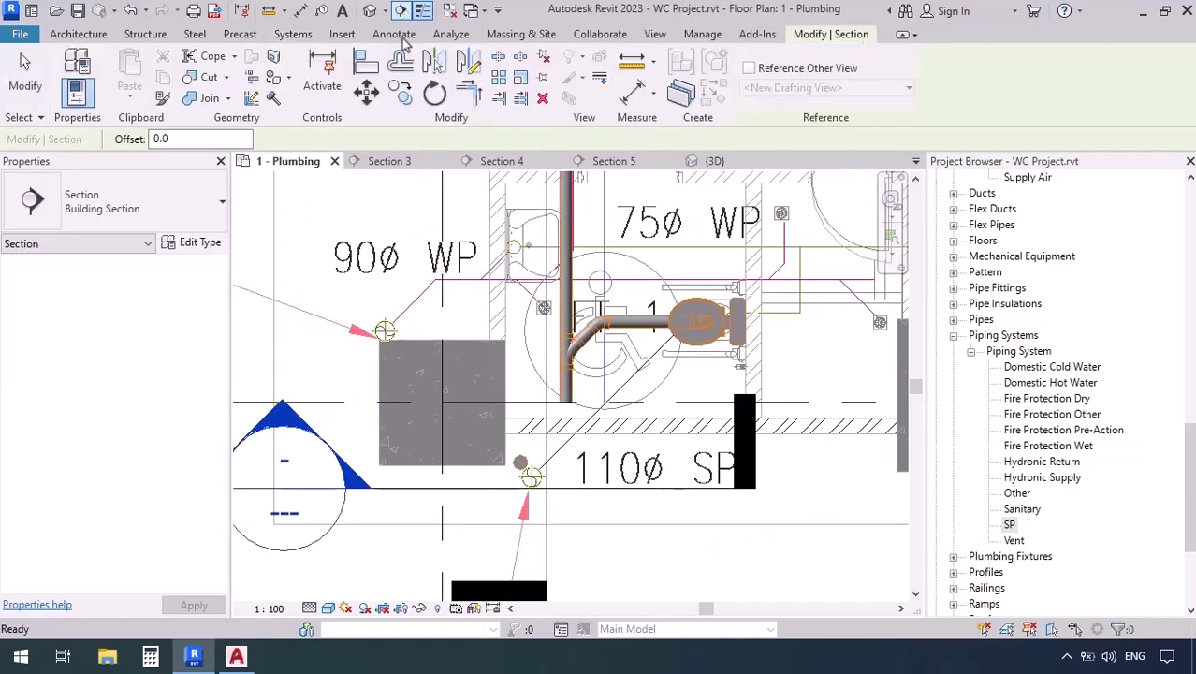
click(494, 498)
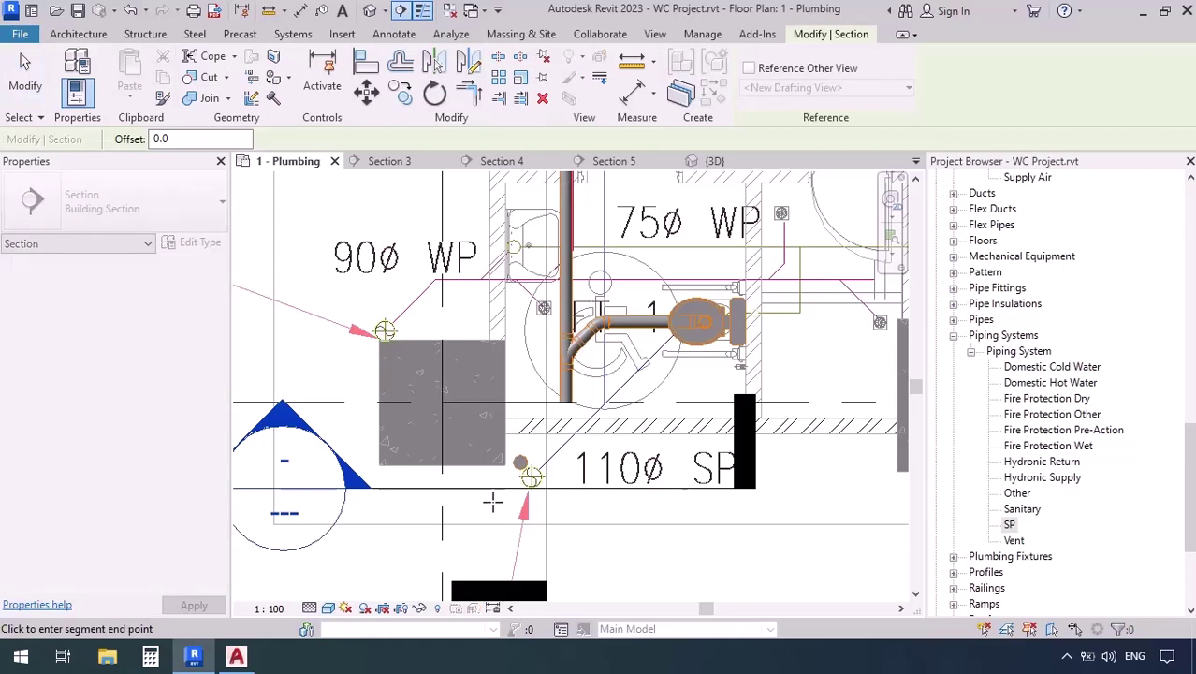
click(610, 393)
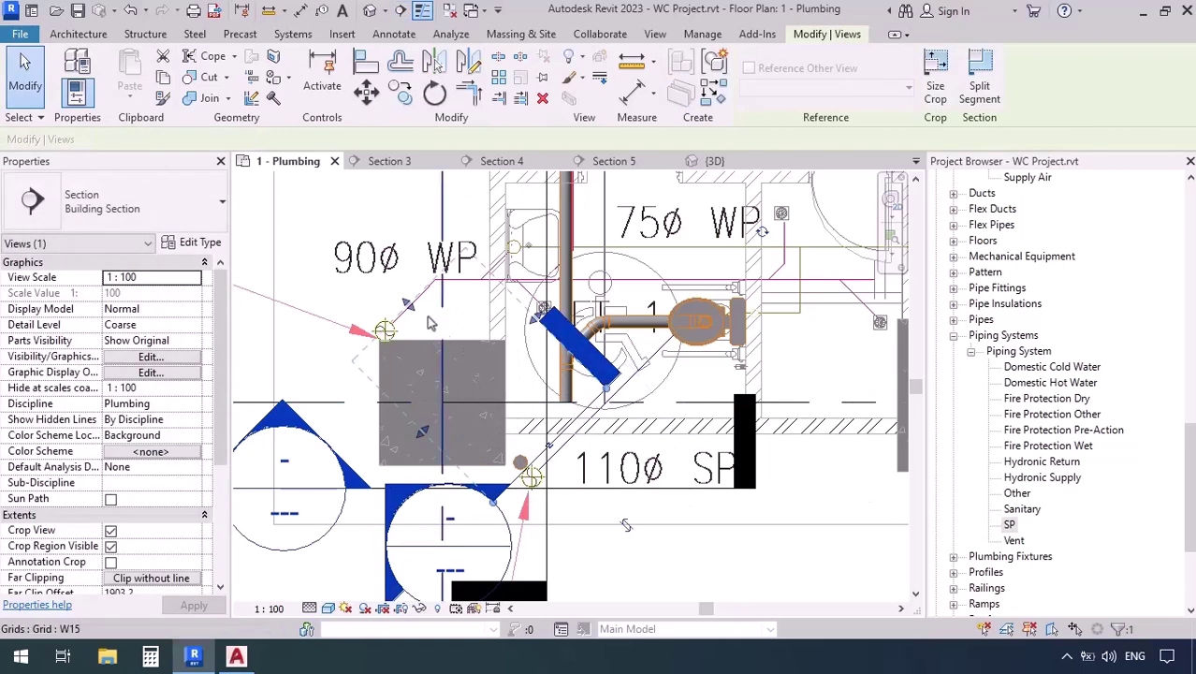
drag(411, 308, 491, 404)
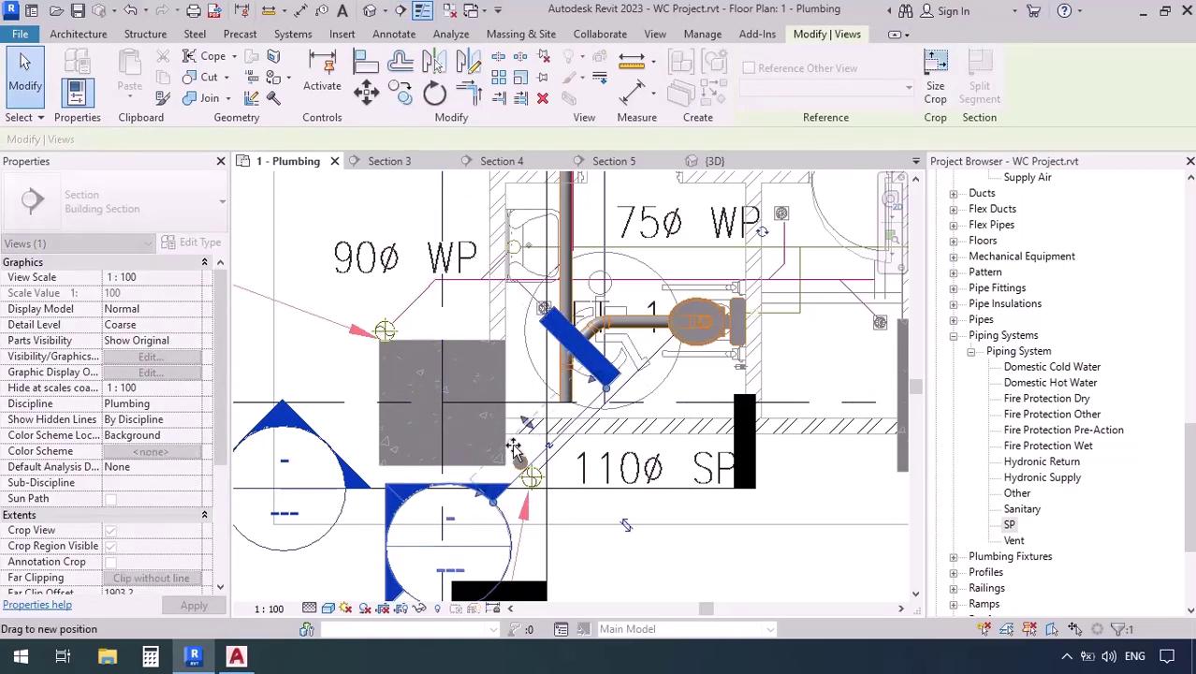
drag(513, 449, 557, 445)
- Open the new diagonal section's view and set it to Fine detail level with a shaded visual style
right_click(573, 428)
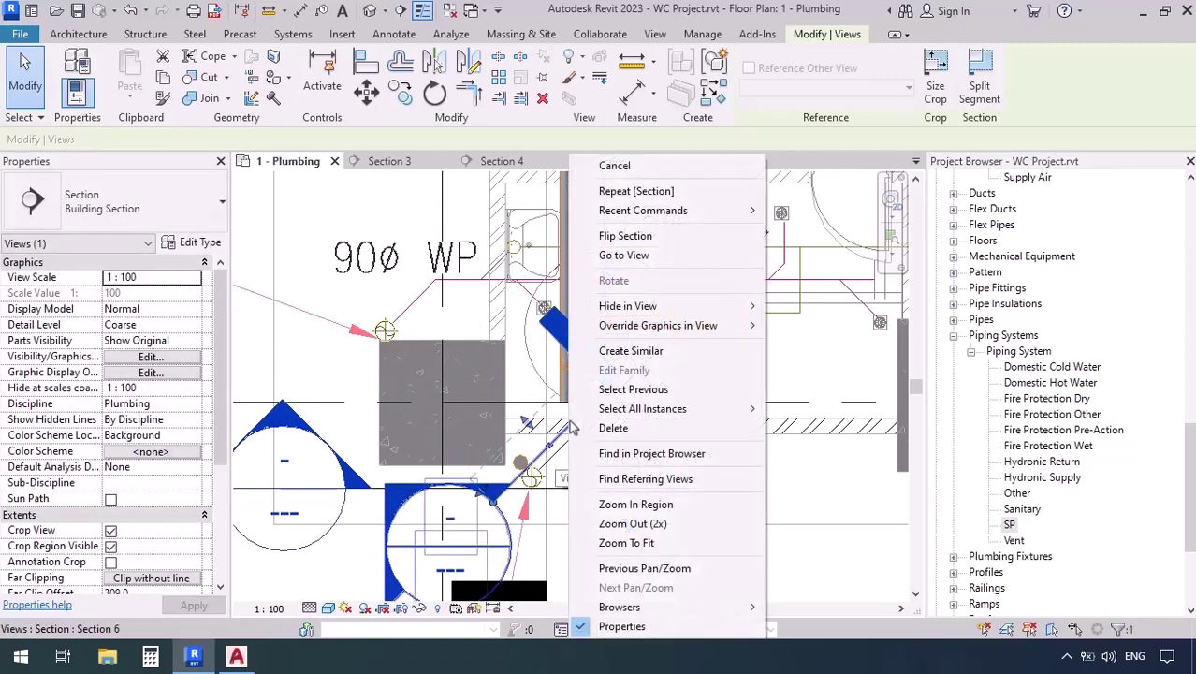
click(623, 255)
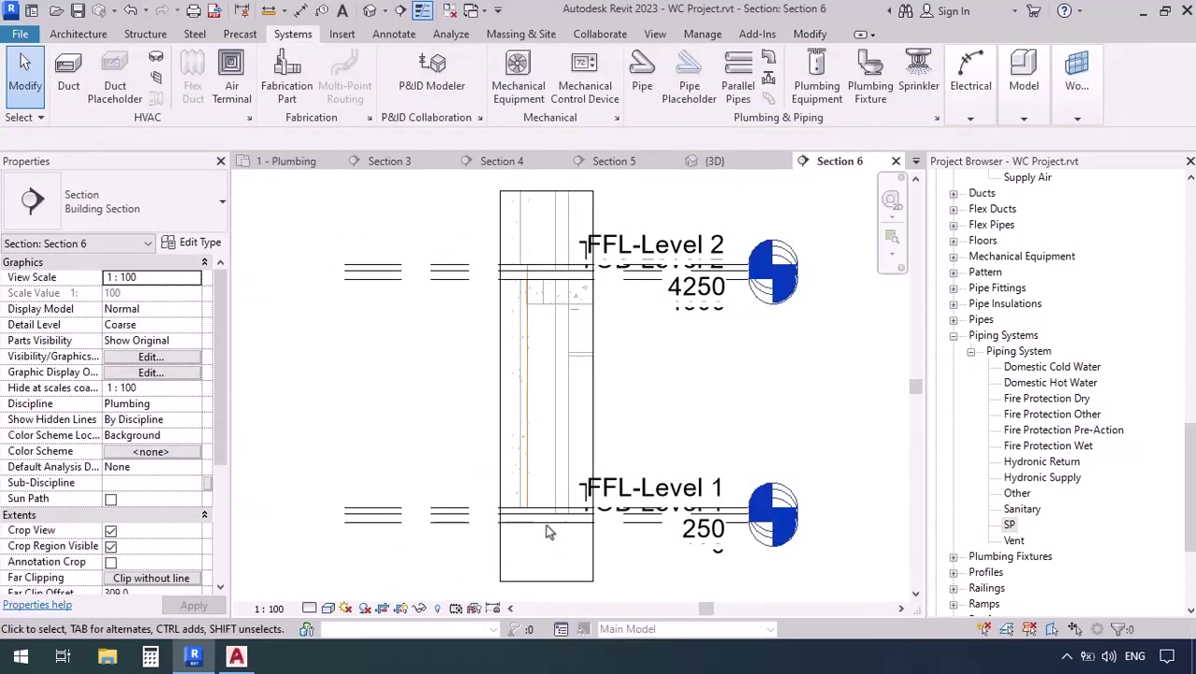
click(309, 608)
click(334, 585)
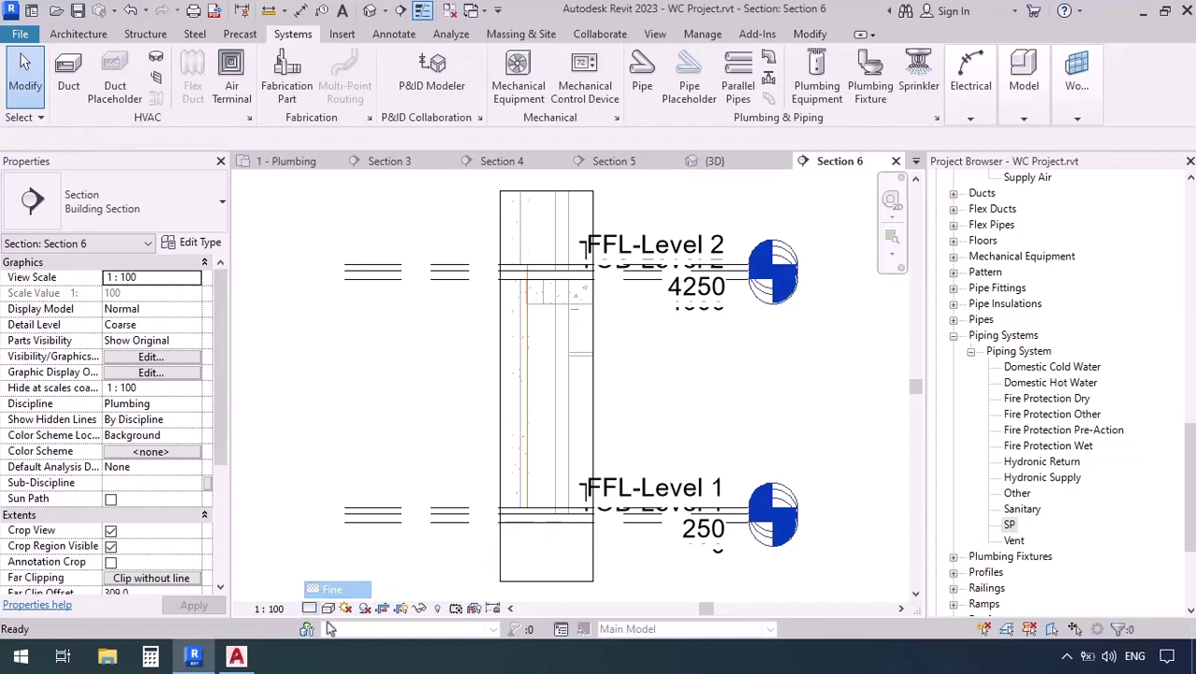
click(328, 608)
click(357, 554)
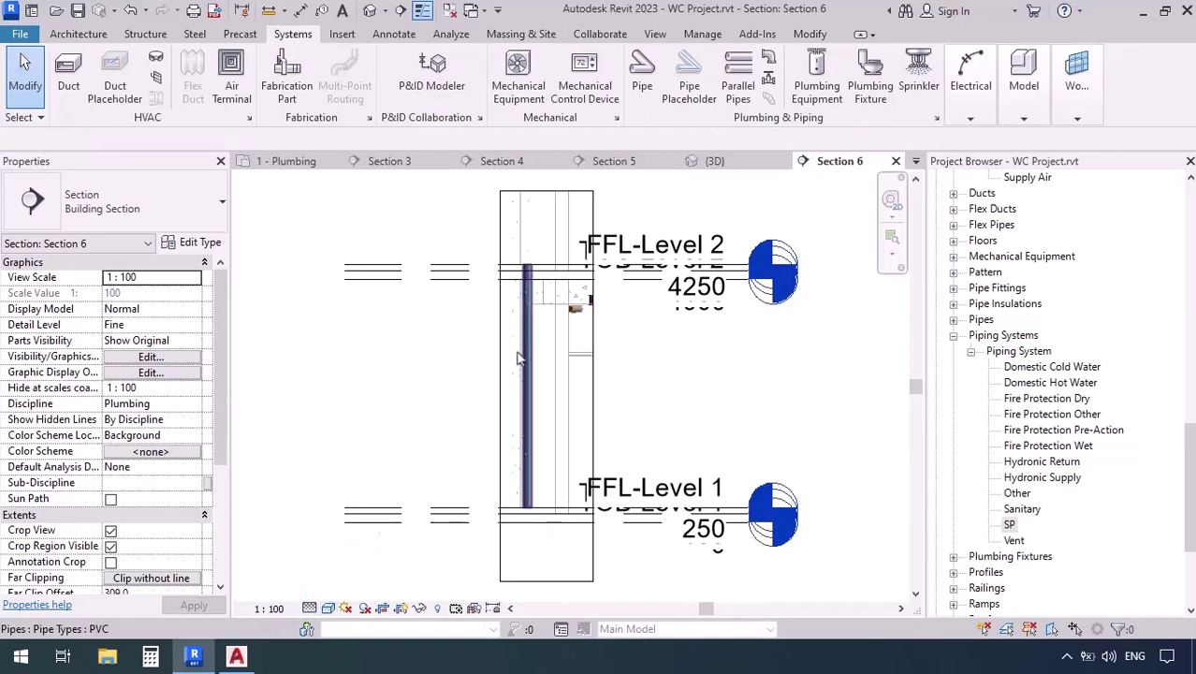
- Draw a 100 mm SP pipe from the riser, rising at about 45° and ending in a short horizontal run just below the existing branch
scroll(525, 383, up, 5)
key(p)
key(i)
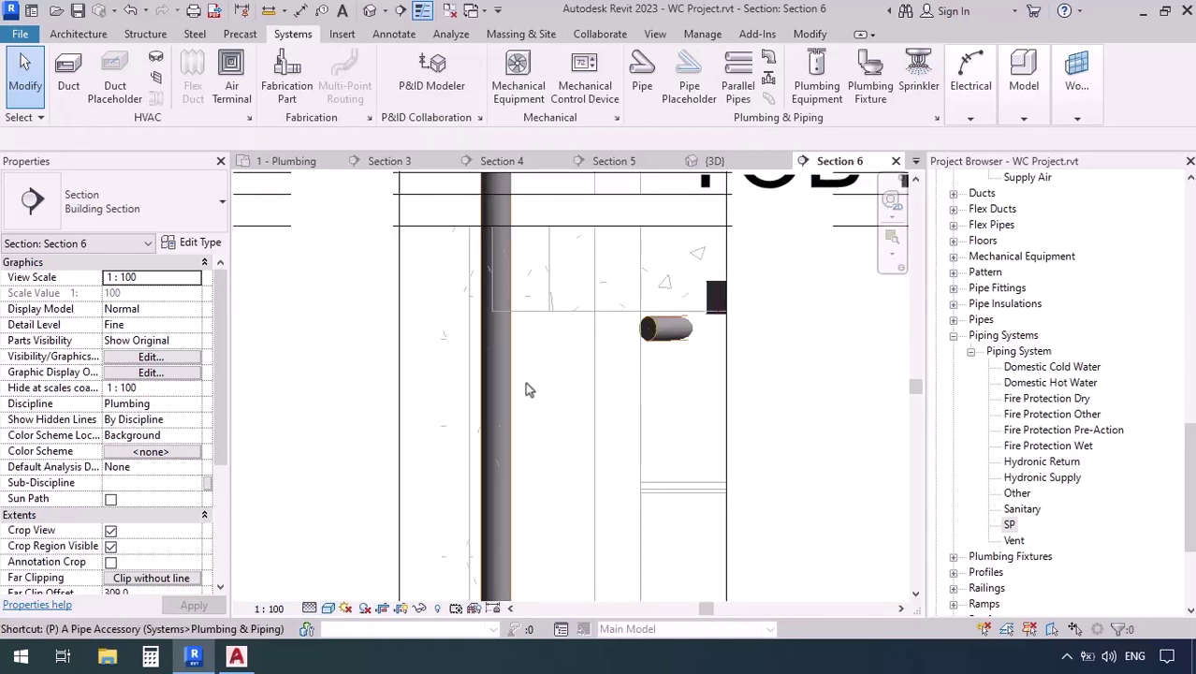
click(493, 435)
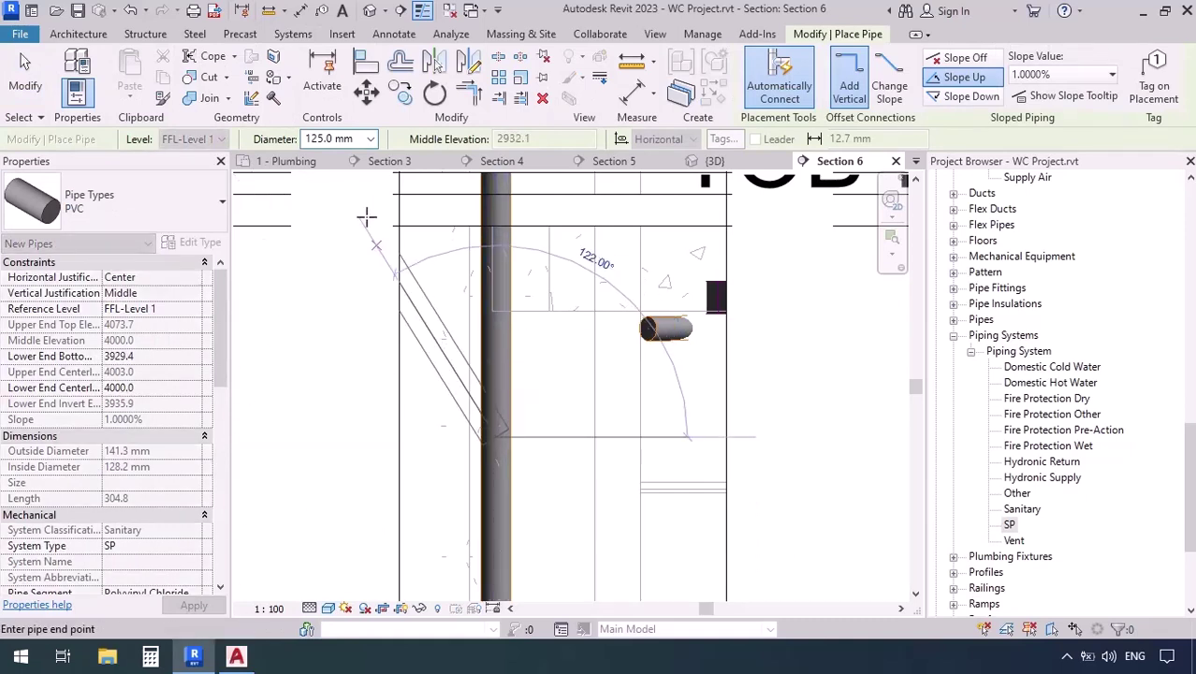
click(372, 138)
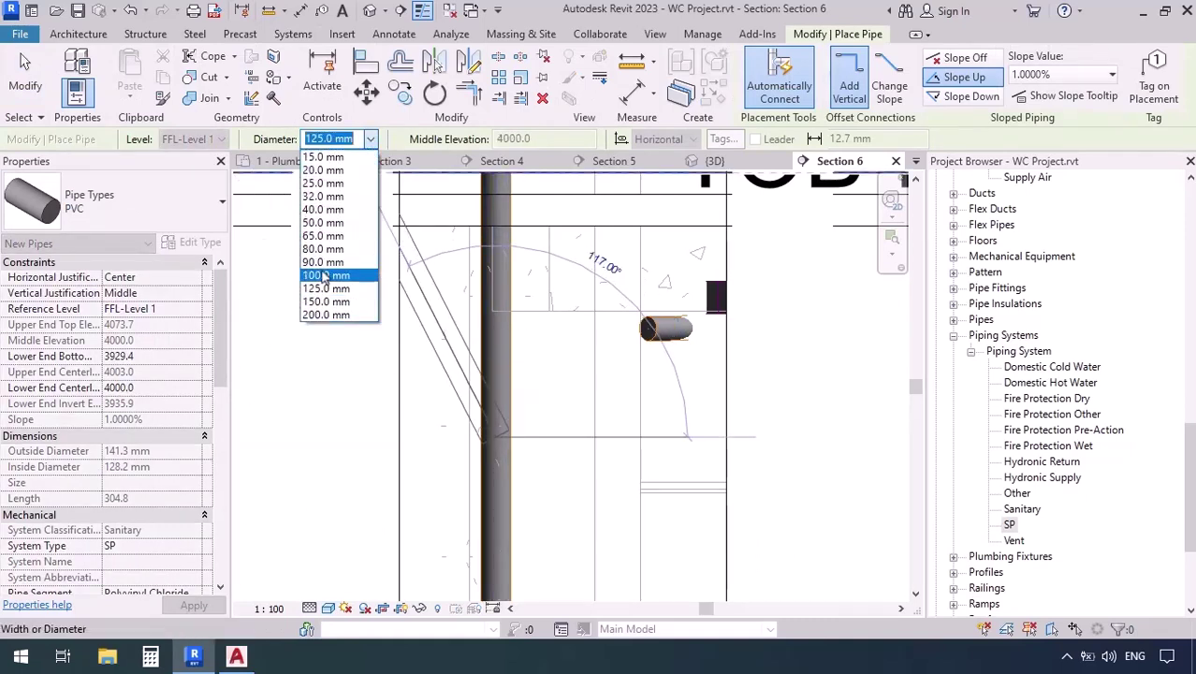
click(323, 271)
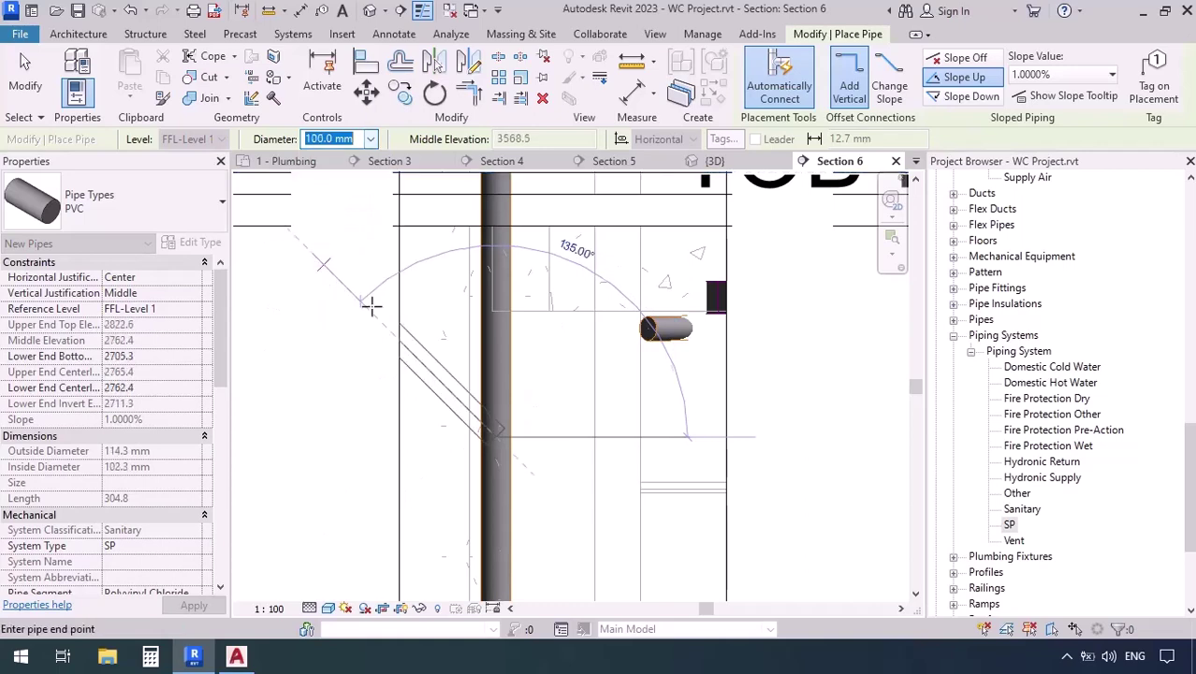
click(580, 354)
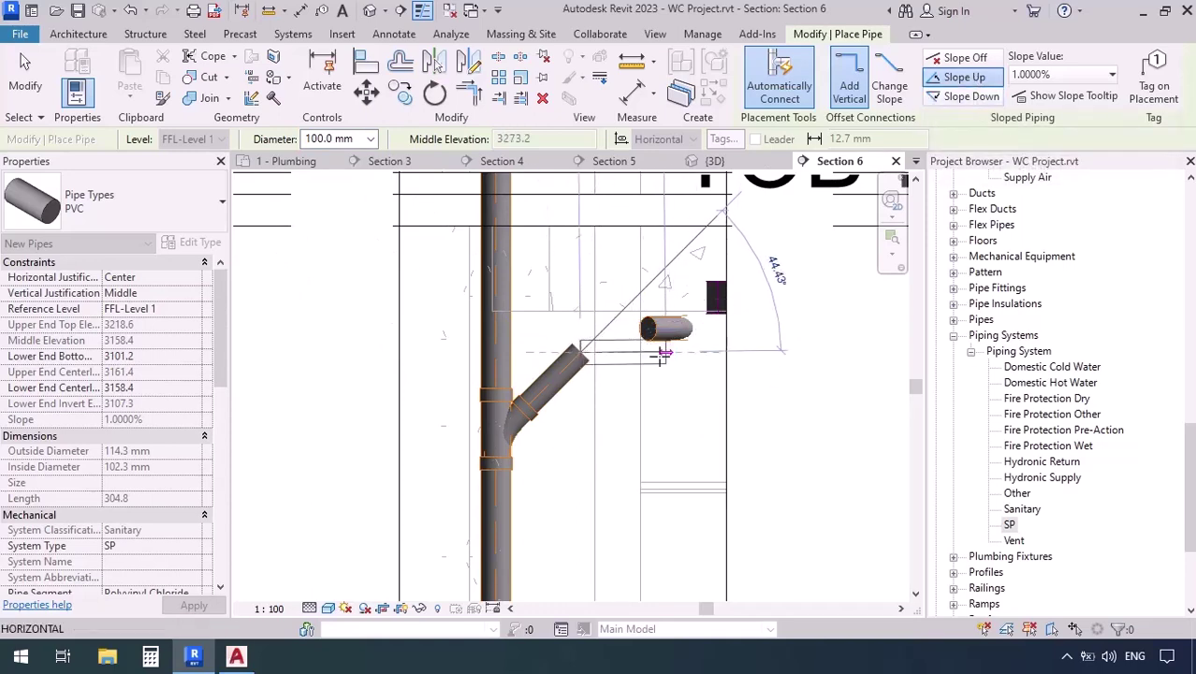
click(665, 354)
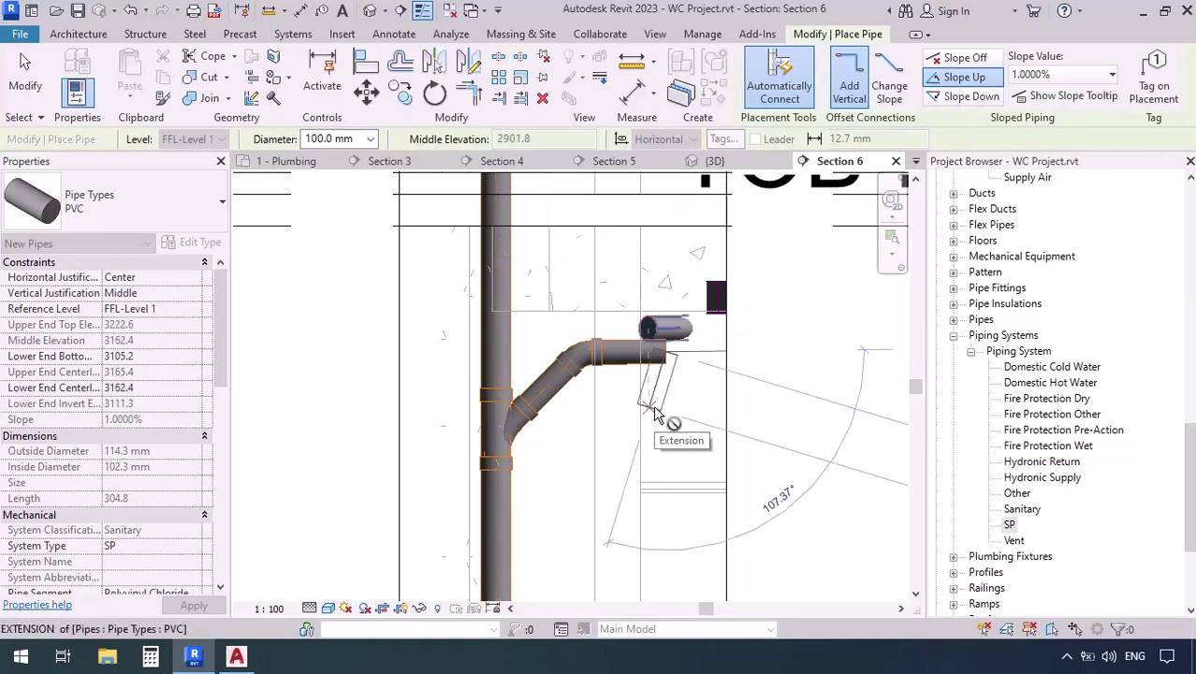
key(Escape)
key(Escape)
- Align the new pipe's horizontal run with the centreline of the existing SP branch pipe
scroll(669, 346, up, 3)
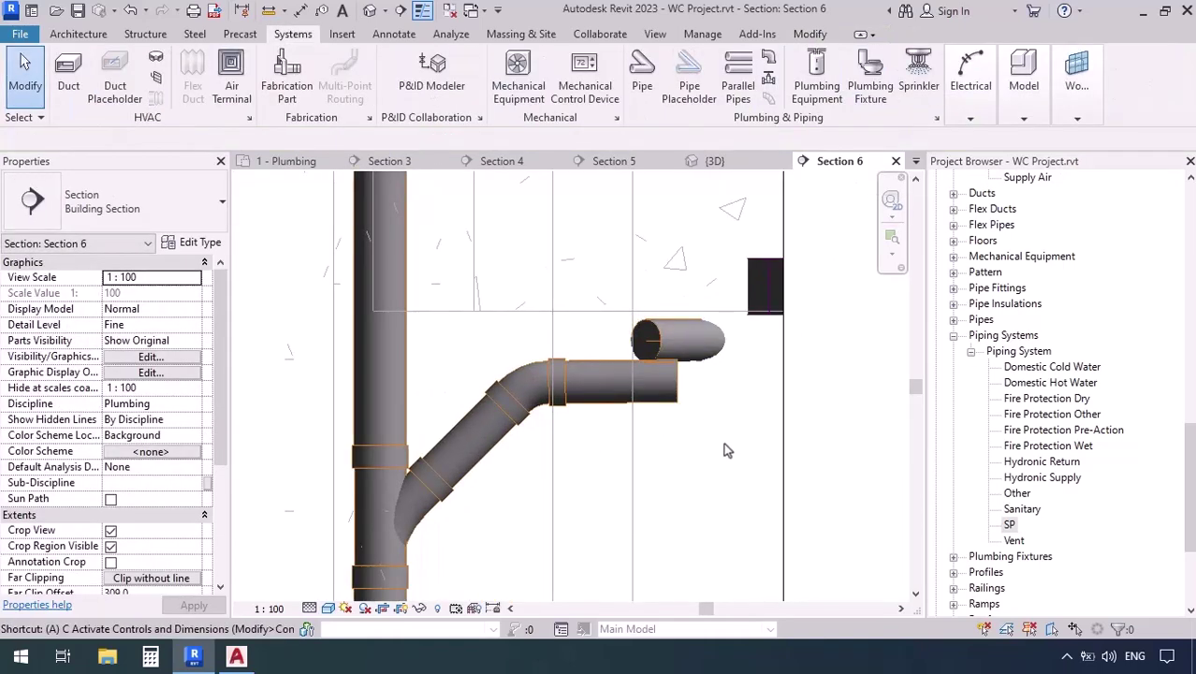
key(a)
key(l)
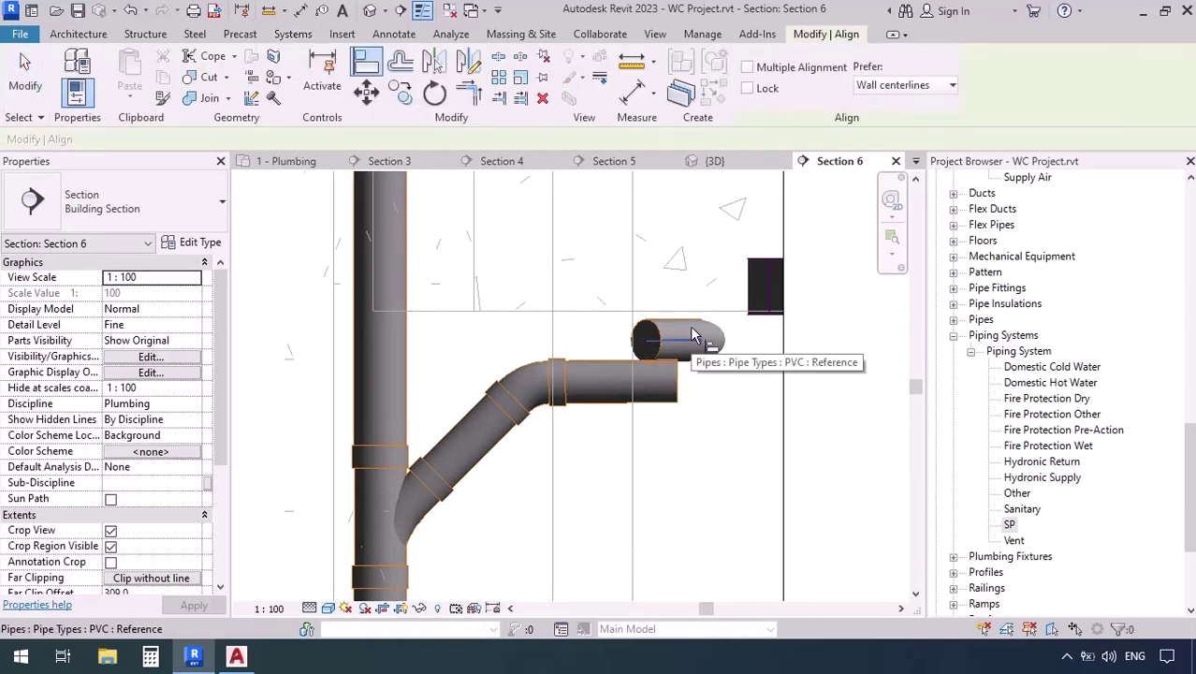
click(692, 335)
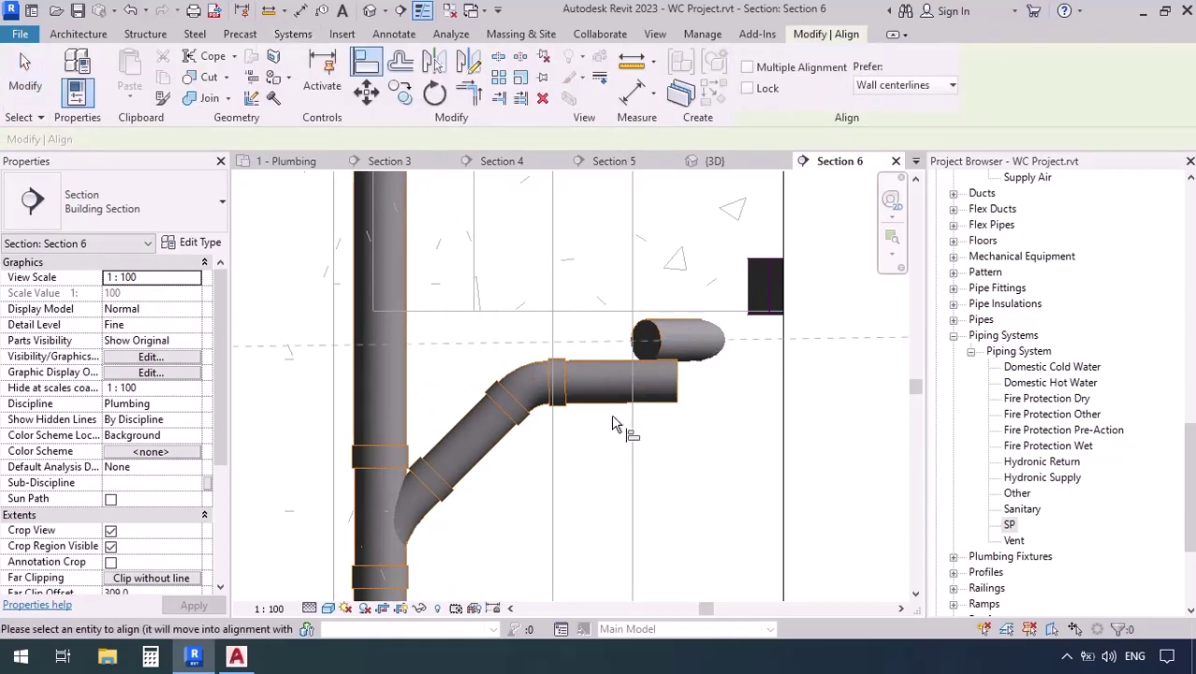
click(597, 388)
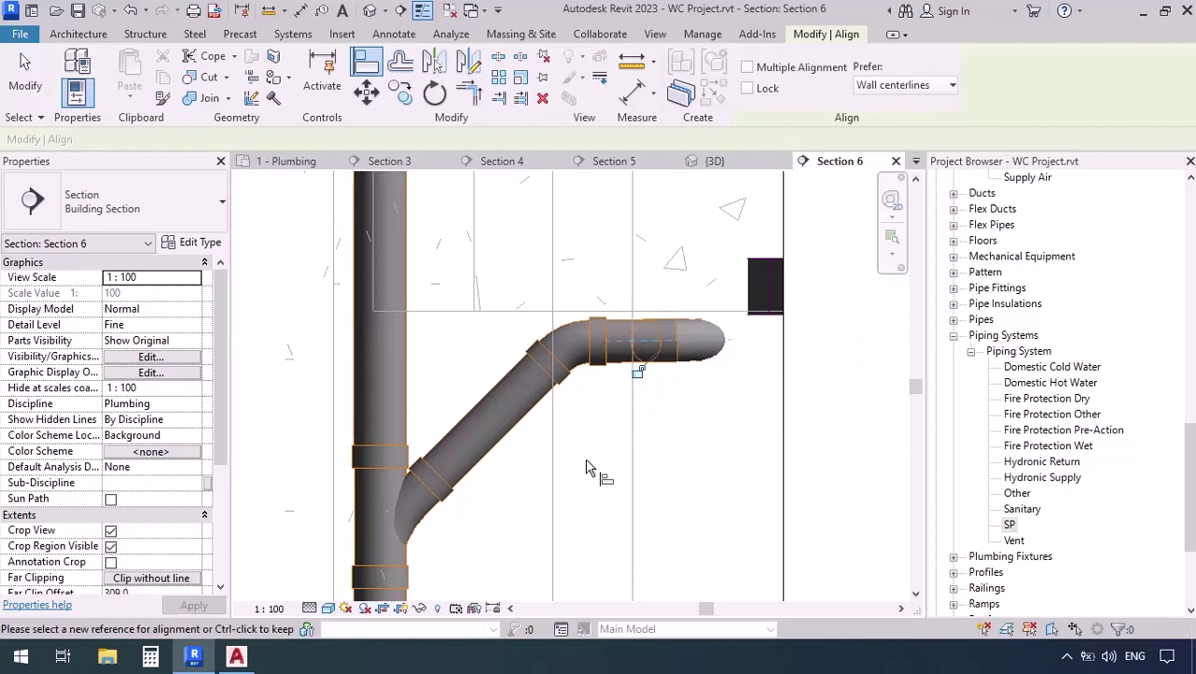
- Raise the reducing sanitary tee on the SP riser to a middle elevation of 3002.4 mm, shortening the sloped branch
key(Escape)
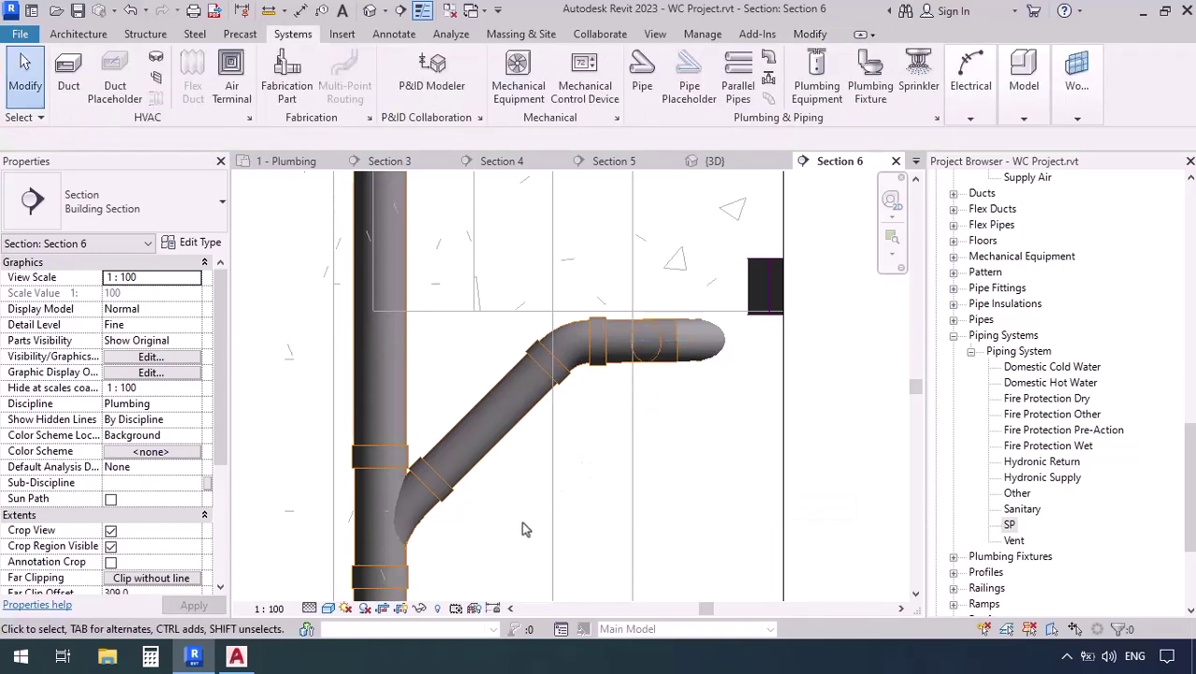
click(429, 512)
text(2862.4)
key(Return)
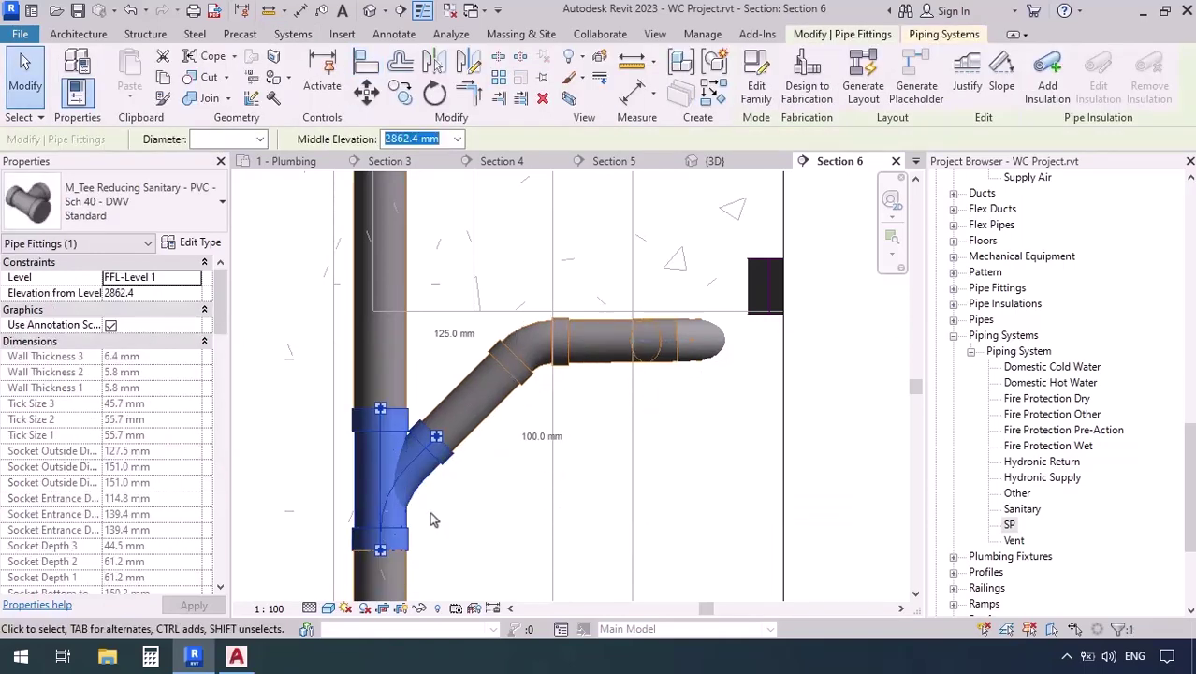
key(shift+Up)
key(Up)
key(Up)
key(Up)
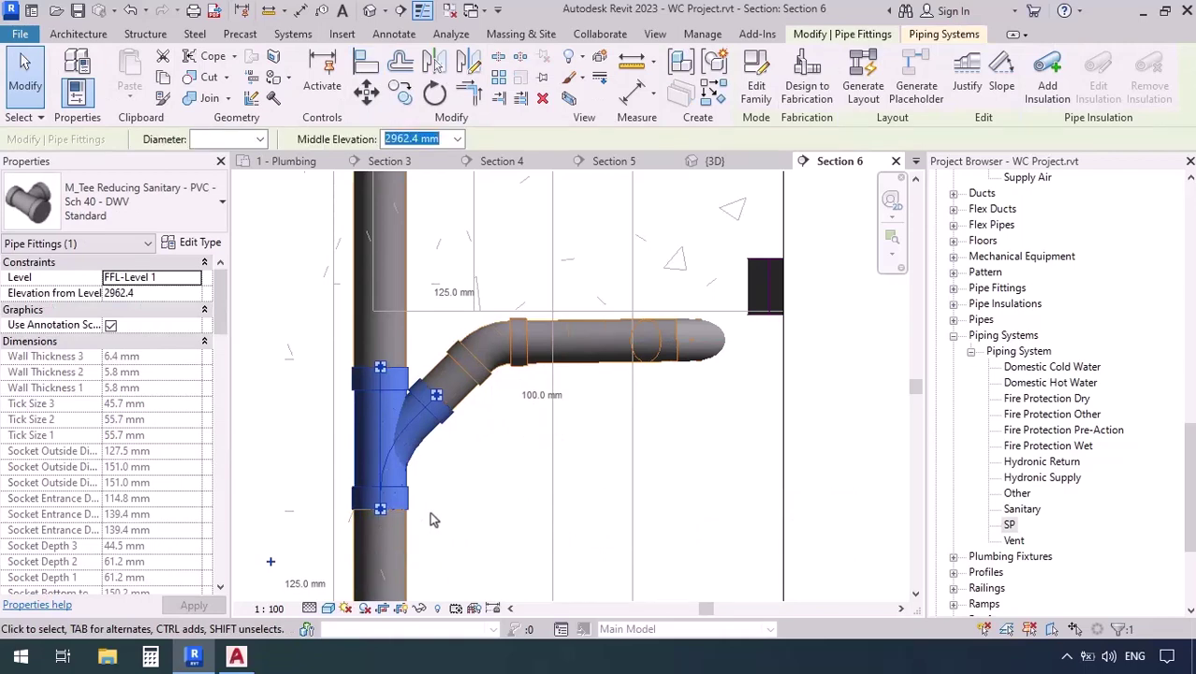
key(Up)
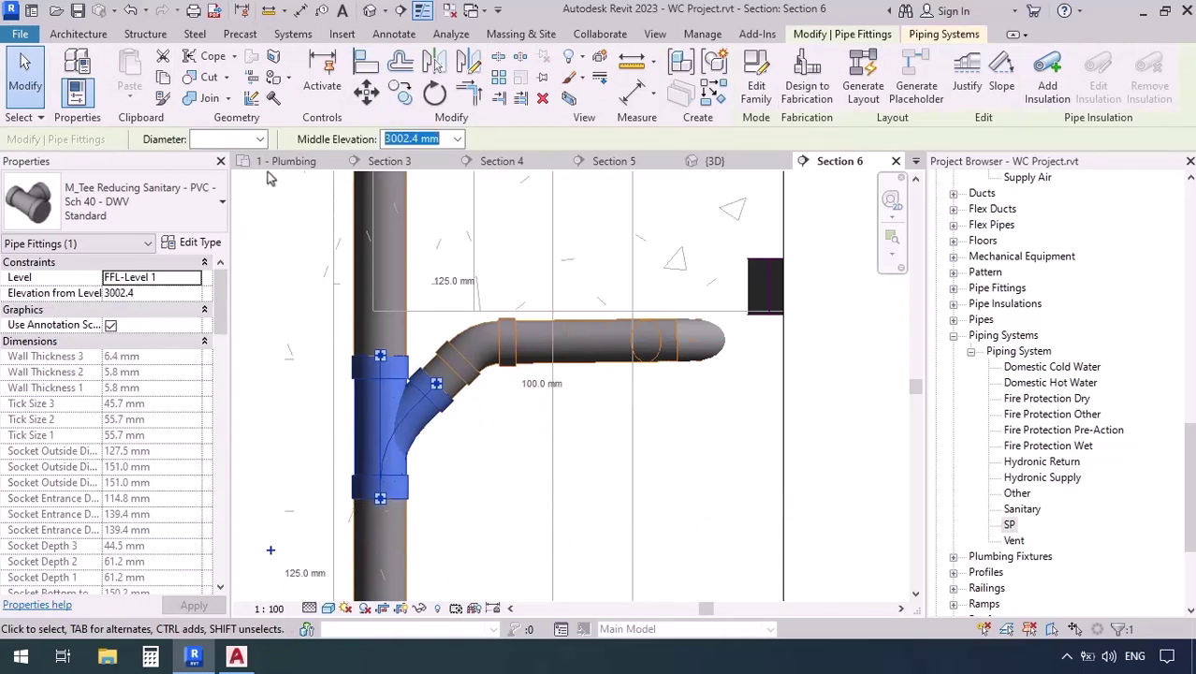
- In the 1 - Plumbing plan, trim the vertical SP branch pipe and the diagonal riser pipe to a corner to connect them
key(ctrl+Tab)
scroll(554, 433, up, 4)
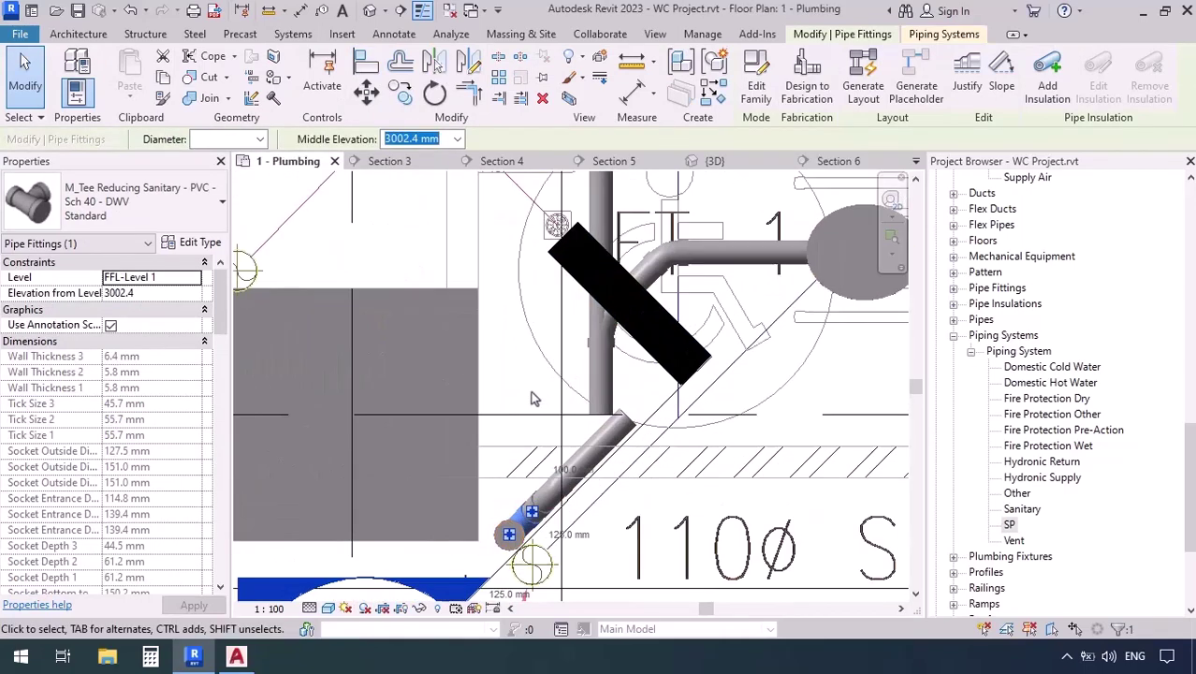
key(Escape)
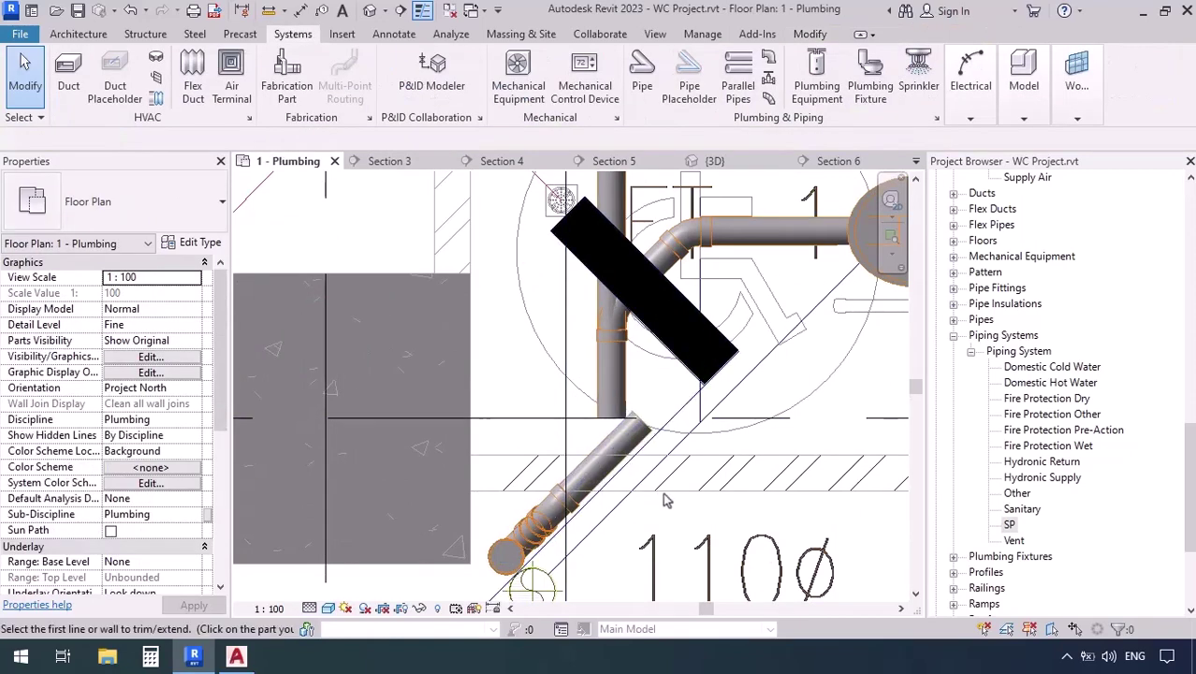
click(609, 386)
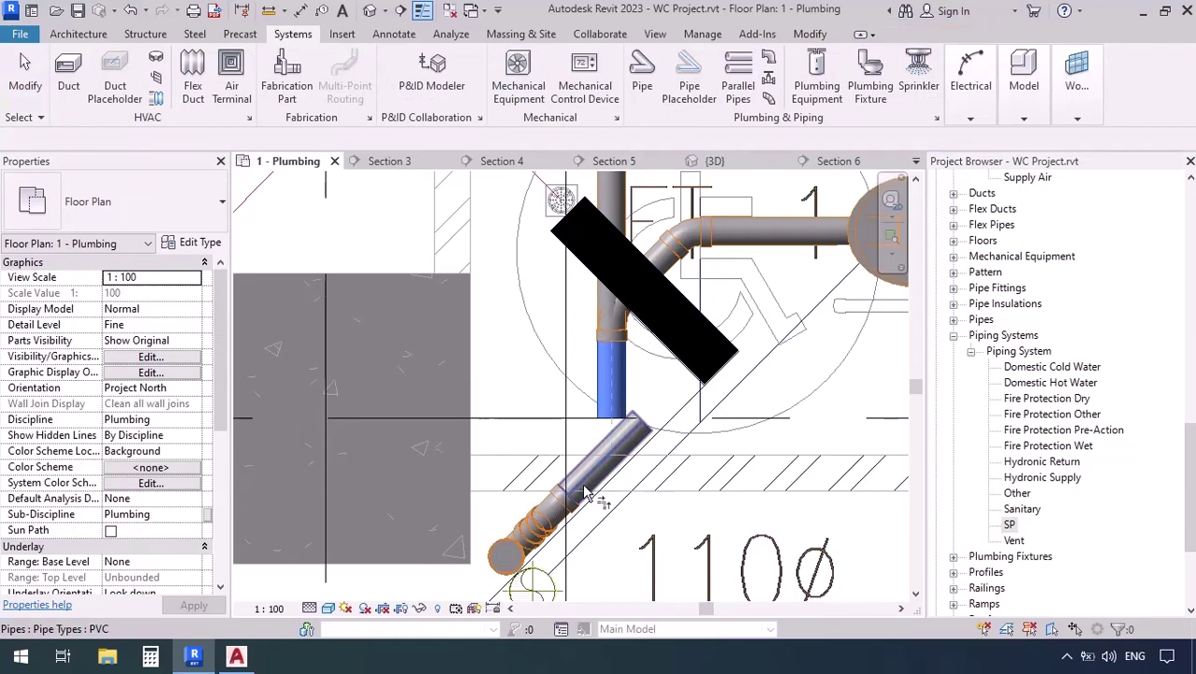
click(584, 488)
key(Escape)
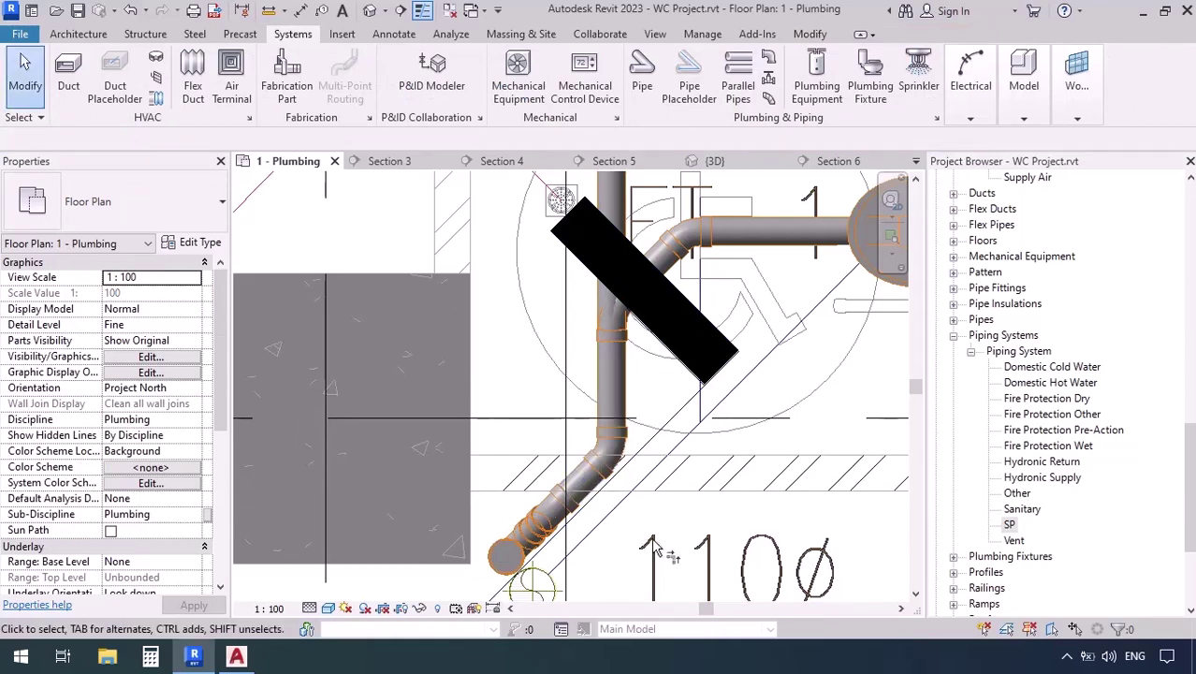
- Set the {3D} view's discipline to Mechanical and inspect the SP branch's connection to the riser
click(738, 161)
shift+middle_drag(535, 451, 432, 533)
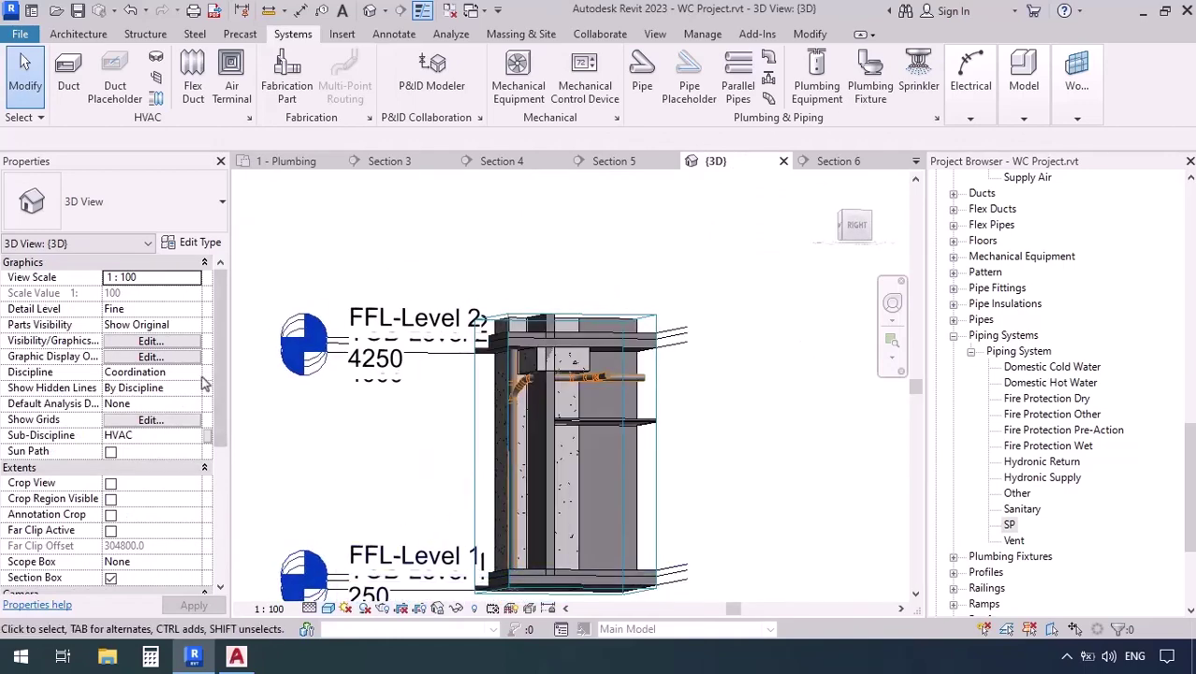
click(193, 372)
click(129, 414)
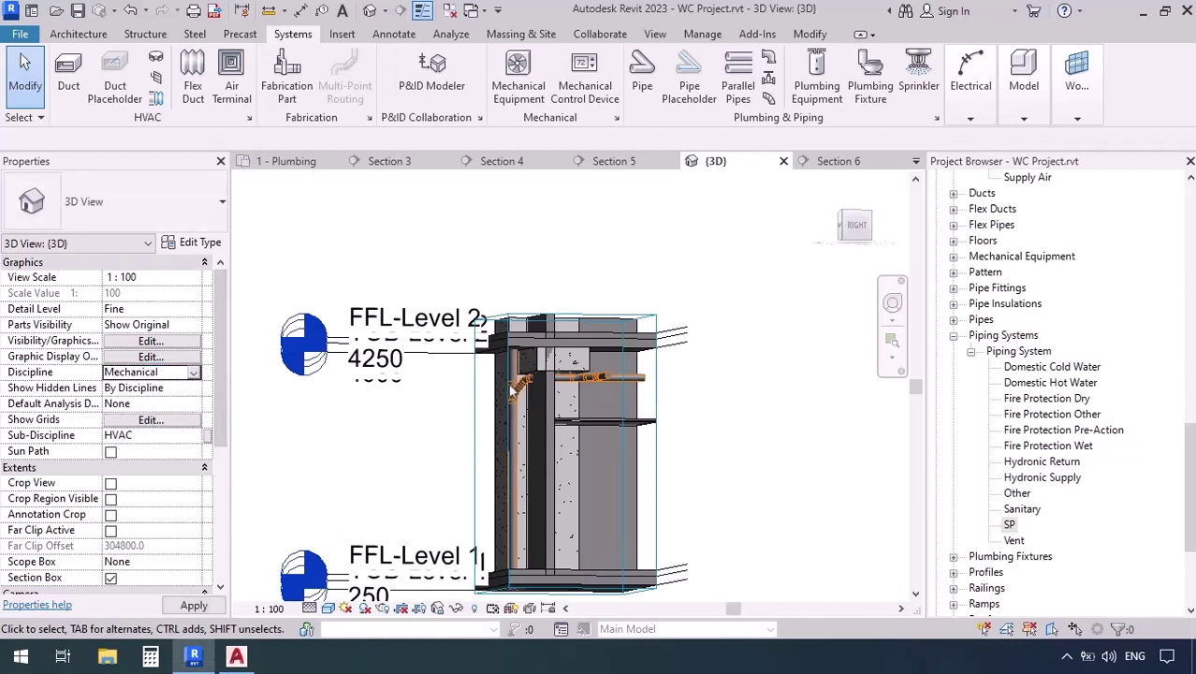
scroll(538, 412, up, 5)
shift+middle_drag(560, 436, 714, 435)
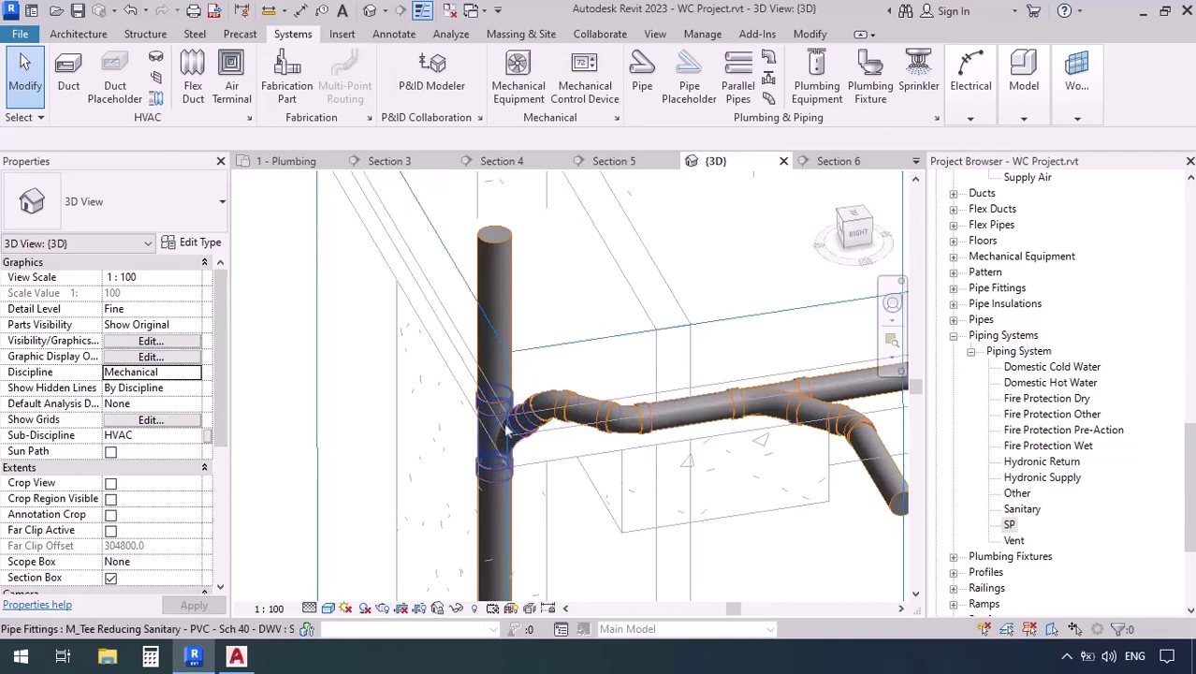
scroll(404, 341, down, 5)
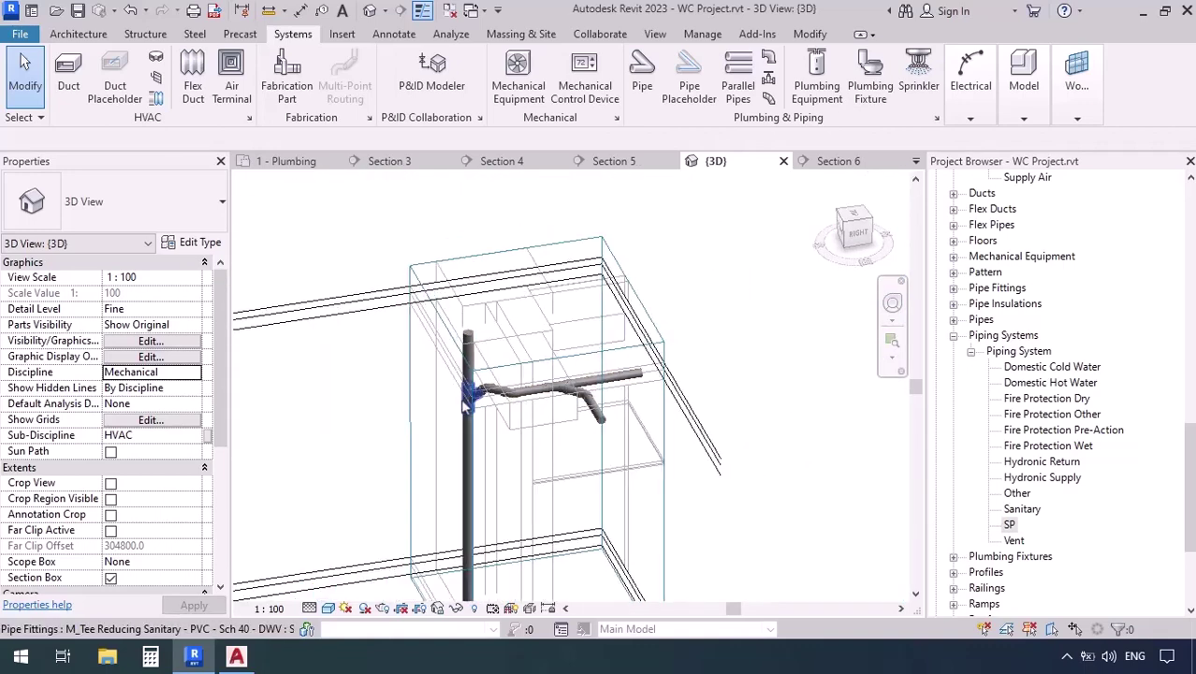